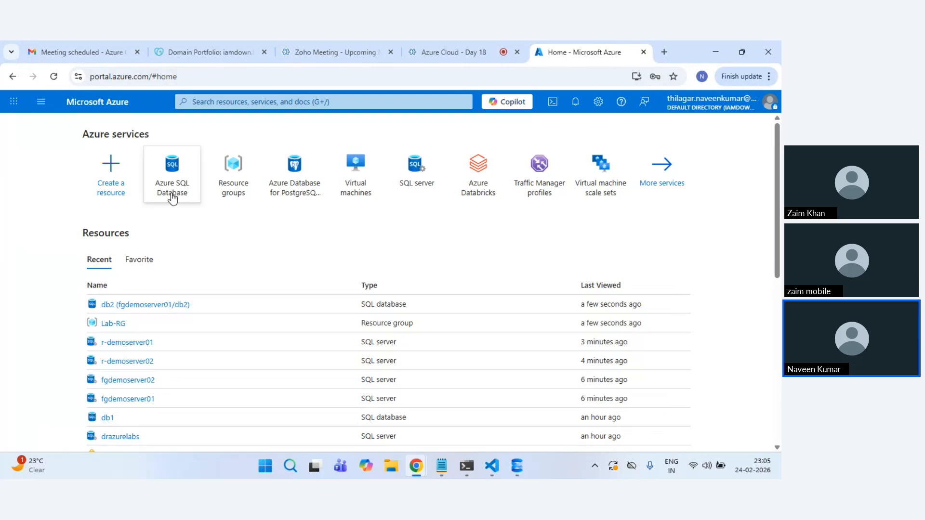
Step: Open Azure SQL and review the lists of SQL databases, elastic pools and SQL logical servers
click(172, 188)
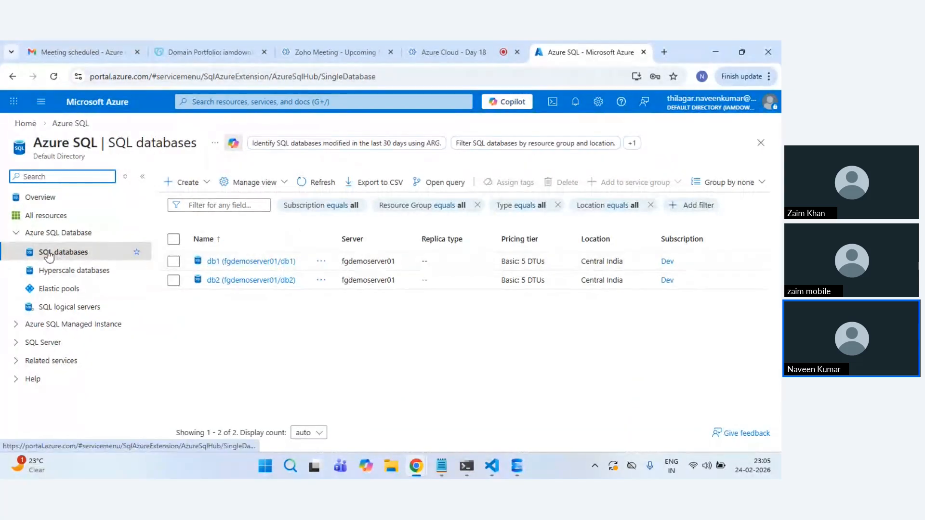
click(72, 290)
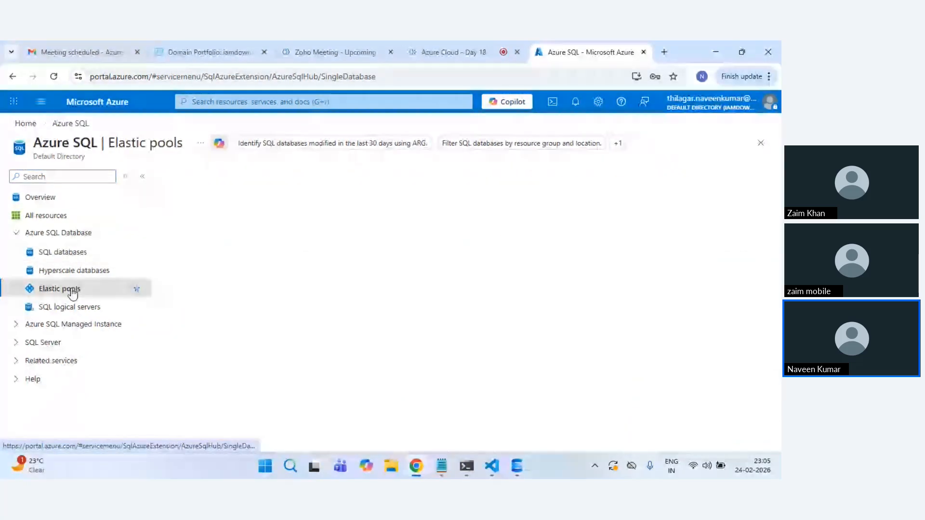
click(62, 236)
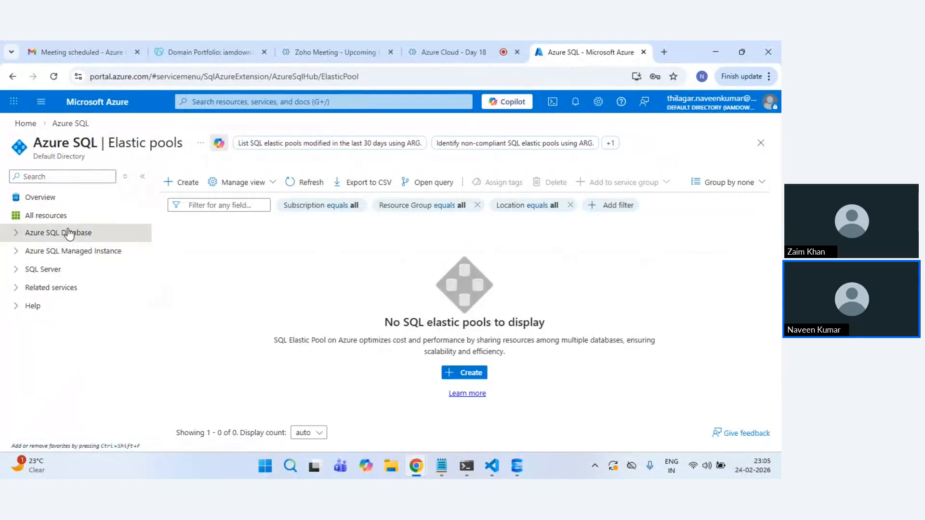
click(66, 233)
click(80, 251)
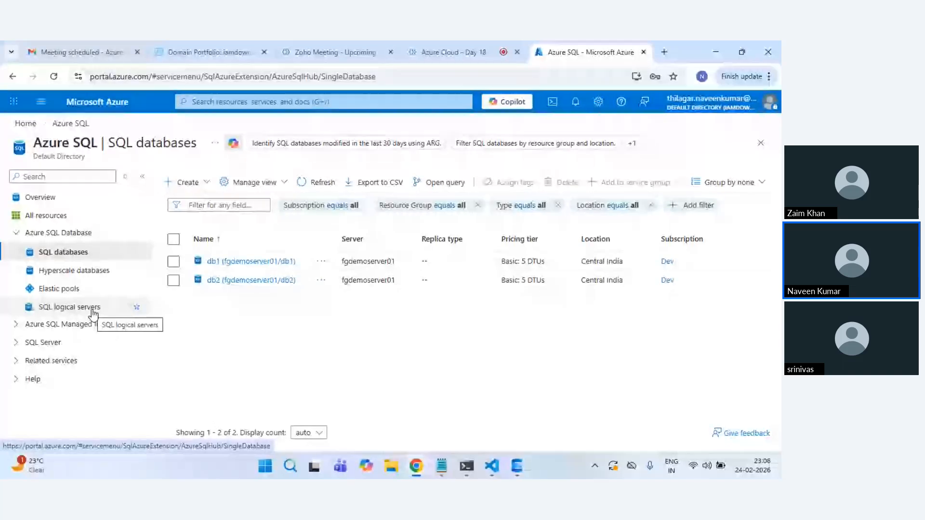
click(93, 313)
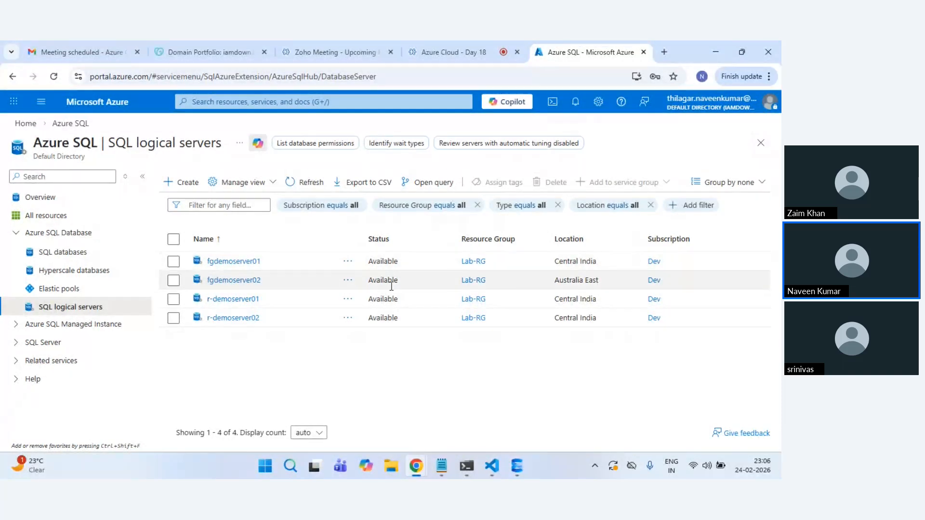
Step: Launch Paint and draw a black rectangle about 189 × 82 px on the left part of the canvas
key(super+r)
text(mspaint)
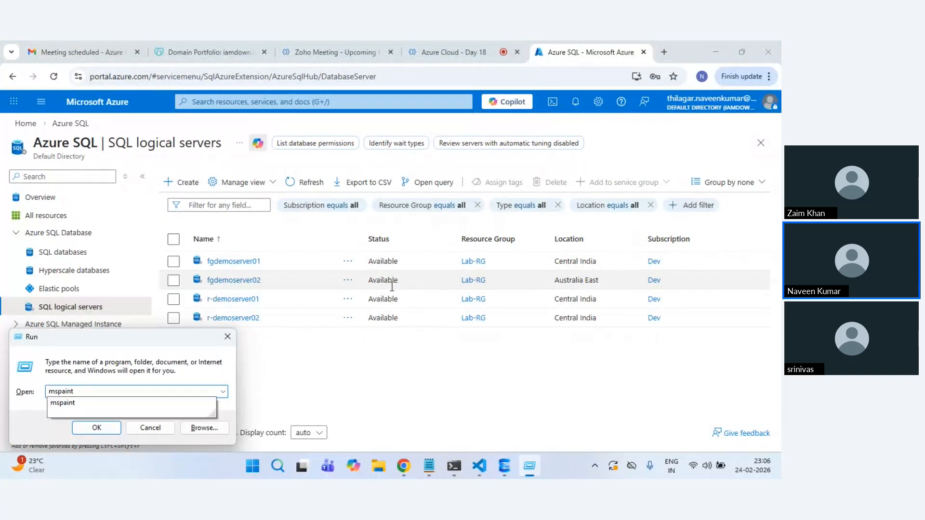
key(Down)
key(Return)
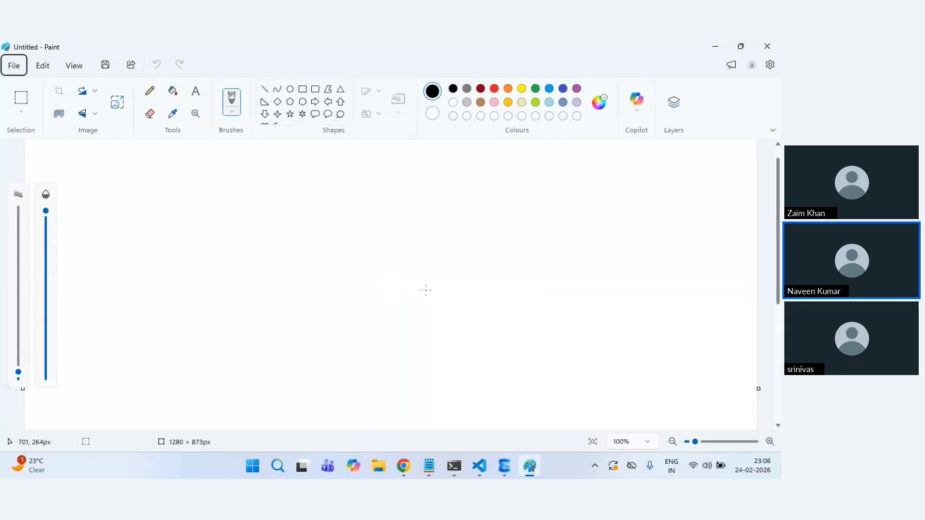
click(302, 88)
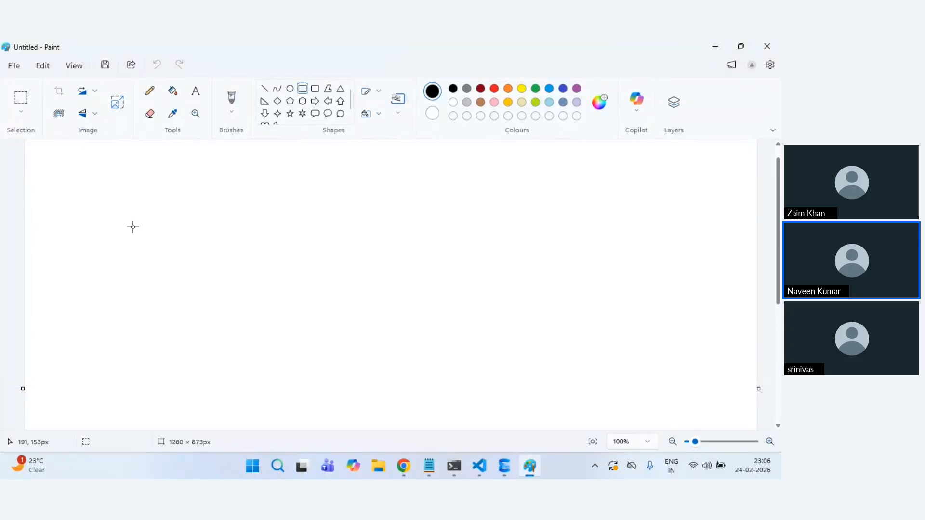
mouse_move(110, 216)
mouse_down()
mouse_move(177, 280)
mouse_move(218, 264)
mouse_up()
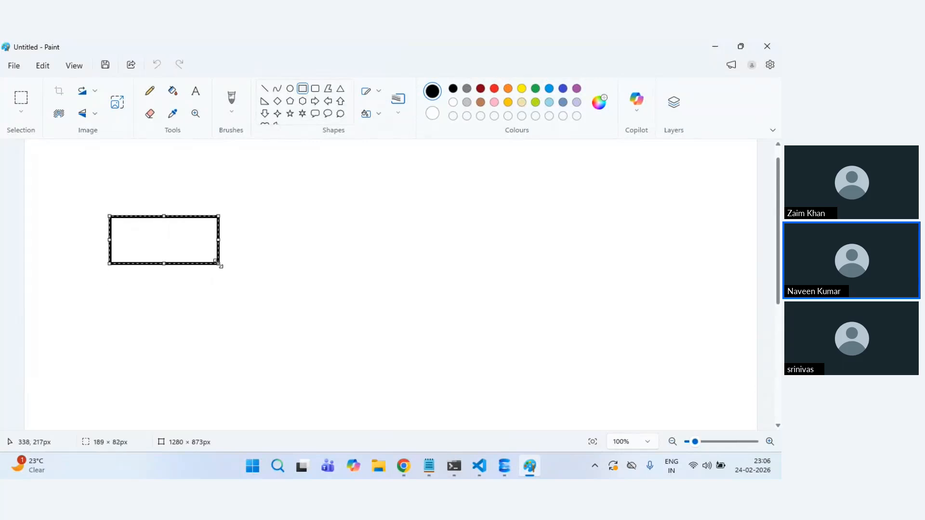
click(262, 255)
Step: Switch to the Azure portal, open the fgdemoserver01 SQL server and copy its full server name
key(alt+Tab)
click(236, 264)
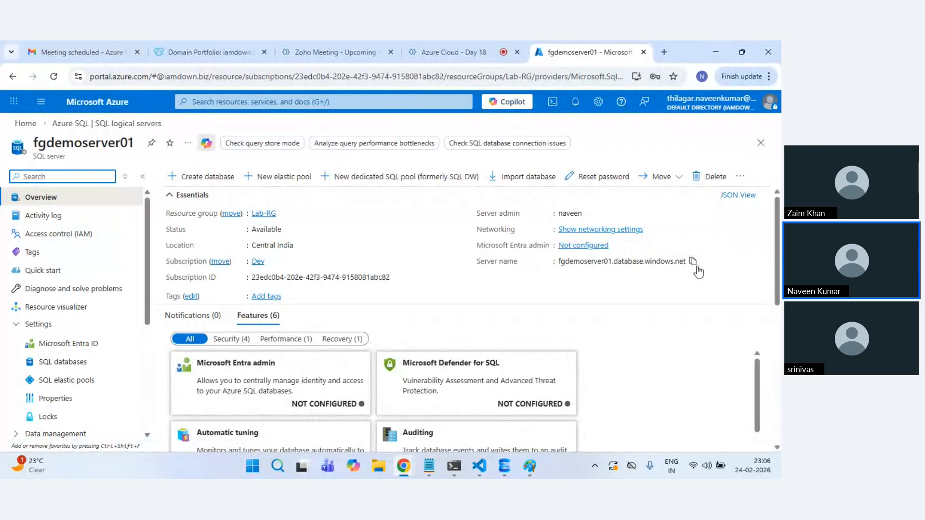
click(692, 261)
Step: Switch to Paint and paste fgdemoserver01.database.windows.net as a one-line label above the rectangle
key(alt+Tab)
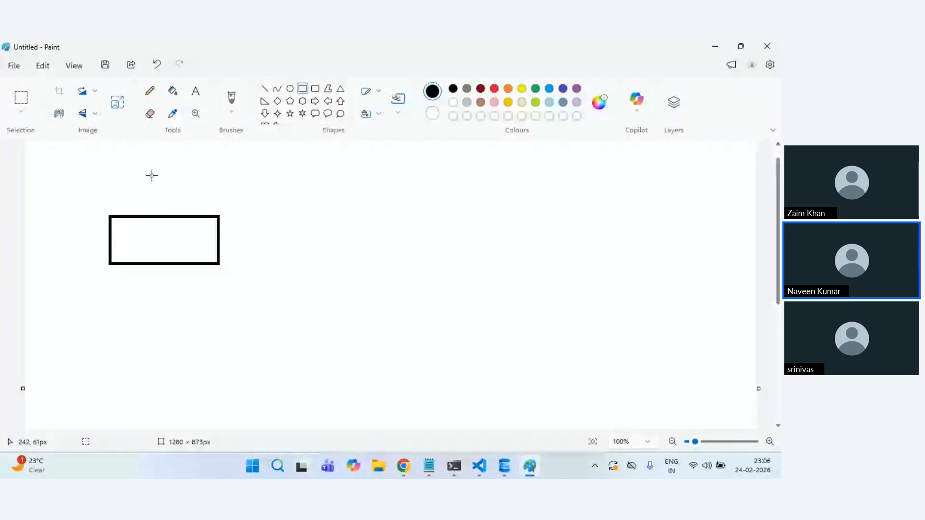
click(198, 91)
click(110, 198)
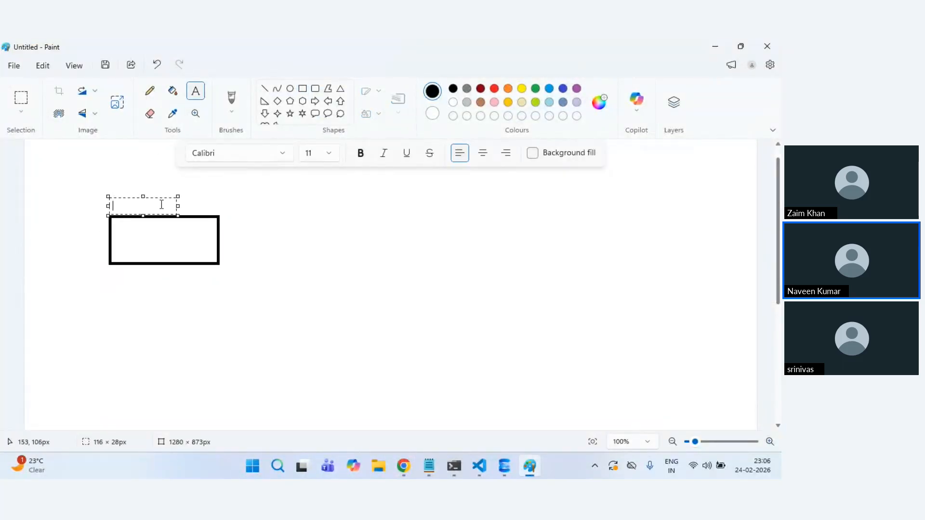
key(ctrl+v)
drag(178, 206, 268, 215)
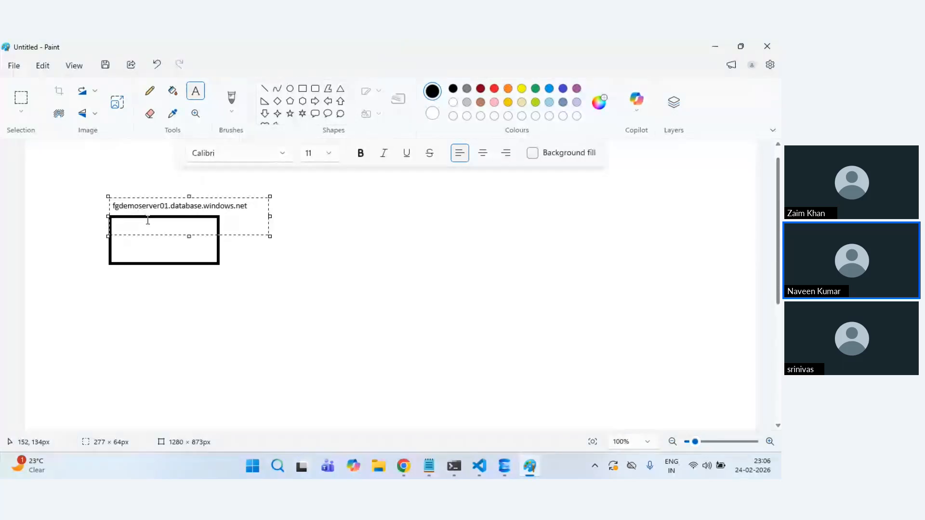
click(365, 243)
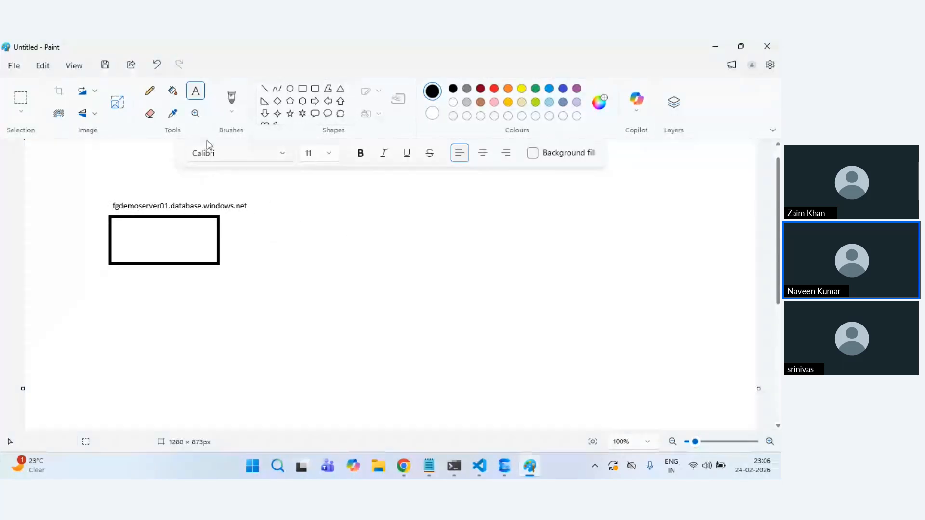
Step: Add the text label "Central India" below the first server rectangle
click(116, 275)
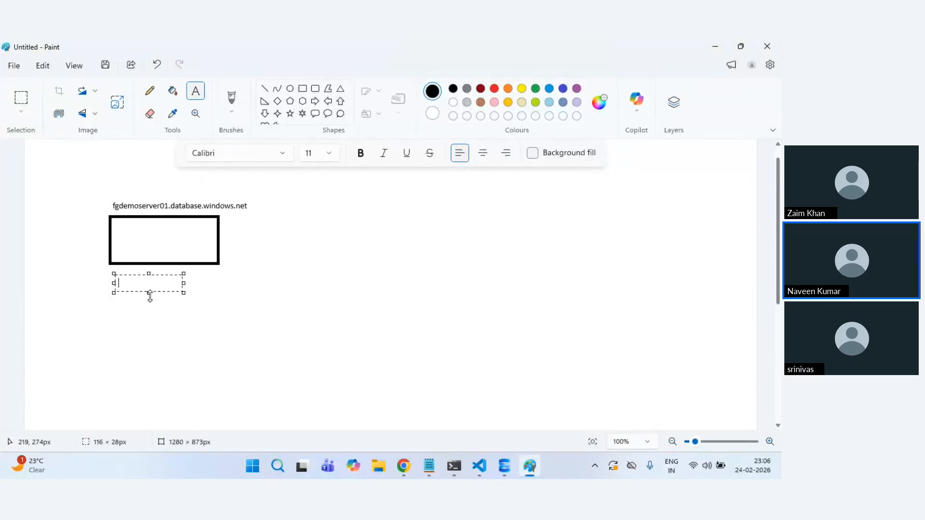
text(Central;India)
click(334, 256)
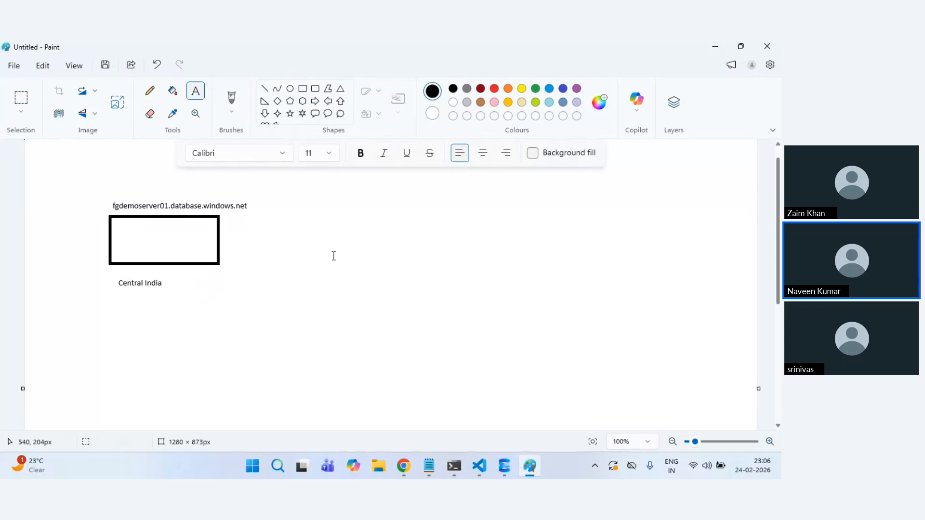
Step: Draw a second rectangle about 238 × 91 px to the right of the first, roughly level with it
click(302, 89)
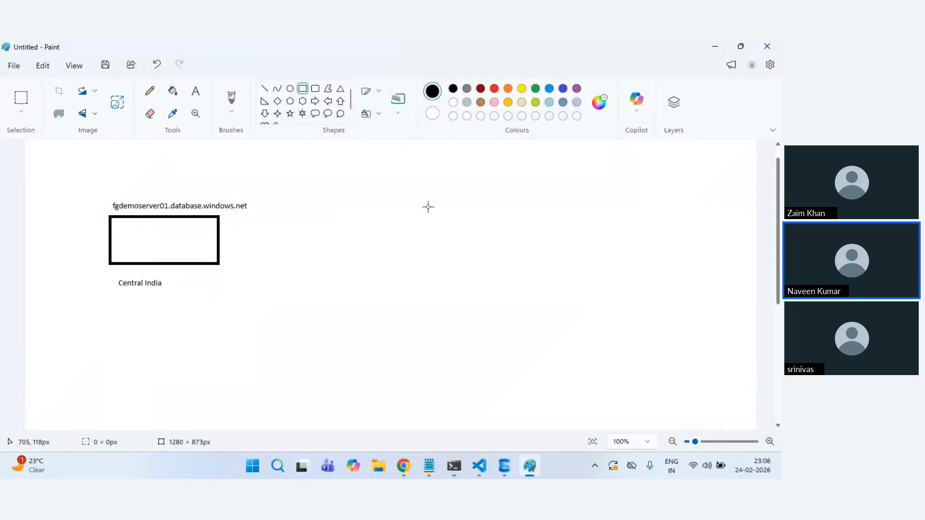
drag(427, 206, 566, 260)
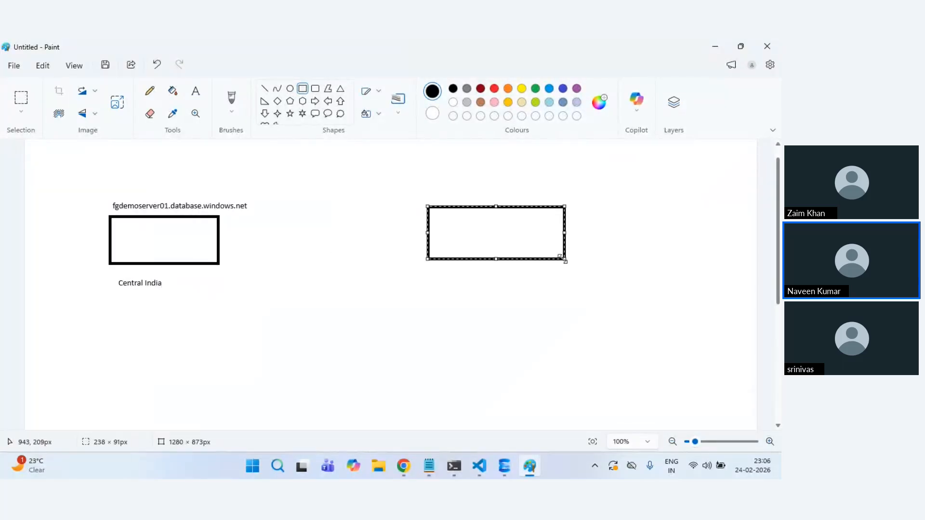
click(452, 175)
Step: Add the one-line label "fgdemoserver02.database.windows.net" above the second rectangle, reusing the copied server name
click(199, 91)
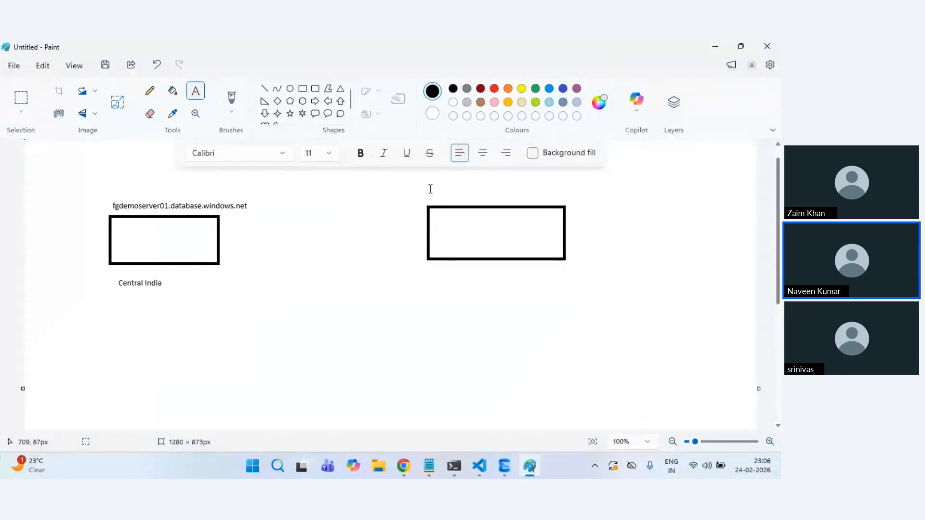
click(430, 189)
key(ctrl+v)
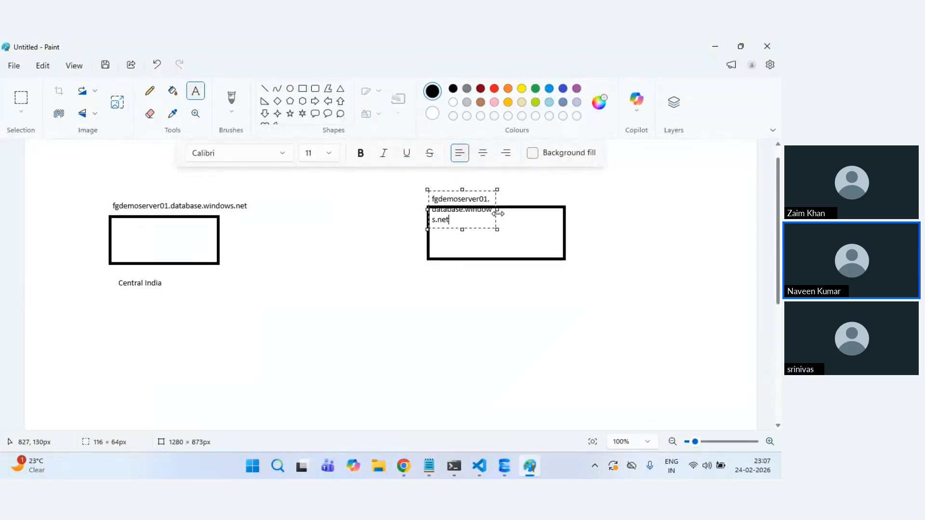
drag(498, 213, 590, 210)
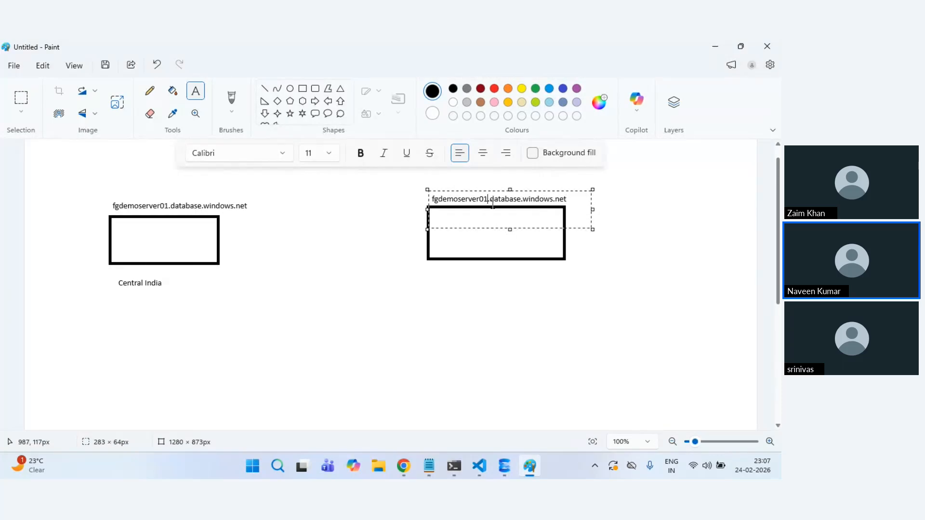
key(BackSpace)
text(2)
click(488, 329)
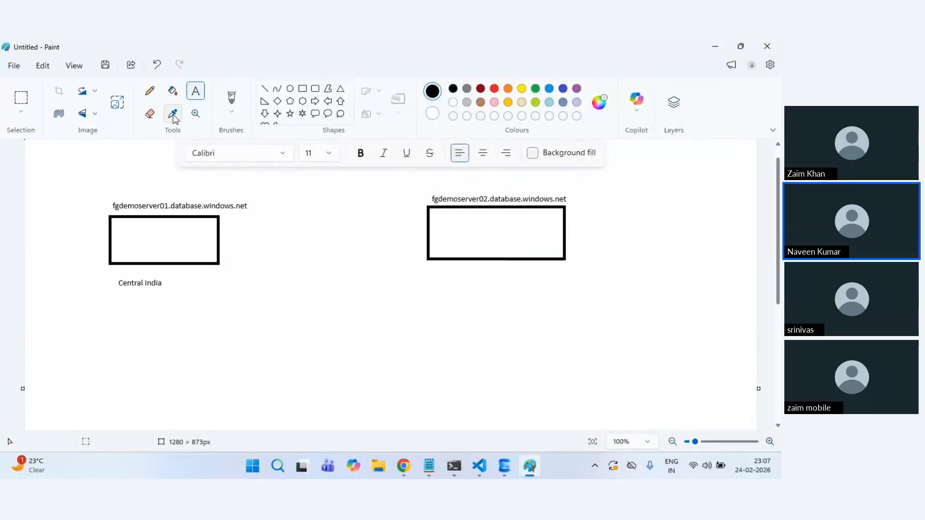
Step: Label the area below the second rectangle "Australia East", copying the region from fgdemoserver02's location in the Azure portal's SQL logical servers list
click(443, 270)
key(alt+Tab)
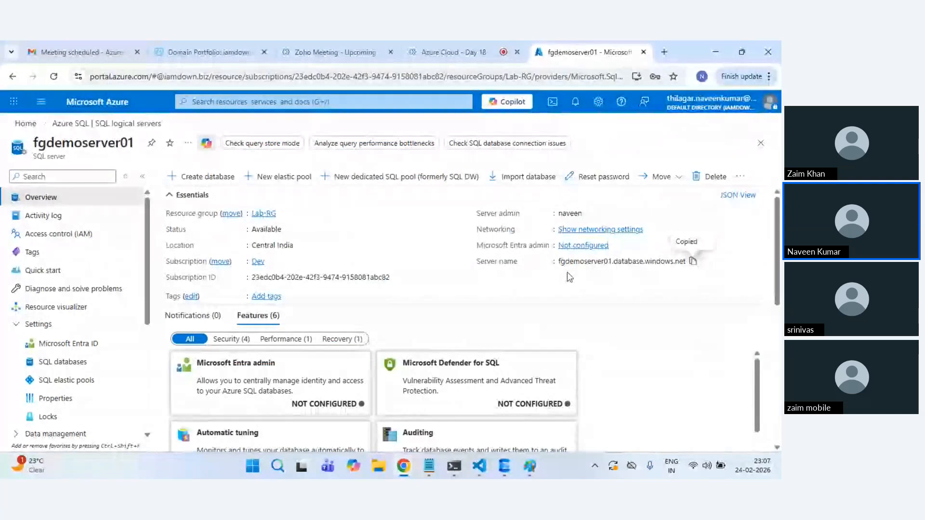
click(106, 124)
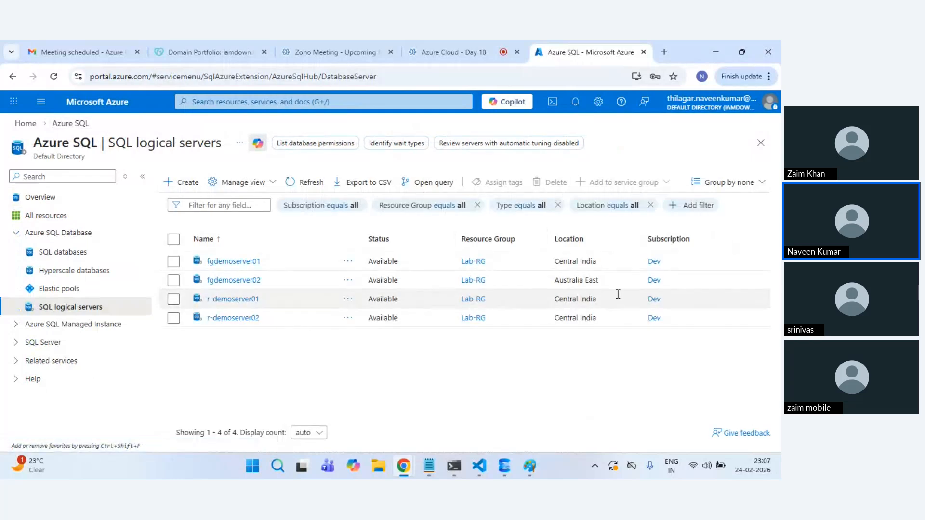
click(572, 282)
double_click(572, 282)
key(ctrl+c)
key(alt+Tab)
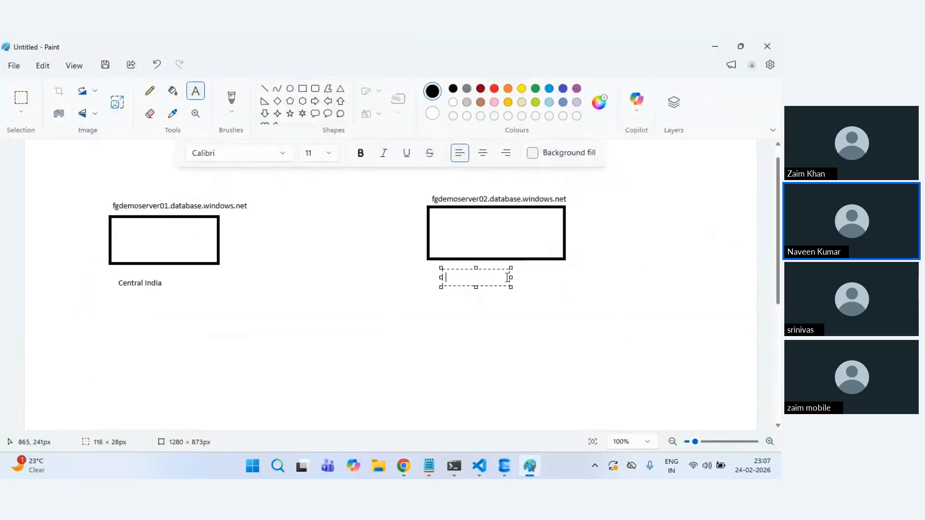
key(ctrl+v)
text(East)
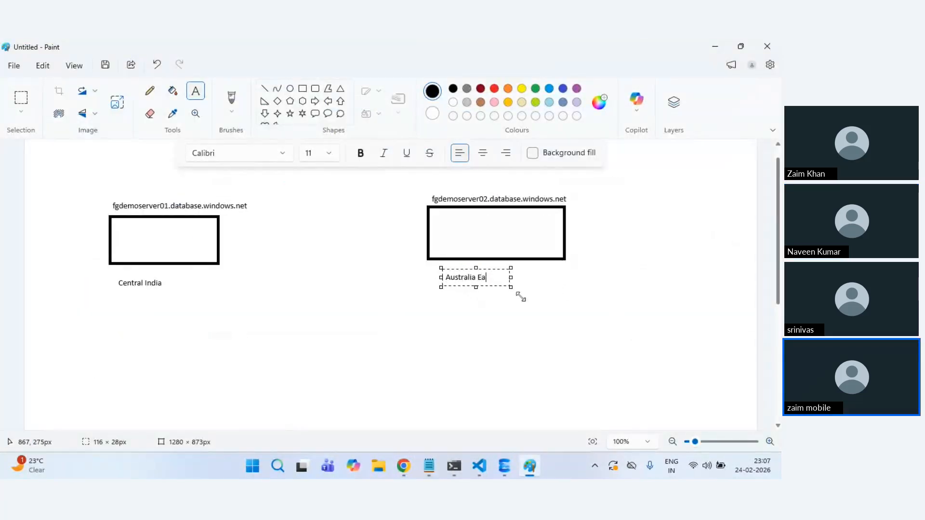
click(551, 355)
Step: Draw two small side-by-side rectangles inside the fgdemoserver01 rectangle to represent its databases
click(309, 90)
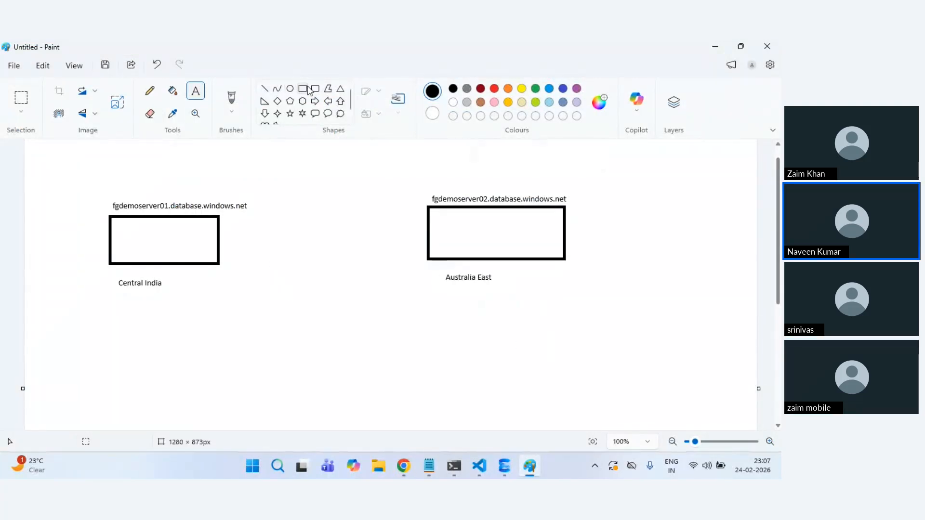
click(307, 89)
mouse_move(118, 233)
mouse_down()
mouse_move(146, 251)
mouse_move(194, 258)
mouse_move(186, 250)
mouse_up()
click(155, 233)
Step: Label the two small database rectangles "DB1" and "DB2" from left to right
click(192, 94)
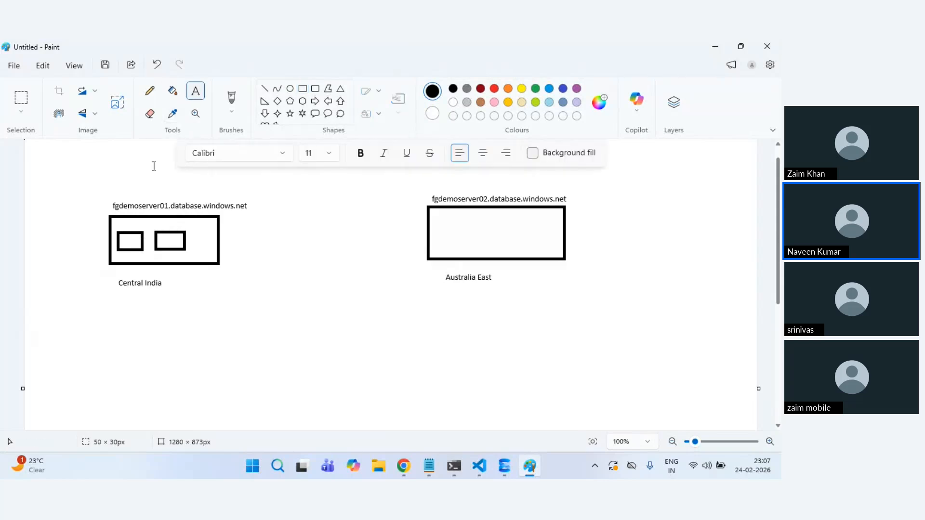
click(122, 237)
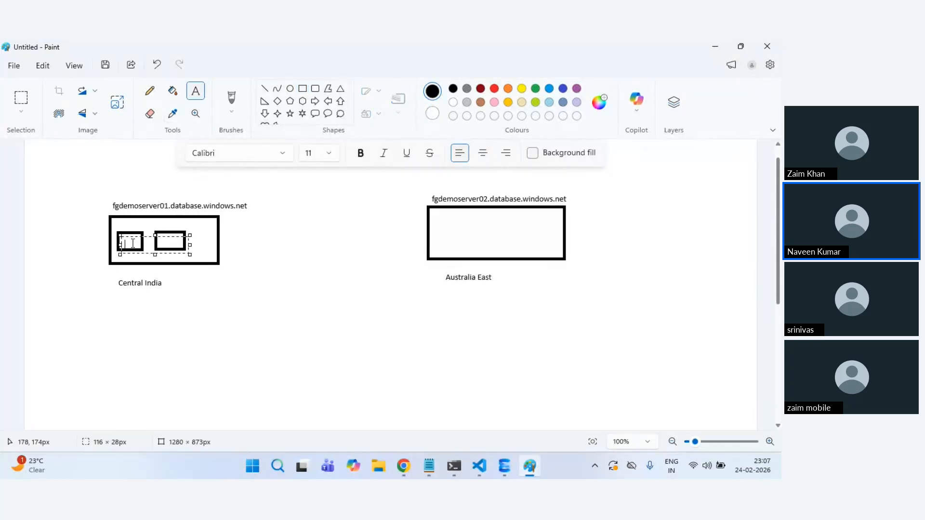
text(DB1)
click(240, 244)
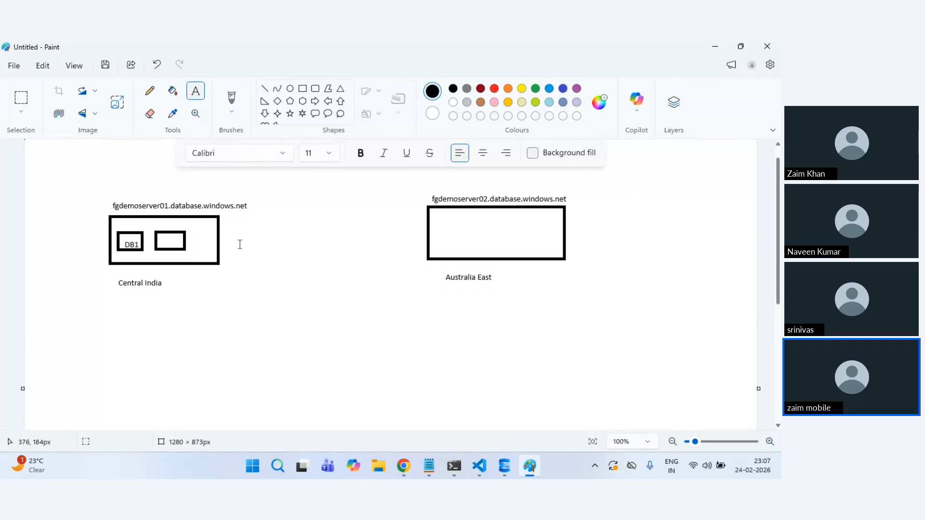
click(163, 239)
text(DB2)
click(274, 295)
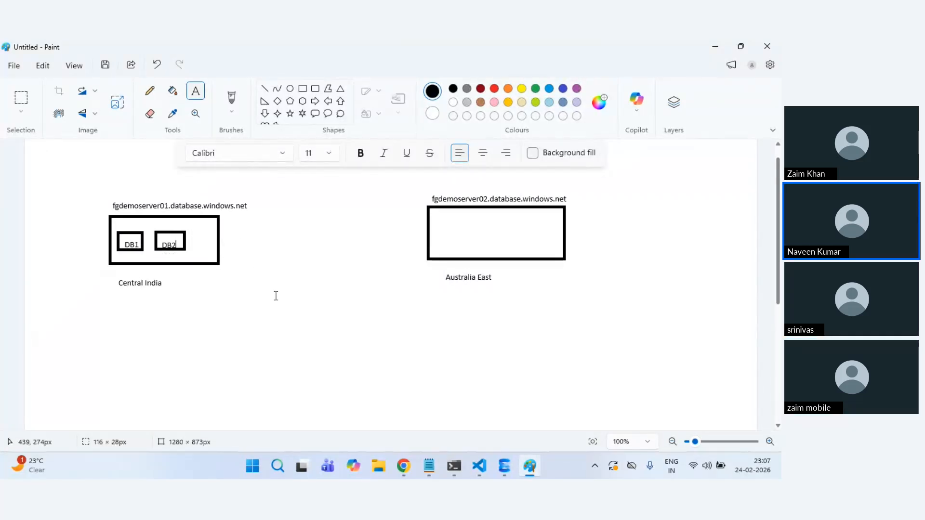
Step: Draw a large rectangle about 915 × 304 px enclosing both servers and their labels
click(302, 90)
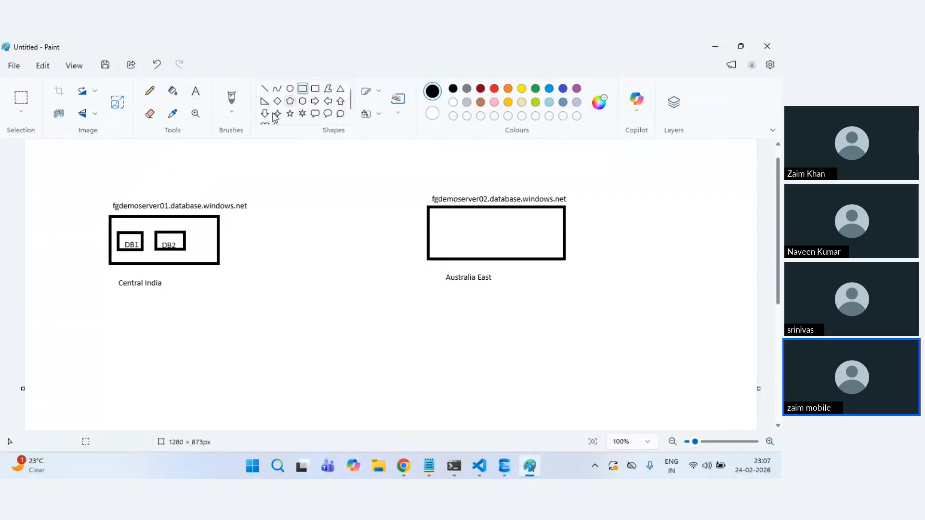
drag(84, 173, 608, 346)
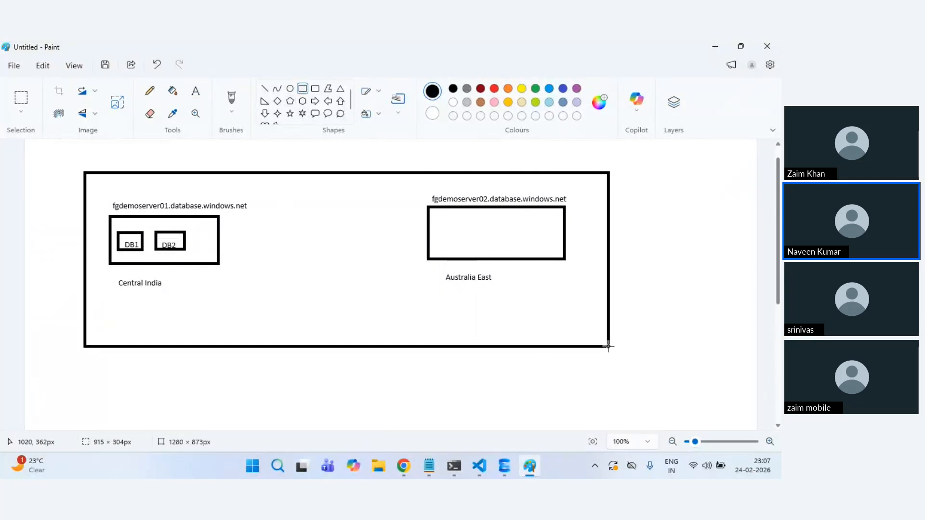
Step: Label the large enclosing rectangle "Lab-RG" just below its lower-left corner, using the servers' resource group name from the Azure portal
click(196, 90)
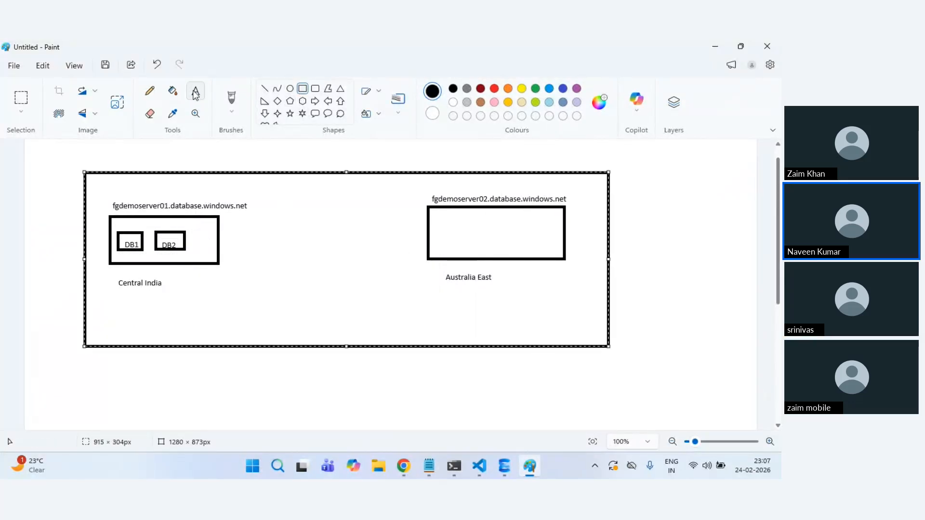
click(87, 362)
key(alt+Tab)
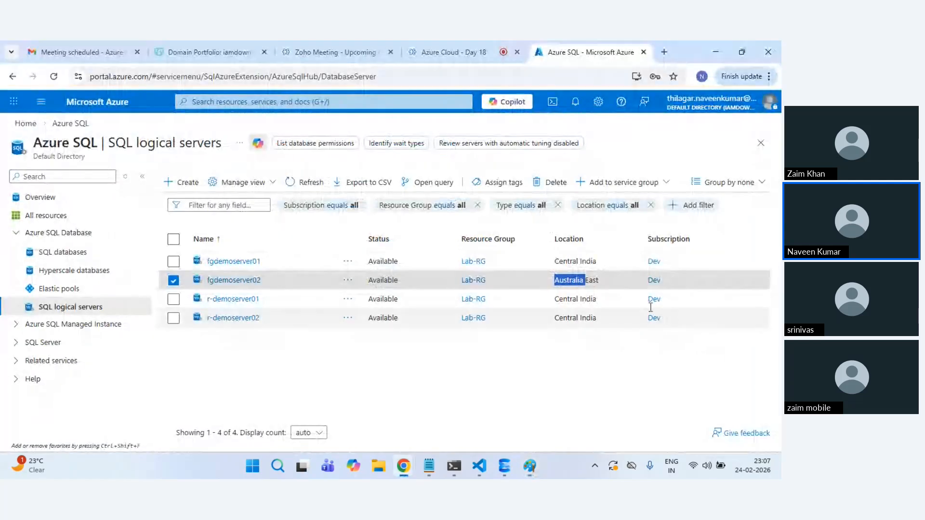
key(alt+Tab)
text(La)
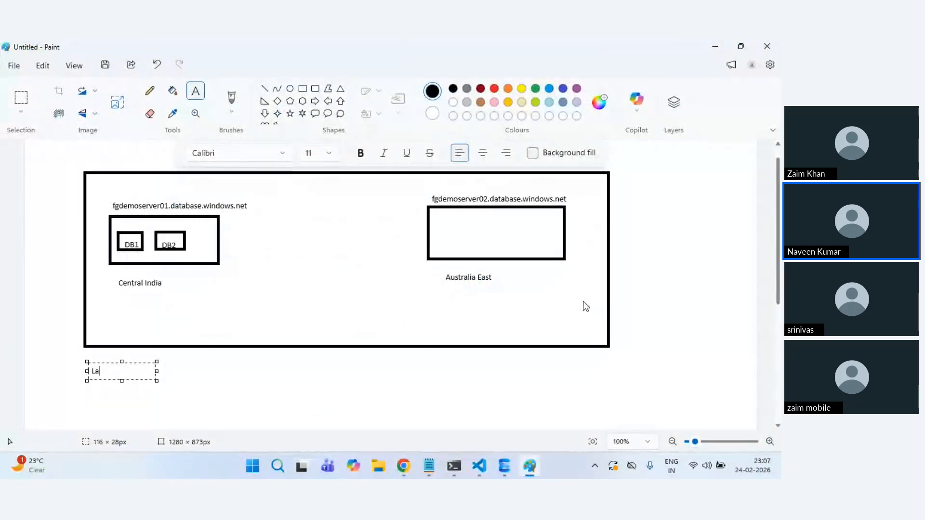
text(b-RG)
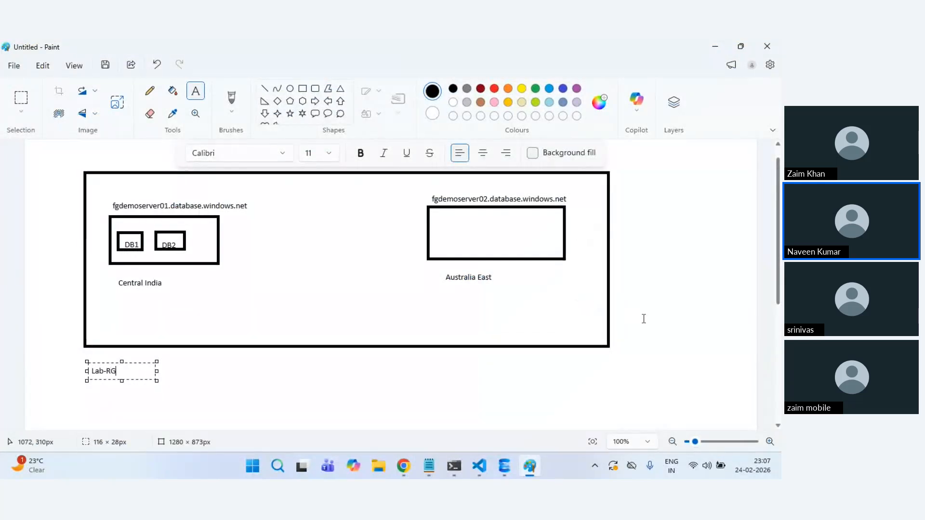
click(545, 373)
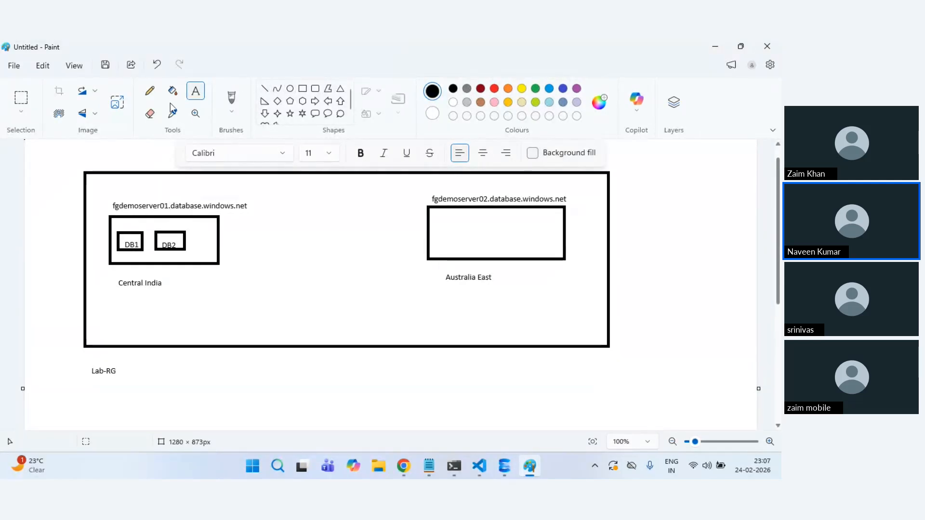
Step: Check the participants in the Zoho meeting in Chrome and return to the Paint diagram
click(149, 91)
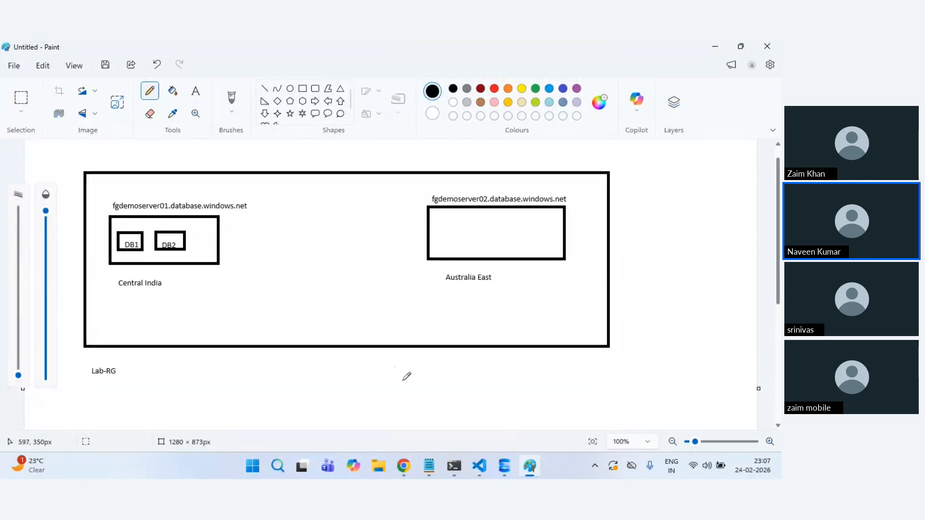
mouse_move(404, 466)
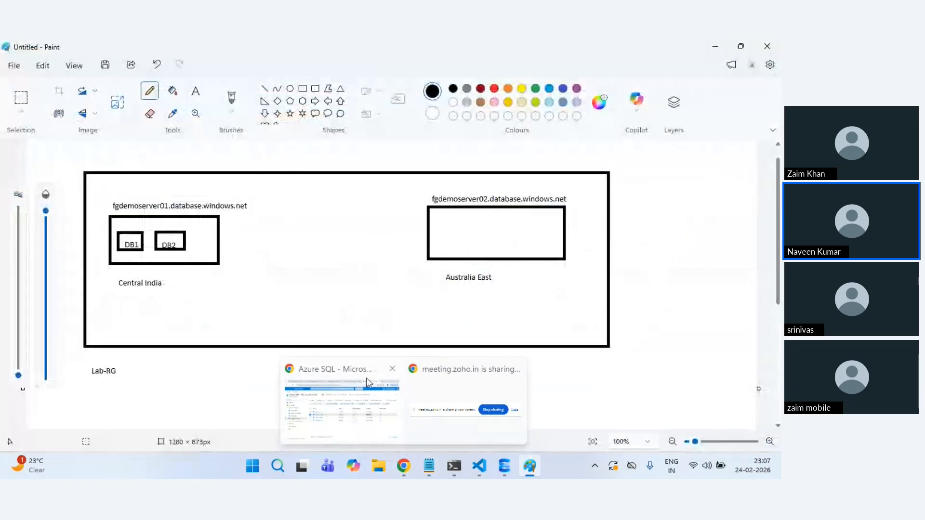
click(366, 378)
click(475, 48)
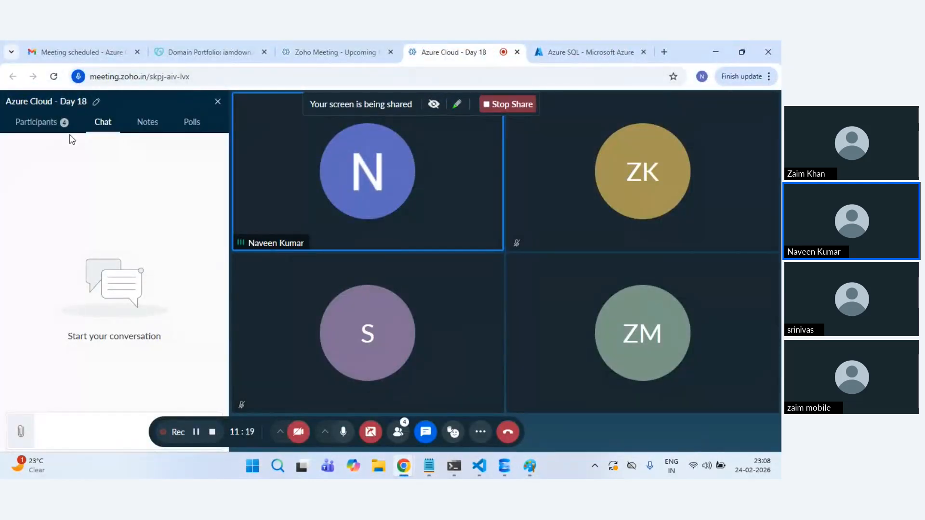
click(46, 122)
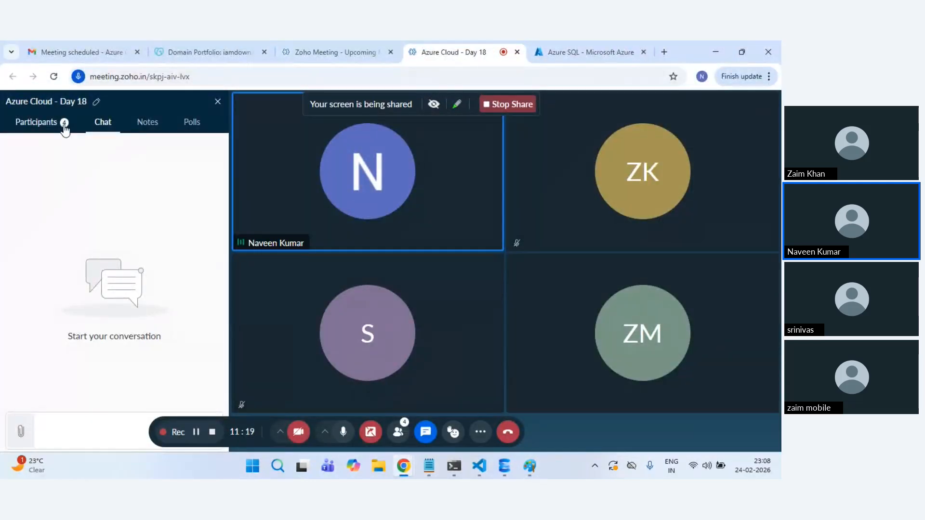
click(549, 41)
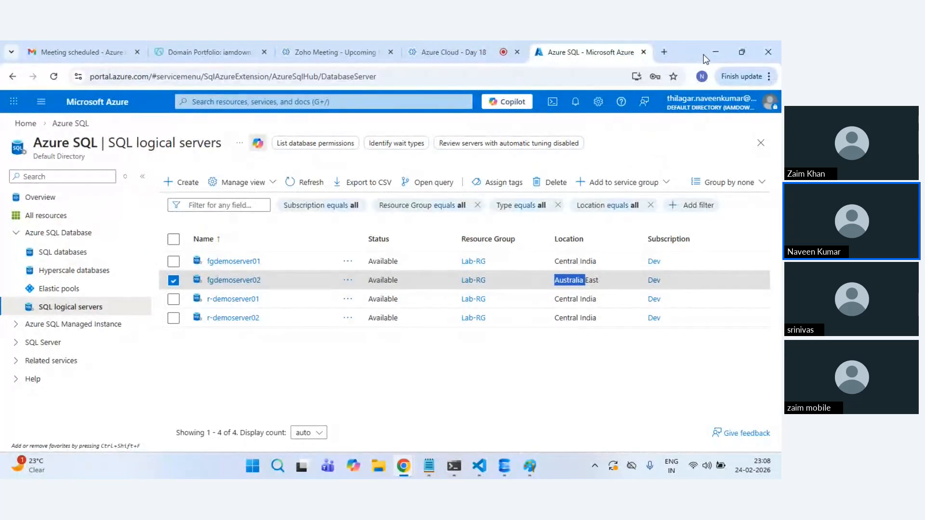
click(707, 52)
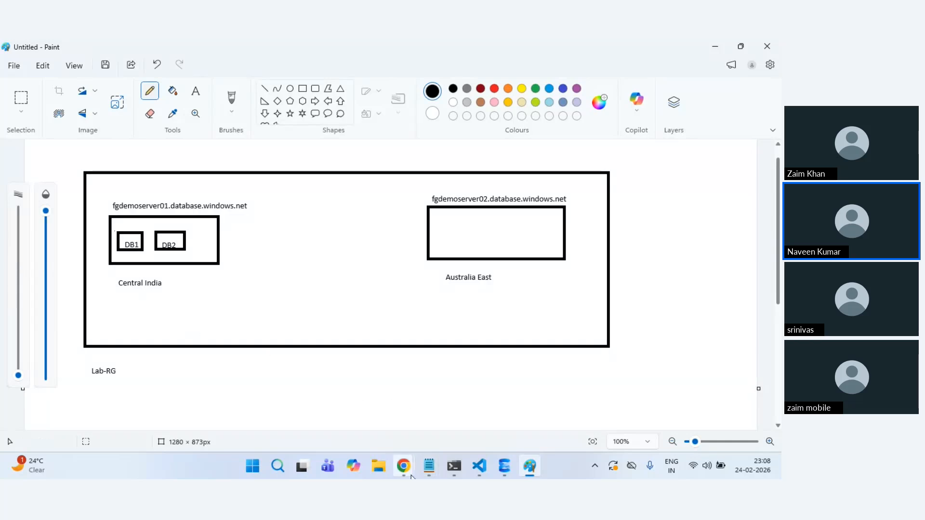
Step: Switch to the Azure portal and deselect fgdemoserver02 and its highlighted location text in the SQL logical servers list
mouse_move(404, 465)
click(354, 419)
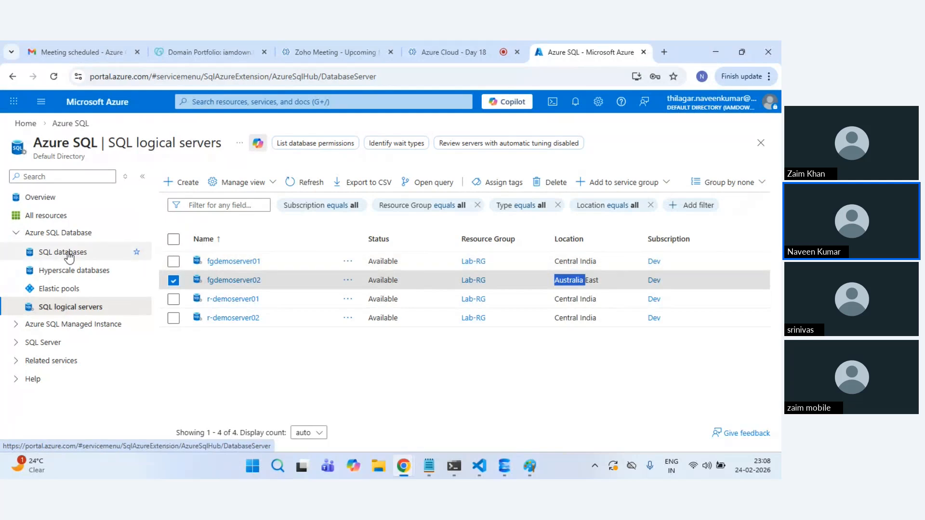
click(173, 279)
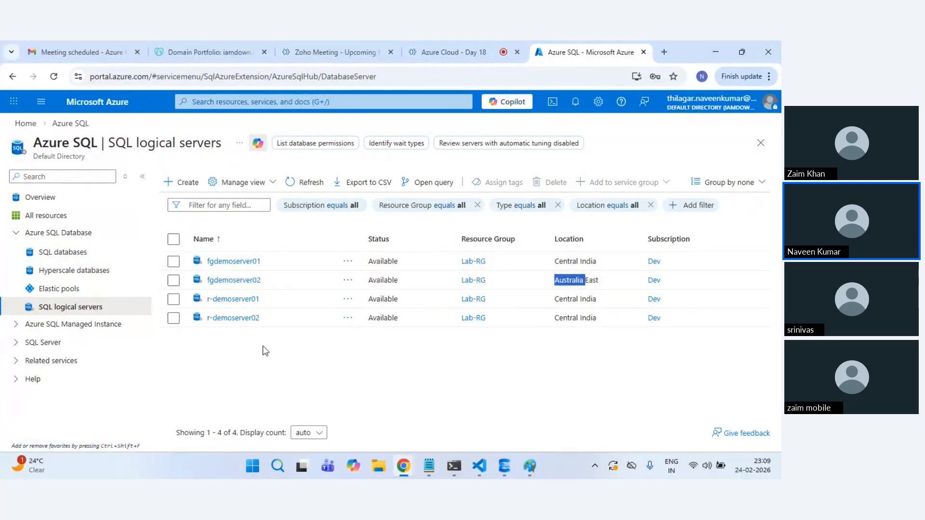
click(577, 354)
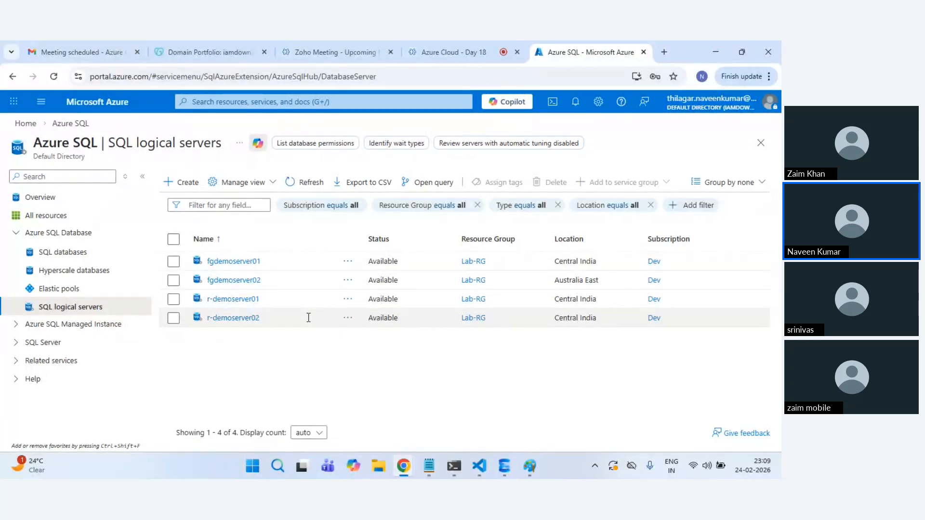
Step: In Paint, sketch a freehand server box beside fgdemoserver01, with a small database box linked from DB1 and an arrow pointing to it
click(530, 466)
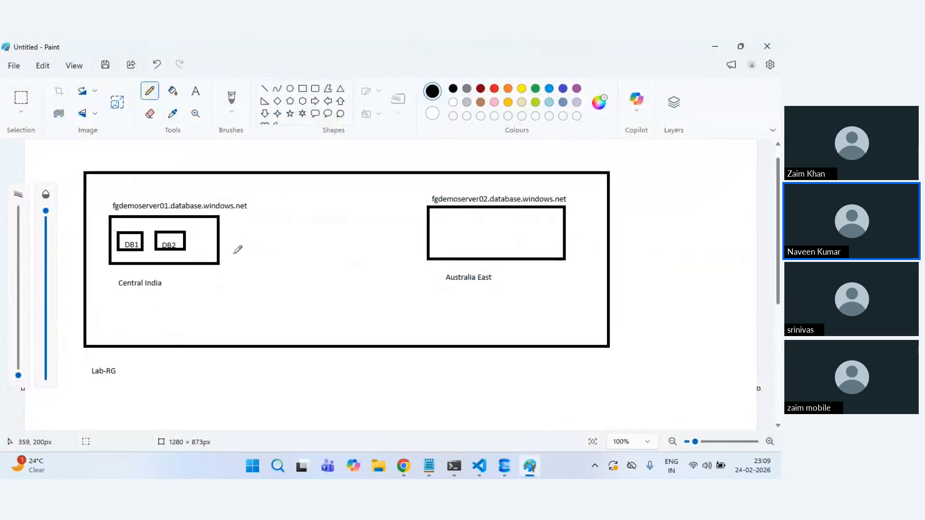
mouse_move(238, 239)
mouse_down()
mouse_move(241, 277)
mouse_move(339, 272)
mouse_move(289, 230)
mouse_move(224, 236)
mouse_up()
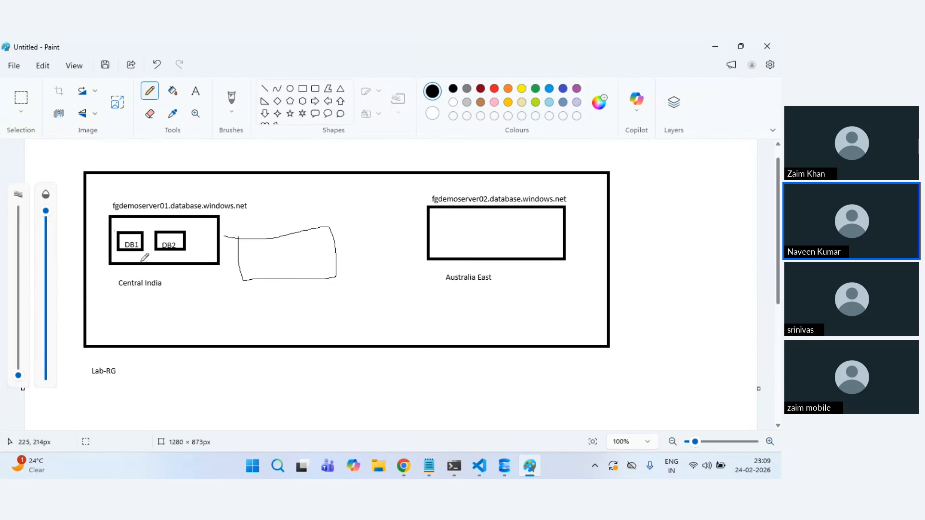
mouse_move(124, 254)
mouse_down()
mouse_move(259, 268)
mouse_move(259, 276)
mouse_move(274, 253)
mouse_move(258, 256)
mouse_up()
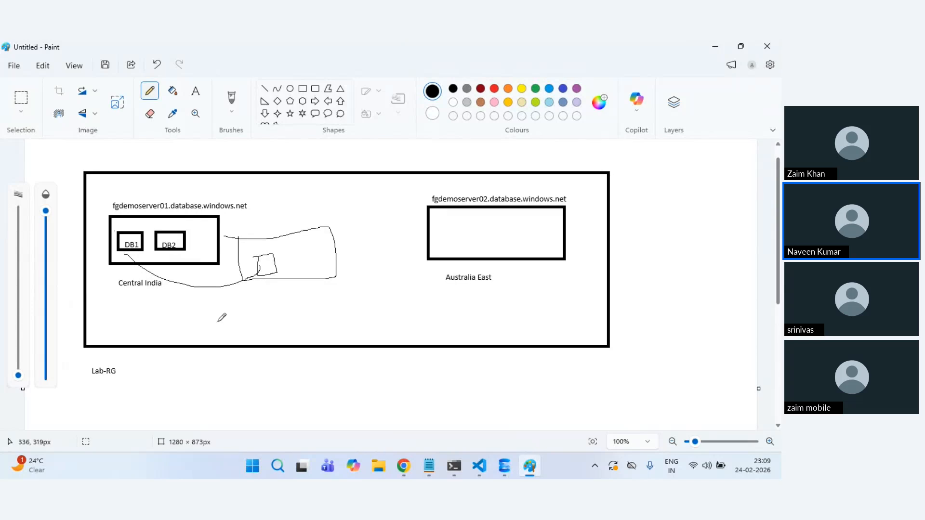
drag(219, 322, 261, 283)
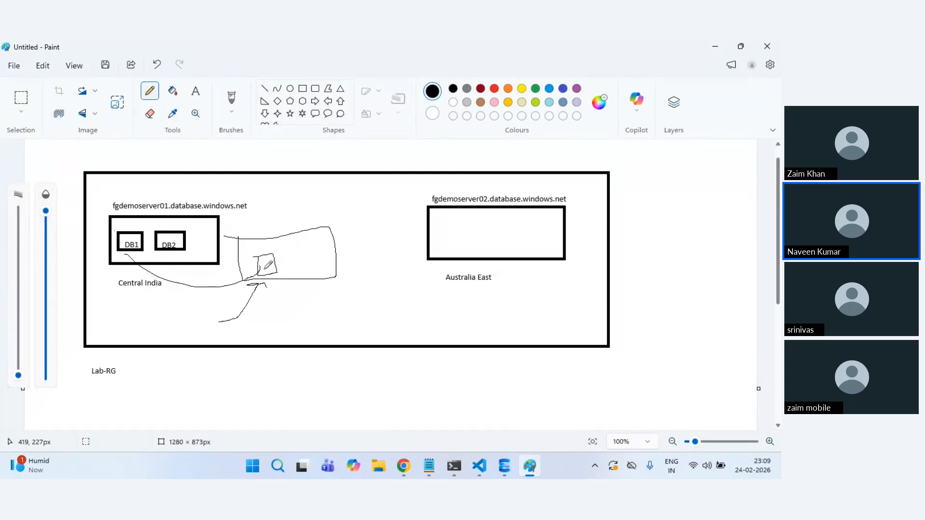
Step: Undo the freehand server box, database box, link and arrow strokes
key(ctrl+z)
key(ctrl+z)
key(ctrl+z)
key(ctrl+z)
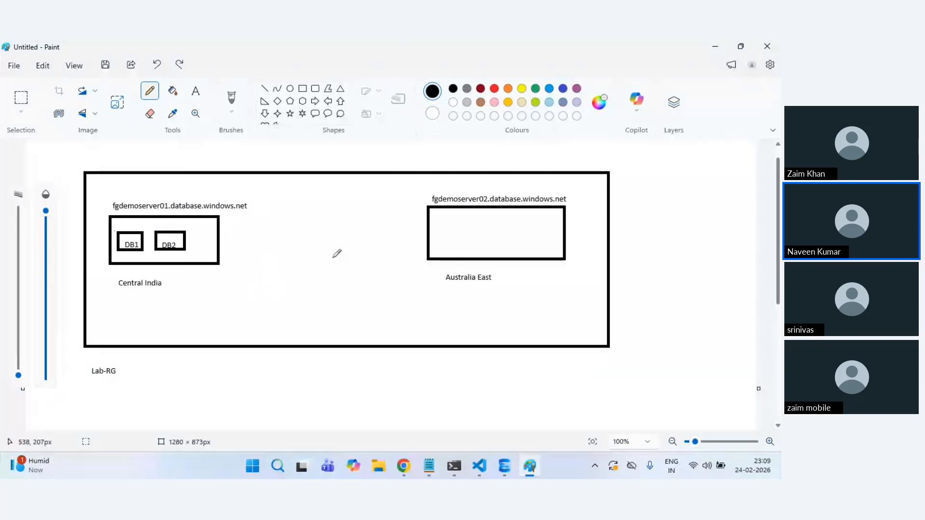
Step: Switch to the Azure portal and open the Failover groups page of the fgdemoserver01 SQL server
key(alt+Tab)
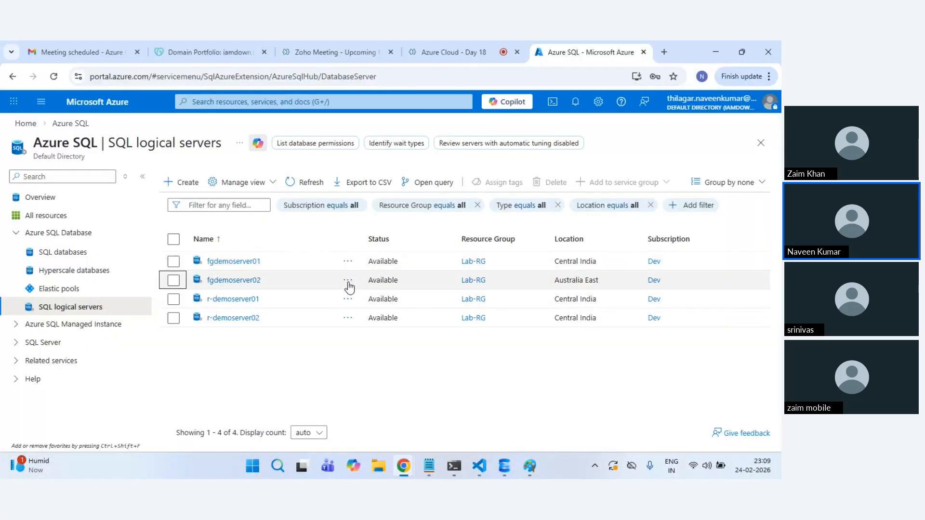
click(236, 261)
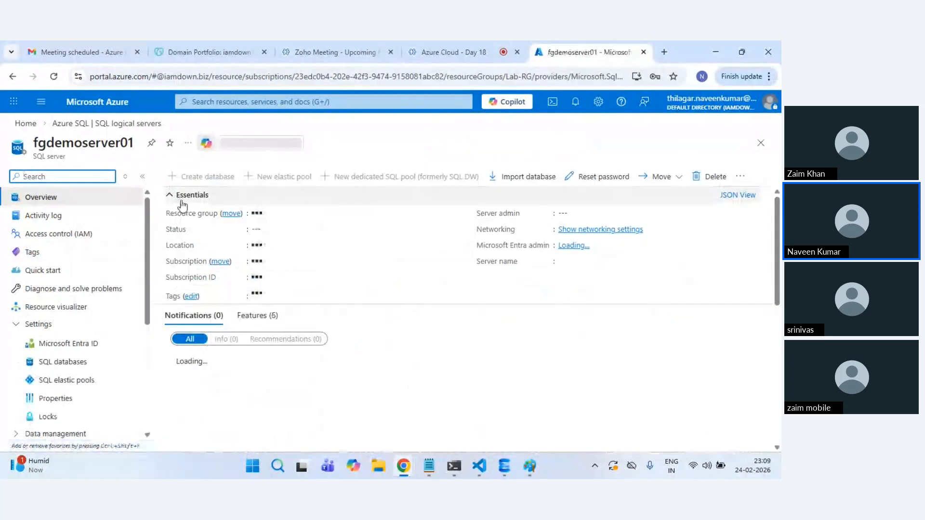
scroll(70, 393, down, 4)
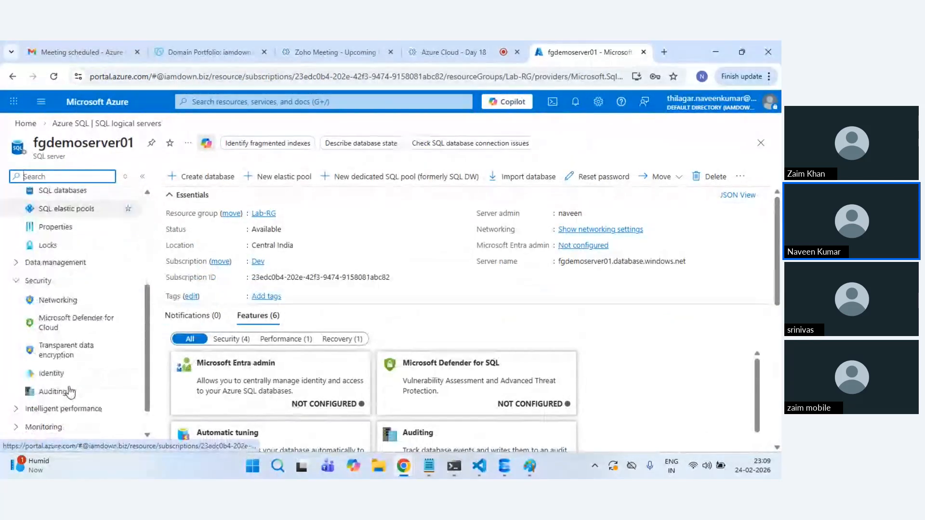
click(55, 262)
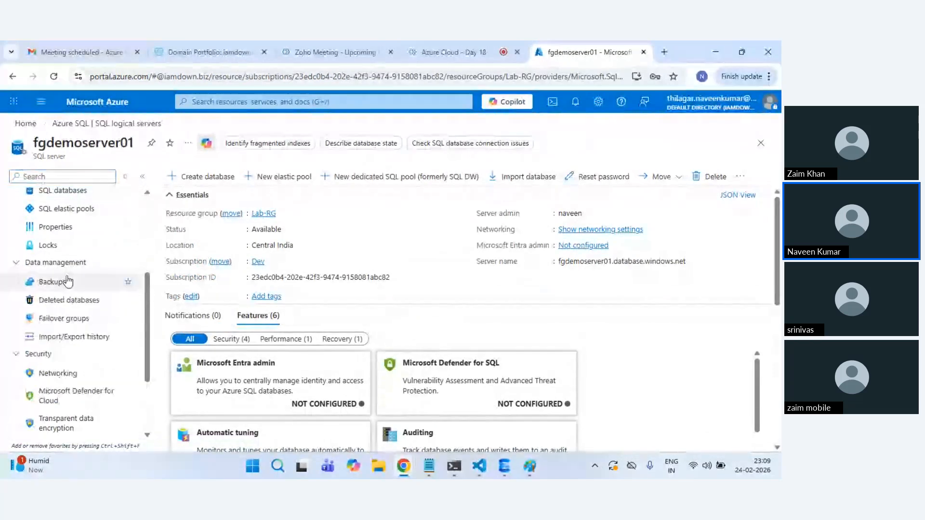
click(87, 318)
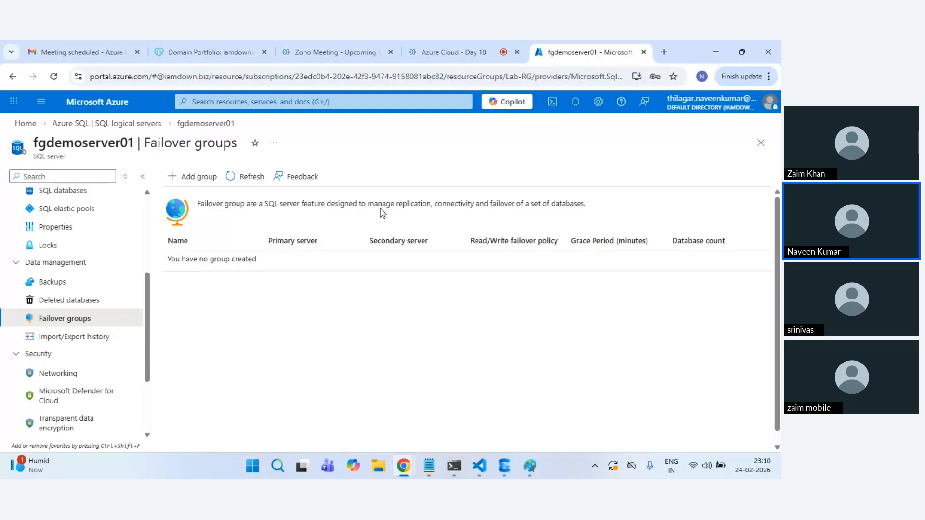
Step: In Paint, draw a rectangle about 202 × 88 px between the two server rectangles to represent a third server
key(alt+Tab)
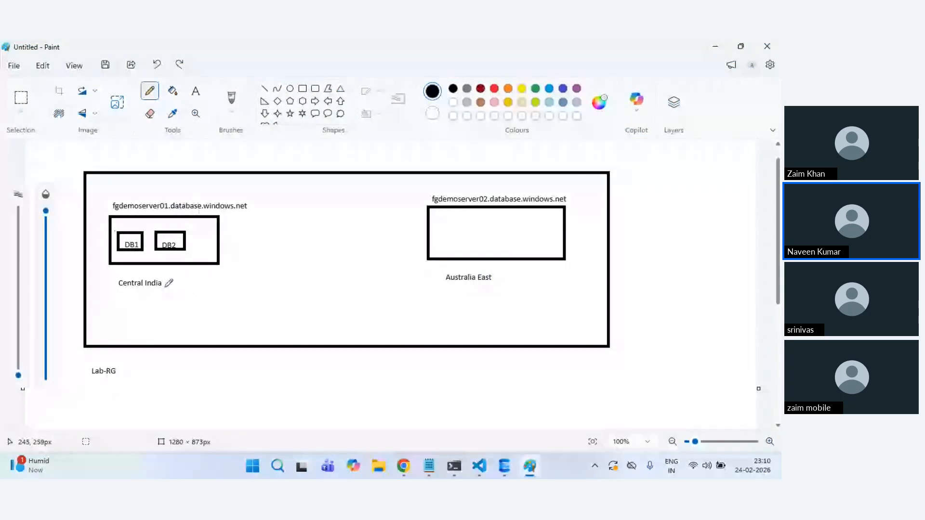
drag(165, 287, 169, 290)
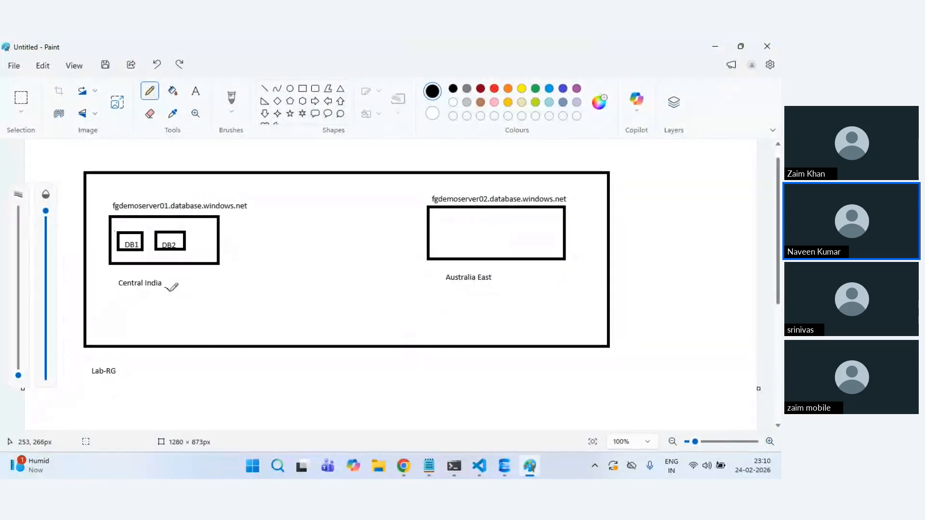
click(302, 89)
drag(255, 250, 371, 301)
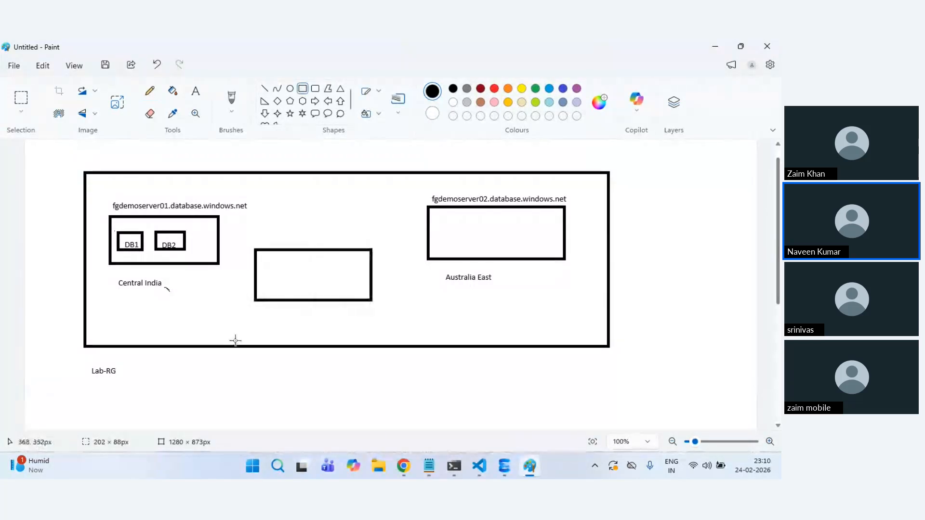
Step: Label the area below the middle server rectangle "Central India"
click(195, 90)
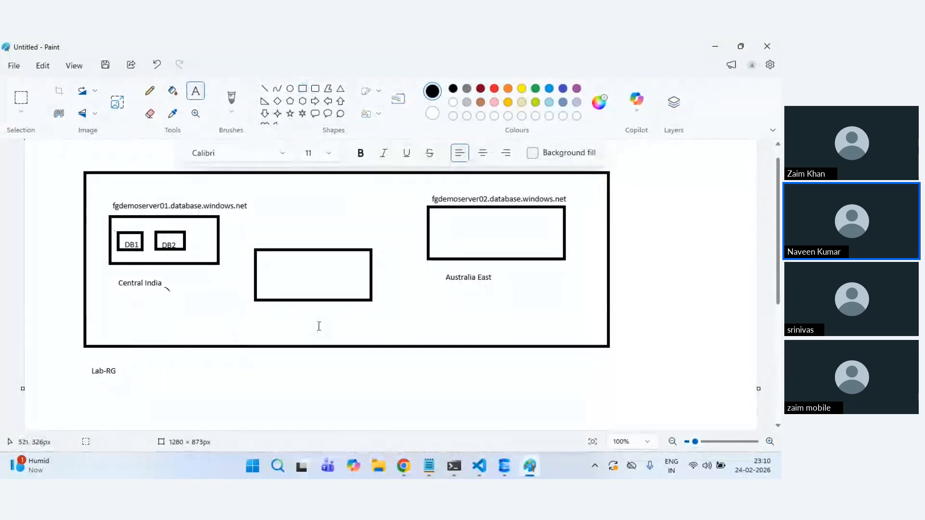
drag(272, 308, 341, 326)
text(Ce)
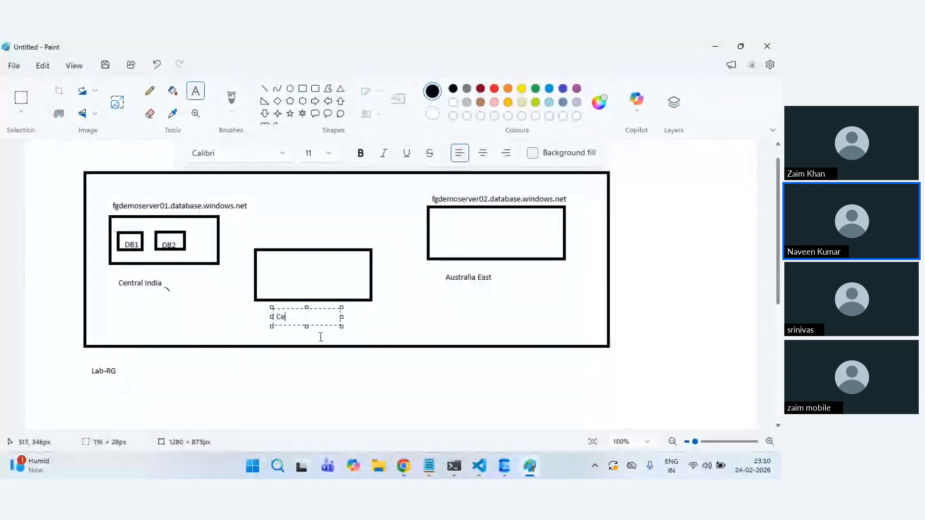
text(ntral India)
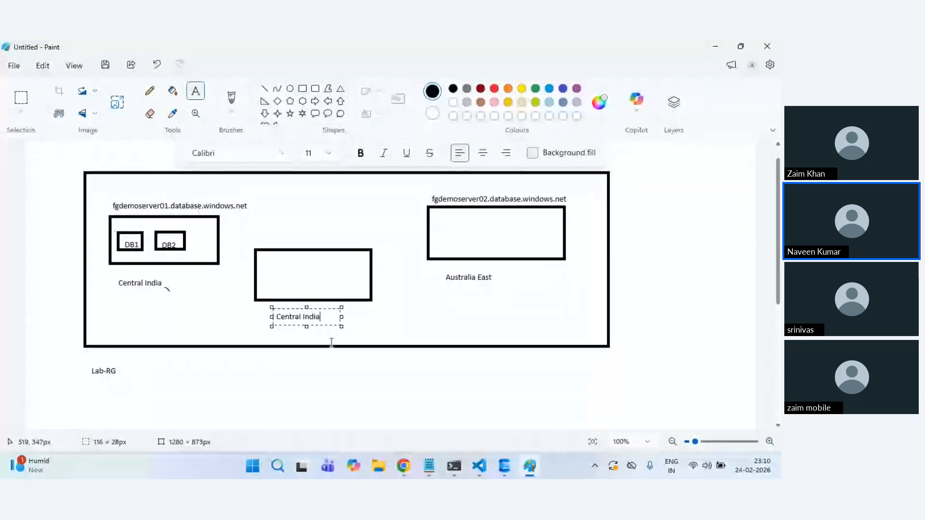
click(332, 342)
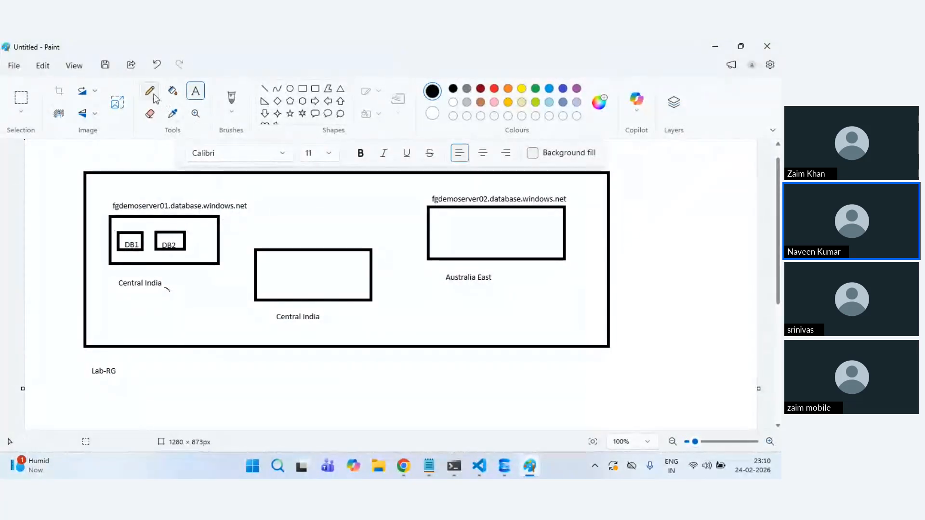
Step: Mark the lower-left corners of the three server rectangles with pencil strokes and draw a crossed-out curve from fgdemoserver01 to the middle server
click(149, 91)
mouse_move(104, 219)
mouse_down()
mouse_move(102, 264)
mouse_move(145, 272)
mouse_up()
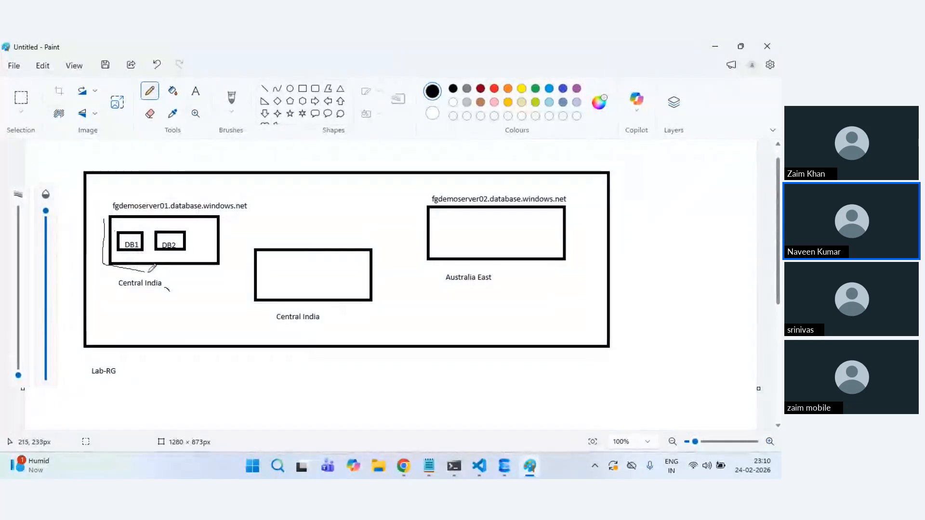
drag(250, 260, 260, 311)
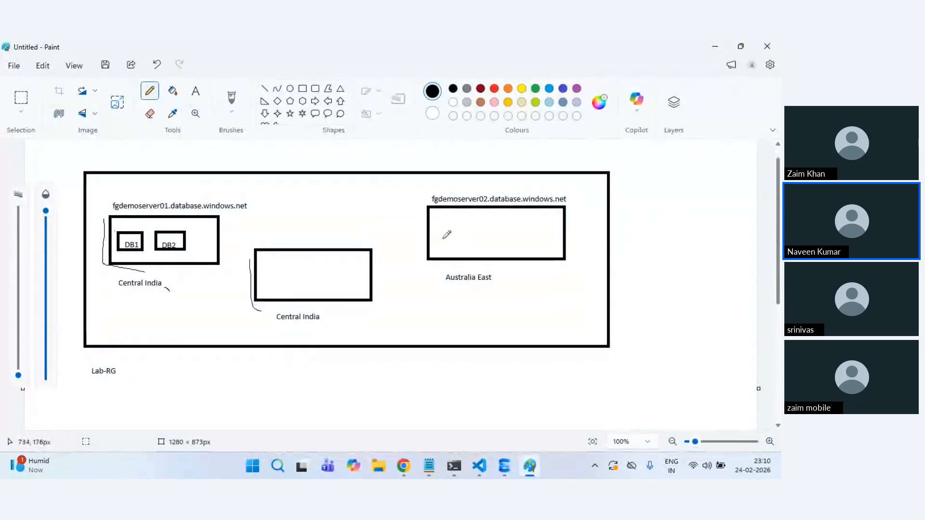
drag(424, 247, 449, 256)
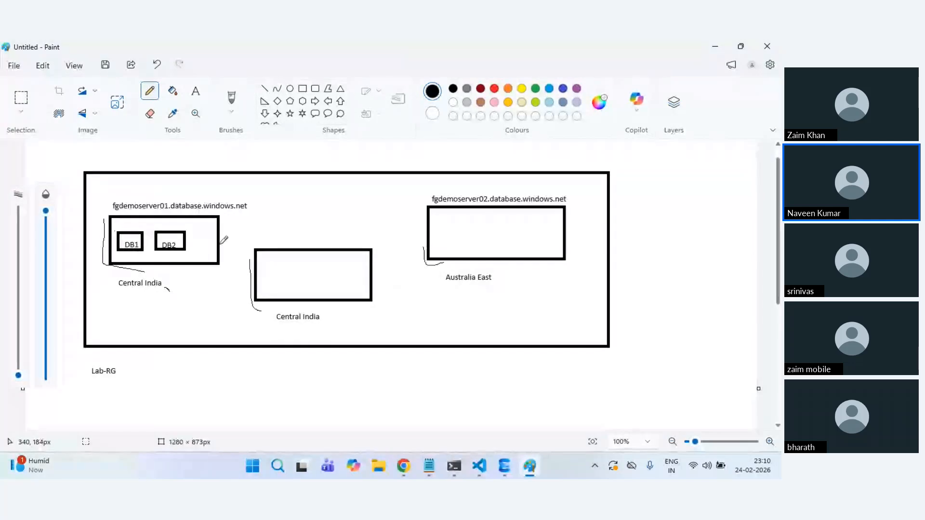
mouse_move(220, 244)
mouse_down()
mouse_move(260, 229)
mouse_move(287, 245)
mouse_move(264, 240)
mouse_up()
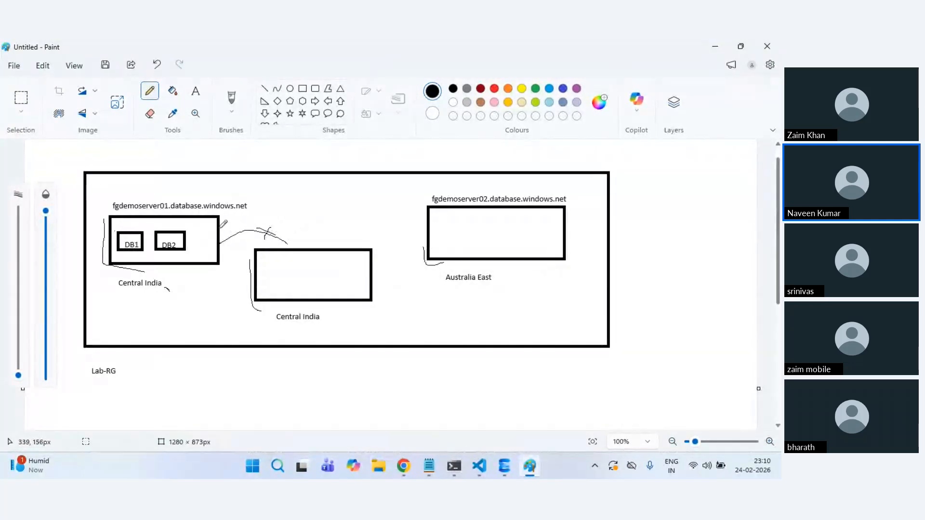
Step: Draw a freehand curve from the fgdemoserver01 rectangle to the fgdemoserver02 rectangle
drag(220, 227, 425, 217)
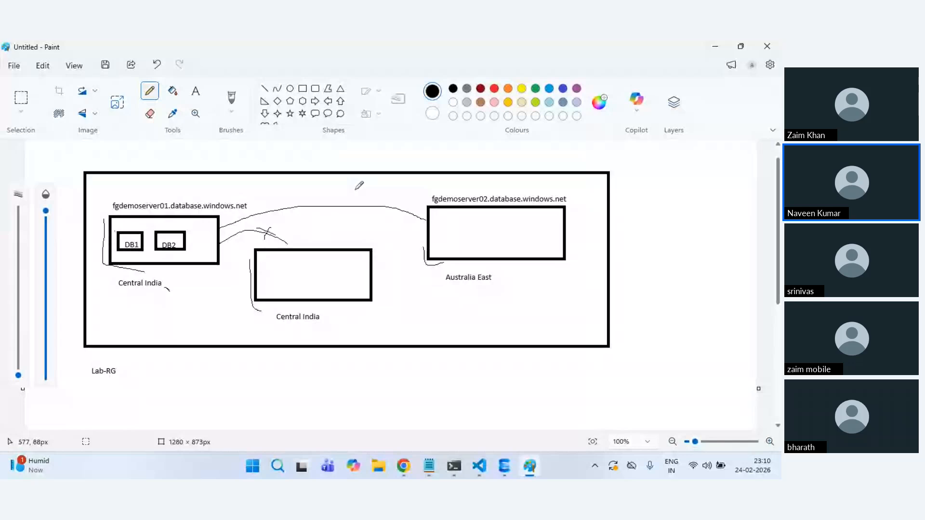
Step: Switch to SQL Server Management Studio, refresh fgdemoserver01, and expand the Databases folders of fgdemoserver01 and fgdemoserver02
key(alt+Tab)
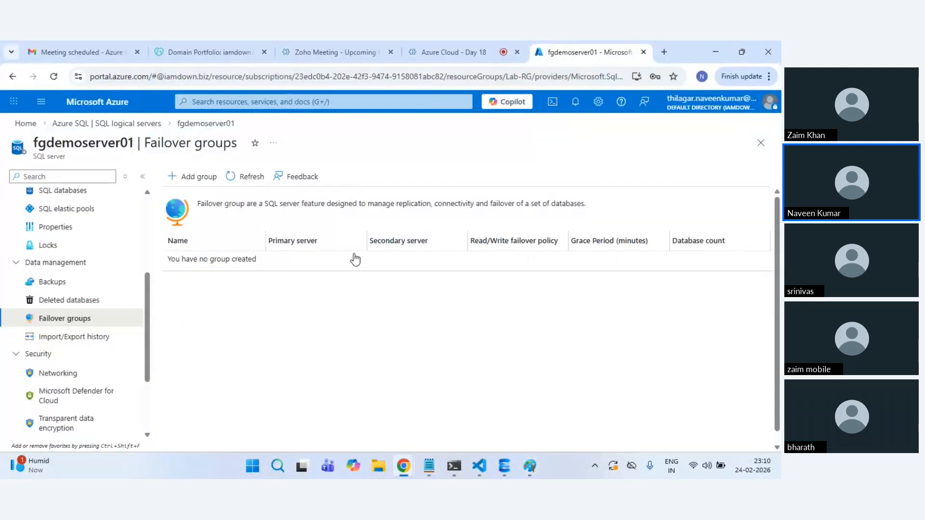
click(501, 471)
click(67, 135)
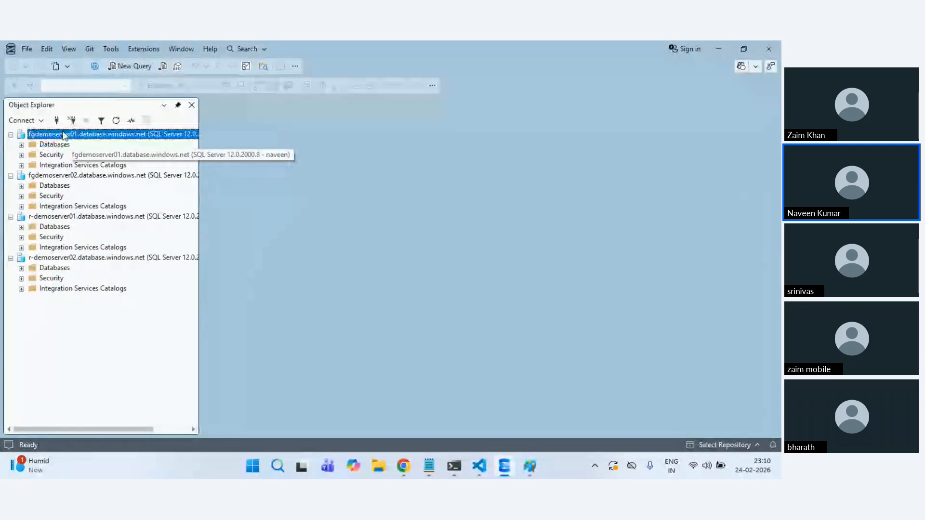
click(115, 122)
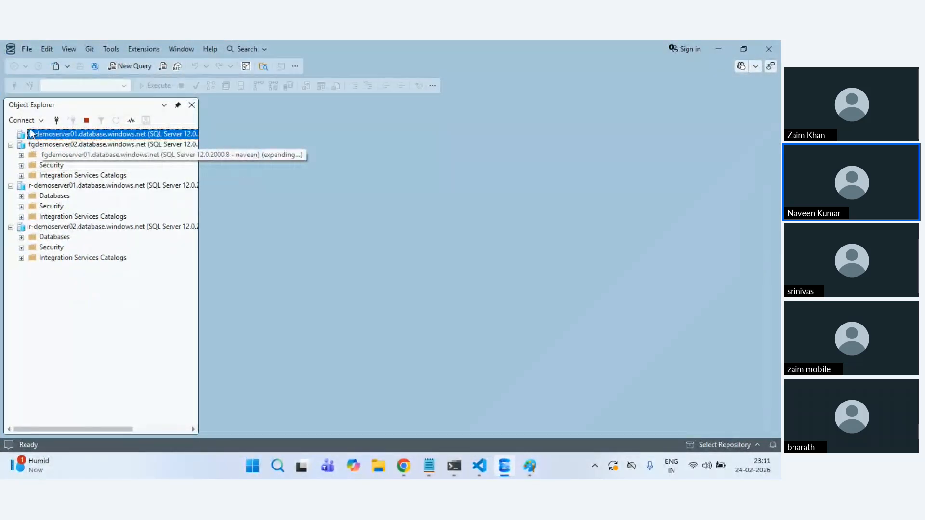
click(21, 145)
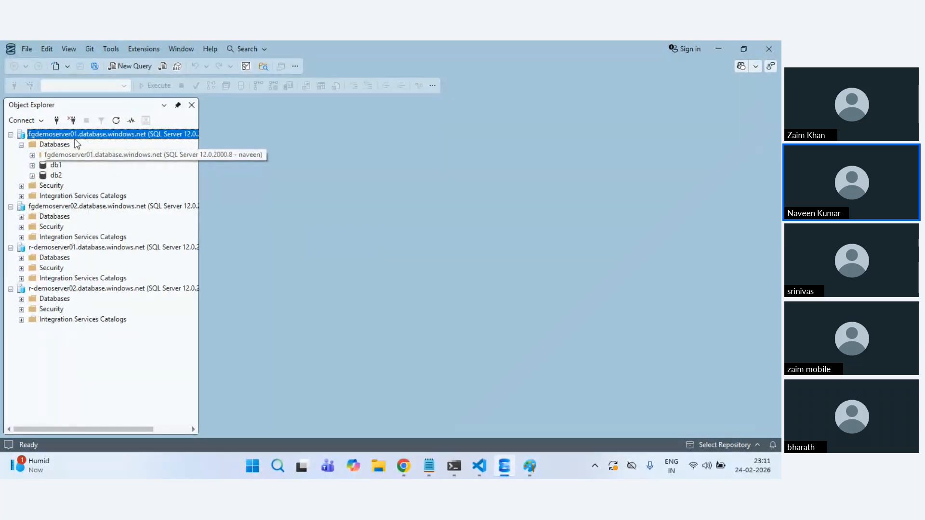
click(79, 206)
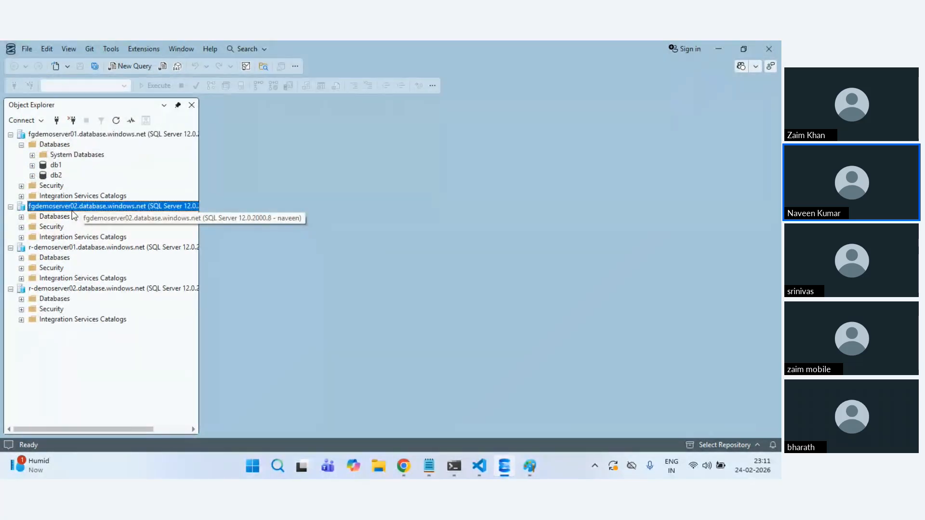
click(22, 217)
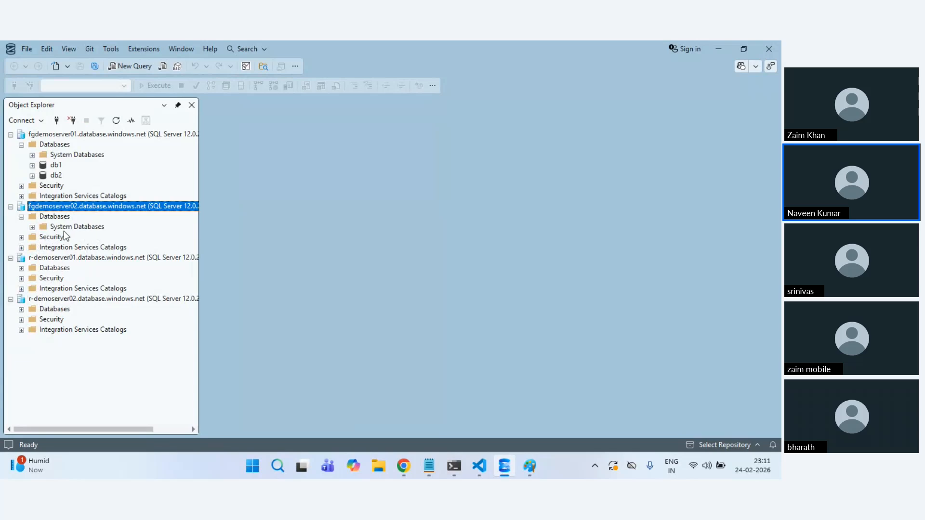
Step: Collapse the r-demoserver01 and r-demoserver02 servers in Object Explorer, leaving the two fgdemoserver servers expanded
click(57, 259)
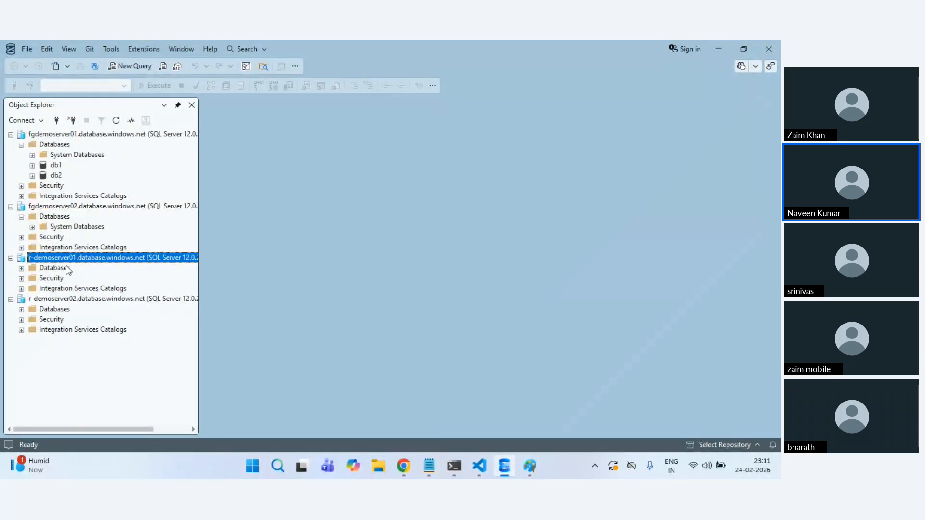
click(82, 299)
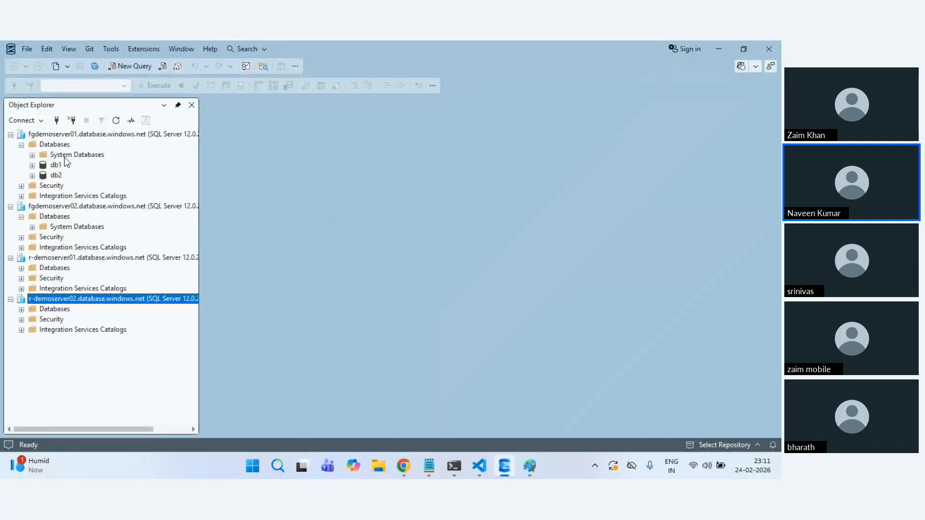
click(10, 258)
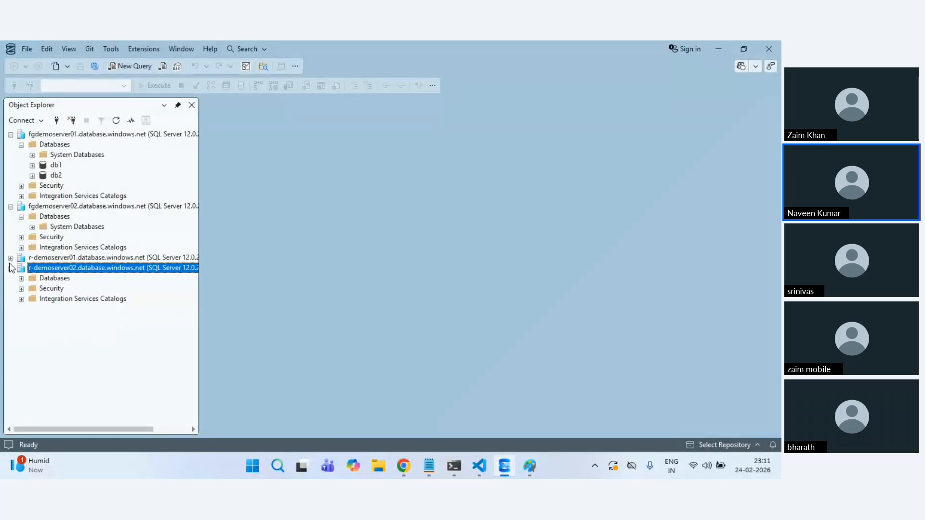
click(10, 268)
click(51, 135)
click(51, 207)
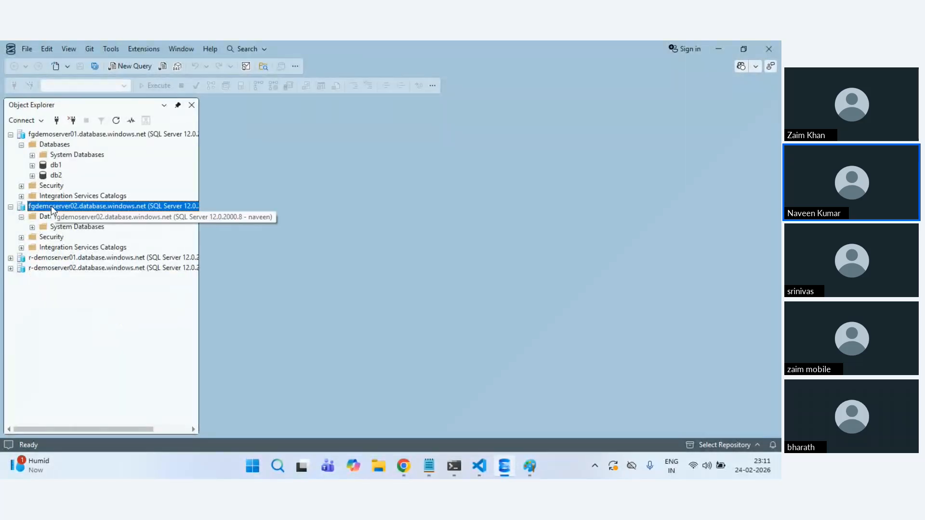
click(59, 135)
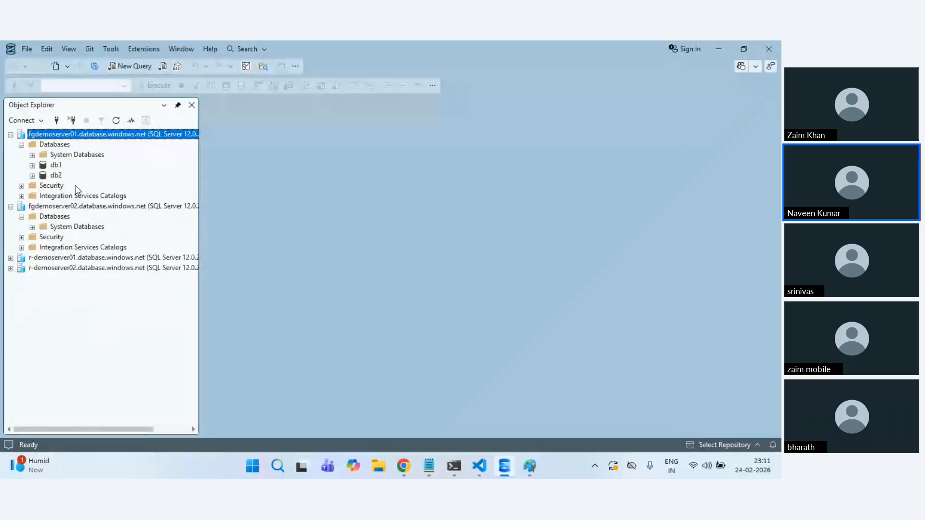
Step: Expand the Tables folders of db1 and db2 on fgdemoserver01 and examine them alongside the databases of fgdemoserver02
double_click(56, 165)
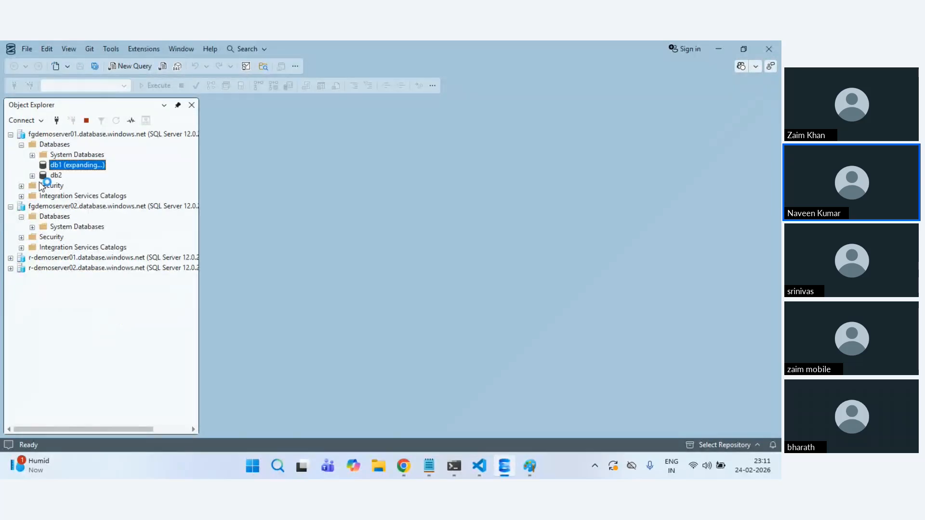
click(44, 186)
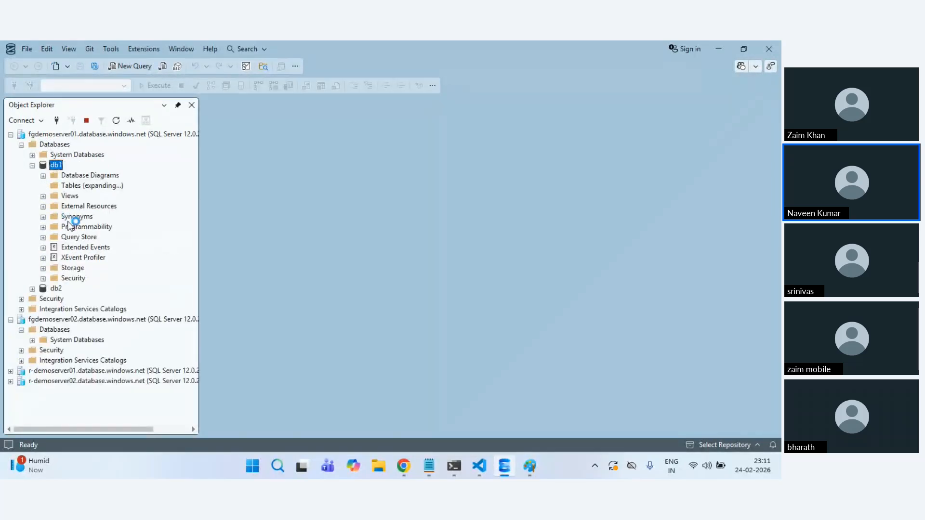
click(32, 288)
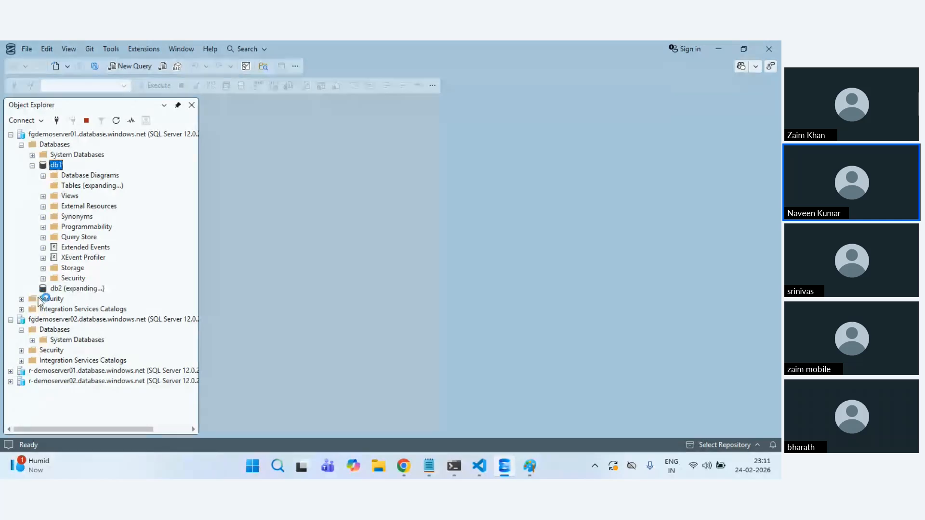
click(43, 310)
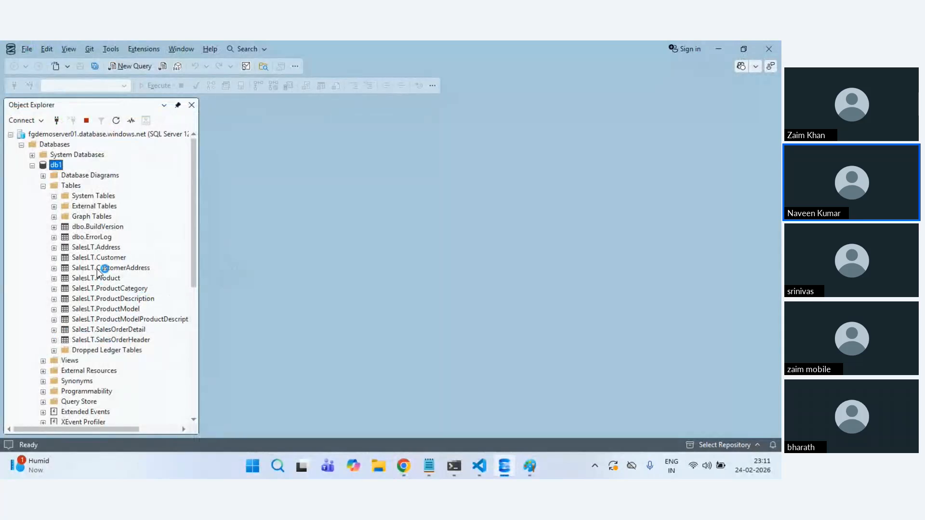
scroll(98, 272, down, 2)
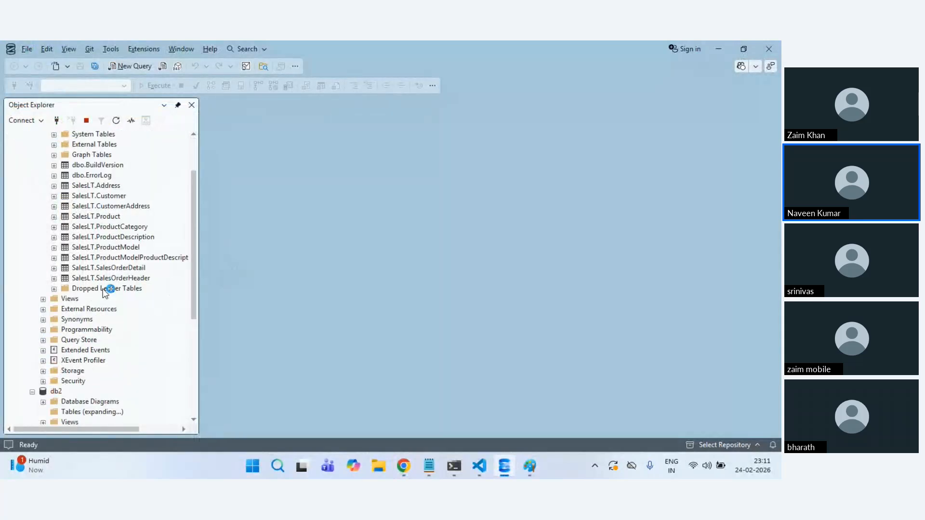
scroll(107, 287, up, 1)
scroll(132, 317, down, 6)
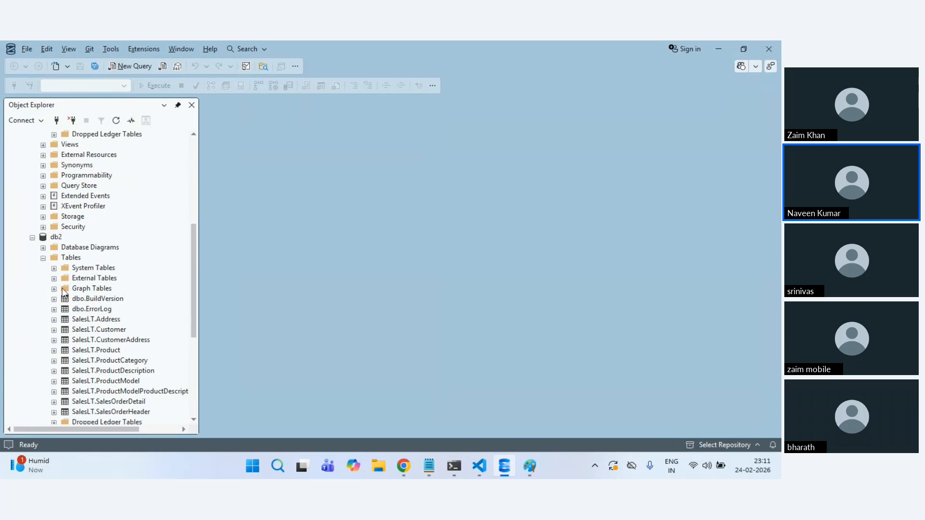
scroll(97, 179, down, 3)
scroll(94, 345, down, 3)
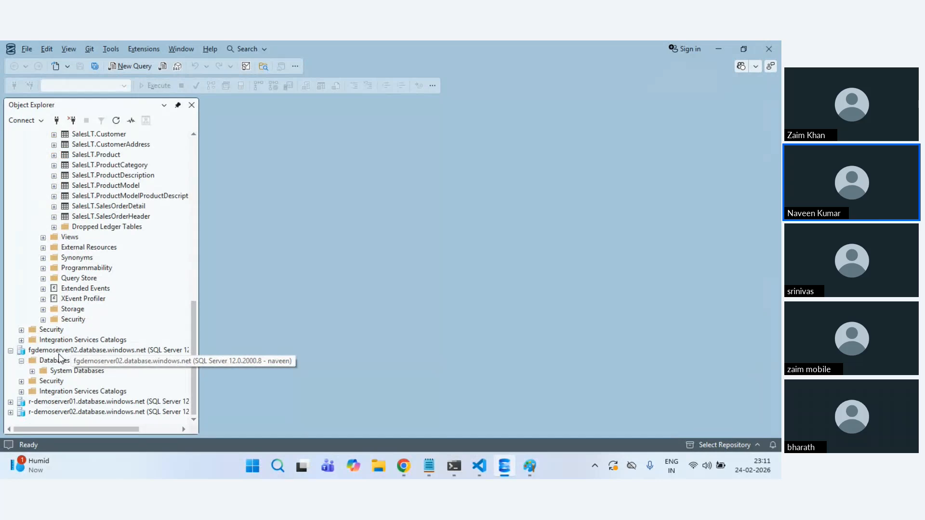
Step: Switch to the Azure portal, open the form for adding a failover group to fgdemoserver01, and check the meeting page briefly
key(alt+Tab)
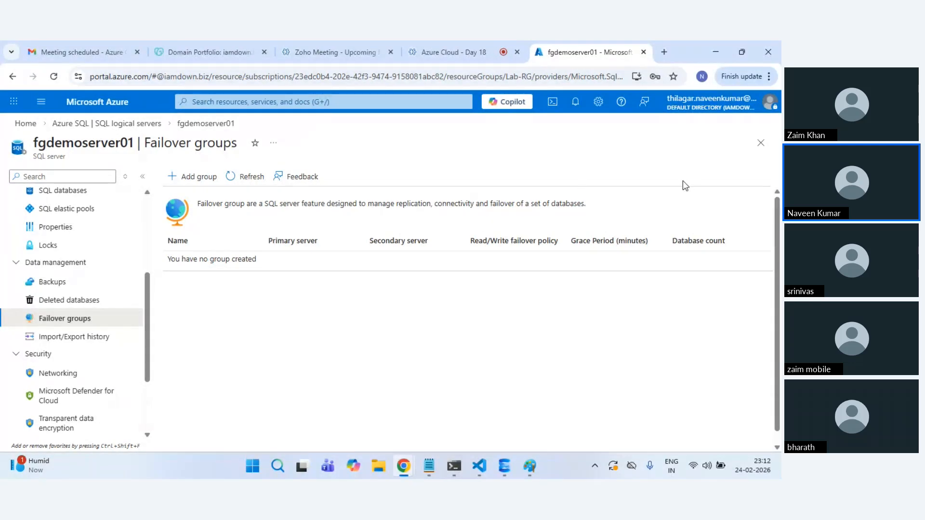
click(201, 187)
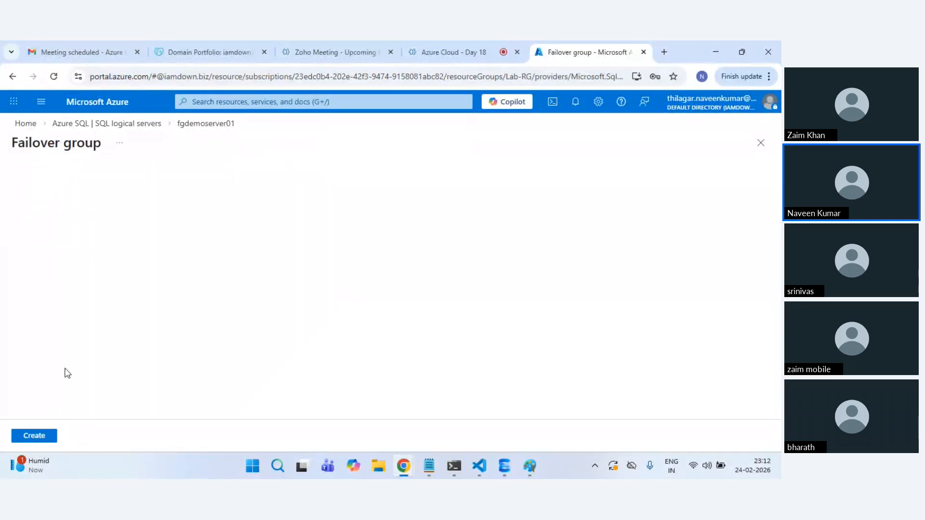
click(109, 238)
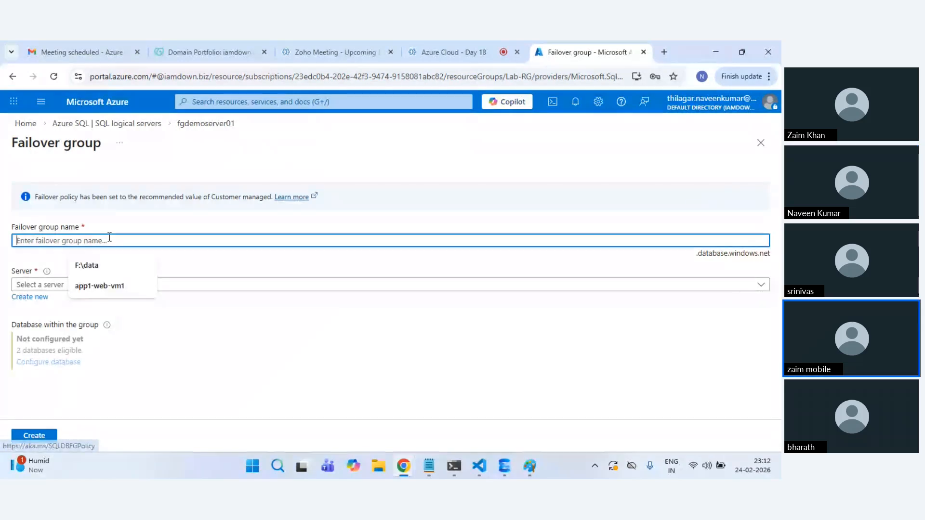
click(424, 46)
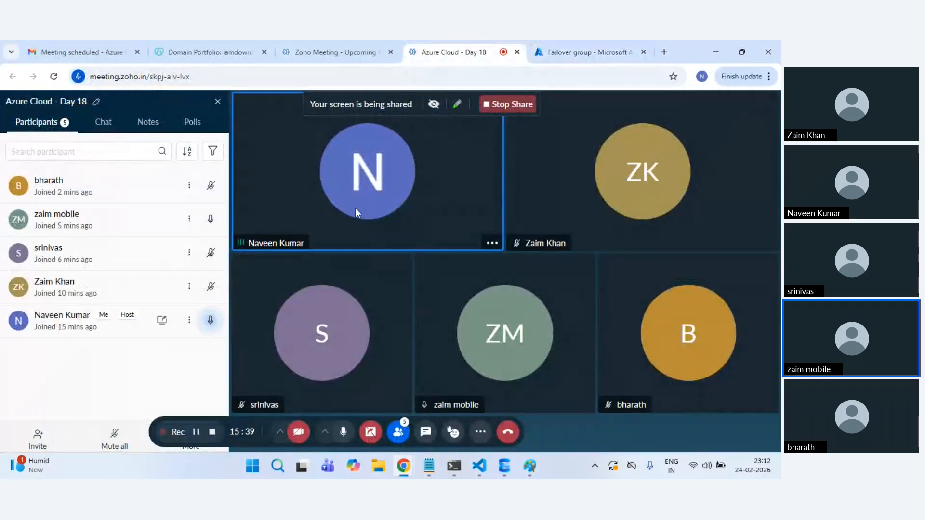
click(572, 42)
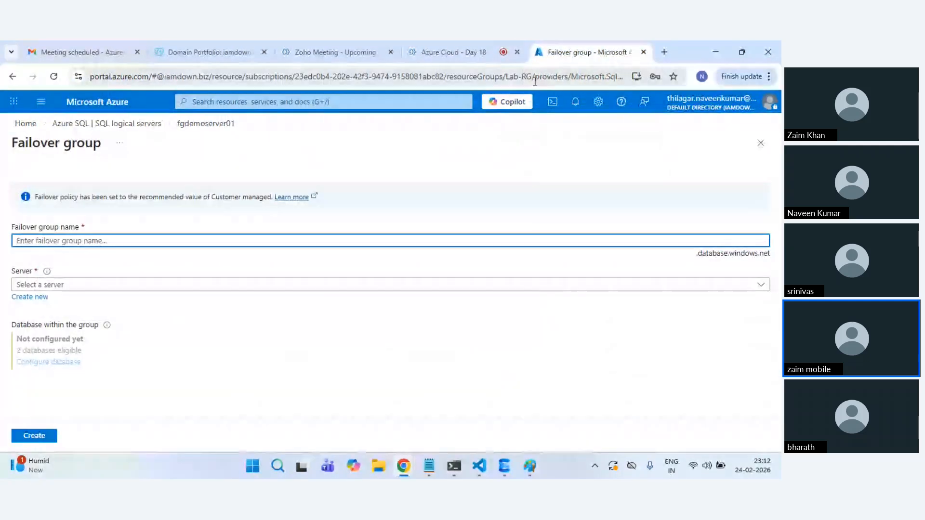
Step: Open the Networking page of the fgdemoserver01 SQL server and examine its public access settings and firewall rules
click(118, 124)
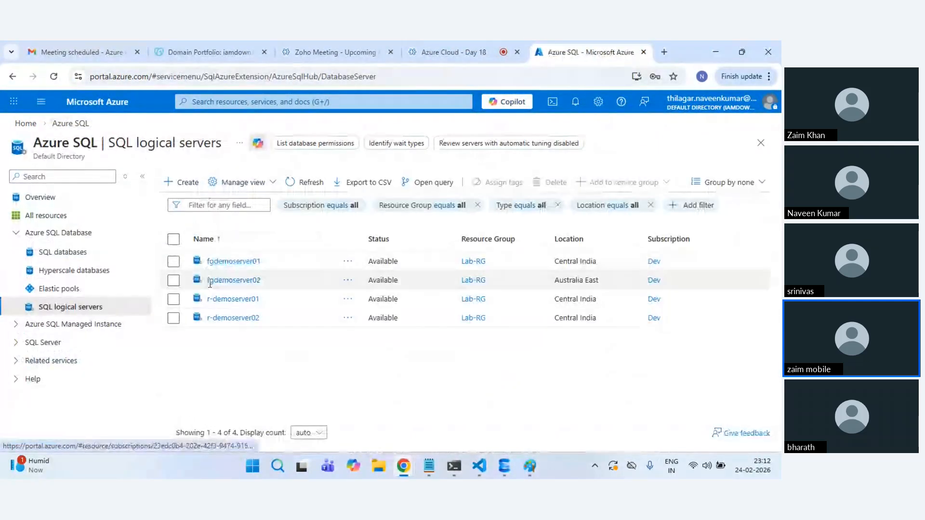
click(229, 261)
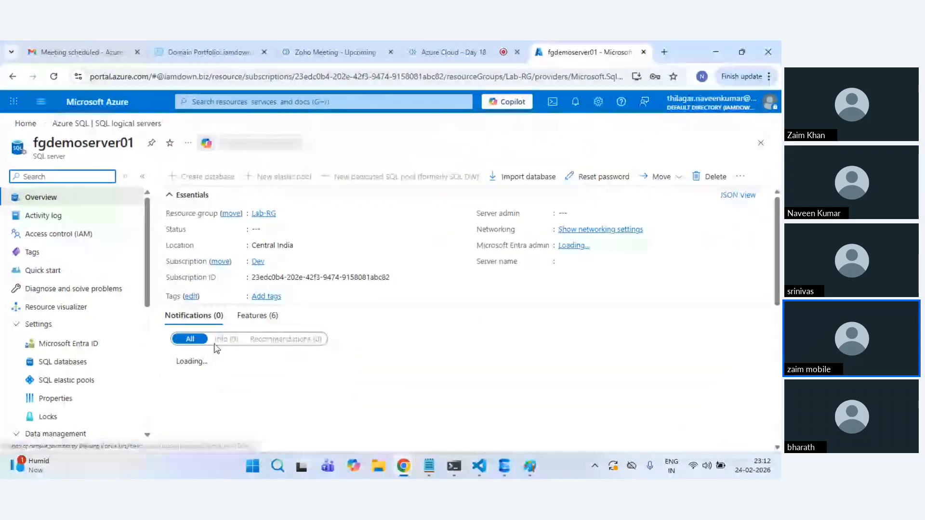
scroll(83, 381, down, 2)
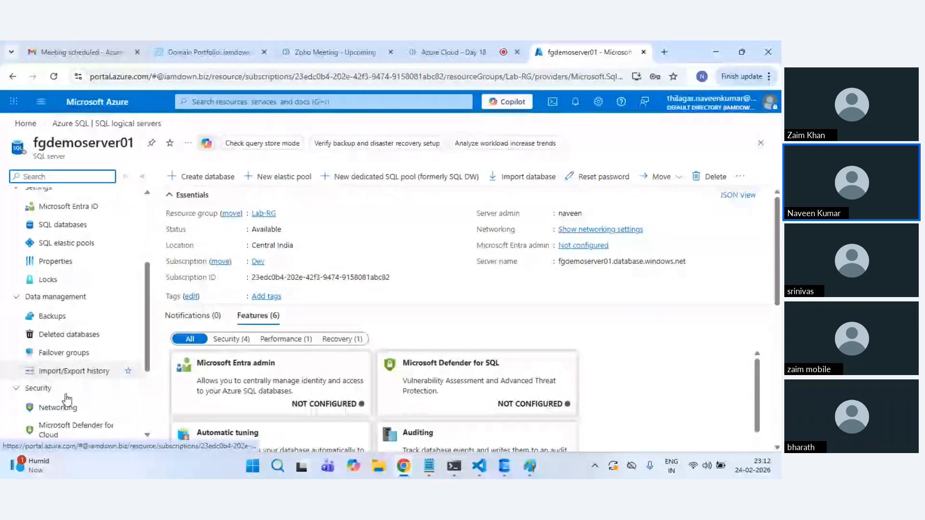
scroll(57, 373, down, 3)
click(56, 315)
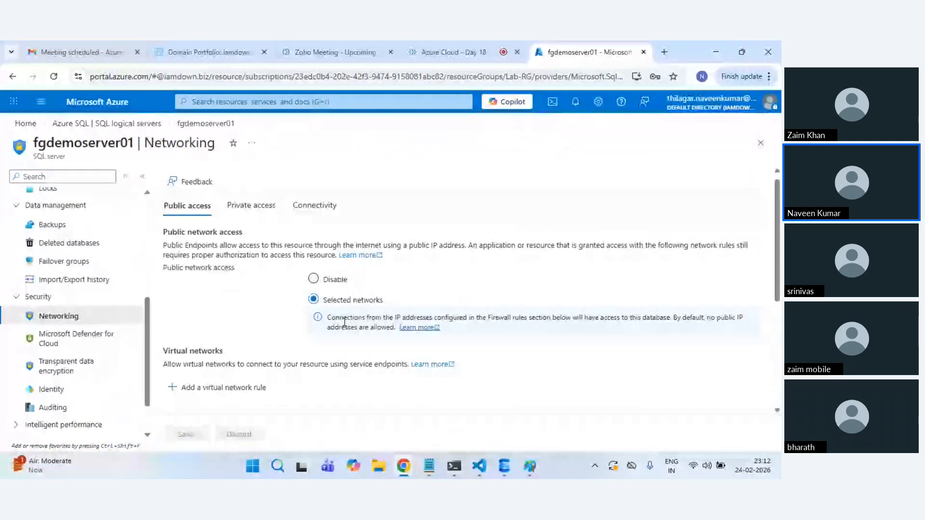
scroll(340, 201, down, 2)
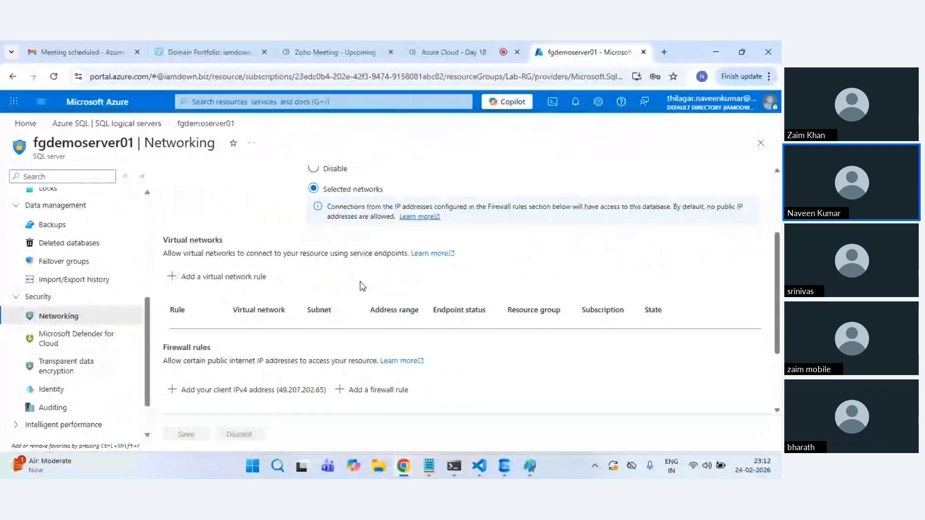
scroll(361, 287, down, 2)
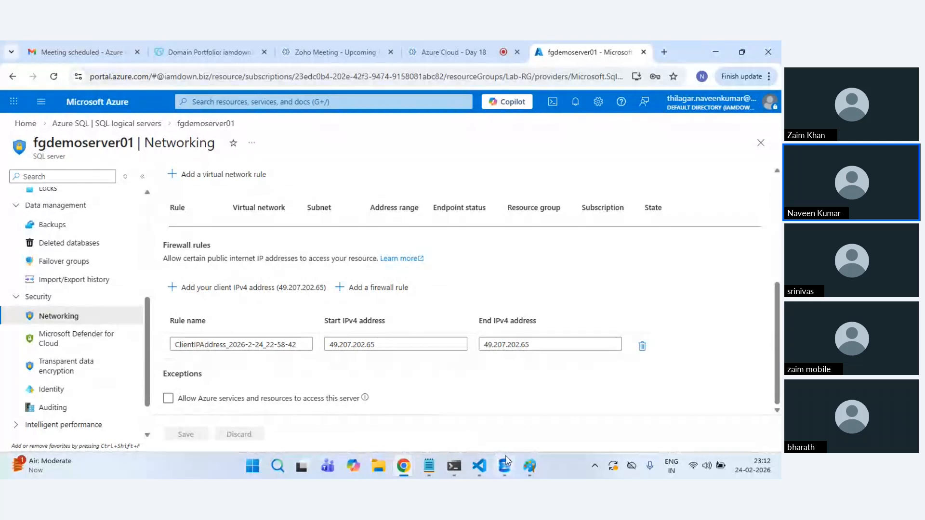
mouse_move(507, 467)
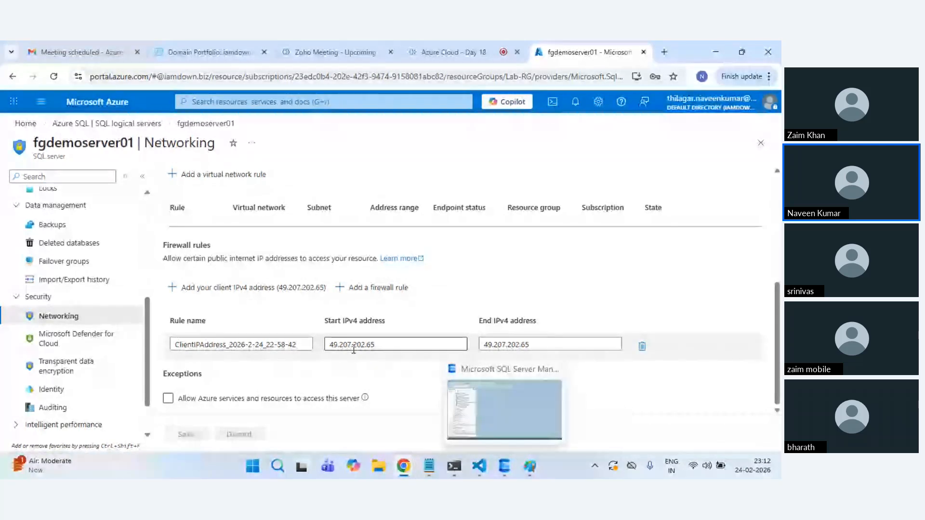
scroll(337, 337, up, 1)
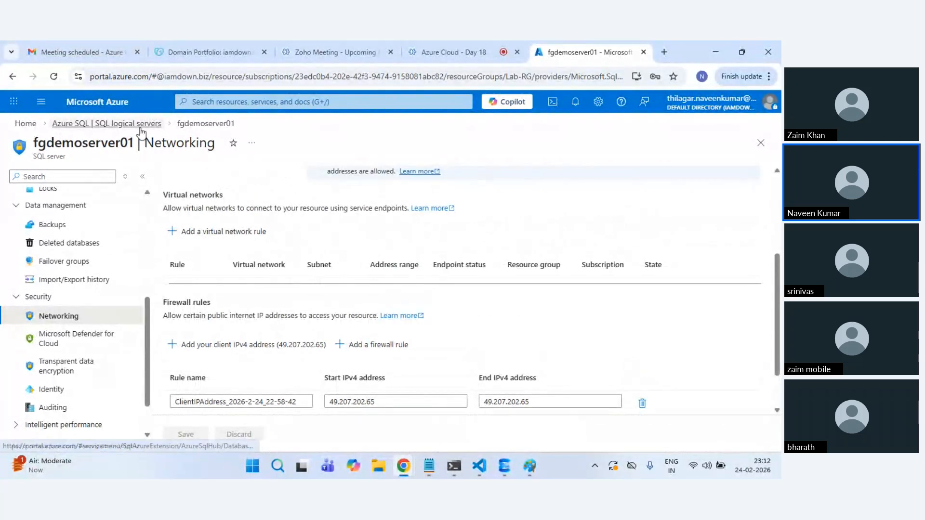
Step: Open the Networking page of the fgdemoserver02 SQL server and examine its firewall rules
click(106, 124)
click(234, 261)
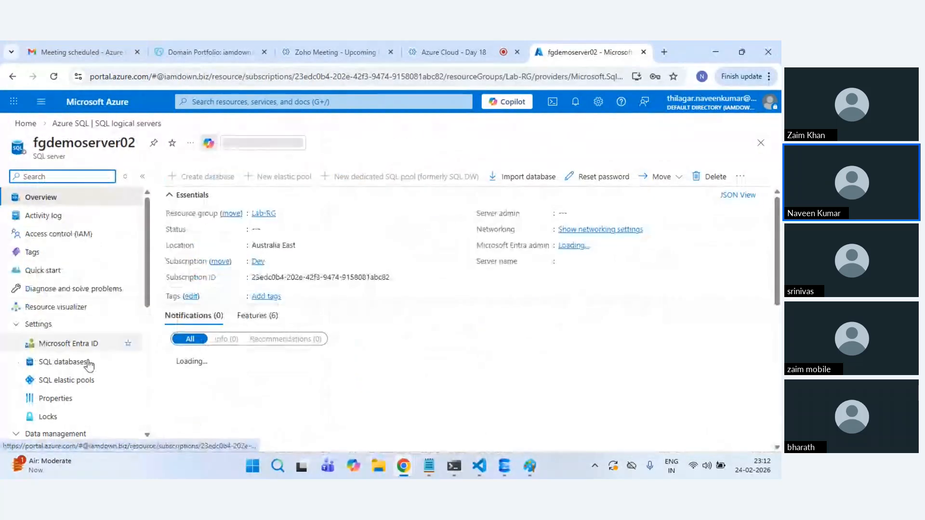
scroll(53, 380, down, 3)
click(58, 373)
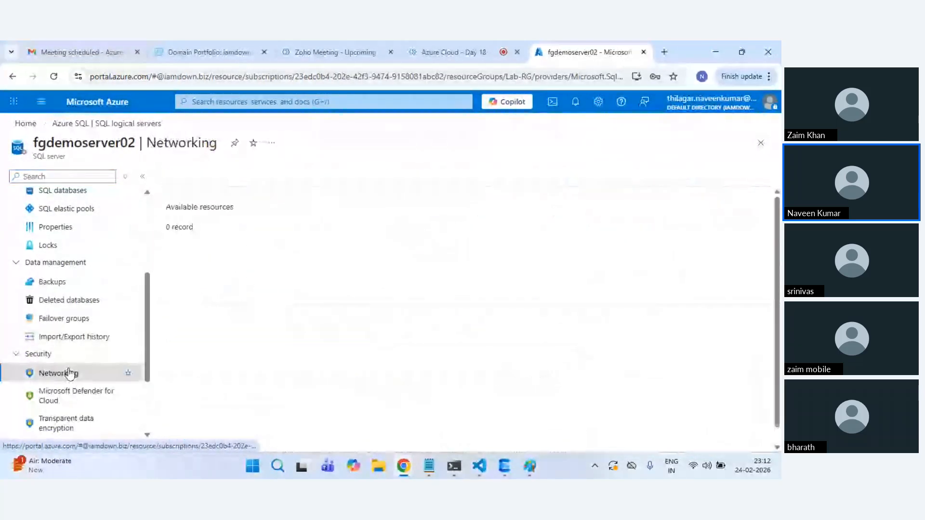
scroll(442, 357, down, 5)
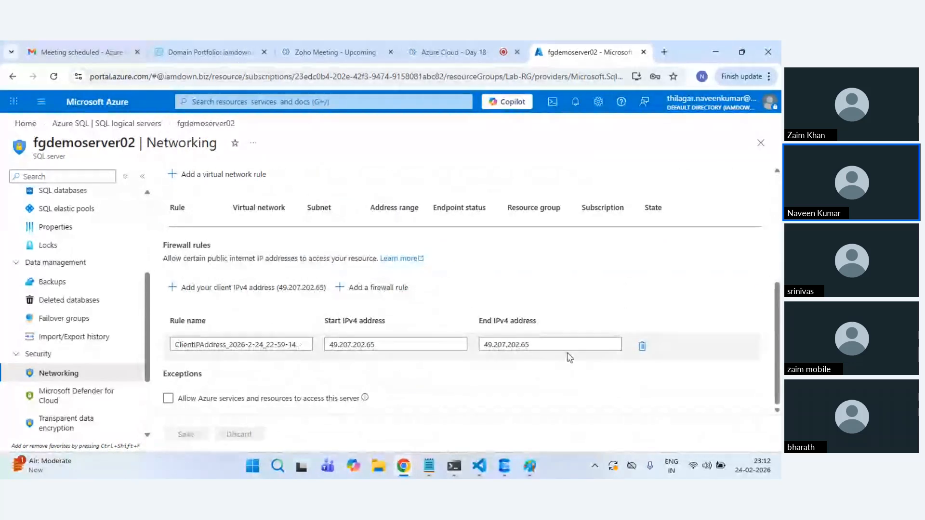
Step: Open the Networking page of the r-demoserver01 SQL server and examine its firewall rules, private access and connectivity settings
click(518, 344)
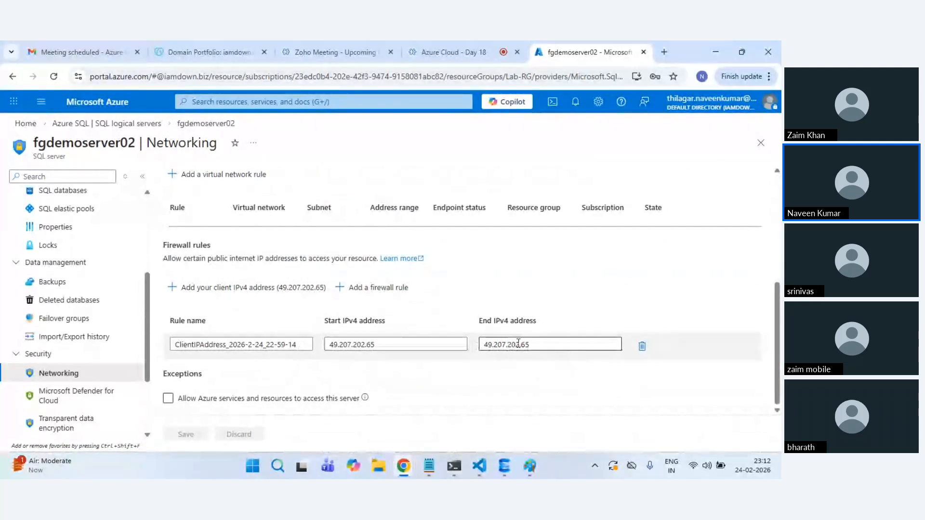
click(134, 125)
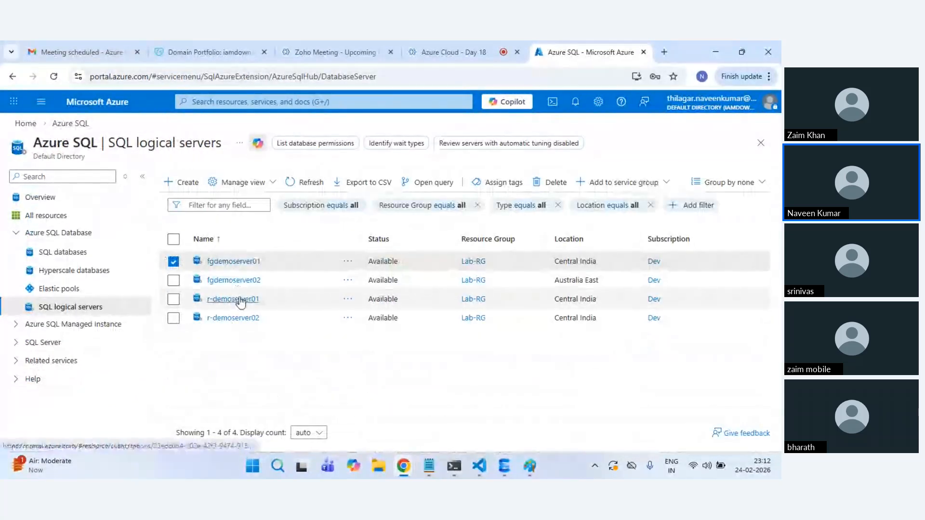
click(239, 301)
scroll(73, 409, down, 3)
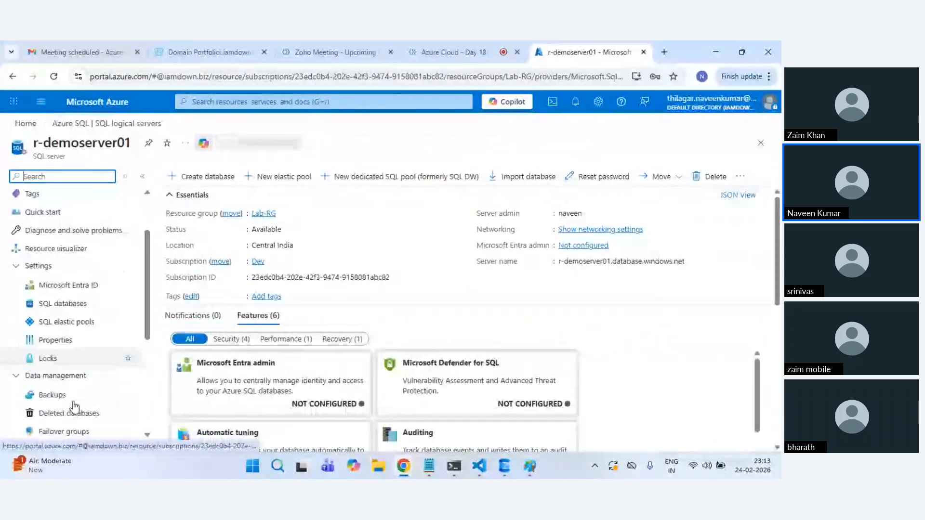
click(72, 400)
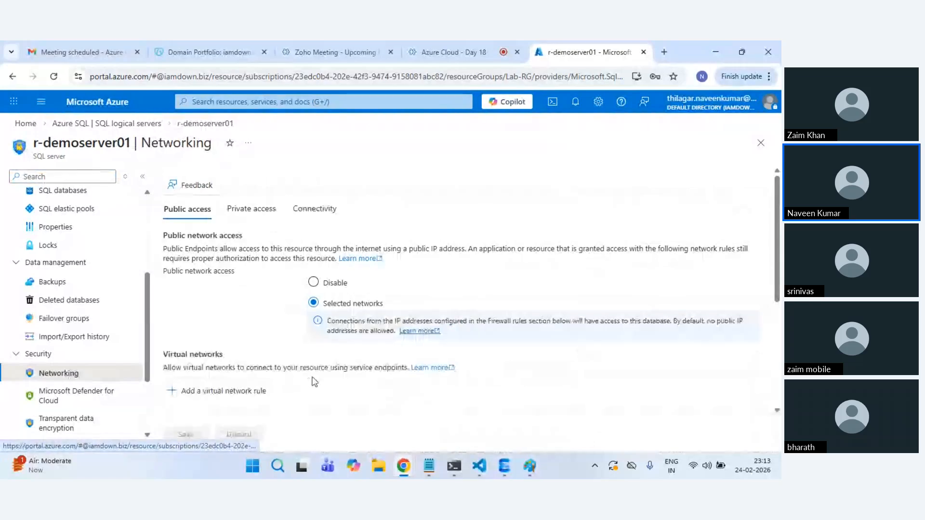
scroll(354, 372, down, 5)
scroll(354, 371, down, 2)
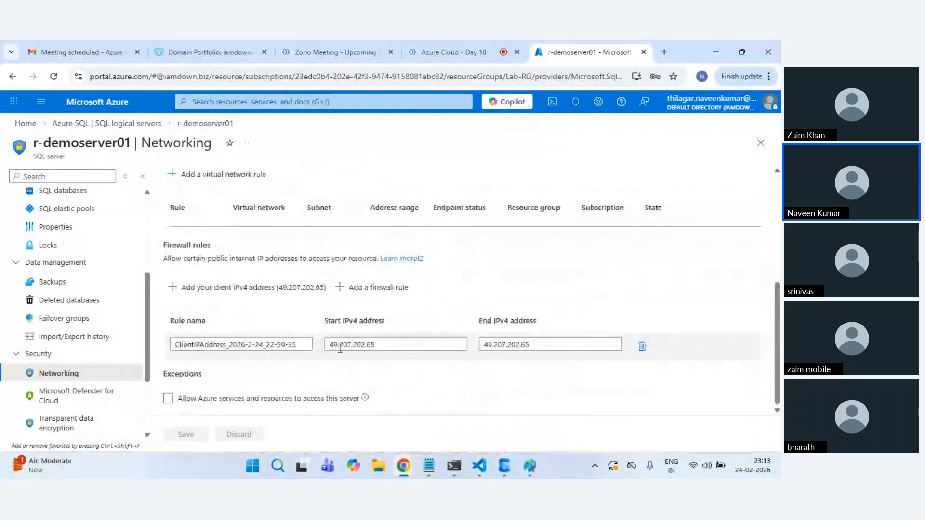
scroll(266, 338, up, 2)
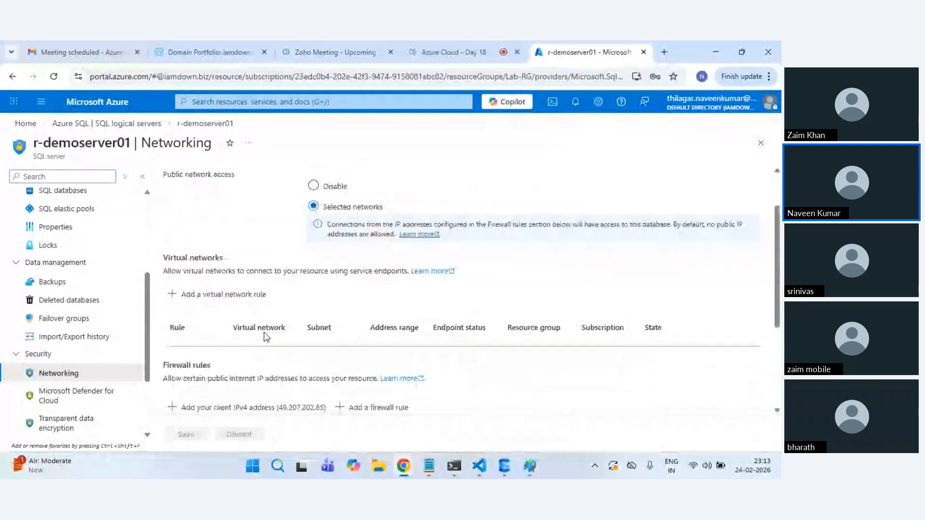
scroll(266, 337, up, 2)
click(260, 209)
click(314, 210)
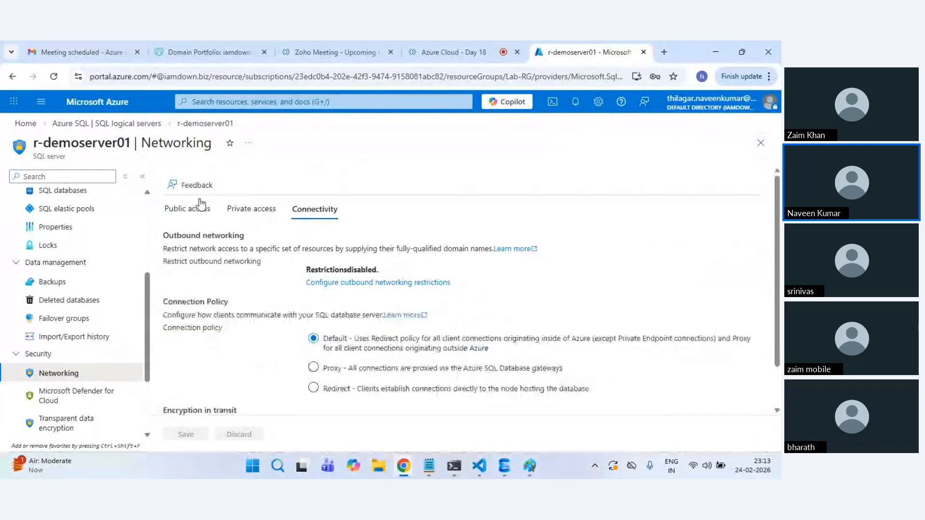
click(200, 210)
Step: Open the Networking page of the r-demoserver02 SQL server and examine its firewall rules and public access settings
click(136, 124)
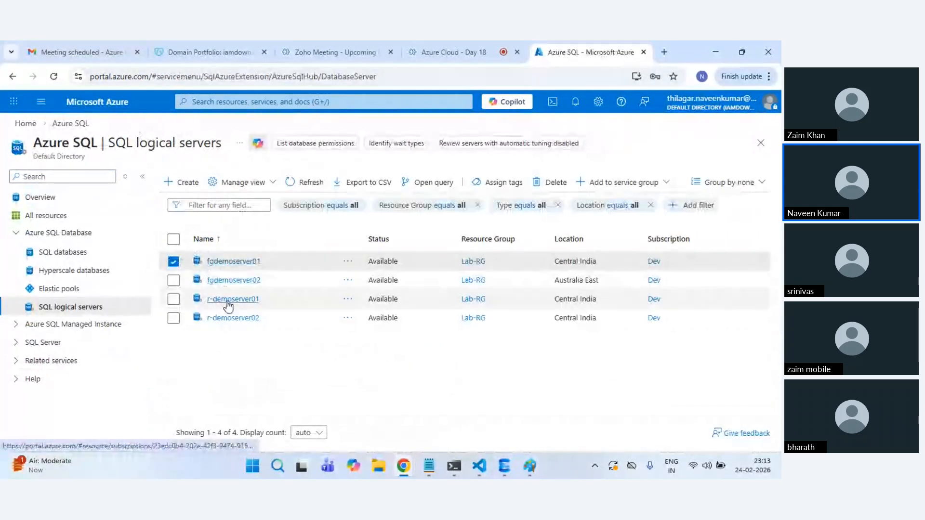
click(233, 318)
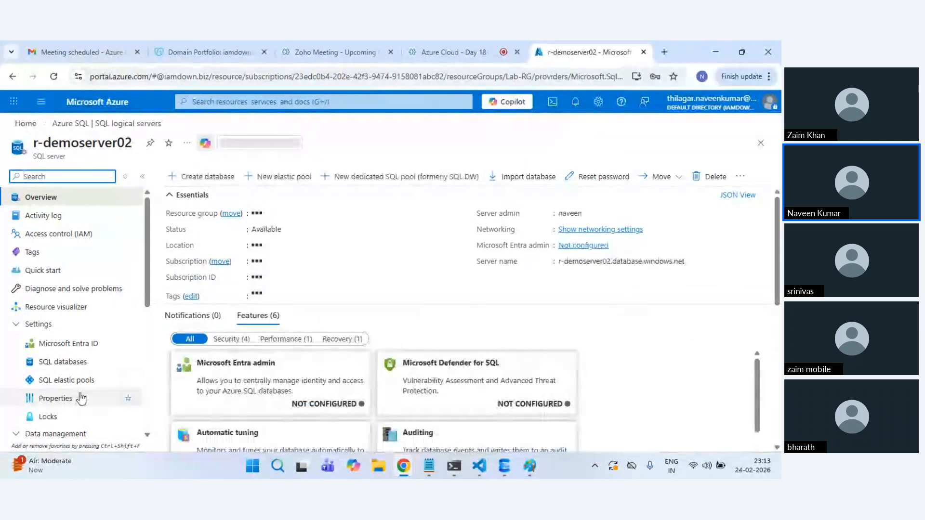
scroll(79, 397, down, 3)
click(70, 387)
click(58, 373)
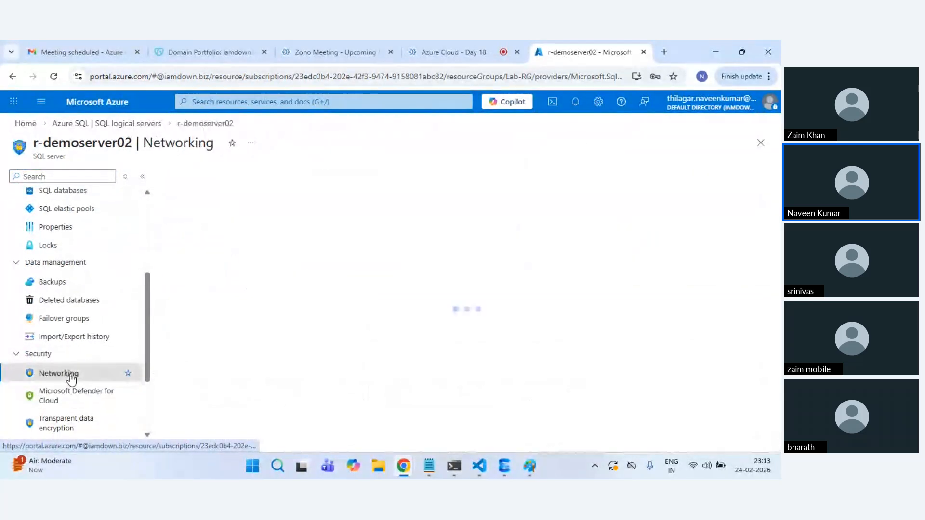
scroll(381, 344, down, 5)
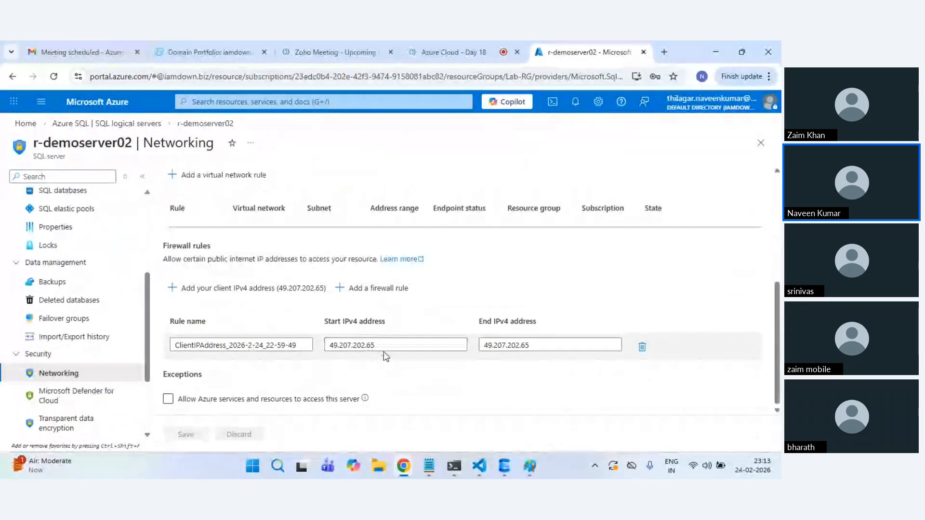
scroll(380, 344, up, 3)
scroll(227, 239, up, 3)
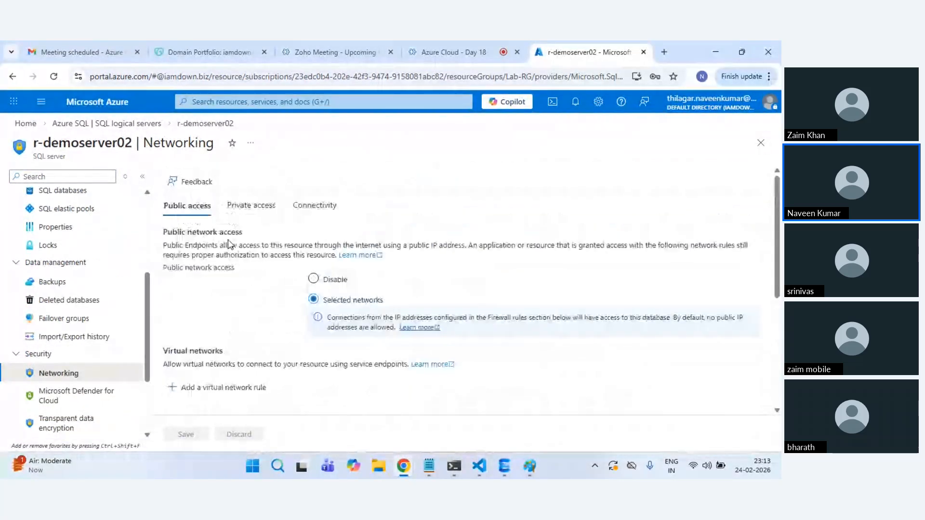
Step: Review the list of SQL databases and their servers, and return to the list of SQL logical servers
click(139, 124)
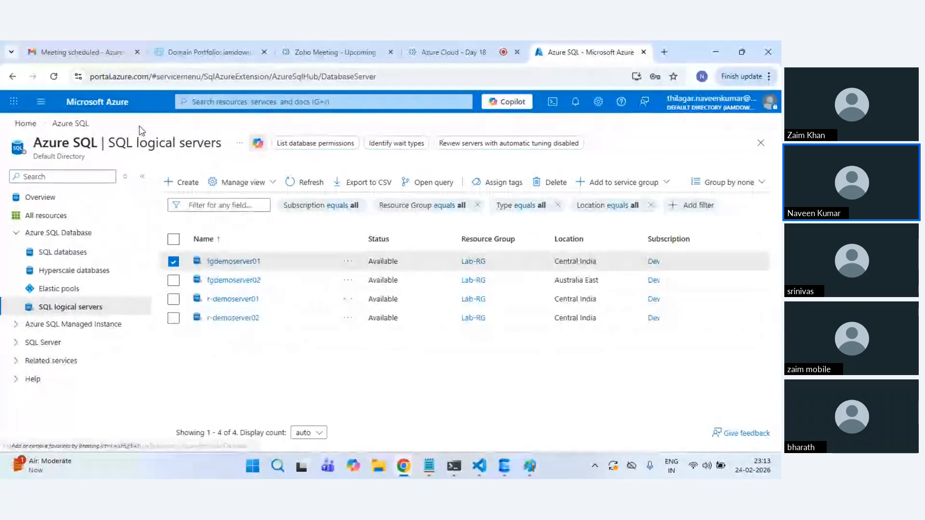
click(55, 254)
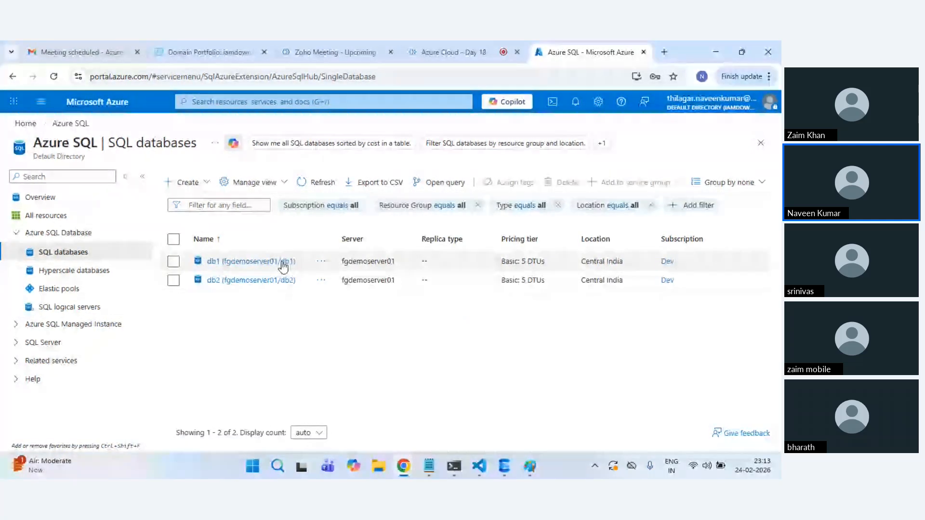
click(55, 311)
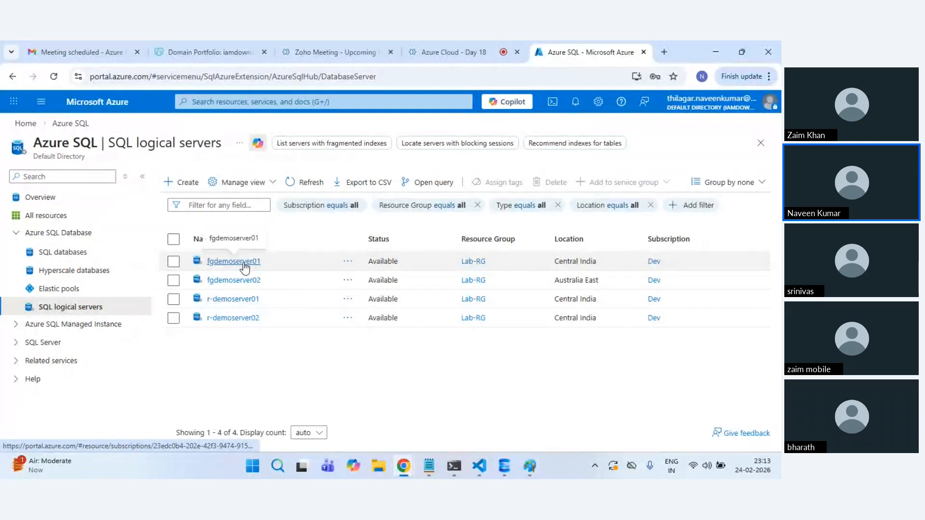
Step: Start adding a failover group on the fgdemoserver01 SQL server and name it demofg
click(234, 261)
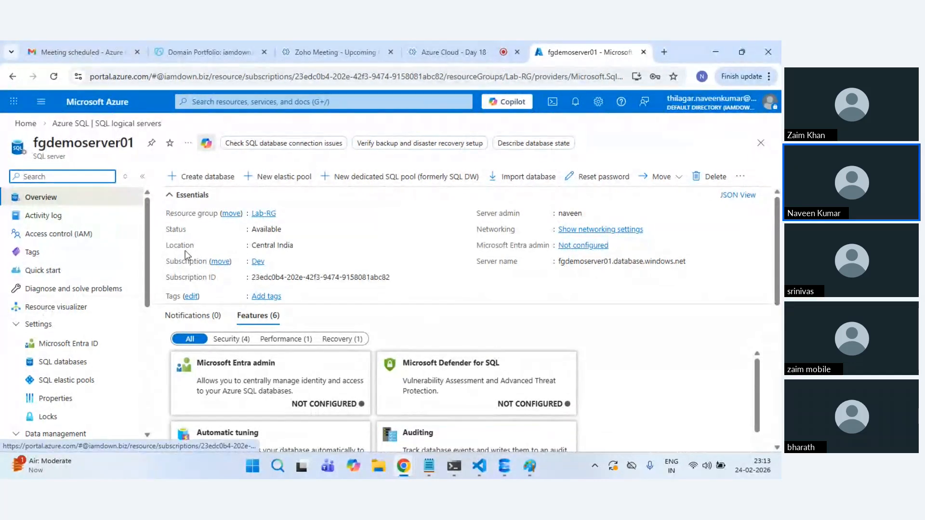
scroll(112, 361, down, 3)
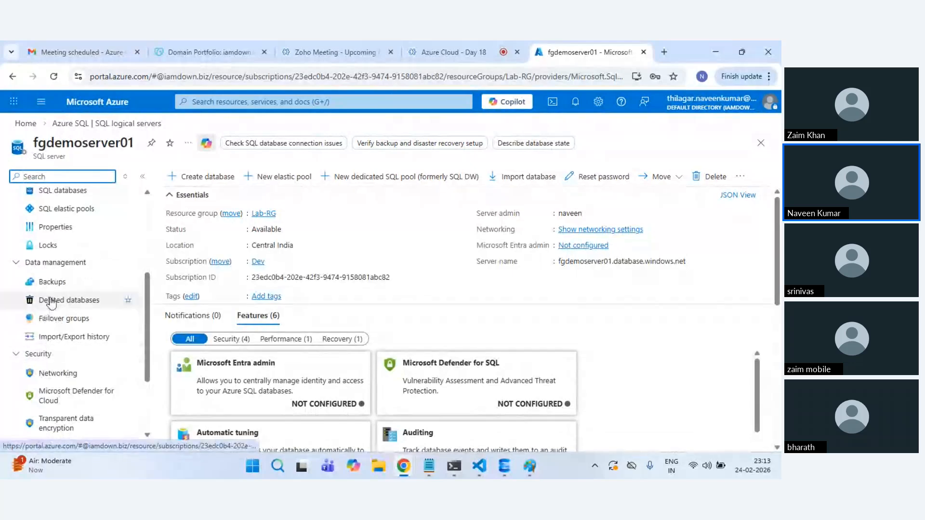
click(72, 318)
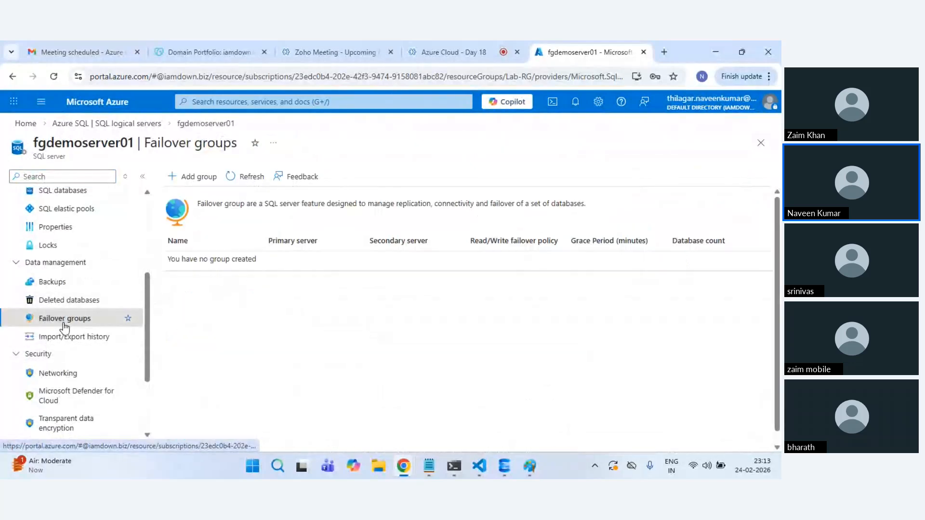
click(189, 175)
click(84, 240)
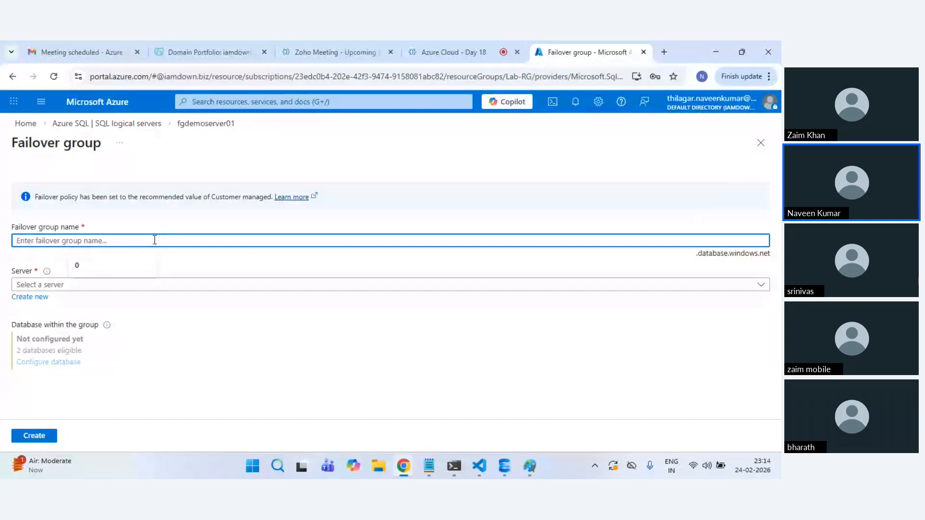
text(demofg)
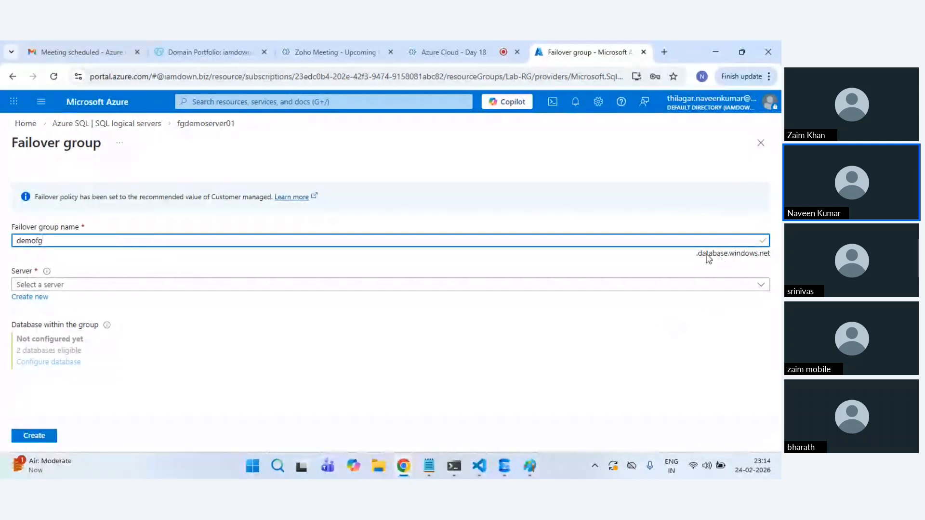
Step: Try to choose r-demoserver01 as the secondary server for the demofg failover group
click(51, 284)
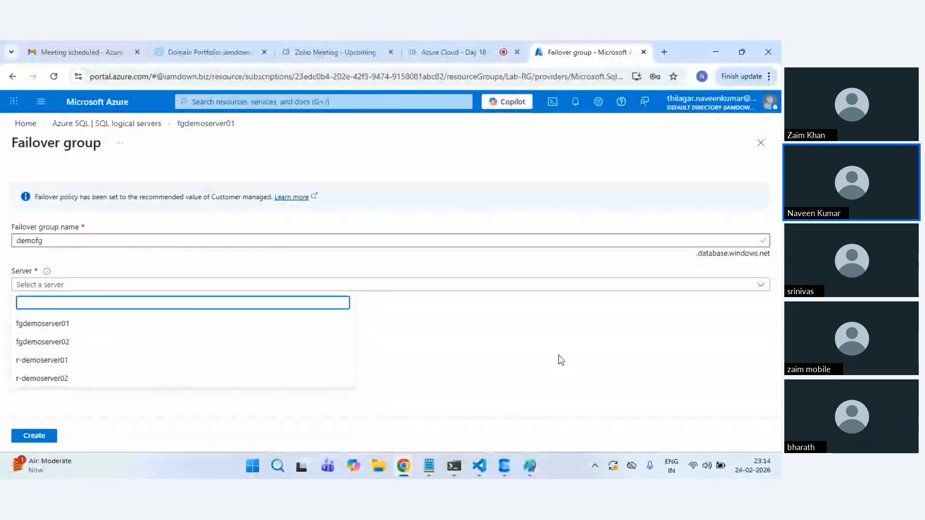
click(130, 274)
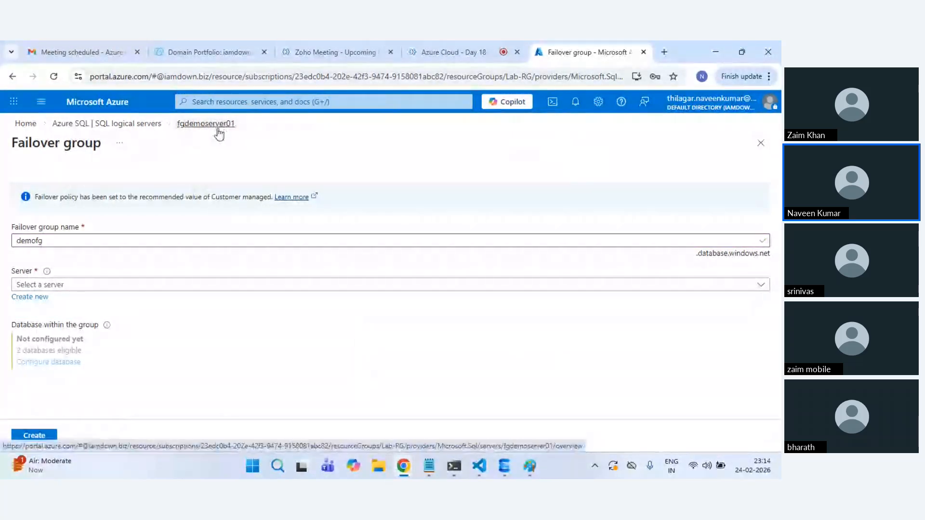
click(84, 286)
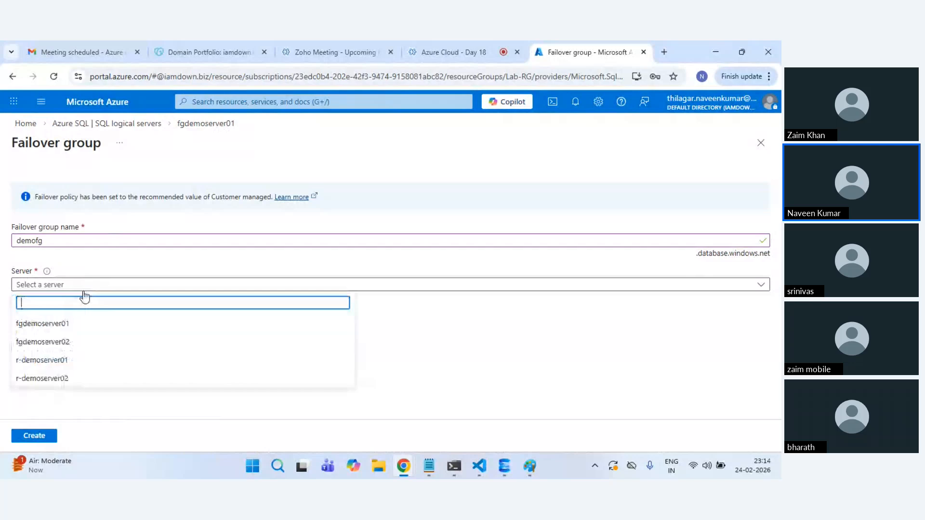
click(79, 360)
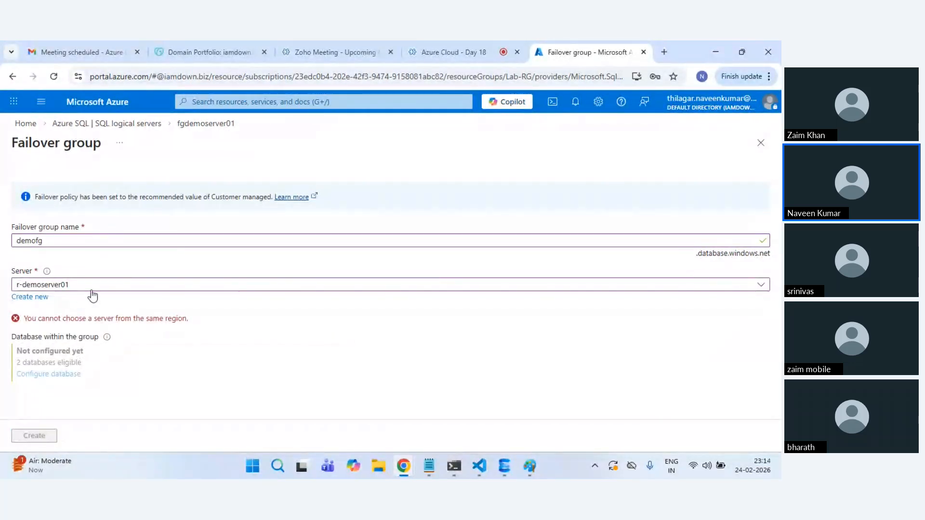
Step: Open portal.azure.com in a second browser tab and compare the locations of the SQL logical servers
click(660, 51)
text(portal.azure.com)
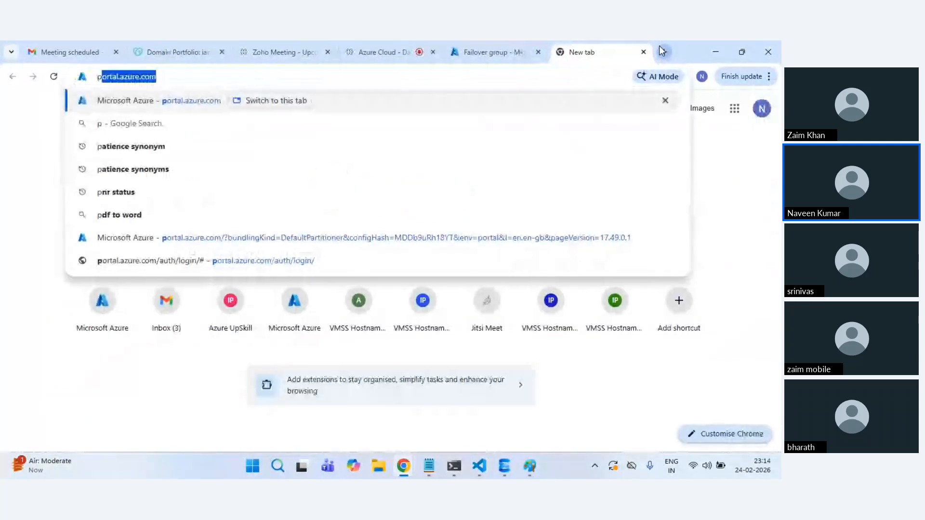
key(Return)
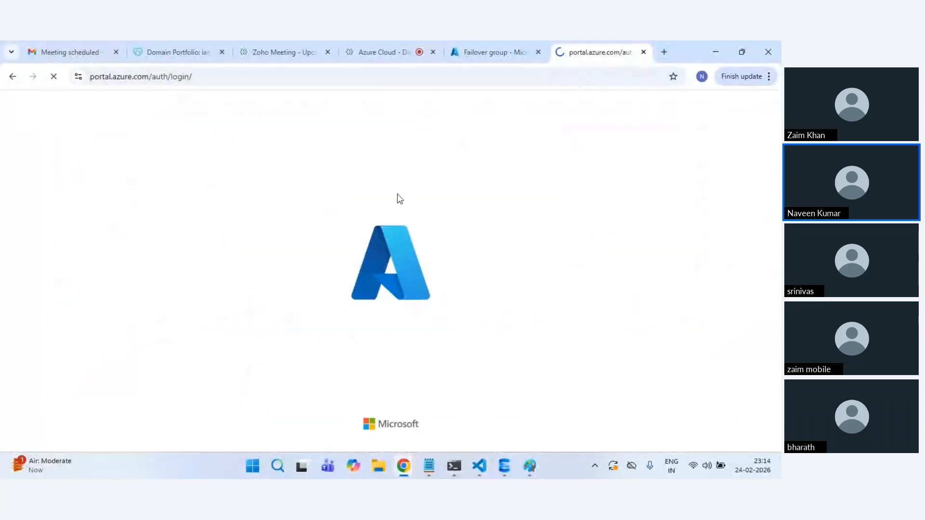
click(490, 43)
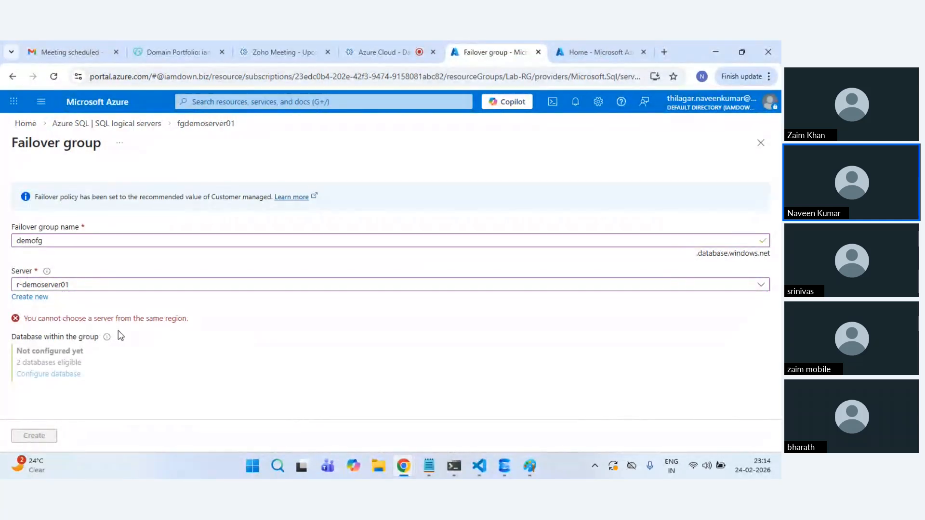
click(614, 48)
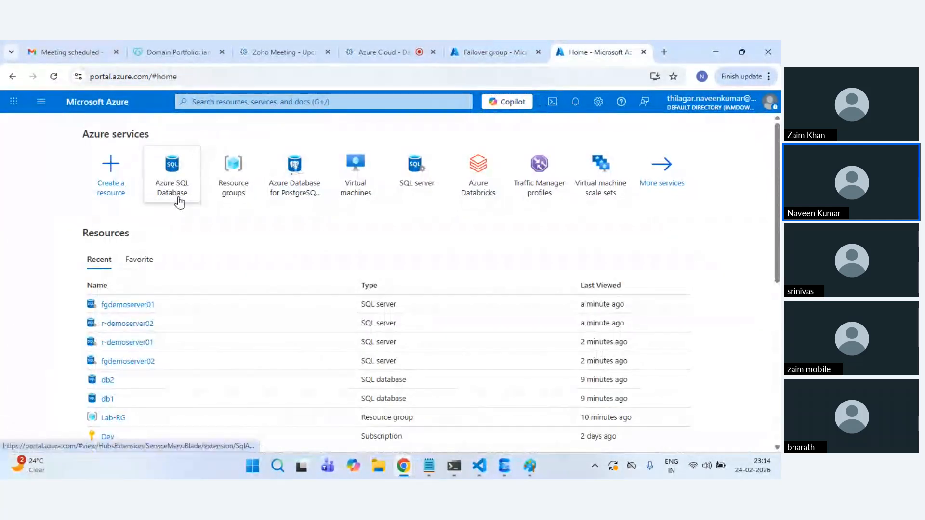
click(180, 197)
click(62, 307)
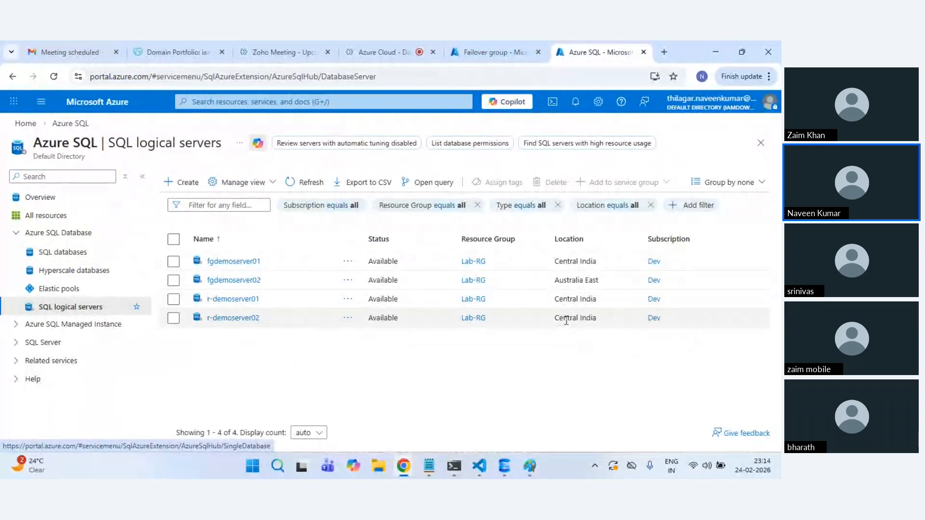
click(565, 282)
double_click(564, 282)
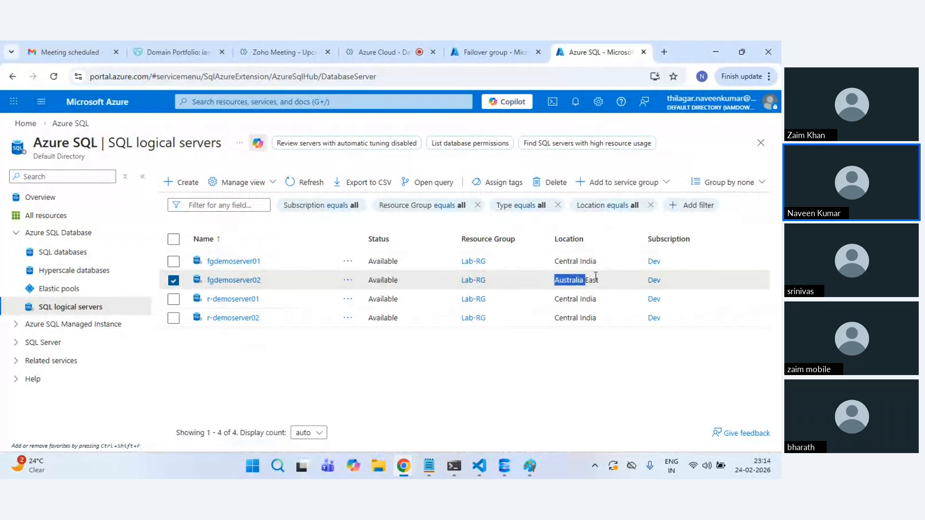
Step: Return to the failover group form and try to choose r-demoserver02 as the secondary server
key(ctrl+shift+Tab)
click(112, 285)
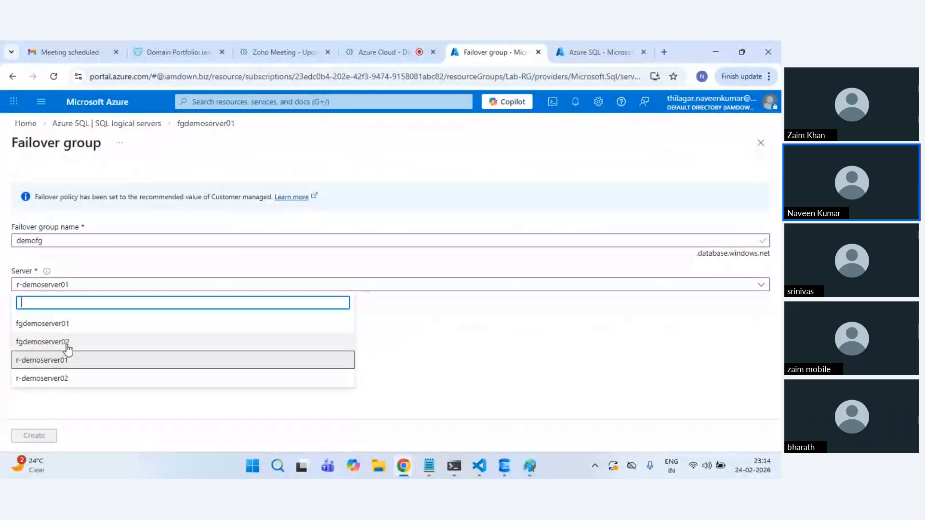
click(58, 378)
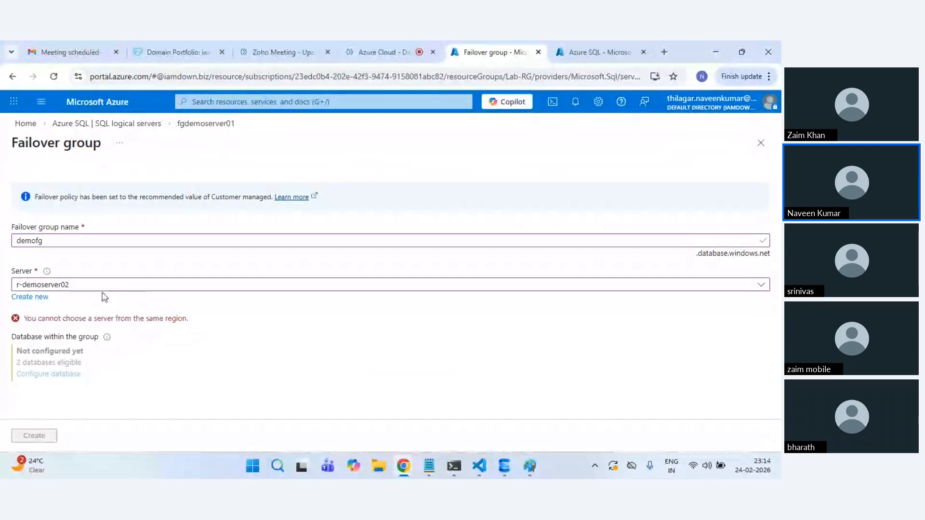
Step: Set fgdemoserver02 as the failover group's secondary server and open the configuration of the databases within the group
click(77, 288)
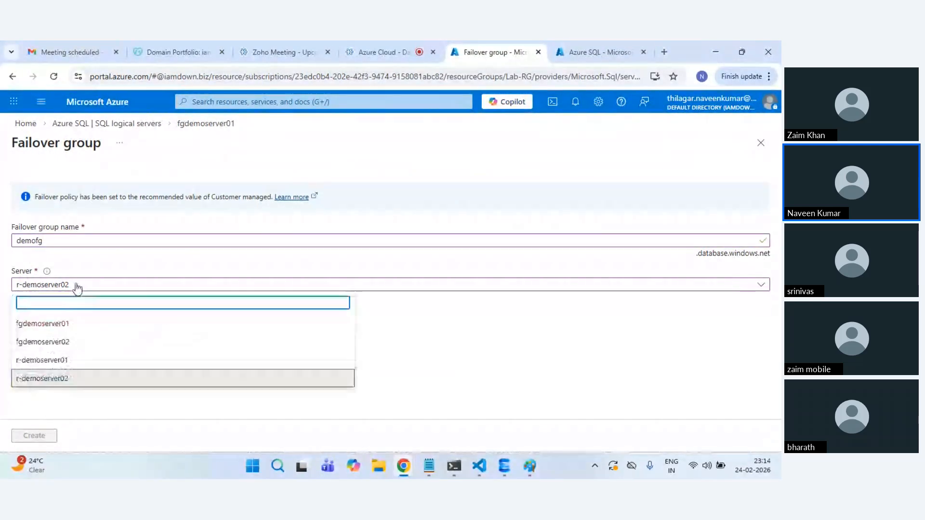
click(76, 343)
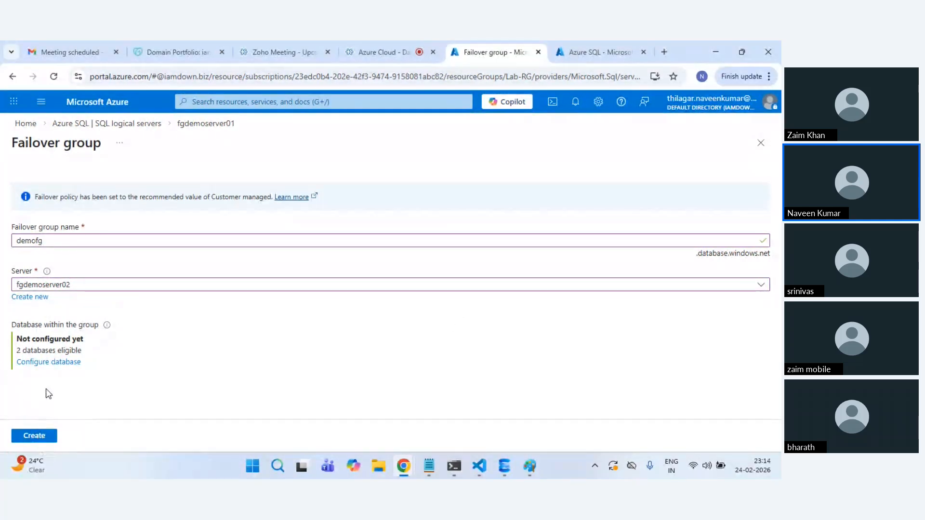
click(57, 363)
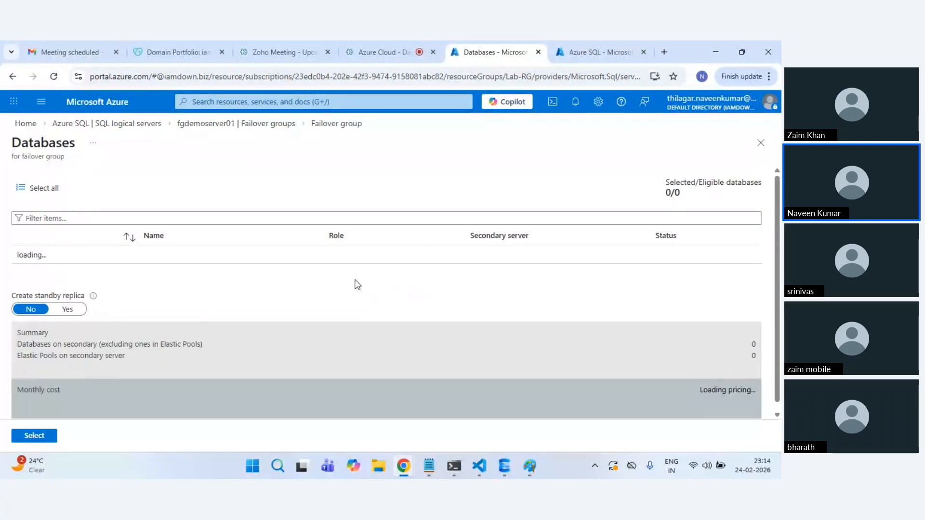
Step: Leave the database selection without configuring any databases and create the demofg failover group
click(760, 144)
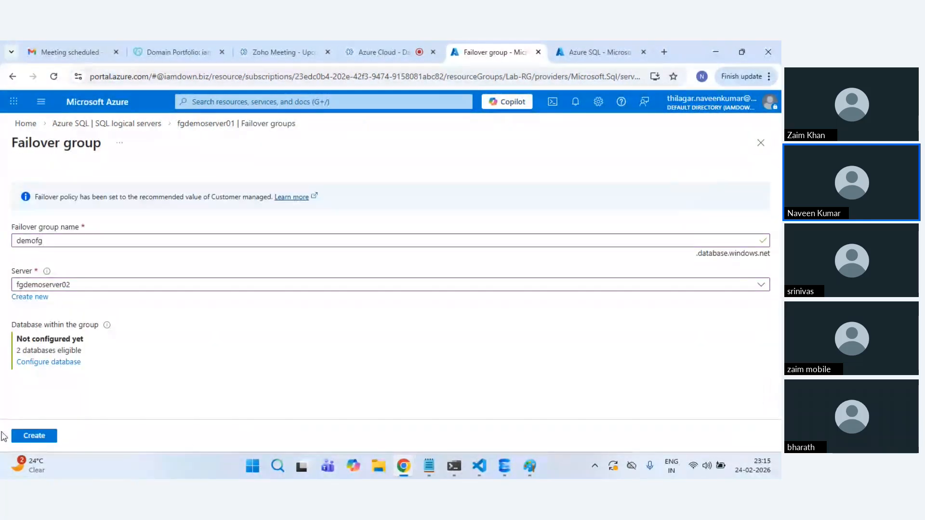
click(27, 436)
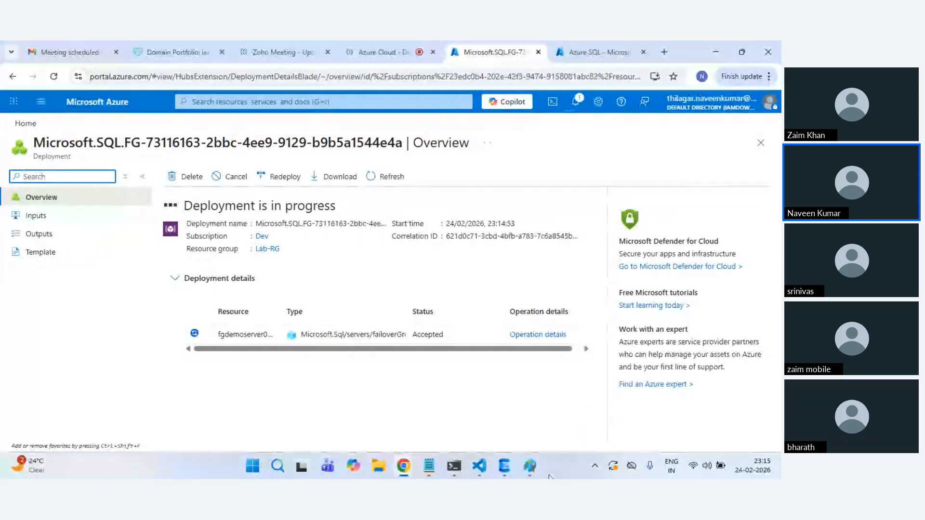
Step: Switch to the Paint diagram, outline DB1 and DB2 together inside fgdemoserver01, and return to the portal
click(530, 465)
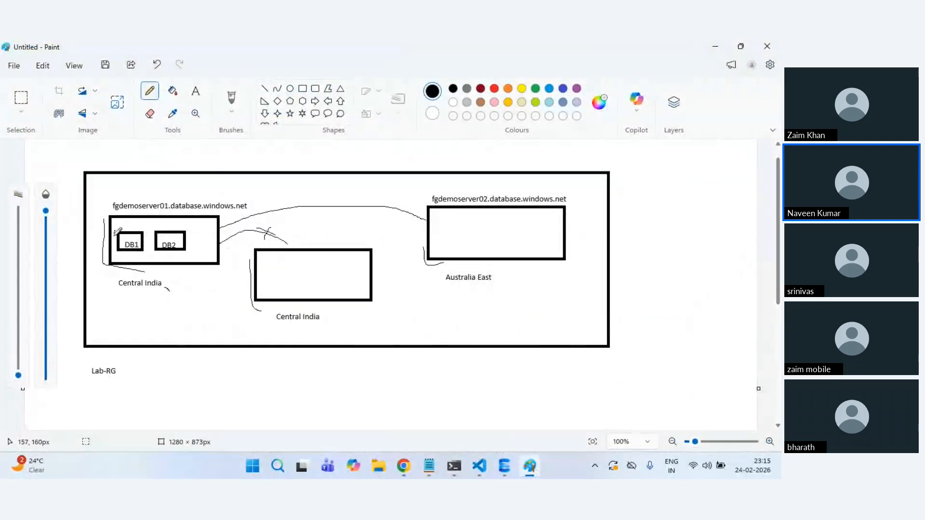
drag(115, 251, 186, 234)
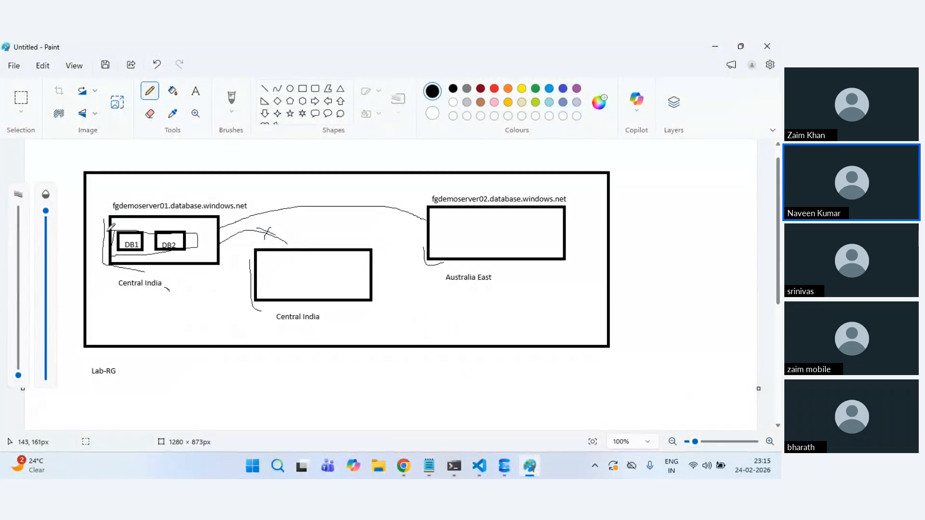
click(715, 46)
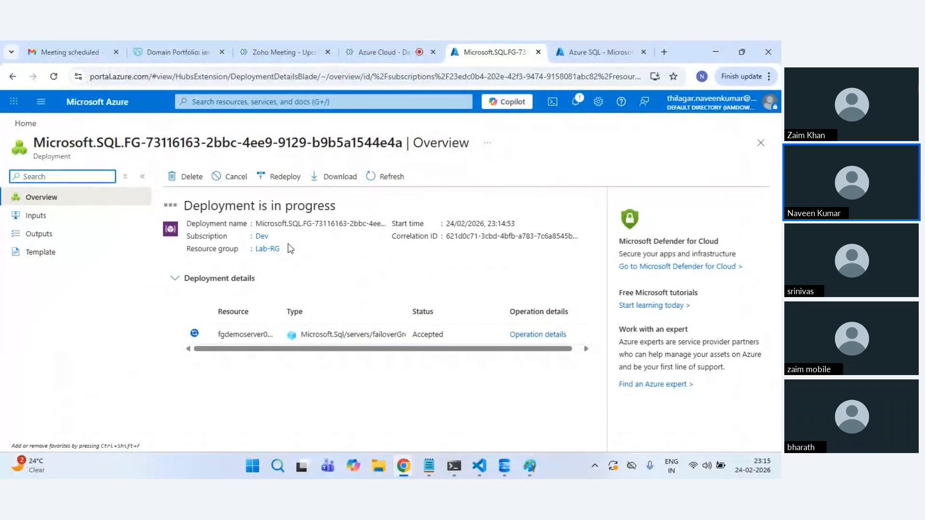
Step: Go to the SQL logical server fgdemoserver01 and refresh its list of failover groups
click(611, 188)
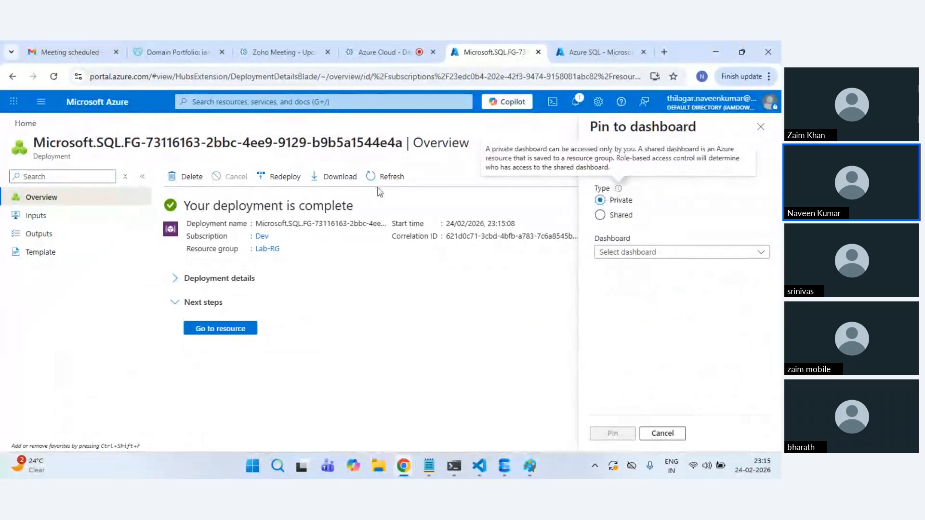
click(760, 127)
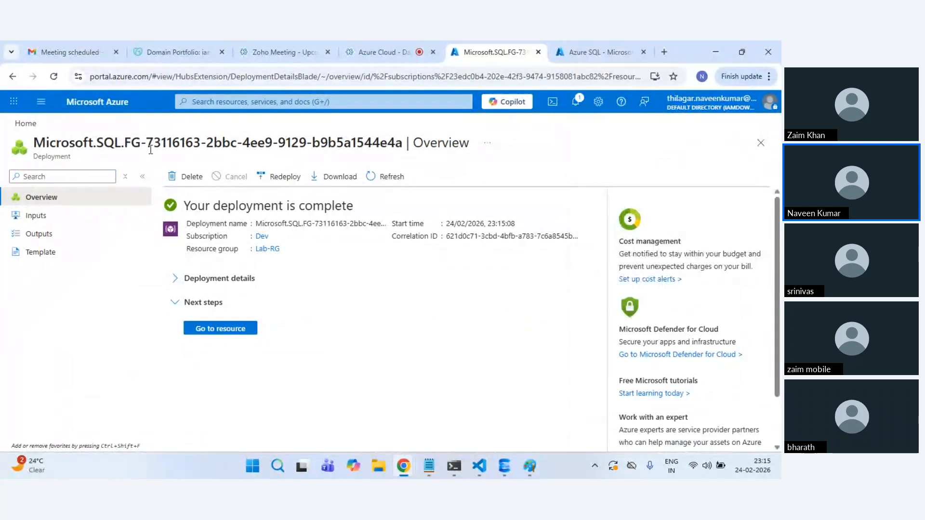
click(97, 107)
click(193, 181)
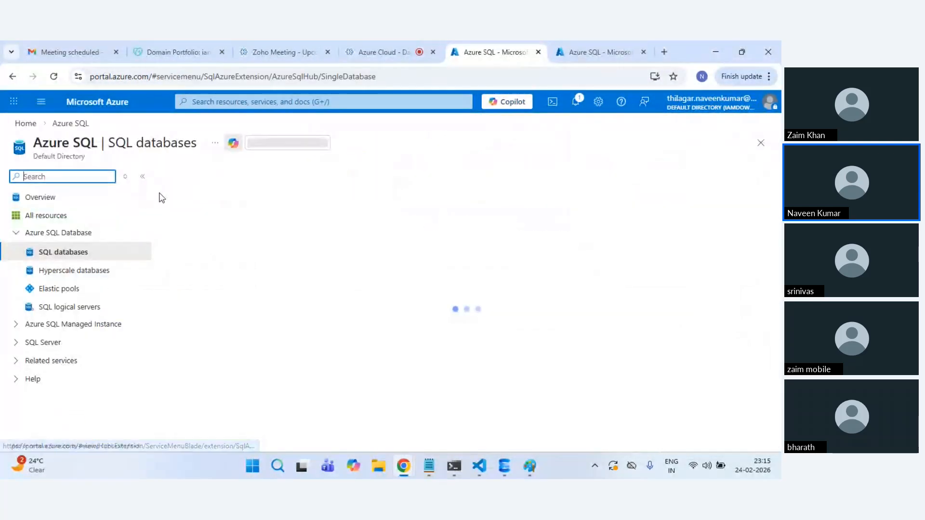
click(71, 302)
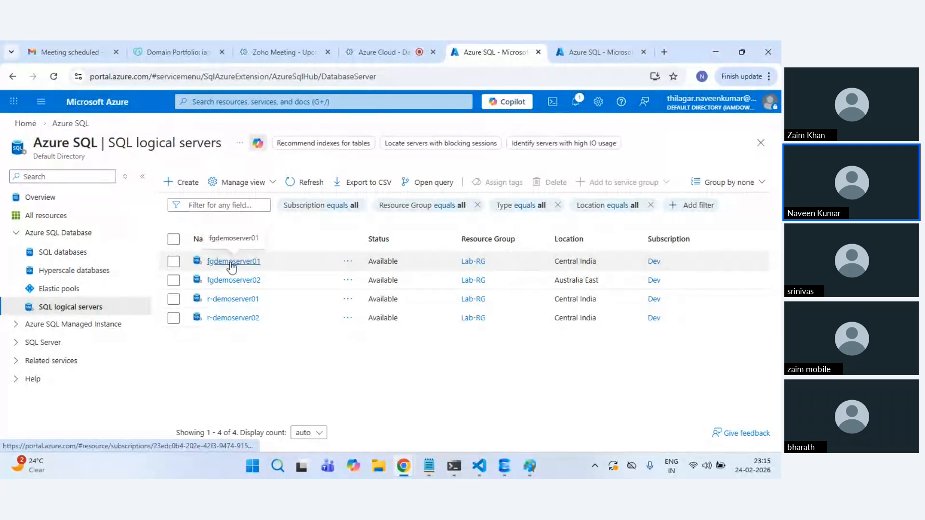
click(232, 263)
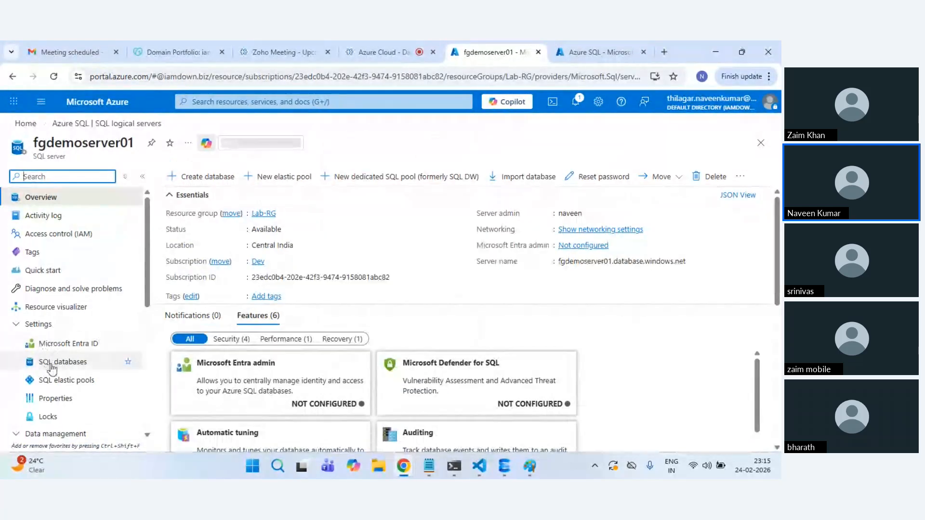
scroll(57, 373, down, 3)
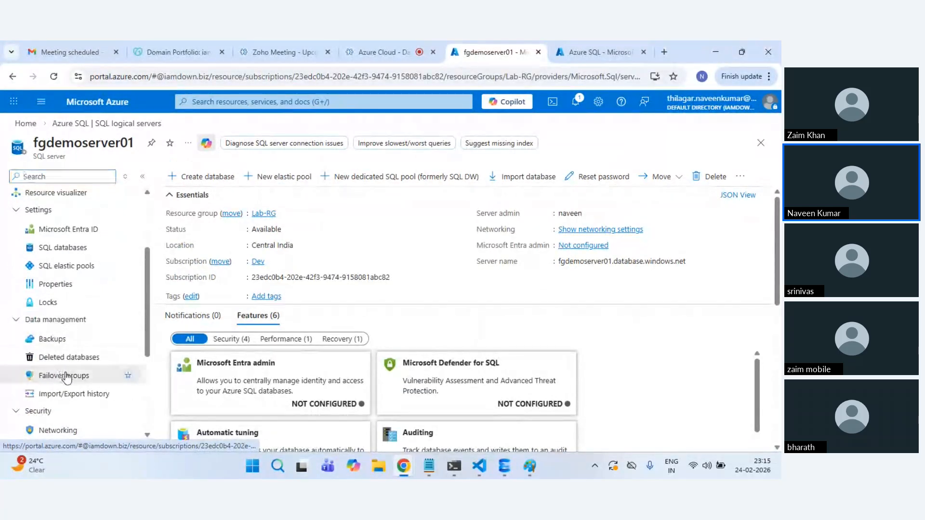
click(66, 377)
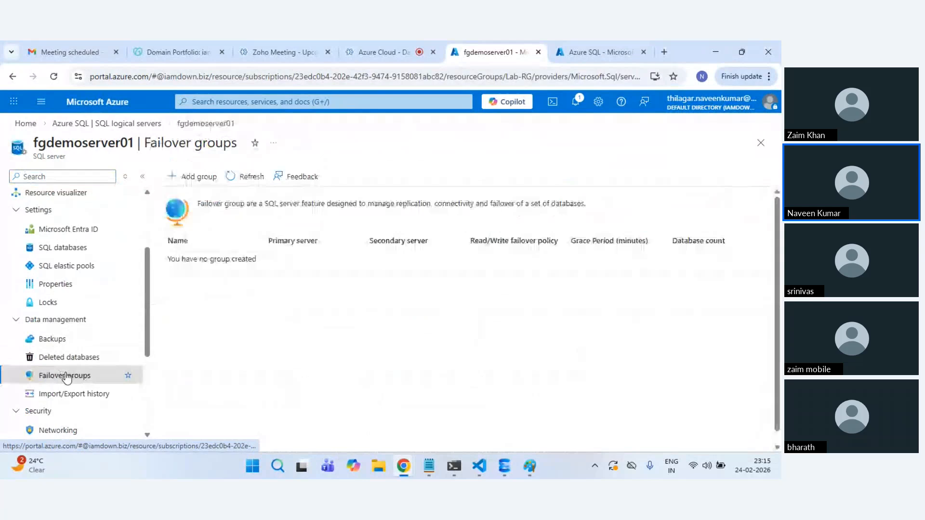
click(248, 178)
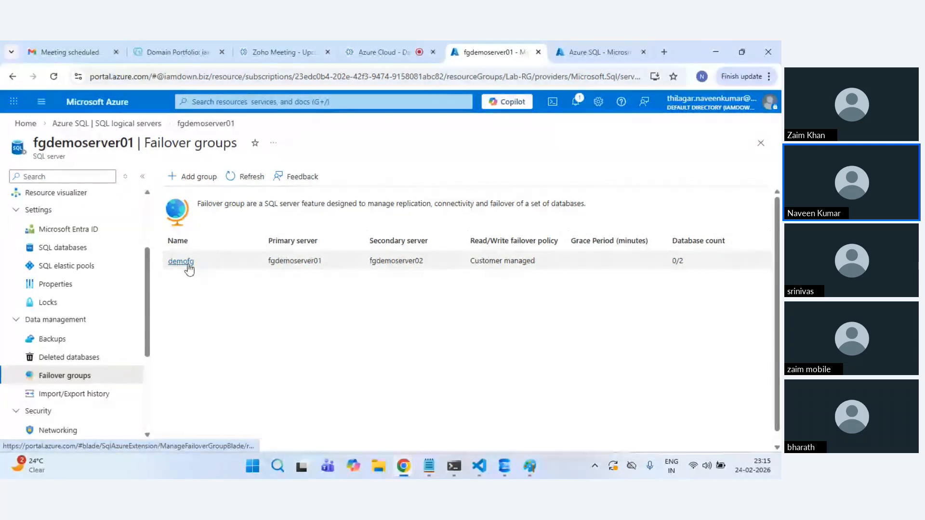
Step: Open the demofg failover group and review its primary and secondary servers, regions and database lists
double_click(288, 260)
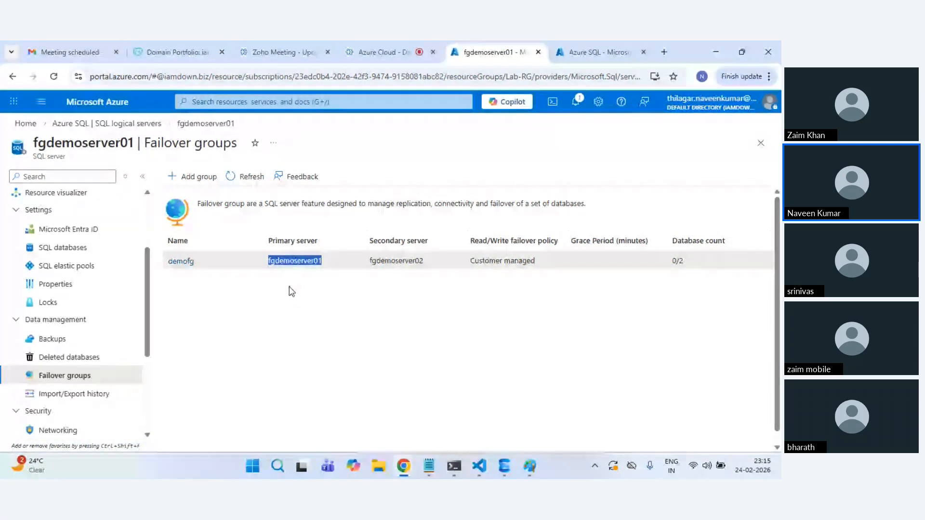
double_click(398, 263)
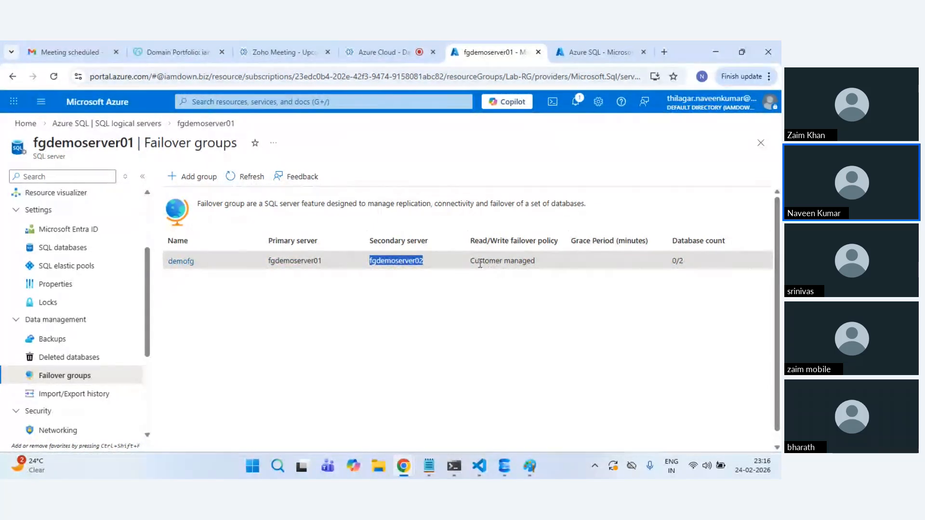
click(183, 262)
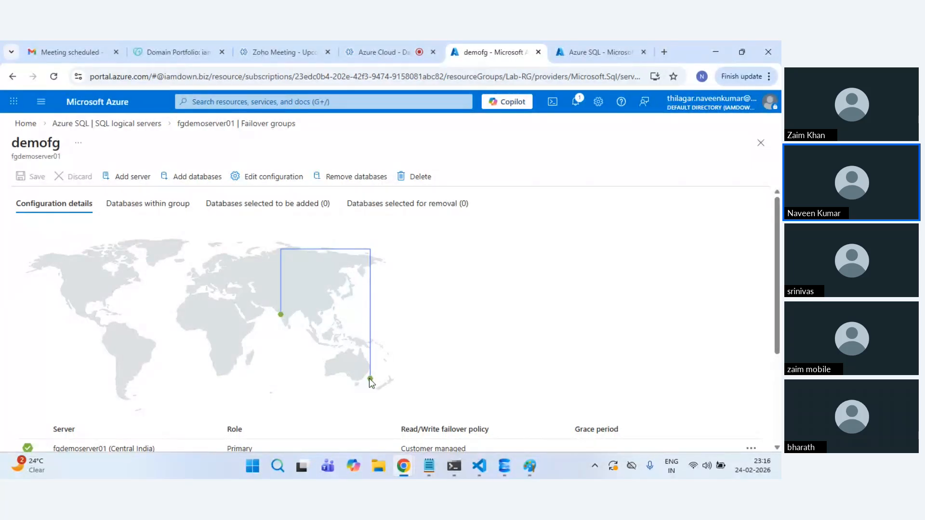
scroll(372, 378, down, 3)
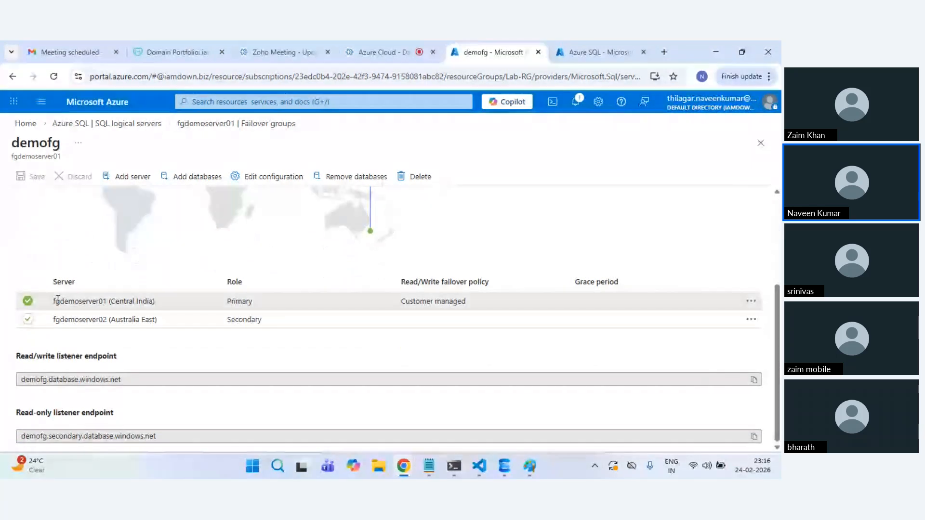
drag(55, 301, 131, 301)
click(141, 302)
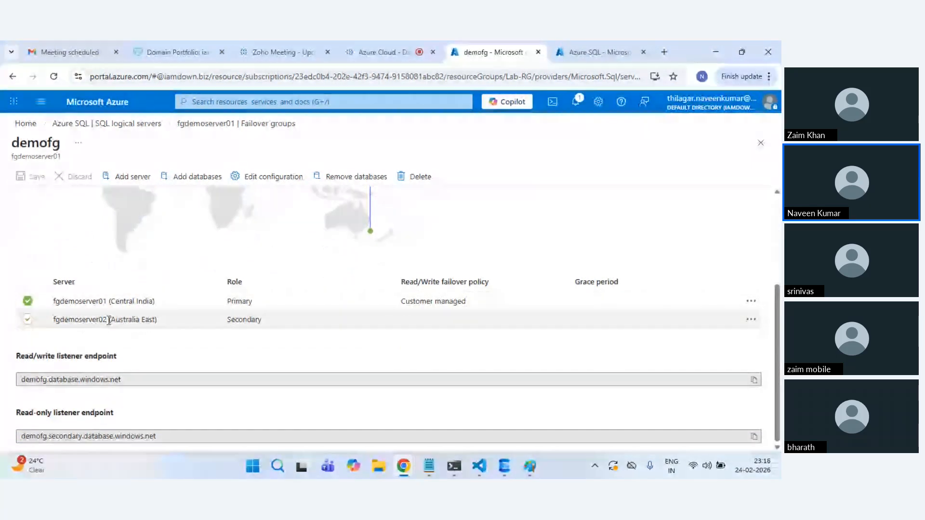
scroll(194, 223, up, 3)
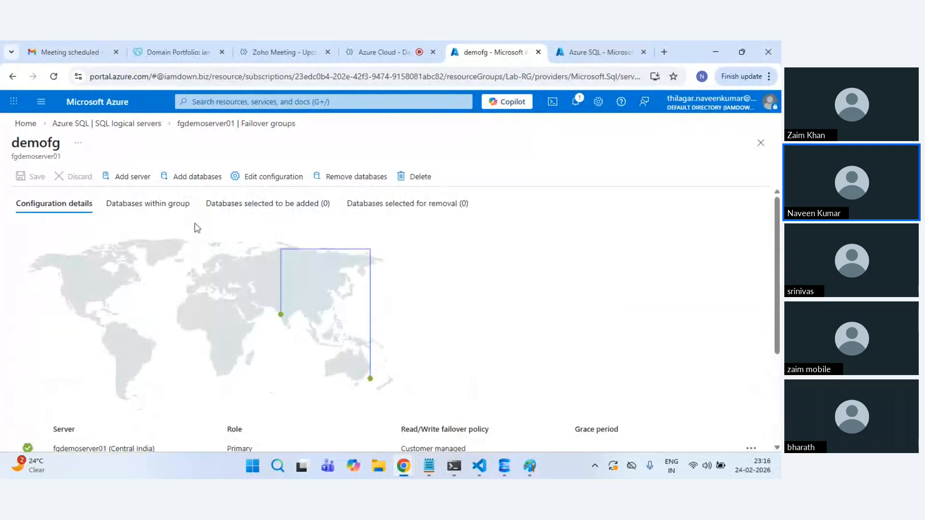
scroll(148, 208, down, 1)
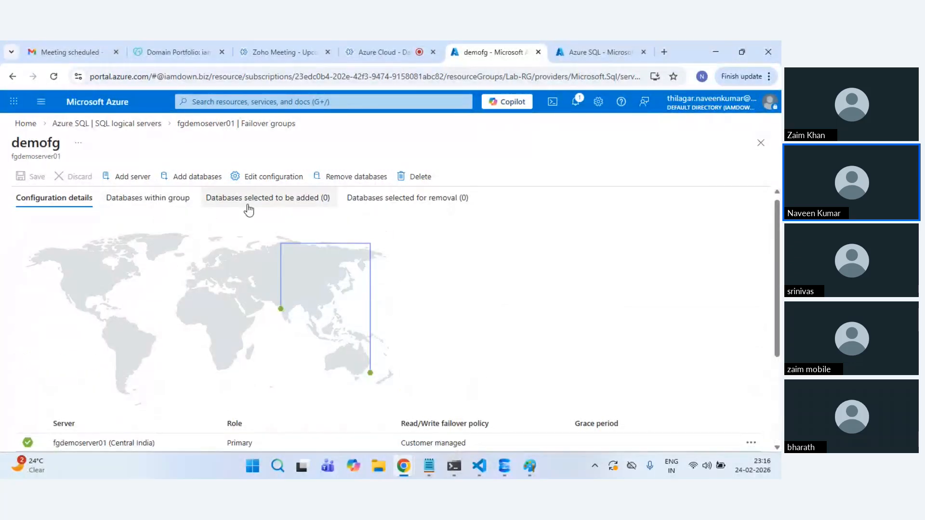
click(161, 203)
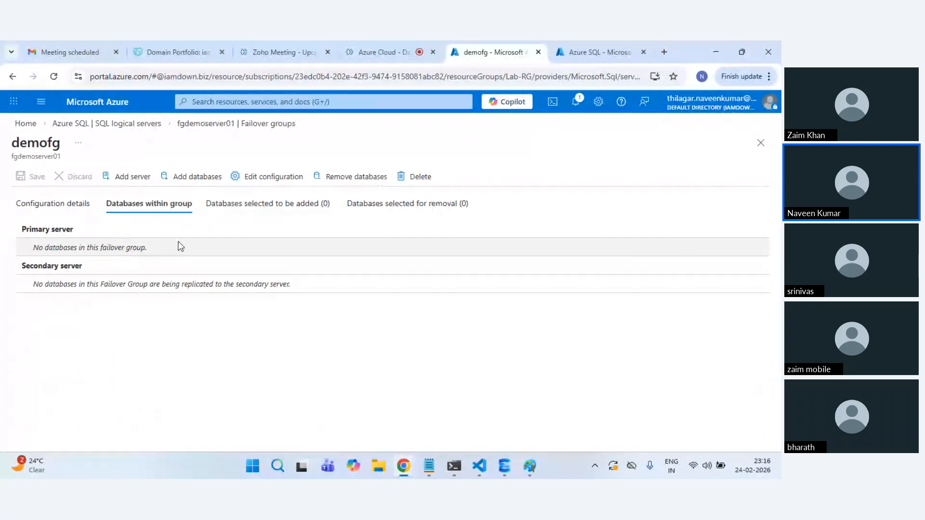
click(274, 210)
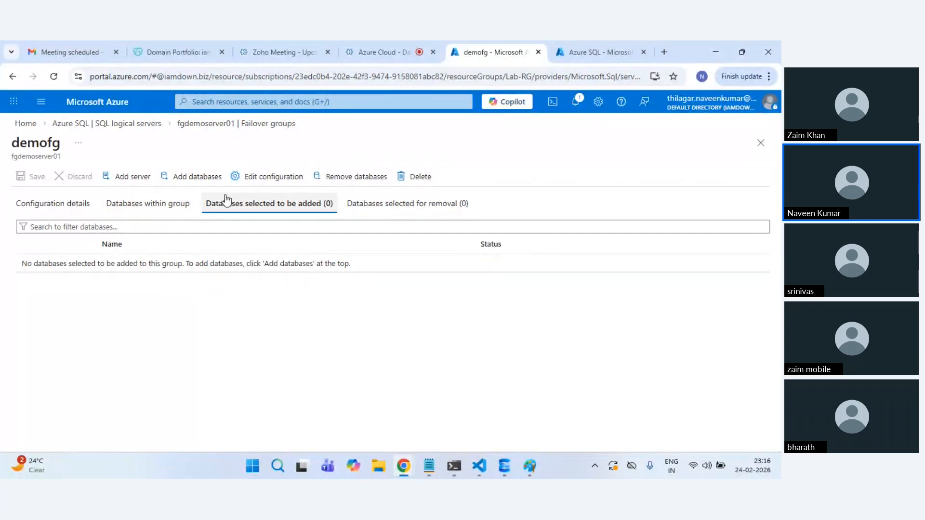
Step: Choose databases db1 and db2 to add to the demofg failover group, with Create standby replica set to No
click(193, 183)
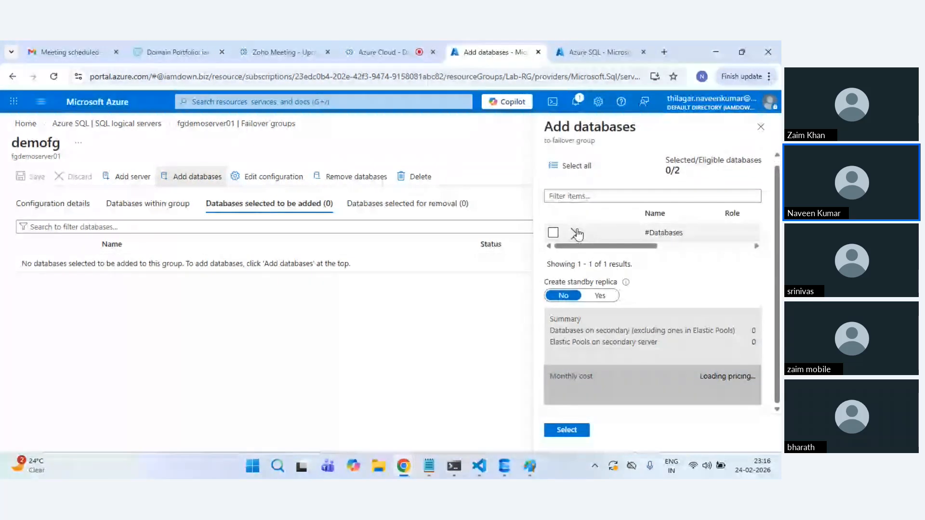
click(573, 234)
click(558, 251)
click(554, 270)
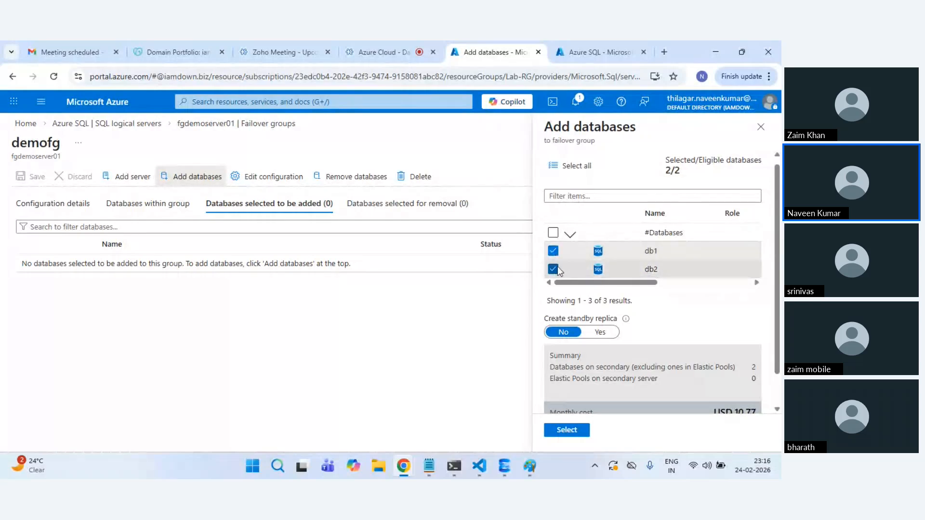
scroll(622, 305, down, 2)
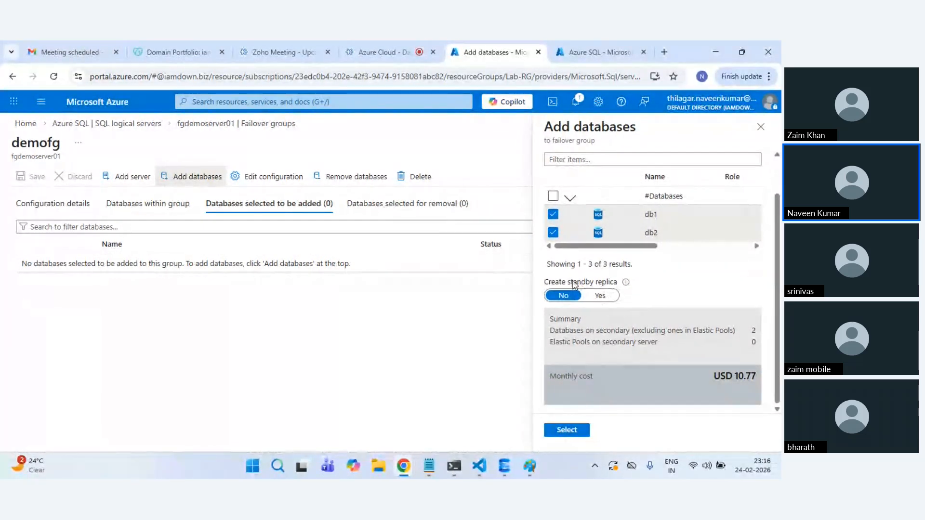
click(608, 296)
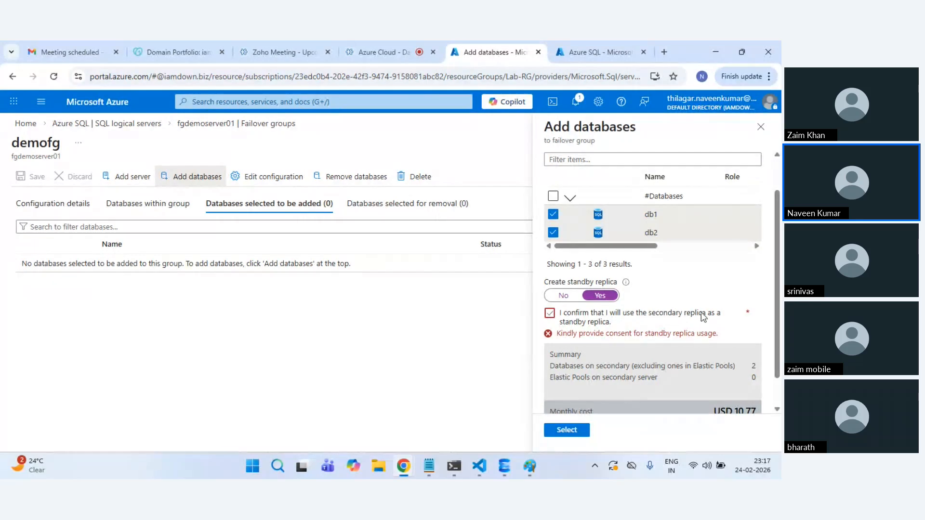
click(572, 297)
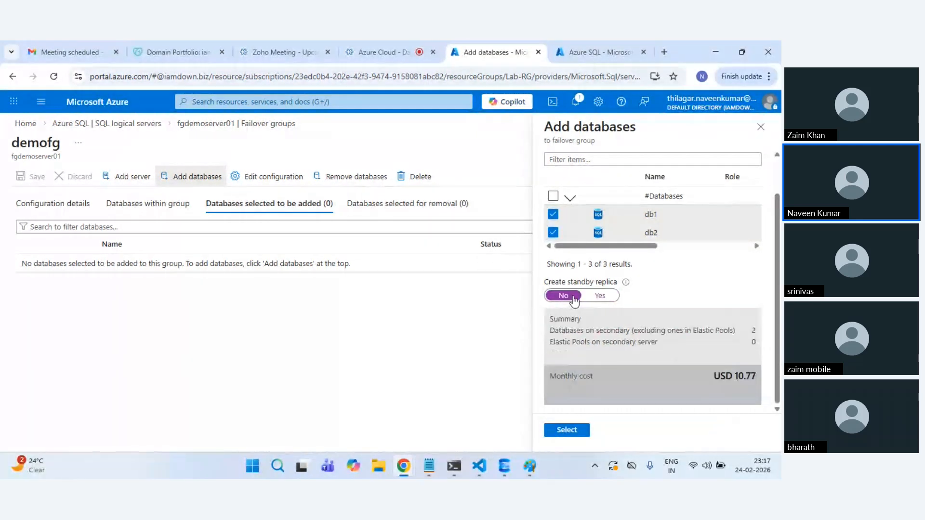
click(574, 431)
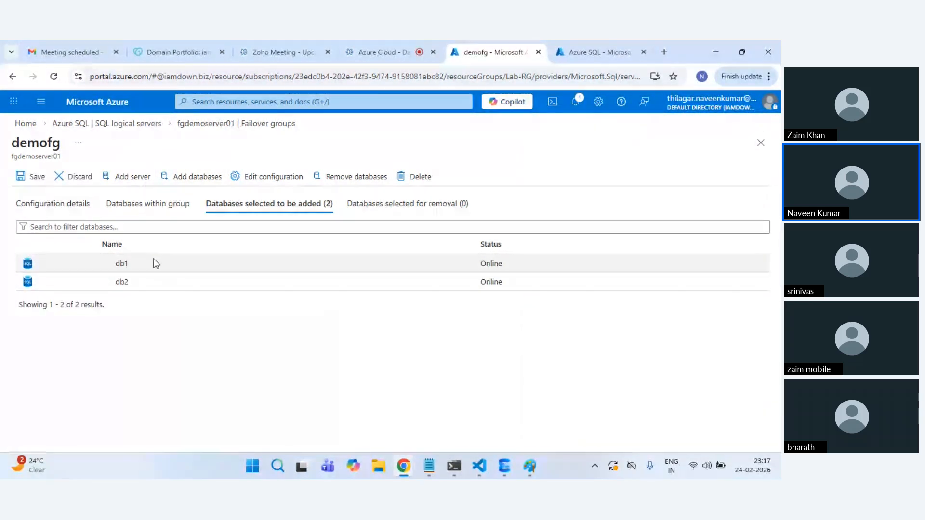
Step: Save the demofg failover group changes and agree to replicate the added databases to the secondary server
click(31, 176)
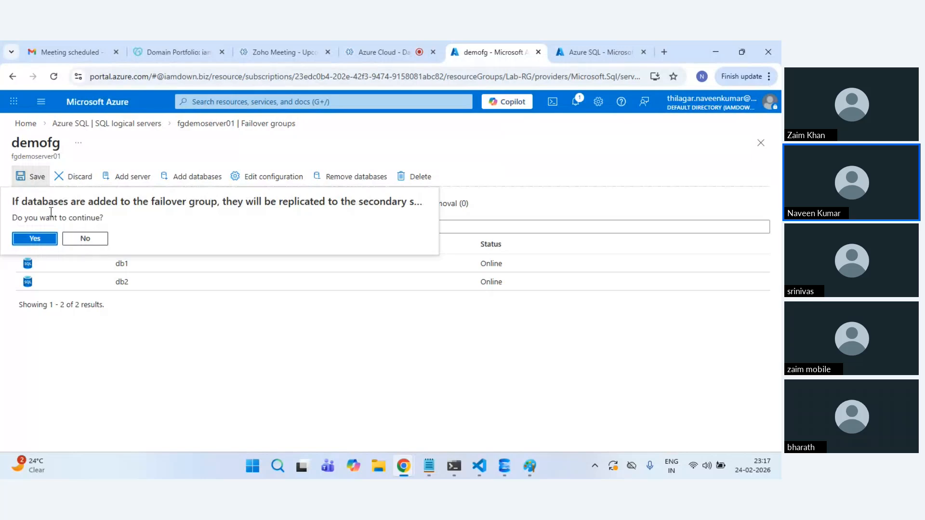
click(36, 243)
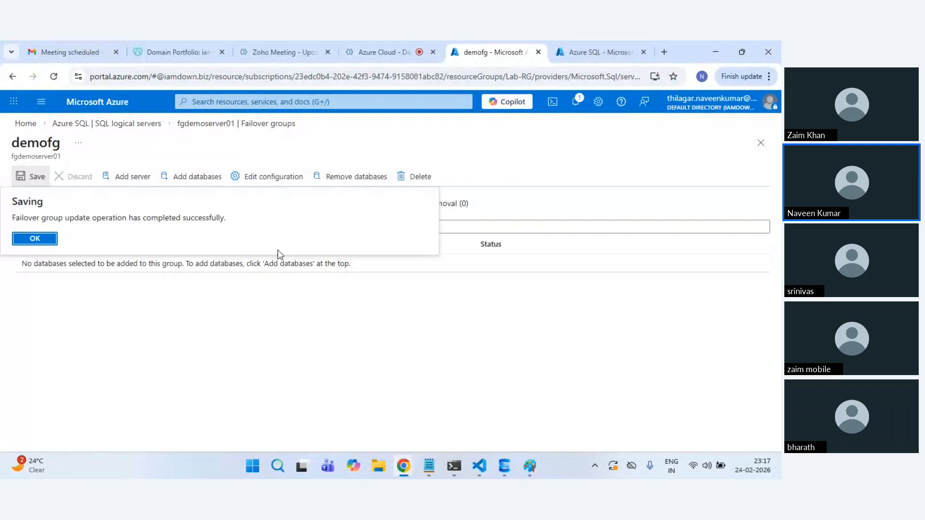
click(22, 241)
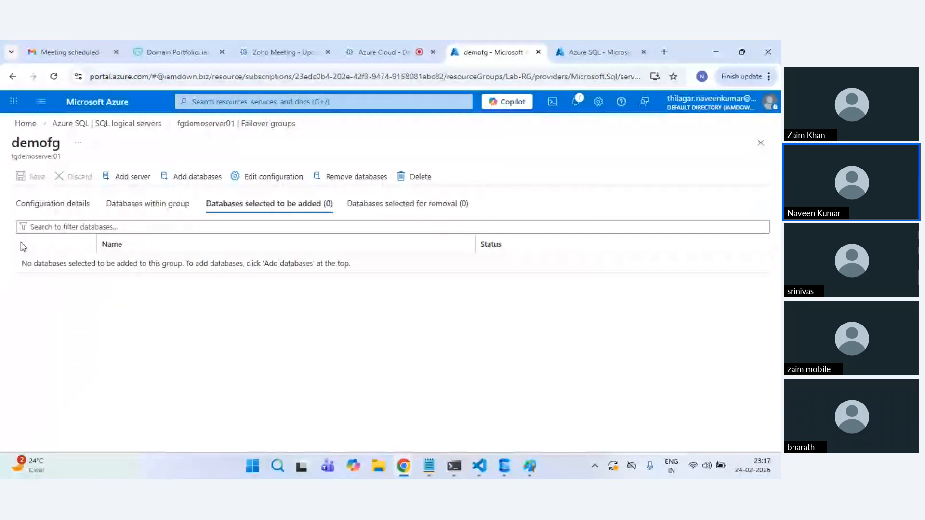
Step: Check demofg's databases within the group, its configuration details and the databases selected to be added
click(165, 207)
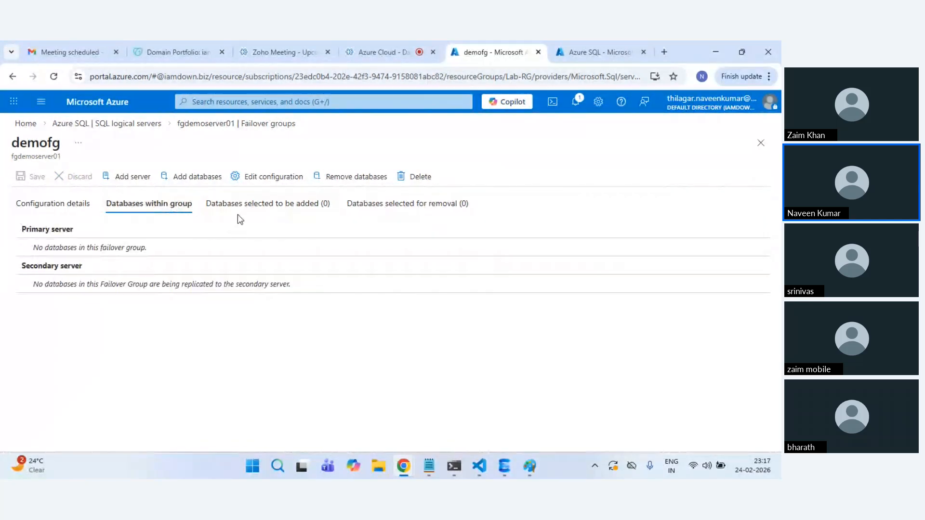
click(78, 207)
scroll(374, 347, down, 3)
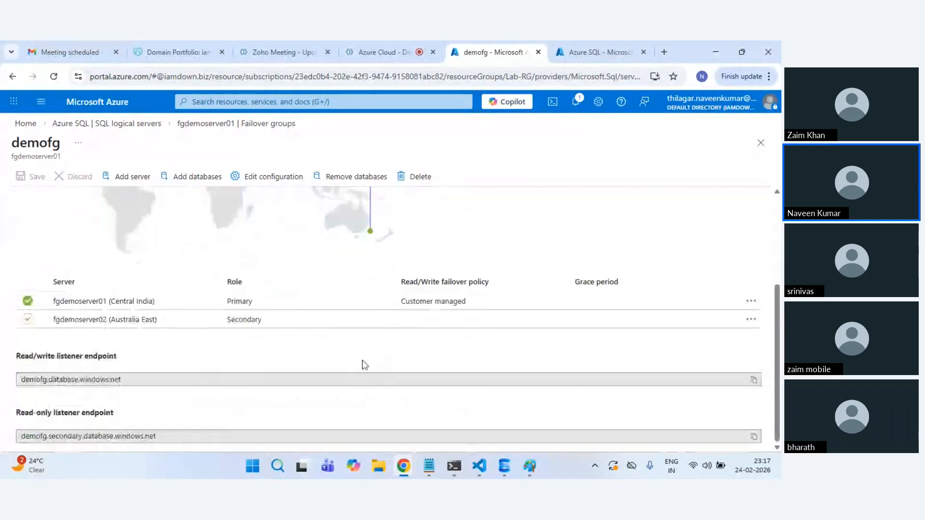
scroll(335, 350, up, 3)
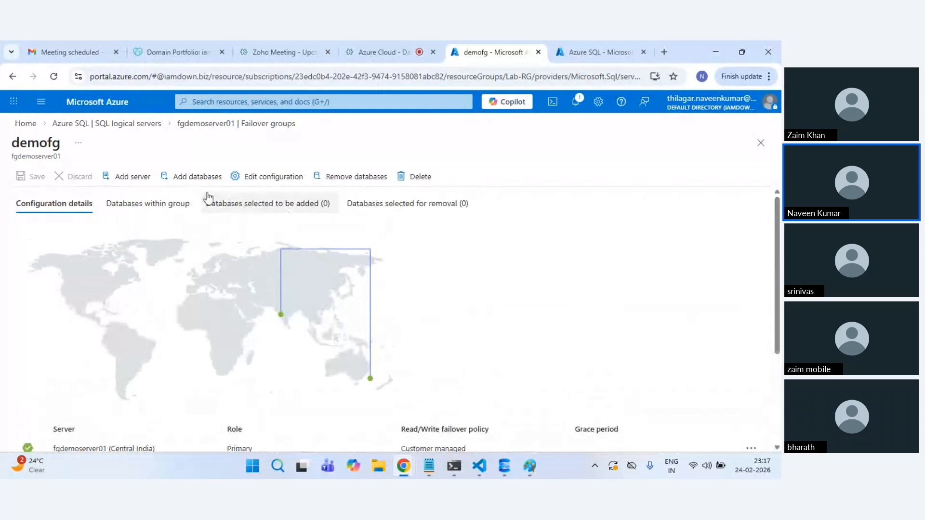
click(256, 215)
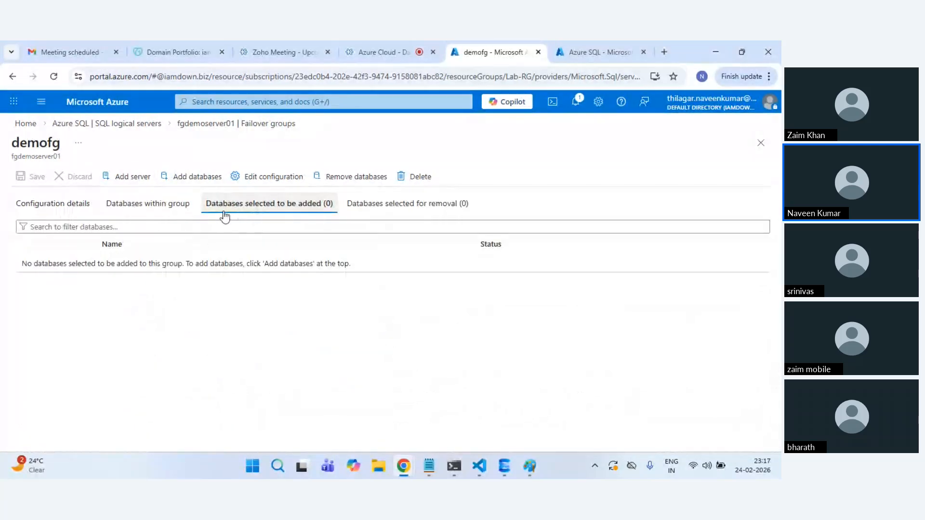
Step: Reload the failover groups of fgdemoserver01, reopen demofg and check the databases within the group on the primary and secondary servers
click(160, 208)
click(217, 124)
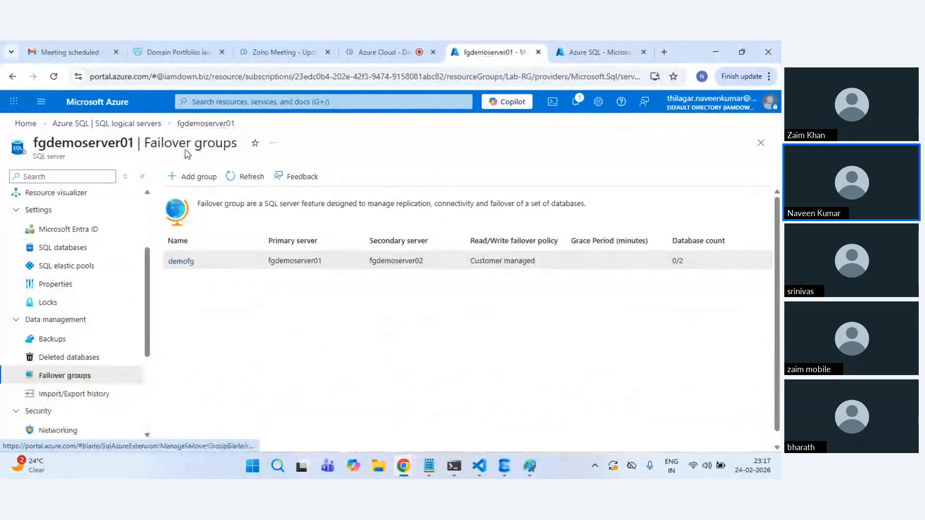
click(54, 77)
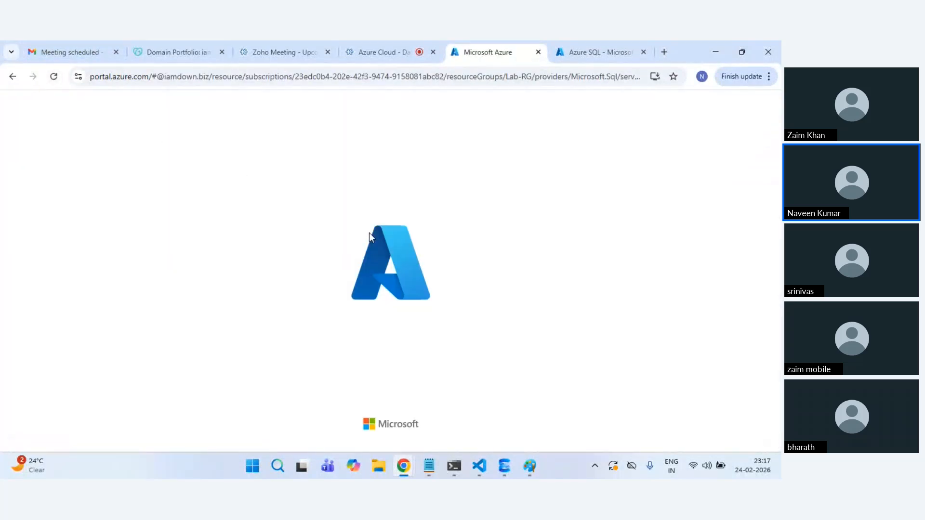
click(181, 261)
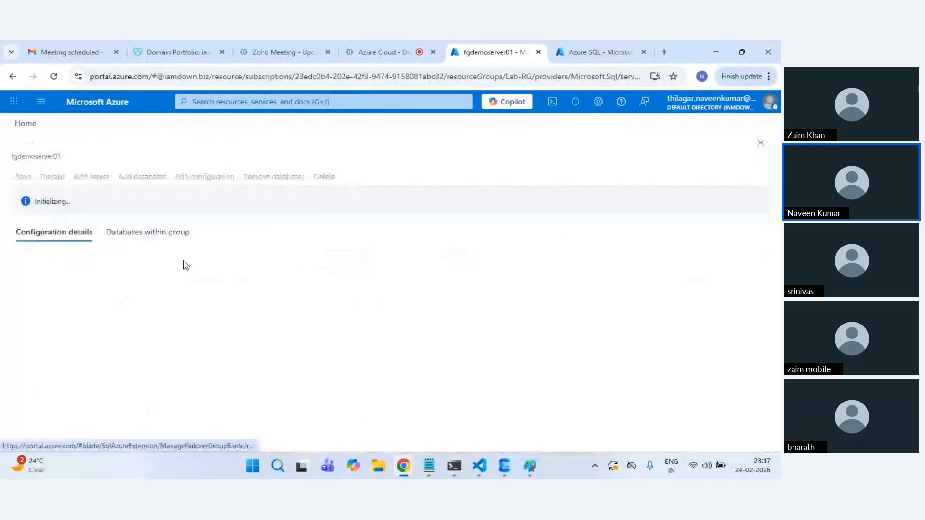
click(121, 238)
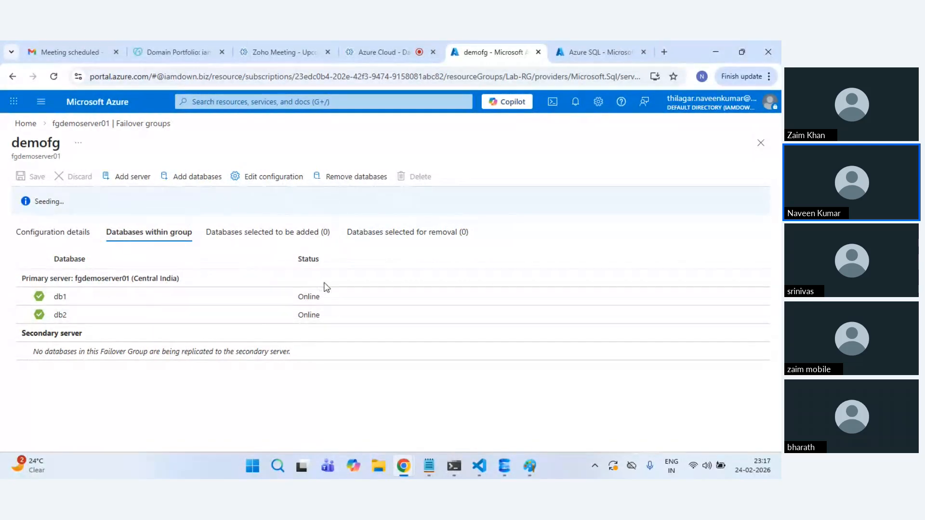
drag(332, 311, 27, 291)
click(27, 290)
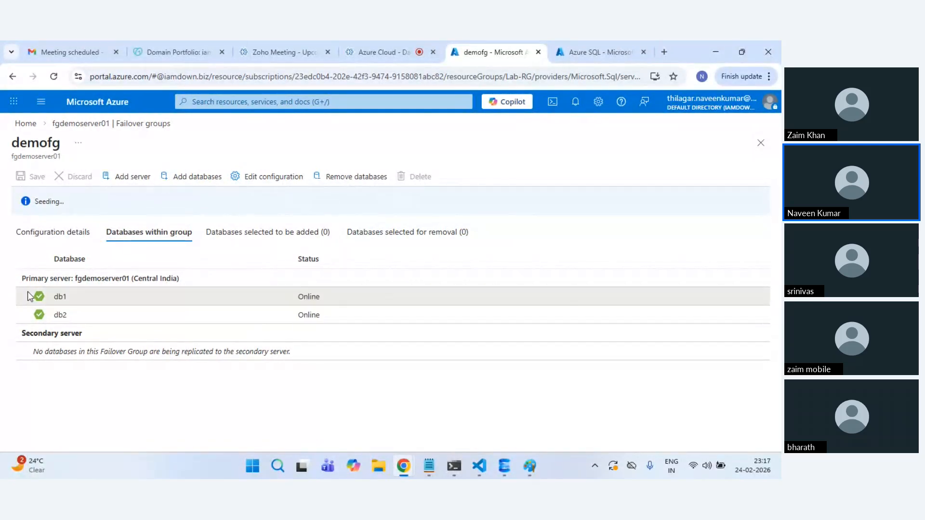
drag(35, 350, 350, 351)
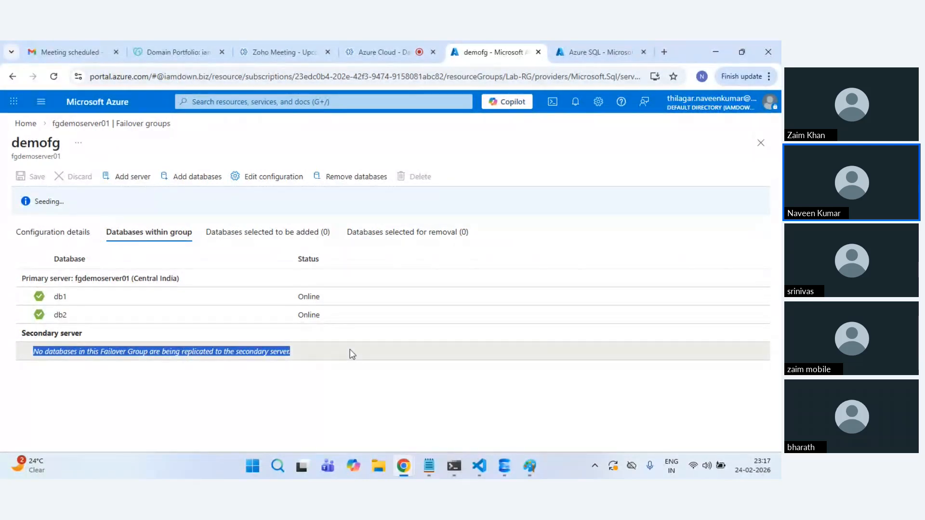
click(349, 351)
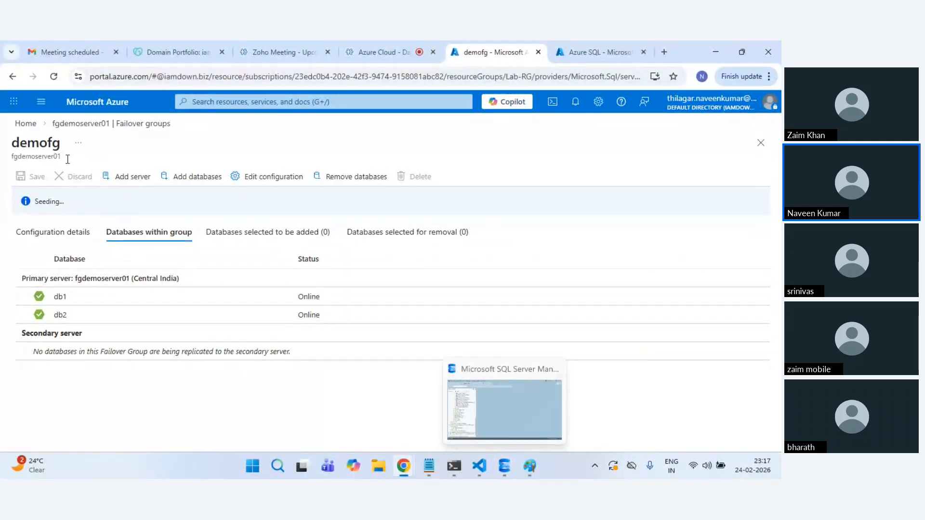
Step: Review demofg's databases selected for addition and removal, and its configuration details down to the listener endpoints
click(252, 233)
click(359, 235)
click(83, 233)
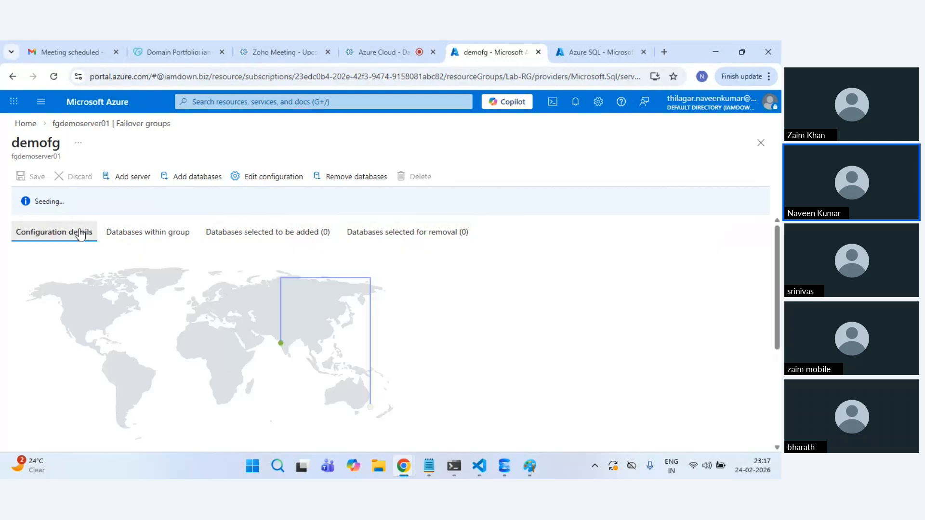
scroll(303, 370, down, 5)
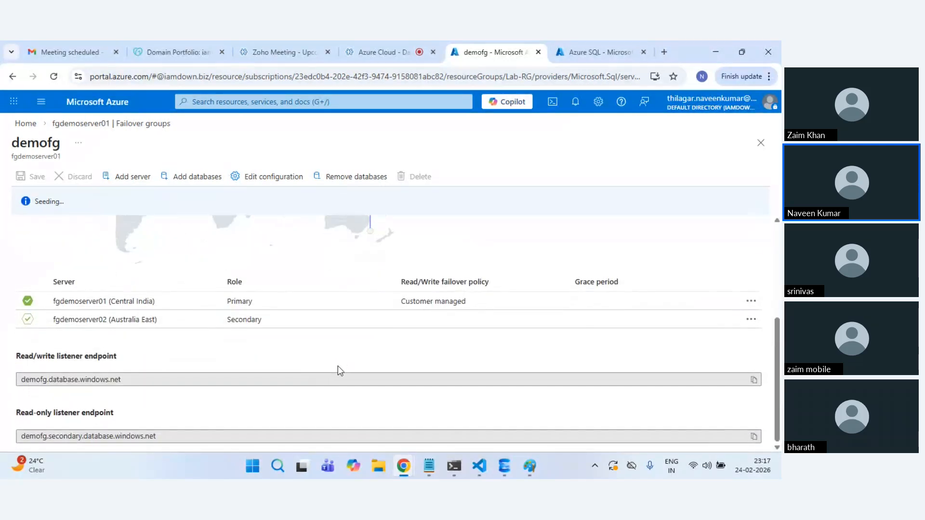
Step: Switch to SQL Server Management Studio and collapse the db1 database under fgdemoserver01
mouse_move(504, 466)
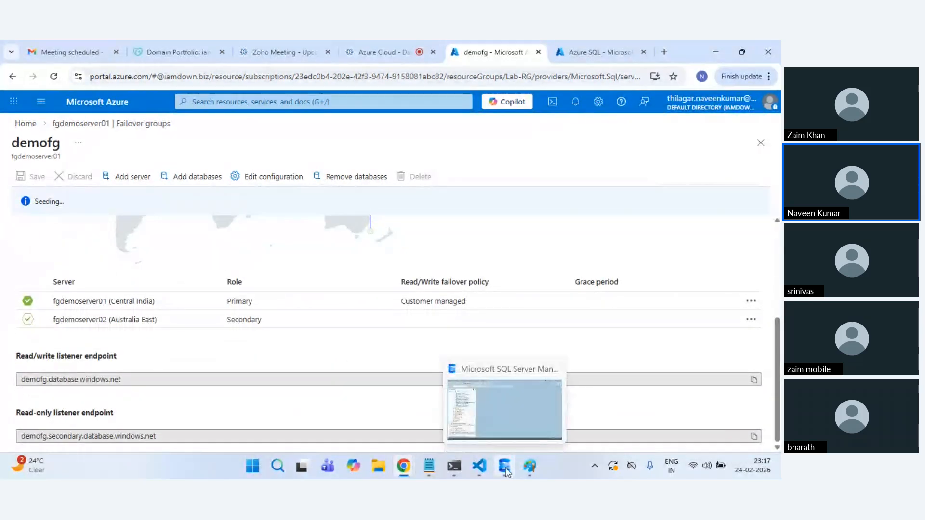
click(450, 378)
scroll(118, 248, up, 5)
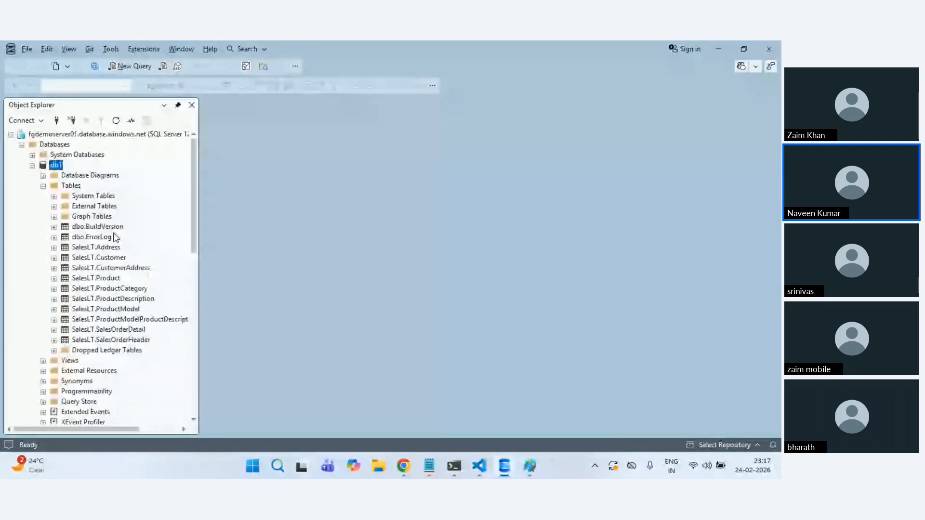
click(33, 165)
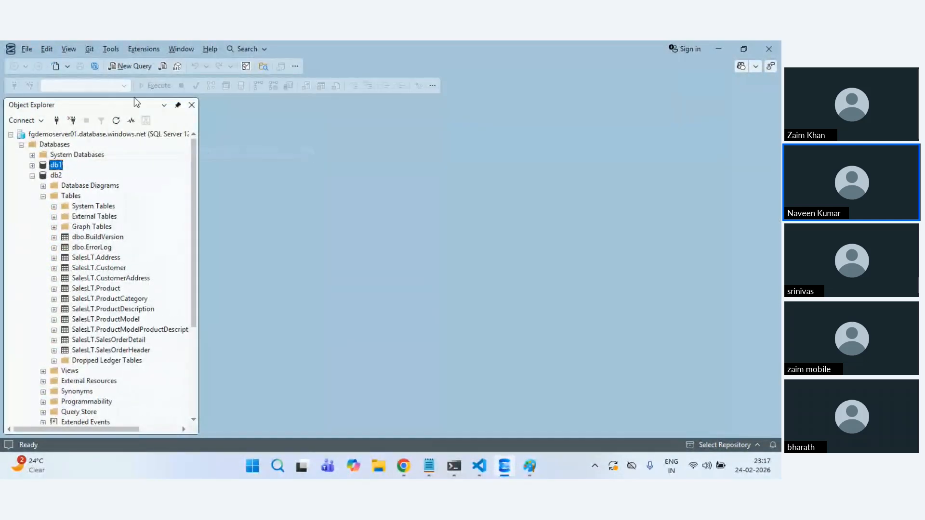
key(Left)
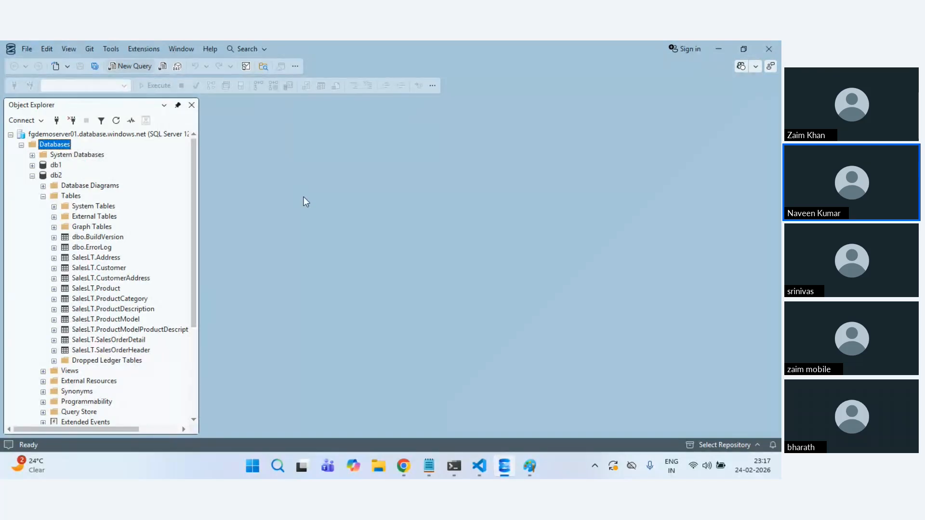
Step: Create a new query on fgdemoserver01's master database and run "select * from sys.geo_replication_links"
click(118, 66)
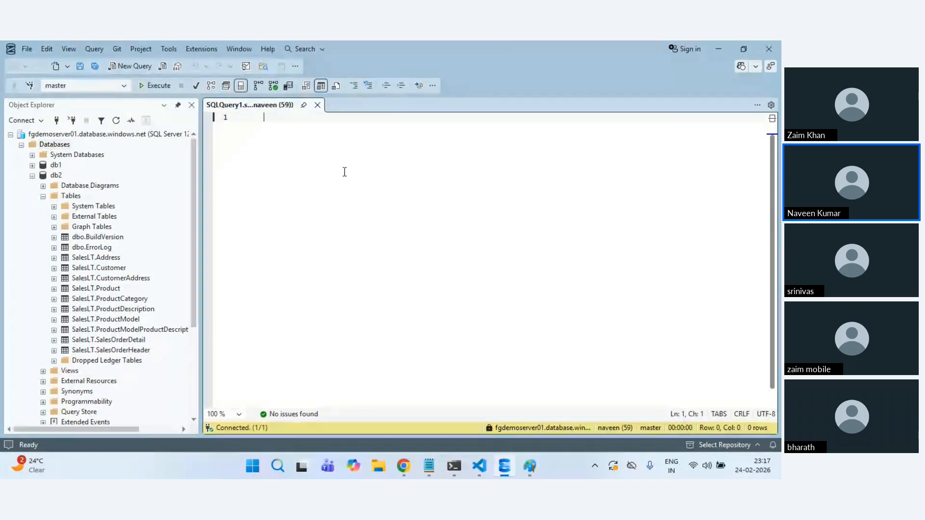
text(select * from)
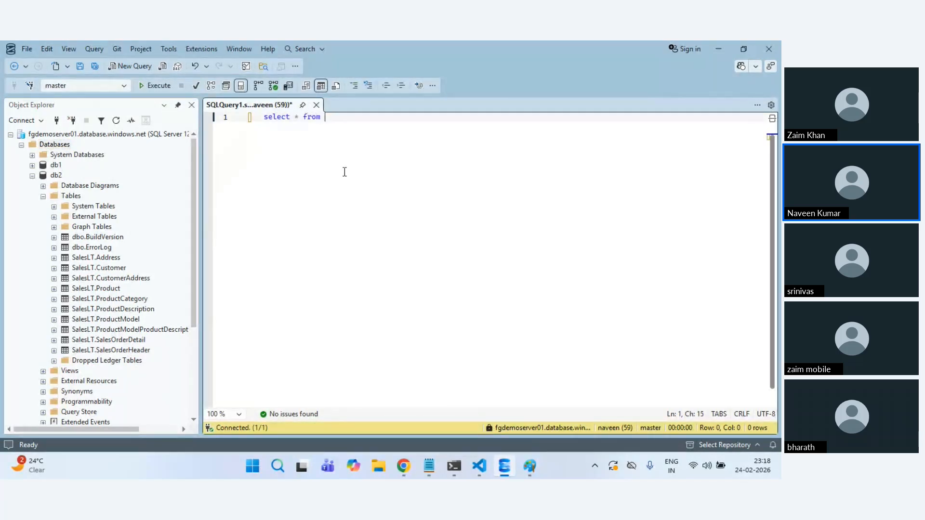
text( sys.geop)
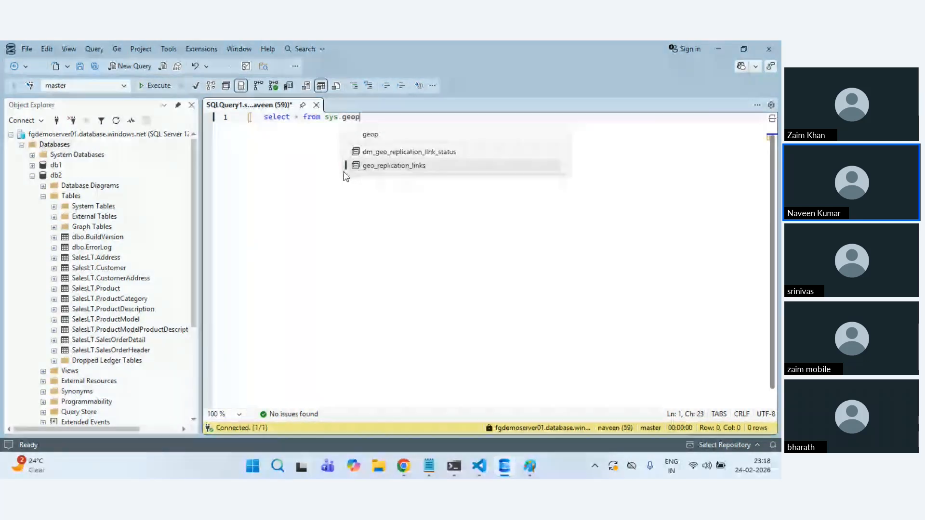
double_click(345, 170)
key(F5)
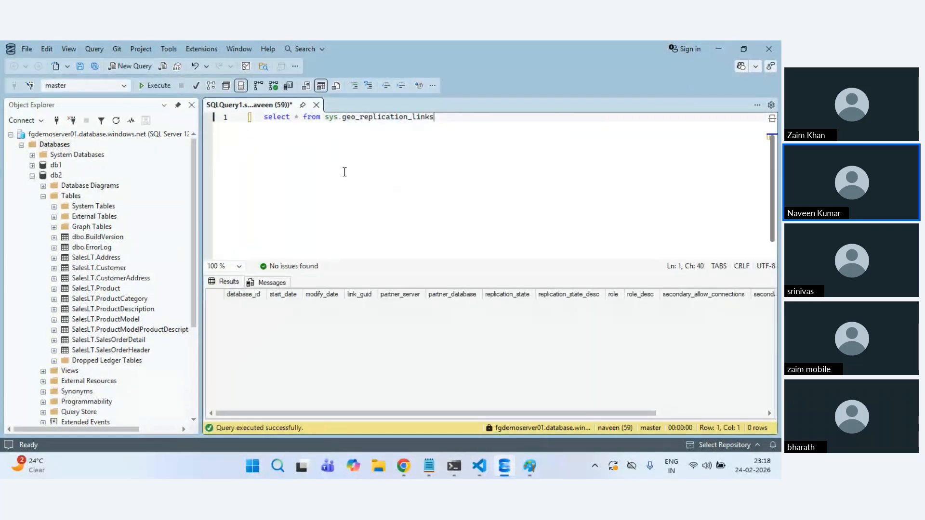
Step: Add "select * from sys.dm_geo_replication_link_status" below the first query and run only that statement against master
key(ctrl+a)
key(ctrl+c)
key(End)
key(Return)
key(Return)
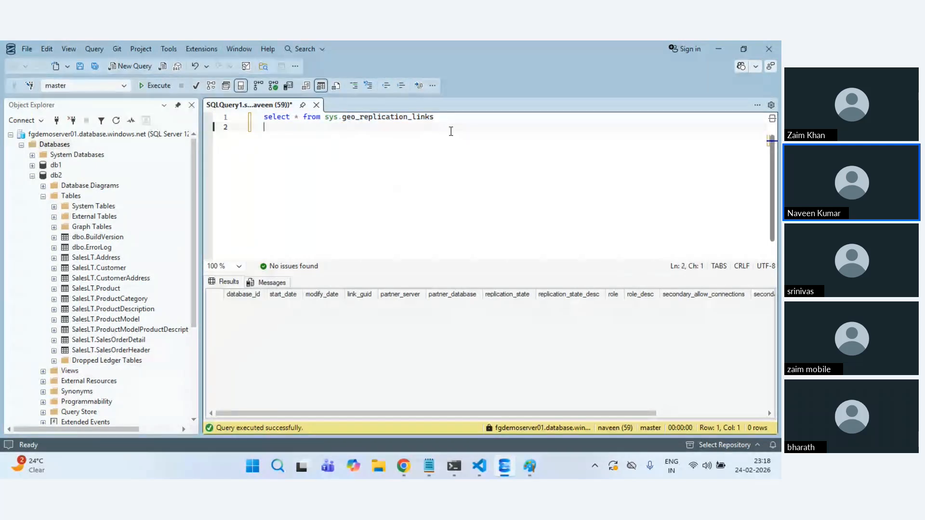
key(ctrl+v)
key(ctrl+shift+Left)
key(ctrl+shift+Left)
text(.dm)
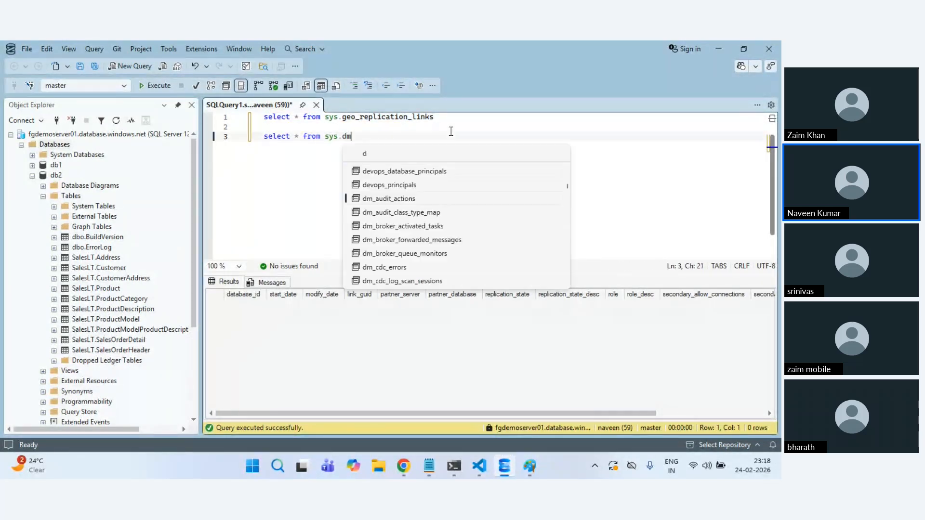
text(_g)
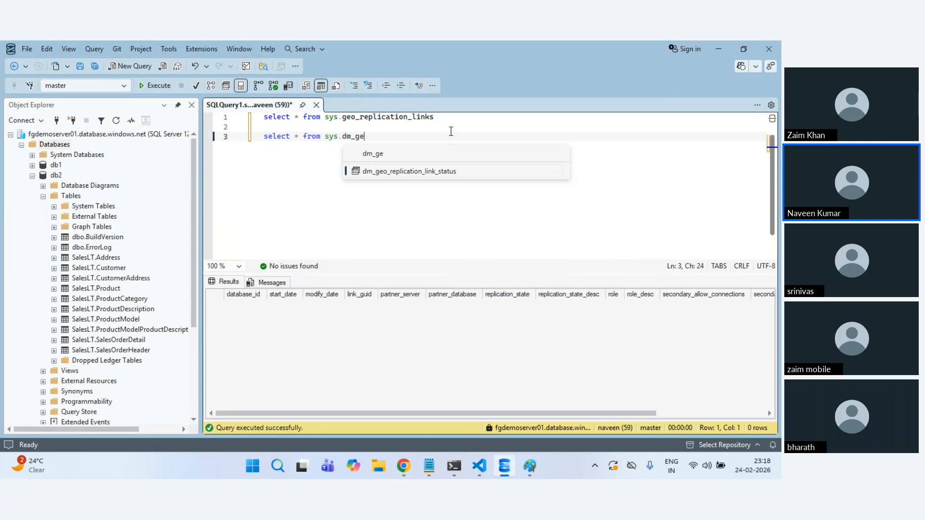
text(e)
key(Tab)
key(shift+Up)
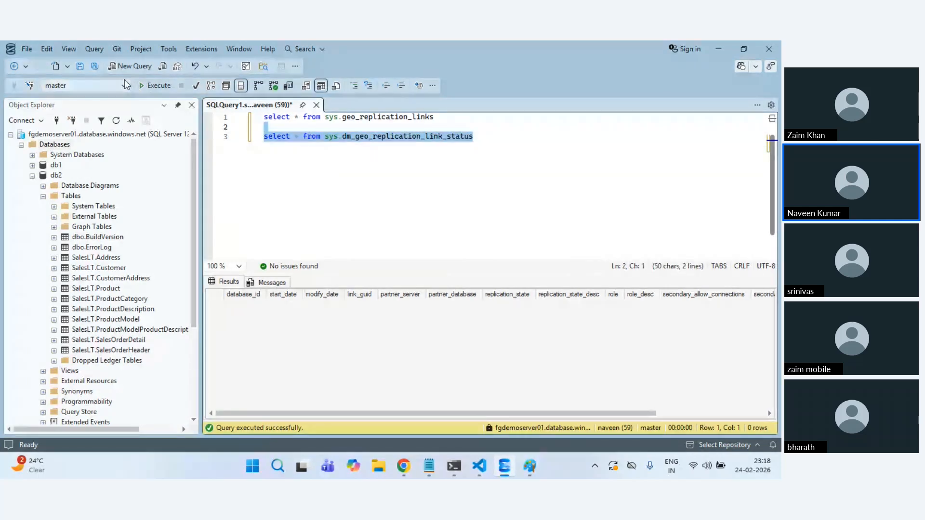
click(147, 83)
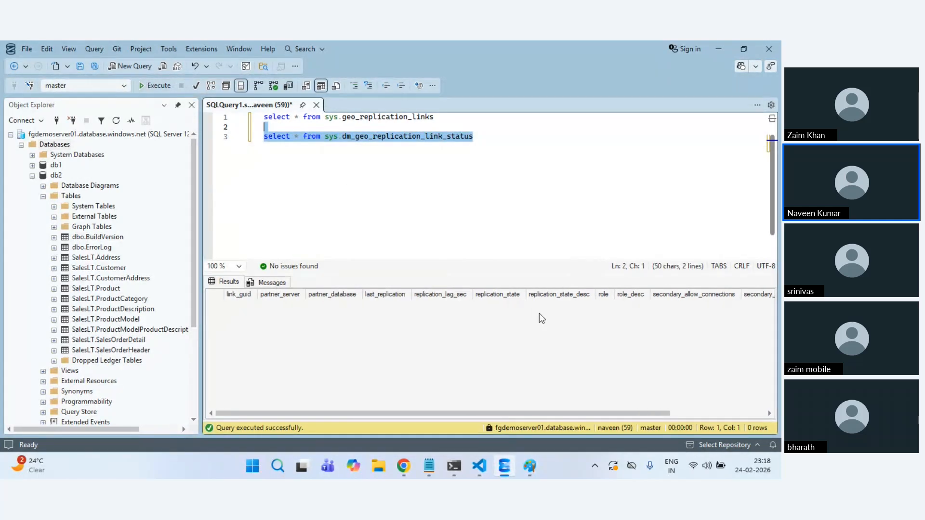
Step: Change the query's database to db1 and run both replication queries
click(413, 187)
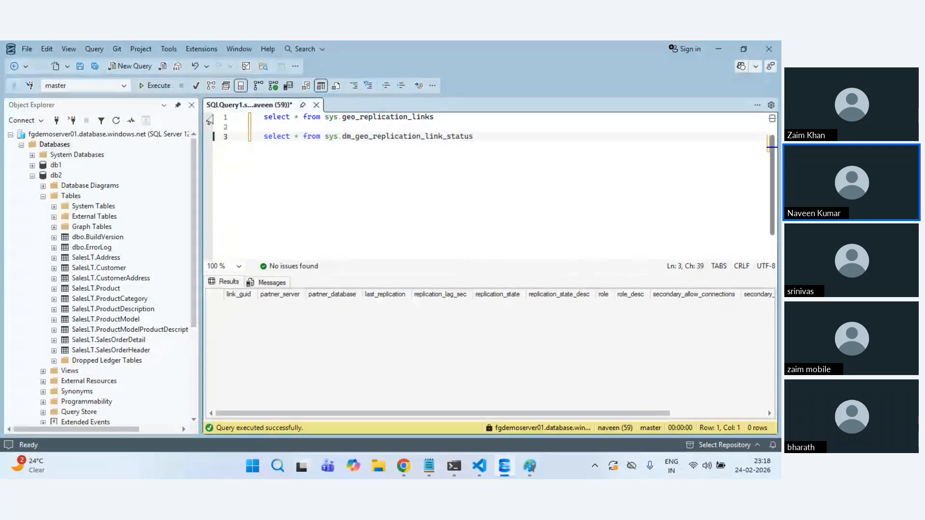
click(124, 86)
click(106, 102)
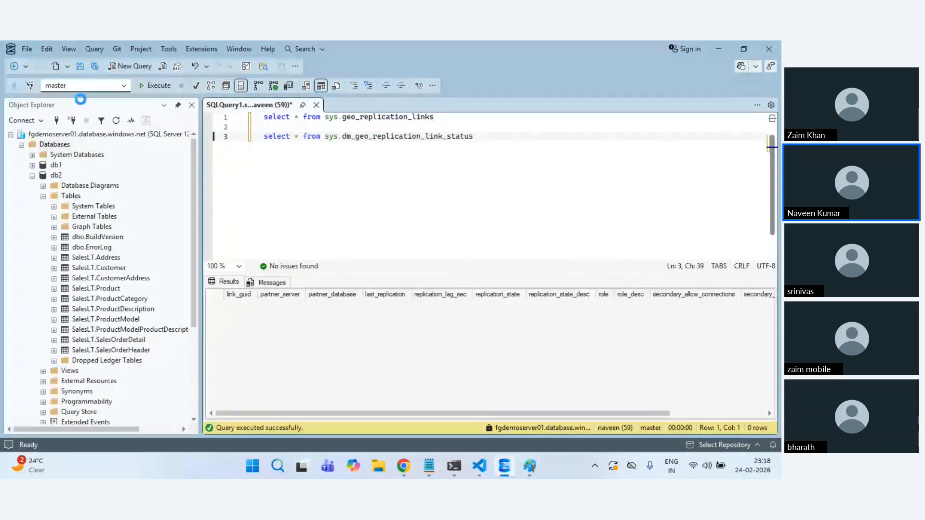
click(160, 87)
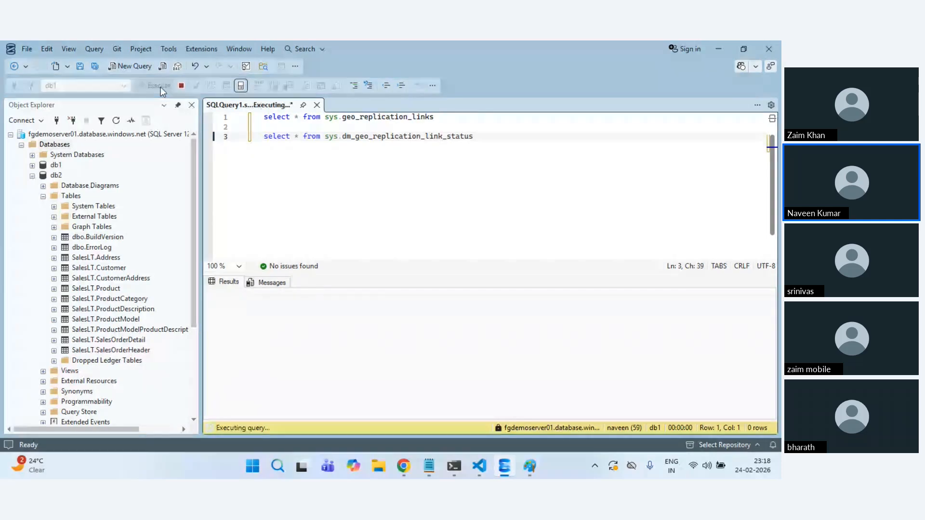
click(394, 212)
click(153, 86)
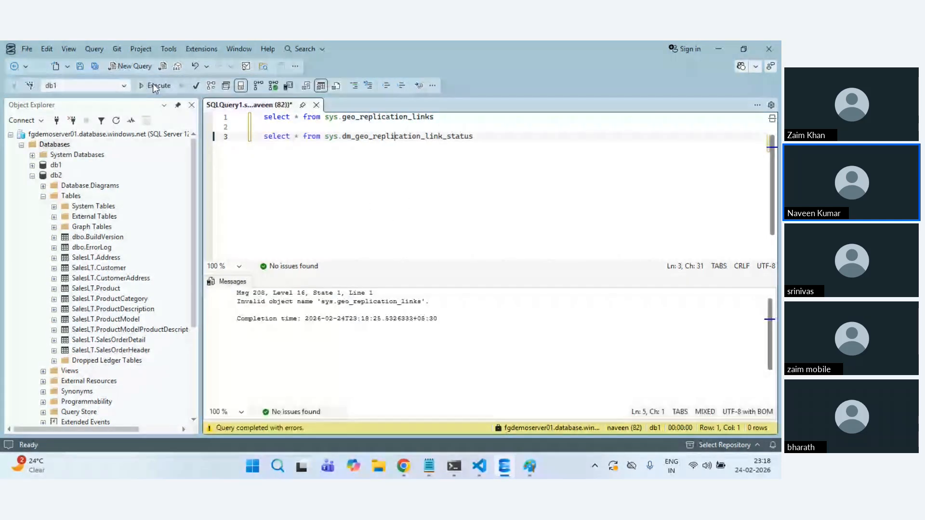
Step: Run only the sys.dm_geo_replication_link_status query on db1 and examine the replication state, role and last commit columns
click(399, 164)
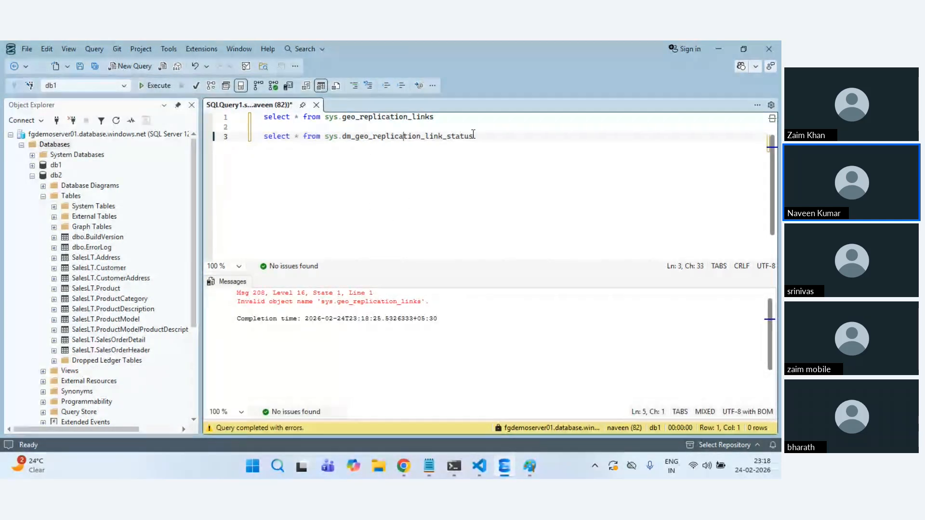
drag(474, 137, 263, 136)
click(152, 87)
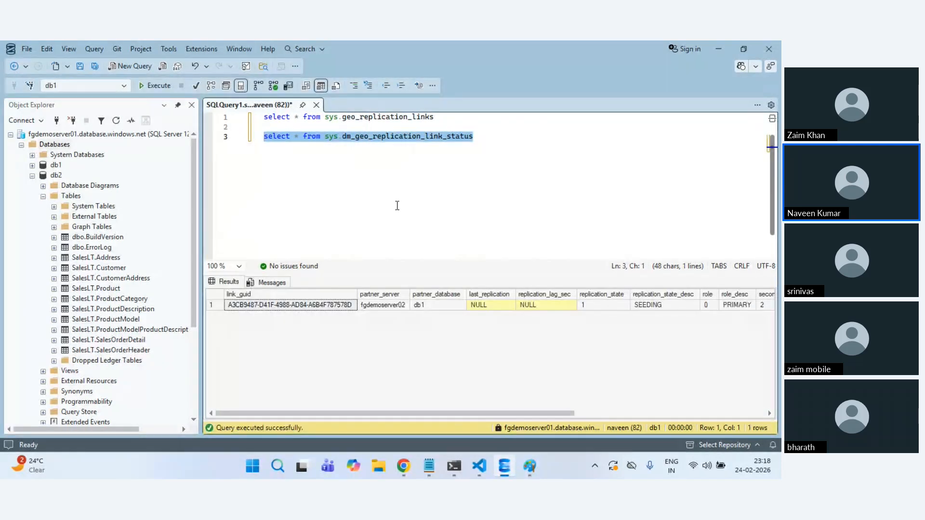
click(455, 316)
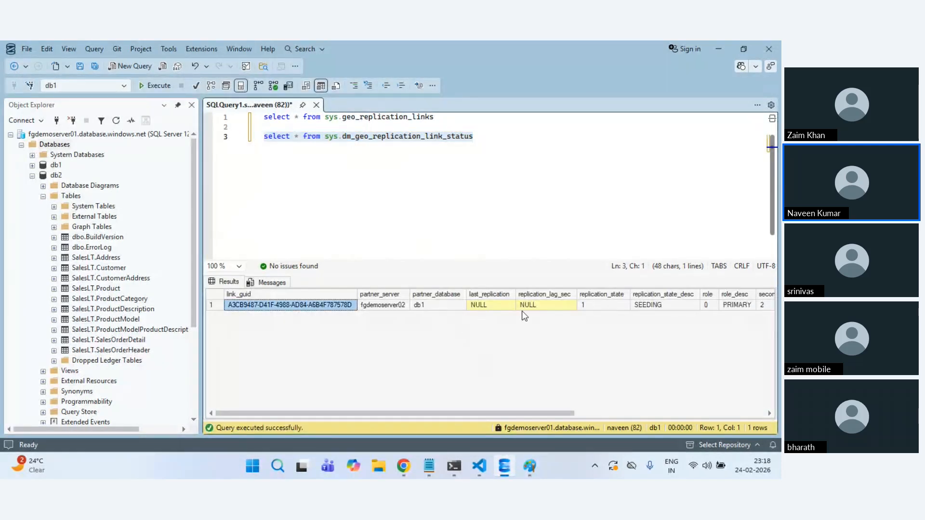
click(667, 306)
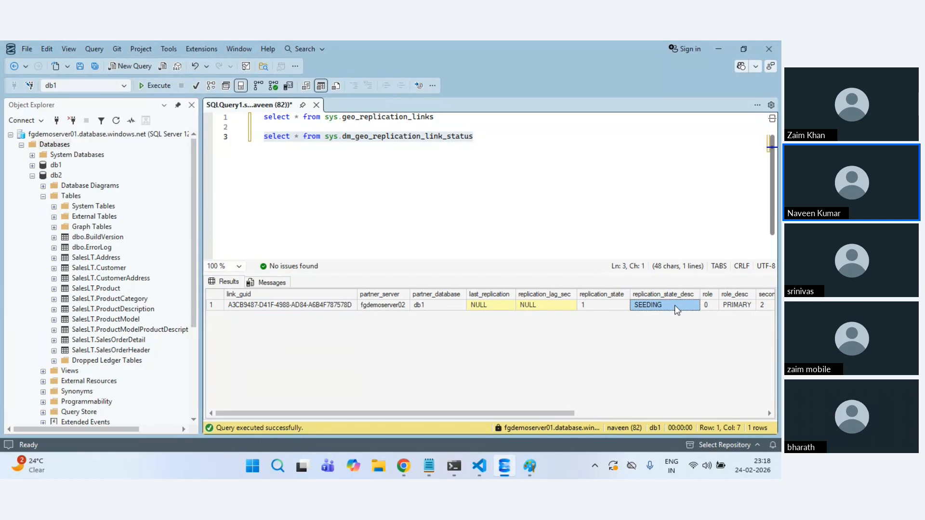
click(730, 310)
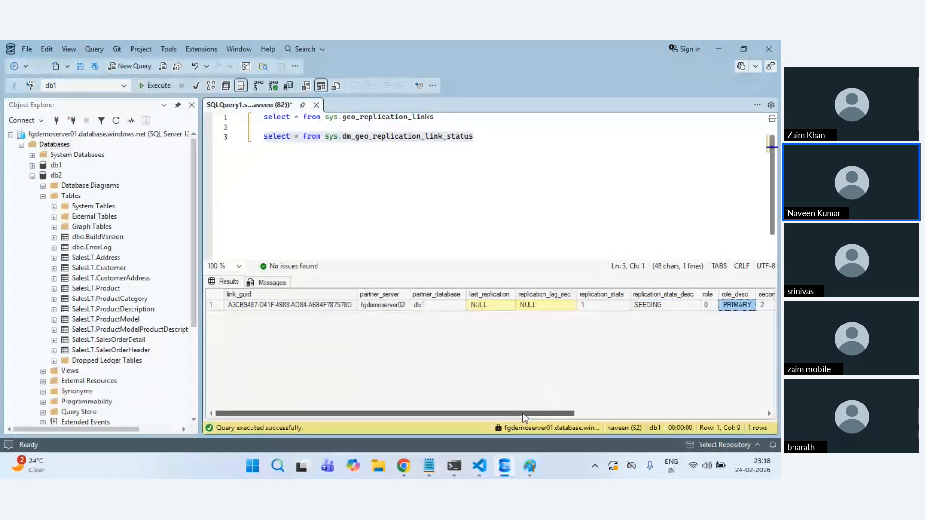
drag(525, 418, 720, 399)
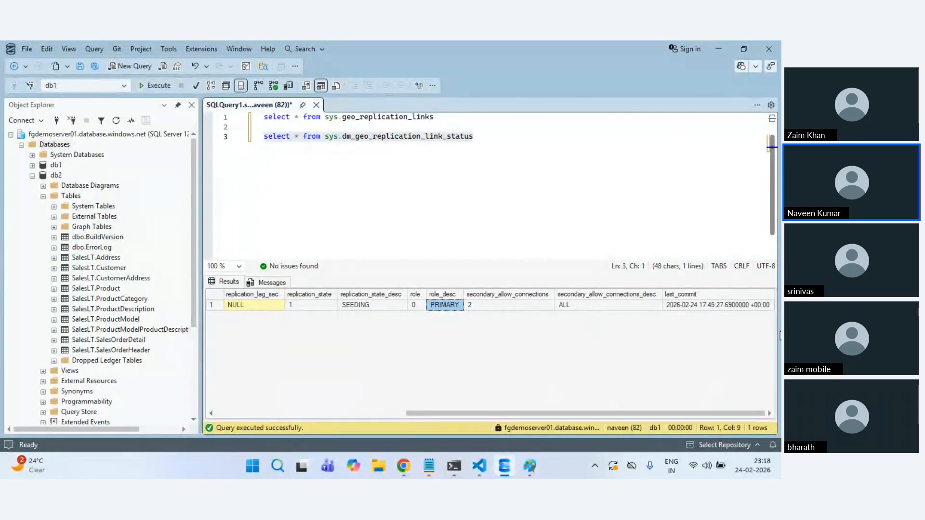
click(735, 309)
Step: Rerun the whole script on db1 and comment out the sys.geo_replication_links query with "--"
click(361, 174)
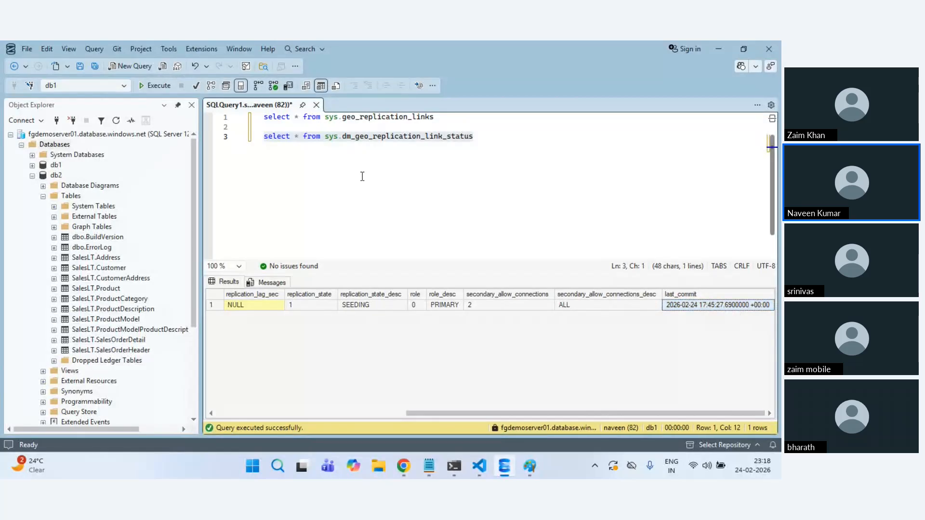
click(161, 83)
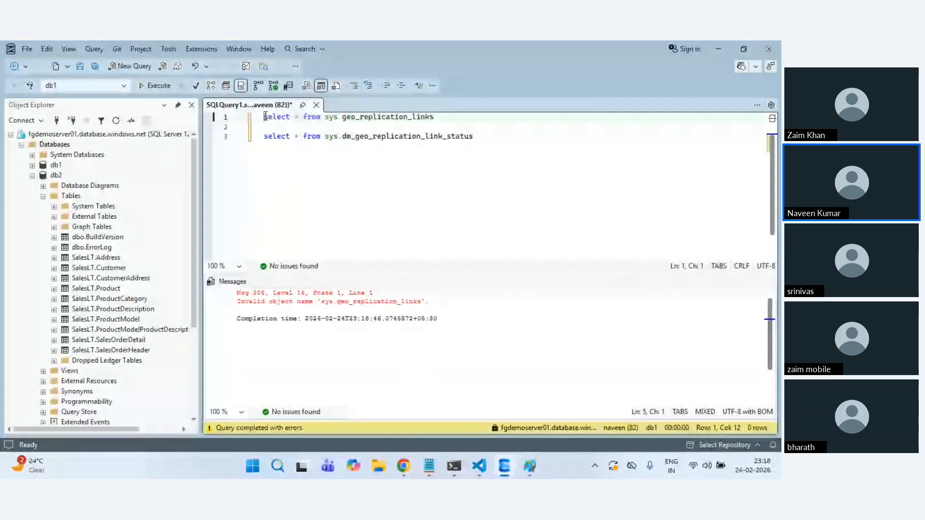
key(ctrl+Home)
text(--)
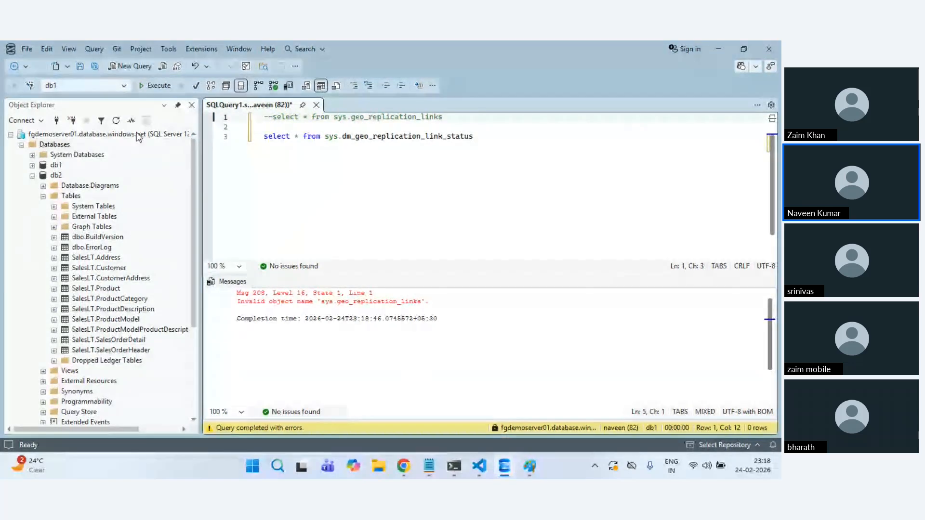
Step: Run the script with only the sys.dm_geo_replication_link_status query active on db1, and open a new query connected to db2
click(155, 85)
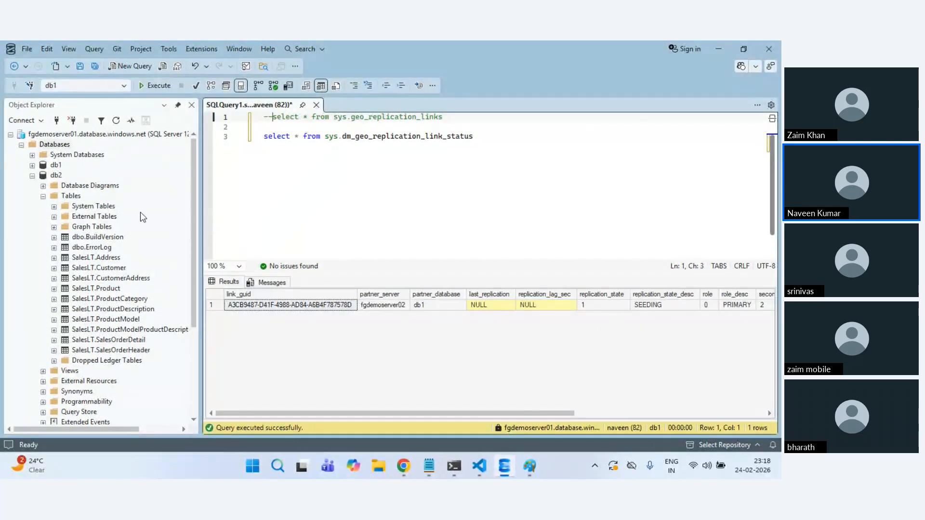
click(55, 175)
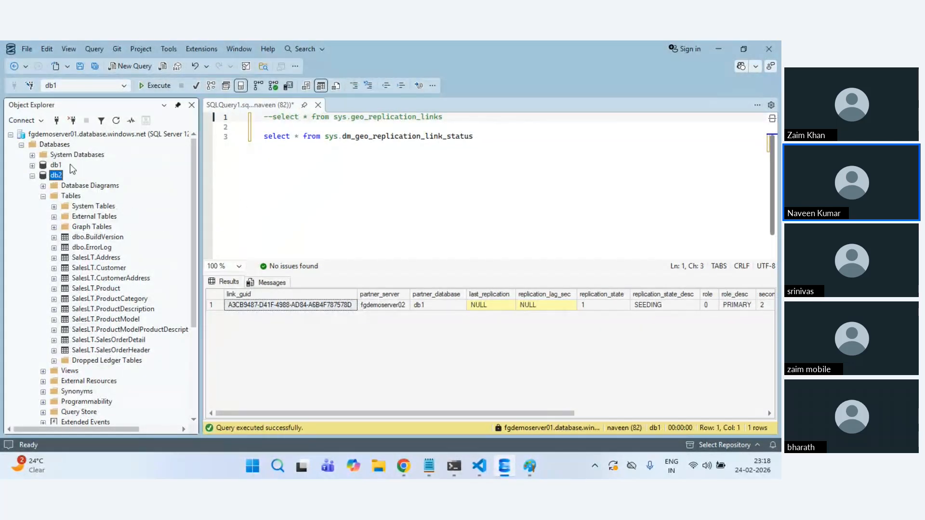
click(329, 136)
click(125, 84)
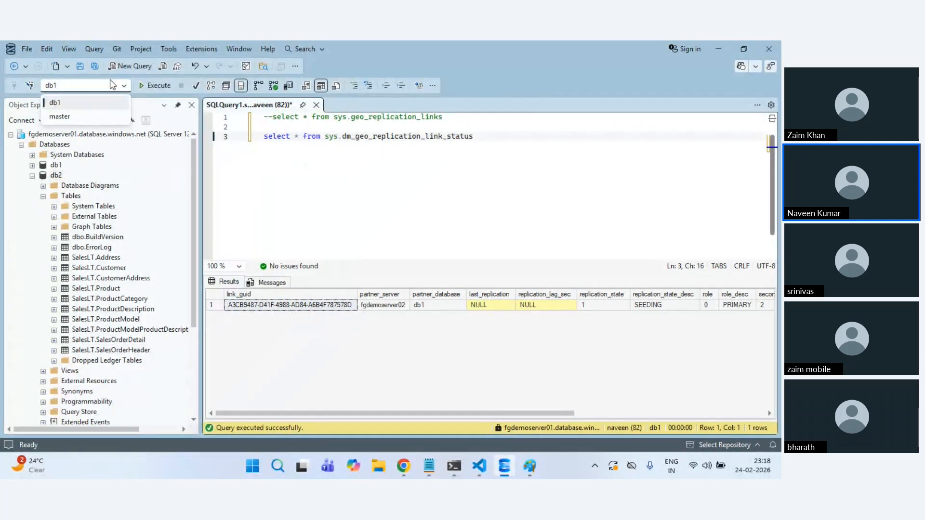
click(54, 103)
click(56, 175)
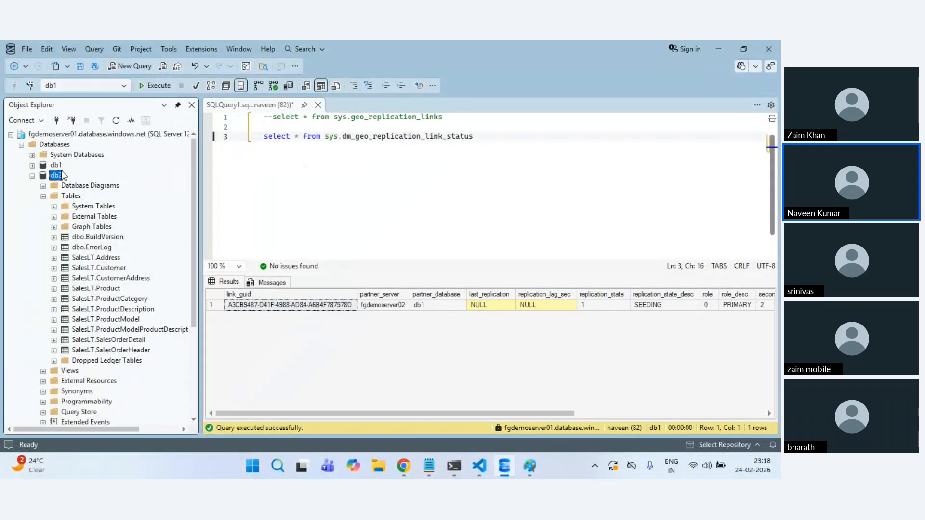
click(142, 67)
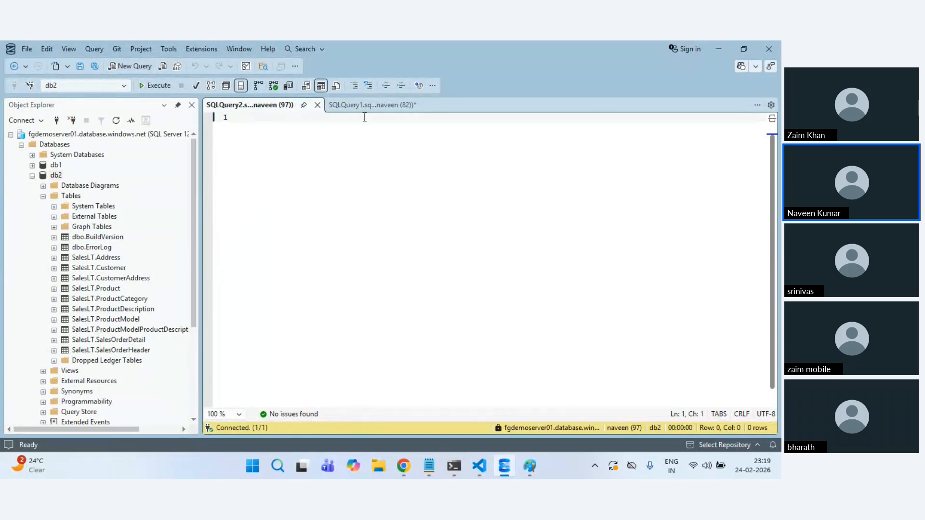
Step: Copy "select * from sys.dm_geo_replication_link_status" into the db2 query, run it and inspect the replication state description
click(368, 105)
drag(472, 144, 264, 140)
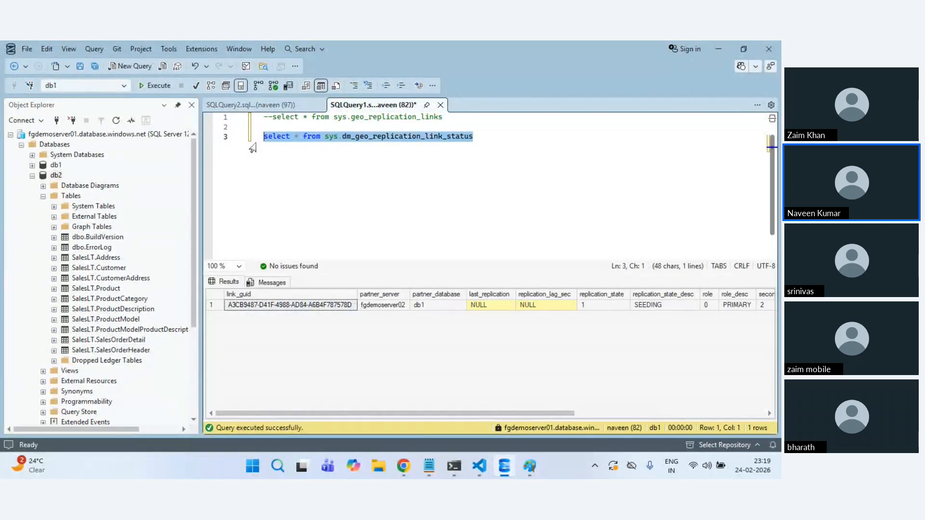
key(ctrl+c)
click(250, 105)
key(ctrl+v)
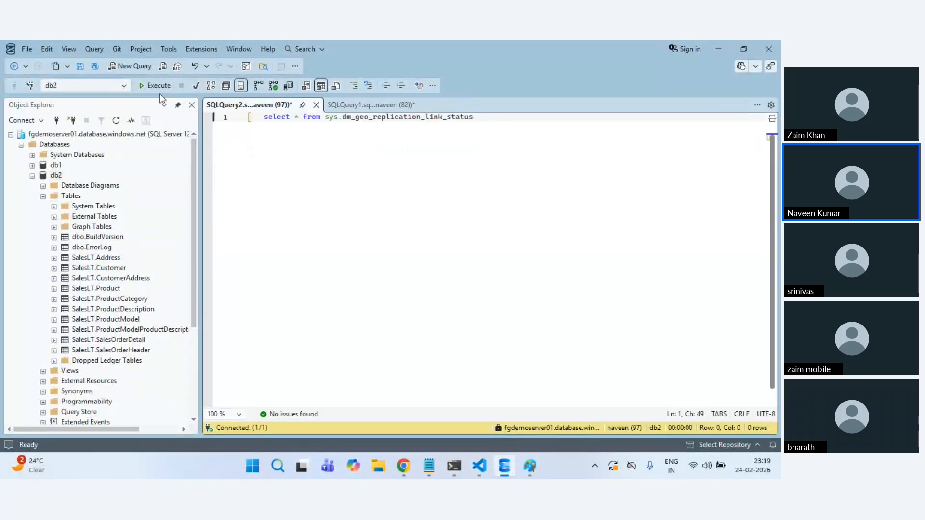
click(153, 86)
click(646, 306)
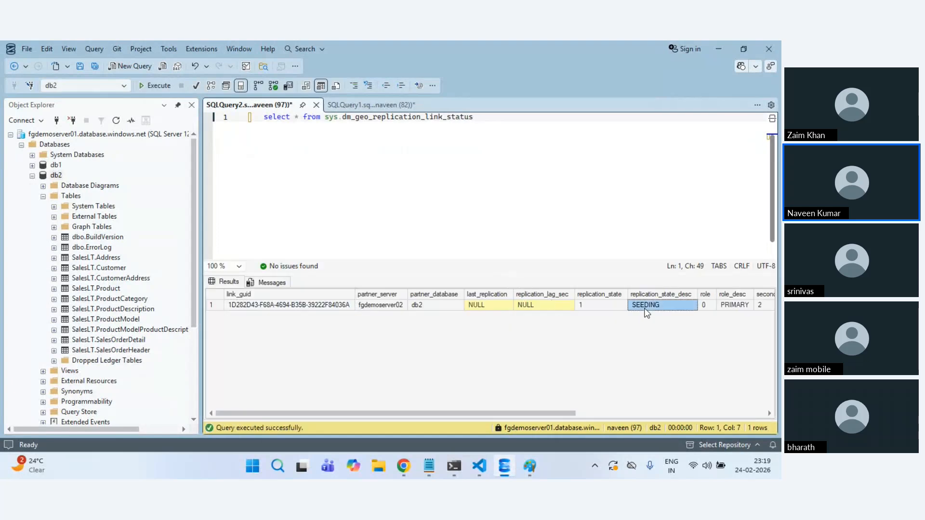
Step: Switch to the Azure portal, reopen the demofg failover group from fgdemoserver01 and review its configuration details and status
mouse_move(408, 476)
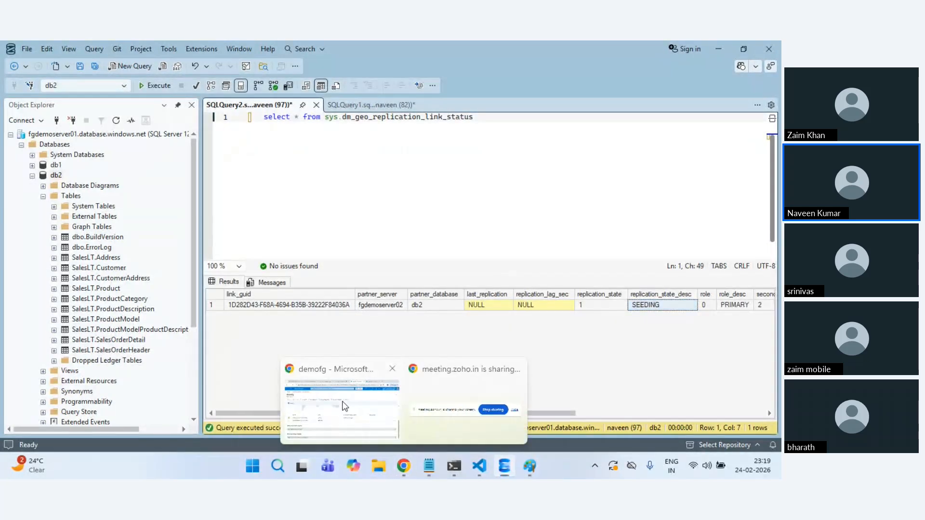
click(343, 380)
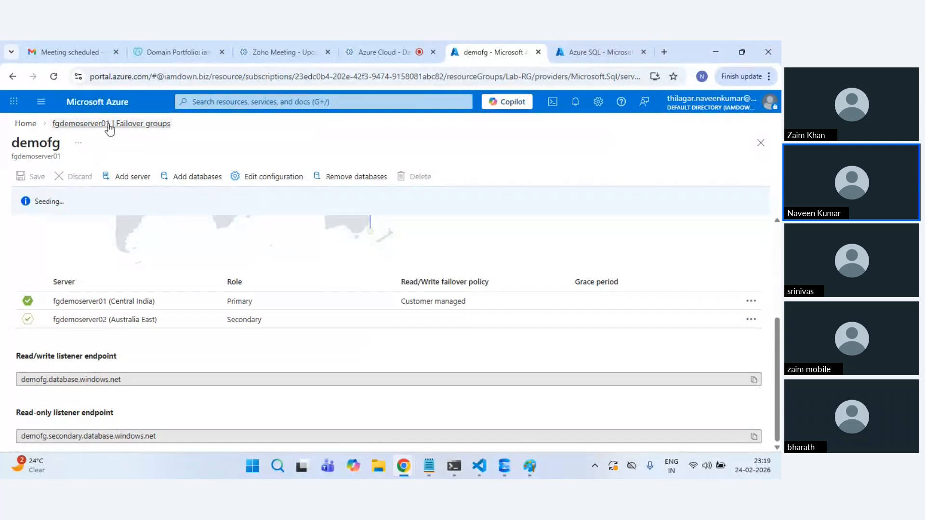
click(87, 125)
click(54, 76)
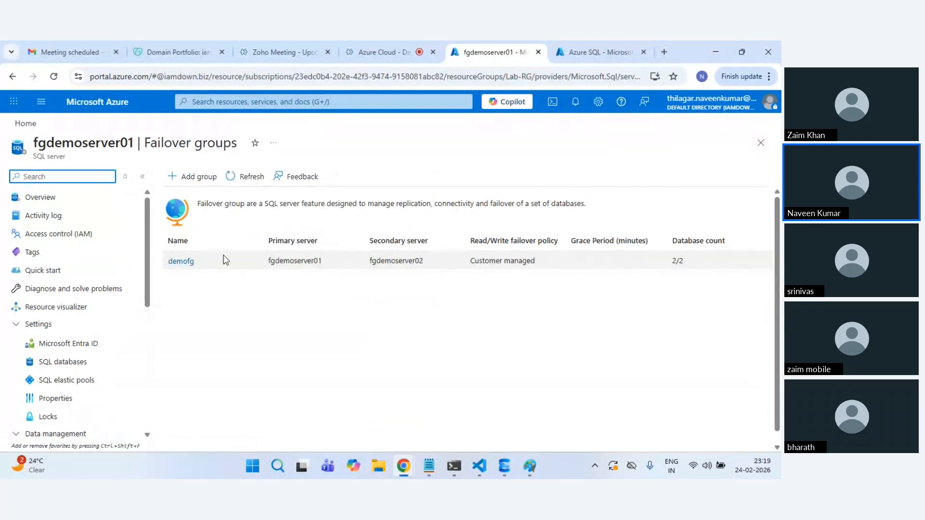
click(186, 261)
scroll(258, 308, down, 4)
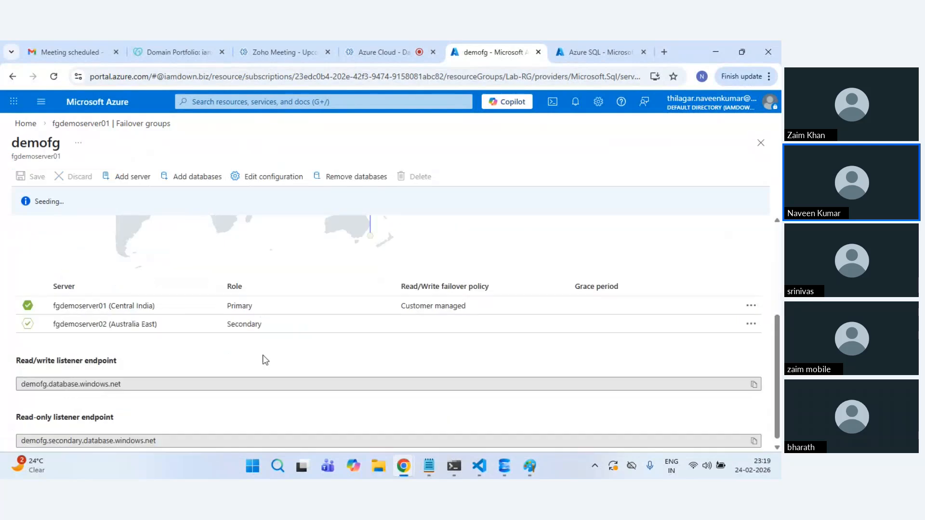
scroll(257, 378, up, 1)
scroll(256, 380, up, 2)
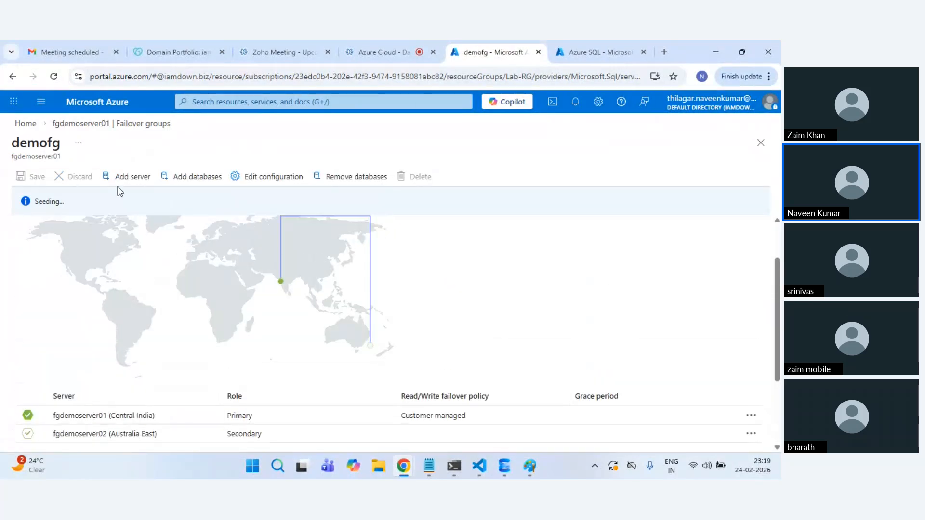
scroll(201, 281, up, 2)
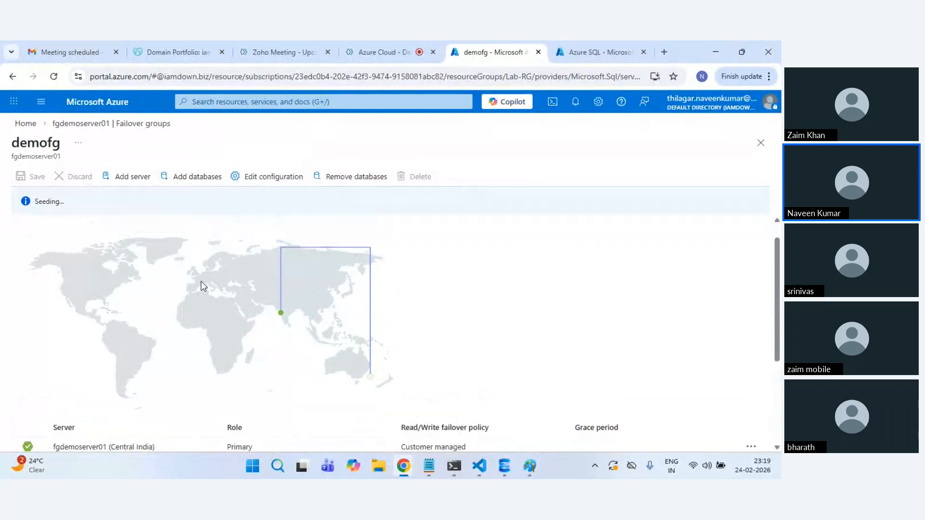
triple_click(66, 201)
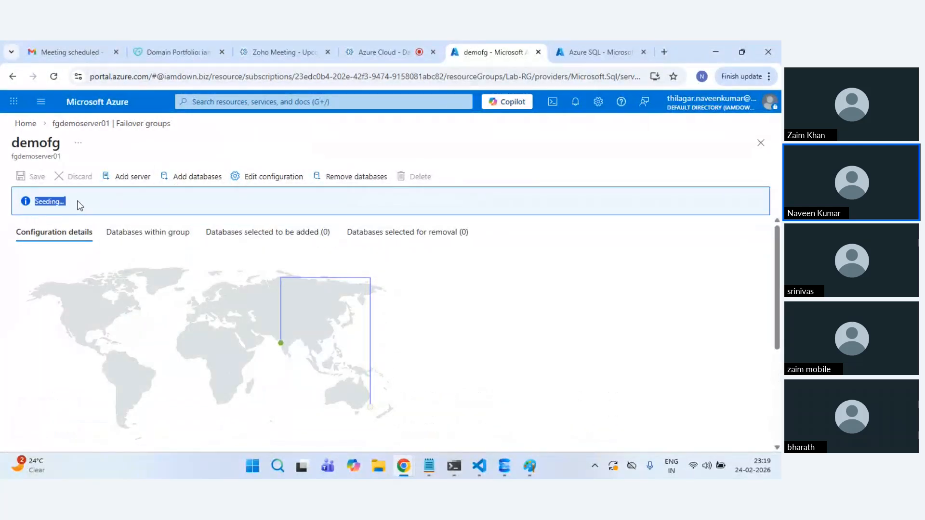
Step: Check the status of db1 and db2 on both servers in demofg and return to the configuration details
click(149, 232)
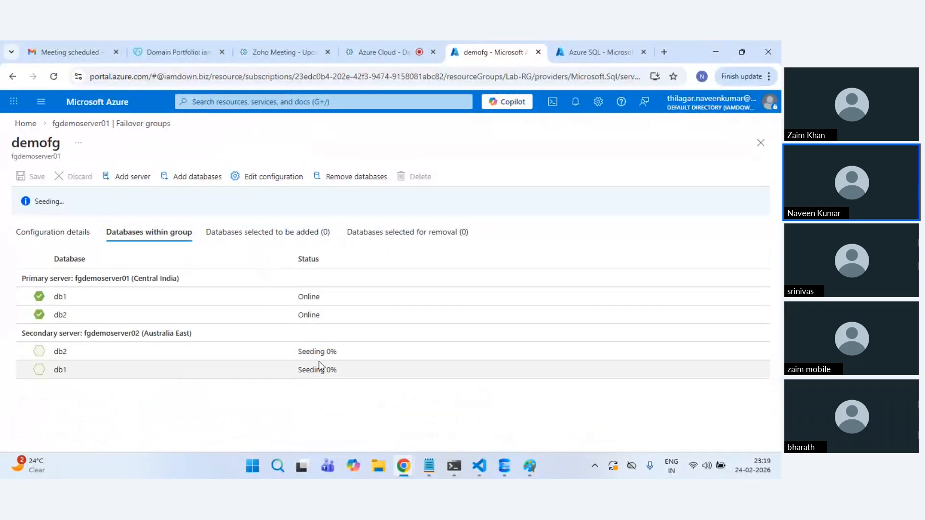
drag(351, 376, 70, 351)
click(70, 352)
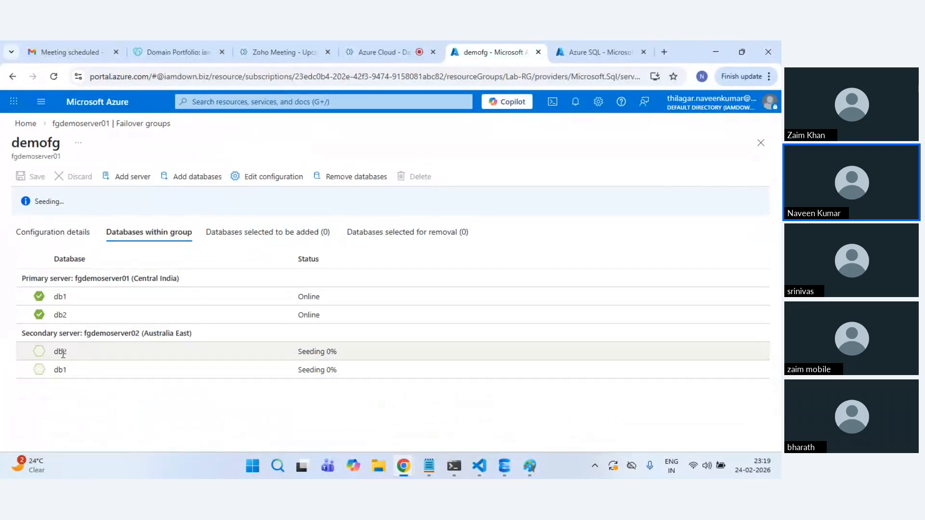
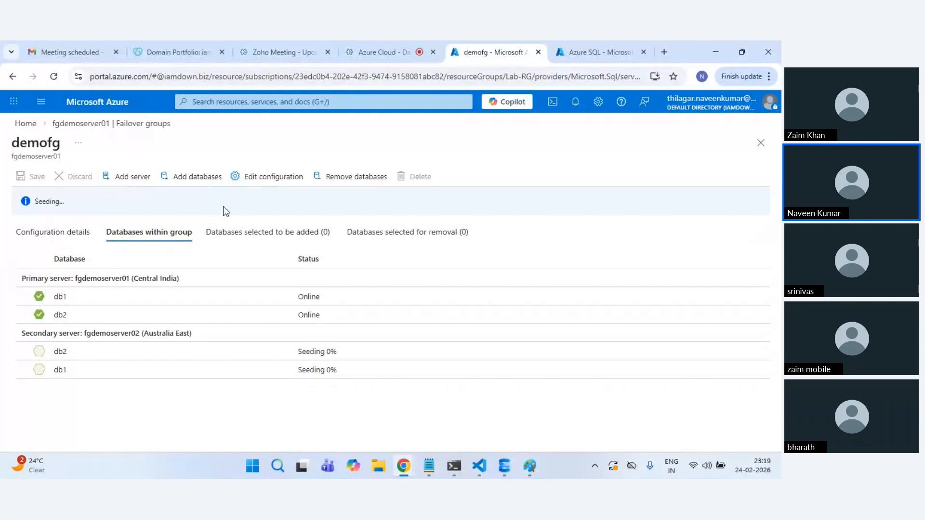
click(70, 233)
scroll(216, 294, down, 4)
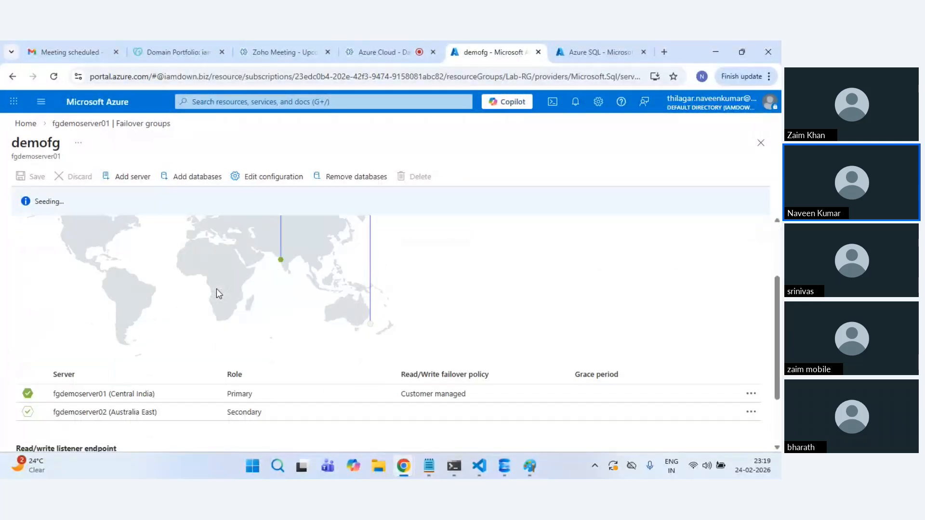
Step: Launch a new blank Paint window with the mspaint command
key(super+r)
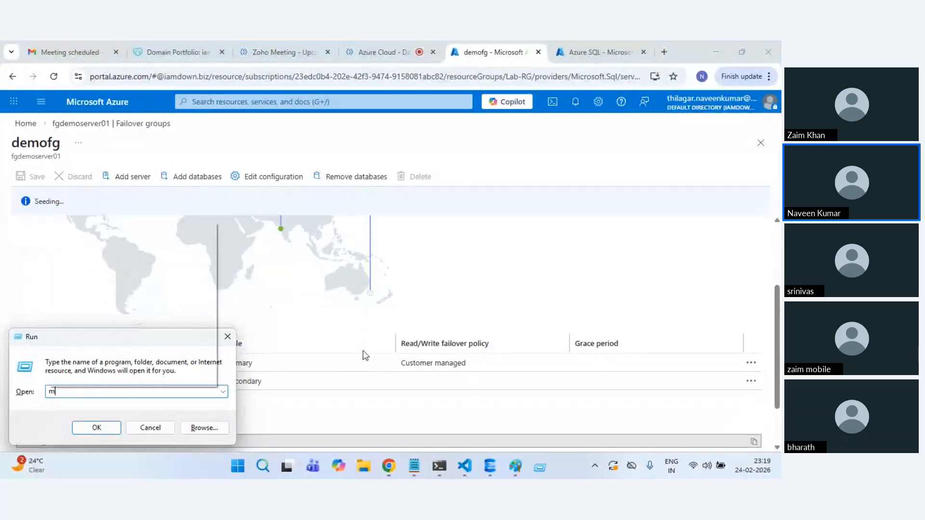
text(mspaint)
key(Return)
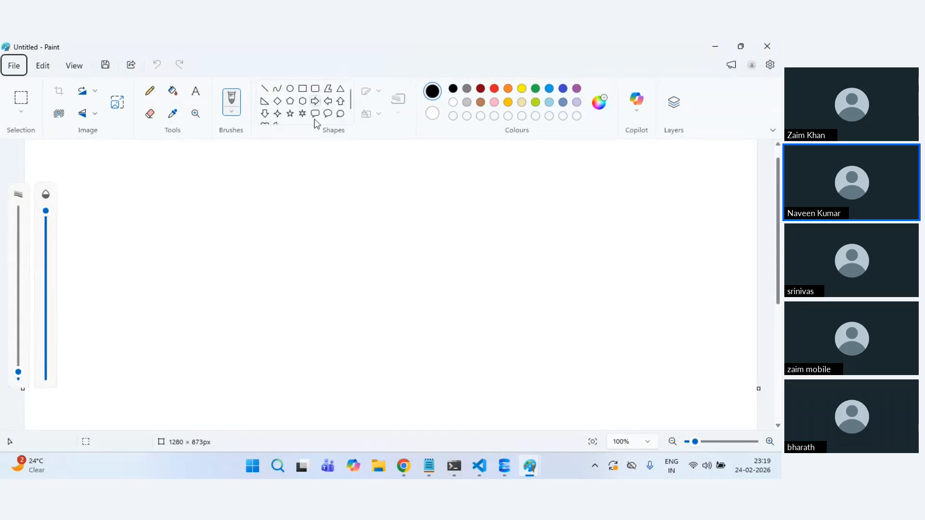
Step: Review the existing Paint diagram of fgdemoserver01, fgdemoserver02 and their regions, and return to the blank Paint canvas
key(alt+Tab)
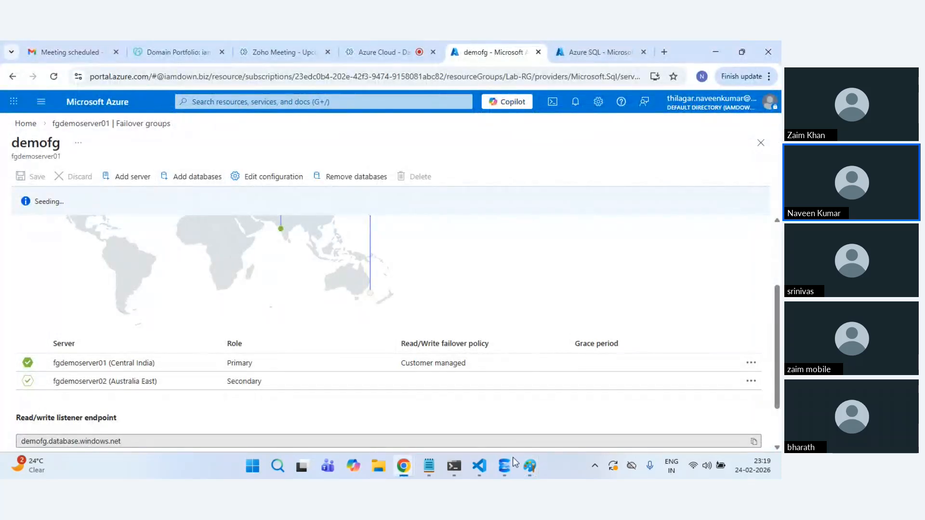
mouse_move(514, 473)
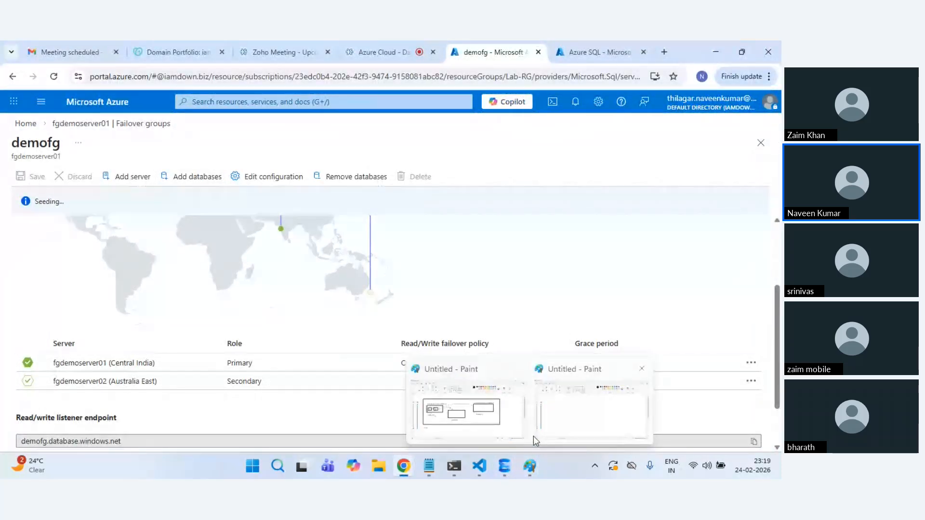
click(482, 419)
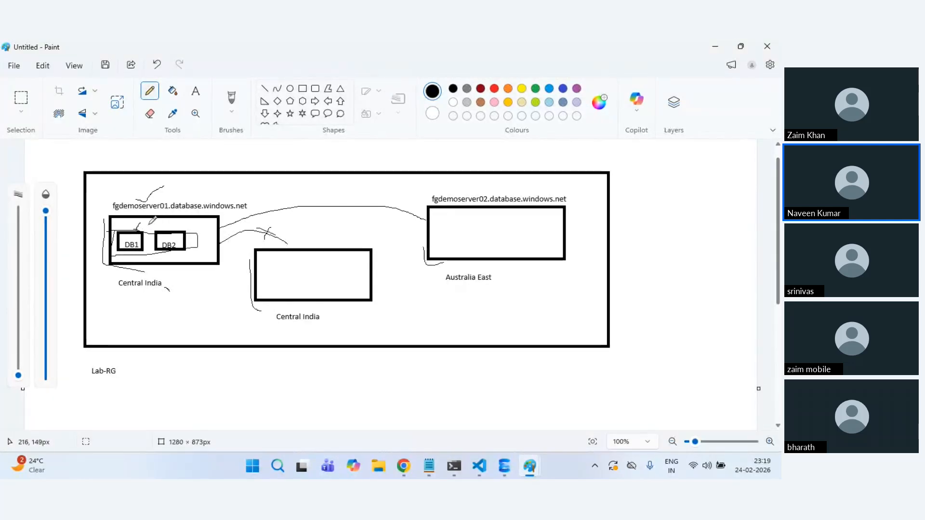
key(alt+Tab)
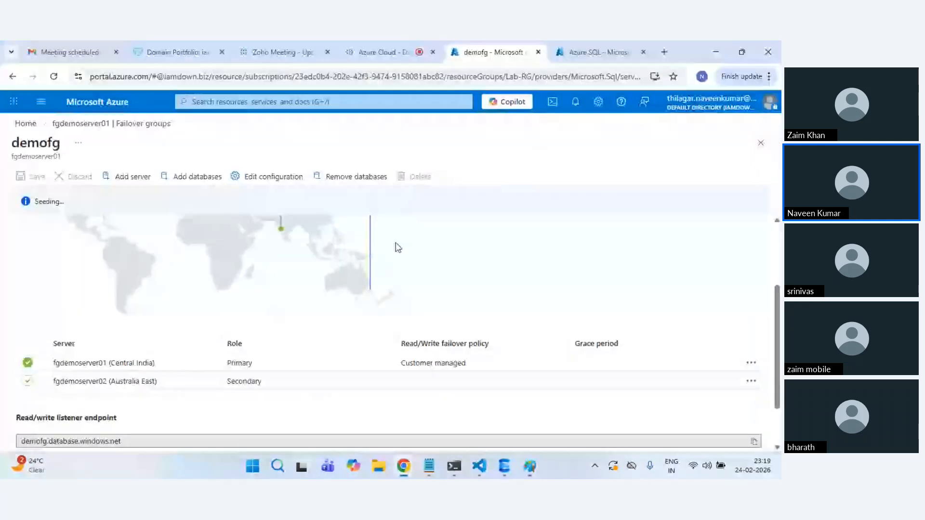
key(alt+Tab)
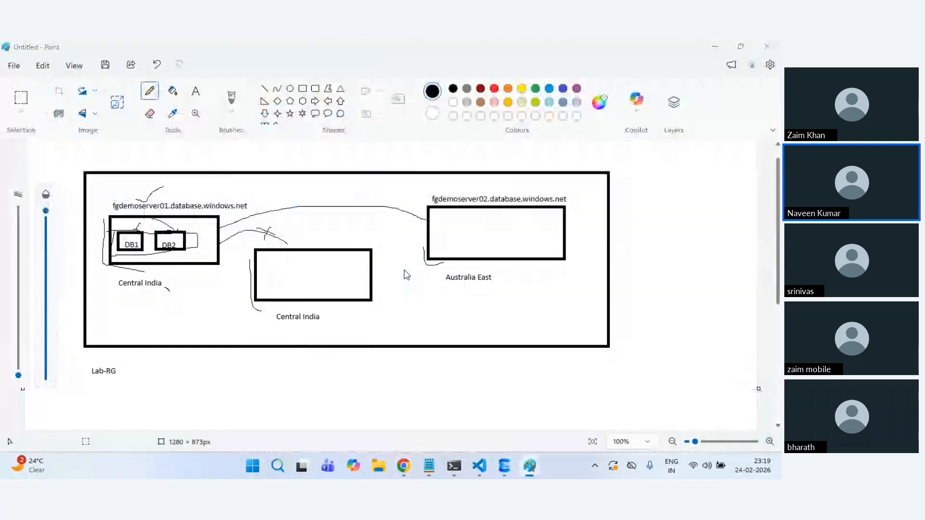
key(alt+Tab)
key(alt+Tab)
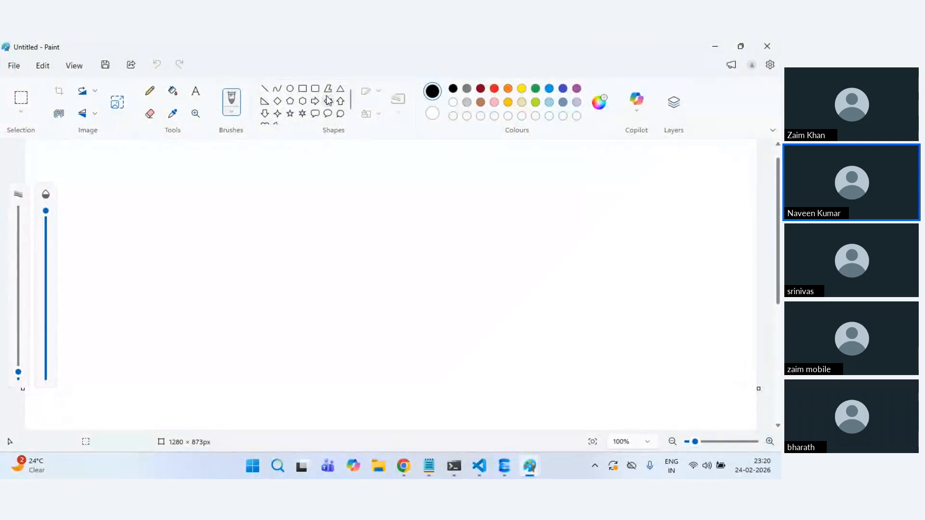
Step: Draw two similar-sized rectangles side by side on the blank Paint canvas to represent the two servers
click(303, 89)
key(alt+Tab)
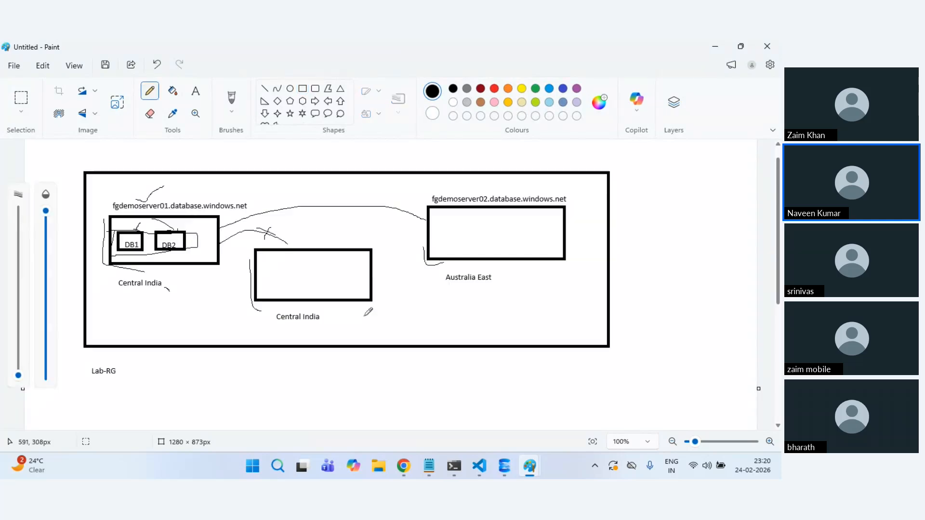
key(alt+Tab)
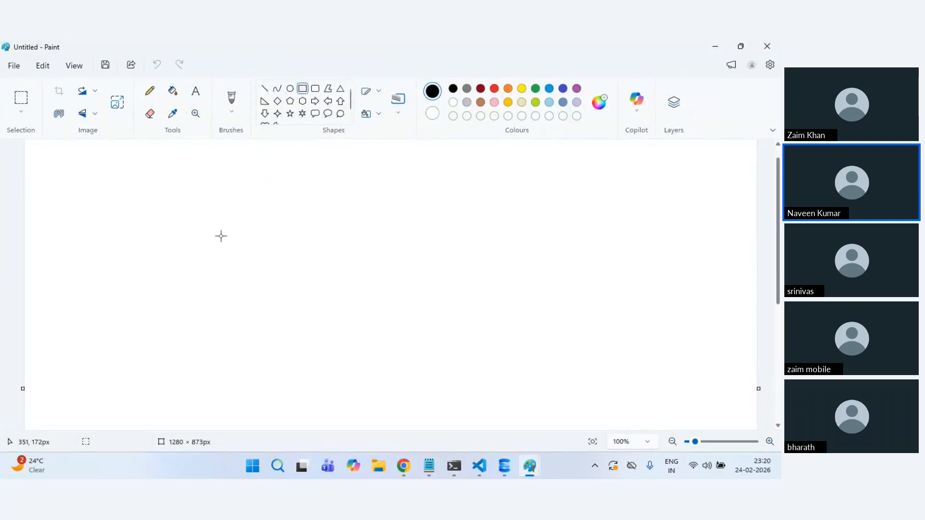
drag(206, 236, 388, 317)
click(490, 309)
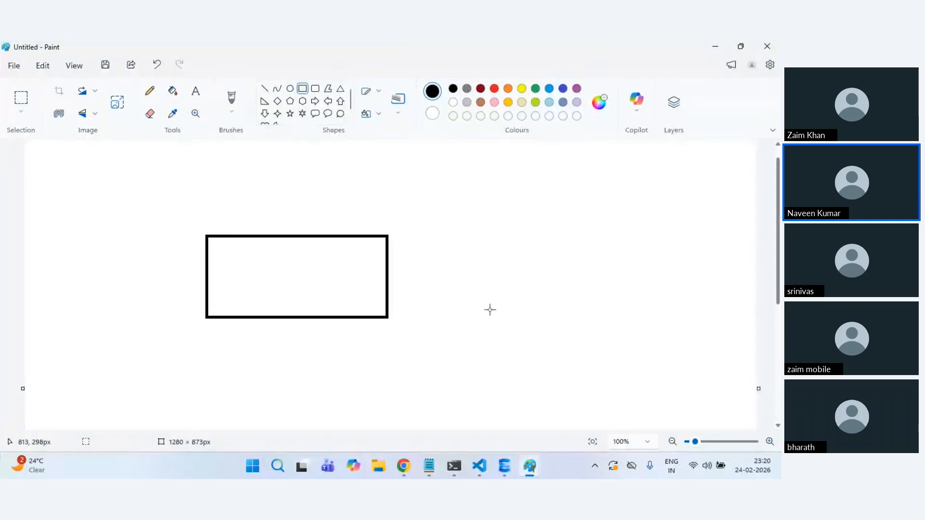
drag(440, 235, 657, 318)
click(568, 366)
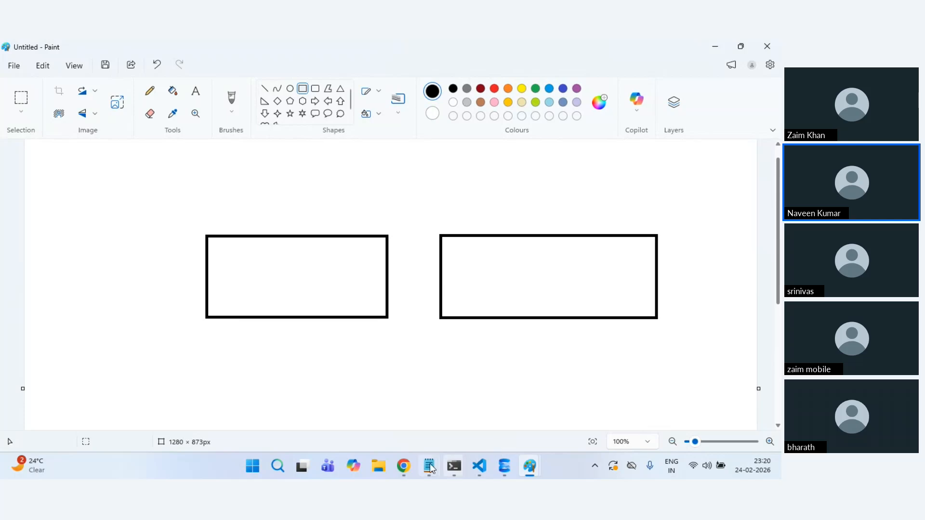
Step: Switch to the Azure portal, open the fgdemoserver01 overview from demofg, and copy its full server name
mouse_move(404, 466)
click(319, 406)
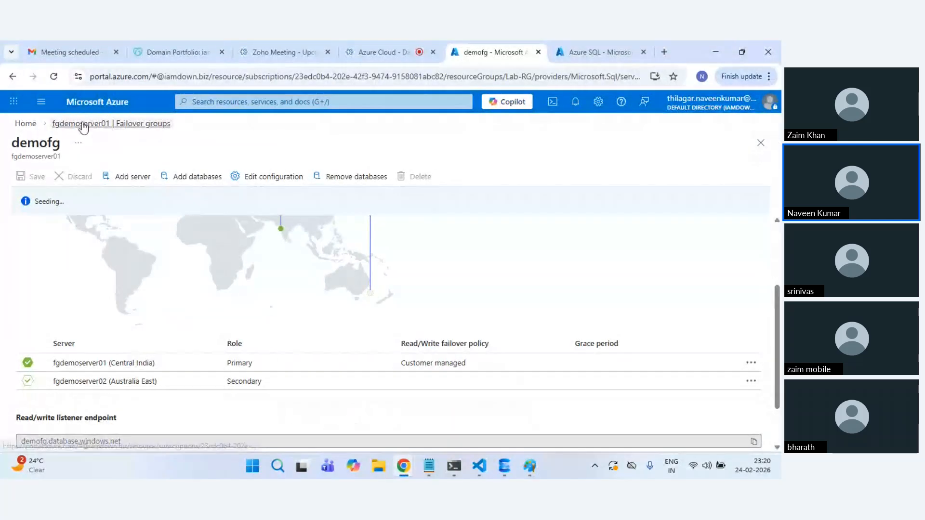
click(83, 123)
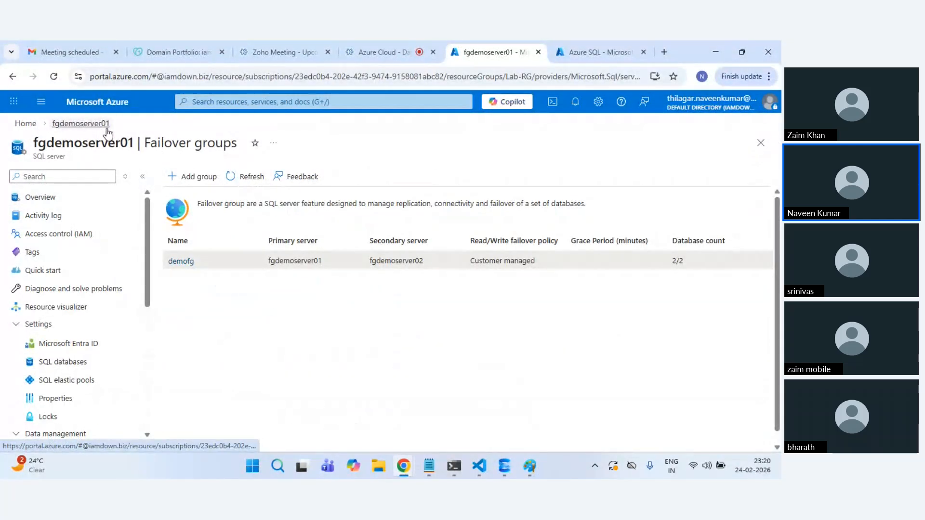
click(49, 202)
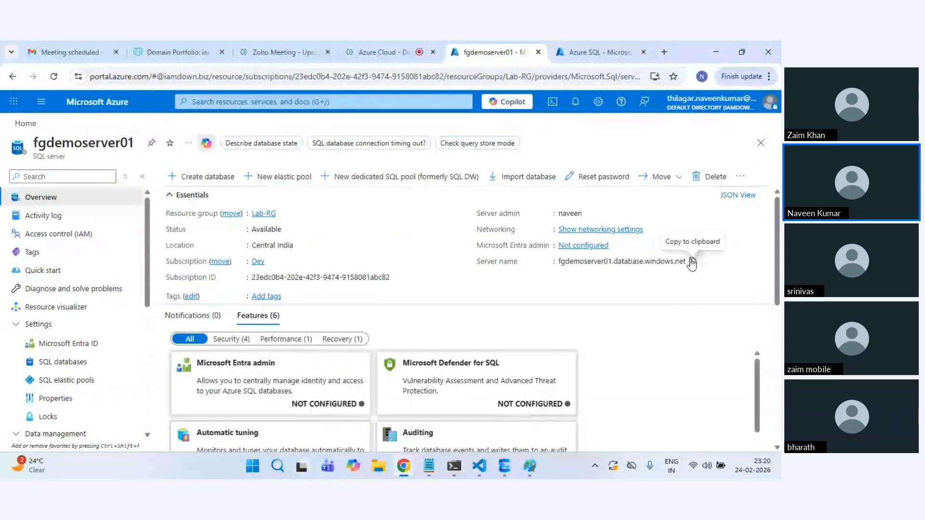
Step: Back in Paint, label the first rectangle "fgdemoserver01.database.windows.net" in bold on one line near its upper edge
key(alt+Tab)
click(195, 90)
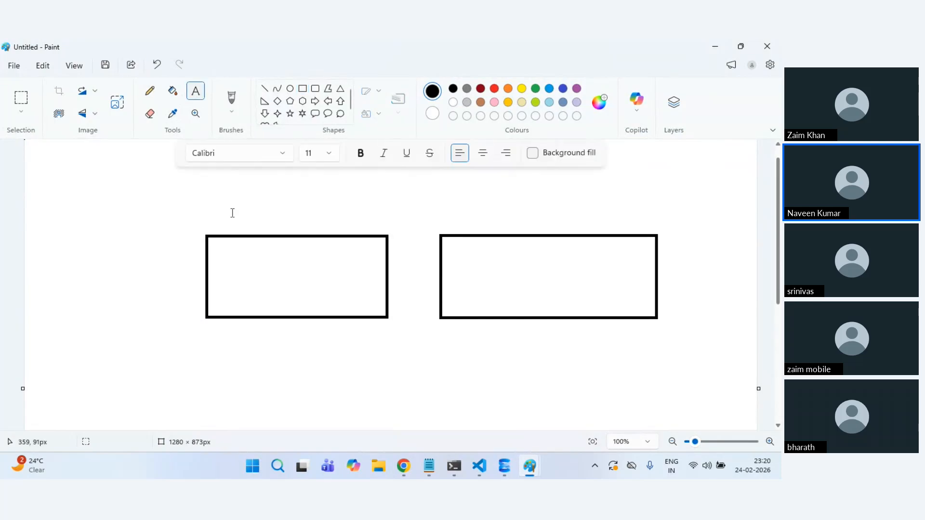
click(212, 247)
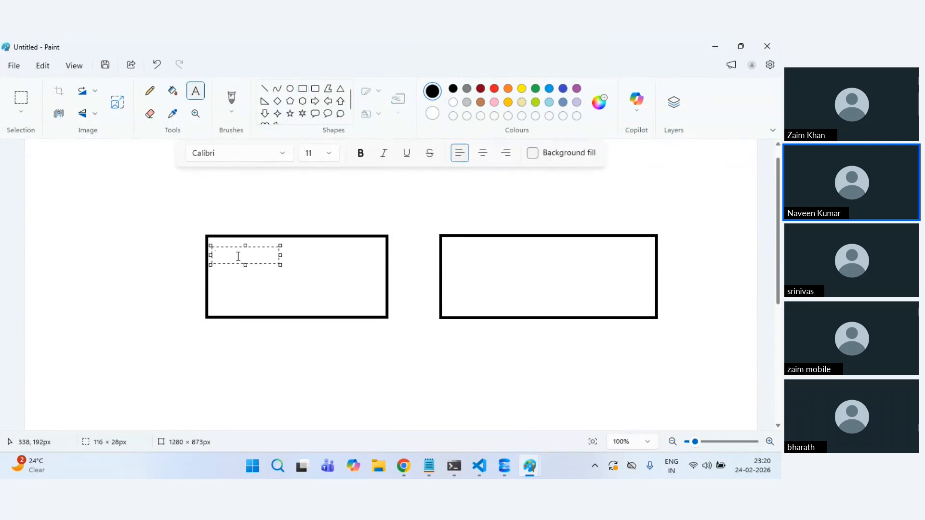
text(fgdemoserver01.database.windows.net)
drag(281, 266, 380, 248)
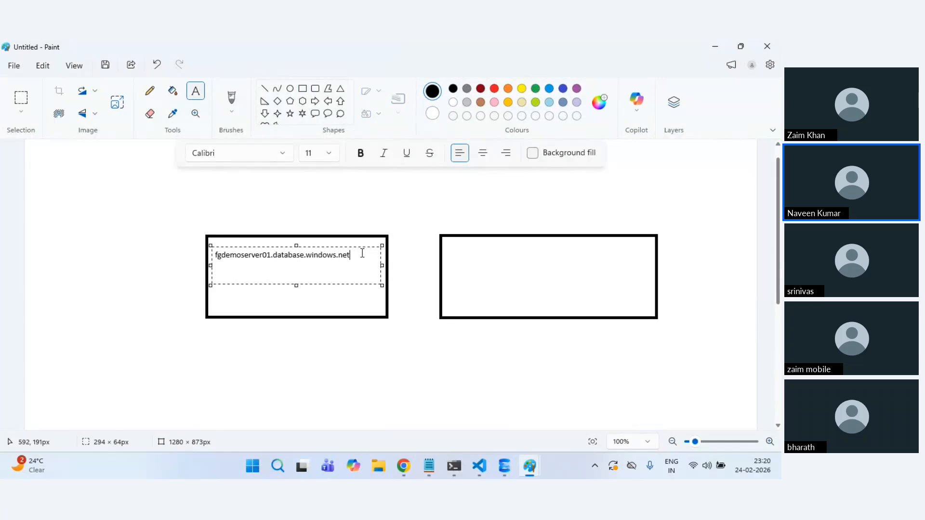
key(ctrl+b)
Step: Add the database names DB1 and DB2 on separate lines below the fgdemoserver01 label
click(219, 302)
click(218, 299)
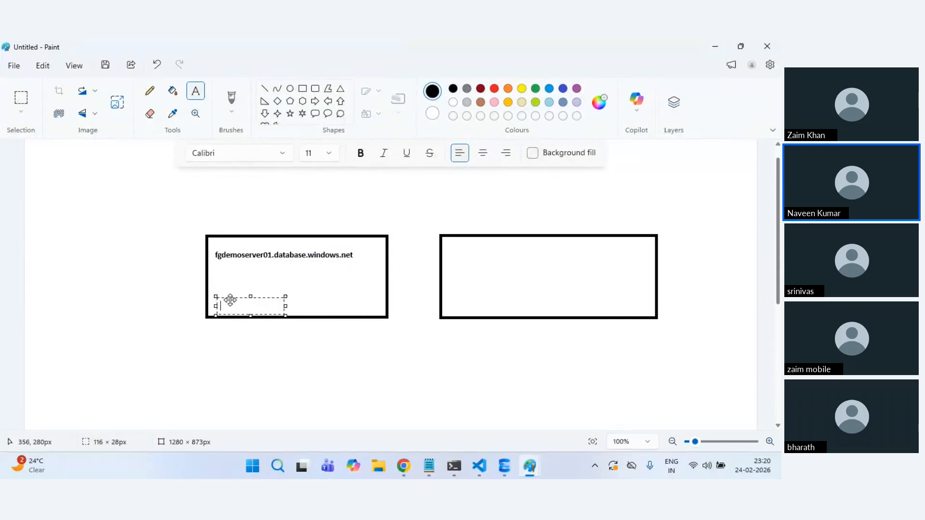
drag(230, 299, 228, 276)
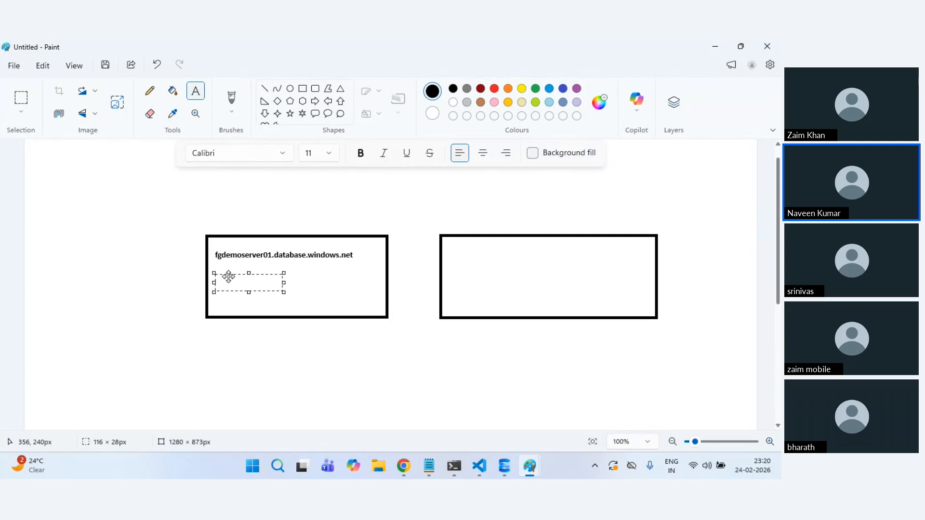
text(DB1)
key(Return)
text(DB)
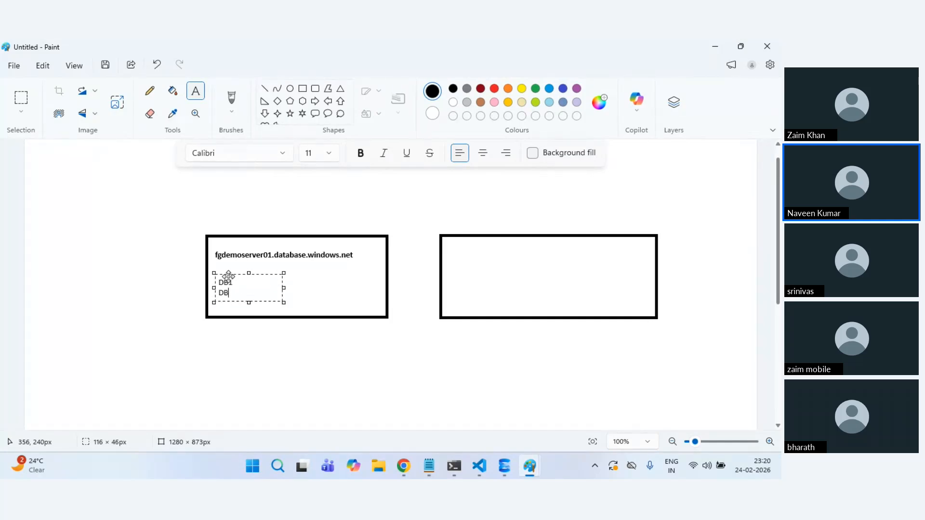
text(2)
click(297, 382)
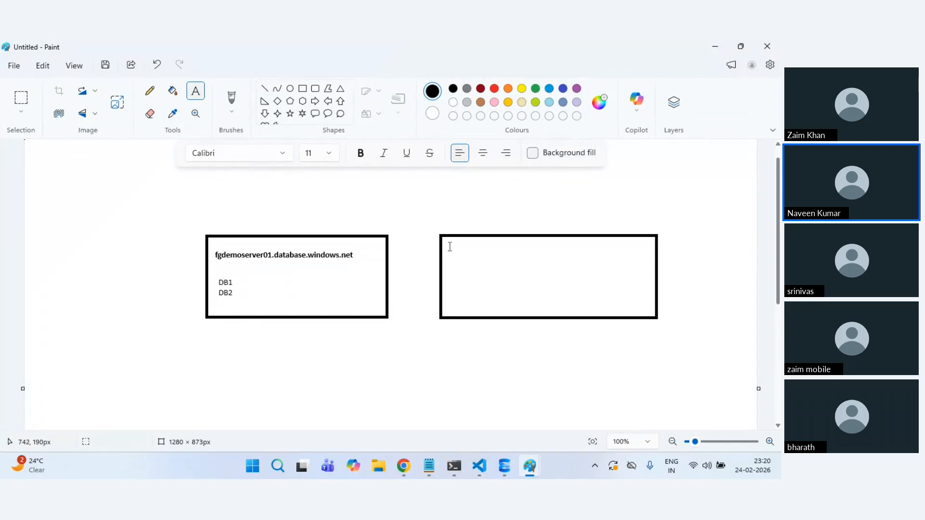
Step: Label the second rectangle "fgdemoserver02.database.windows.net" in bold near its upper edge
click(449, 247)
text(fgdemoserver01.database.windows.net)
drag(517, 246, 616, 246)
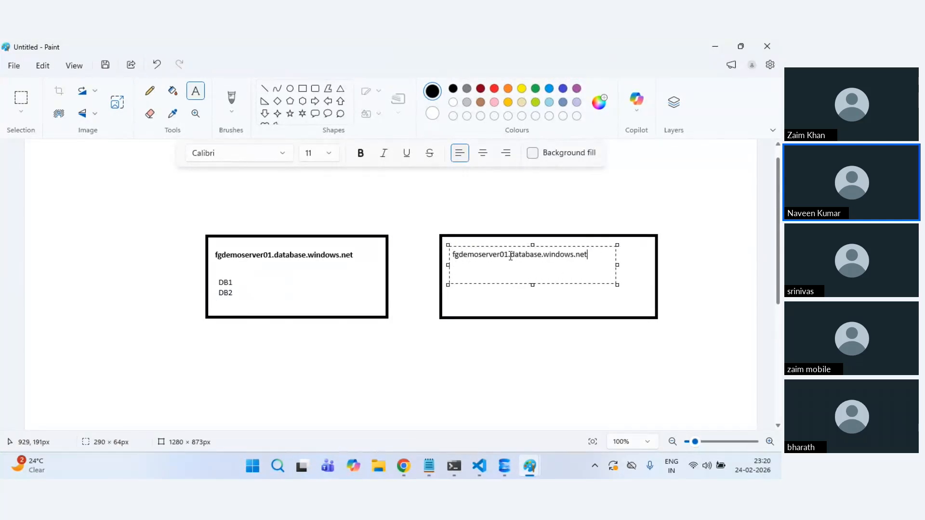
key(BackSpace)
text(2)
key(ctrl+a)
key(ctrl+b)
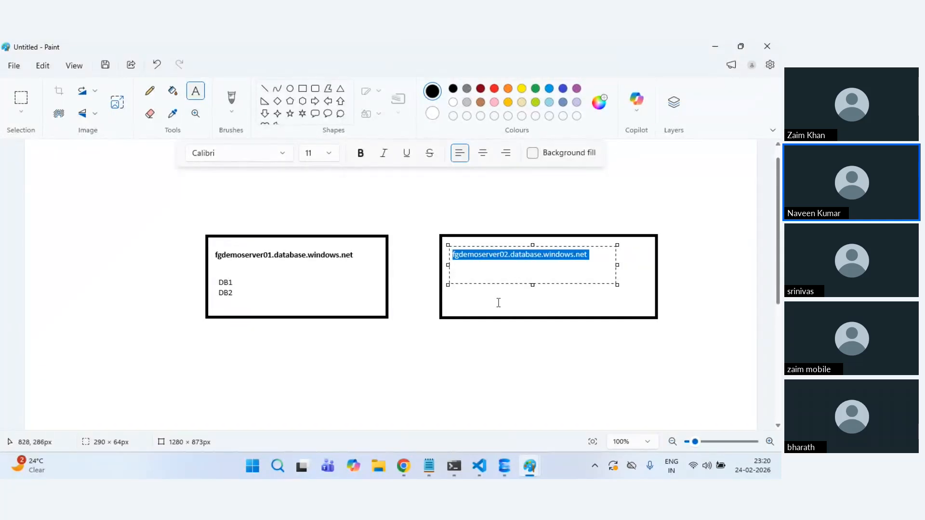
Step: Add the database names DB1 and DB2 on separate lines below the fgdemoserver02 label
click(454, 288)
click(451, 281)
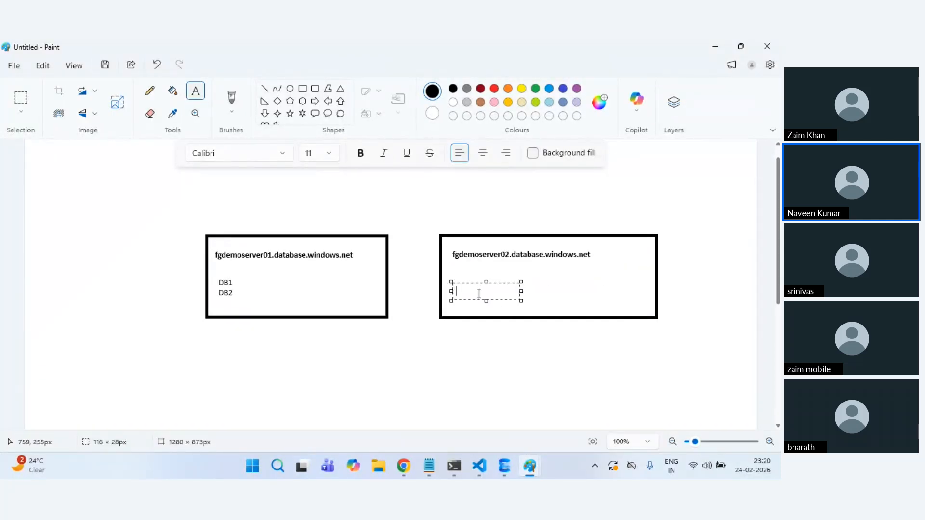
text(DB1)
key(Return)
text(DB2)
click(513, 345)
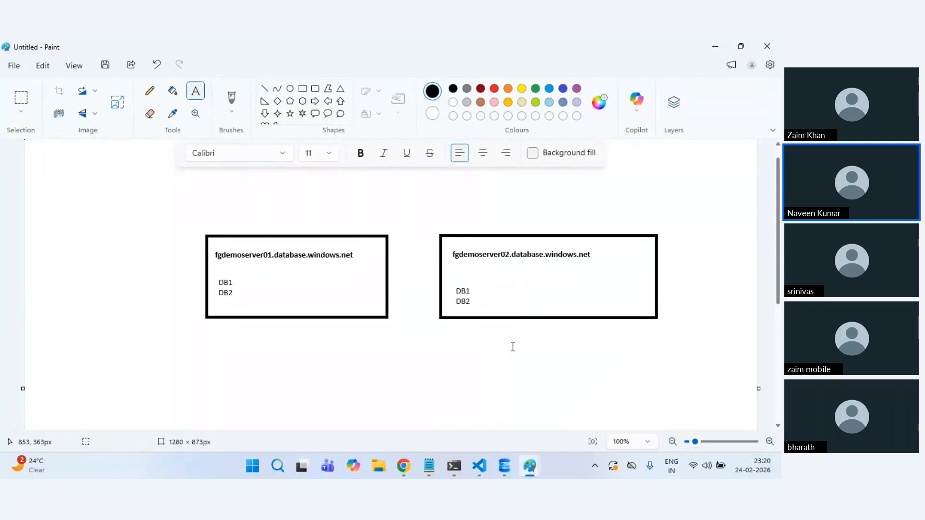
Step: Draw a client rectangle below and to the left of the server boxes and label it "SSMS" above its upper edge
click(302, 89)
scroll(407, 334, down, 2)
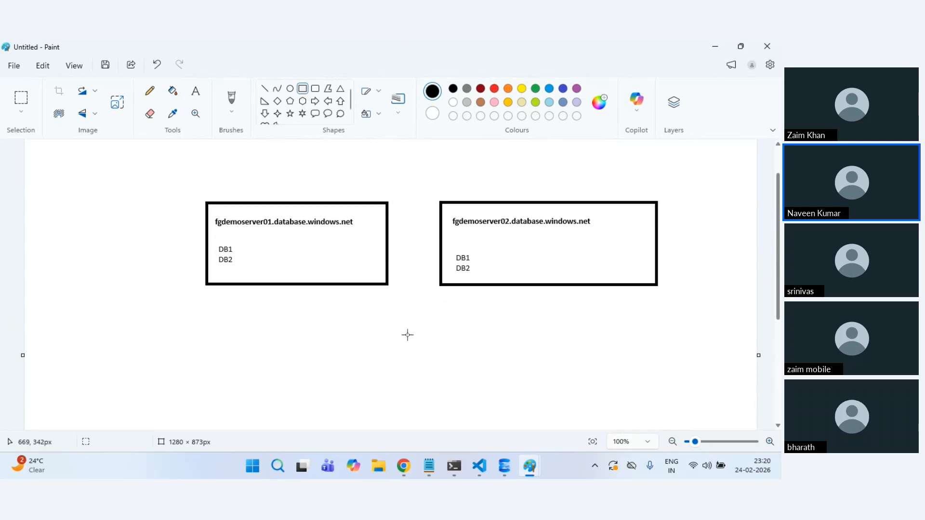
drag(49, 317, 174, 419)
click(215, 382)
click(195, 93)
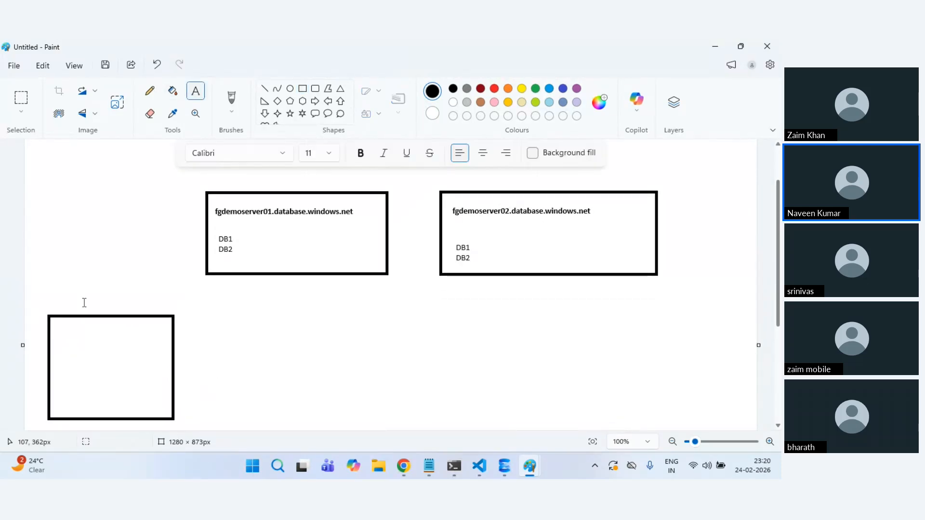
drag(53, 297, 124, 316)
text(SSMS)
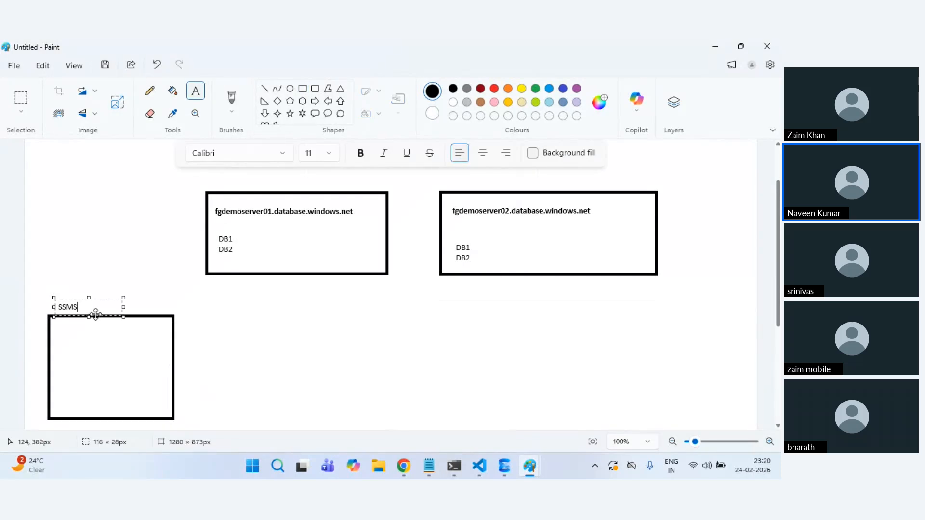
click(164, 342)
Step: Pencil a tick beside DB1 in the fgdemoserver01 box and a connector arrow from the SSMS box to that server's name
click(149, 90)
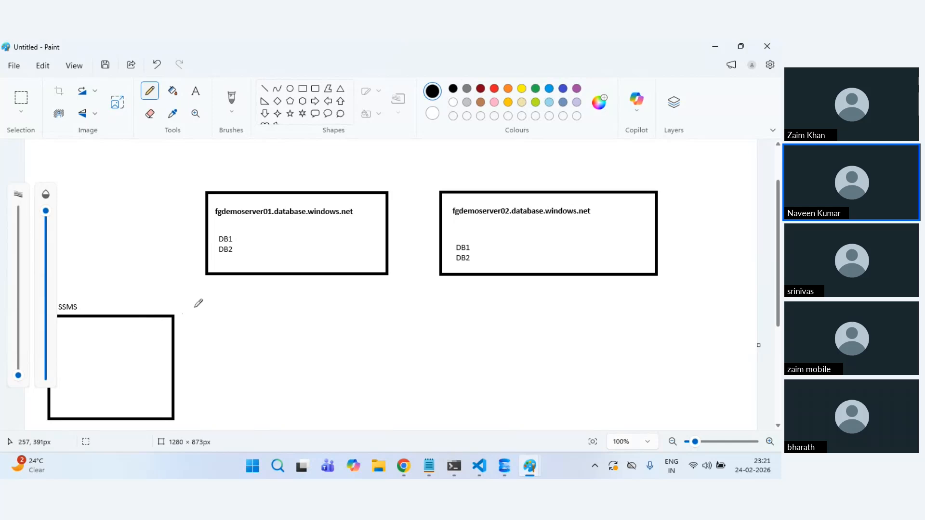
drag(234, 239, 241, 240)
mouse_move(152, 327)
mouse_down()
mouse_move(197, 230)
mouse_move(213, 217)
mouse_up()
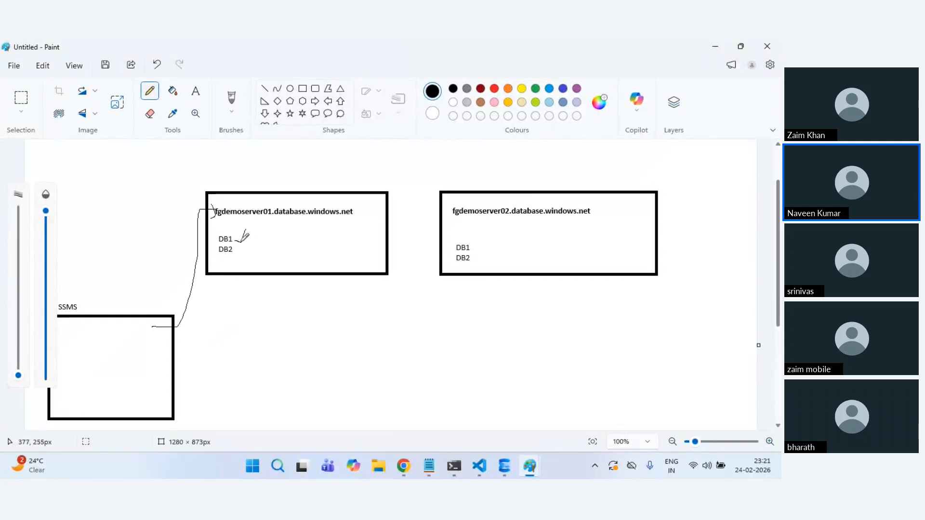
Step: Draw a wide rectangle spanning both server boxes that encloses DB1 and DB2 on each as the failover group
scroll(319, 309, up, 2)
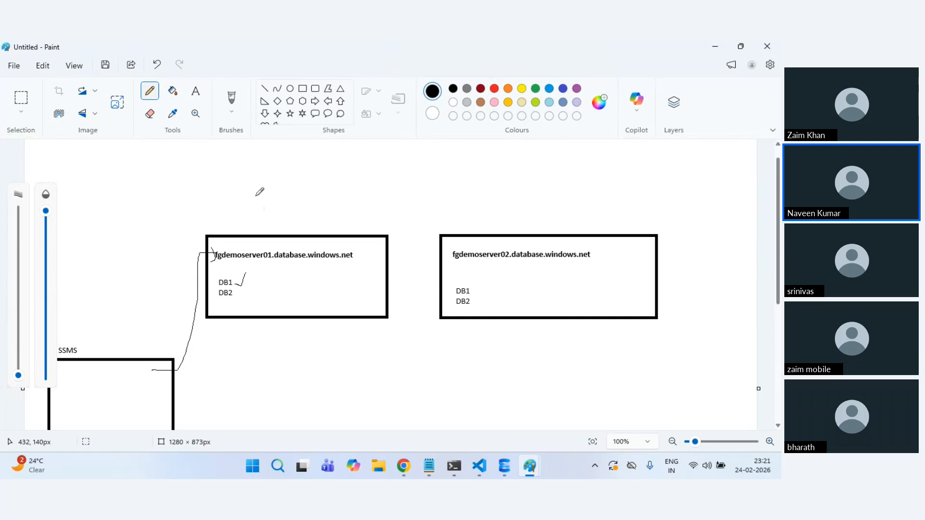
click(303, 89)
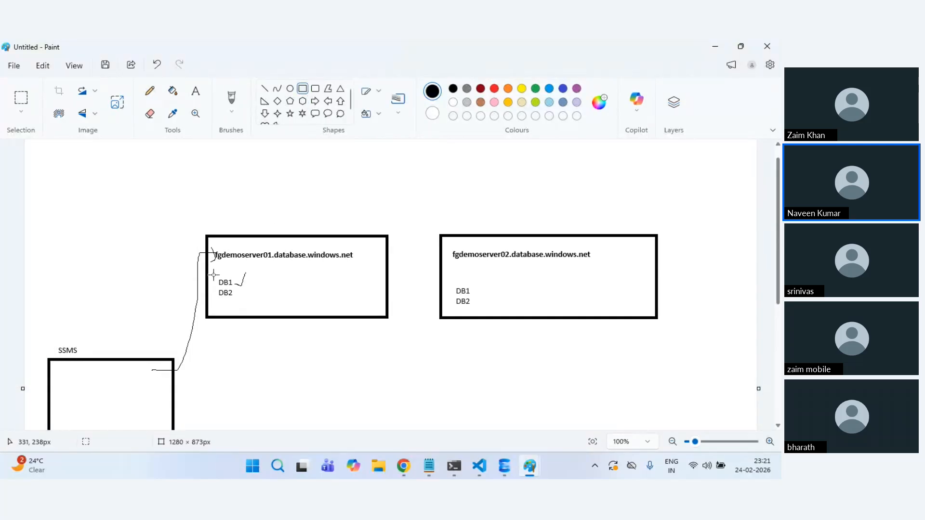
drag(213, 274, 478, 309)
click(435, 386)
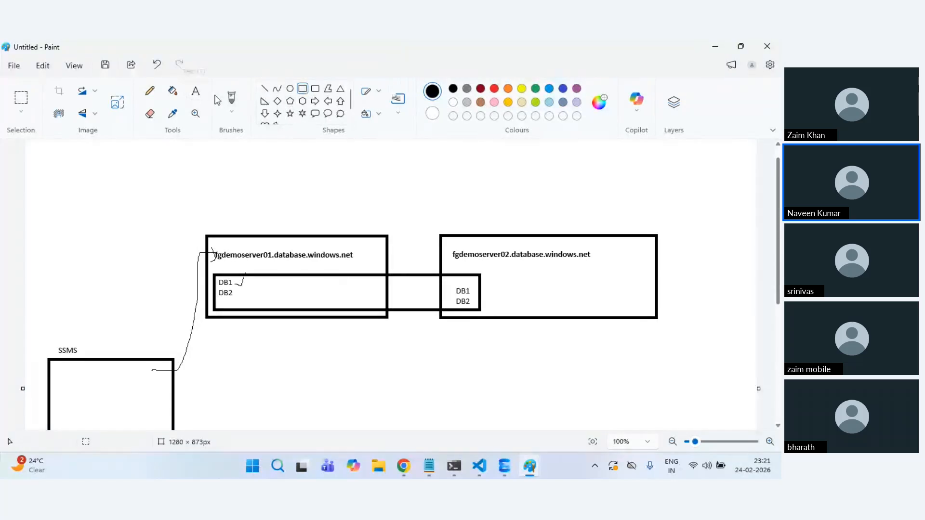
Step: Draw a rectangle of about 345 × 90 px below the failover group box and link the two with a pencilled arrow
click(195, 91)
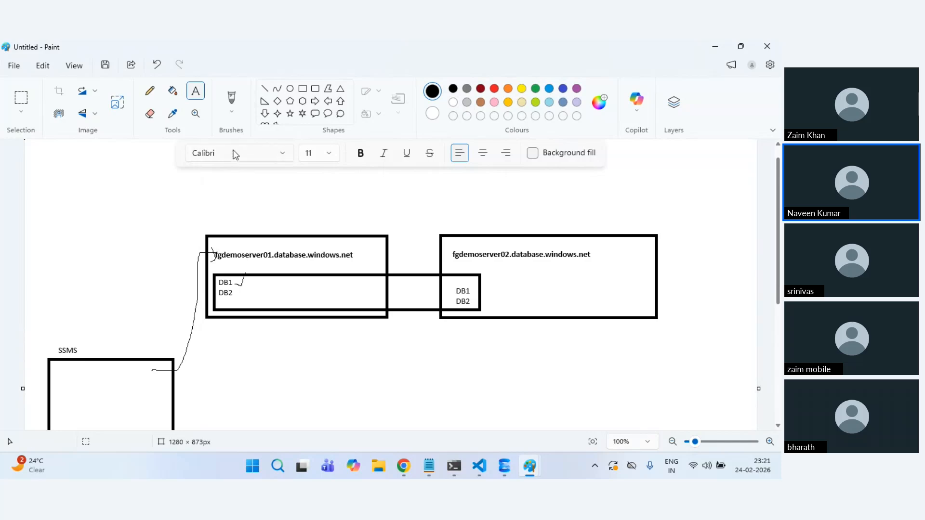
click(303, 88)
mouse_move(296, 338)
mouse_down()
mouse_move(427, 390)
mouse_move(495, 389)
mouse_up()
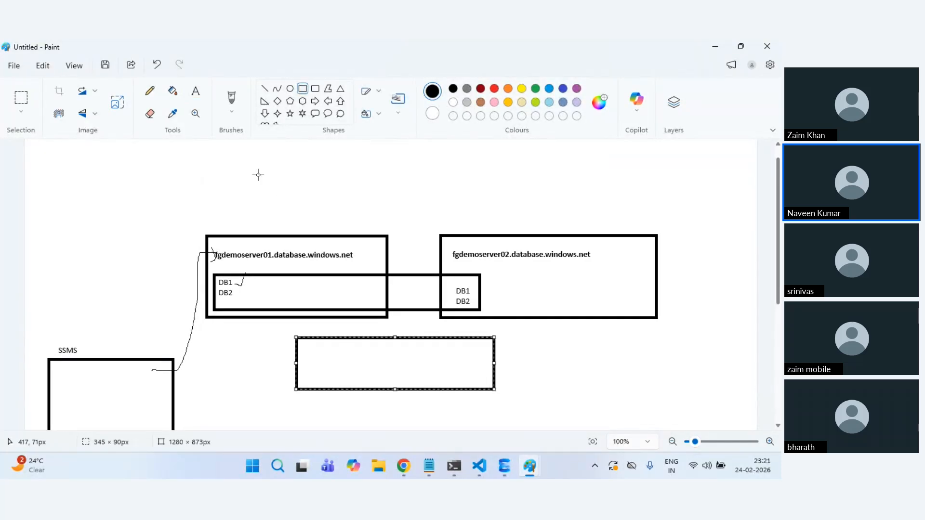
click(150, 90)
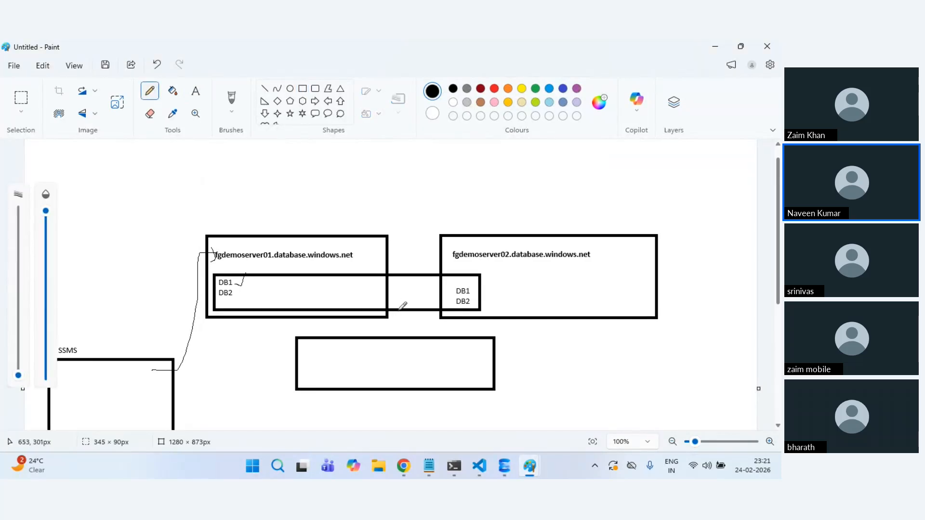
drag(400, 310, 405, 333)
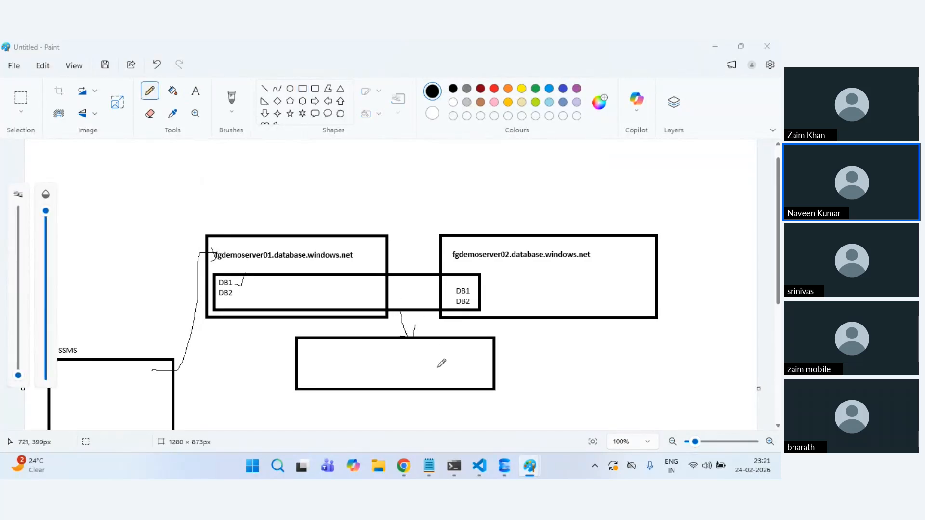
Step: In the Azure portal, open the demofg failover group of fgdemoserver01 and copy its read/write listener endpoint
key(alt+Tab)
scroll(72, 364, down, 3)
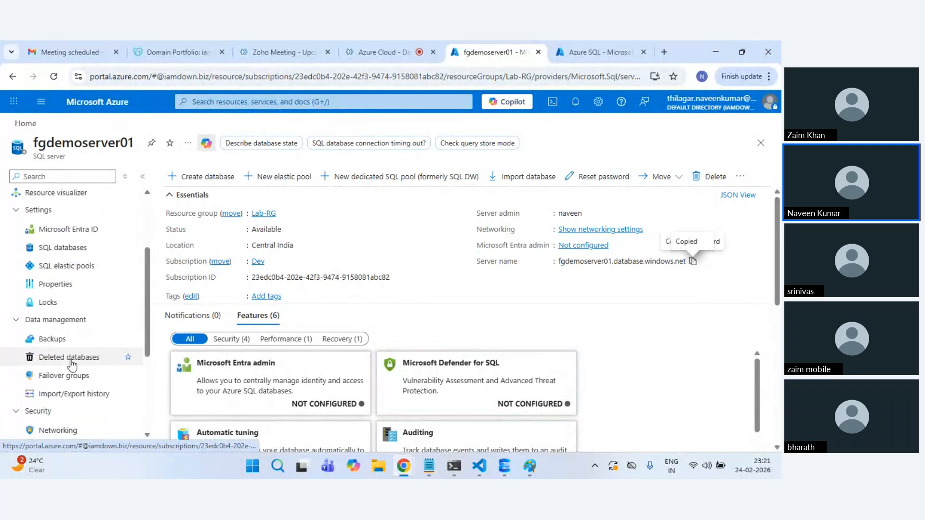
click(68, 375)
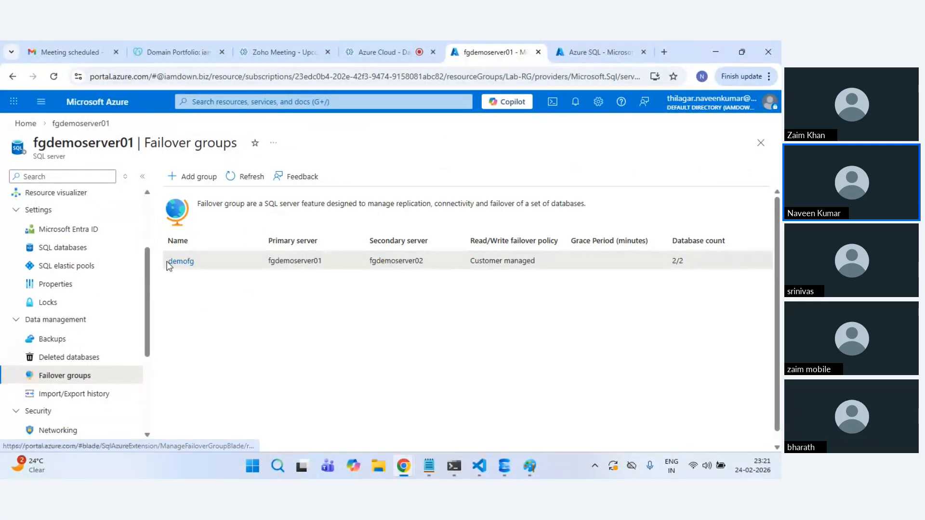
click(181, 261)
scroll(213, 275, down, 3)
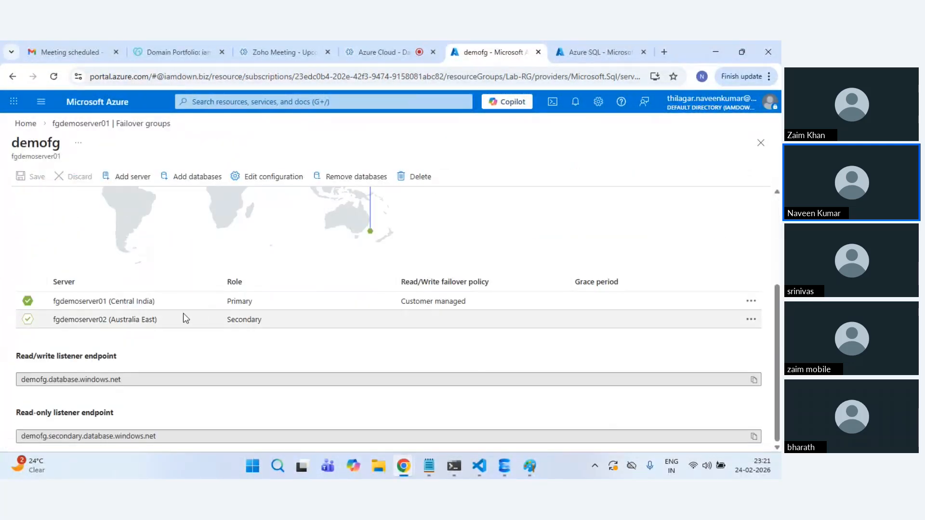
click(76, 379)
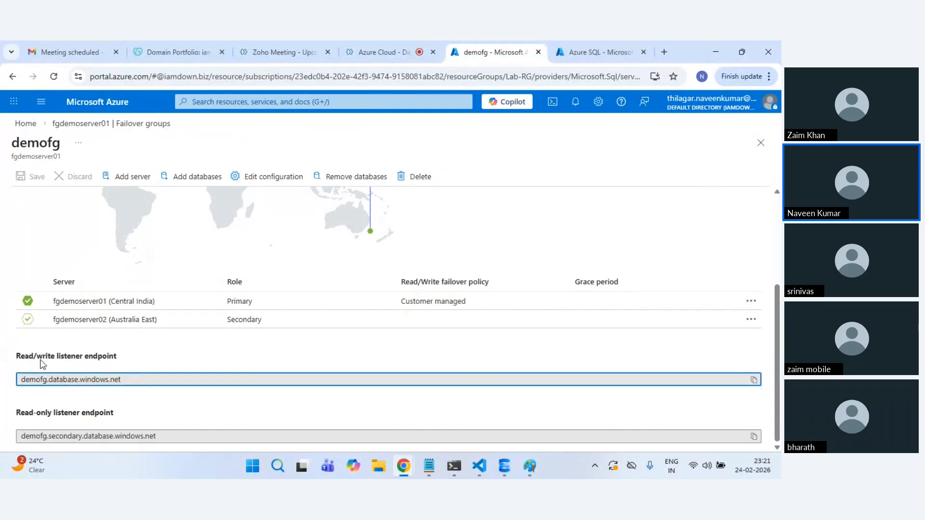
click(754, 380)
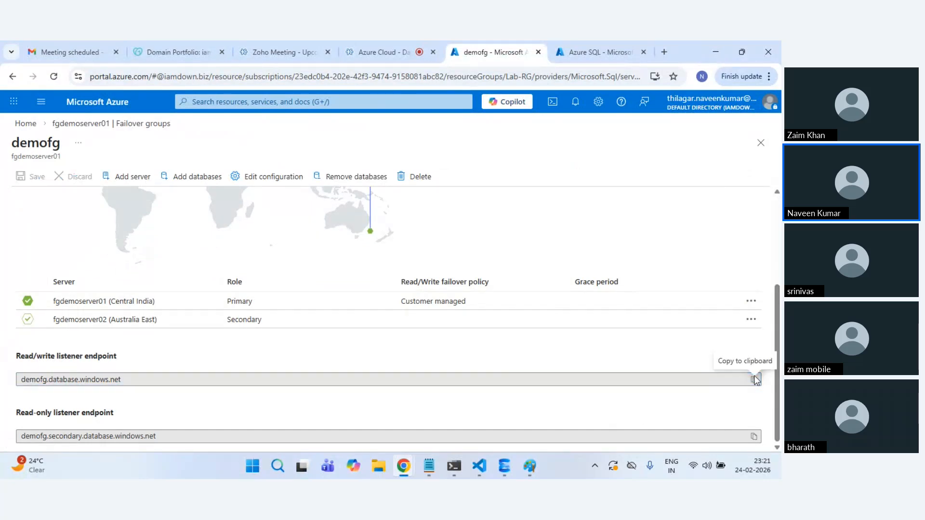
Step: Back in Paint, write "r/w -> demofg.database.windows.net" inside the box below the failover group, with the endpoint in bold
key(alt+Tab)
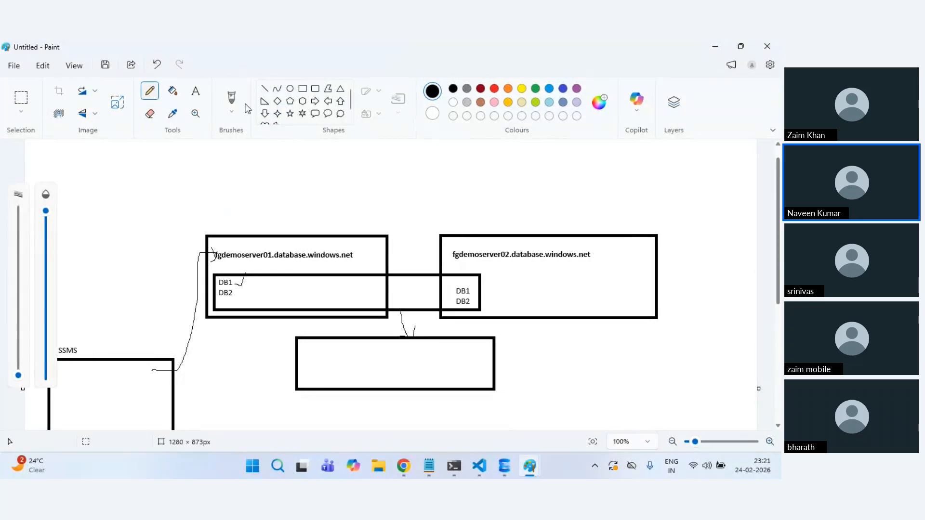
click(195, 92)
click(302, 342)
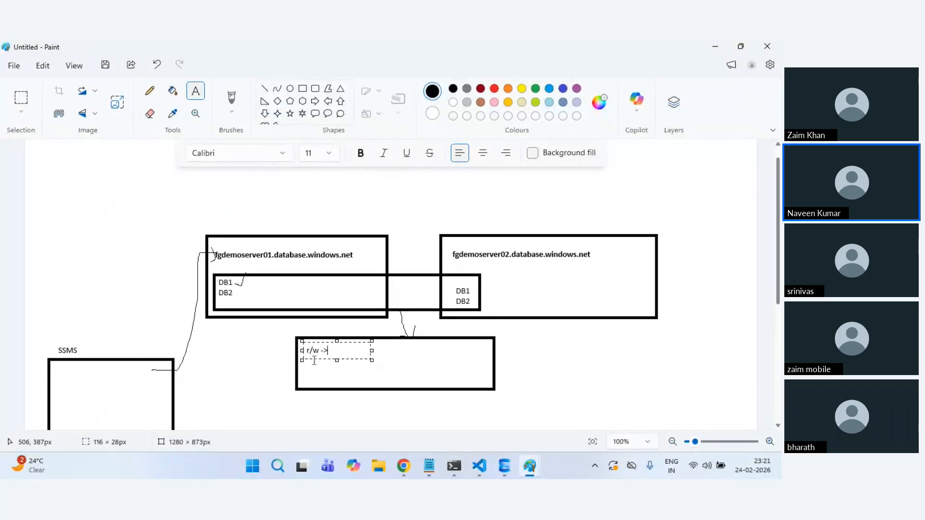
text(r/w ->)
key(ctrl+v)
drag(372, 360, 332, 356)
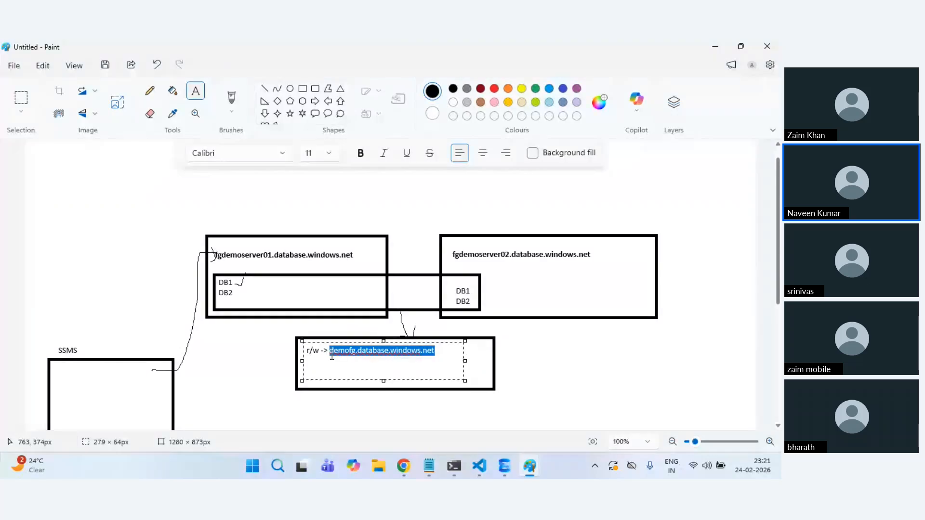
key(ctrl+b)
click(577, 374)
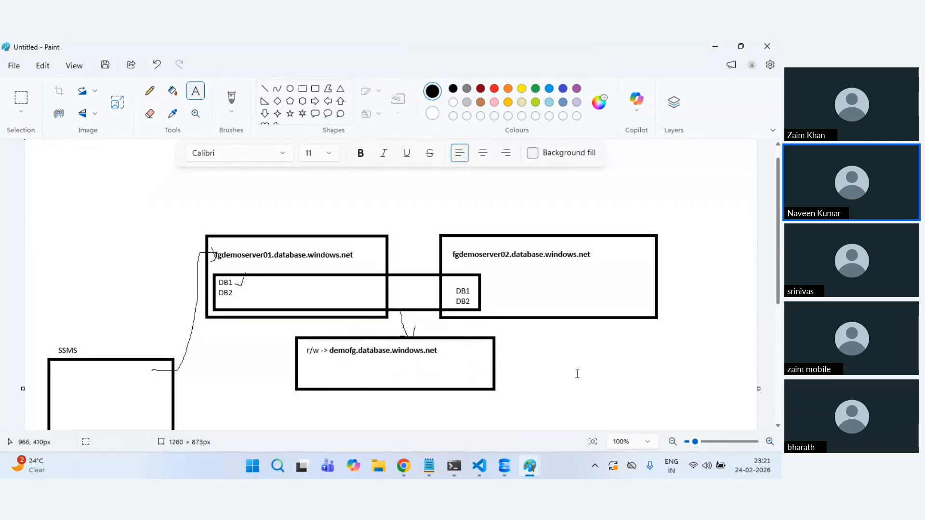
Step: Copy the demofg read-only listener endpoint from the Azure portal and return to Paint
key(alt+Tab)
click(754, 437)
key(alt+Tab)
Step: Write "r/o -> demofg.secondary.database.windows.net" on one line below the r/w entry in the listener box, with the endpoint in bold
click(302, 375)
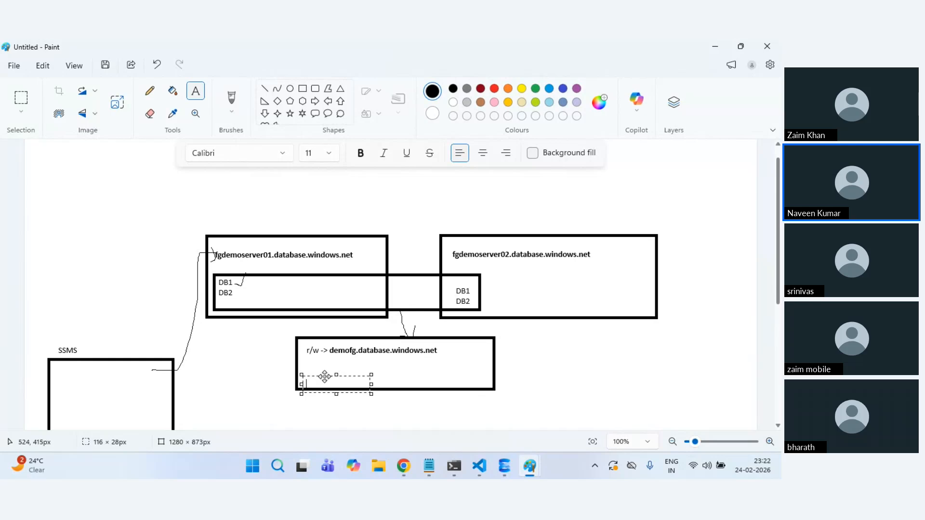
drag(325, 376, 326, 370)
text(r/)
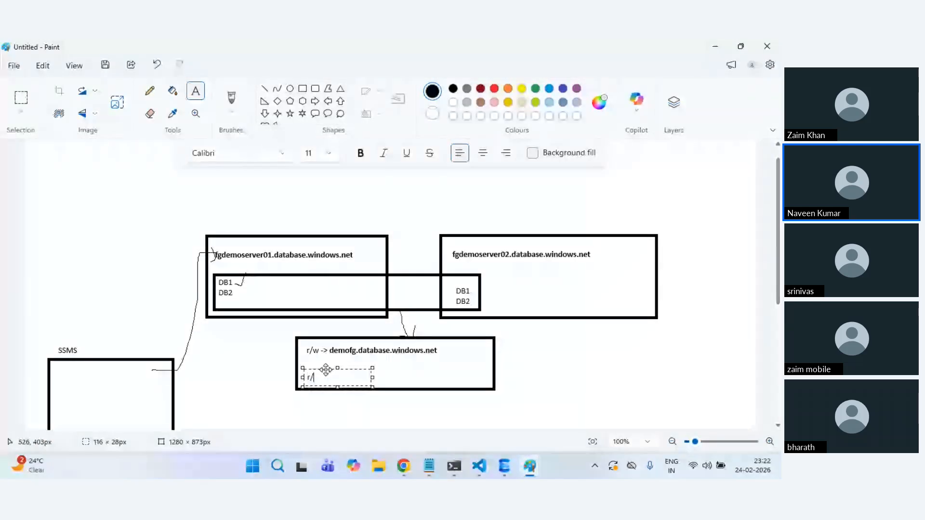
text(o ->)
key(ctrl+v)
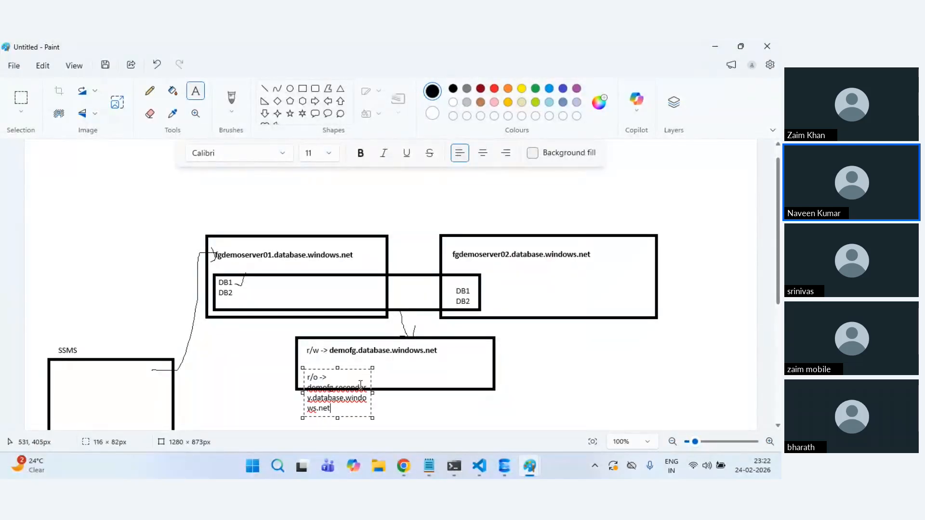
drag(373, 389, 346, 377)
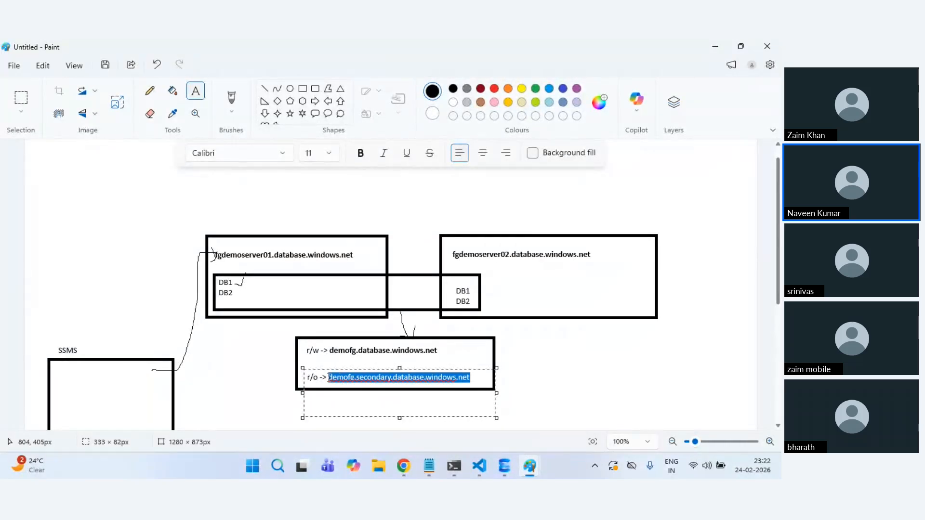
key(ctrl+b)
click(590, 371)
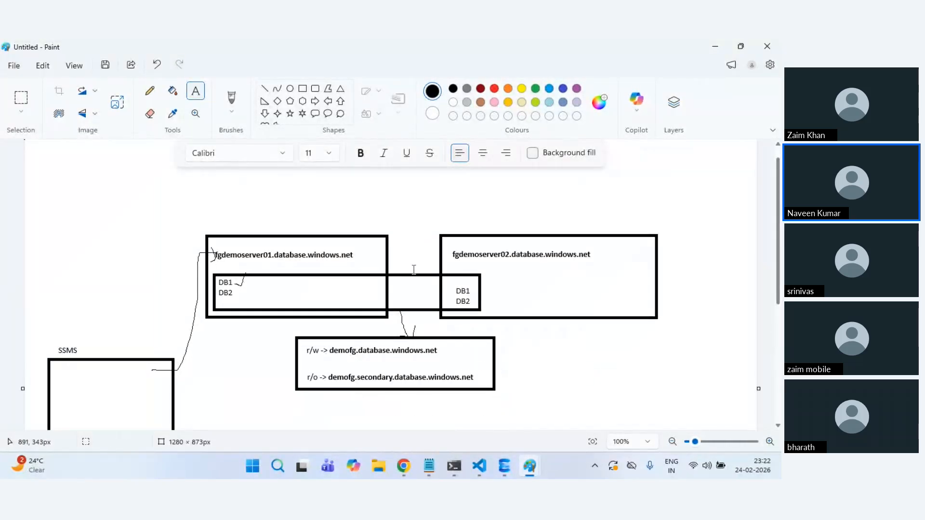
Step: Label the fgdemoserver01 box "Primary" under its server name and the fgdemoserver02 box "Secondary" beside its databases
click(150, 91)
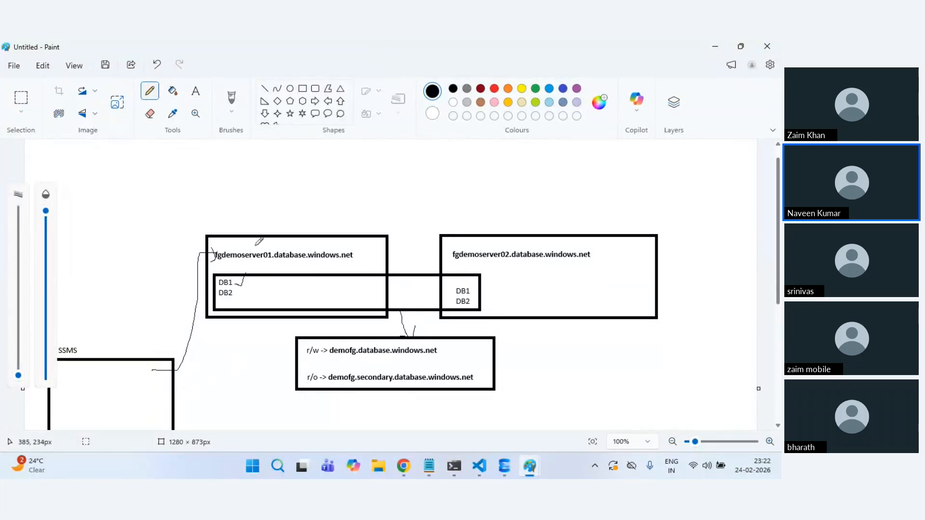
click(195, 92)
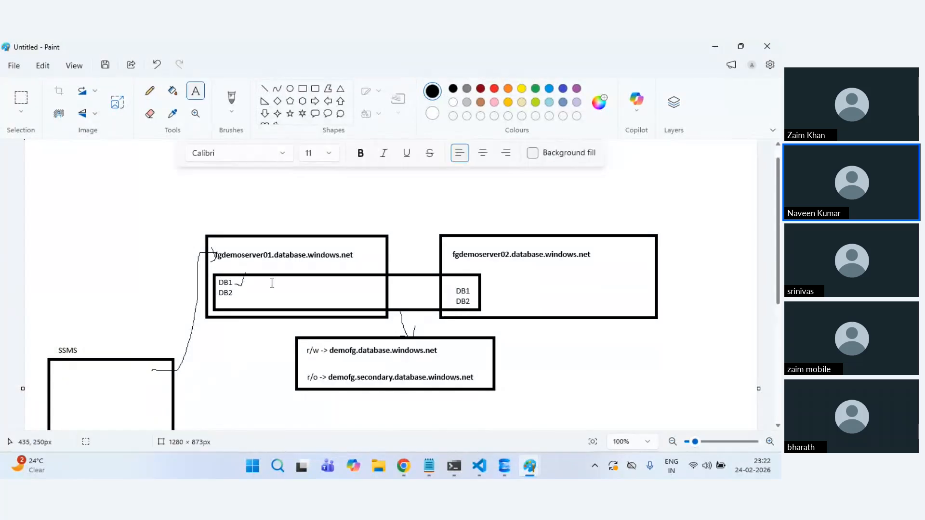
click(270, 284)
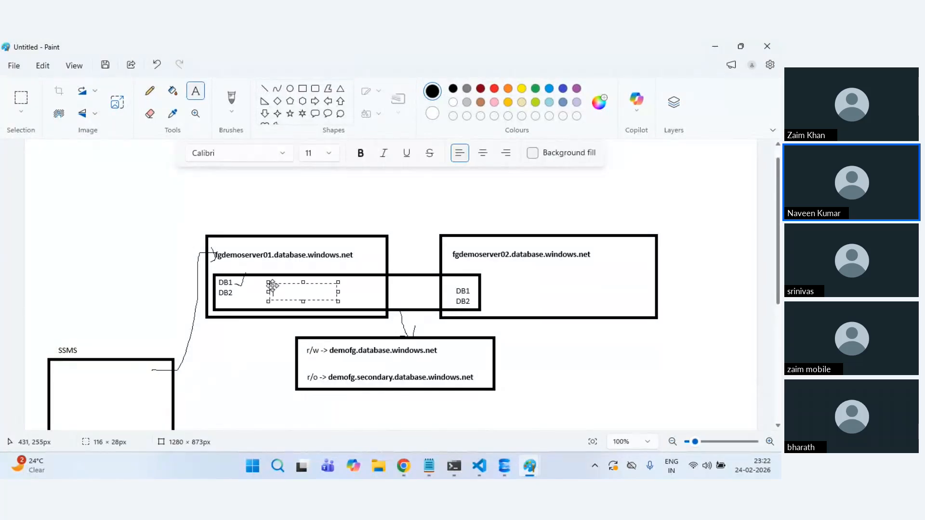
click(322, 263)
click(302, 266)
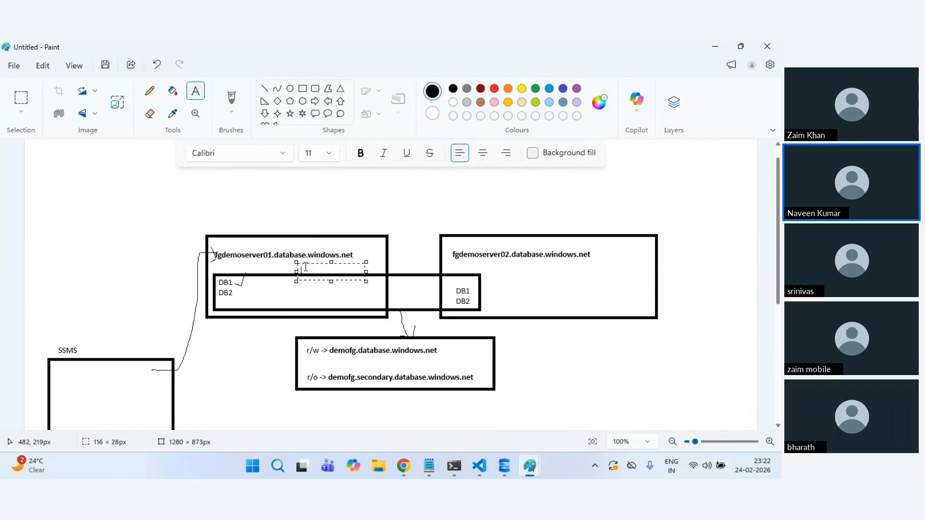
text(Primar)
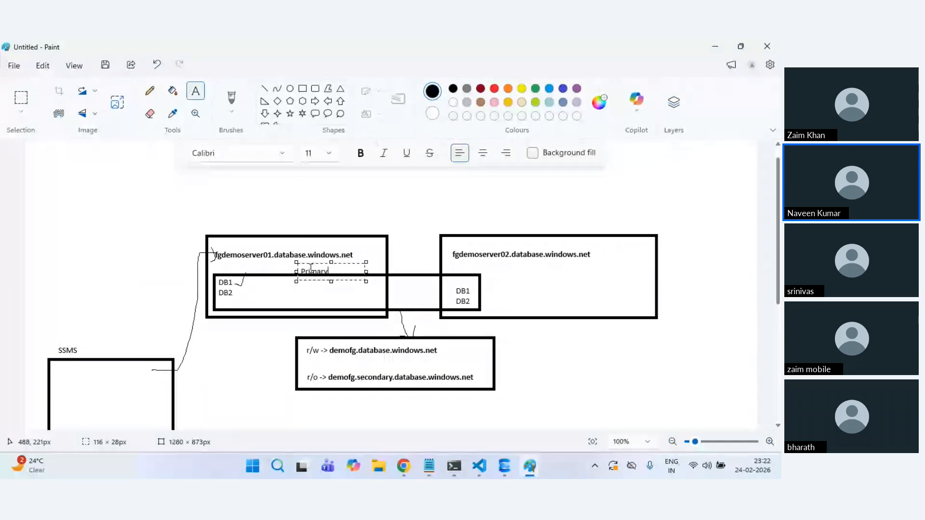
text(y)
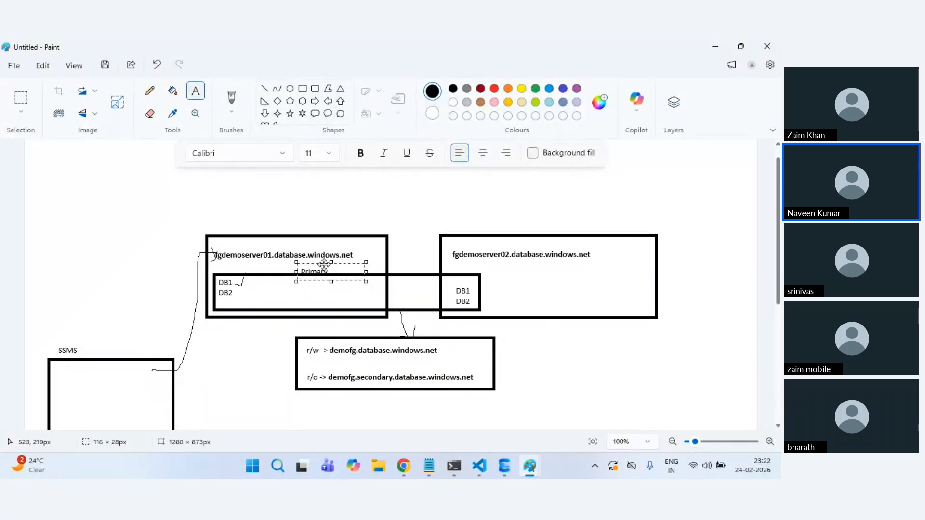
click(480, 278)
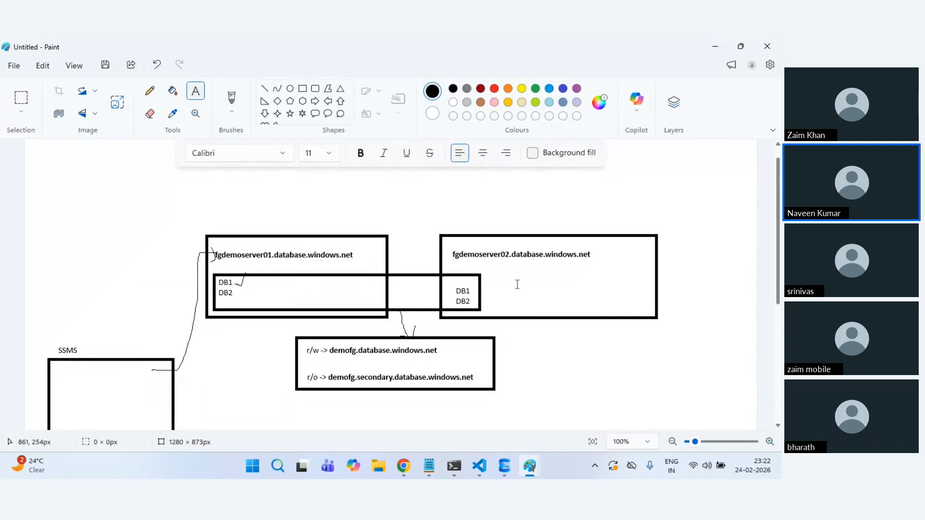
click(485, 274)
text(Secondar)
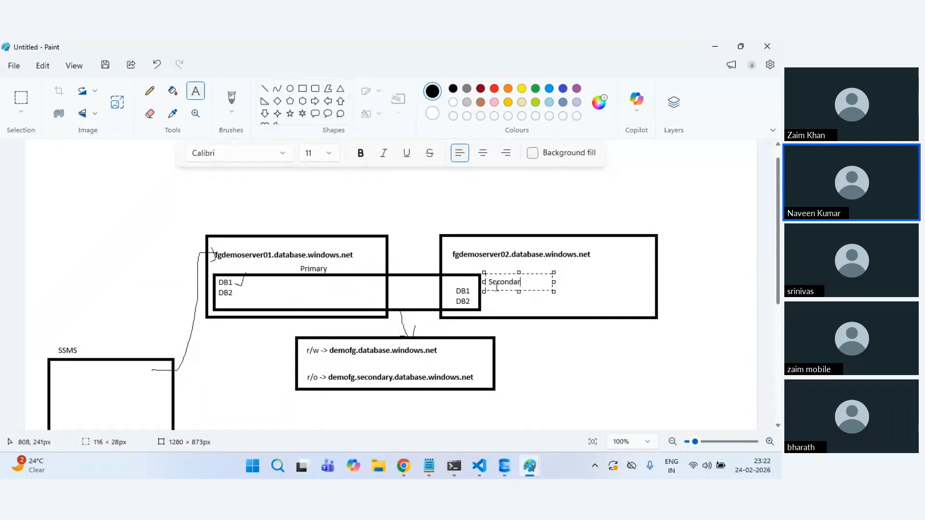
text(y)
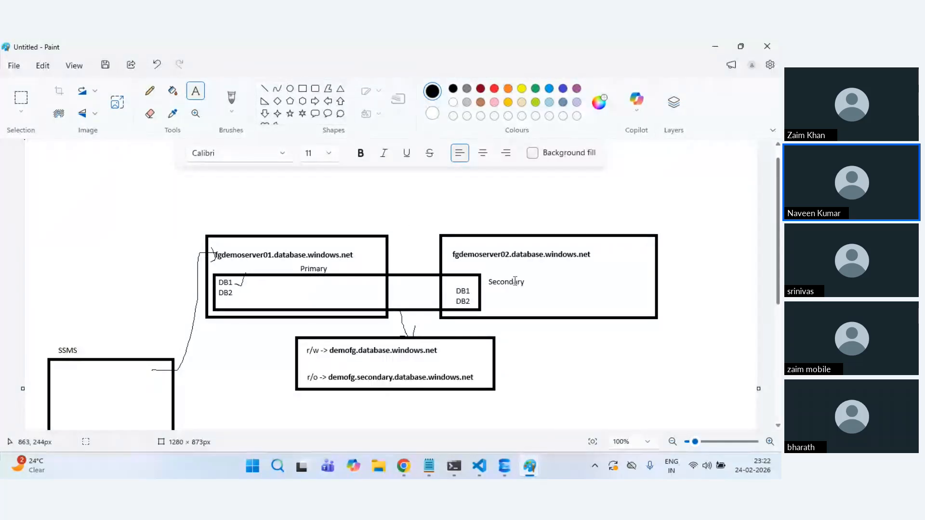
Step: Write "Read-only mode" beneath the Secondary label and pencil a check mark beside DB2 of fgdemoserver01
click(490, 295)
click(490, 294)
text(Read-)
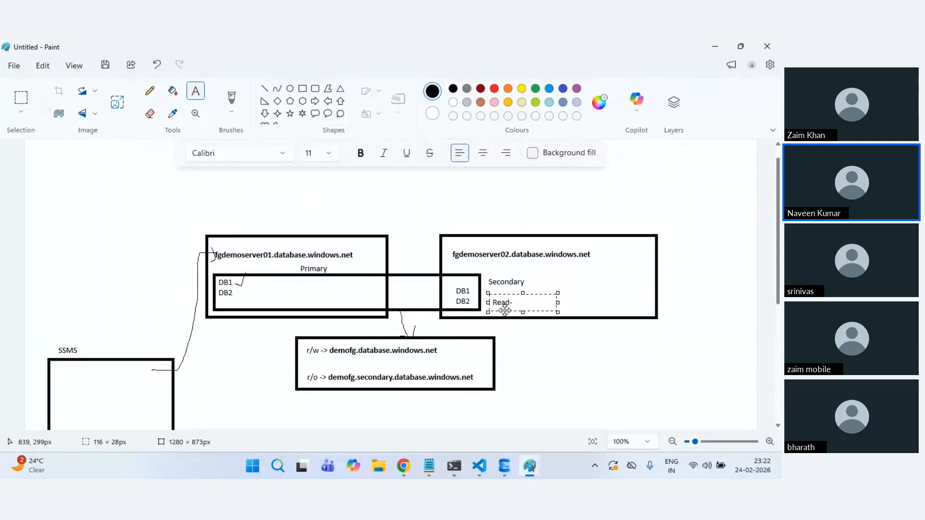
text(only mode)
click(568, 389)
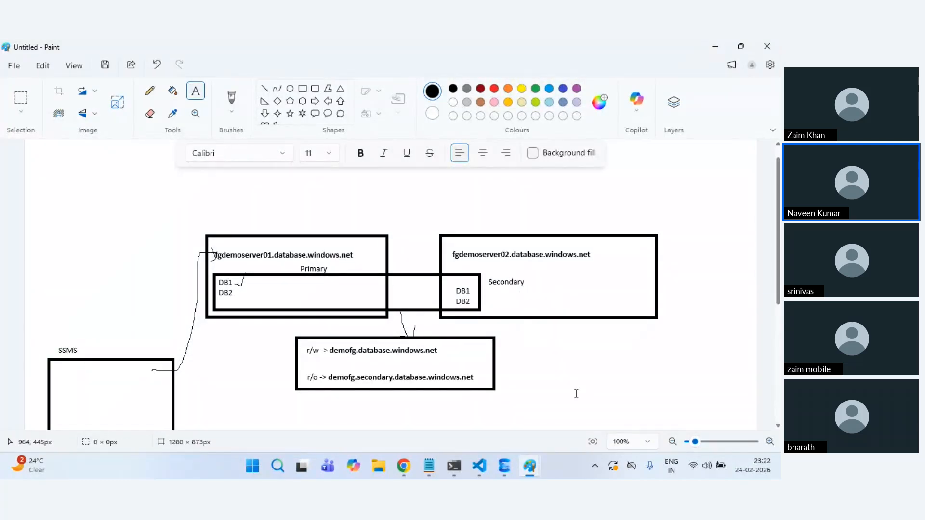
click(149, 90)
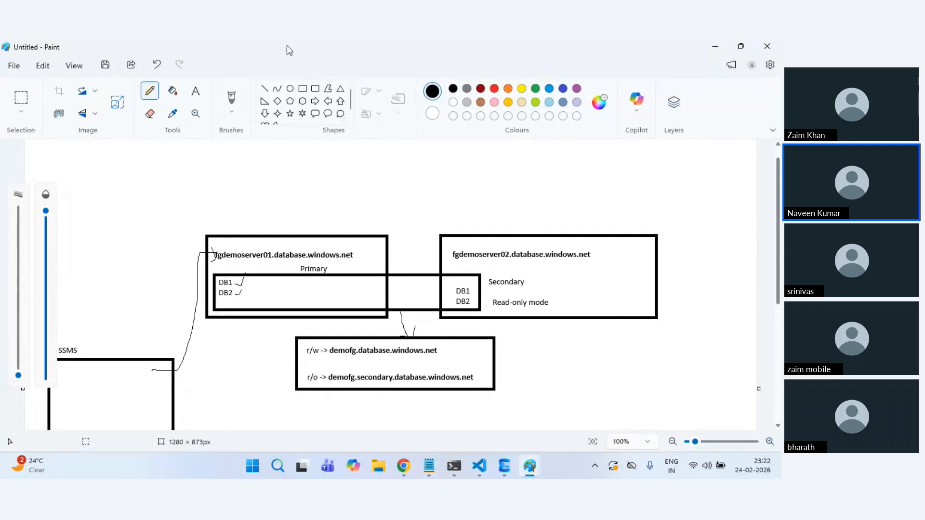
Step: Draw a rounded rectangle of about 244 × 131 px below the fgdemoserver02 box and label it "App" above
click(315, 88)
mouse_move(579, 343)
mouse_down()
mouse_move(605, 395)
mouse_move(719, 418)
mouse_up()
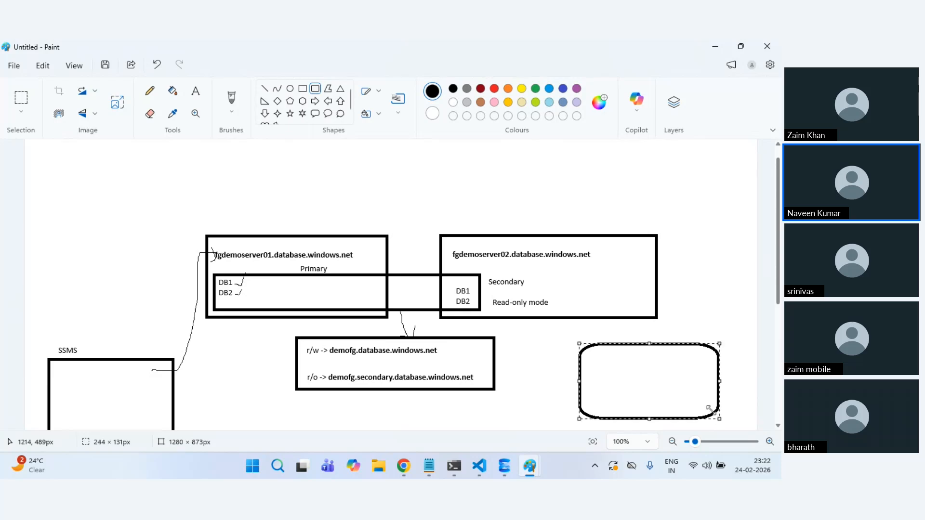
click(196, 91)
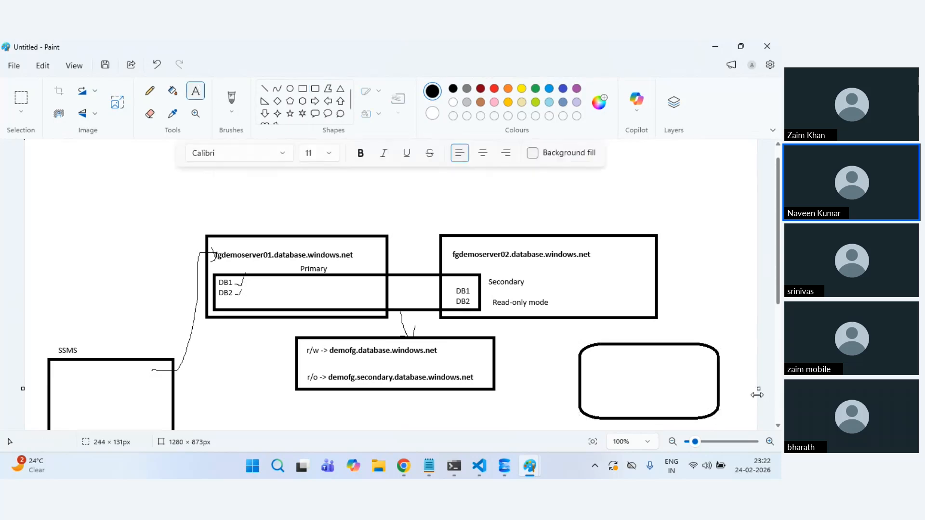
click(685, 326)
text(App)
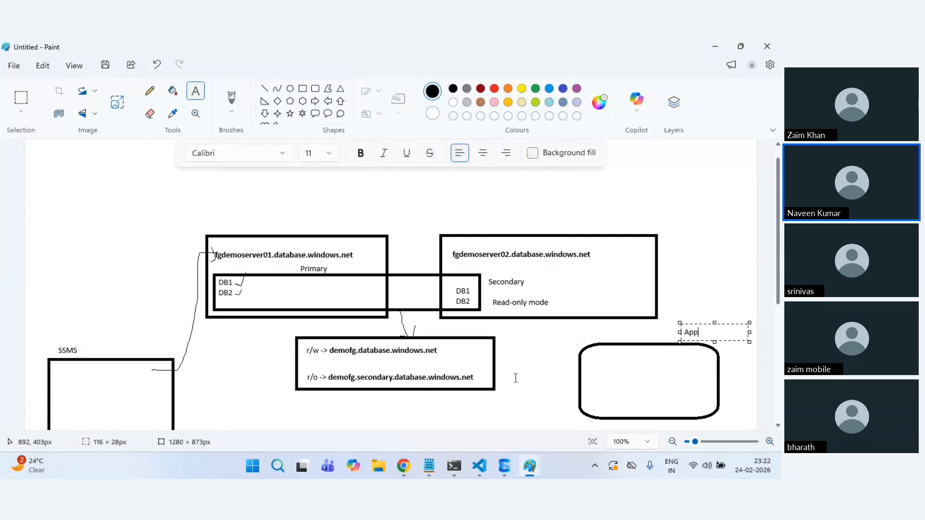
click(491, 388)
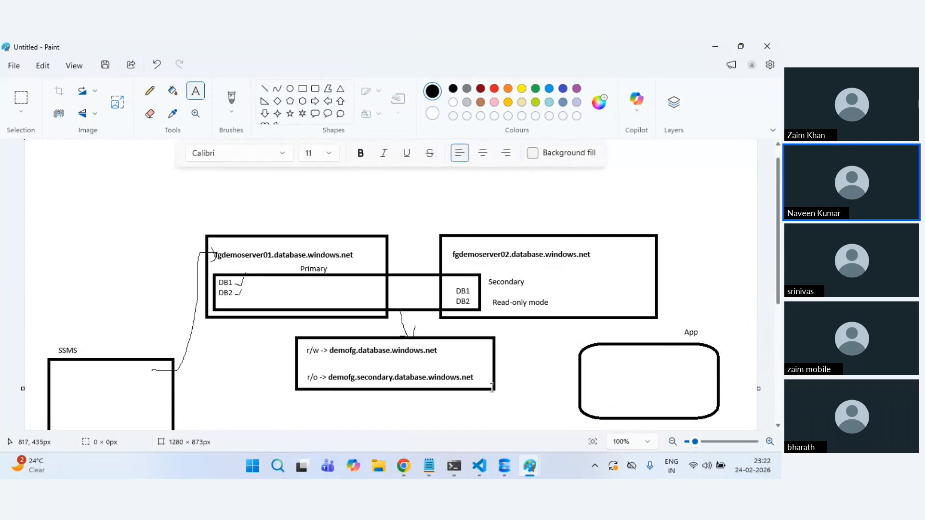
Step: Pencil an arrow from the App box to the r/w endpoint and underline demofg.database.windows.net
click(151, 94)
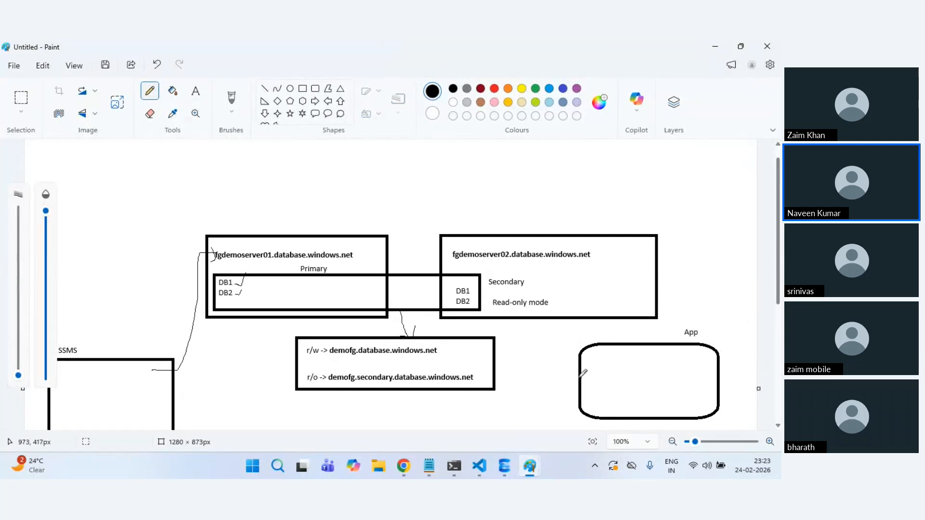
drag(580, 377, 440, 346)
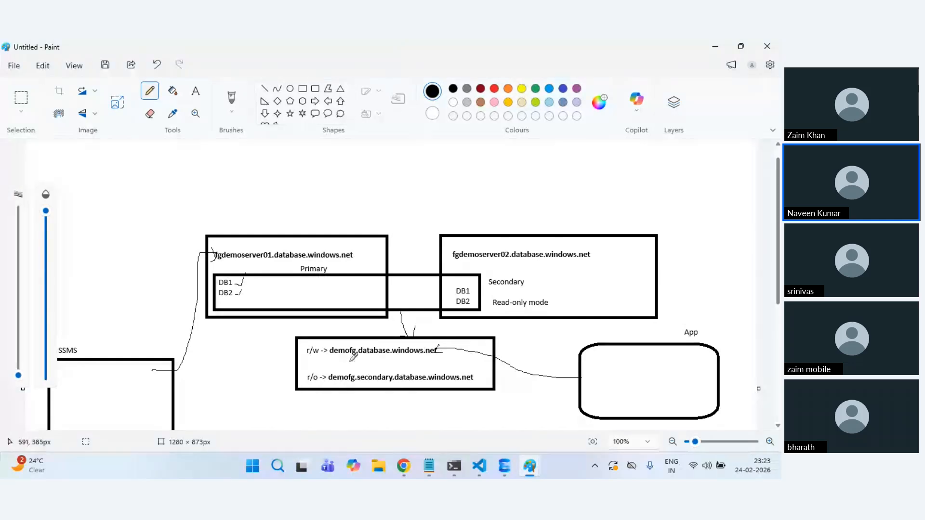
drag(328, 360, 450, 360)
drag(438, 346, 453, 350)
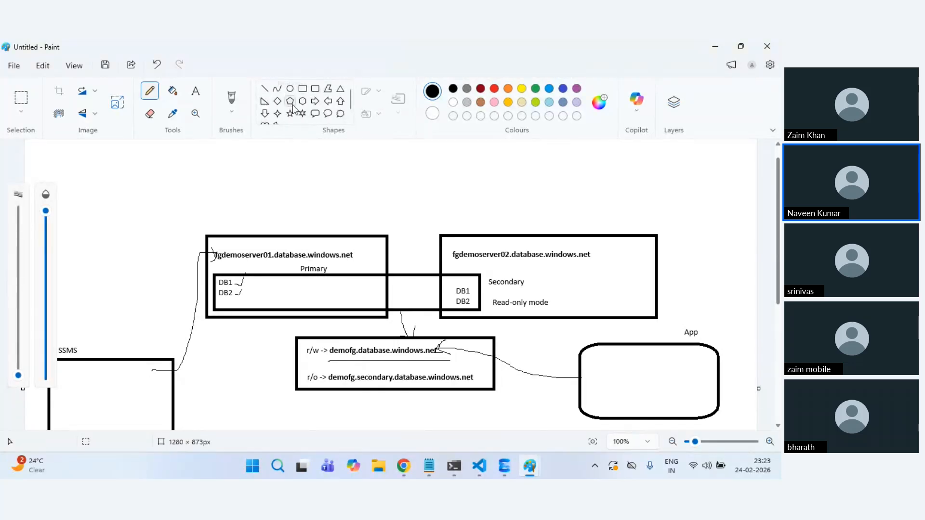
Step: Draw a rounded rectangle of about 187 × 110 px above the fgdemoserver02 box and label it "Reporting" underneath
click(315, 88)
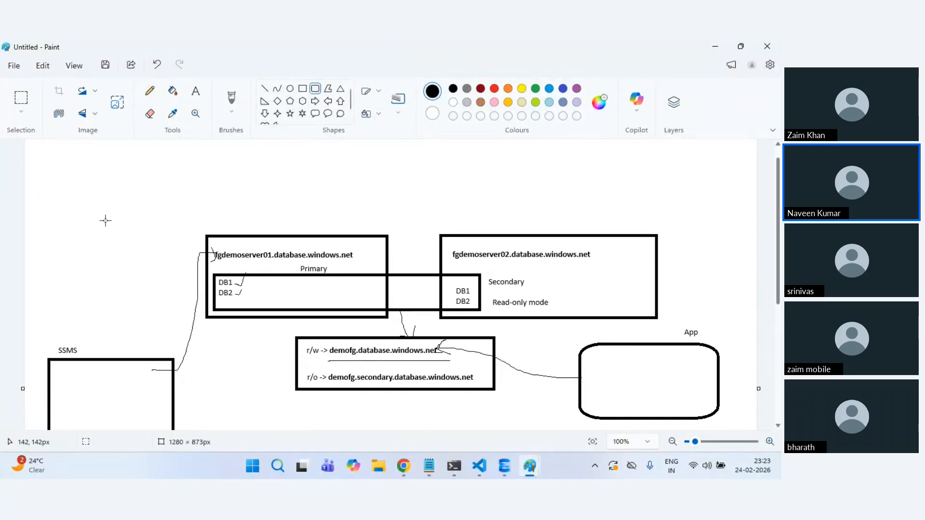
drag(630, 153, 735, 213)
click(198, 93)
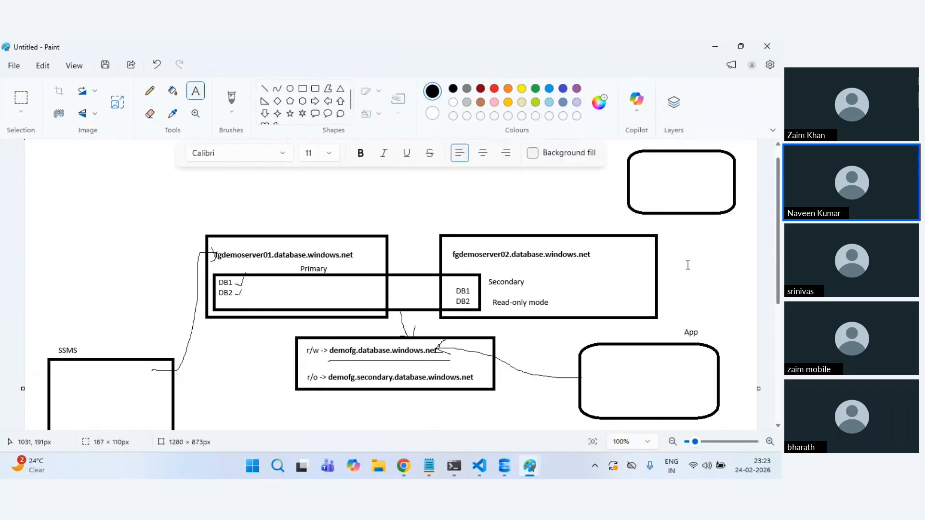
click(654, 221)
text(Reporting)
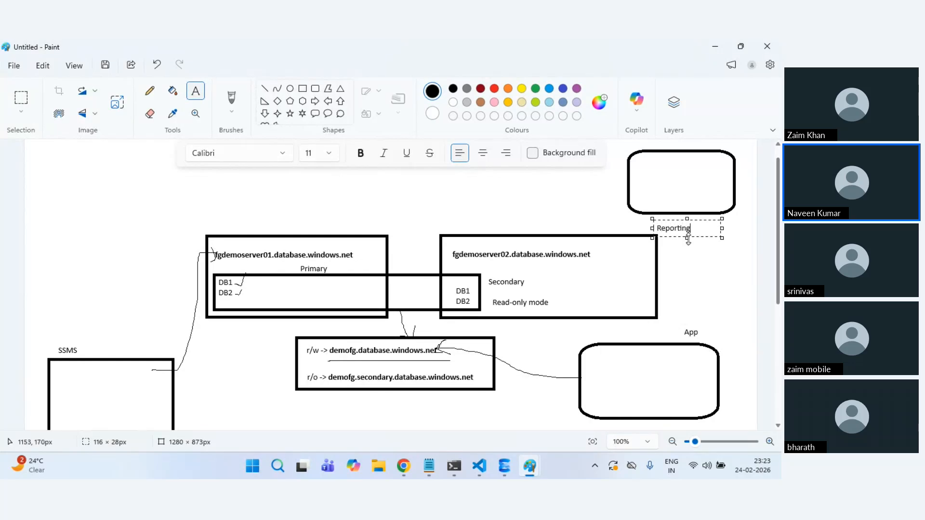
click(676, 258)
Step: Pencil an arrow from the Reporting label around the App box to the r/o endpoint demofg.secondary.database.windows.net
click(151, 94)
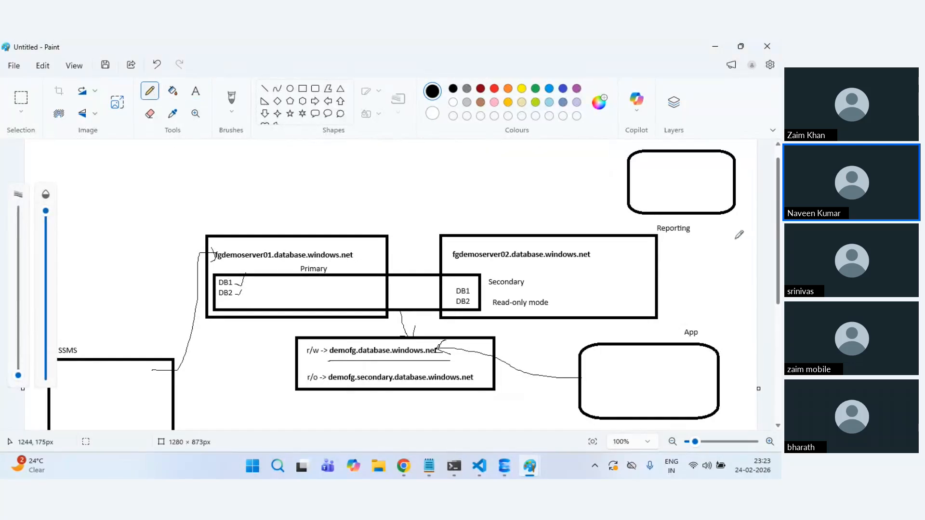
mouse_move(691, 232)
mouse_down()
mouse_move(682, 295)
mouse_move(541, 336)
mouse_move(510, 377)
mouse_move(481, 385)
mouse_move(472, 373)
mouse_move(479, 372)
mouse_up()
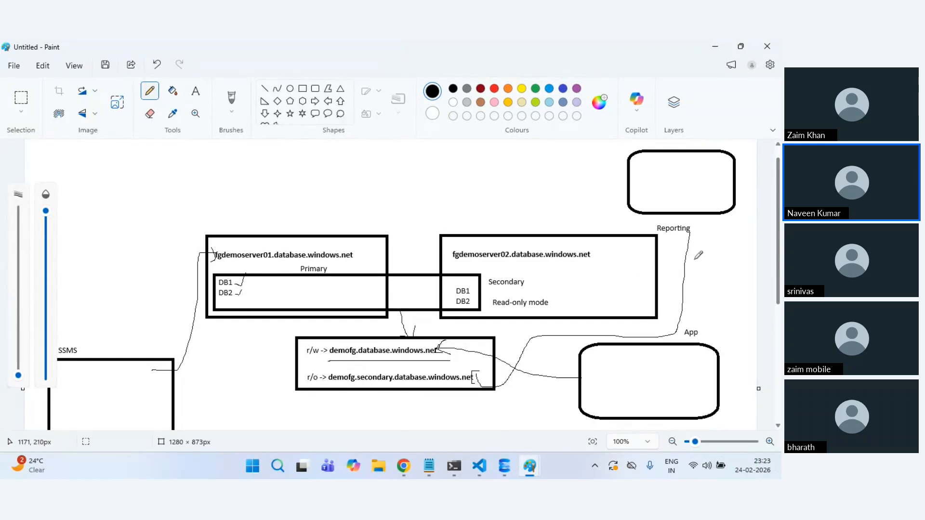
scroll(499, 306, down, 3)
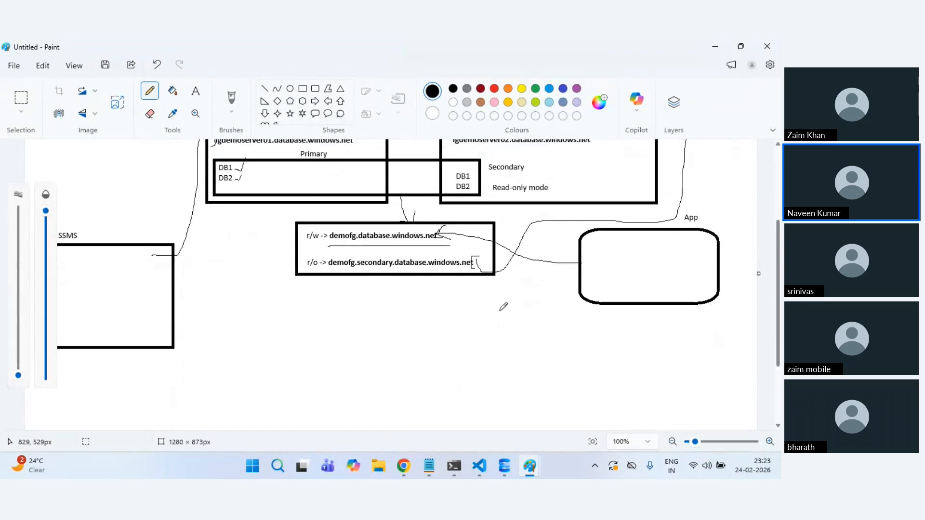
scroll(503, 306, up, 4)
Step: In the Azure portal, review the databases within the demofg failover group and its configuration details
key(alt+Tab)
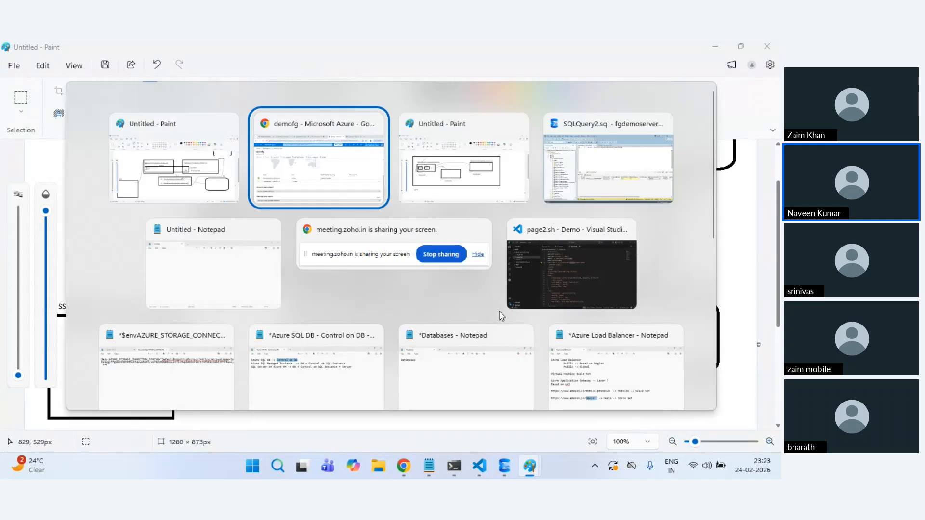
scroll(236, 254, up, 3)
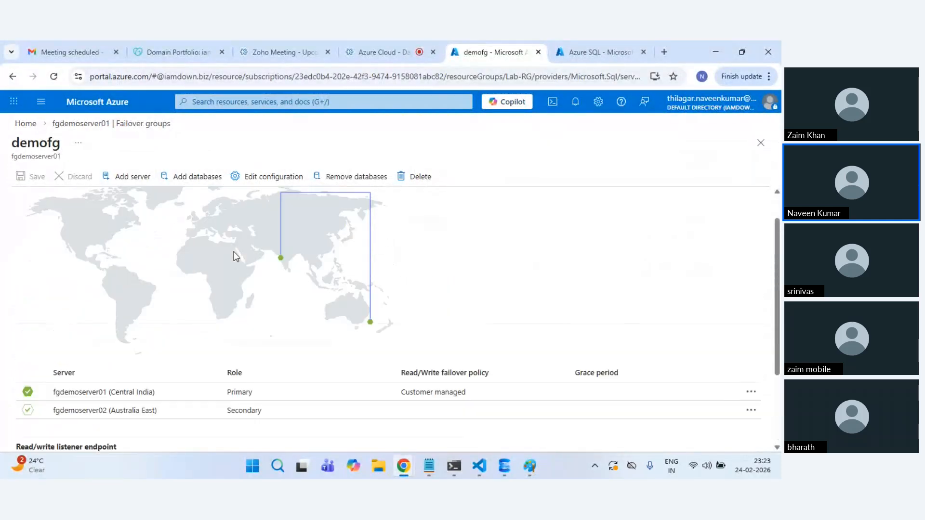
click(154, 206)
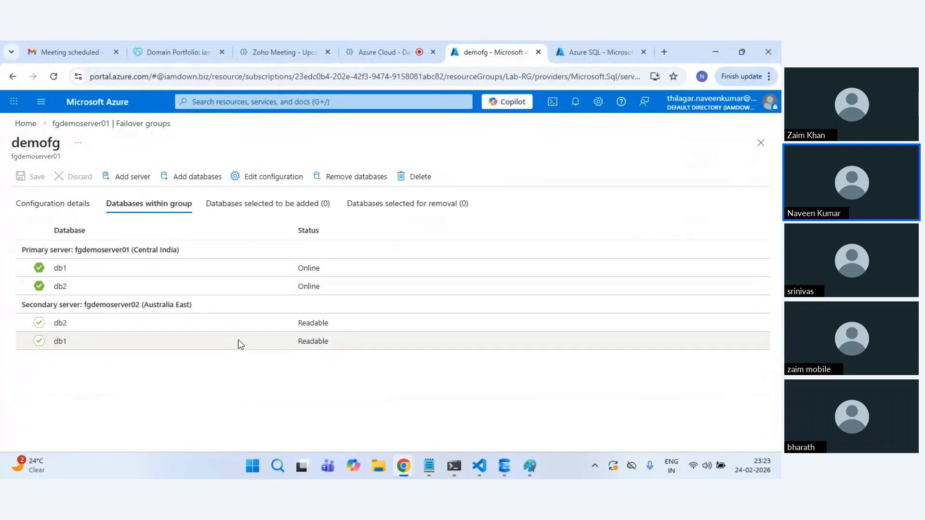
click(48, 205)
scroll(304, 388, down, 3)
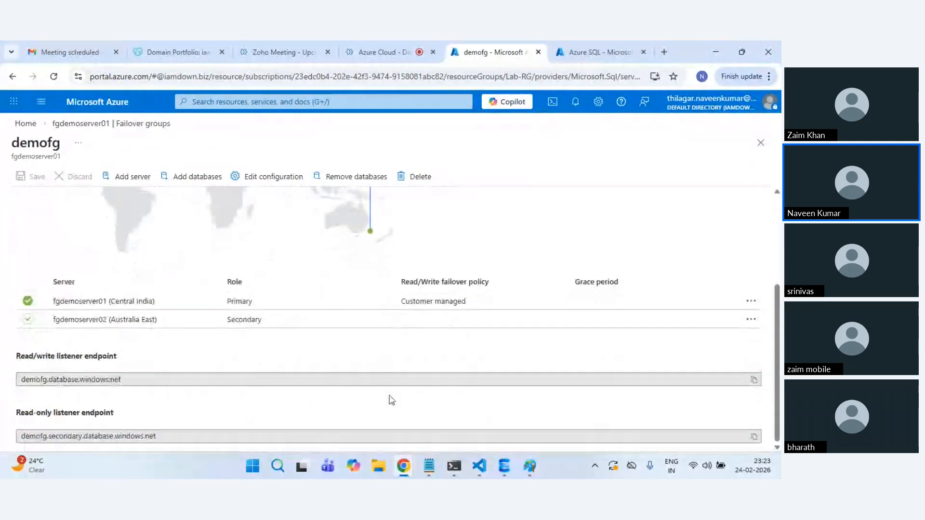
Step: Copy demofg's read/write listener endpoint and start a new server connection in SQL Server Management Studio
click(754, 380)
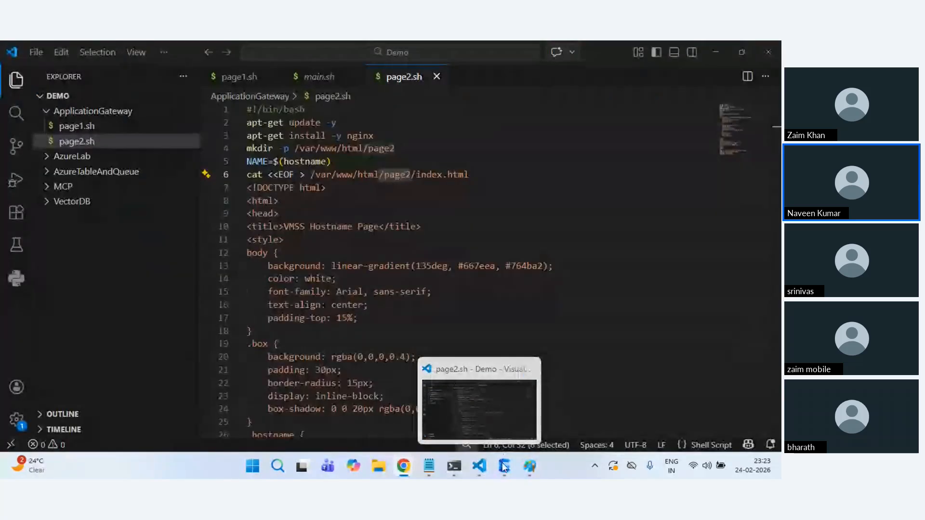
click(502, 466)
click(56, 120)
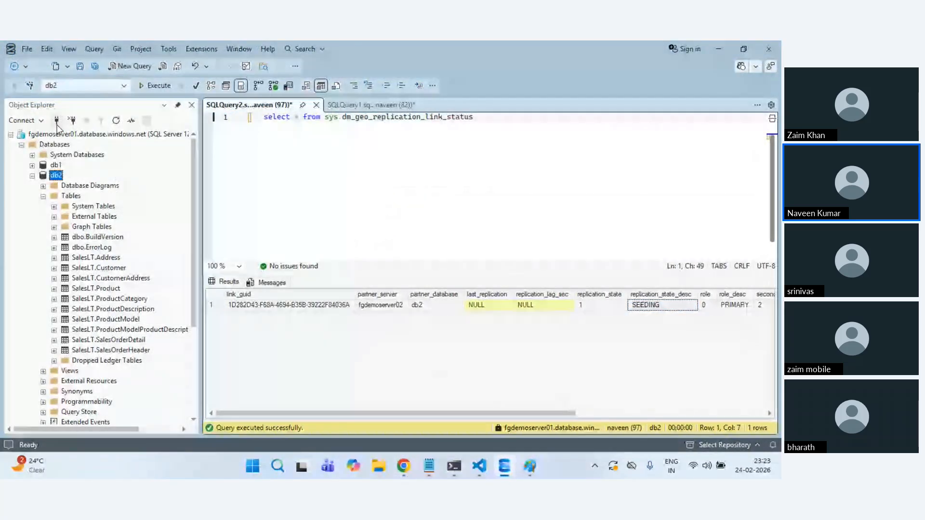
Step: Connect to the server demofg.database.windows.net with SQL Server Authentication, entering the account password
key(ctrl+v)
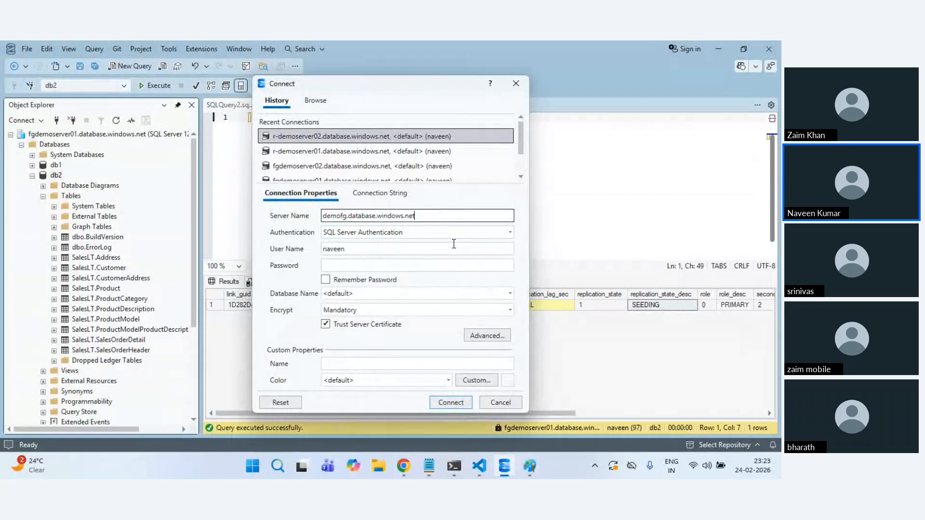
click(354, 265)
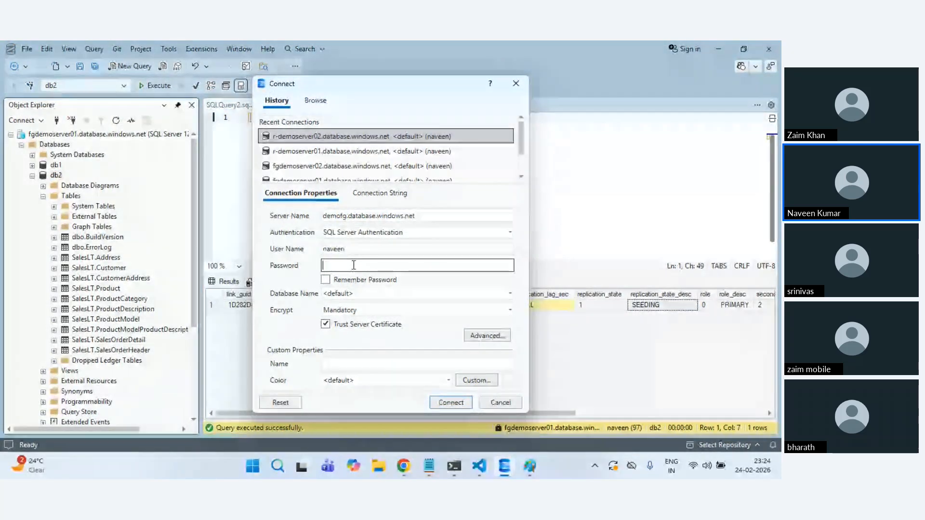
text(***********)
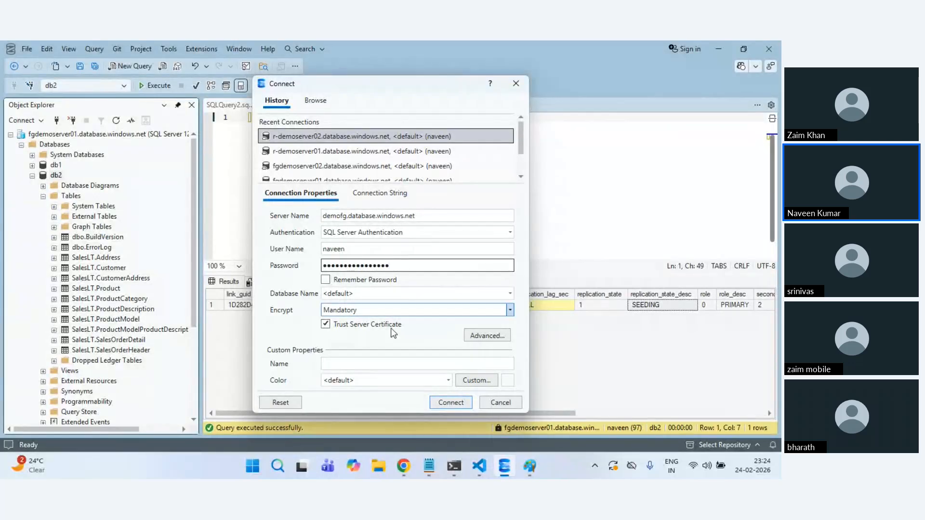
click(450, 403)
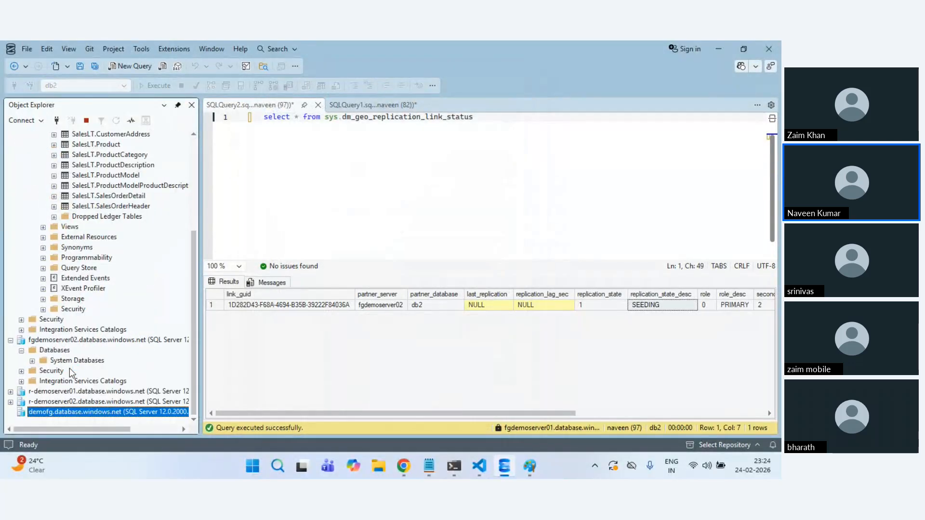
Step: Open a new query on db1 of the demofg.database.windows.net server and run "create table demotable (id int)"
click(22, 392)
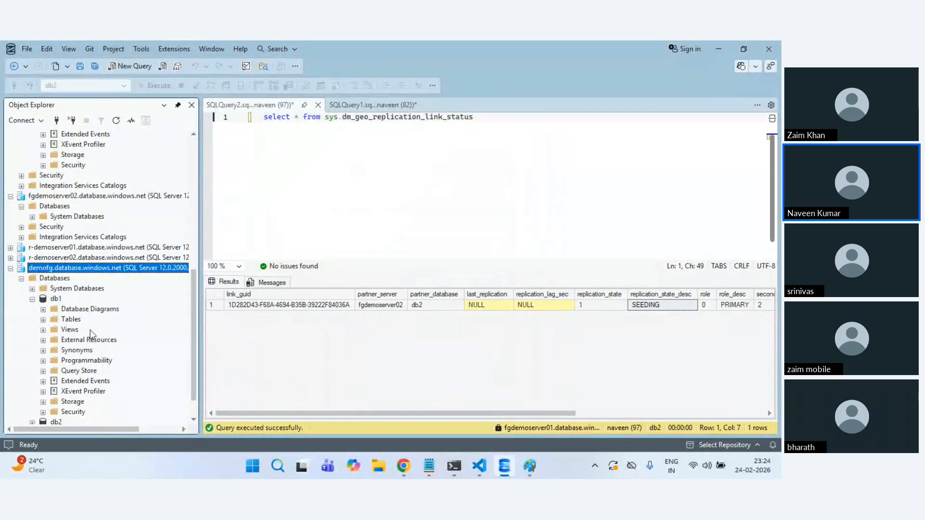
click(73, 321)
click(145, 66)
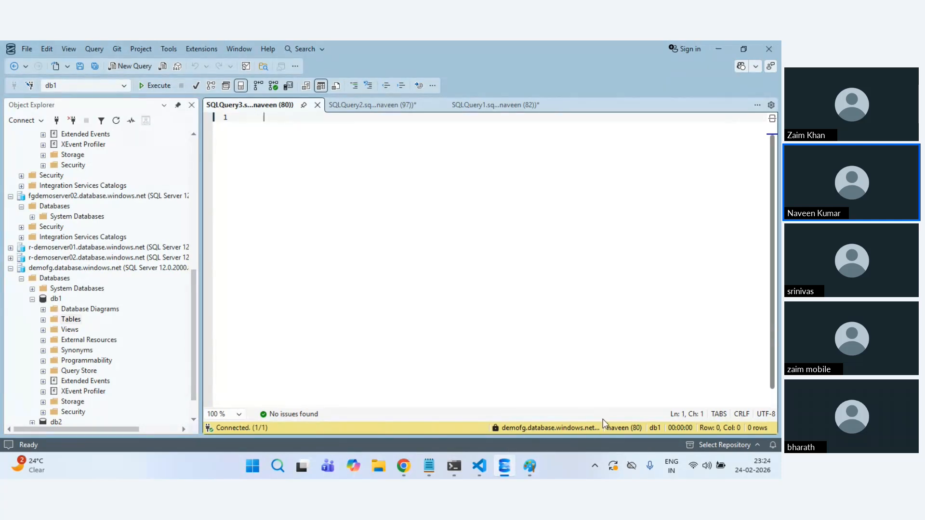
text(creat)
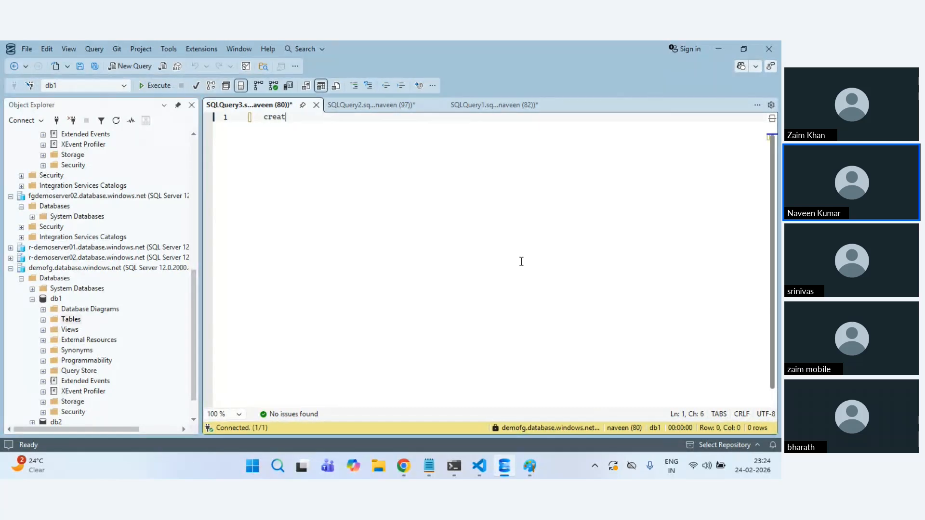
text(e table demotab)
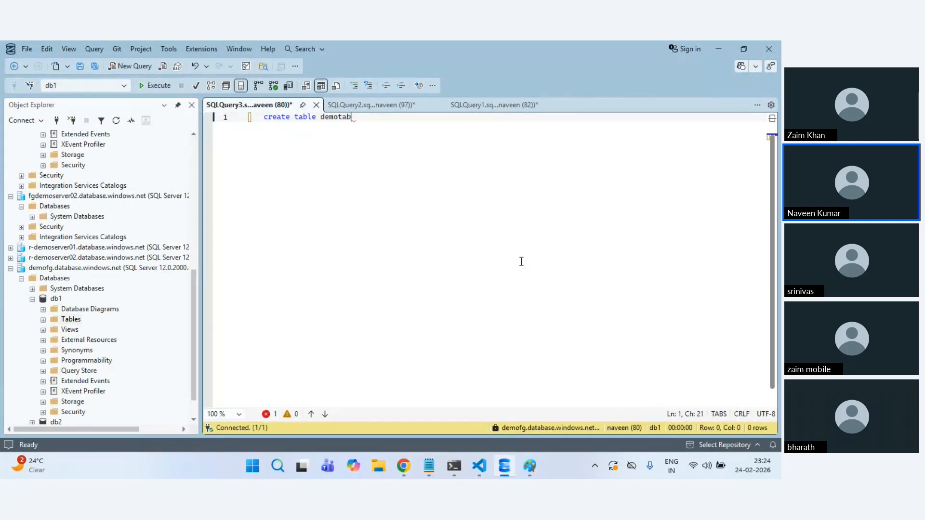
text(le (id int)
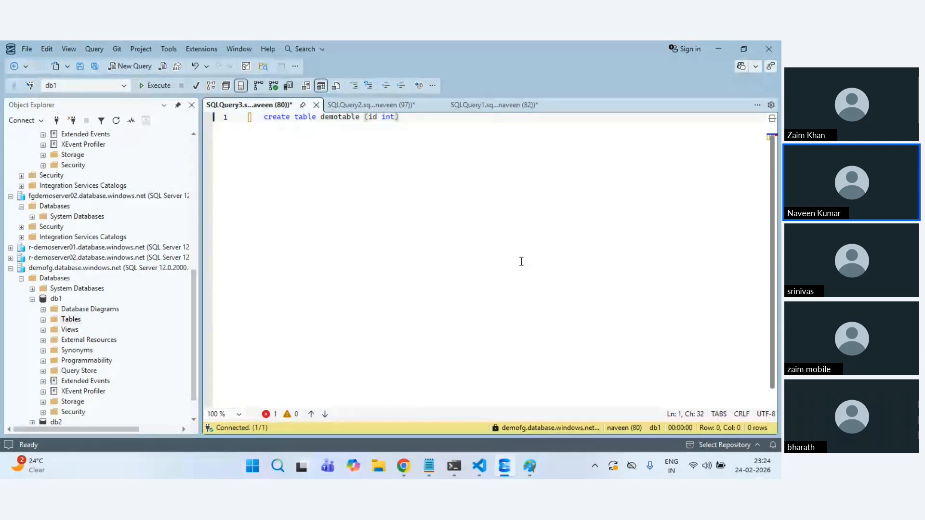
key(F5)
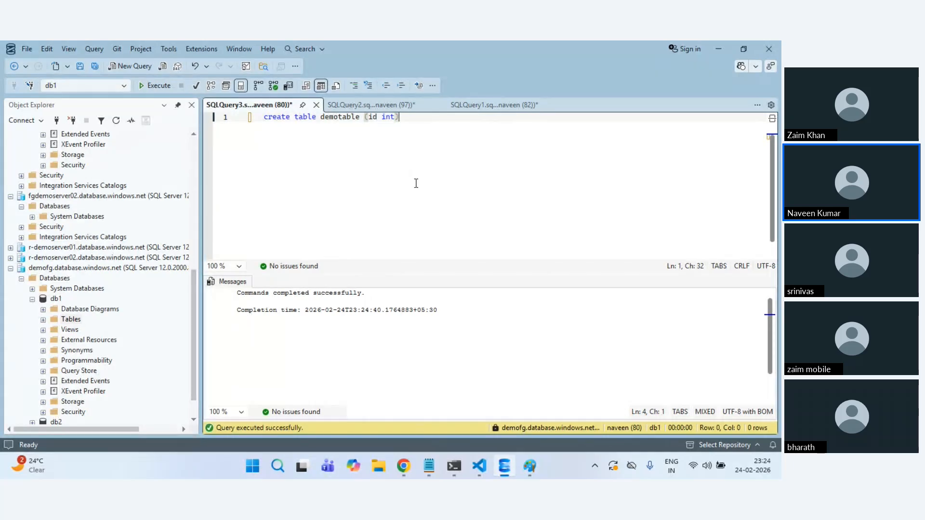
key(ctrl+a)
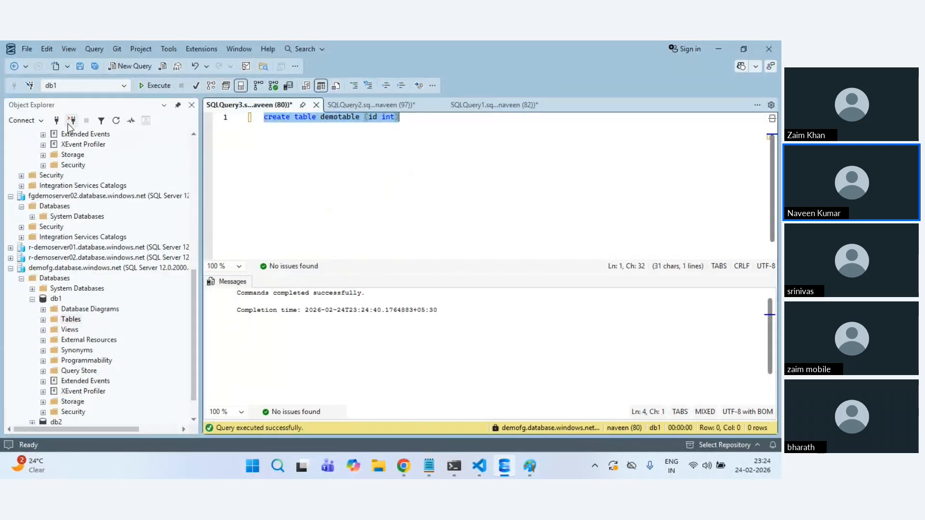
Step: Switch to the demofg failover group in the Azure portal, copy its read-only listener endpoint, and return to SQL Server Management Studio
key(alt+Tab)
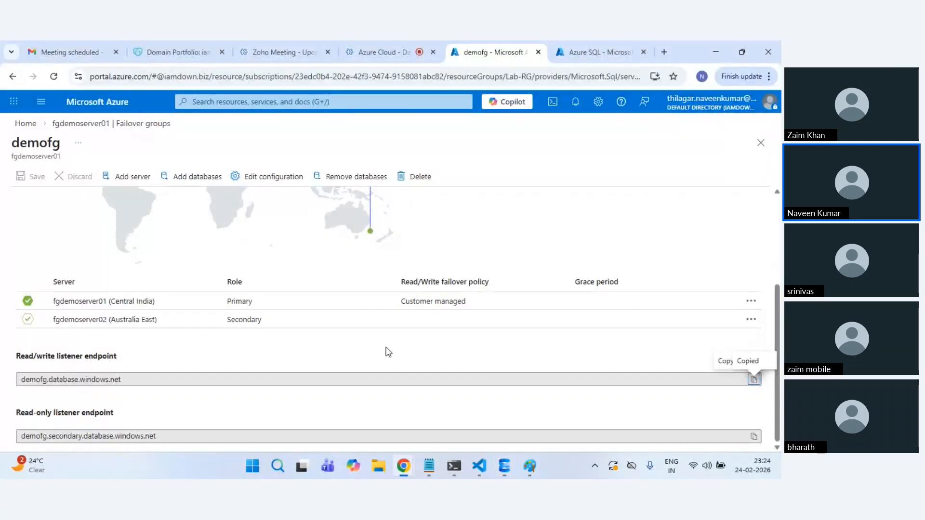
click(754, 436)
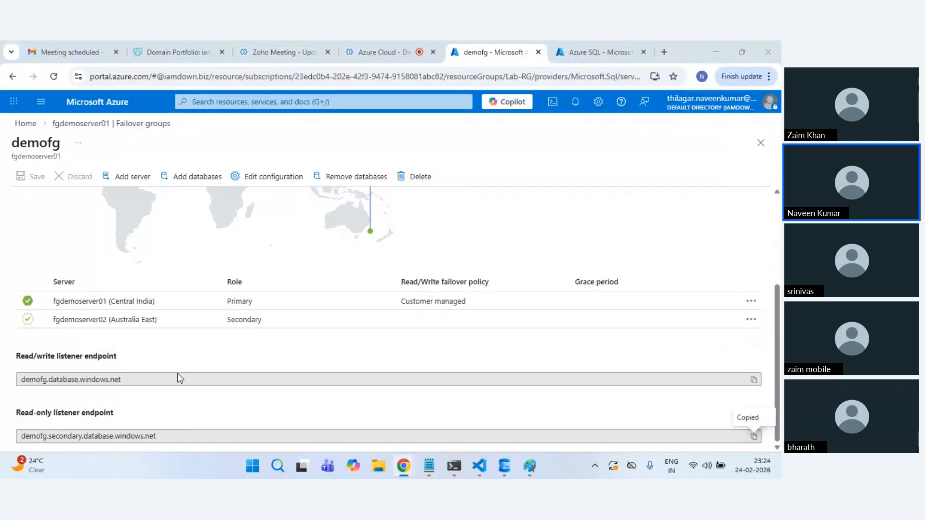
key(alt+Tab)
Step: Connect to the server demofg.secondary.database.windows.net with SQL Server Authentication, entering the account password
click(56, 122)
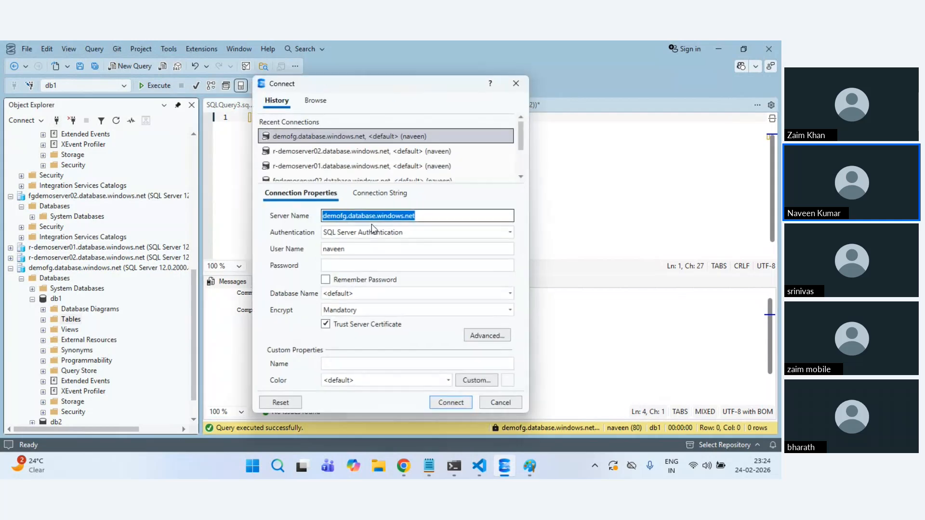
key(ctrl+v)
key(Tab)
key(Tab)
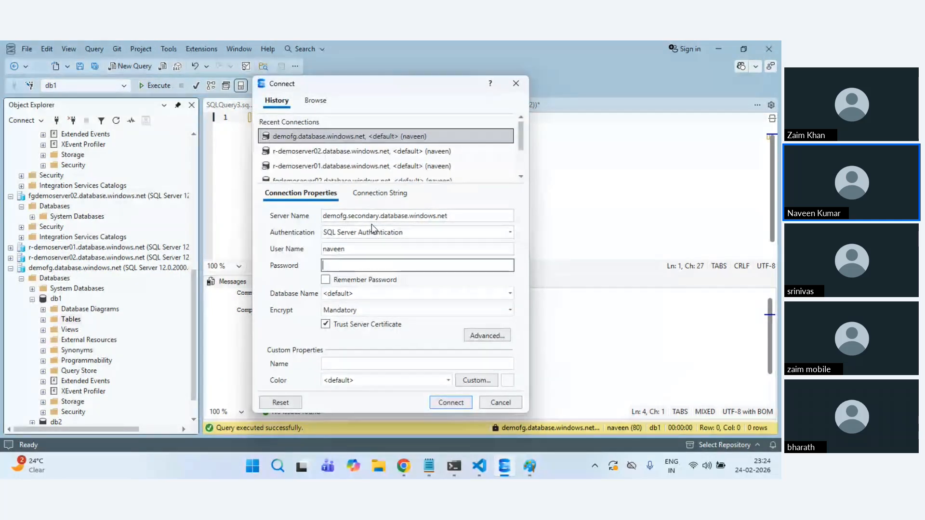
text(****************)
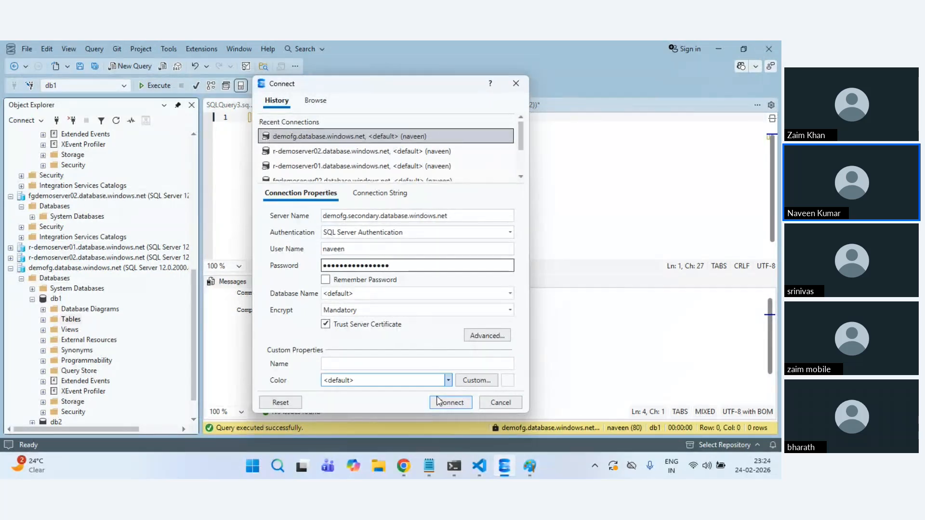
click(451, 403)
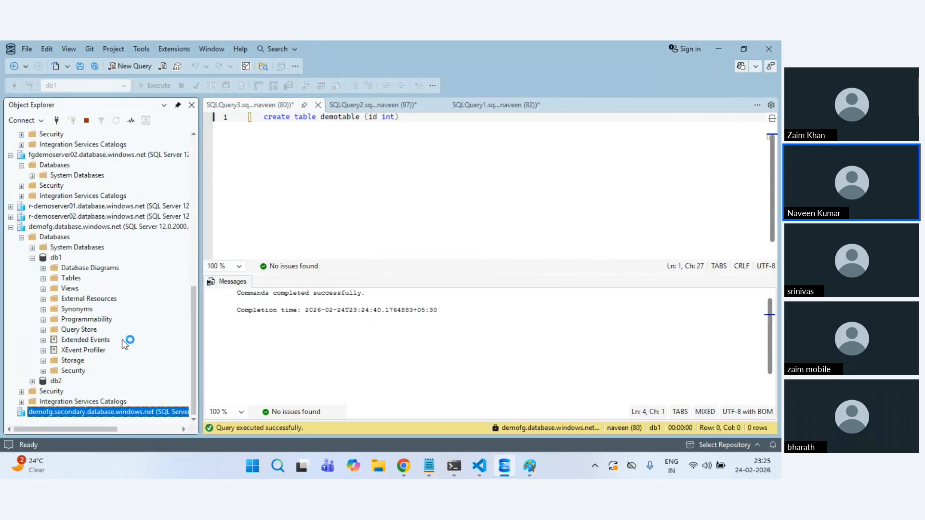
Step: Copy the demotable create statement into a new query on db1 of the demofg.secondary server and try to run it
click(380, 160)
key(ctrl+a)
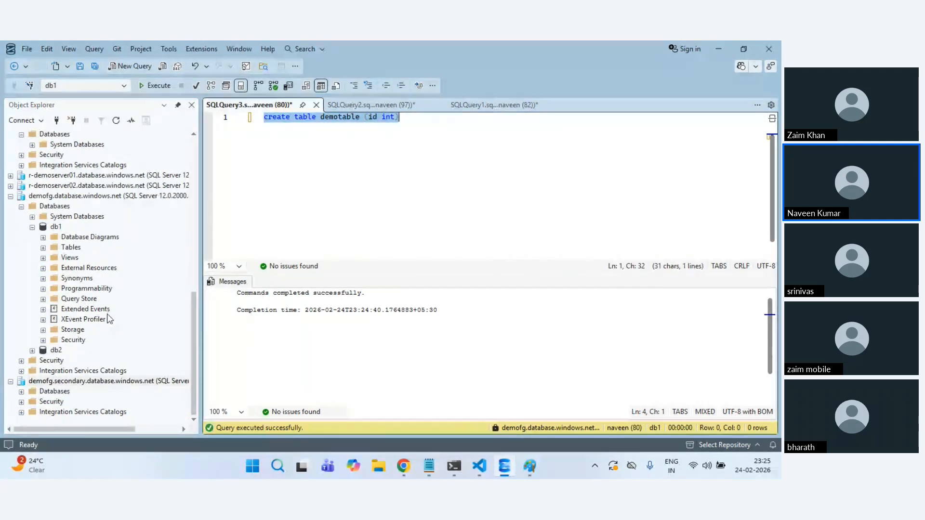
click(21, 391)
click(56, 402)
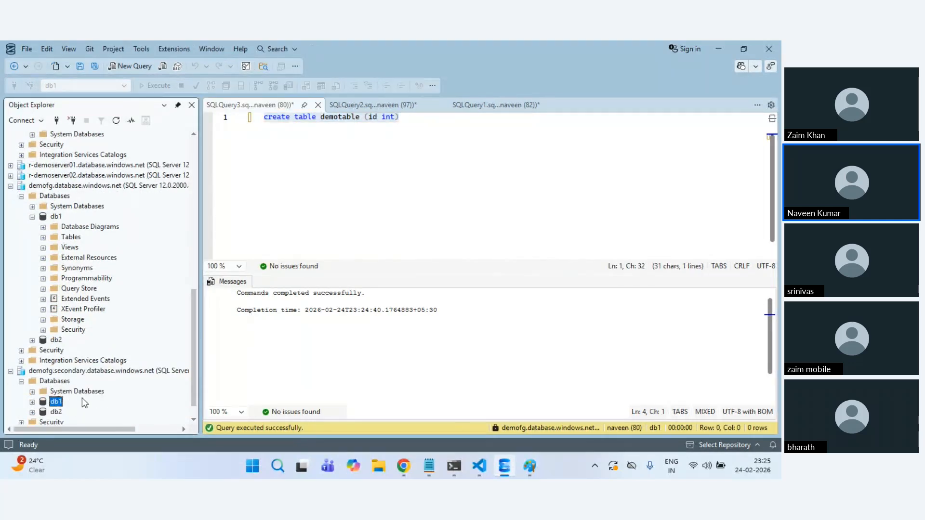
click(124, 66)
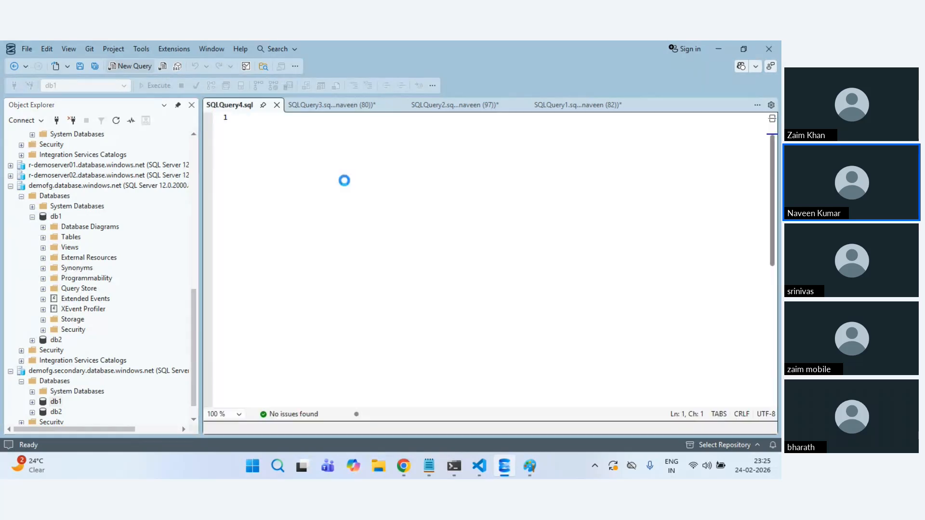
key(ctrl+v)
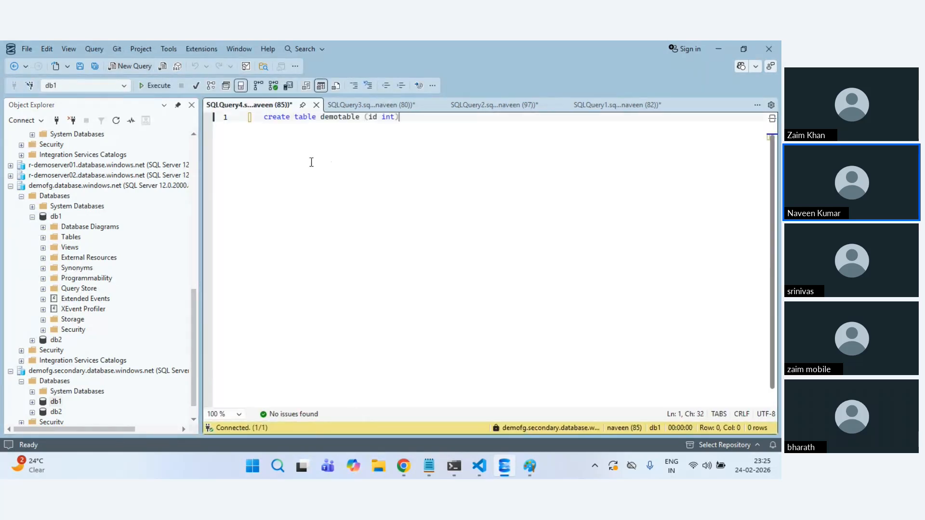
click(157, 88)
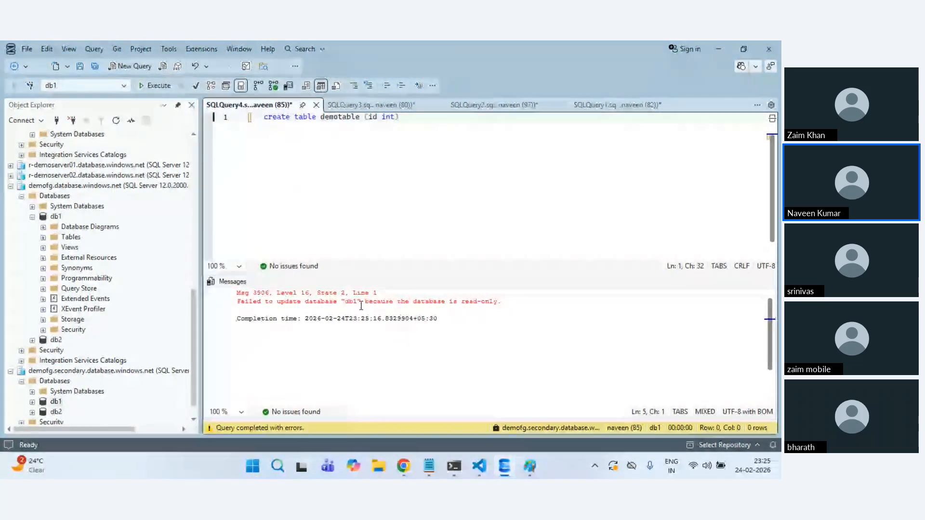
drag(502, 302, 233, 290)
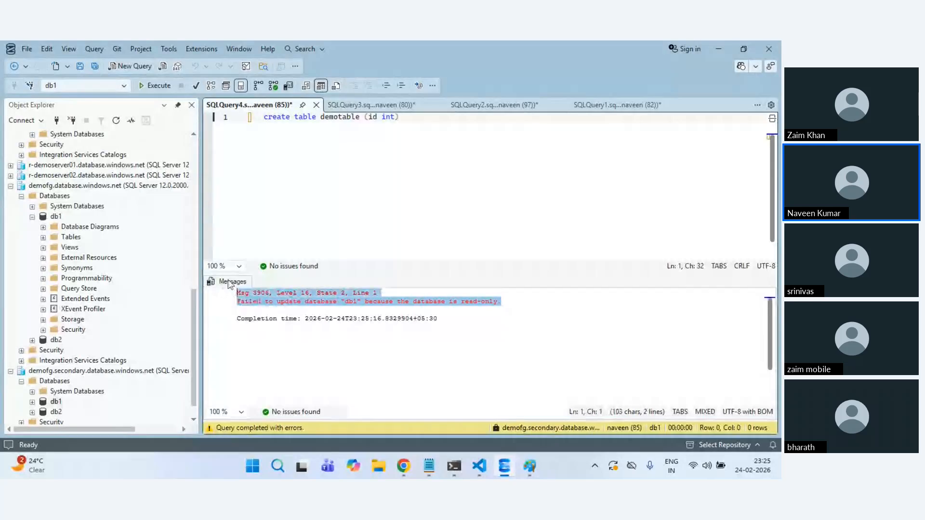
click(315, 223)
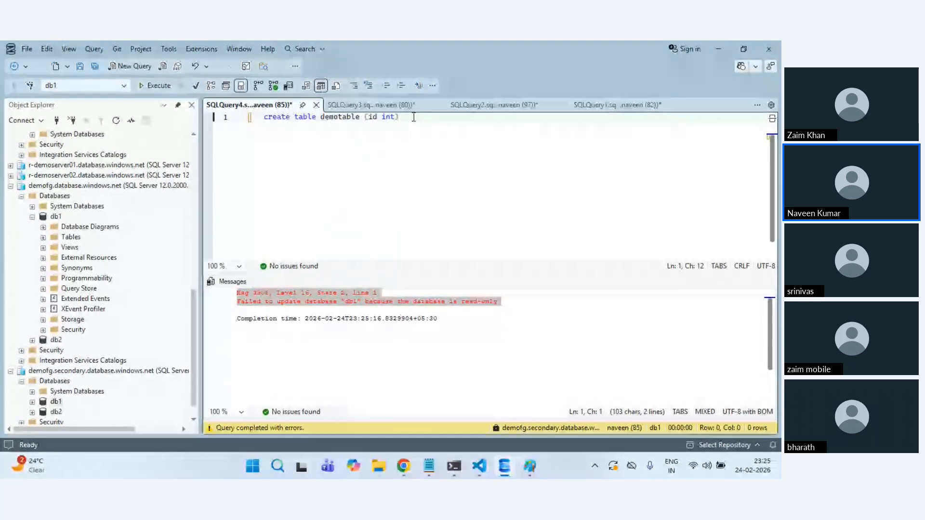
Step: Rewrite the statement in the secondary server's query as "select * from demotable" and run it
drag(413, 117, 263, 118)
click(324, 122)
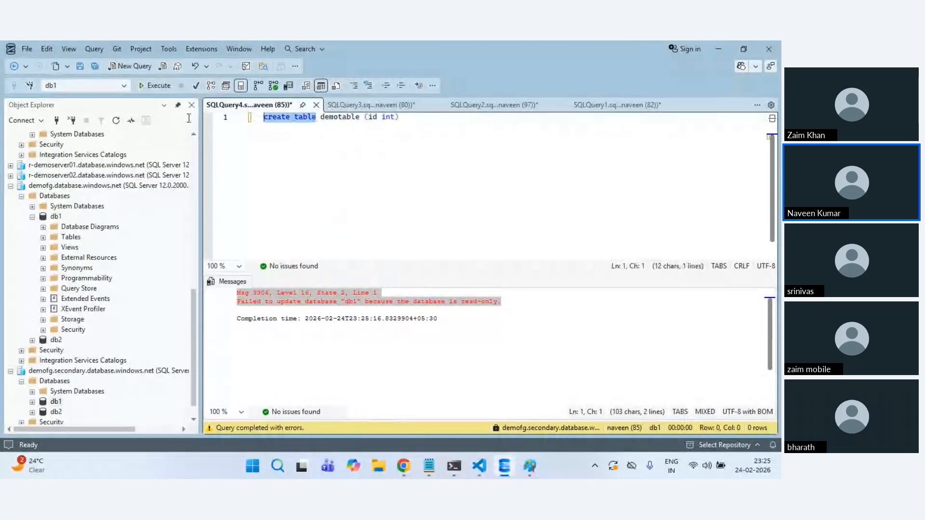
text(select )
text(* from)
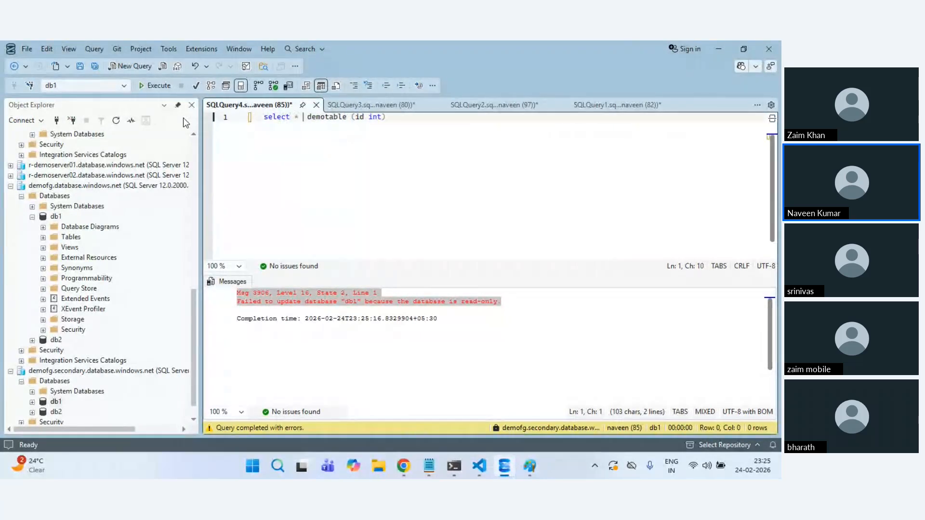
key(ctrl+Right)
key(ctrl+Right)
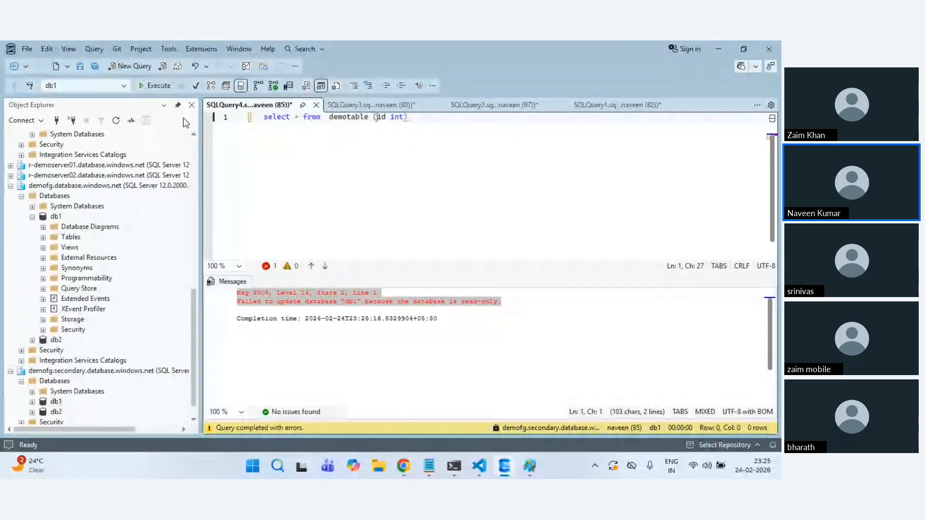
key(End)
key(ctrl+shift+Left)
key(ctrl+shift+Left)
key(BackSpace)
key(BackSpace)
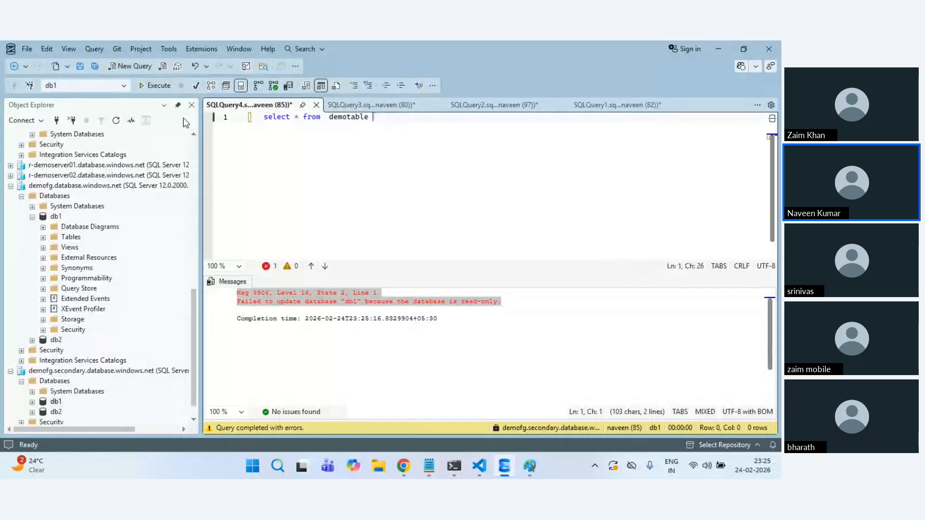
key(F5)
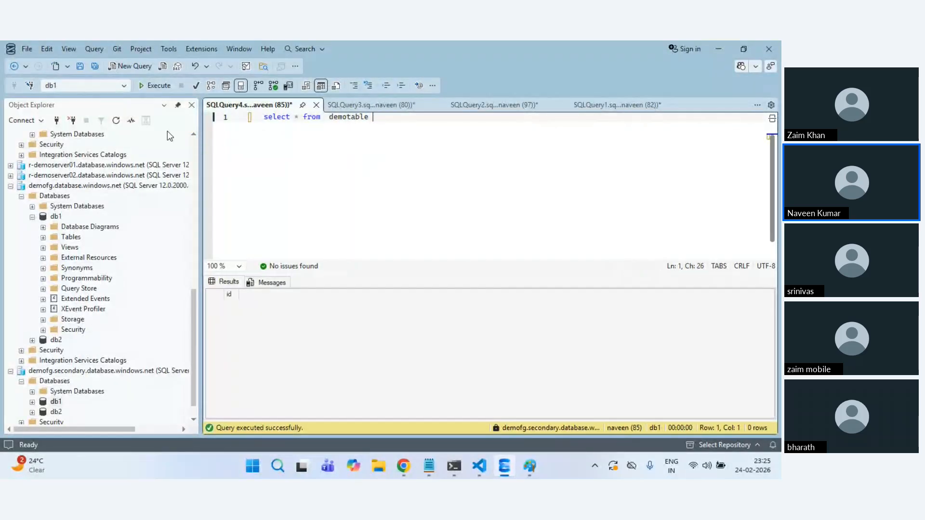
Step: Go to the create table query on the demofg.database.windows.net connection and add two new lines below its statement
click(355, 105)
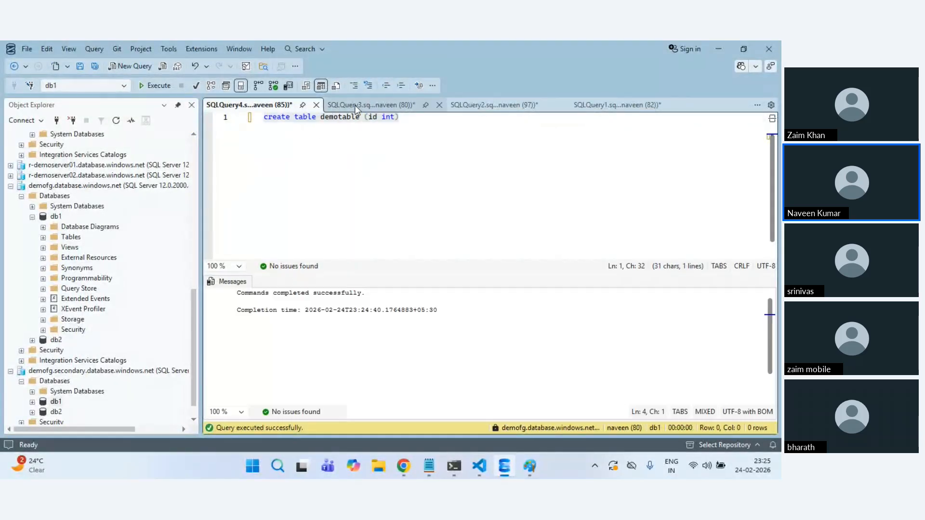
double_click(350, 118)
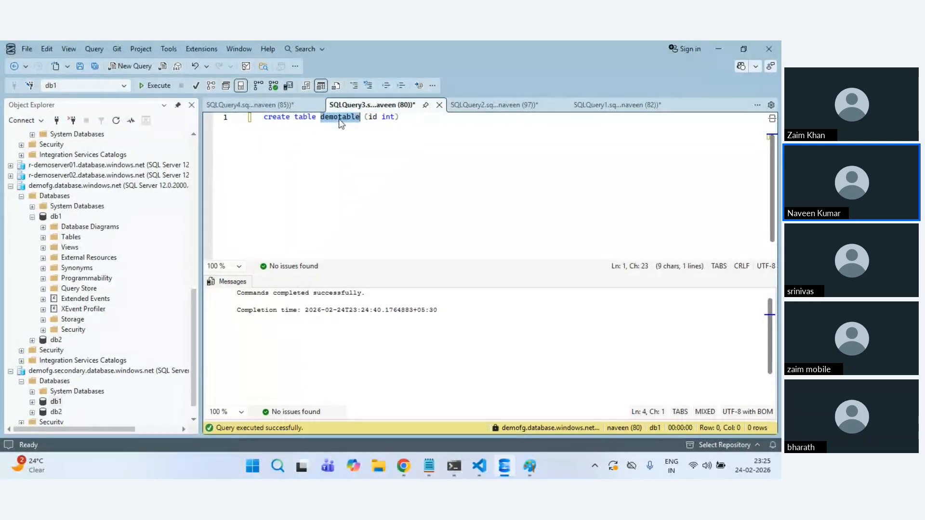
click(420, 129)
text(,)
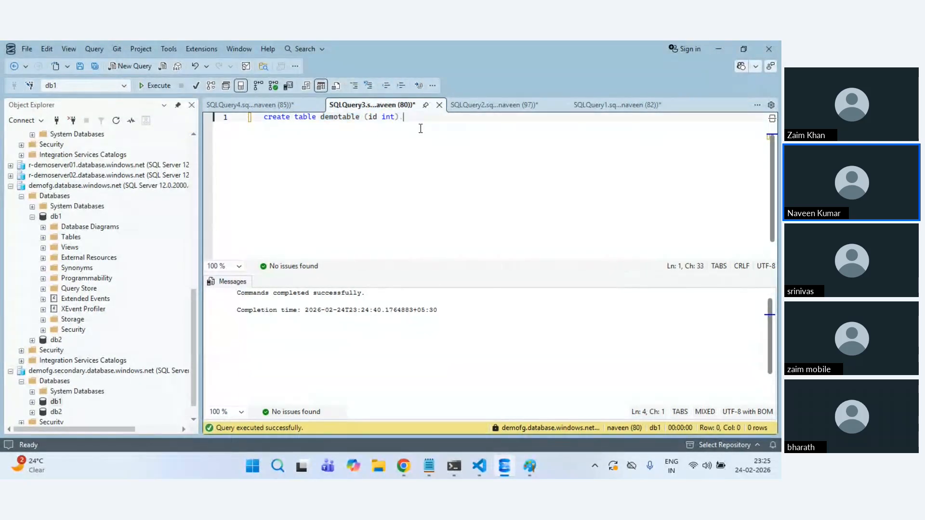
key(Return)
key(Return)
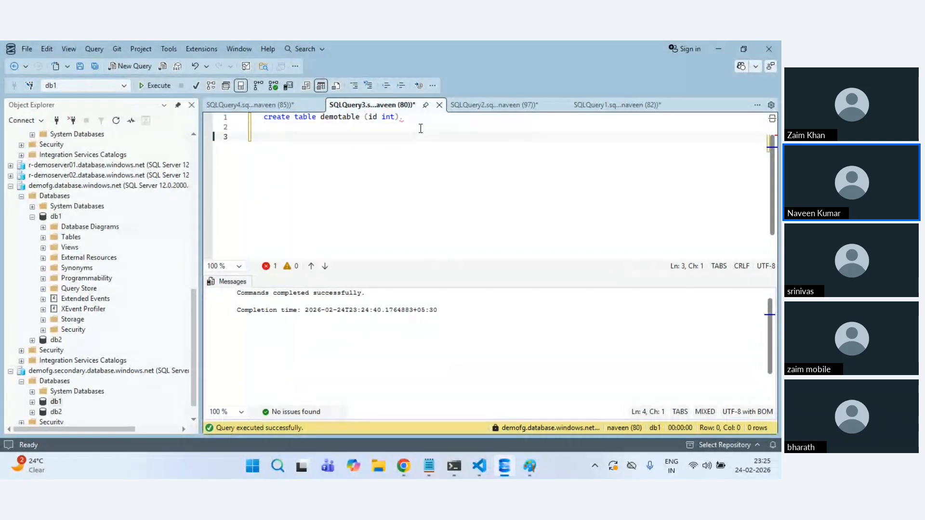
click(248, 105)
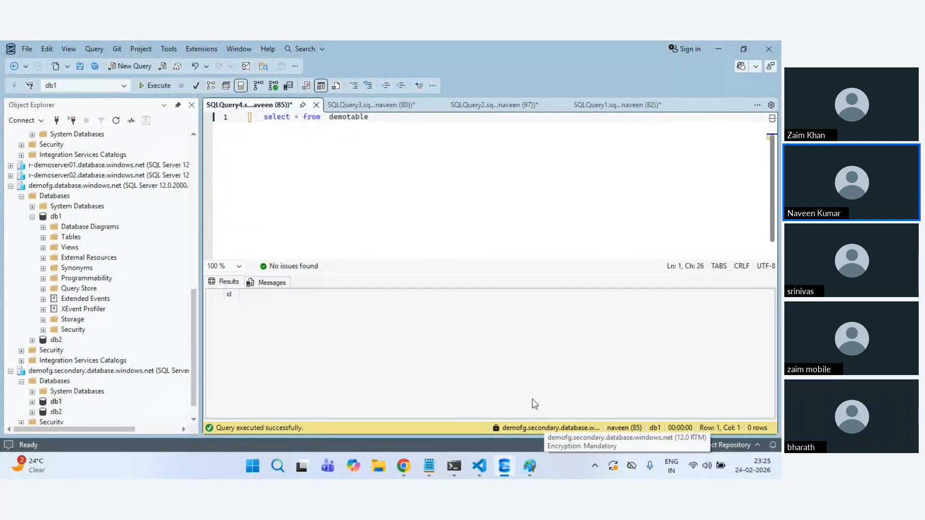
key(Return)
key(Return)
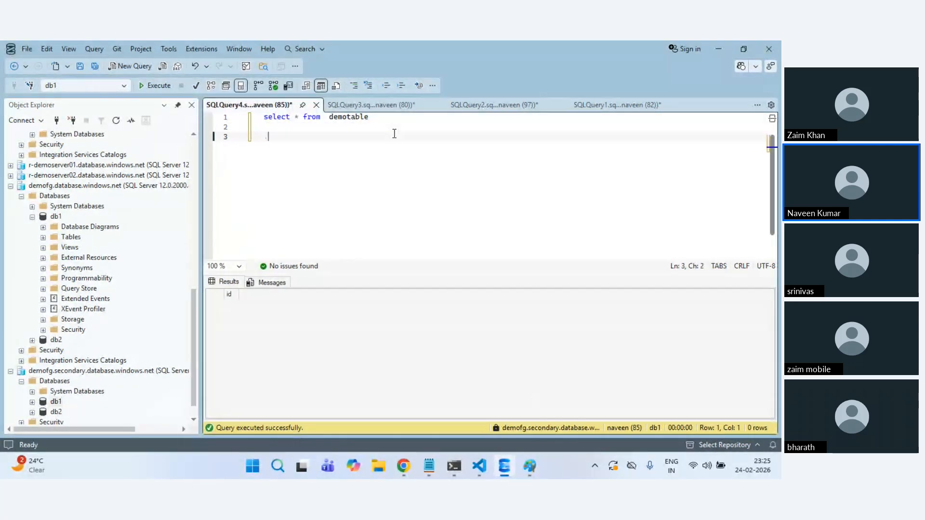
text(.select @@serve)
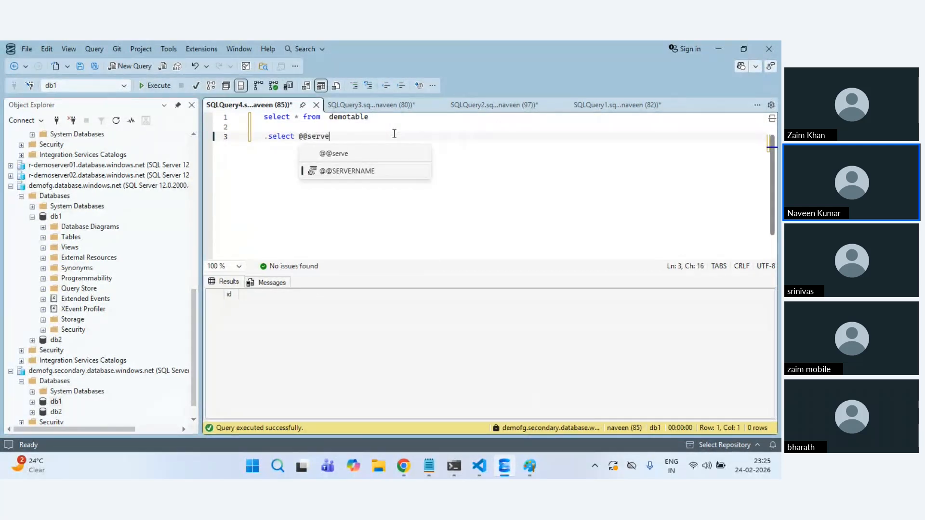
key(Tab)
key(shift+Up)
click(155, 81)
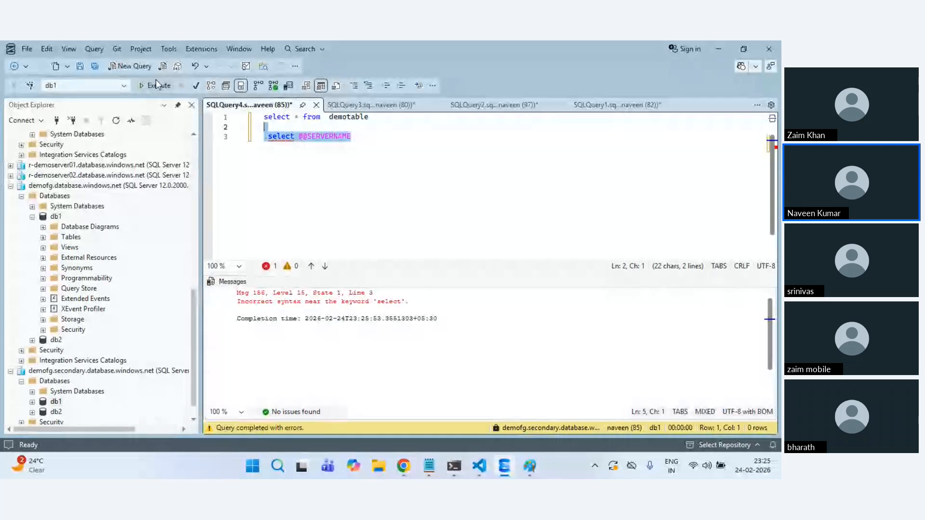
click(386, 149)
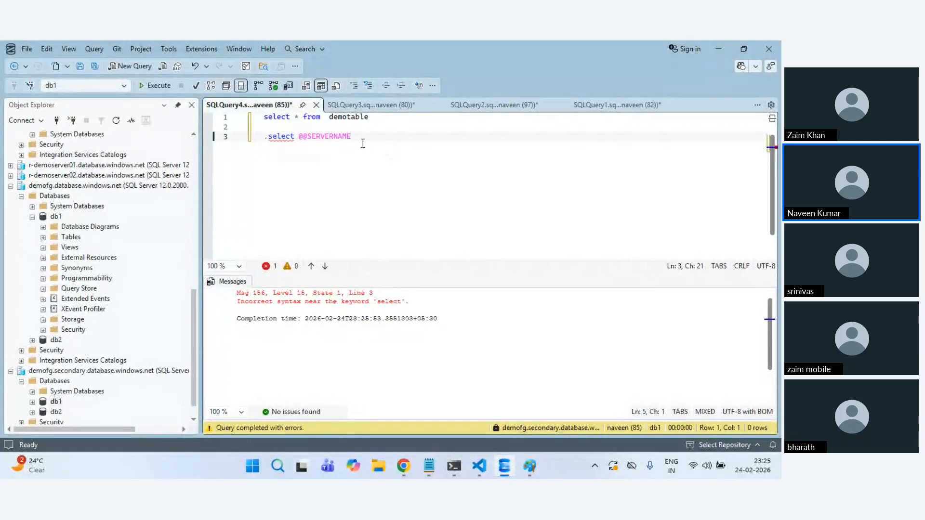
drag(367, 140, 261, 140)
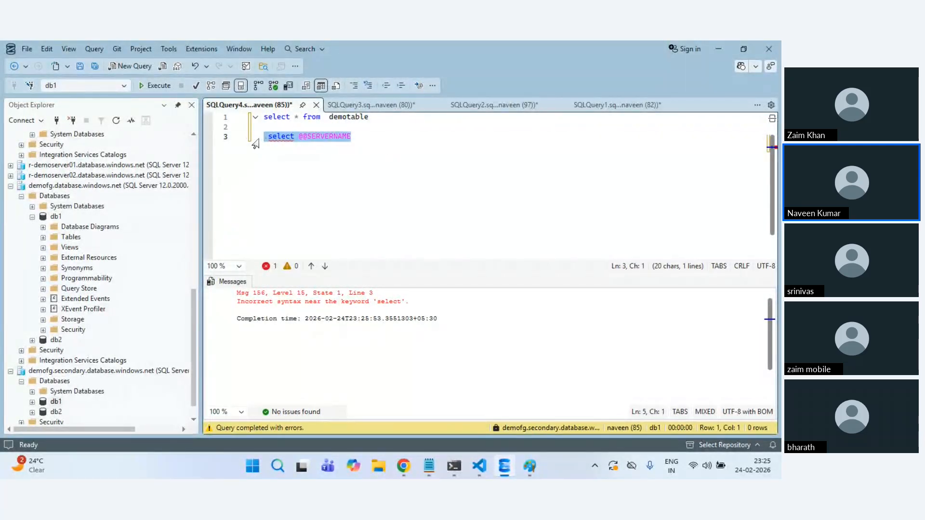
click(164, 87)
click(364, 156)
double_click(287, 138)
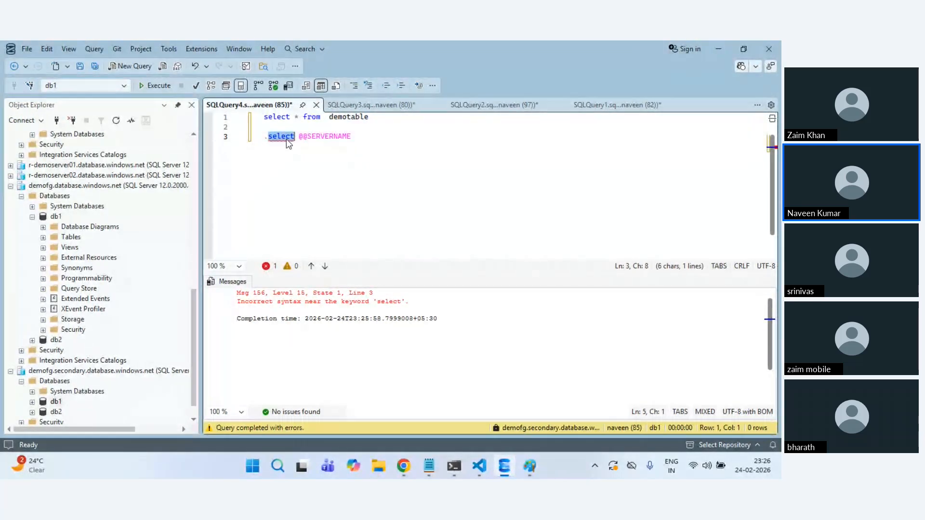
key(BackSpace)
key(BackSpace)
key(BackSpace)
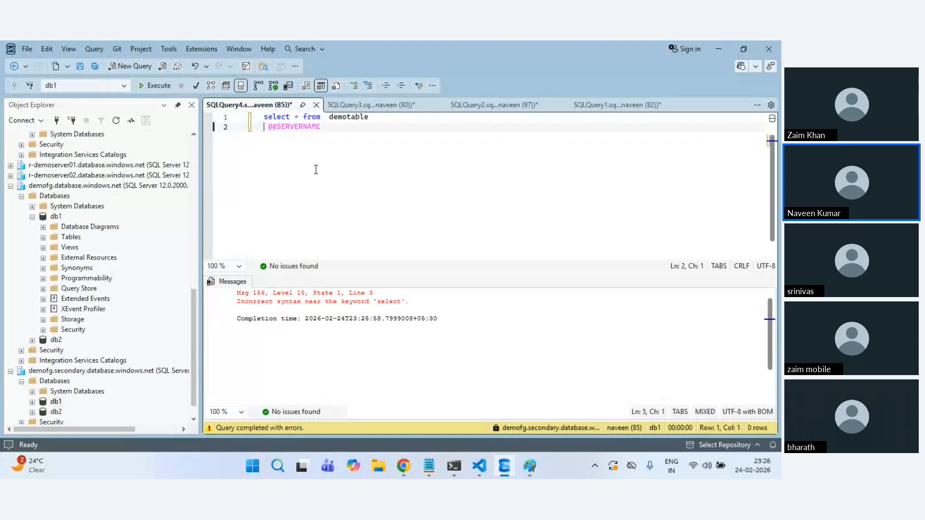
key(Return)
text(select)
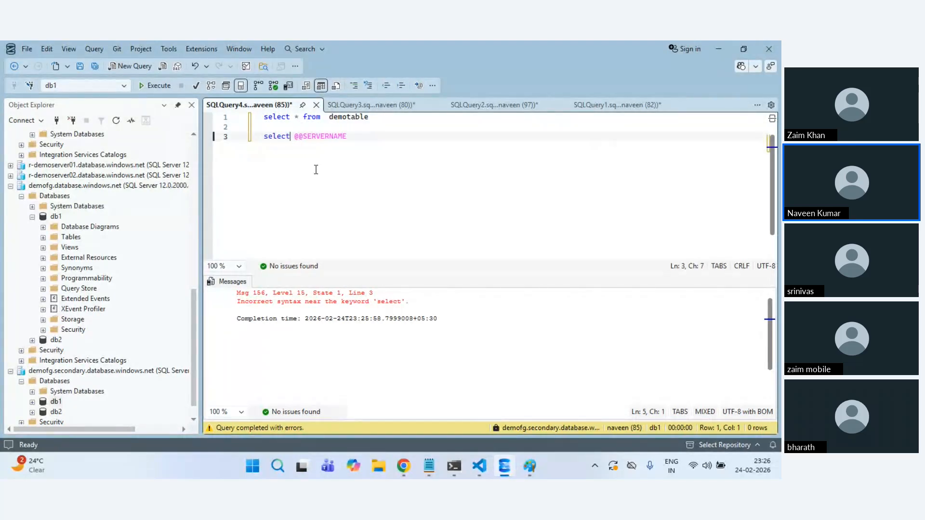
drag(354, 136, 226, 130)
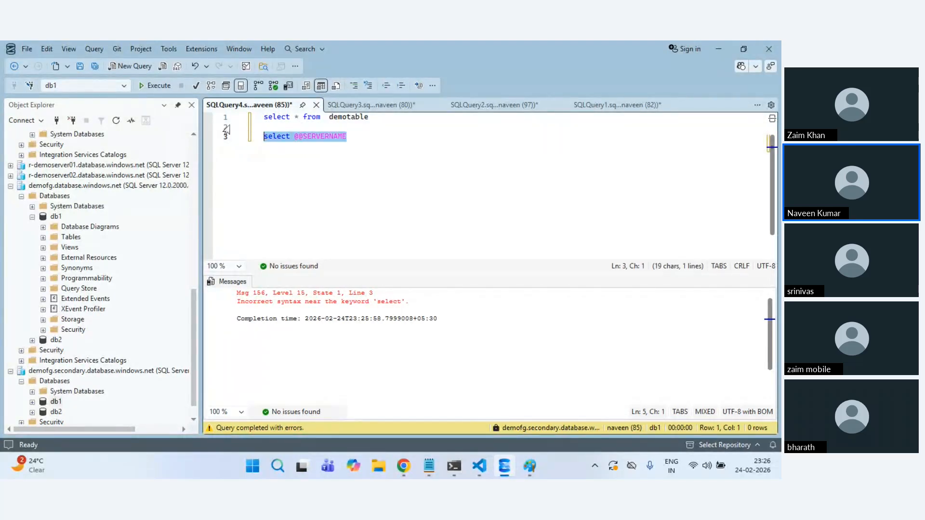
click(152, 85)
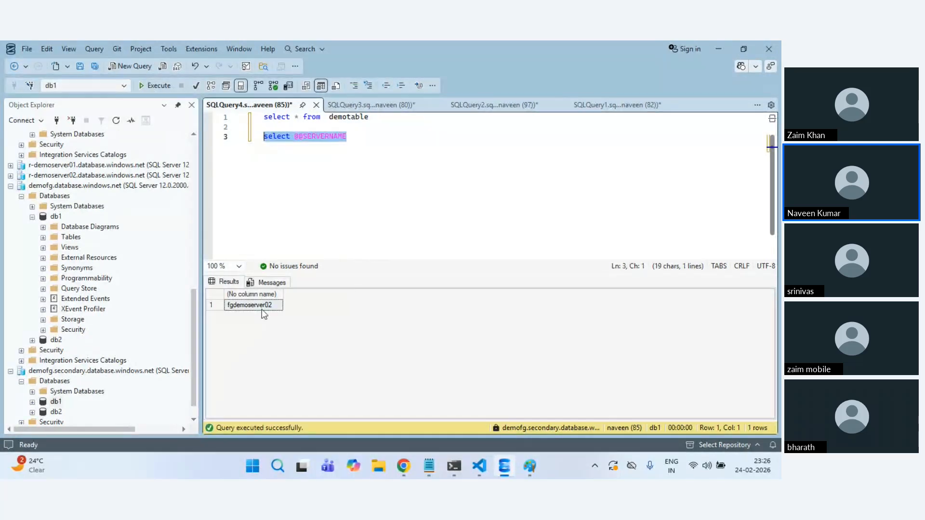
click(262, 310)
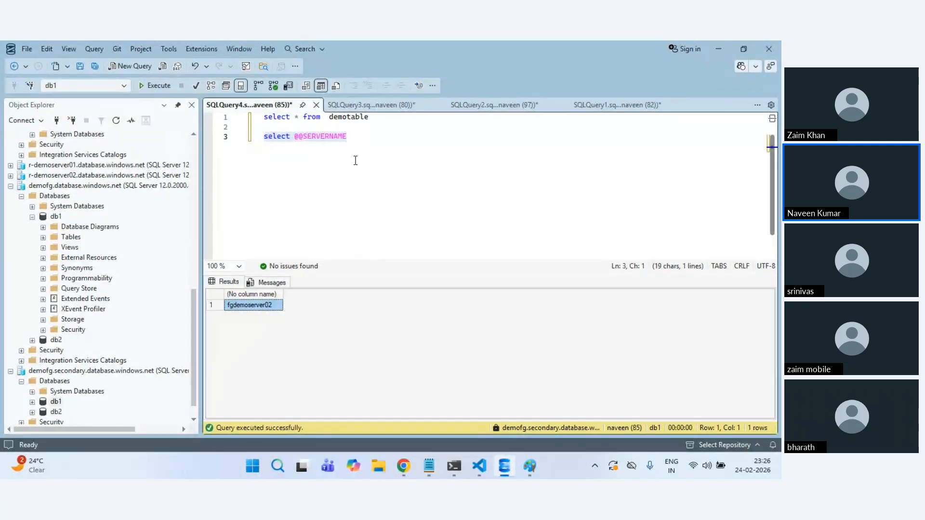
Step: Switch to the Paint diagram, underline the names fgdemoserver01 and fgdemoserver02, and return to the secondary server's query
key(alt+Tab)
key(alt+Tab)
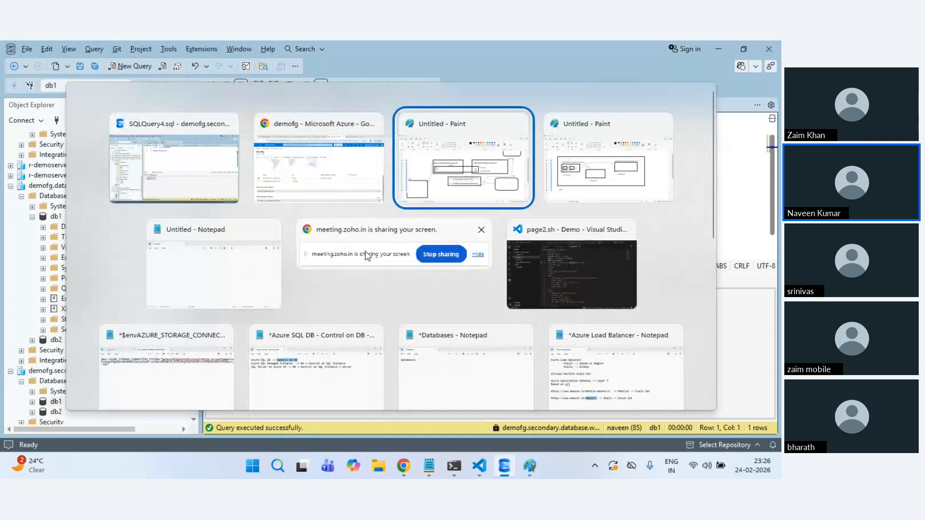
drag(217, 215, 271, 215)
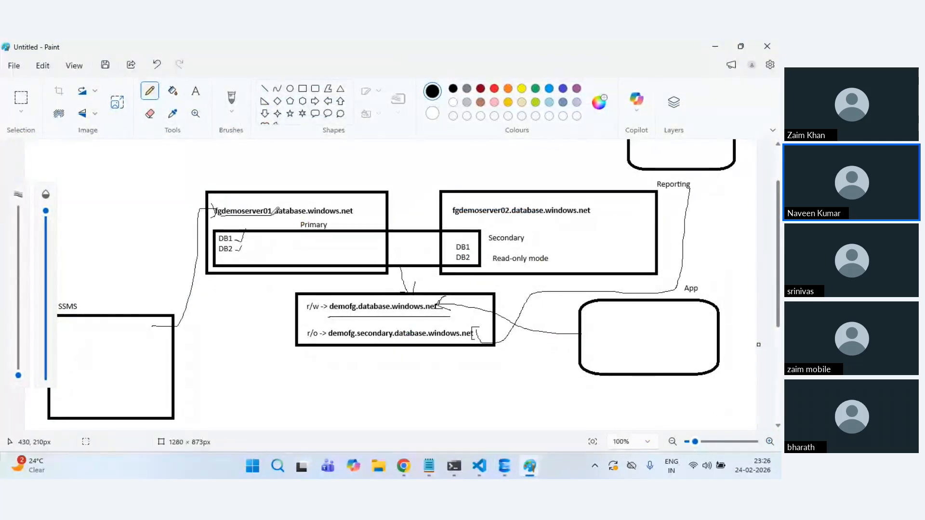
drag(453, 218, 490, 218)
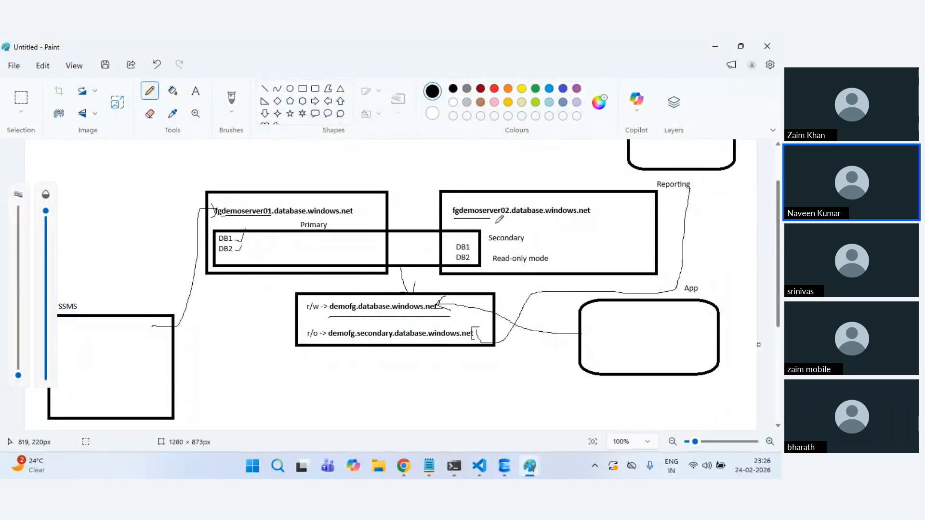
key(alt+Tab)
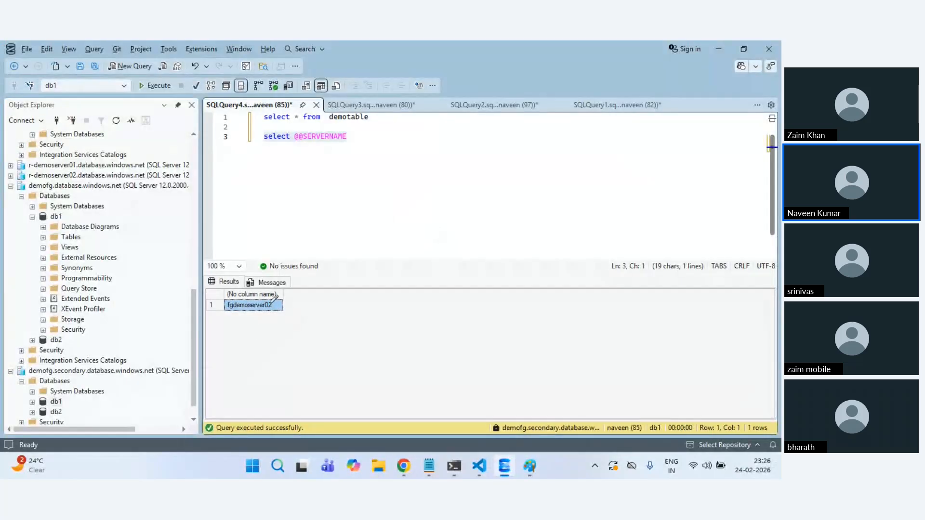
key(alt+Tab)
key(alt+Tab)
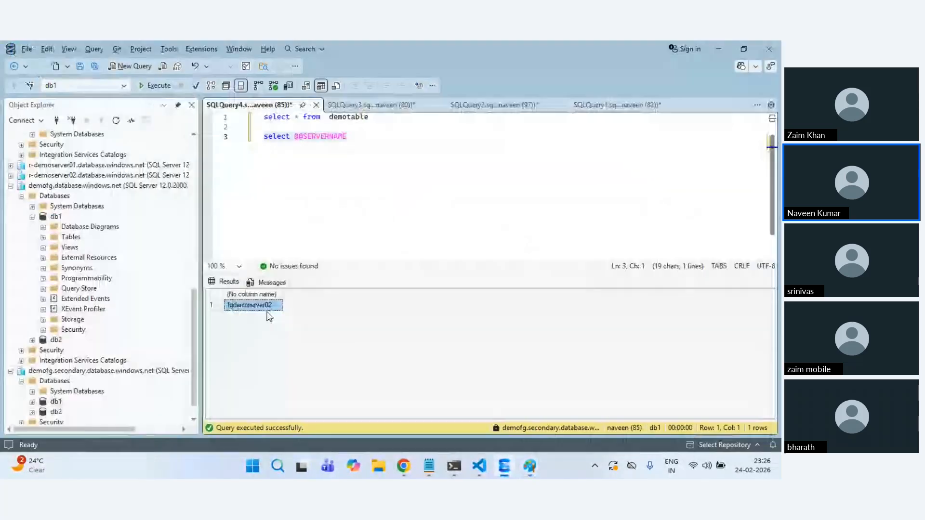
click(367, 138)
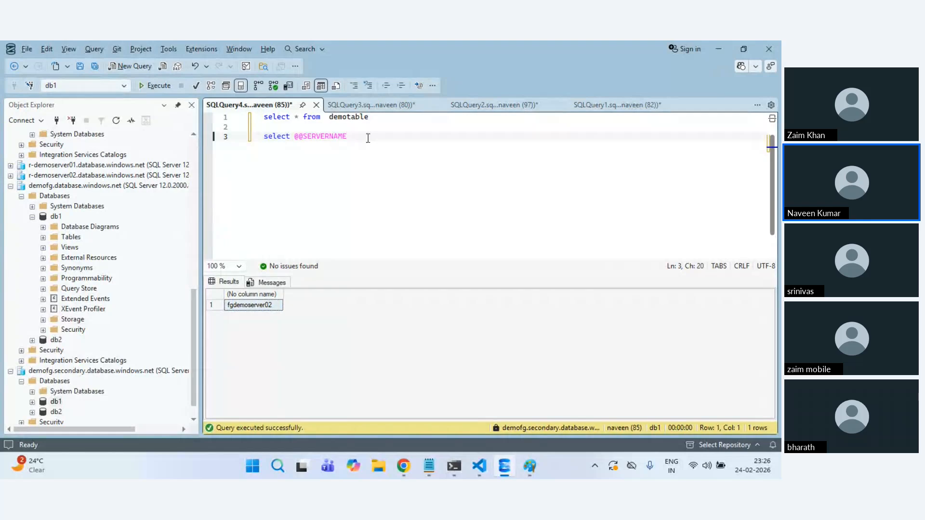
key(Return)
key(Return)
text(--)
text(fgdemoserver02)
scroll(371, 166, up, 1)
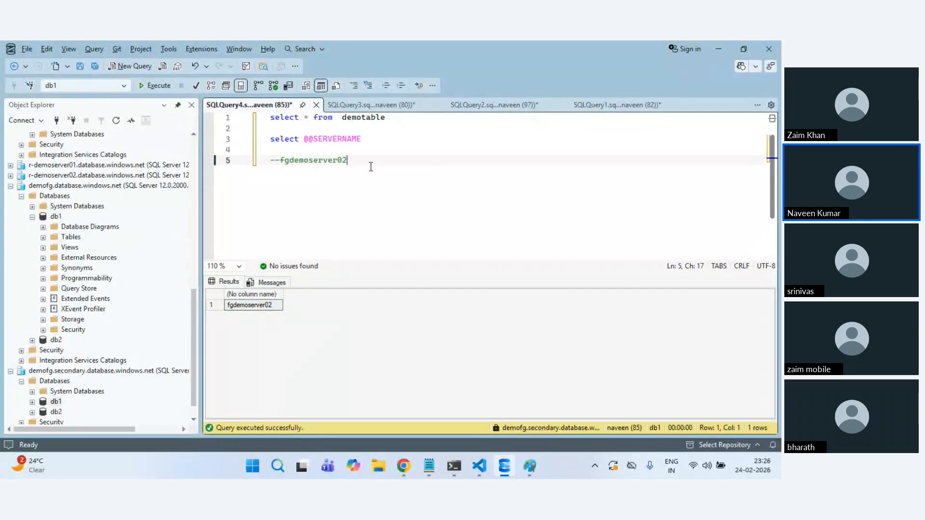
scroll(371, 167, up, 1)
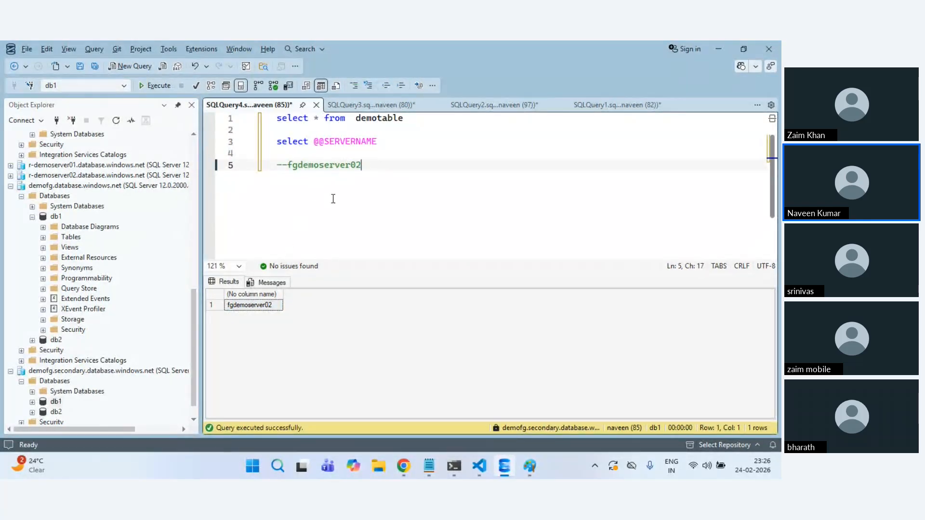
drag(287, 165, 373, 169)
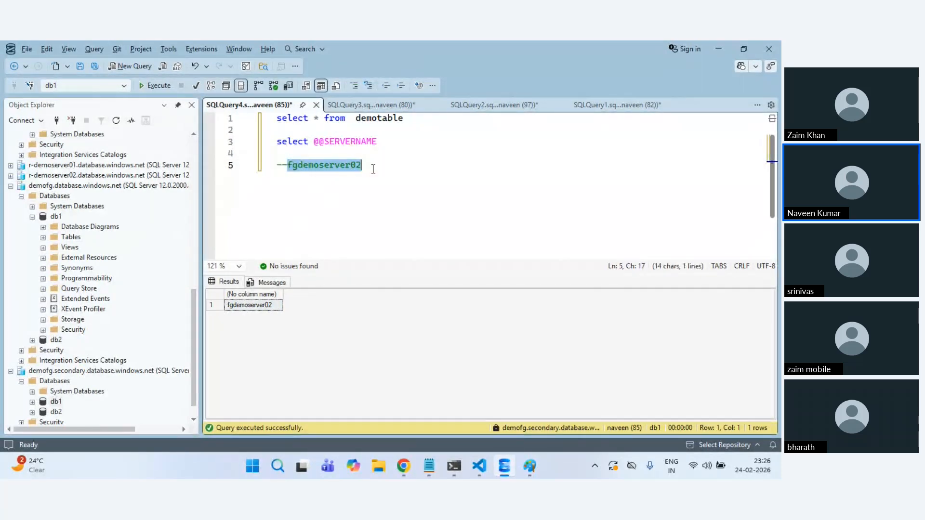
click(388, 145)
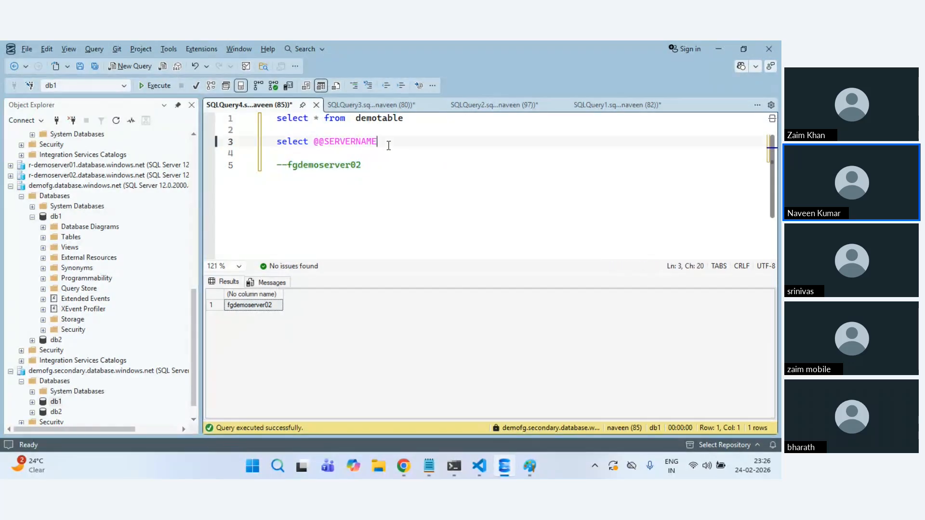
click(391, 106)
text(insert)
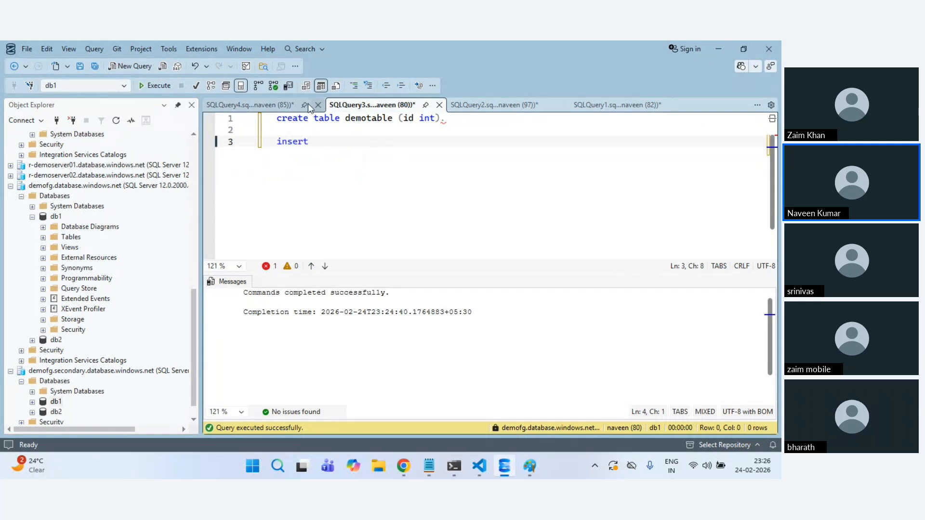
click(258, 106)
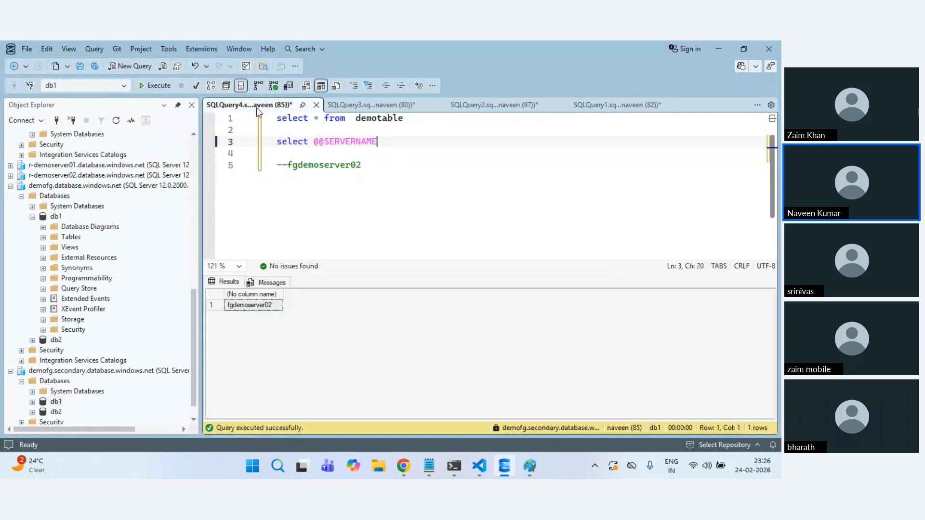
triple_click(354, 147)
key(ctrl+c)
click(353, 106)
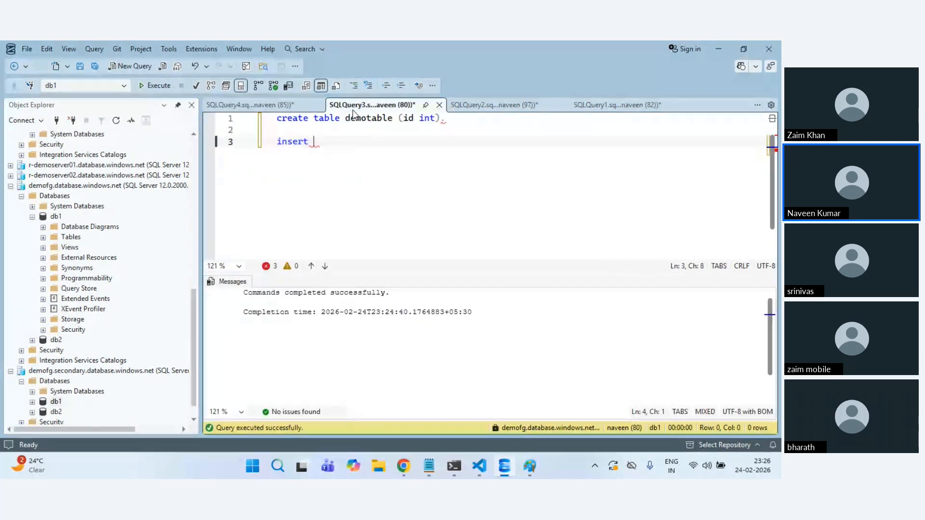
click(310, 130)
key(Return)
key(ctrl+v)
key(Return)
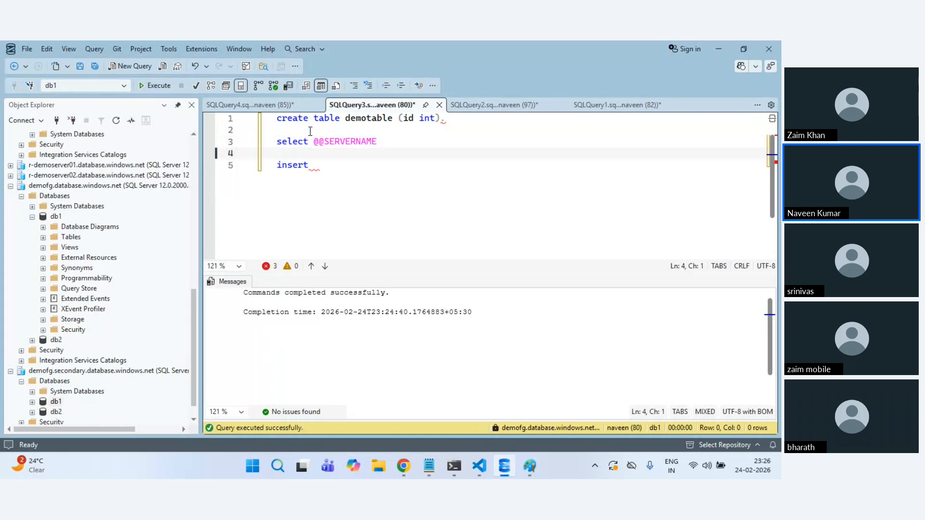
key(shift+Up)
key(F5)
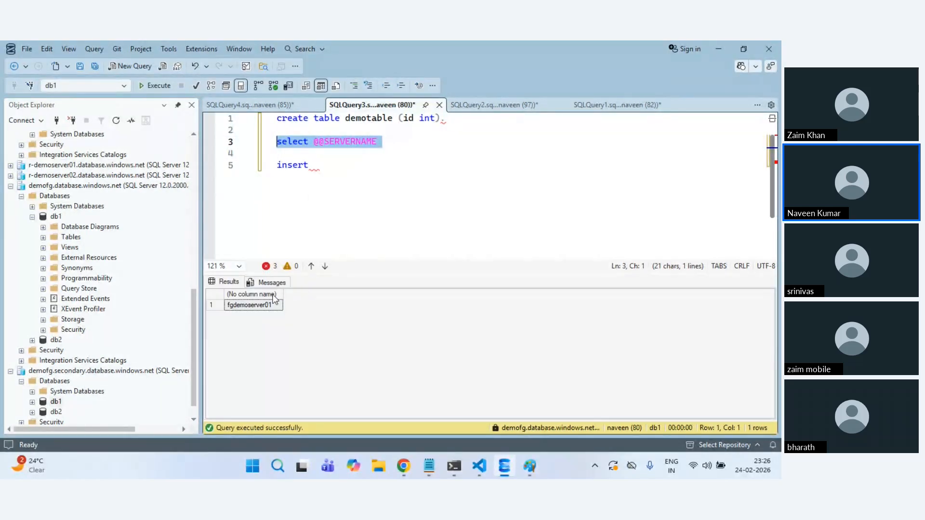
click(275, 300)
click(401, 141)
text(--)
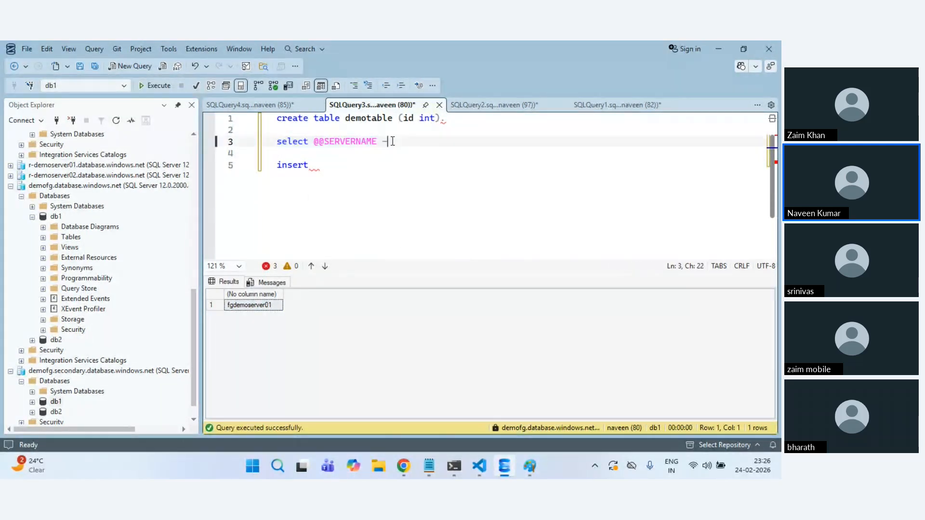
text(fgdemoserver01)
scroll(418, 167, up, 2)
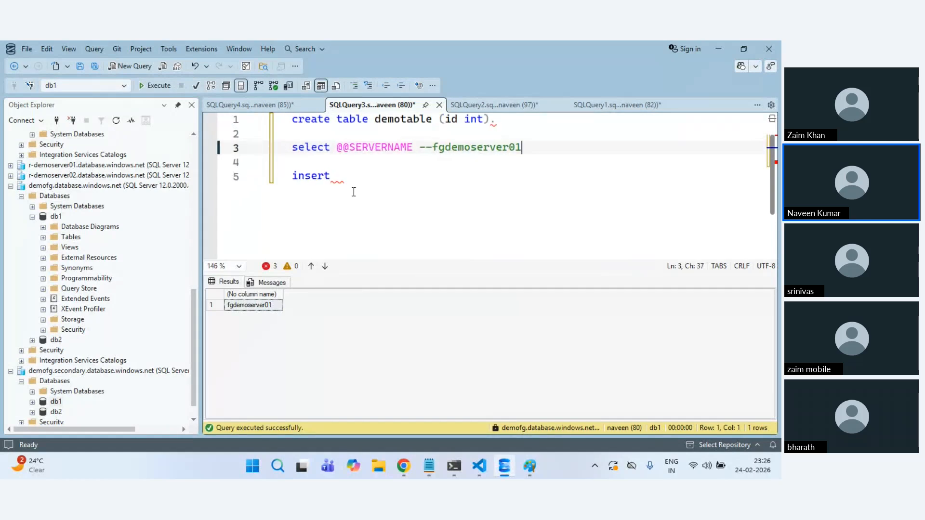
Step: Complete the insert line as "insert into demotable values (10)"
click(345, 177)
text(int)
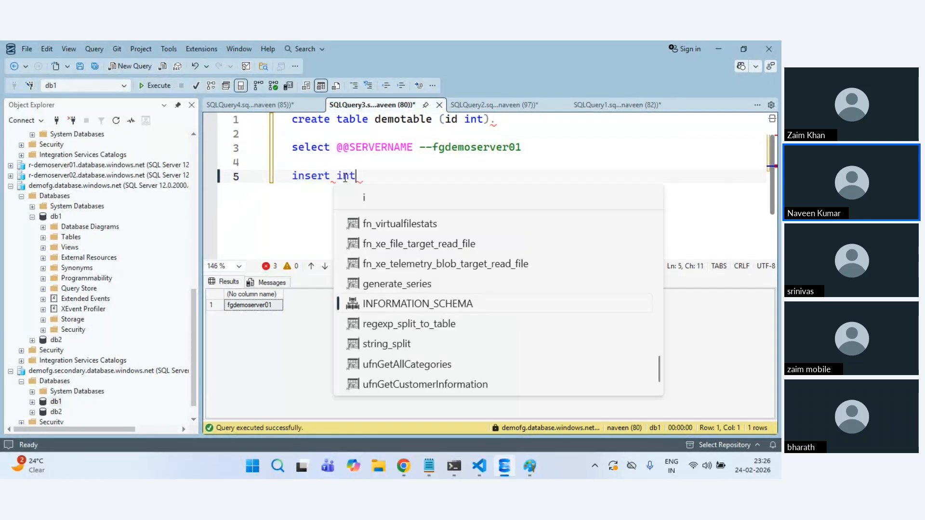
text(o demo)
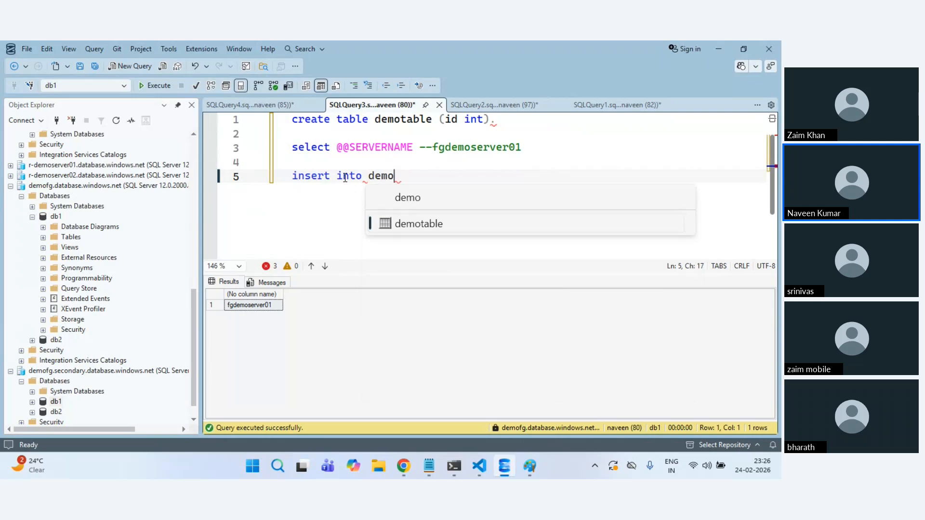
text(table values ()
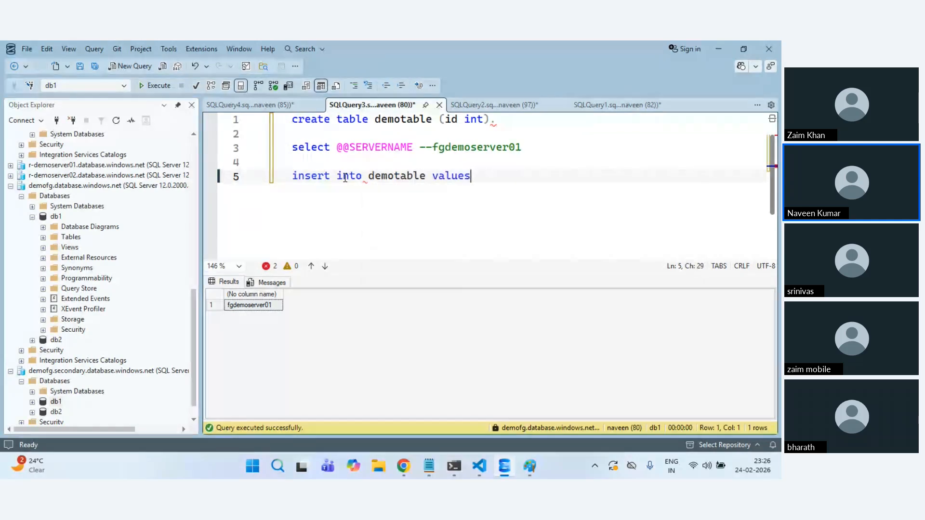
key(BackSpace)
key(BackSpace)
text(0)
key(BackSpace)
text(10))
key(Return)
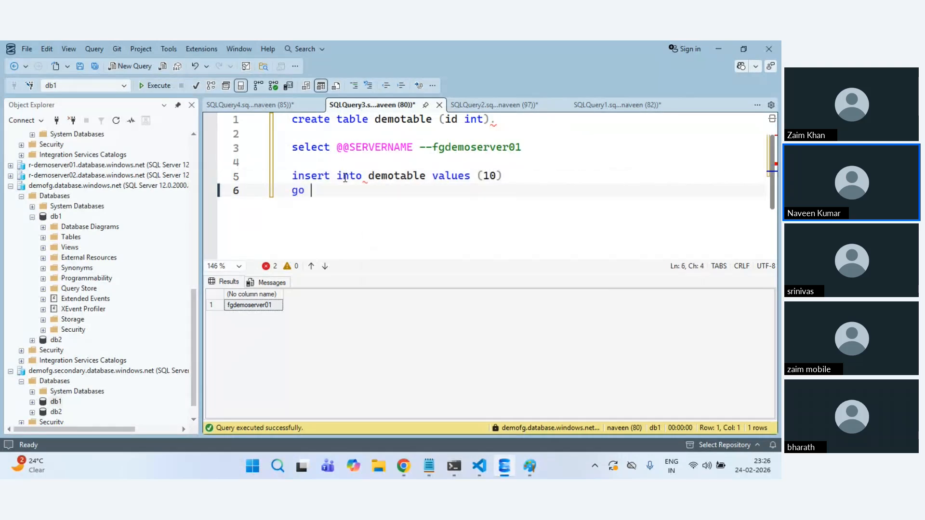
Step: Add "go 10" below the insert statement and run these two lines together
text(go 10)
key(shift+Up)
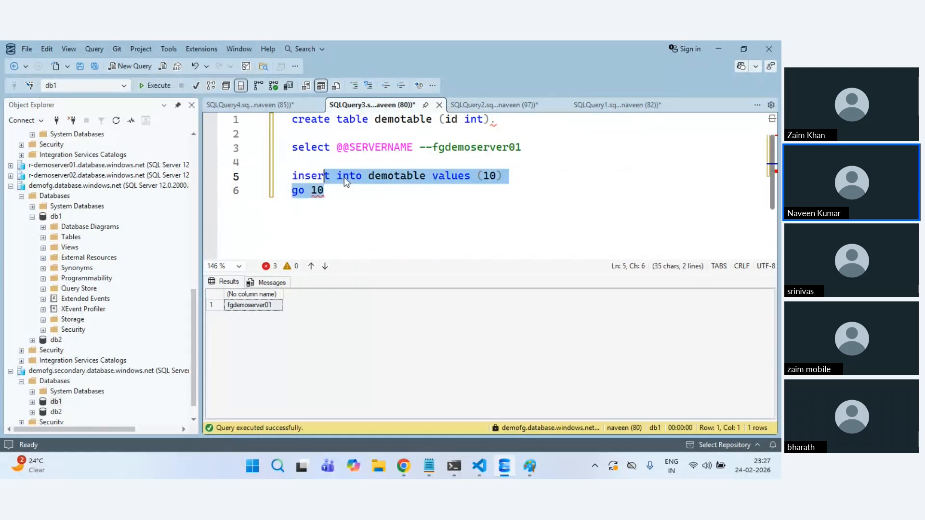
key(shift+Up)
key(F5)
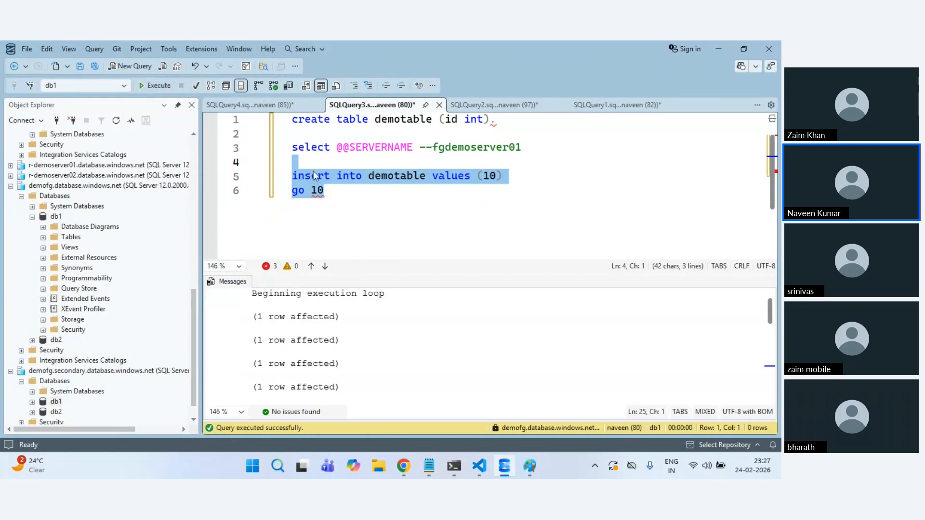
Step: Run only "select * from demotable" on the demofg.secondary.database.windows.net connection and return to the demofg.database.windows.net query
click(276, 106)
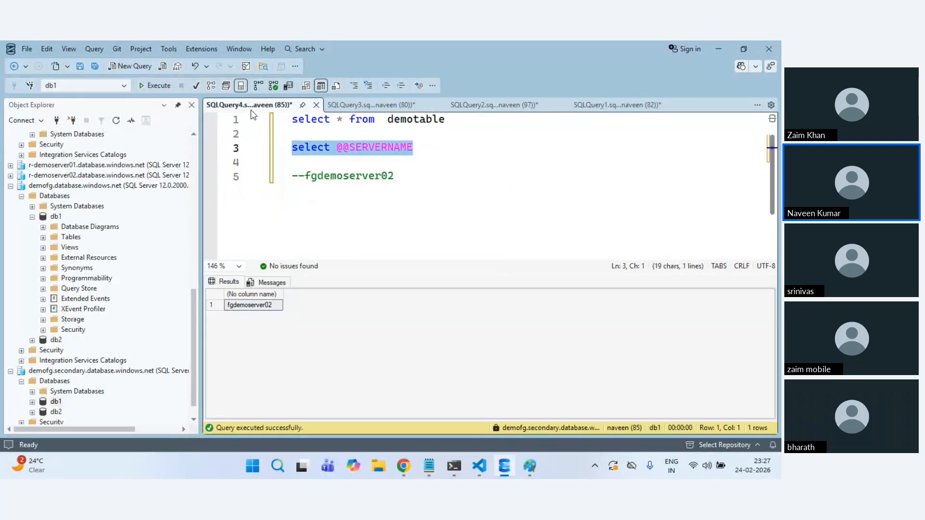
click(325, 133)
key(shift+Up)
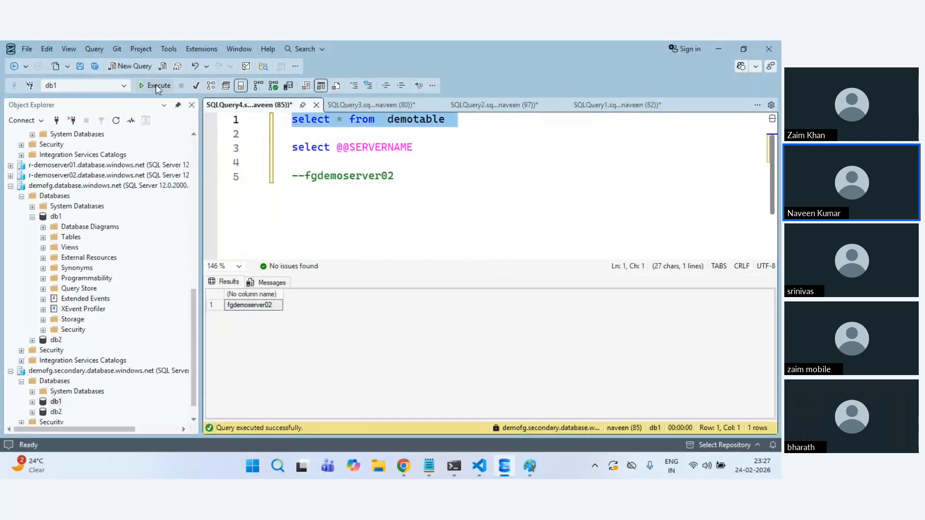
click(151, 85)
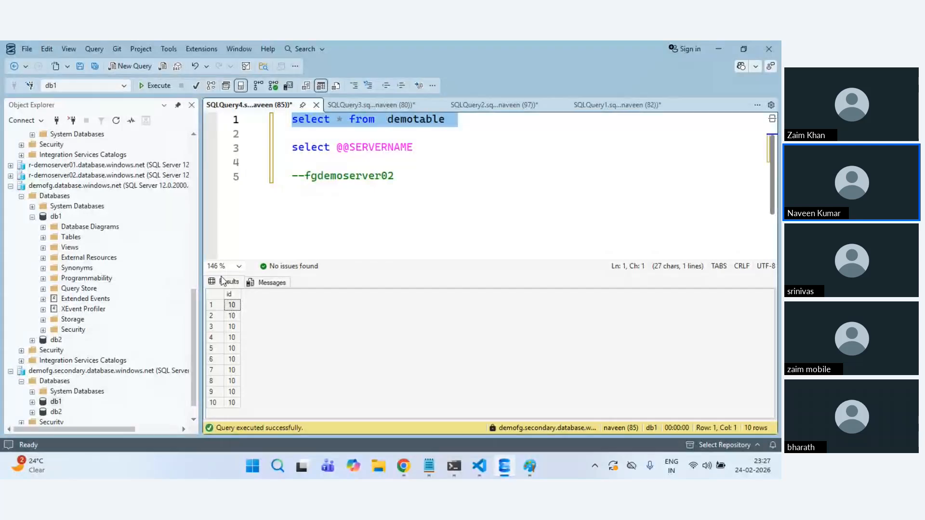
click(386, 108)
click(426, 189)
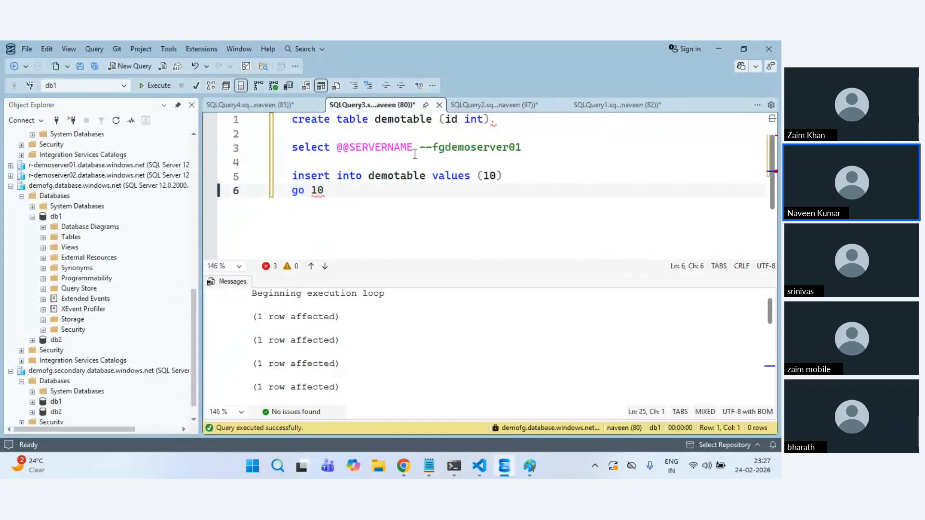
Step: Switch to the Paint diagram, draw a tick beside fgdemoserver02's Secondary label, and handwrite S above fgdemoserver01 and P above fgdemoserver02
mouse_move(405, 465)
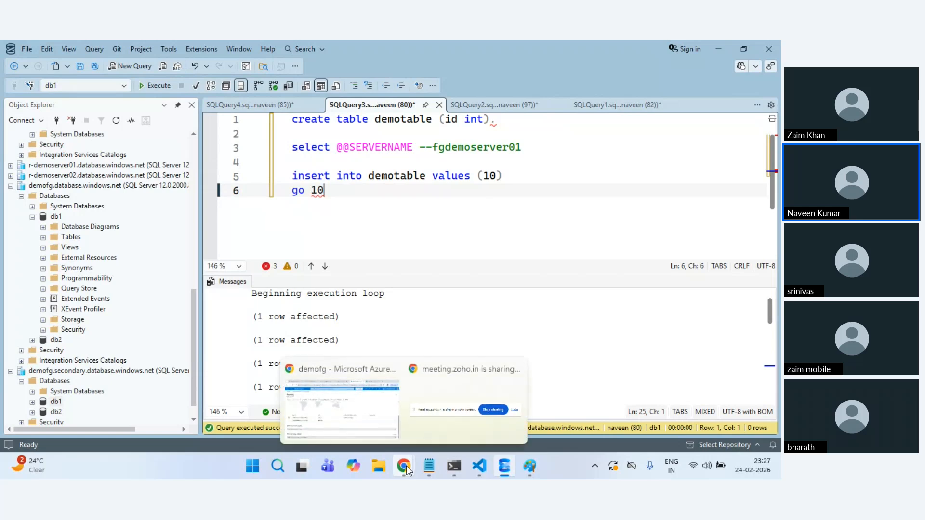
click(359, 422)
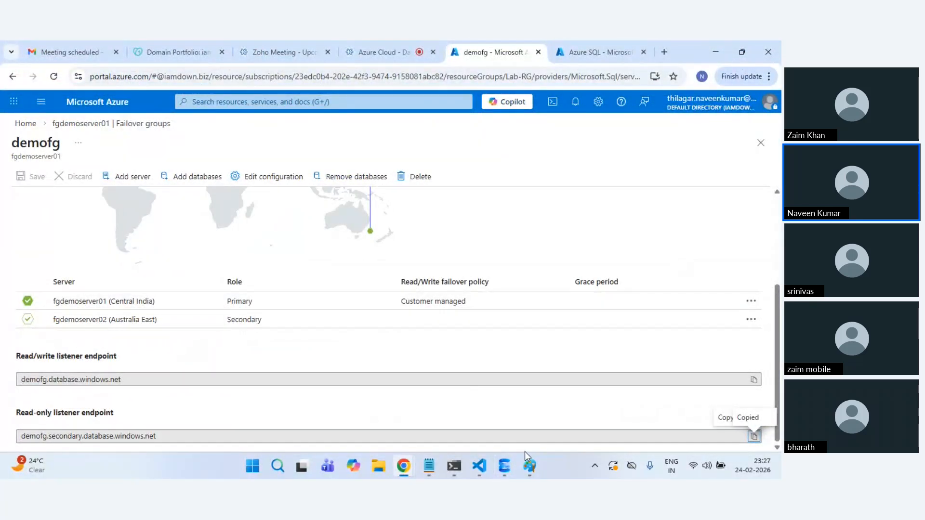
mouse_move(526, 457)
click(580, 423)
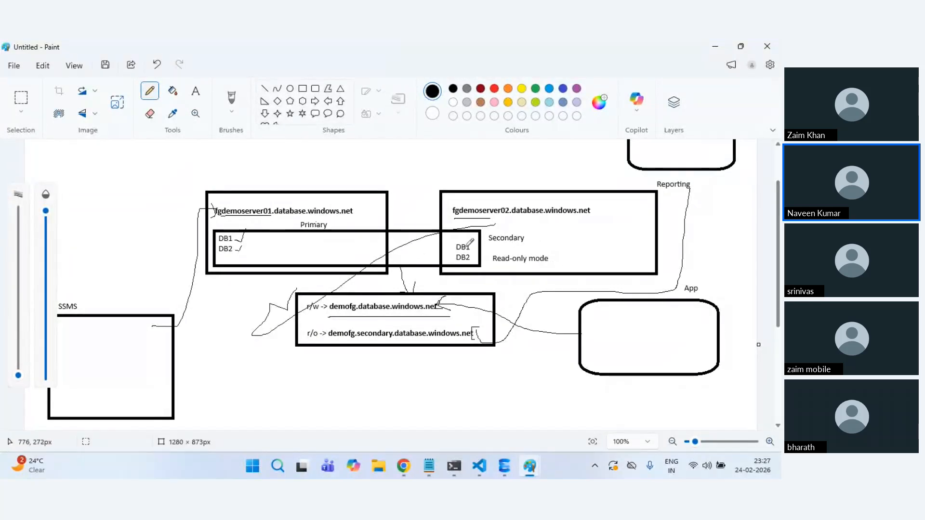
drag(507, 232, 580, 181)
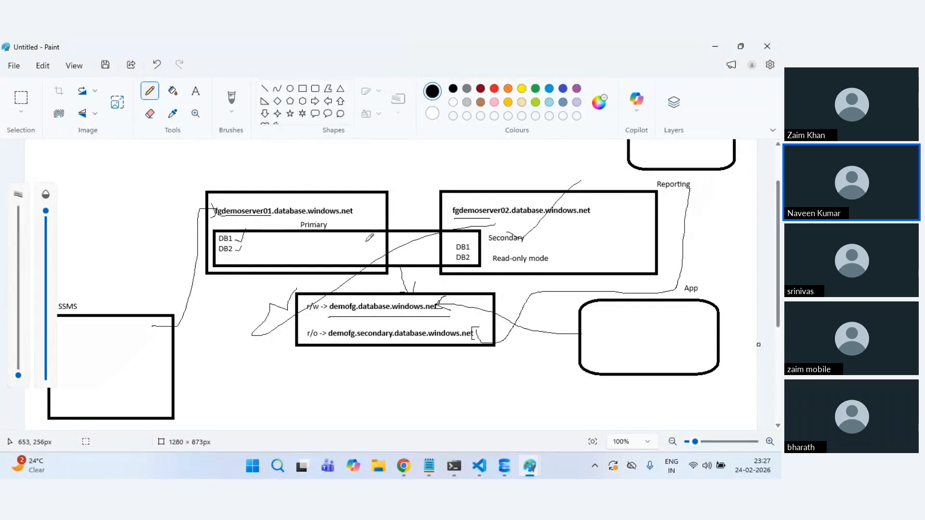
mouse_move(326, 155)
mouse_down()
mouse_move(331, 178)
mouse_move(306, 189)
mouse_up()
mouse_move(505, 166)
mouse_down()
mouse_move(503, 151)
mouse_move(505, 184)
mouse_up()
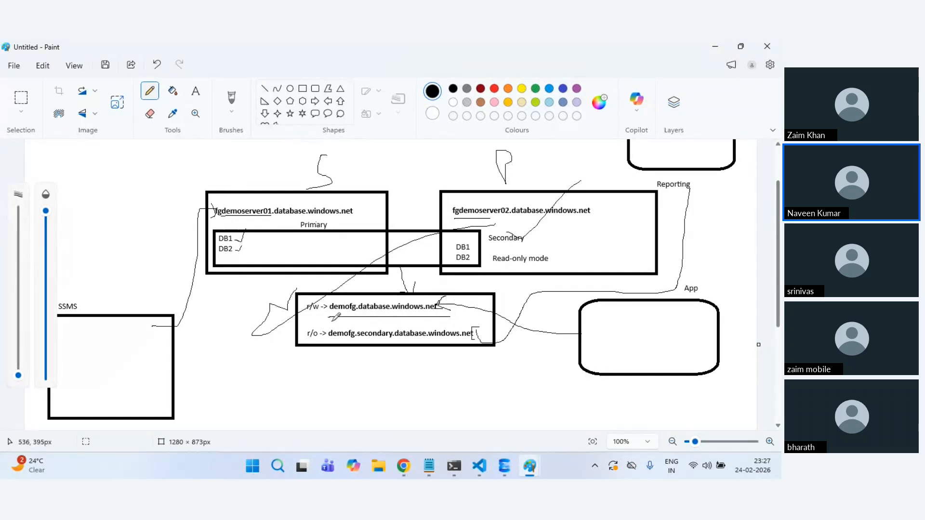
Step: Underline the r/w listener, Reporting and the r/o listener, and outline the fgdemoserver02.database.windows.net name in the diagram
drag(332, 320, 450, 320)
drag(664, 194, 696, 191)
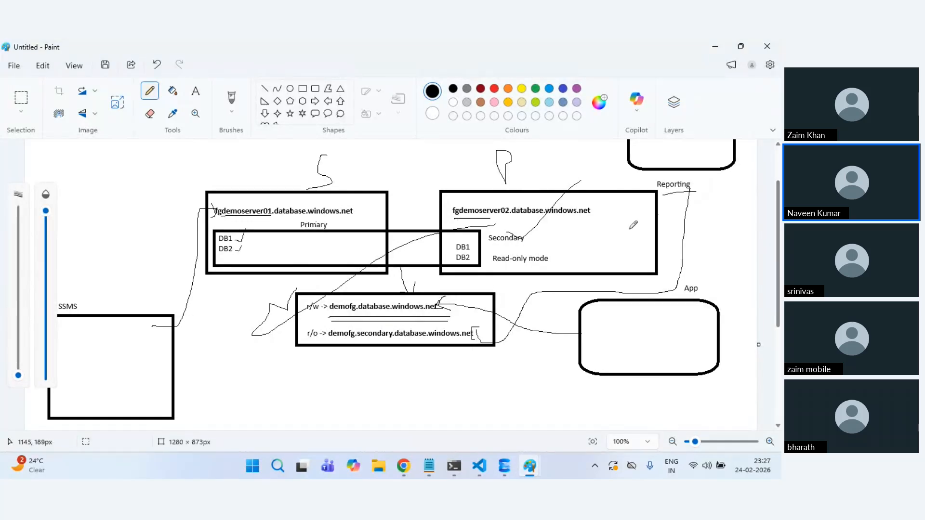
drag(337, 342, 479, 339)
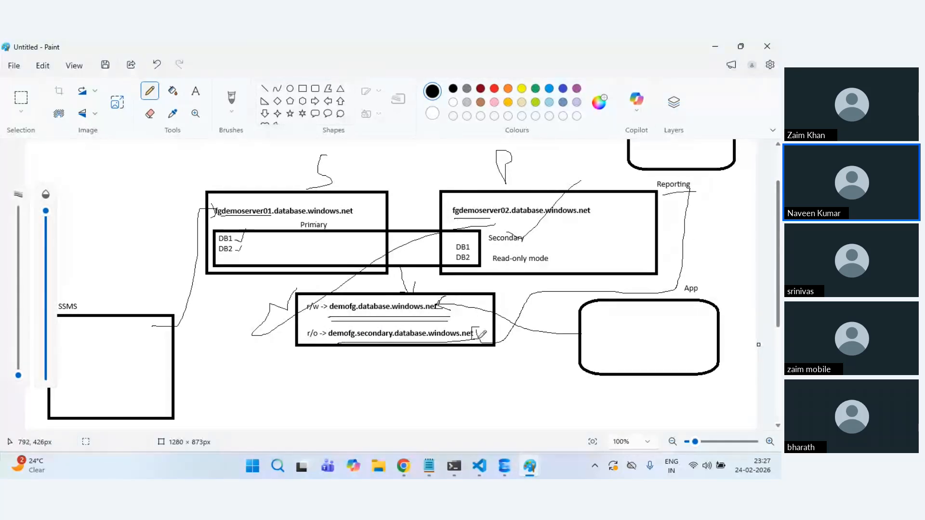
mouse_move(455, 217)
mouse_down()
mouse_move(597, 218)
mouse_move(544, 203)
mouse_move(452, 202)
mouse_up()
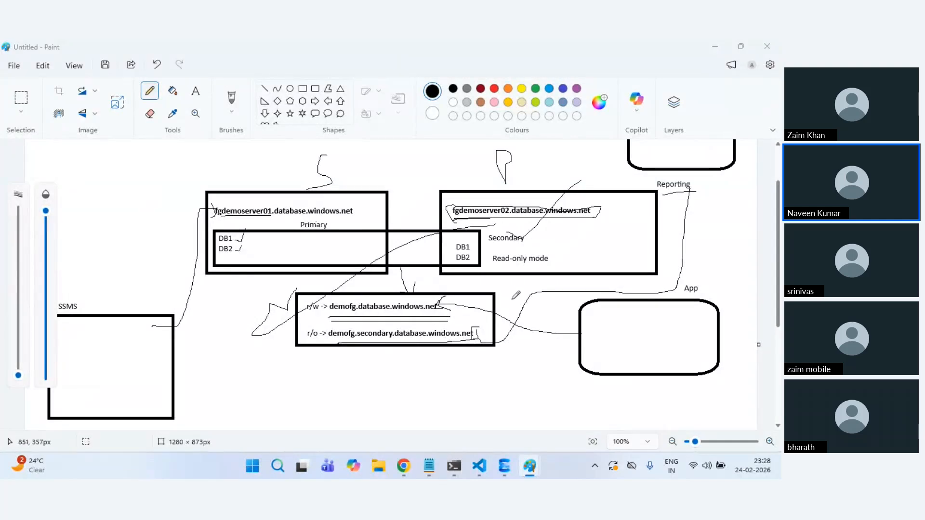
Step: Switch to the demofg page in the Azure portal and review the Failover warning for fgdemoserver02 without confirming it
key(alt+Tab)
scroll(247, 292, up, 3)
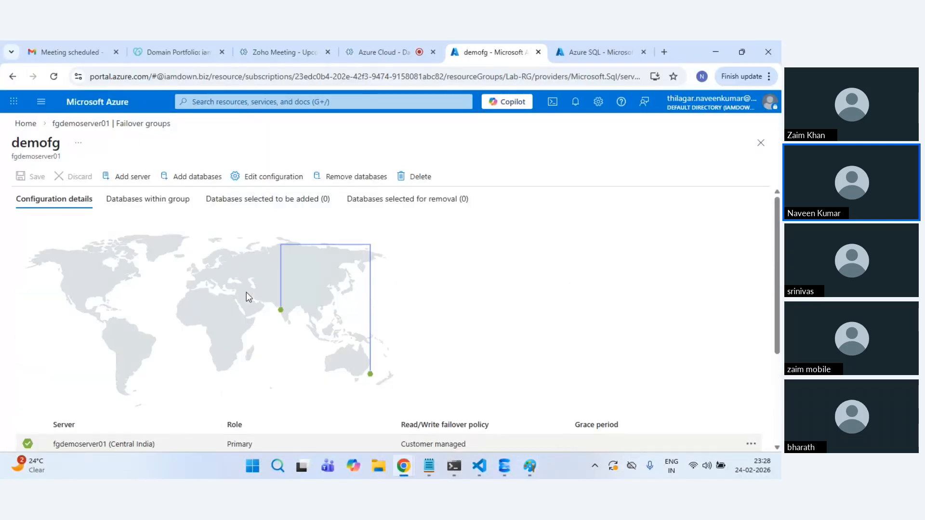
scroll(247, 291, down, 3)
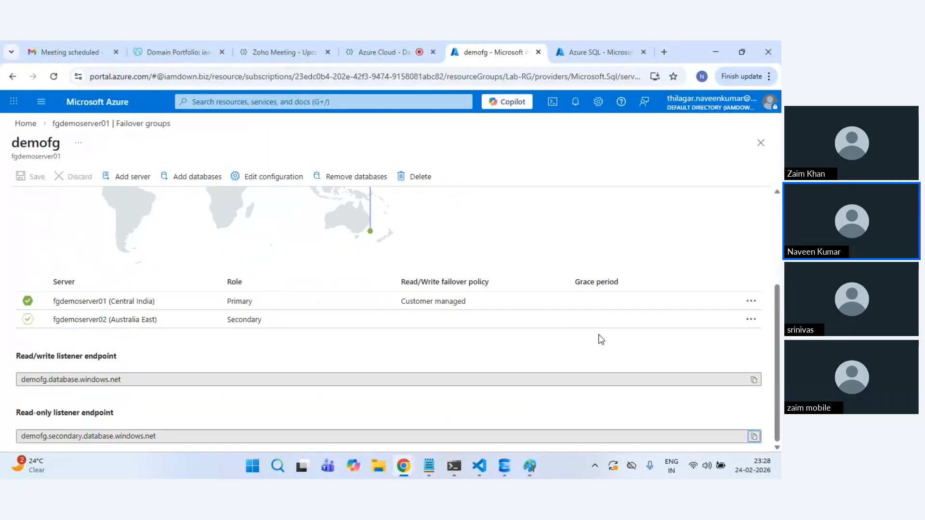
click(751, 320)
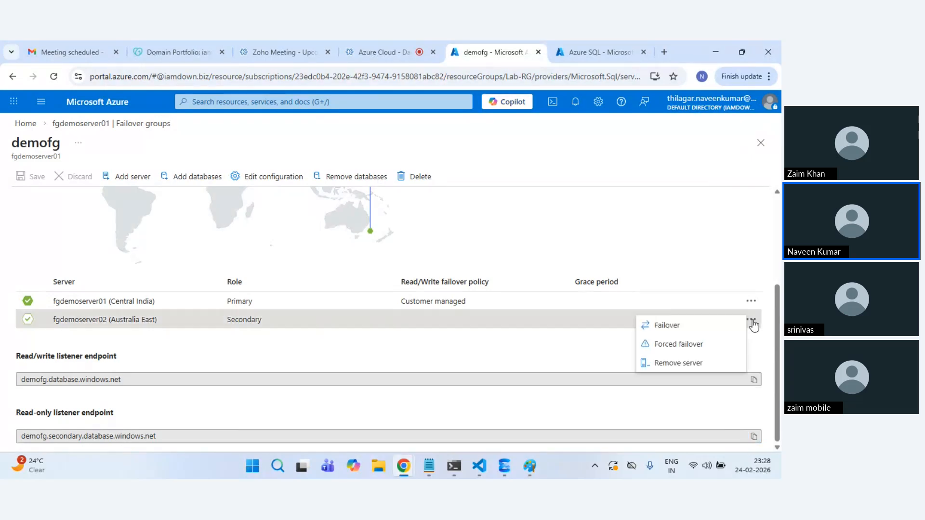
click(694, 329)
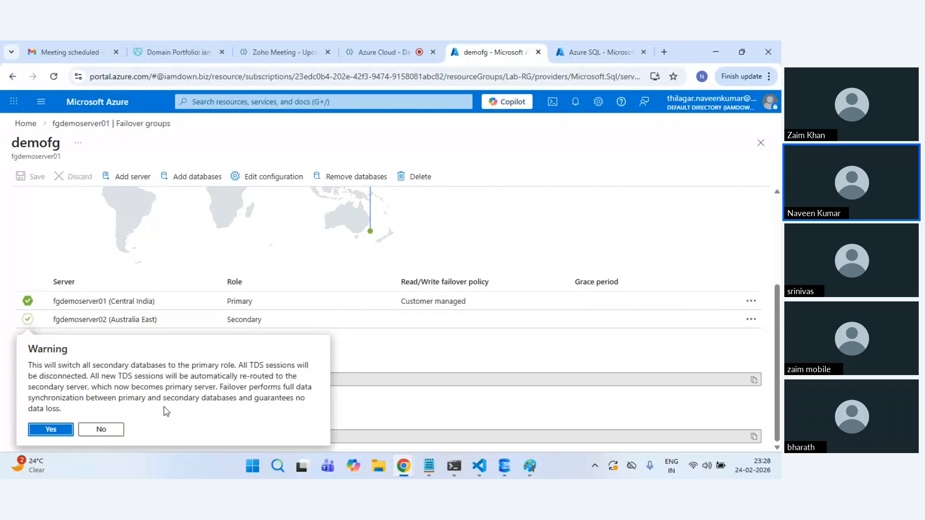
click(482, 309)
scroll(654, 326, up, 1)
scroll(656, 330, up, 2)
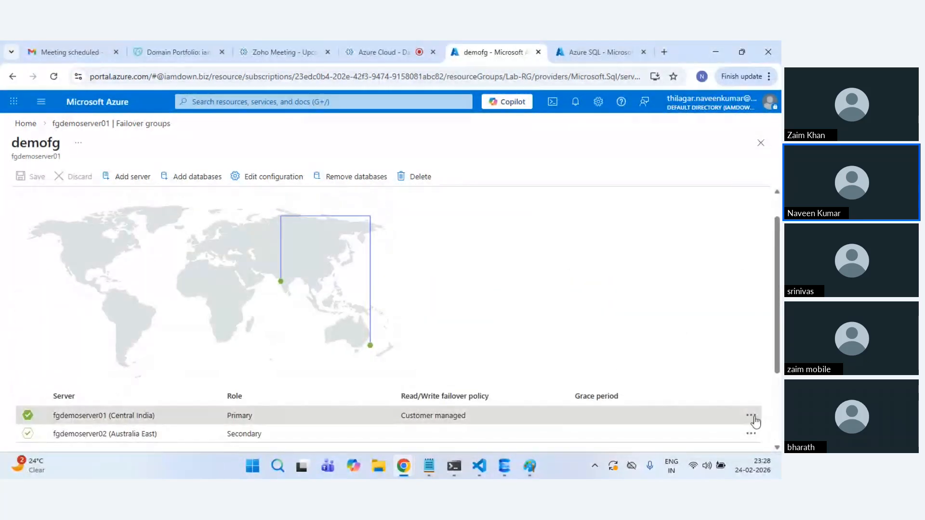
Step: Start a regular Failover of the demofg group to fgdemoserver02 (Australia East) and confirm the warning
scroll(755, 421, down, 3)
click(751, 319)
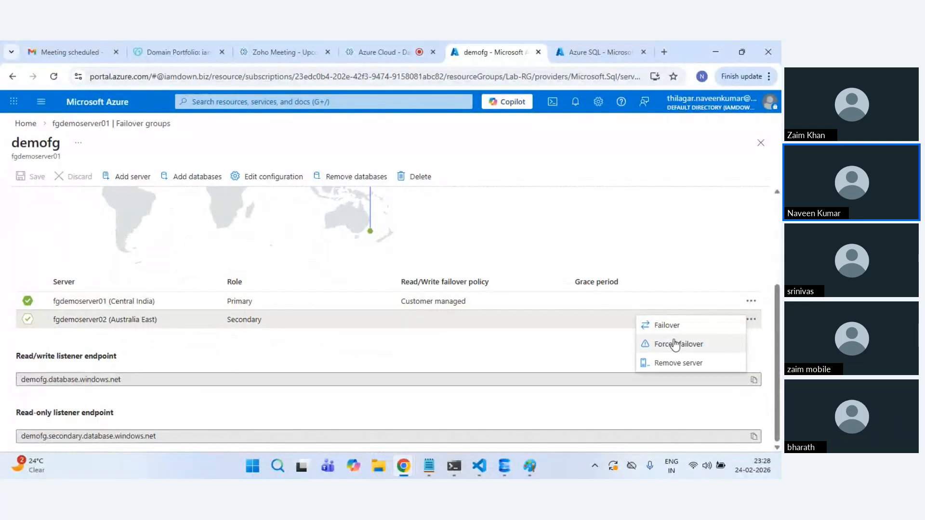
click(666, 325)
click(54, 429)
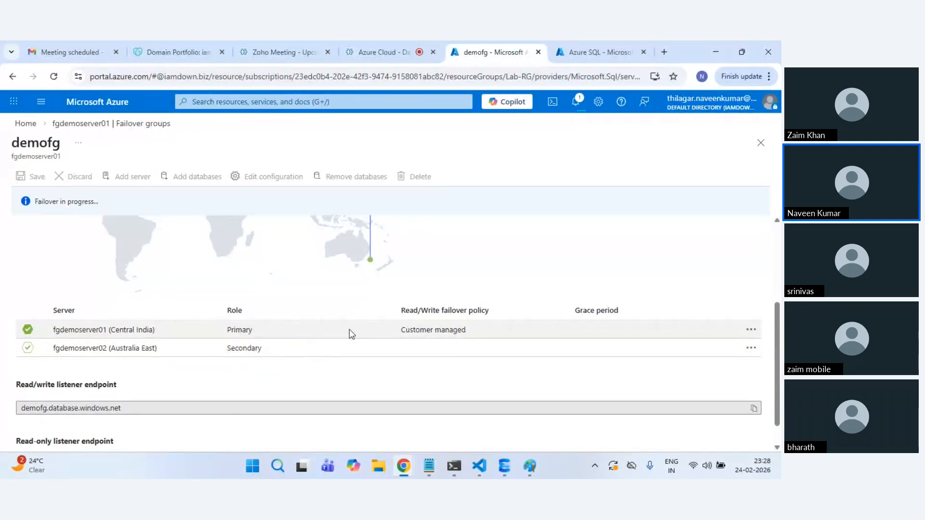
Step: Check the portal notifications for the progress of the demofg failover
click(575, 101)
click(575, 102)
click(373, 48)
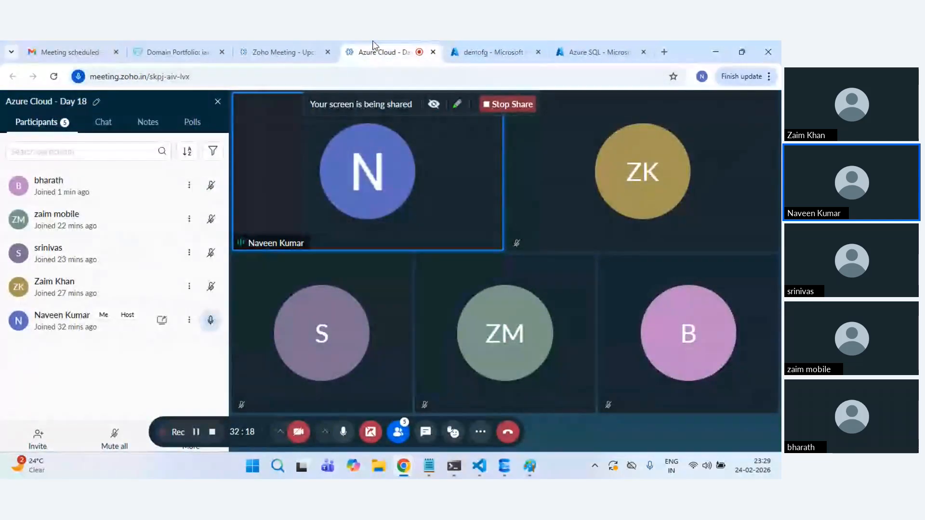
click(455, 40)
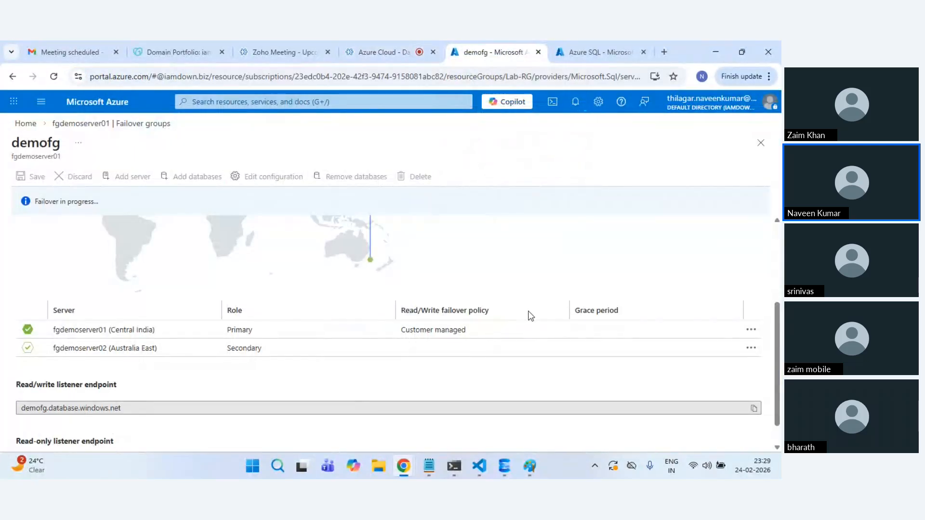
scroll(530, 316, up, 2)
scroll(530, 316, down, 2)
click(575, 102)
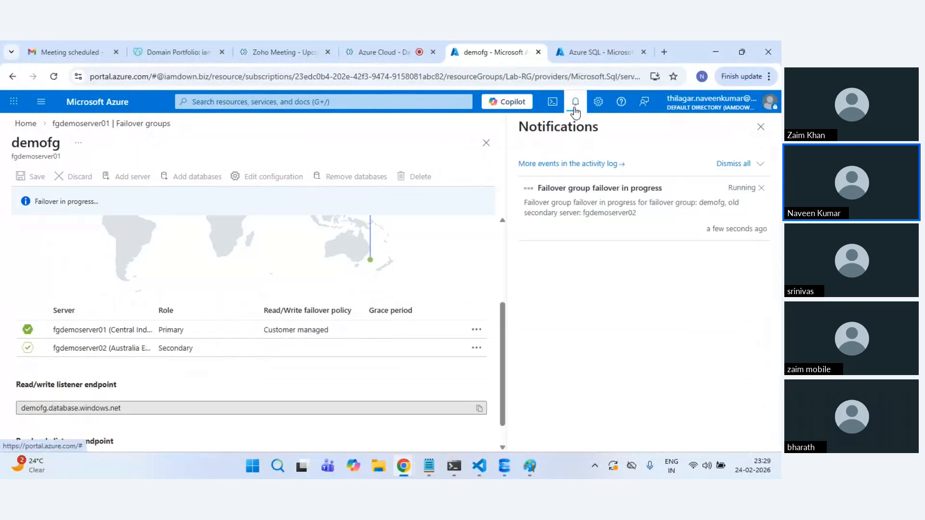
click(575, 110)
Step: Examine the demofg server roles and read/write listener endpoint, and check the notifications for the failover's completion
mouse_move(519, 460)
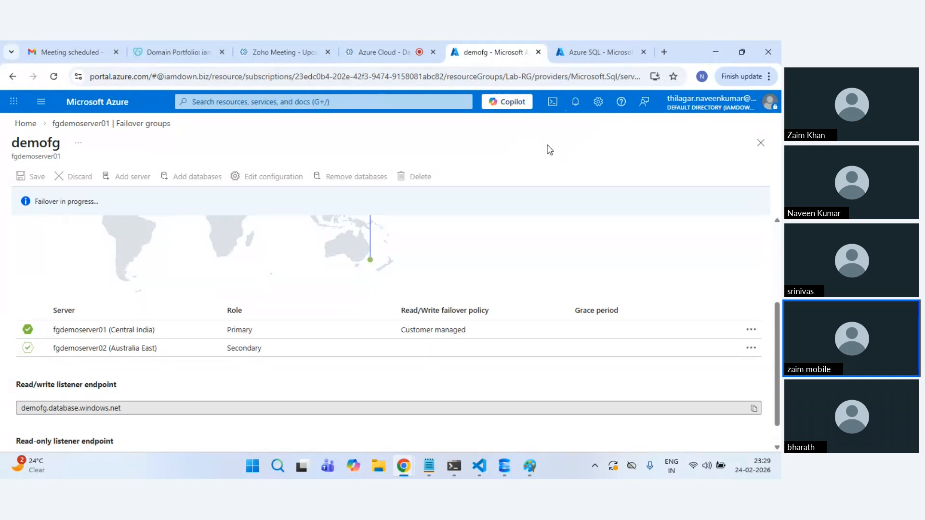
scroll(423, 383, up, 3)
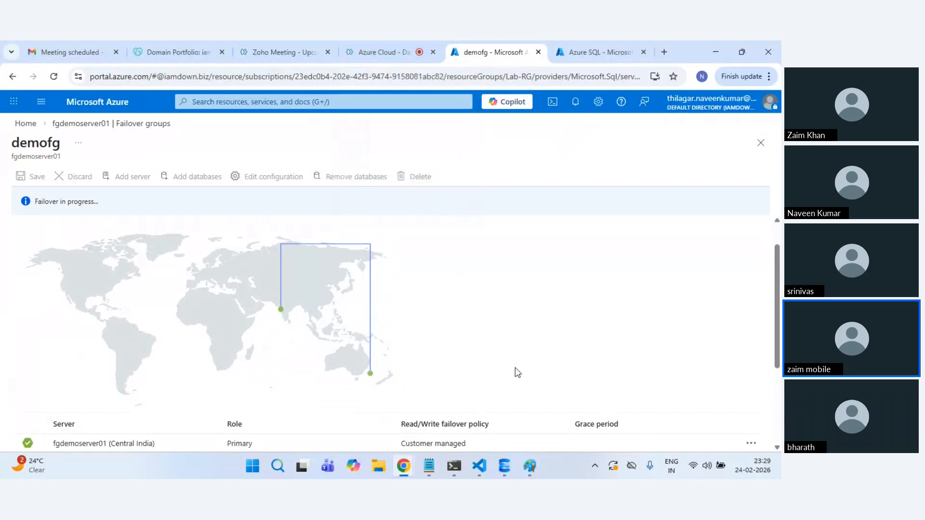
scroll(515, 370, down, 3)
scroll(516, 371, down, 1)
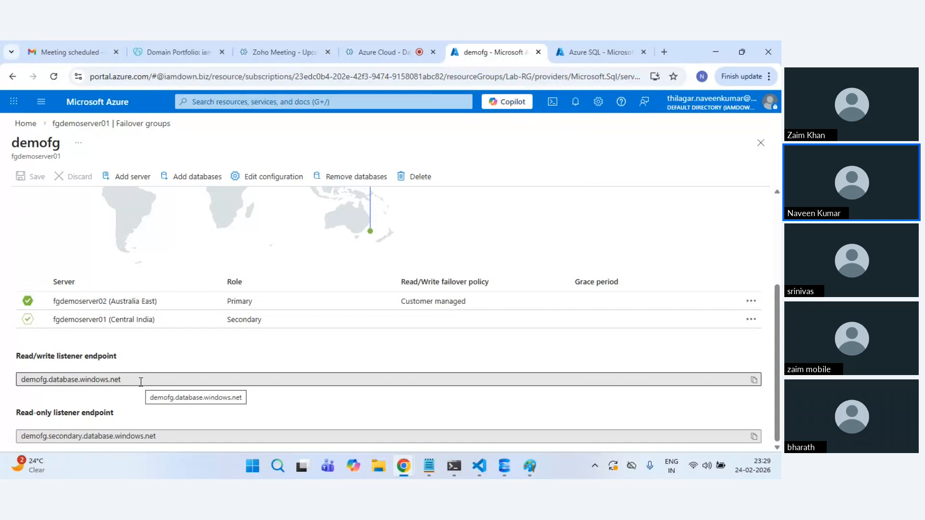
click(140, 382)
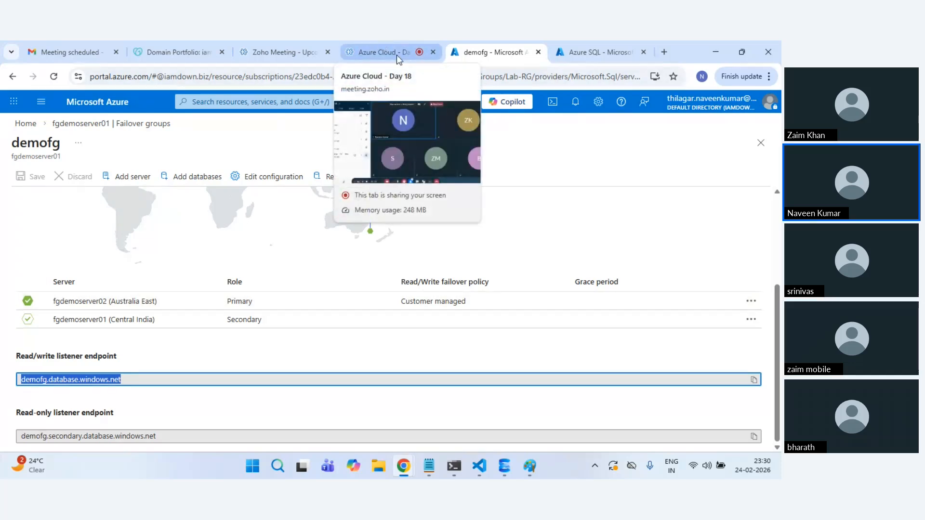
click(287, 367)
scroll(287, 368, up, 3)
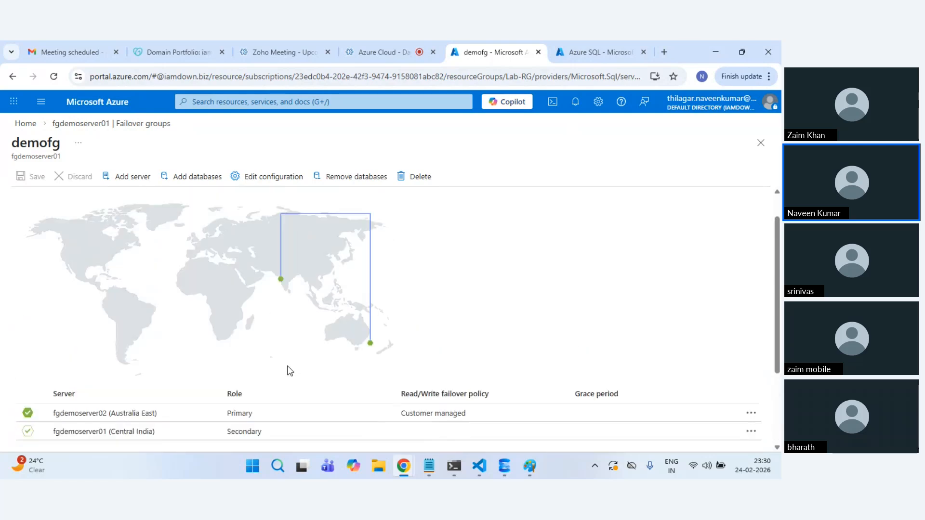
click(575, 103)
click(574, 102)
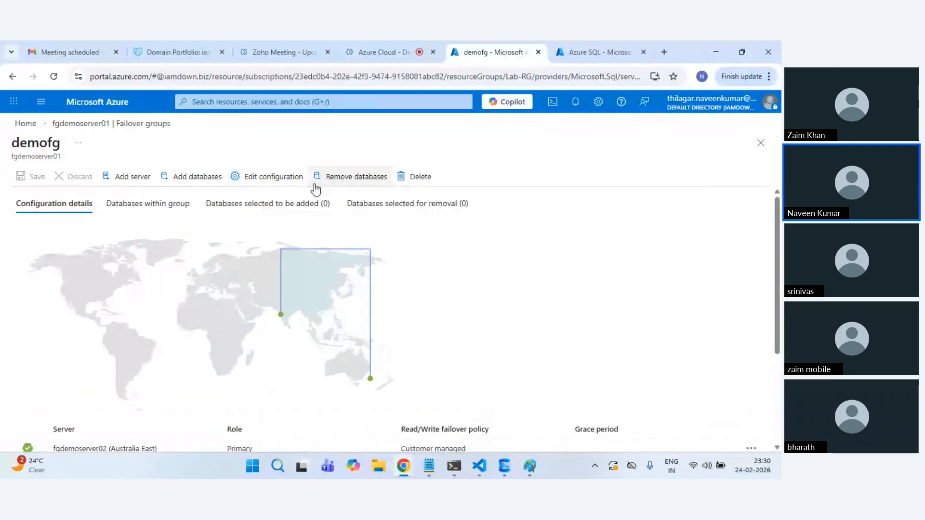
Step: Refresh fgdemoserver01's failover groups list and reopen demofg to verify each server's role
click(104, 124)
click(240, 177)
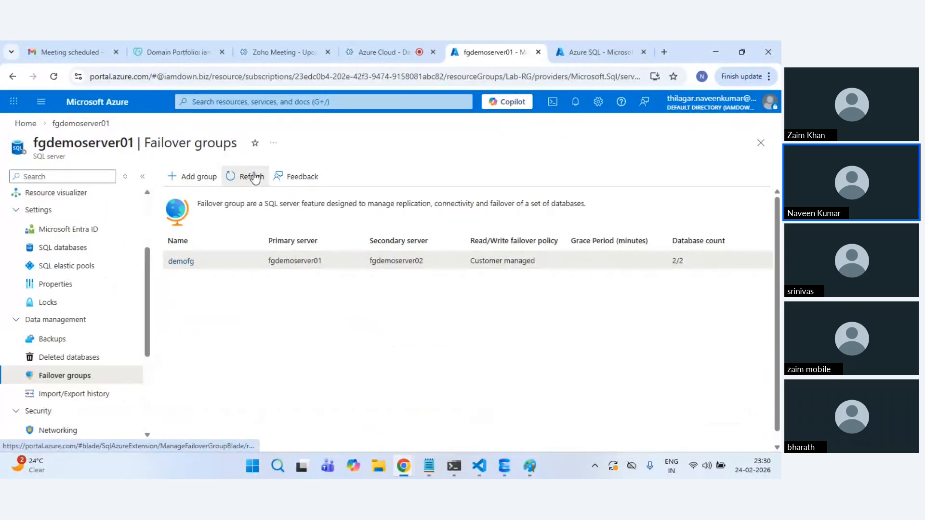
click(182, 262)
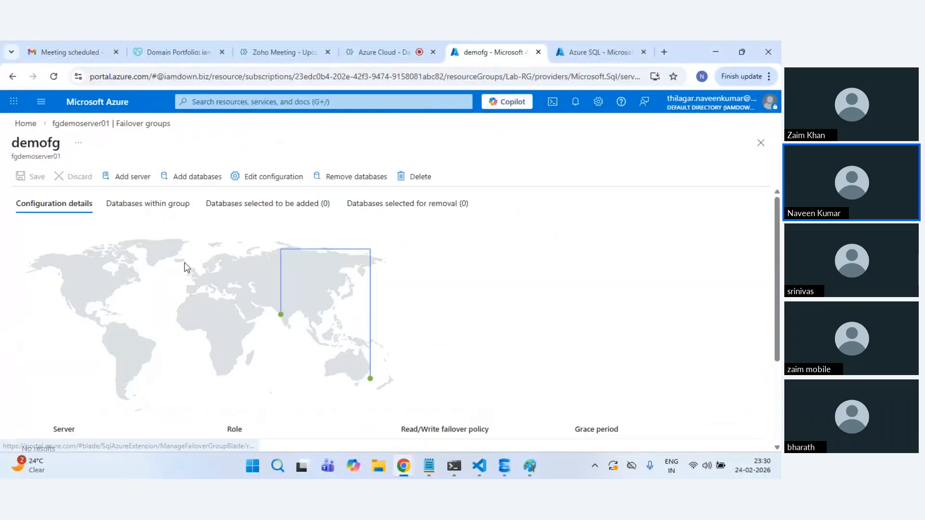
scroll(212, 332, down, 3)
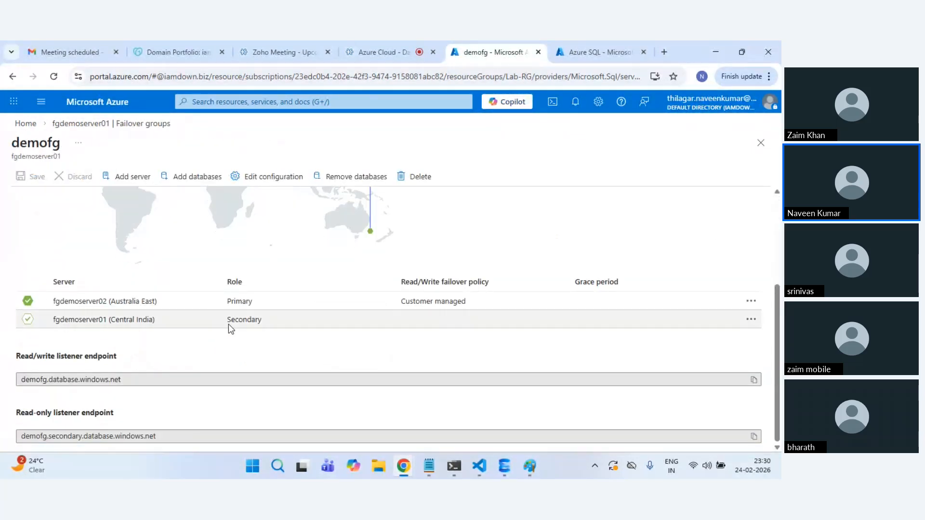
double_click(239, 301)
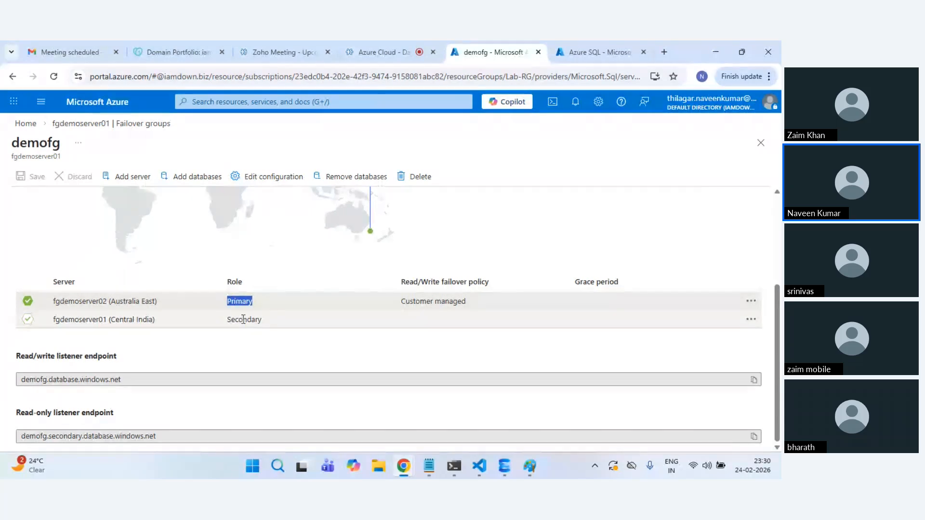
Step: Switch to SSMS and rerun "insert into demotable values (10)" with "go 10" on the demofg.database.windows.net connection
click(503, 466)
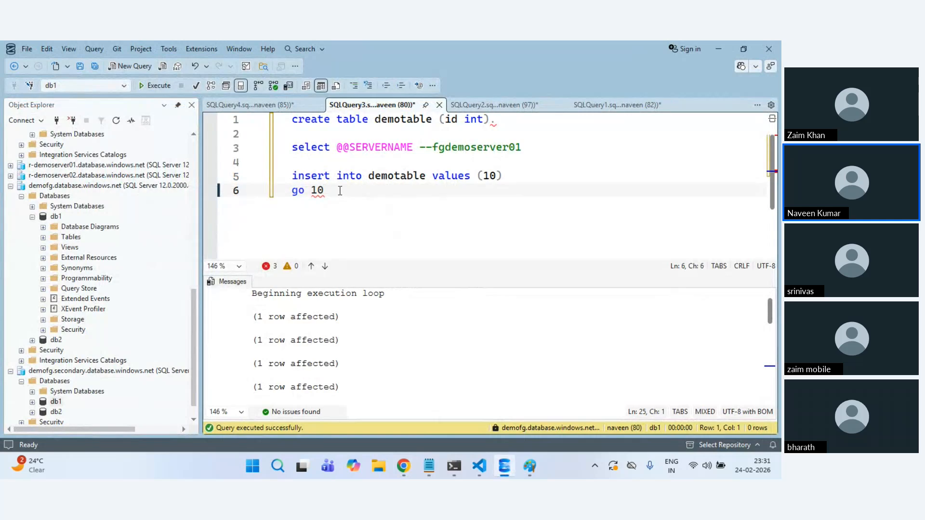
drag(339, 191, 282, 174)
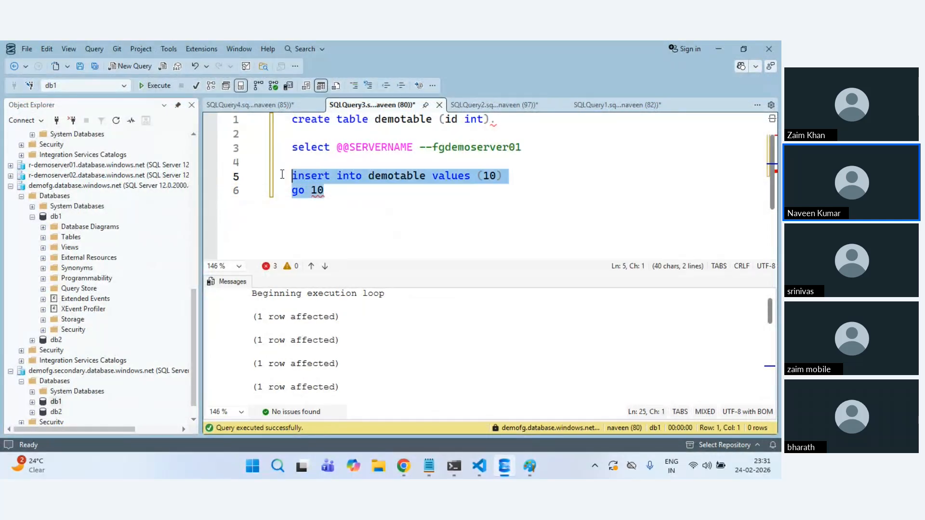
key(F5)
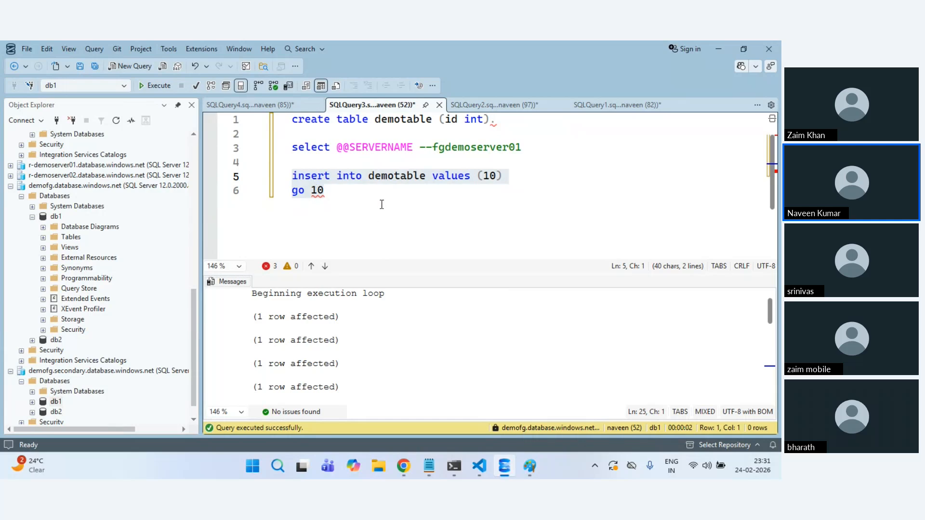
drag(413, 147, 292, 147)
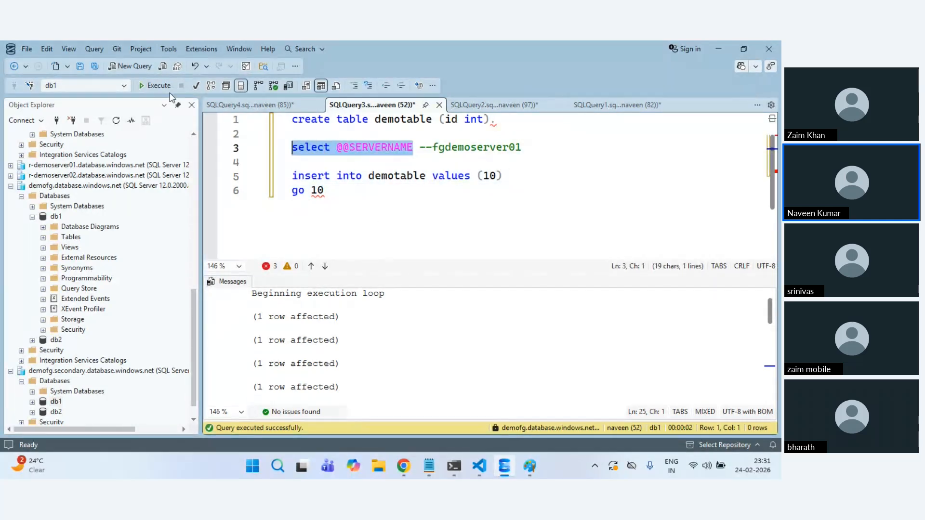
click(154, 85)
click(256, 312)
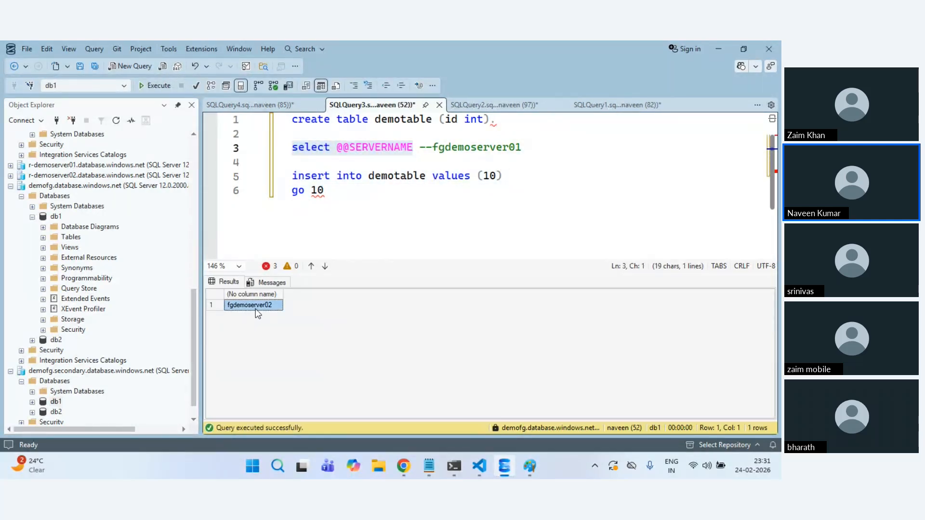
click(539, 151)
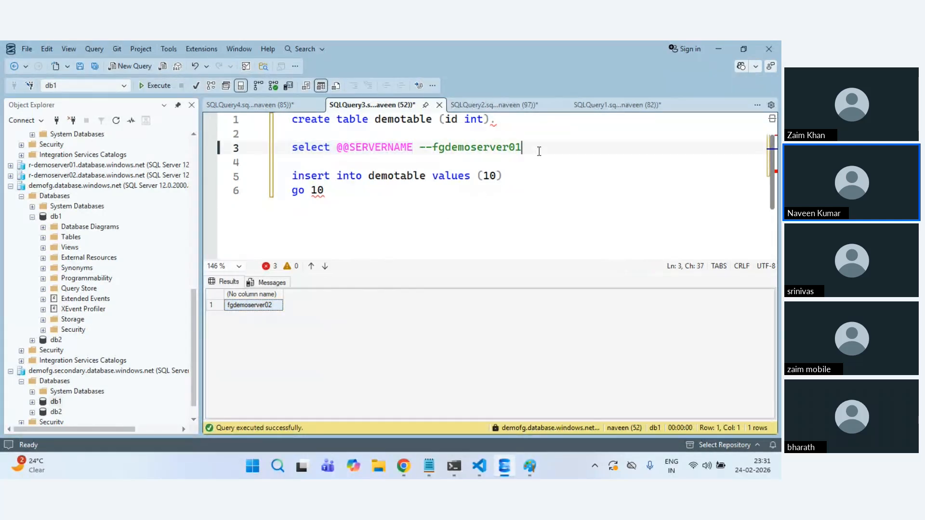
key(Return)
key(Return)
text(--fgdemoserver02)
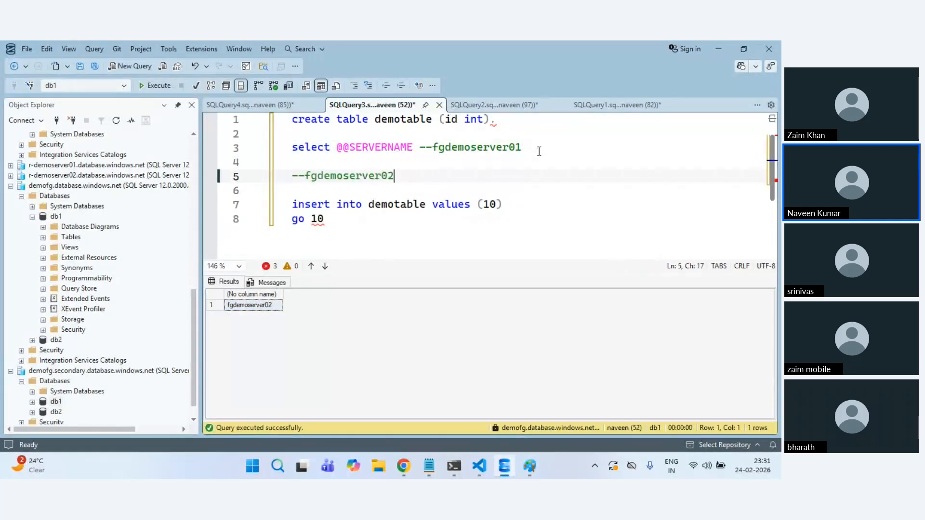
ctrl+scroll(539, 151, up, 1)
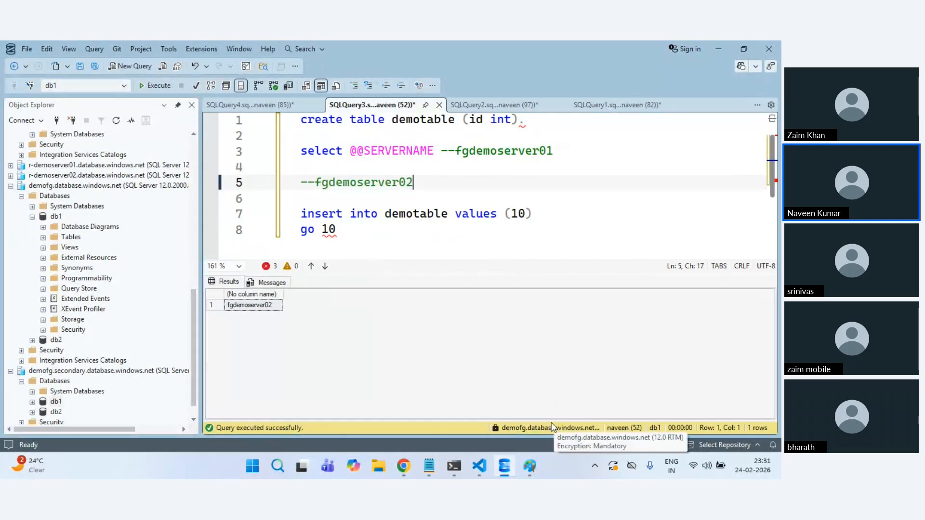
Step: Rerun "select * from demotable" on the demofg.secondary.database.windows.net connection and review the returned rows
click(262, 102)
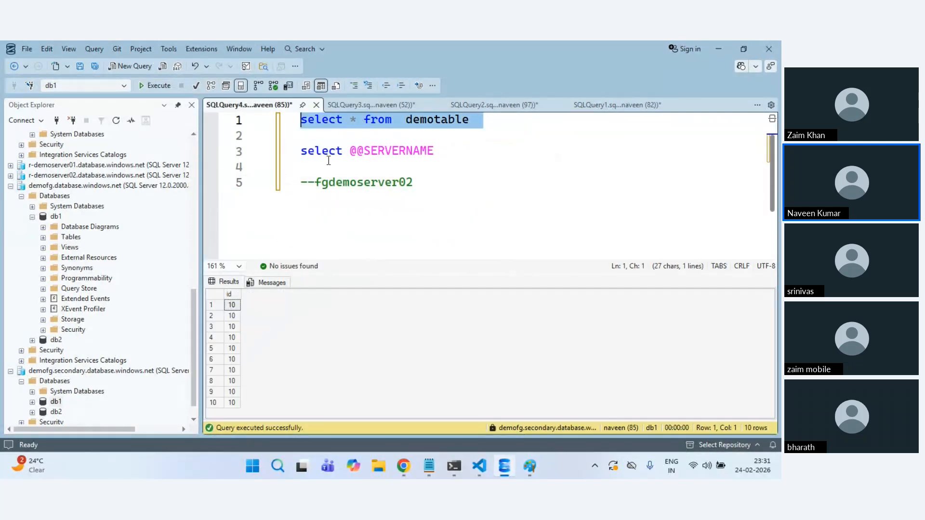
click(155, 85)
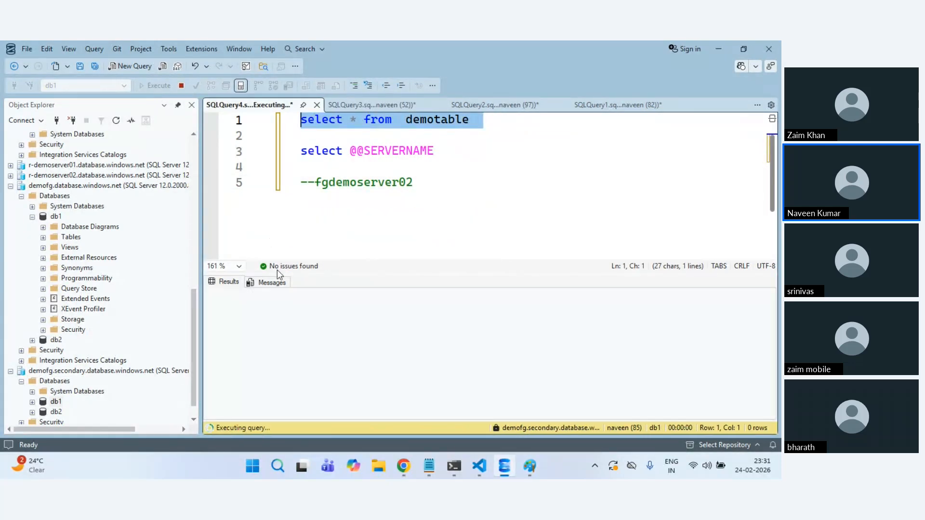
click(245, 375)
scroll(245, 376, down, 3)
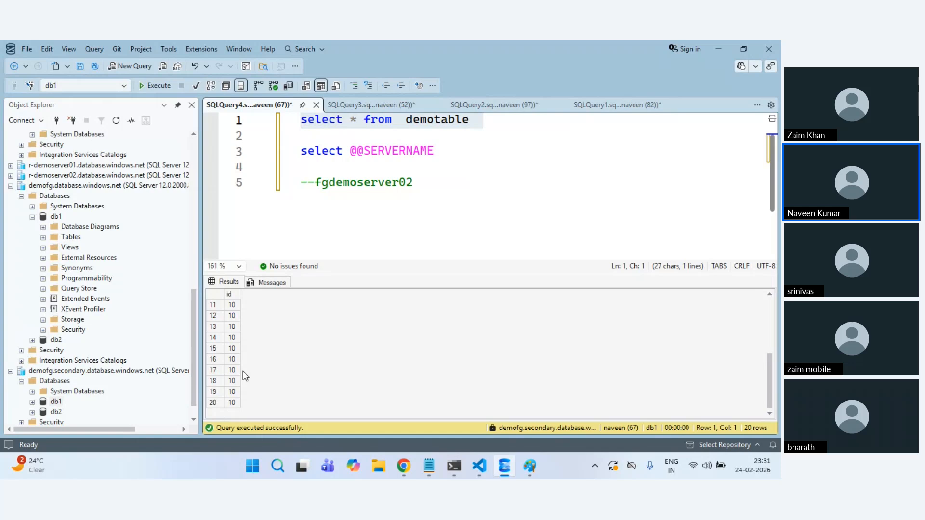
drag(486, 151, 302, 135)
click(156, 85)
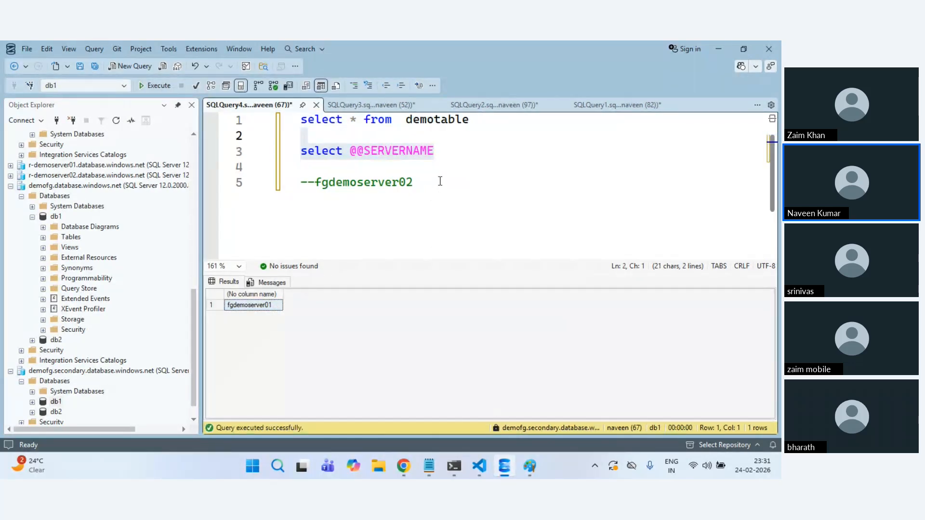
click(440, 181)
key(Return)
text(--fgdemoserver01)
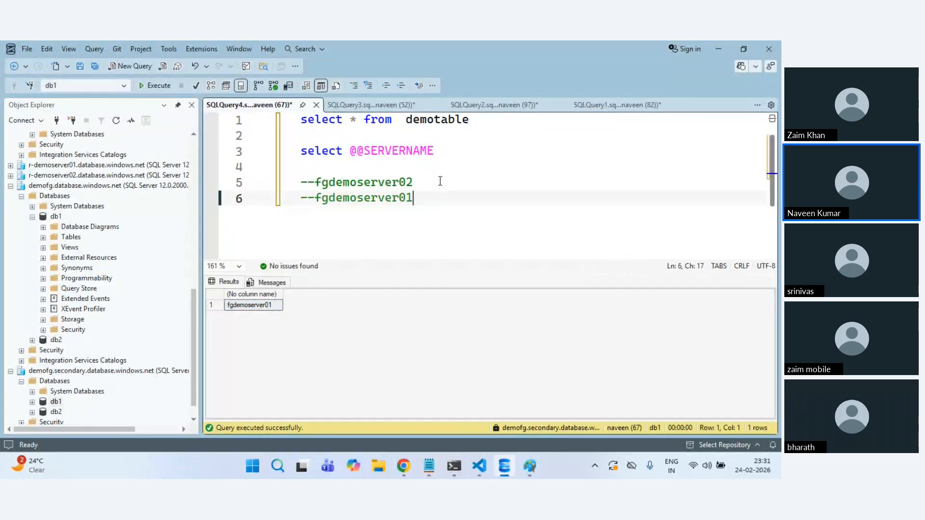
scroll(440, 181, up, 2)
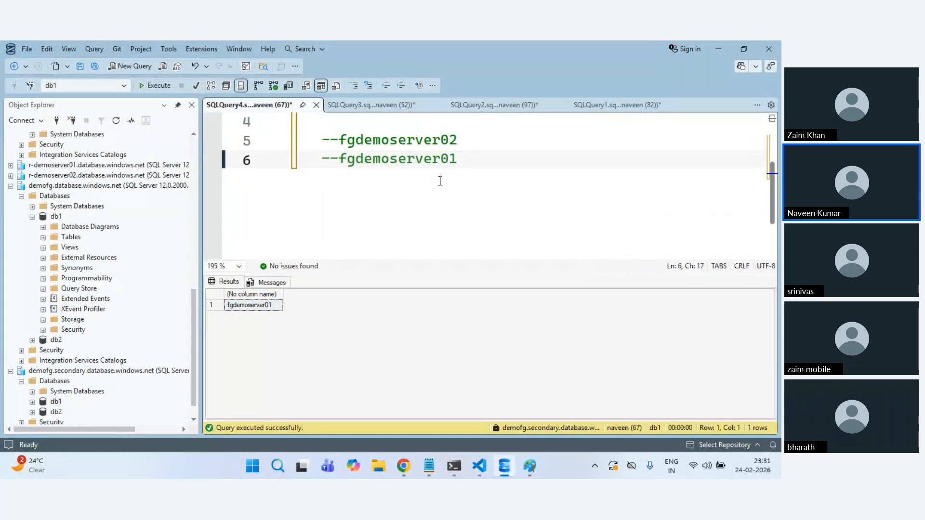
scroll(438, 190, up, 1)
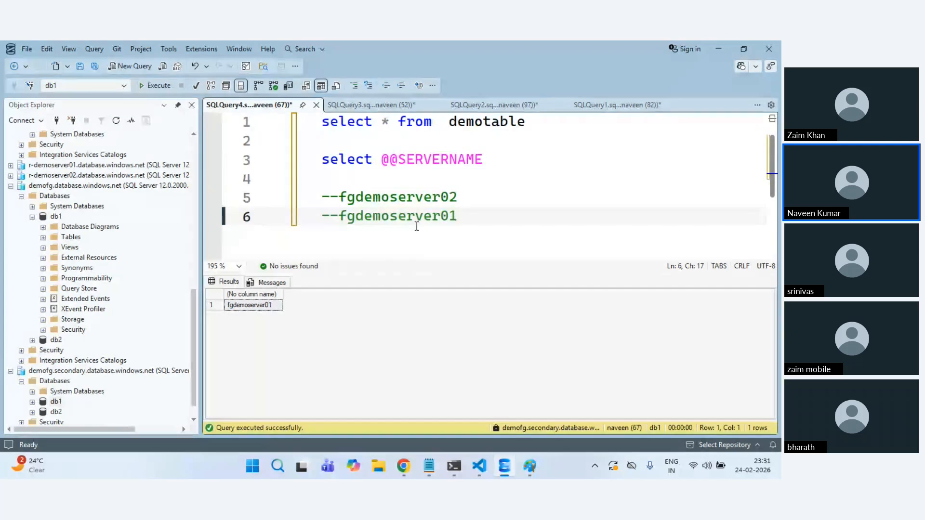
click(345, 327)
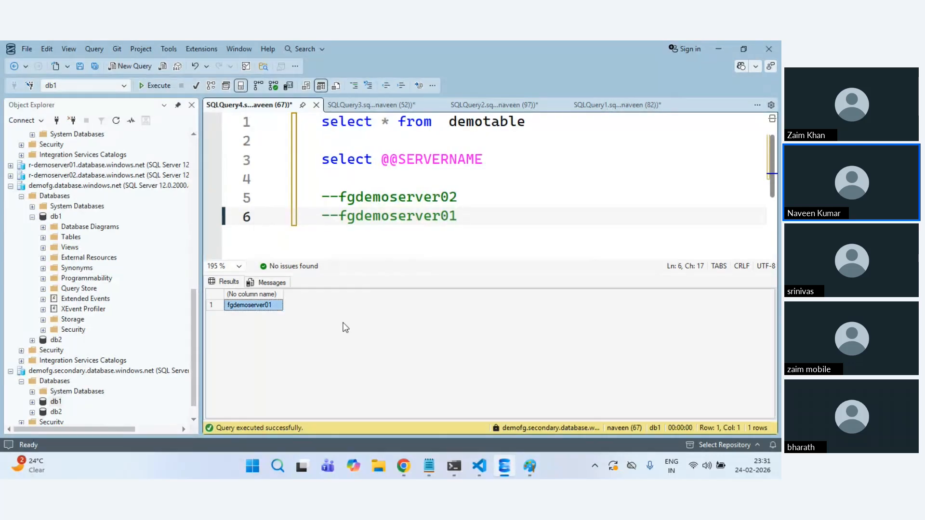
click(432, 234)
Step: Switch to the Azure portal, examine demofg's map, server roles and listener endpoints, and close the failover group's details
key(alt+Tab)
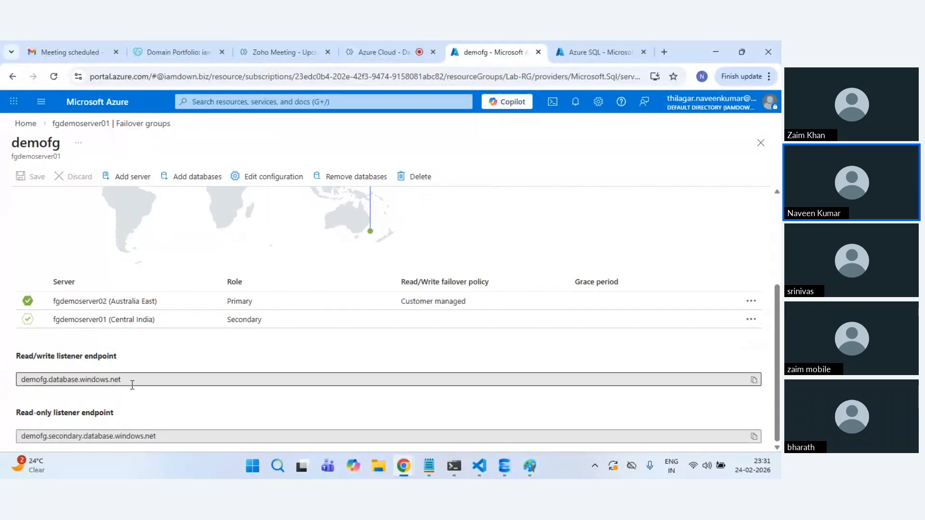
drag(132, 384, 2, 377)
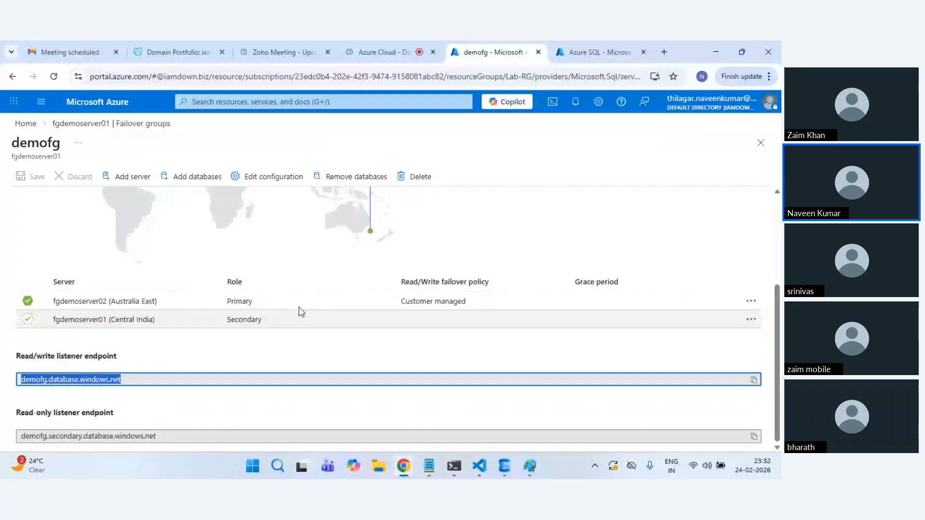
scroll(298, 308, up, 3)
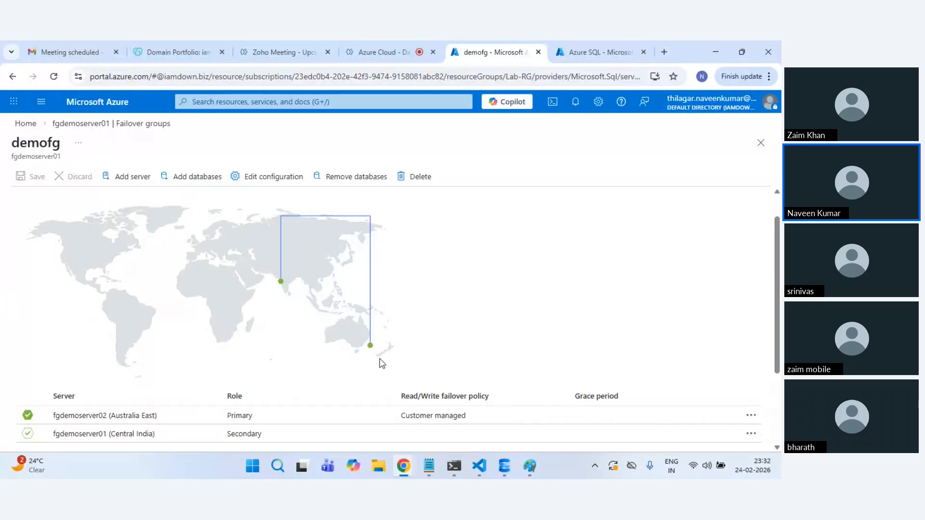
scroll(192, 420, down, 3)
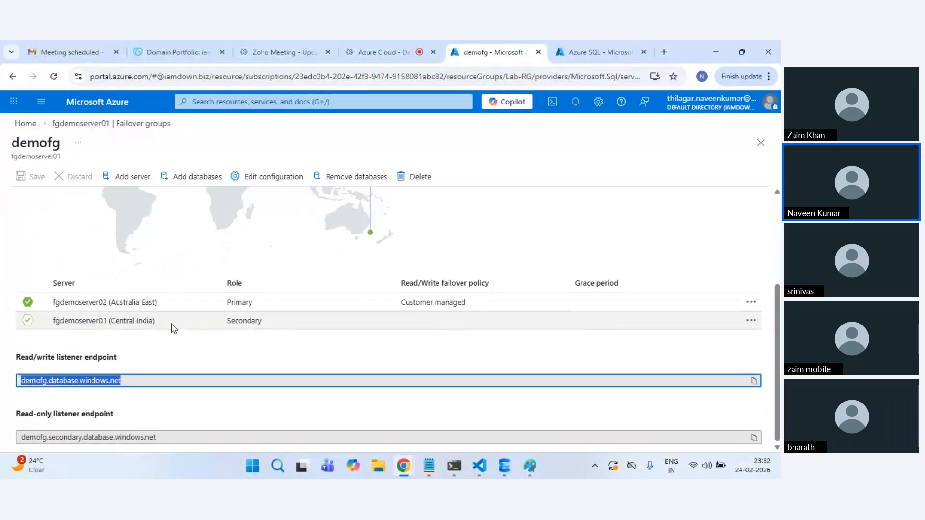
scroll(171, 323, up, 3)
click(132, 179)
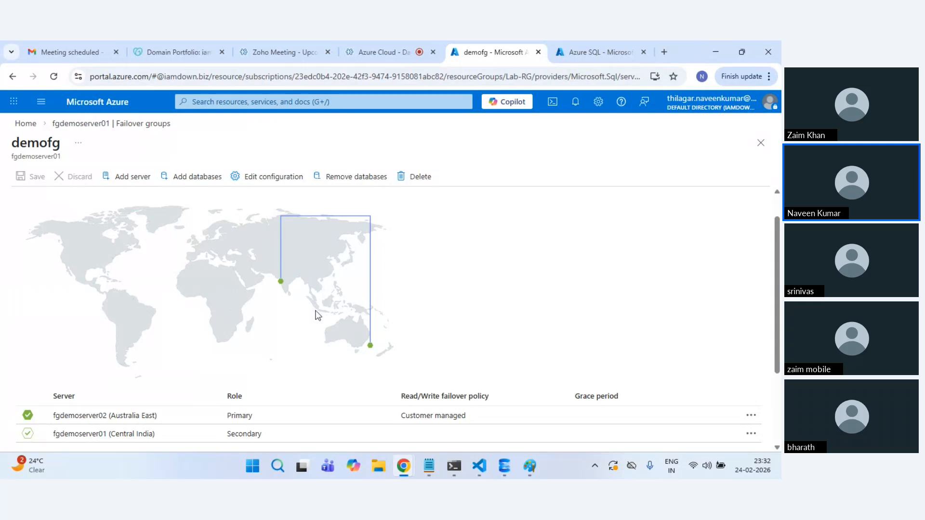
scroll(290, 445, down, 3)
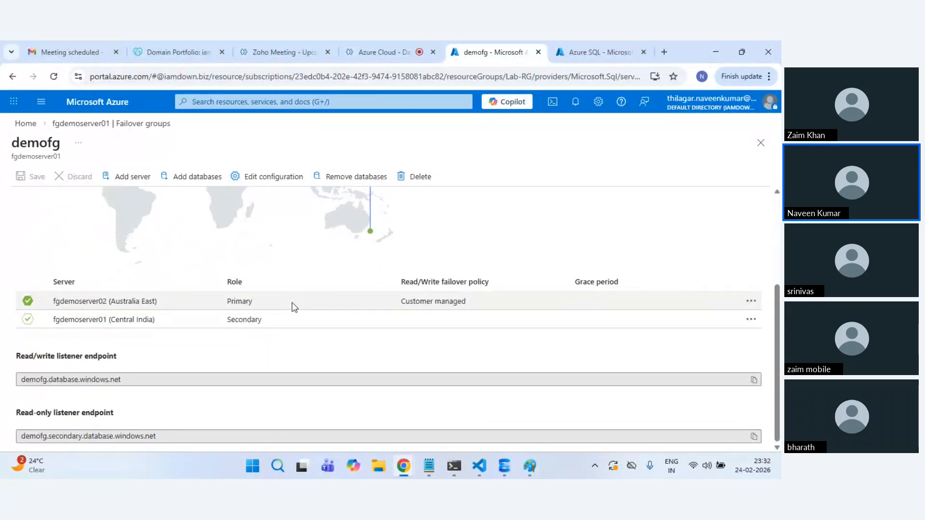
click(761, 144)
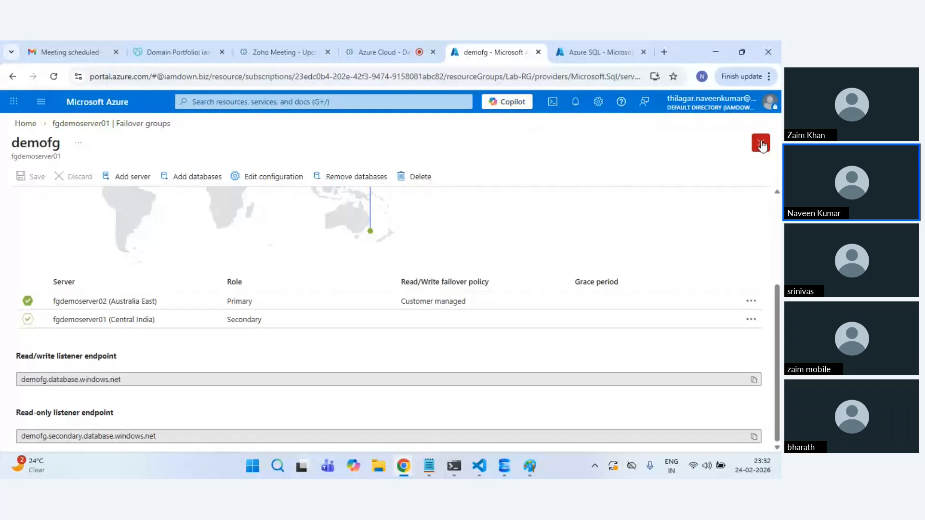
click(761, 144)
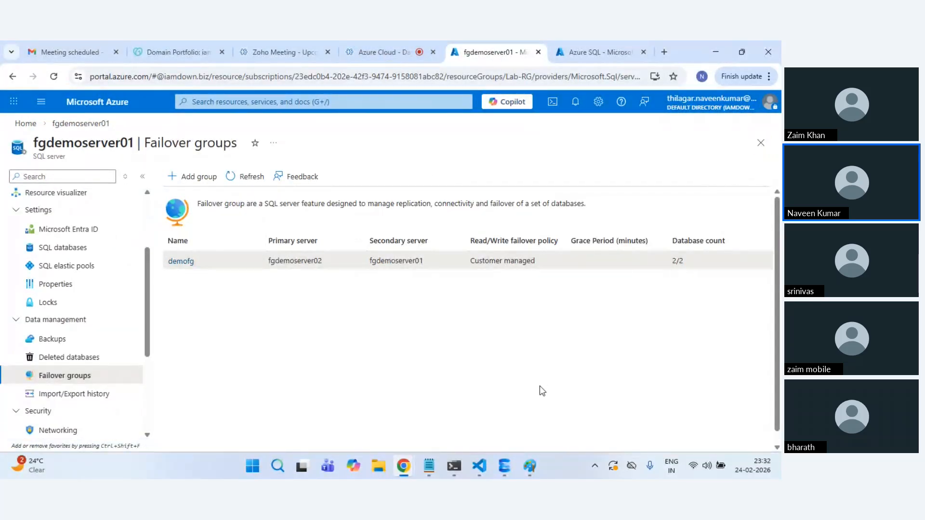
click(376, 50)
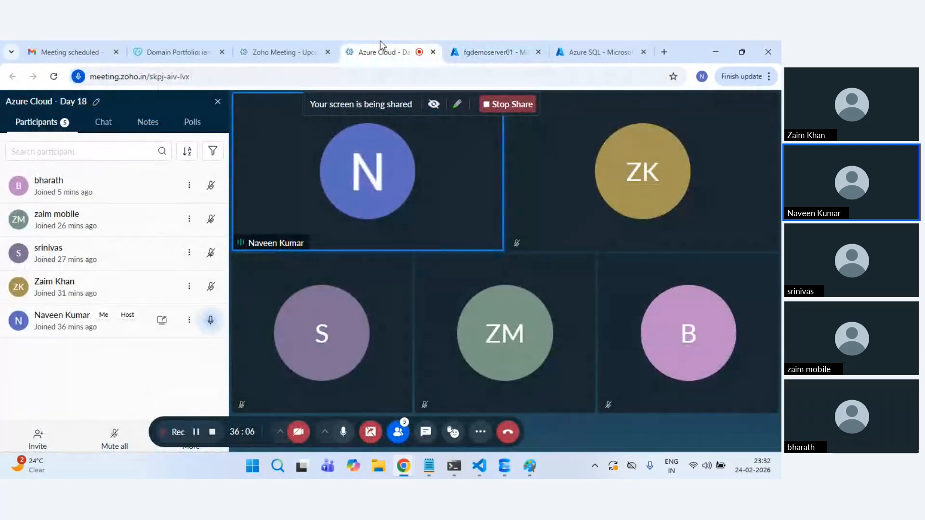
click(524, 44)
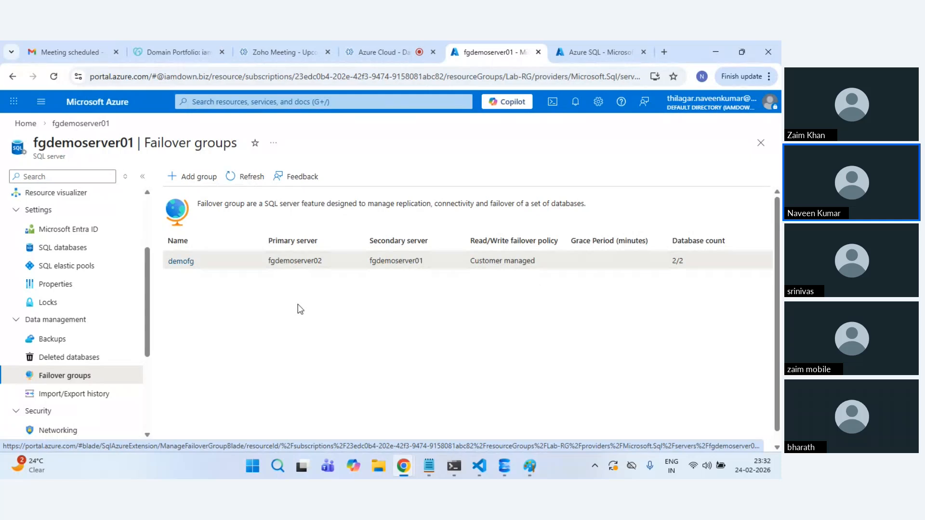
scroll(56, 289, up, 3)
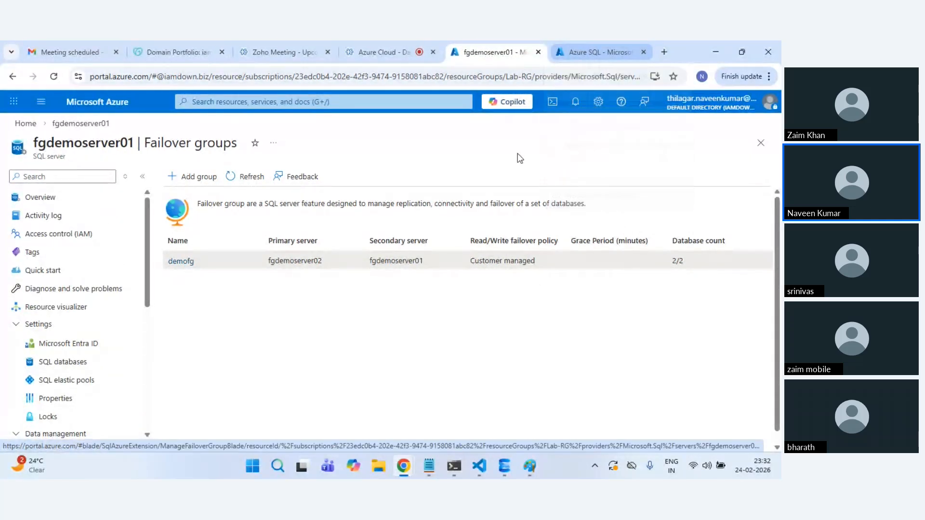
mouse_move(390, 42)
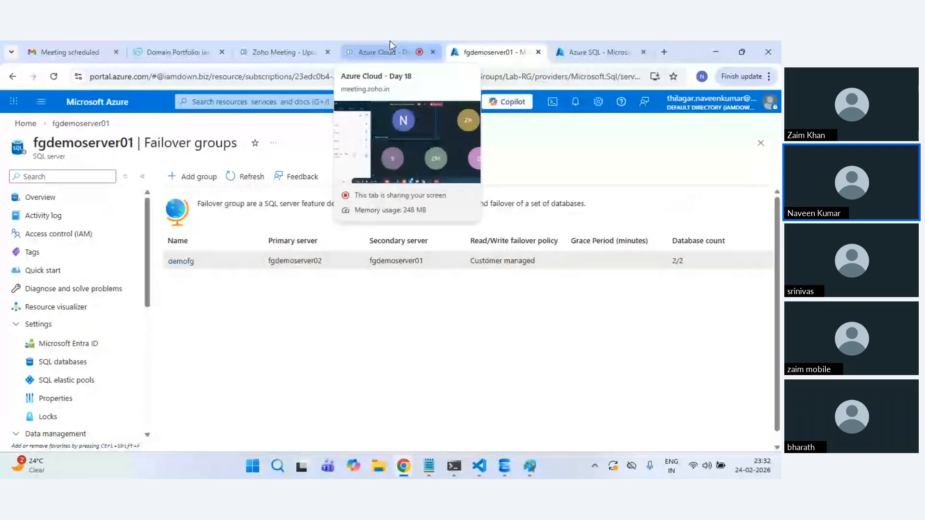
click(390, 43)
click(512, 43)
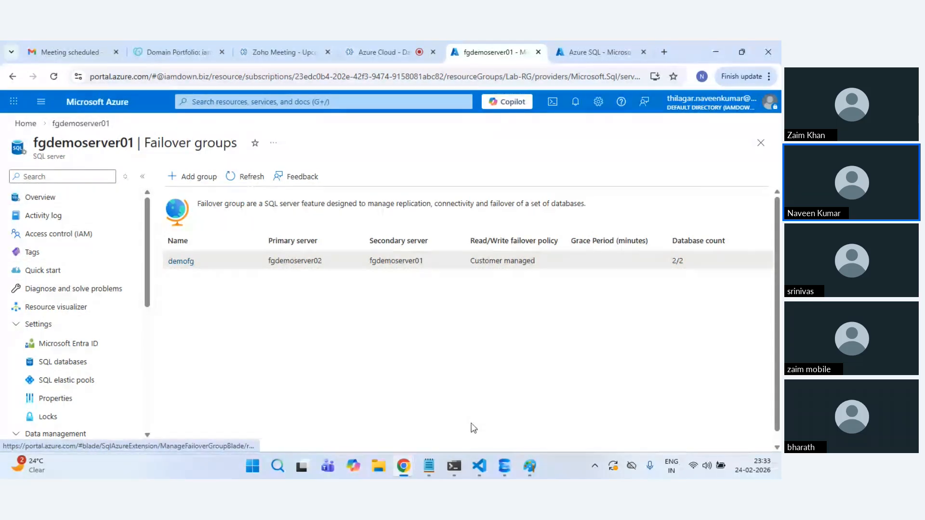
Step: Switch to the Lab-RG diagram in Paint and draw a freehand loop around DB2 inside the fgdemoserver01 box
mouse_move(501, 475)
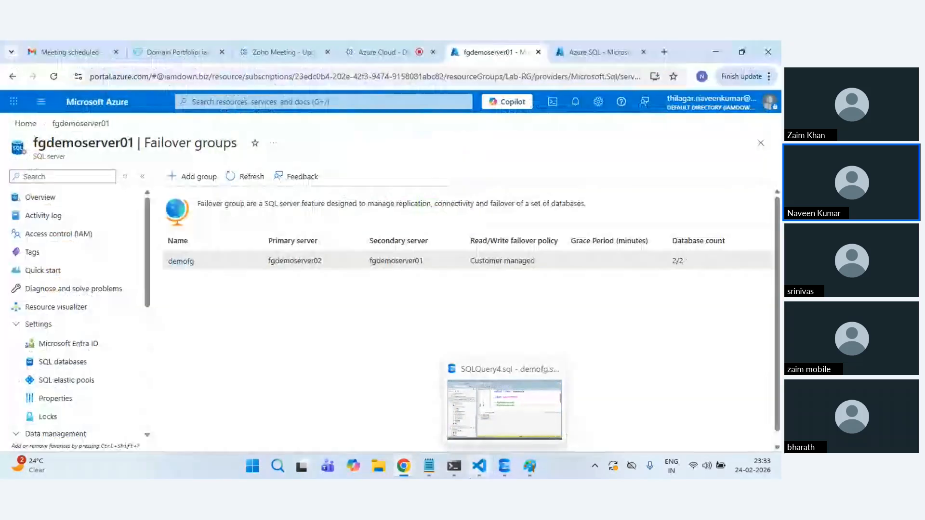
mouse_move(529, 466)
mouse_move(596, 425)
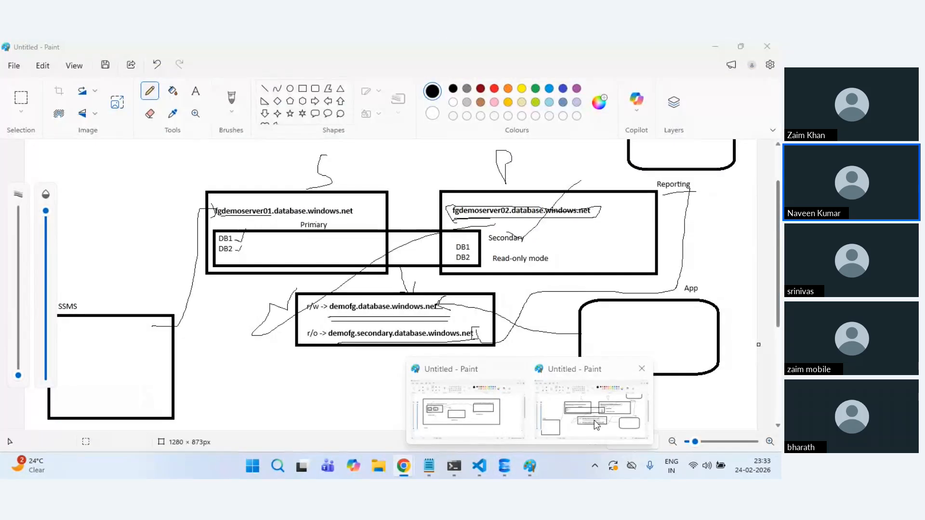
click(465, 409)
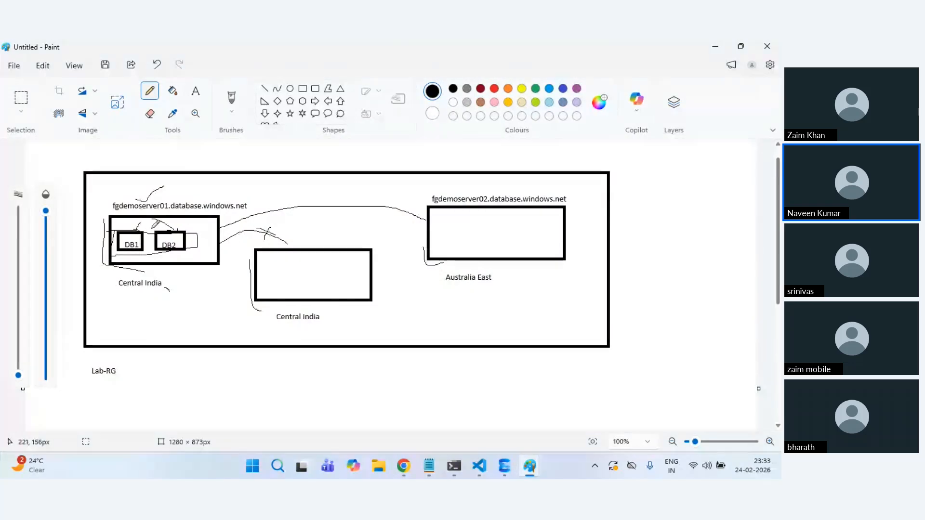
mouse_move(151, 229)
mouse_down()
mouse_move(156, 259)
mouse_move(165, 228)
mouse_up()
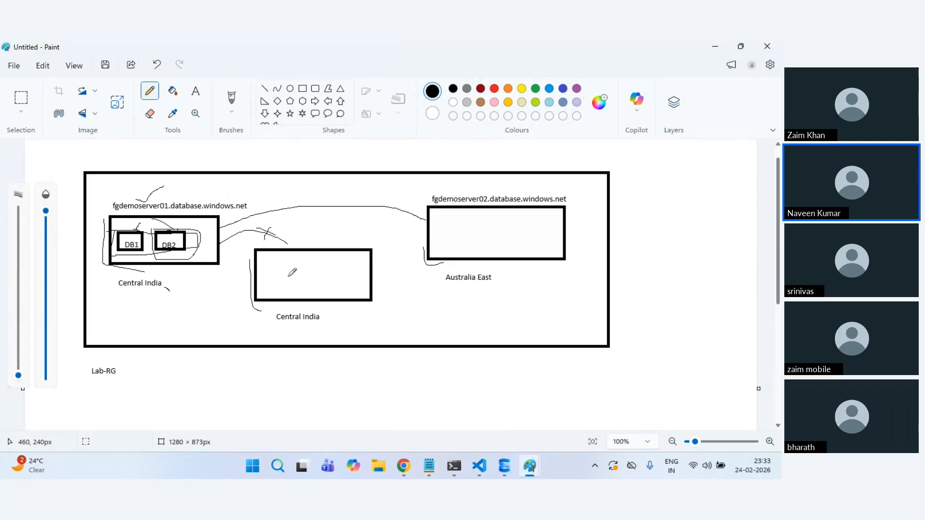
Step: Switch to the Azure portal and open the failover groups of fgdemoserver01 from the Azure SQL logical servers list
key(alt+Tab)
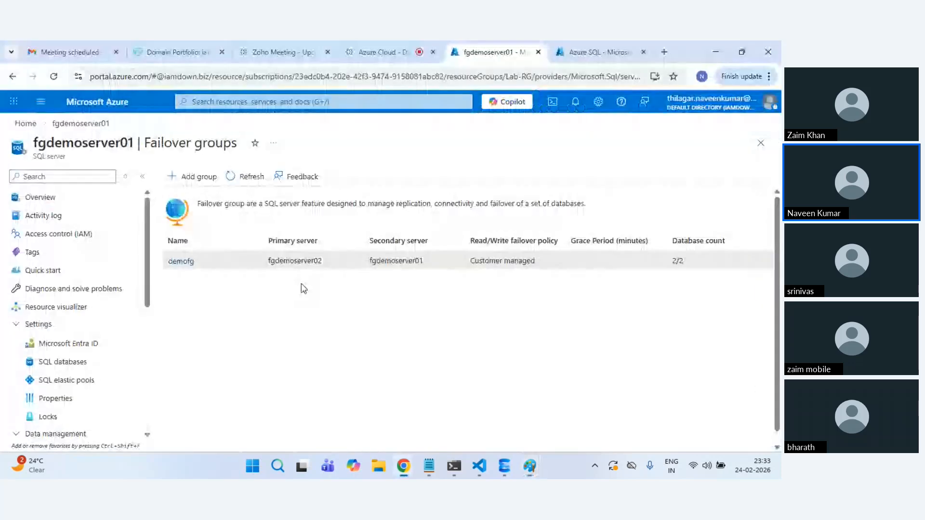
click(103, 103)
click(183, 178)
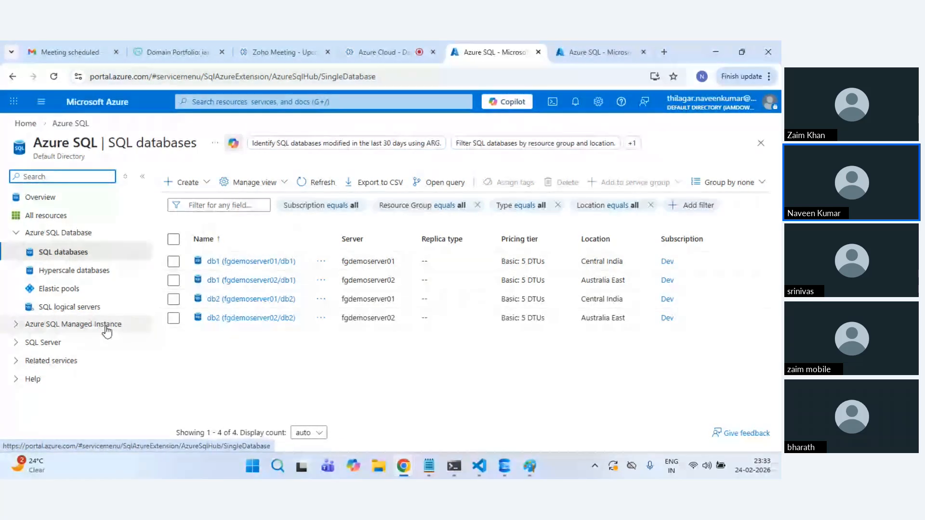
click(68, 306)
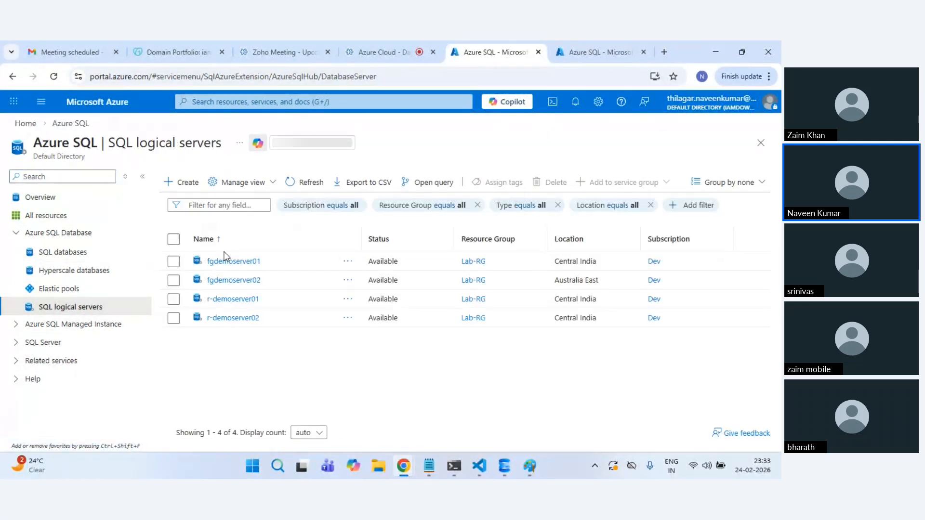
click(235, 262)
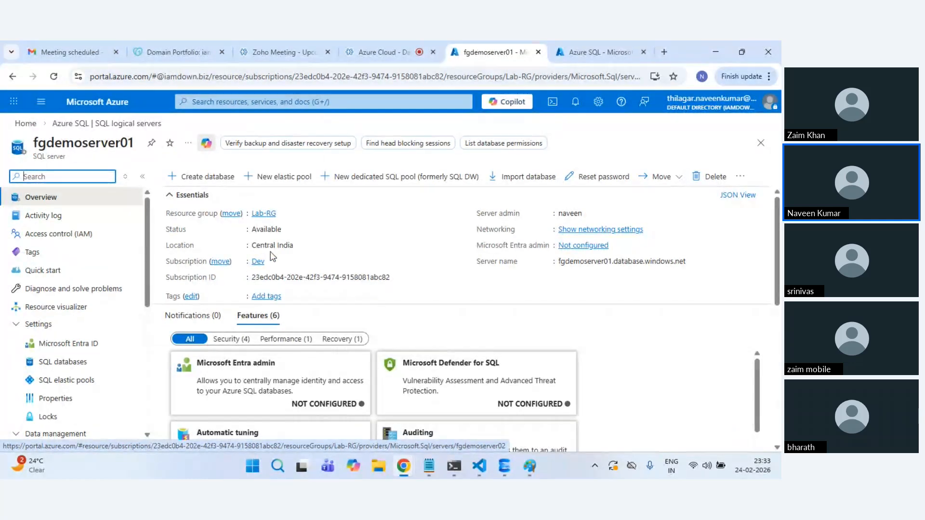
scroll(99, 364, down, 3)
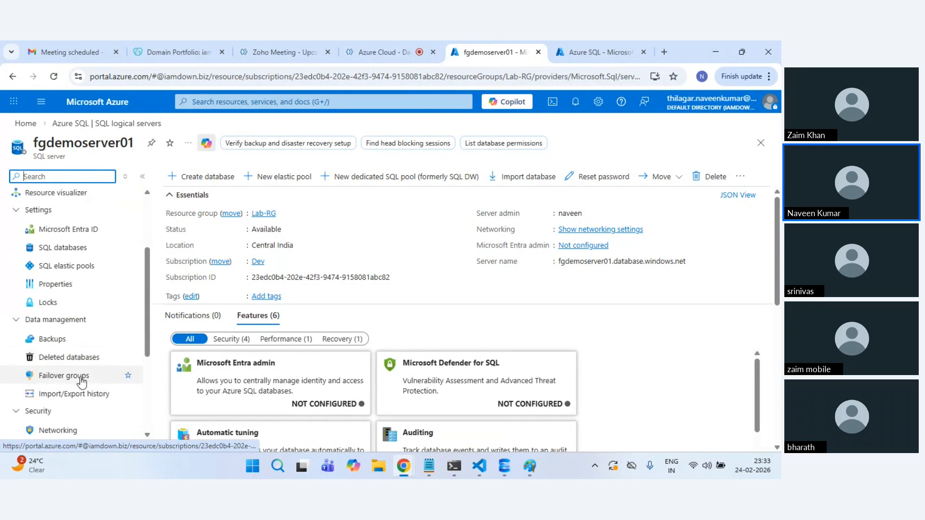
click(76, 379)
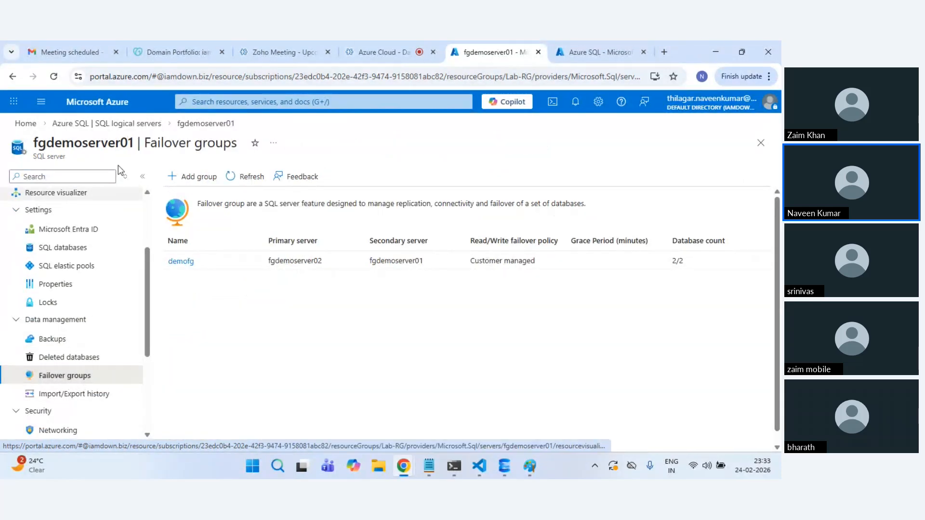
Step: Revisit fgdemoserver01's overview from the logical servers list, then display the Azure SQL databases list
click(106, 124)
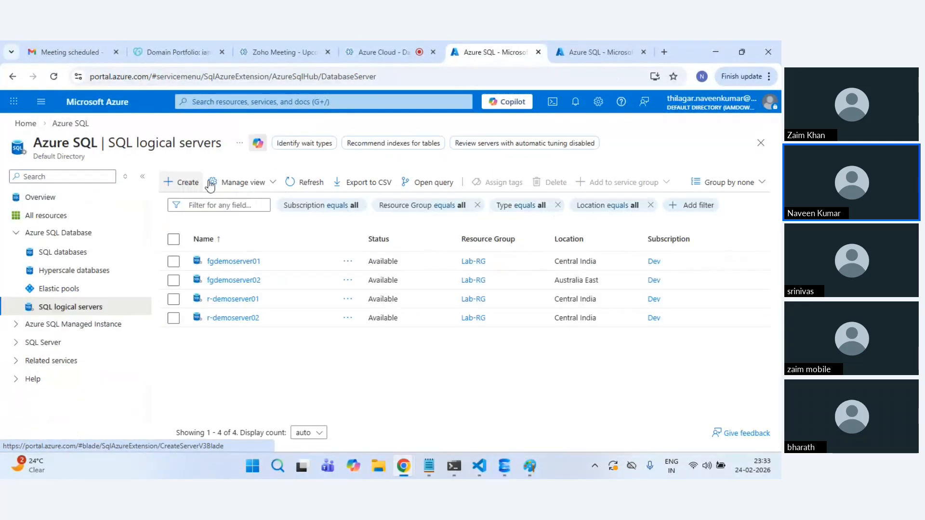
click(240, 261)
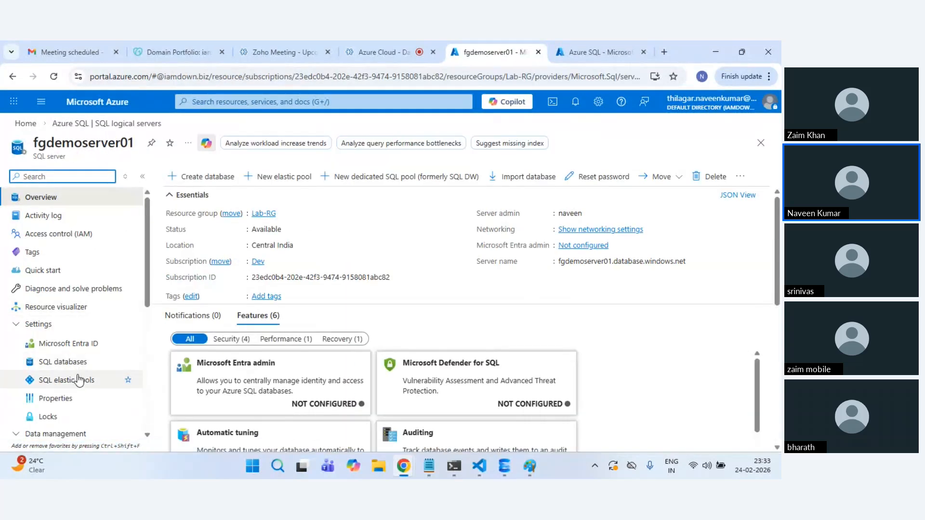
scroll(81, 366, down, 3)
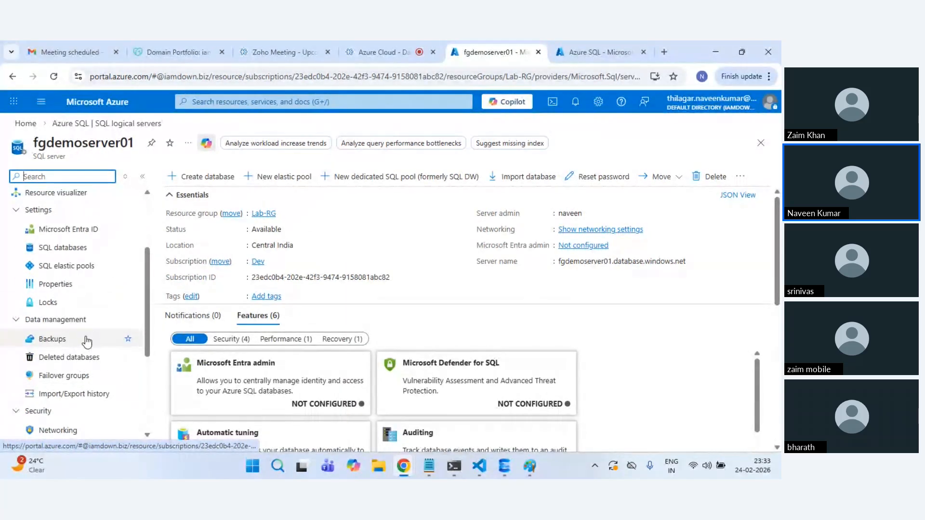
scroll(83, 260, up, 2)
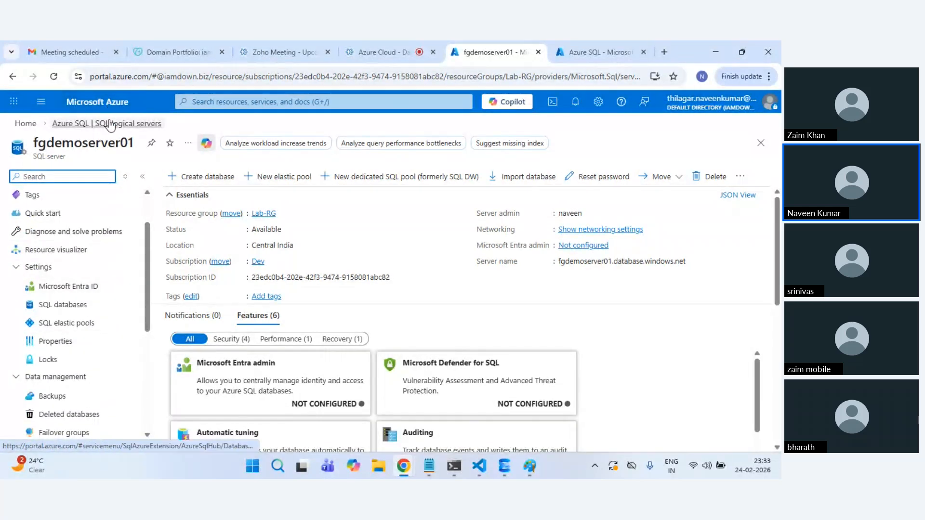
click(111, 123)
click(72, 252)
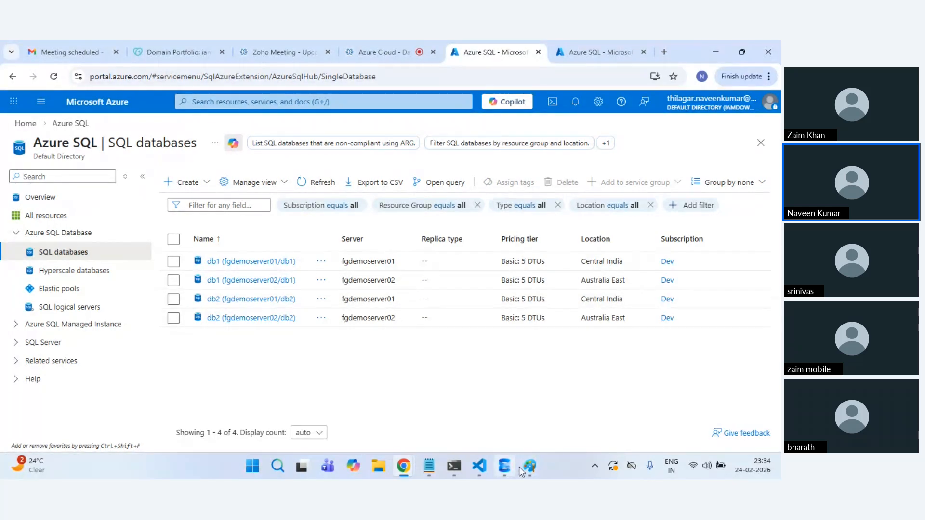
Step: Switch to SQL Server Management Studio, show the SQLQuery1 query, and collapse the fgdemoserver01 and fgdemoserver02 server trees
mouse_move(524, 468)
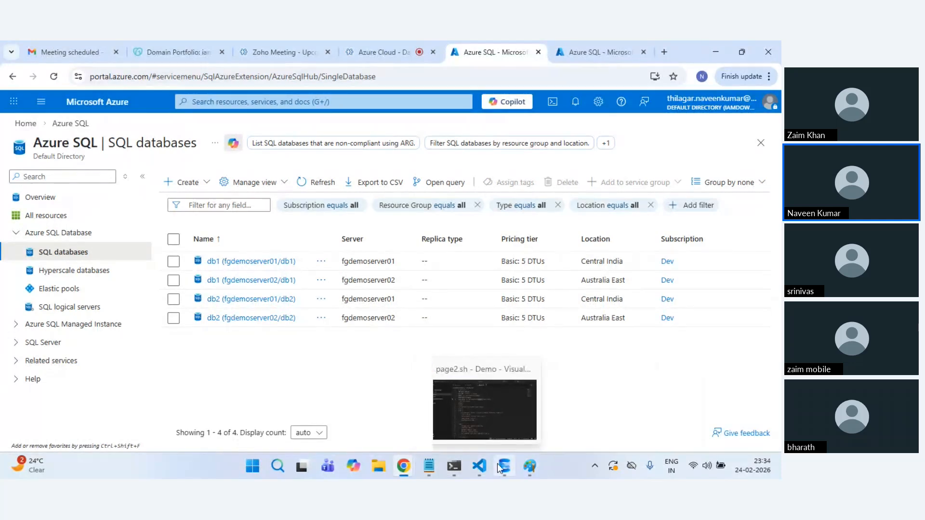
click(501, 467)
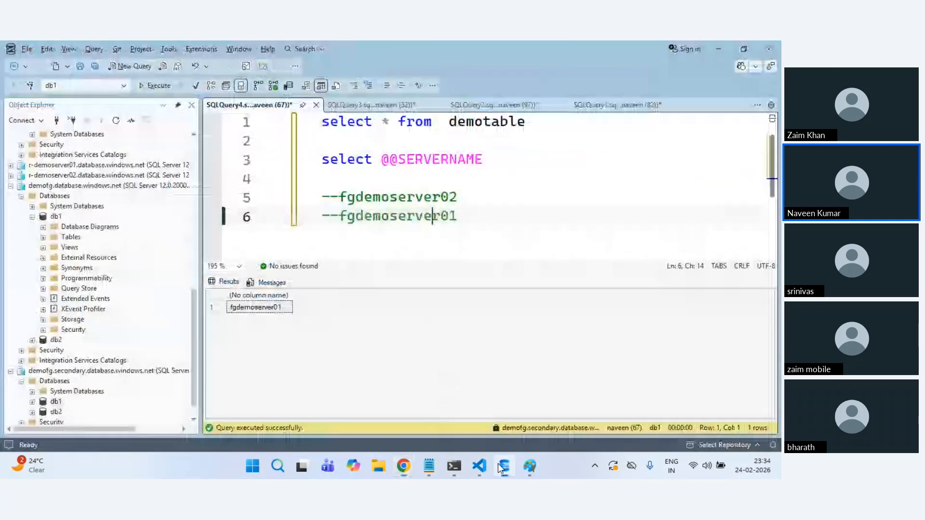
click(518, 105)
click(617, 105)
scroll(65, 233, up, 8)
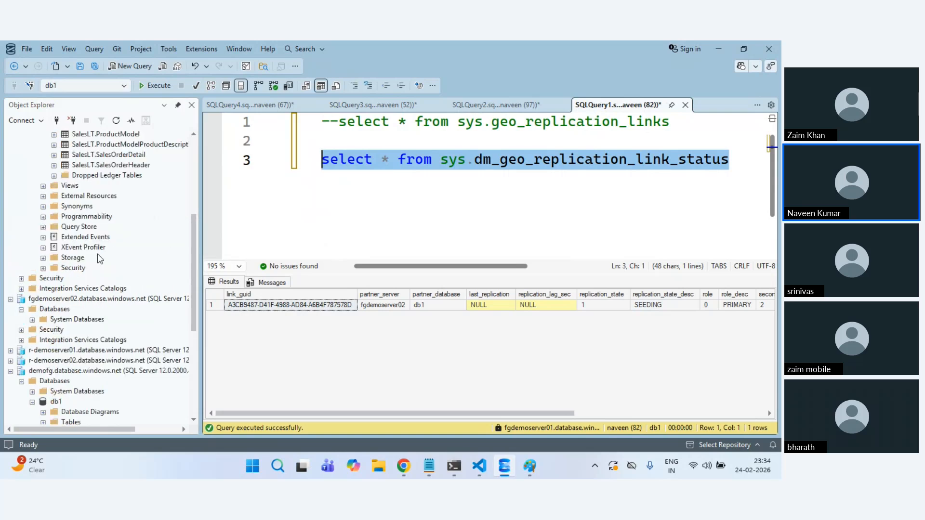
click(10, 134)
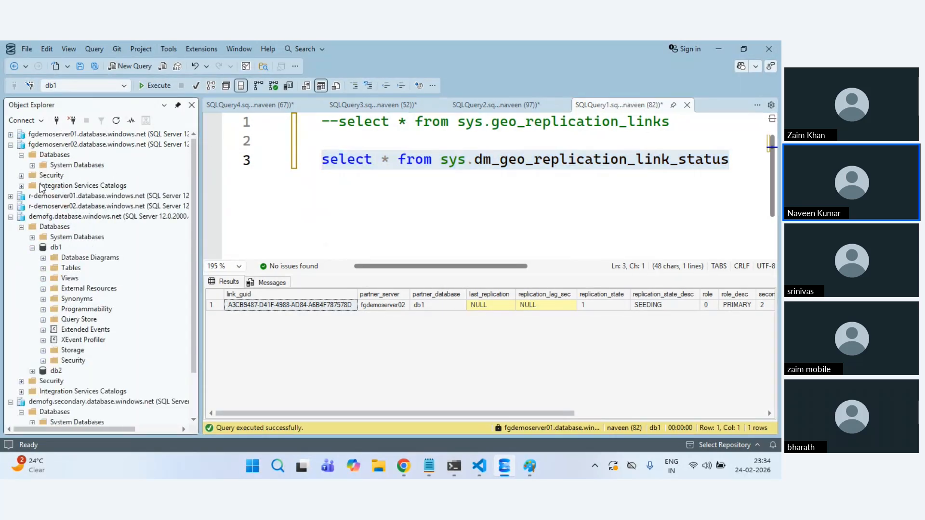
click(10, 145)
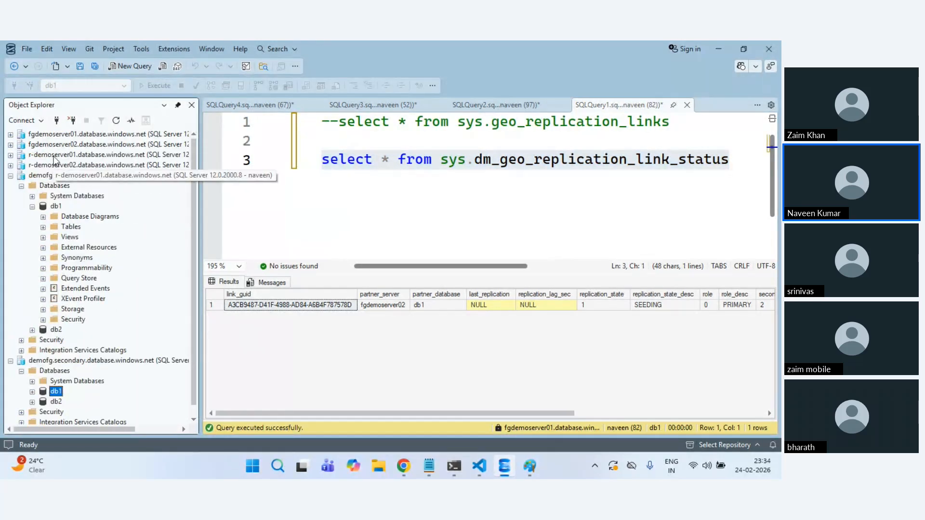
Step: Disconnect the demofg, demofg.secondary, fgdemoserver01 and fgdemoserver02 servers from Object Explorer
click(61, 176)
click(71, 121)
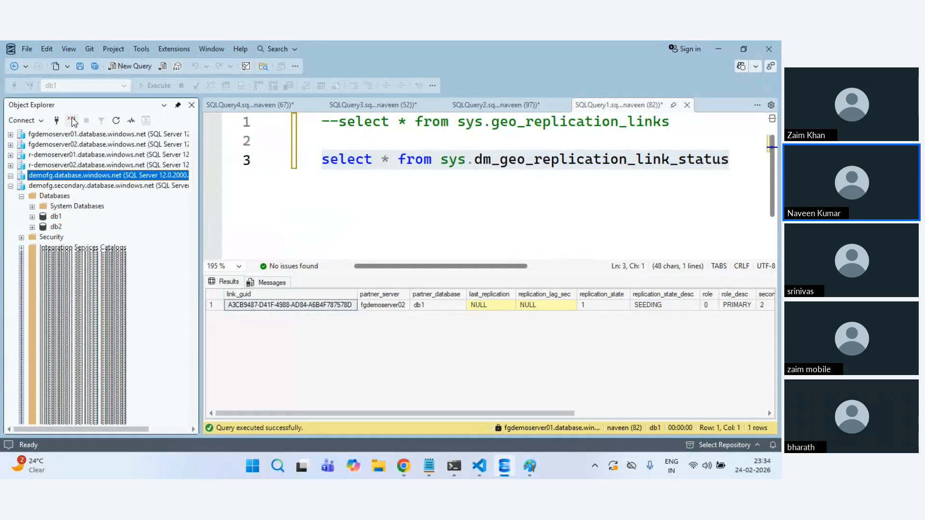
click(71, 121)
click(59, 137)
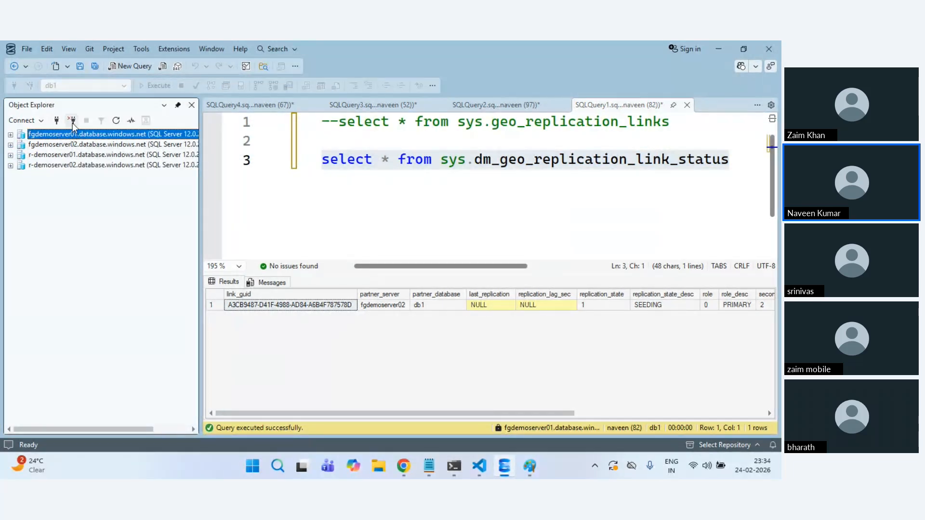
click(72, 121)
click(72, 120)
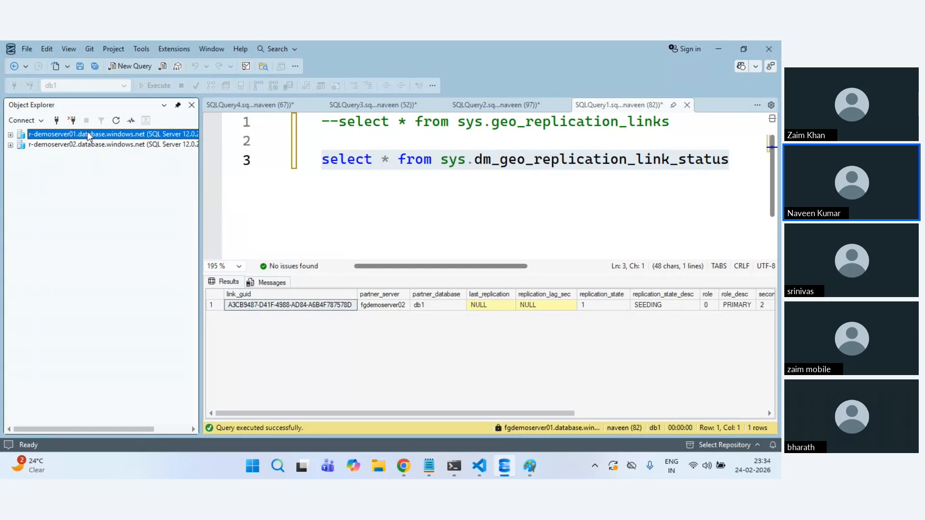
Step: Close the SQLQuery3 and SQLQuery4 queries without saving their changes
click(371, 105)
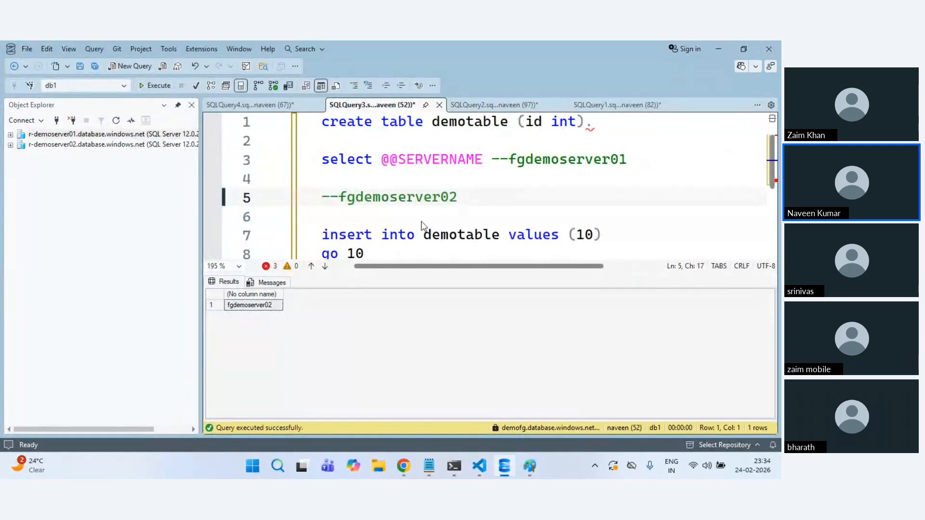
click(415, 318)
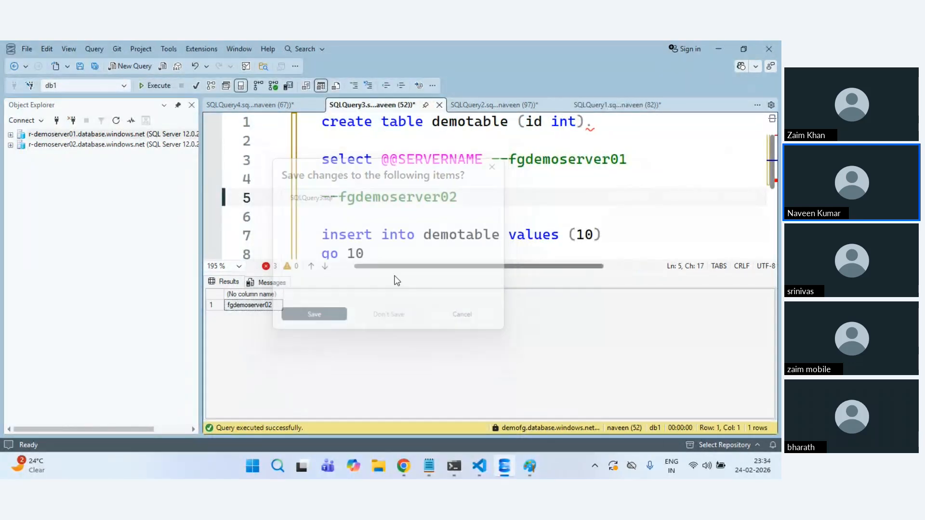
click(289, 104)
click(316, 105)
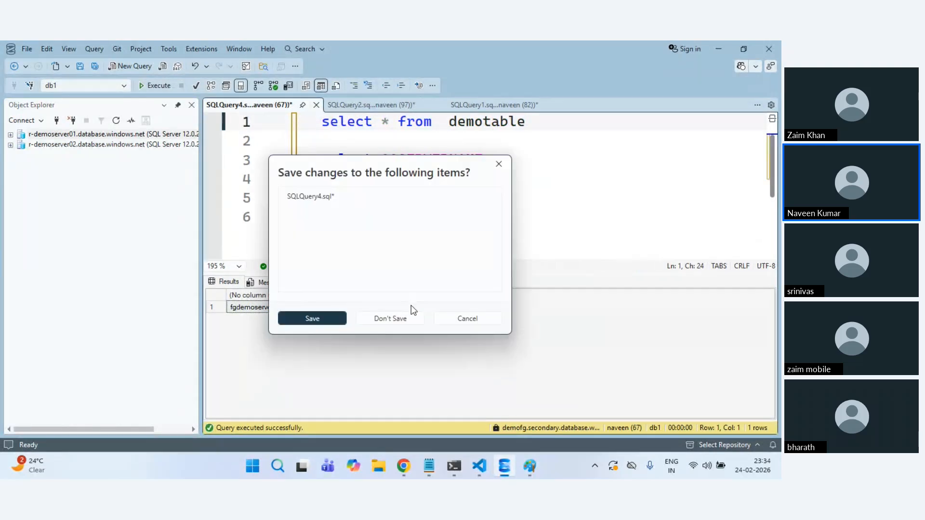
click(411, 315)
click(243, 106)
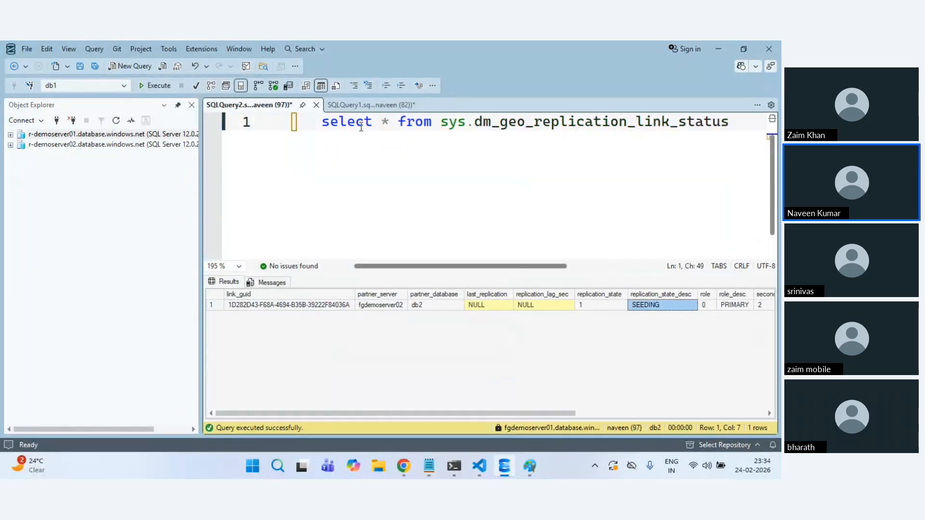
Step: Open a new query on r-demoserver01.database.windows.net and execute "create database DB1(Edition='Basic')"
click(66, 134)
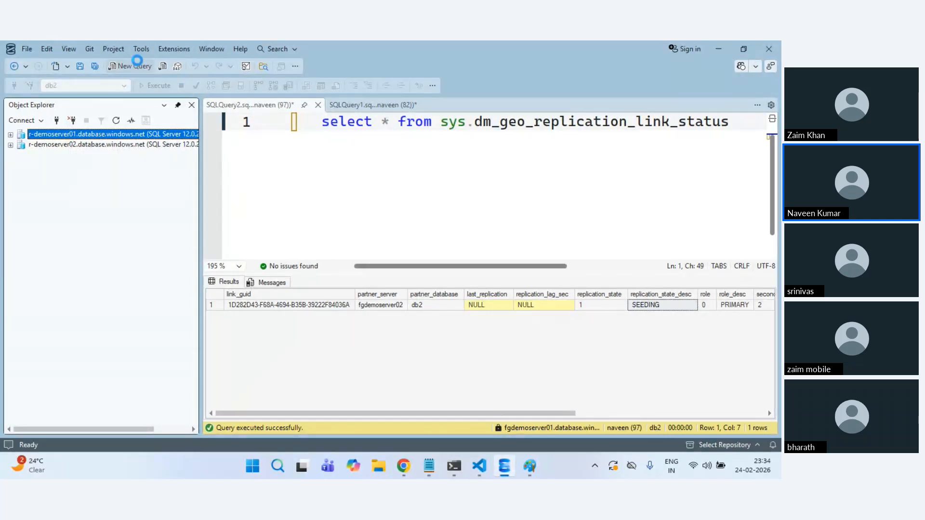
click(138, 66)
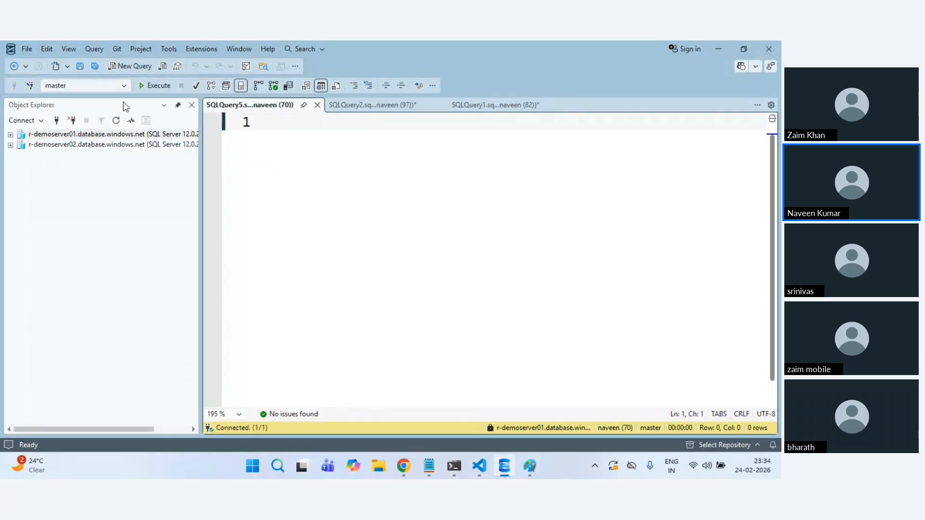
text(create)
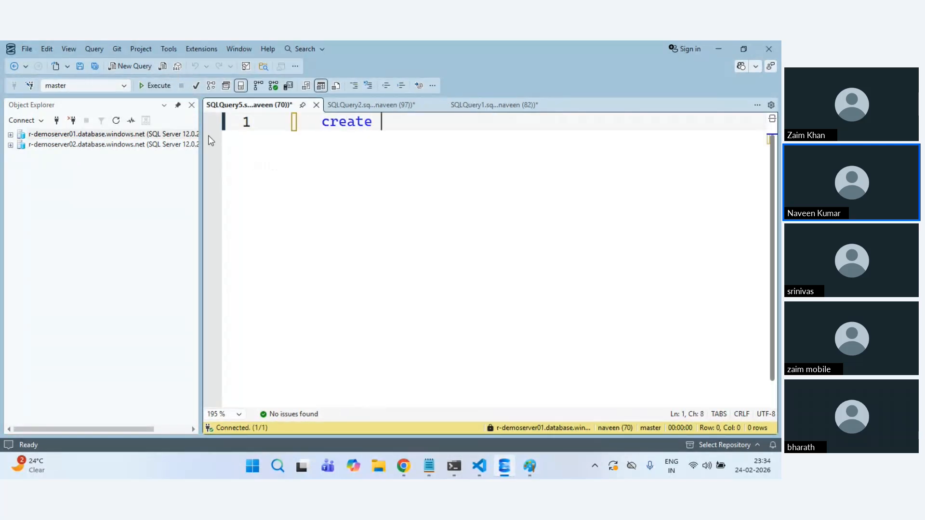
text( database )
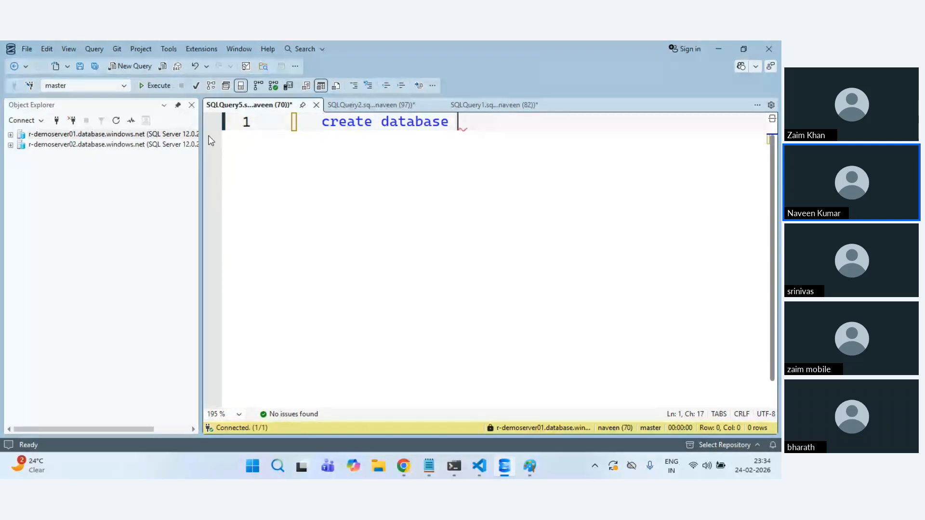
text(DB1()
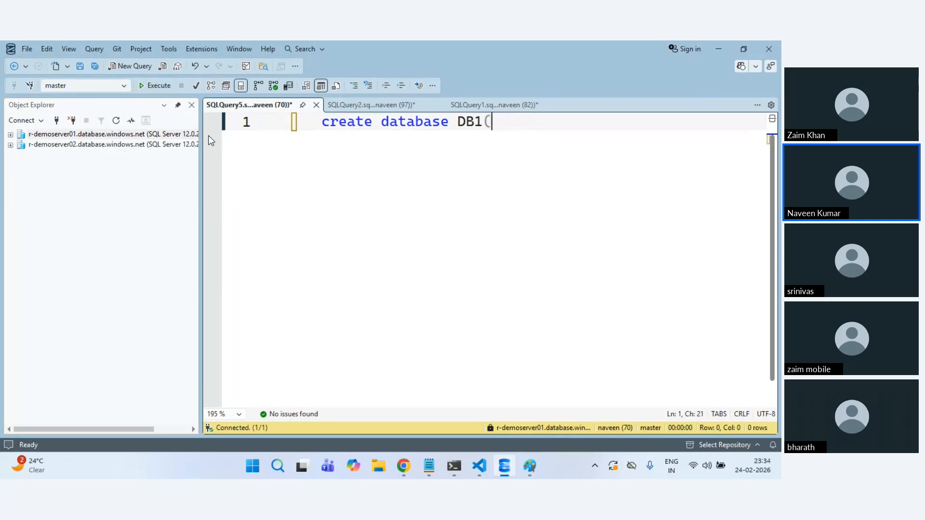
text(Edition )
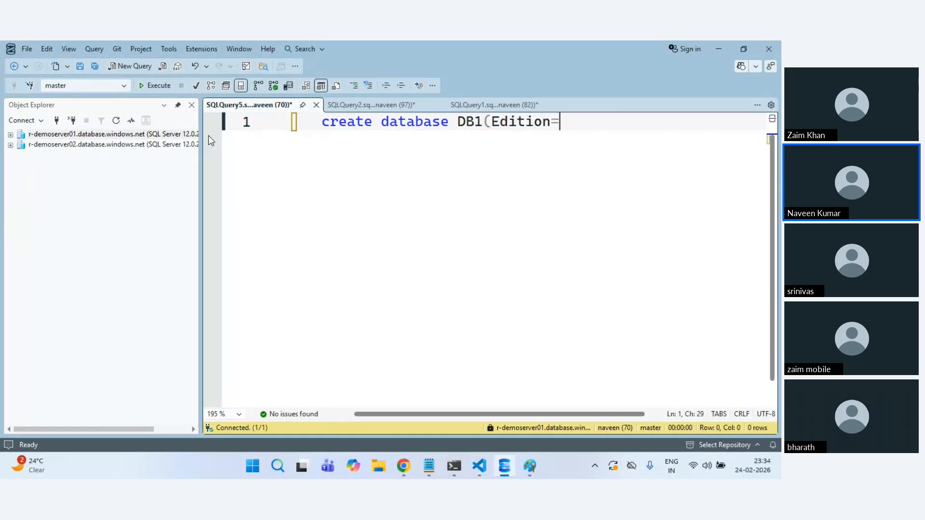
text('Basic')
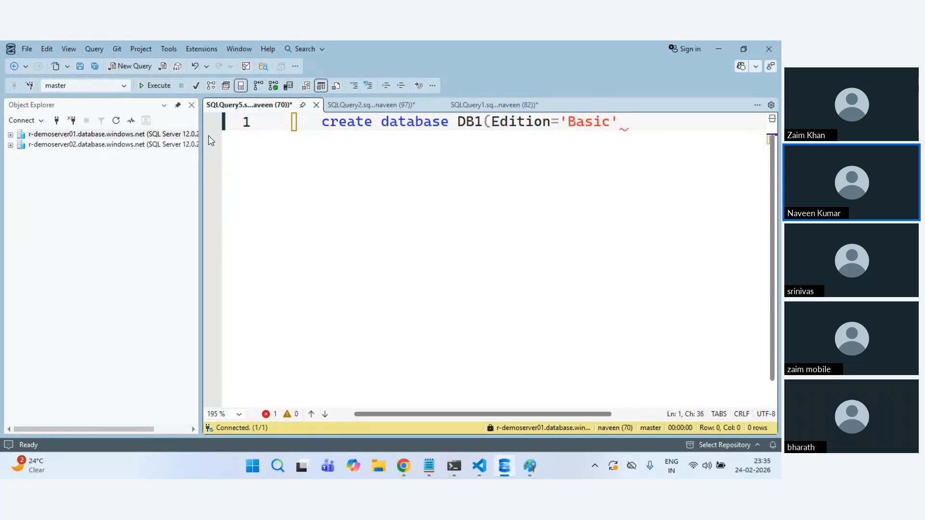
text())
key(F5)
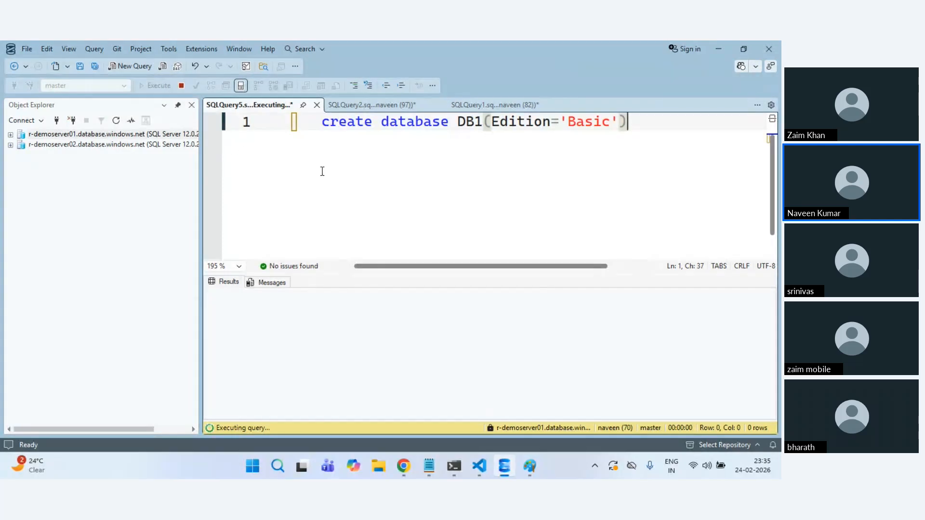
Step: Switch to the Azure portal and refresh the SQL databases list while the DB1 creation query runs
key(ctrl+a)
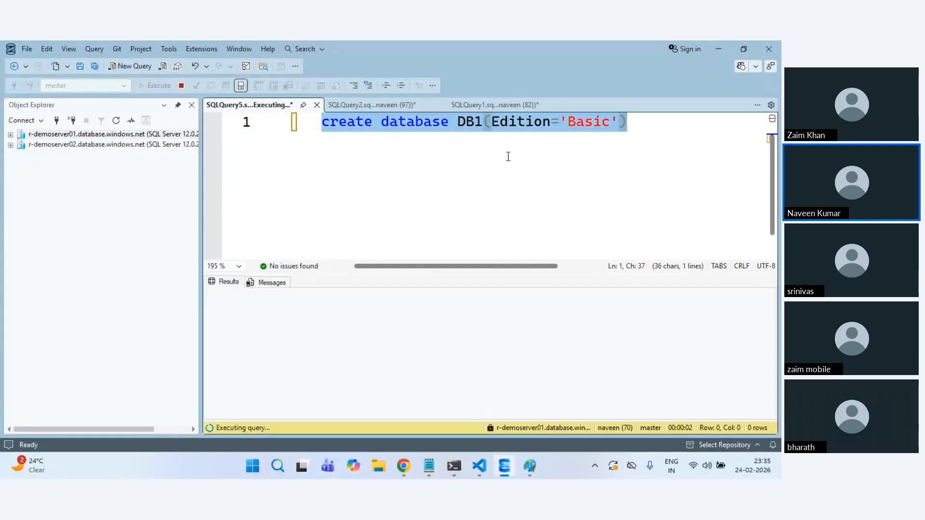
click(508, 156)
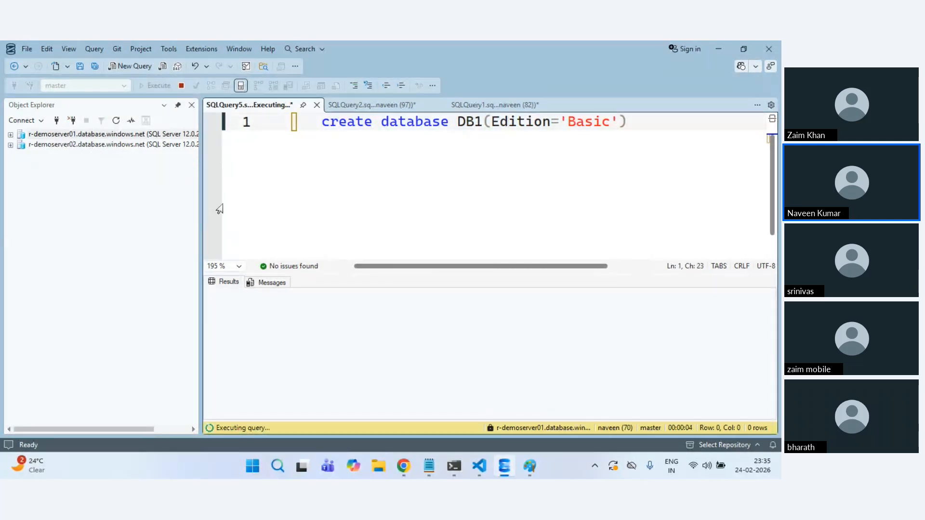
key(alt+Tab)
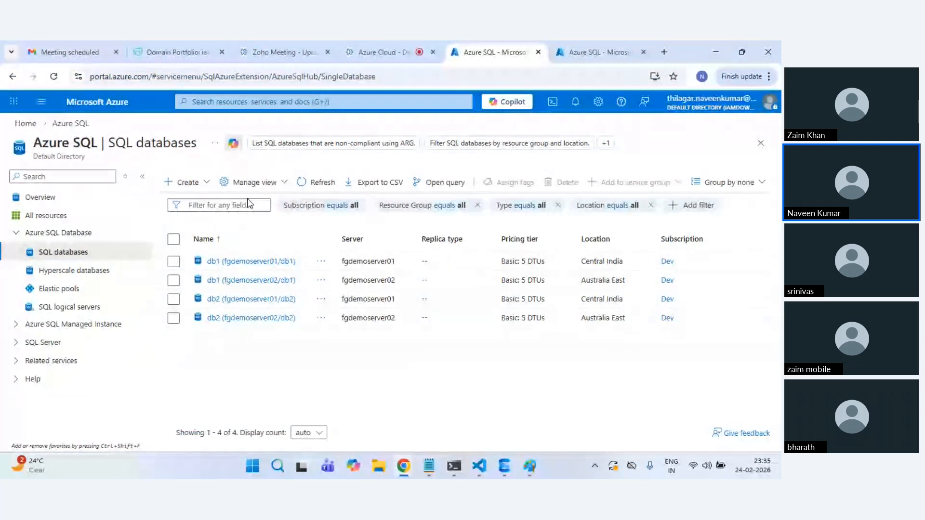
click(312, 183)
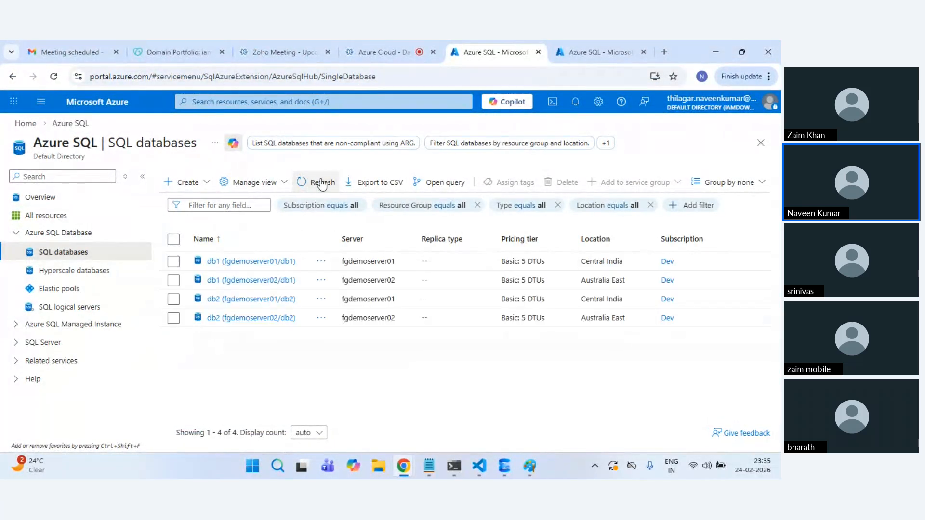
Step: Refresh the Azure SQL databases list while checking the progress of the DB1 creation query in SSMS
click(322, 183)
key(alt+Tab)
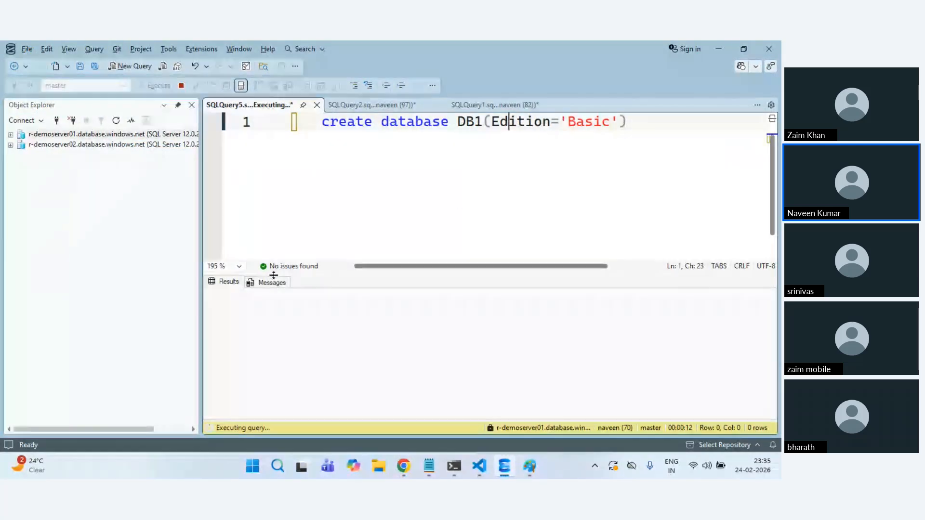
click(233, 286)
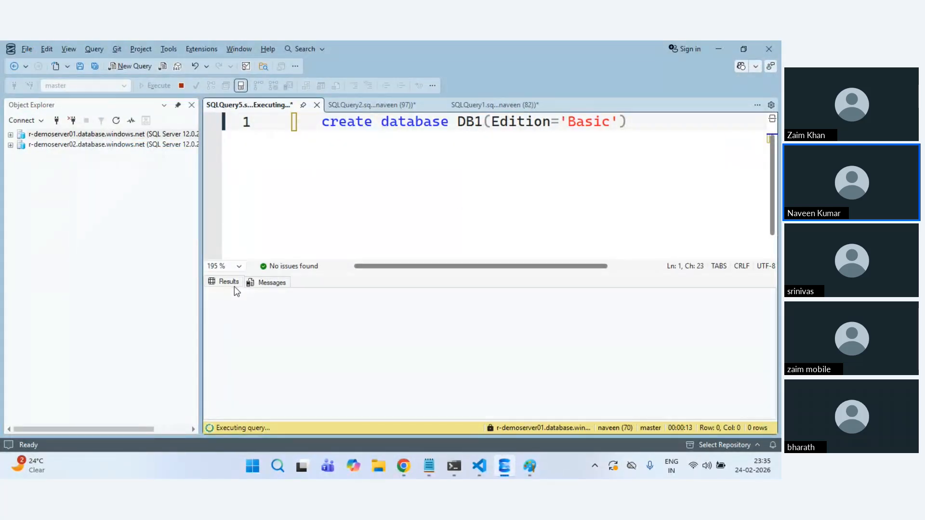
click(559, 203)
key(alt+Tab)
click(312, 188)
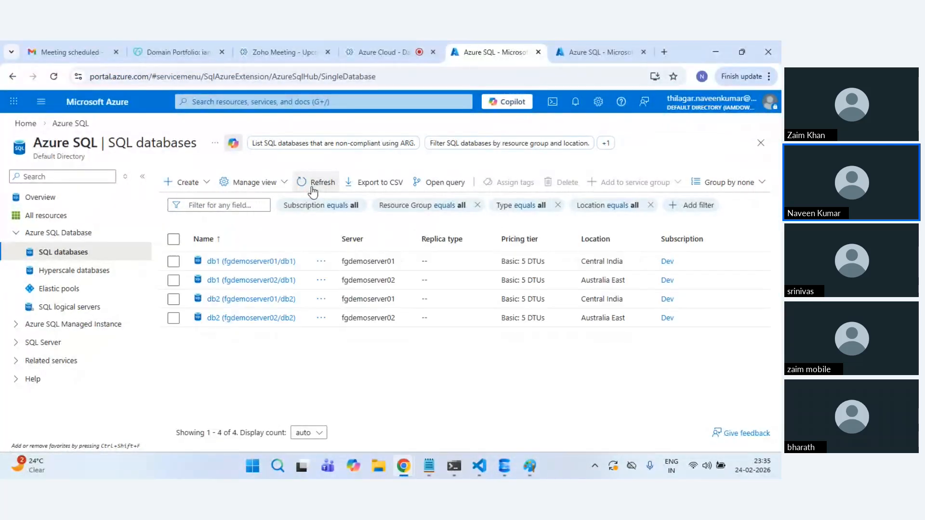
click(312, 189)
key(alt+Tab)
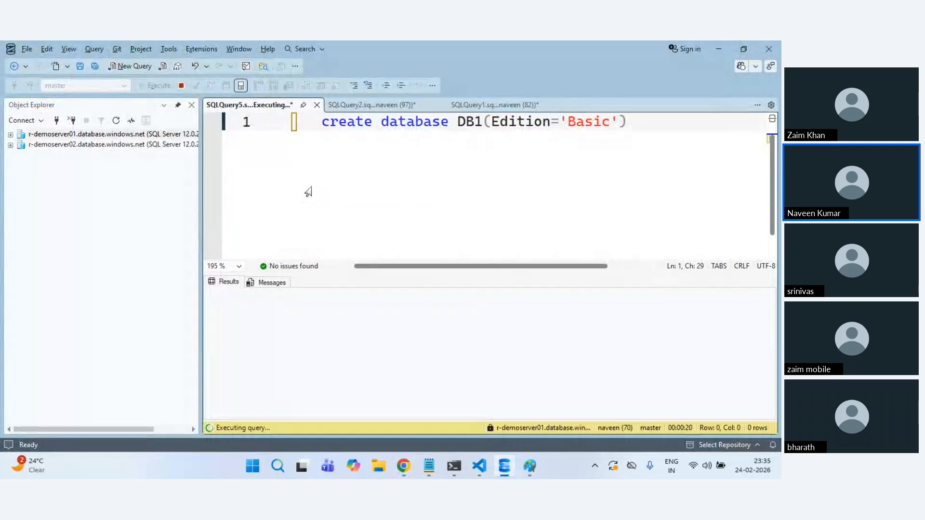
drag(200, 199, 141, 194)
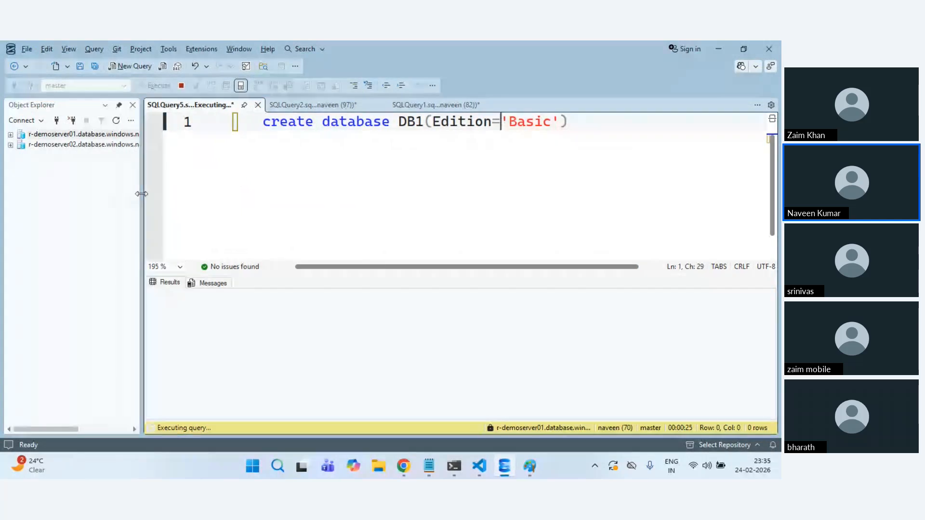
click(118, 145)
click(130, 66)
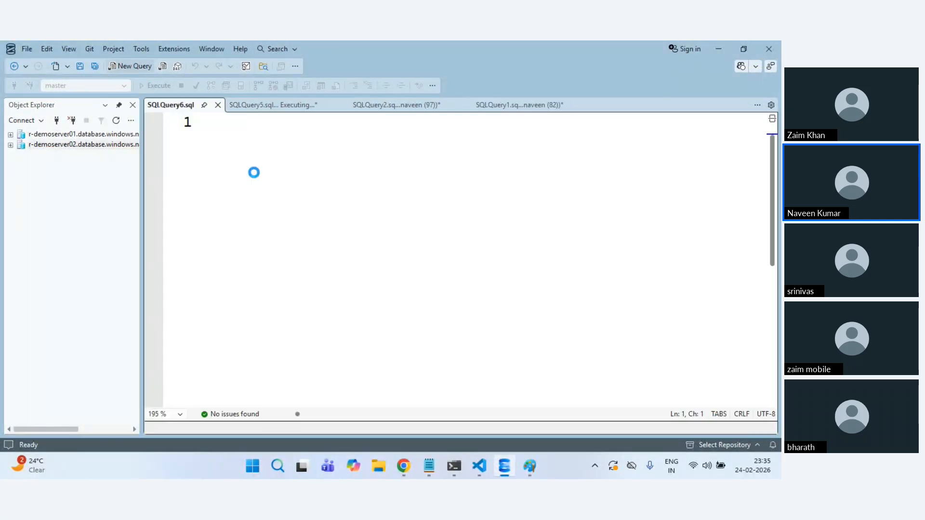
text(sele)
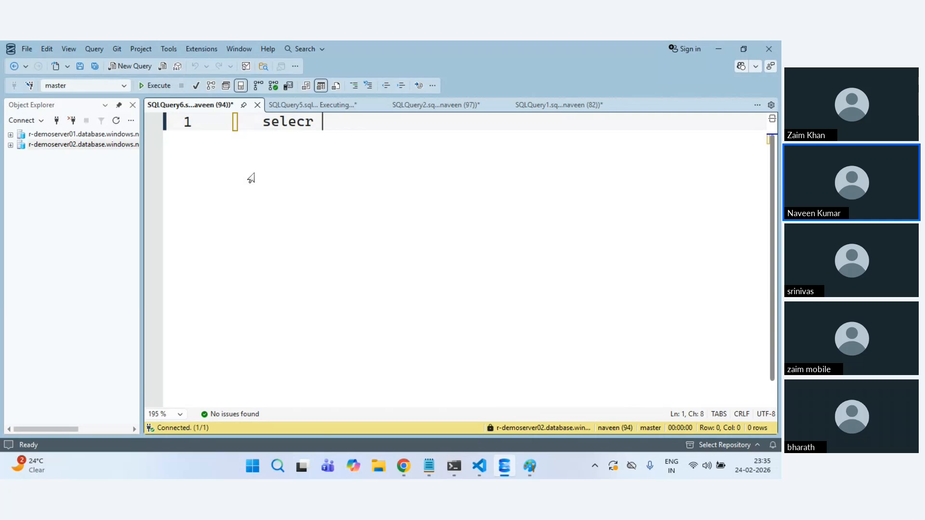
text(ct @@ser)
key(Tab)
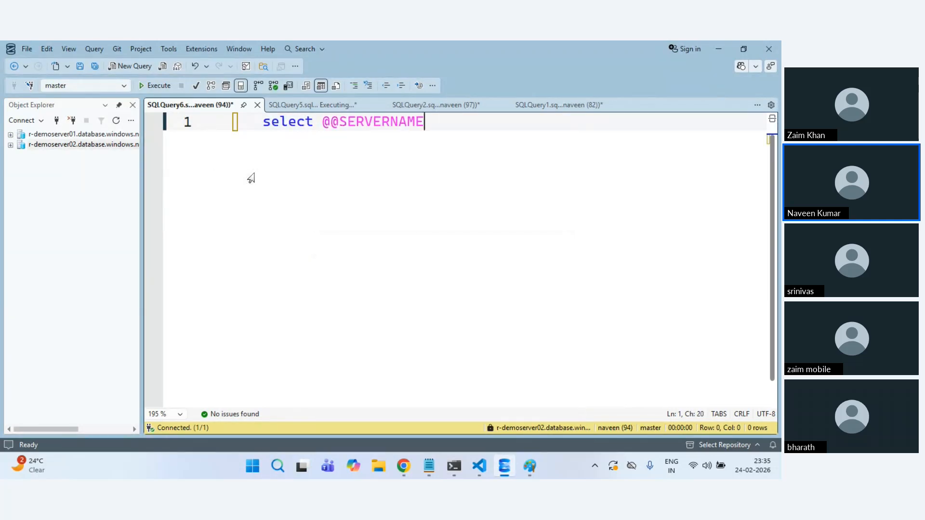
click(155, 90)
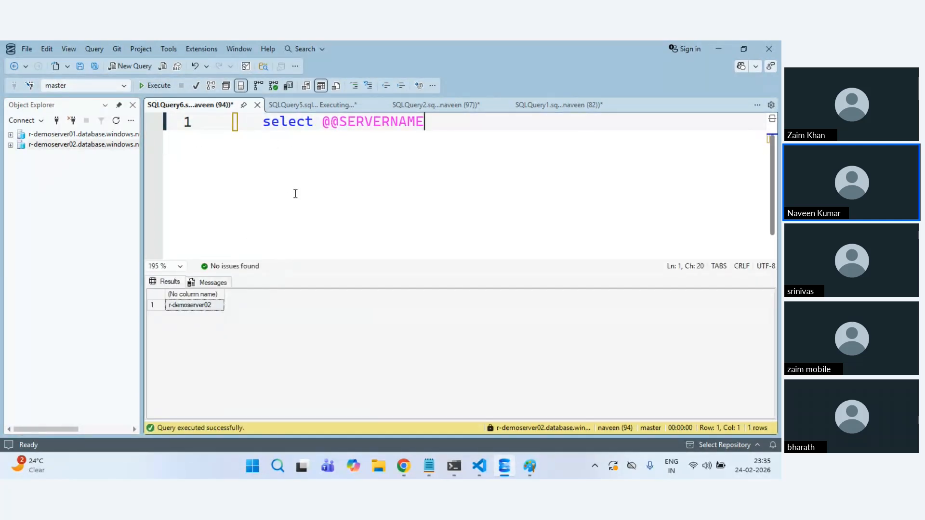
Step: Enlarge the query editor text to 214 %
ctrl+scroll(350, 139, up, 1)
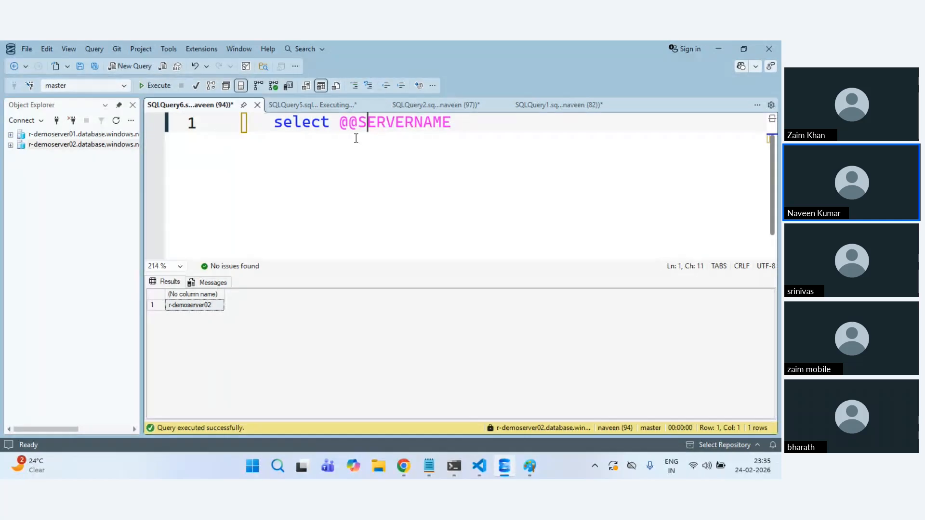
click(183, 267)
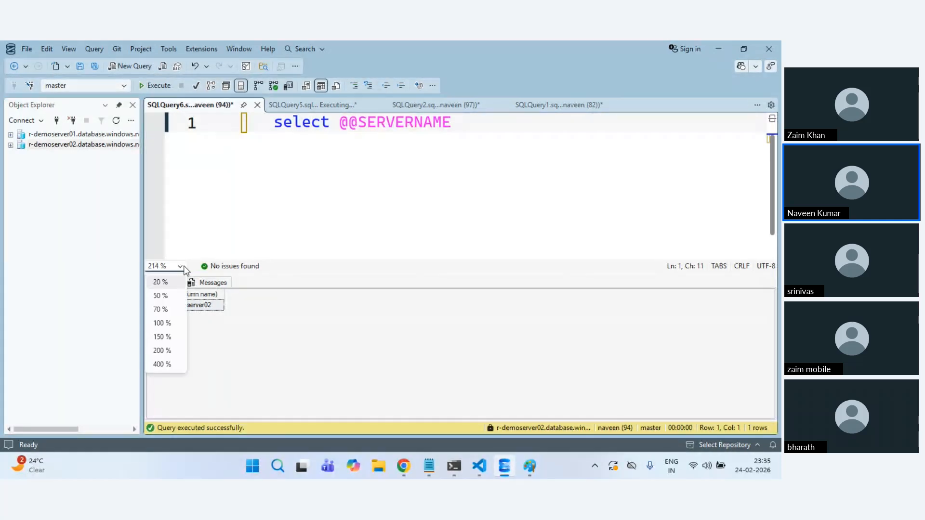
click(329, 176)
ctrl+scroll(330, 176, up, 2)
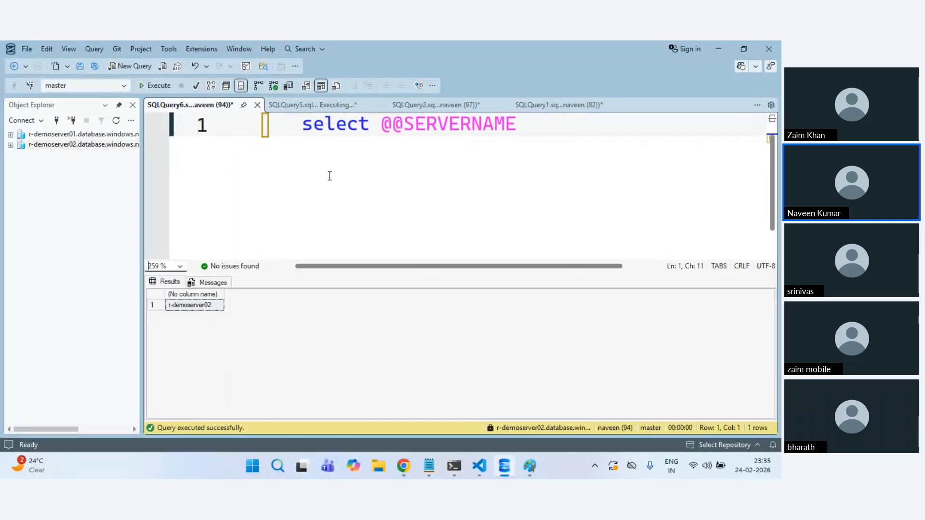
ctrl+scroll(371, 177, down, 2)
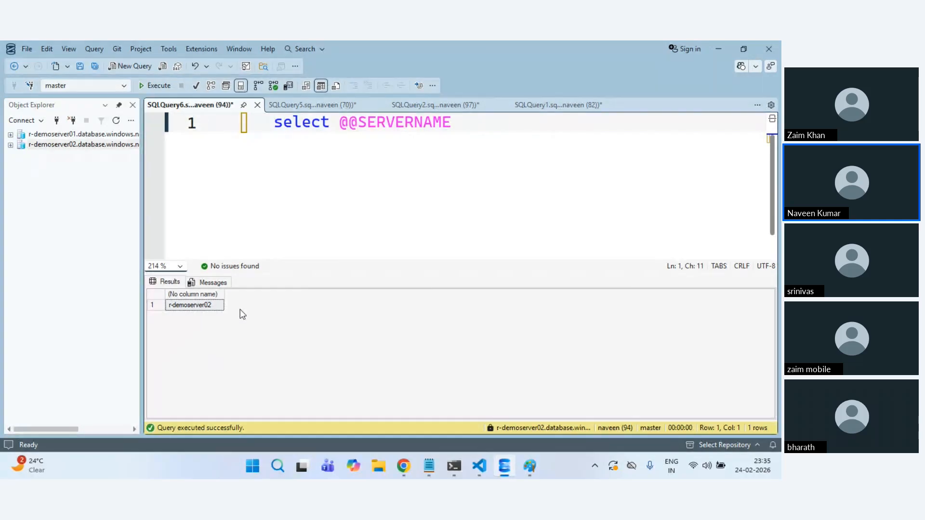
Step: Enlarge the text of the server name result in the results grid
click(212, 305)
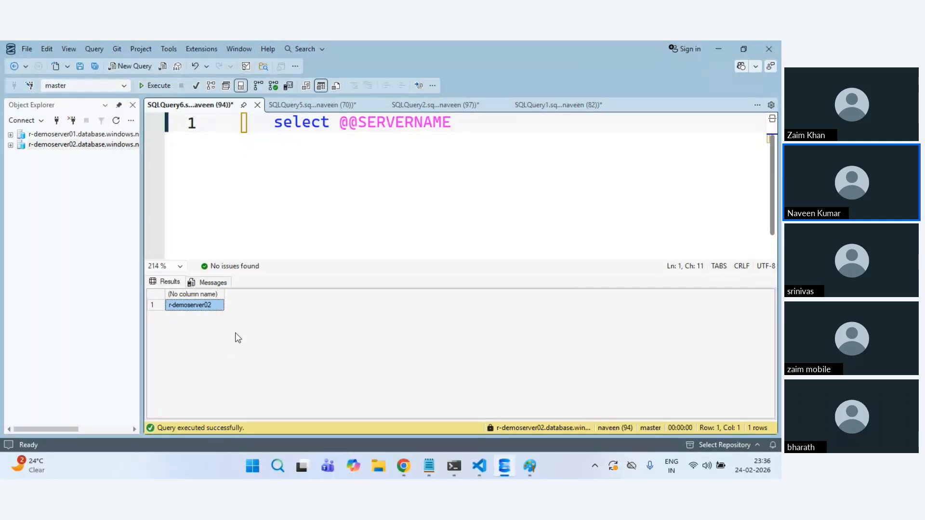
scroll(235, 333, up, 5)
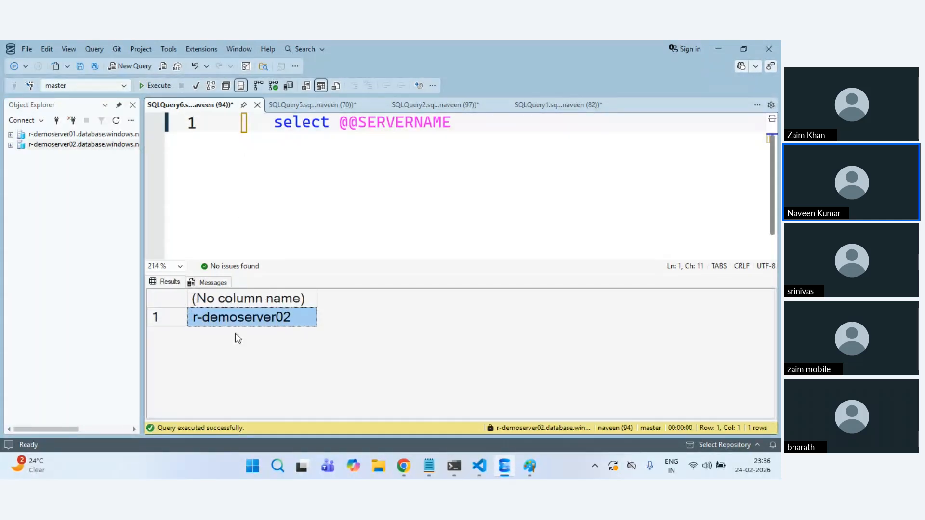
scroll(237, 338, up, 1)
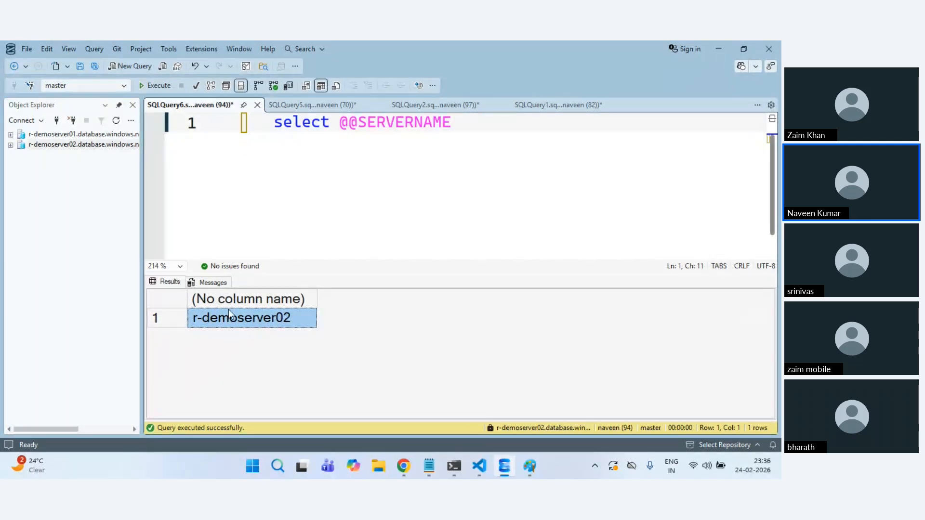
scroll(262, 336, down, 2)
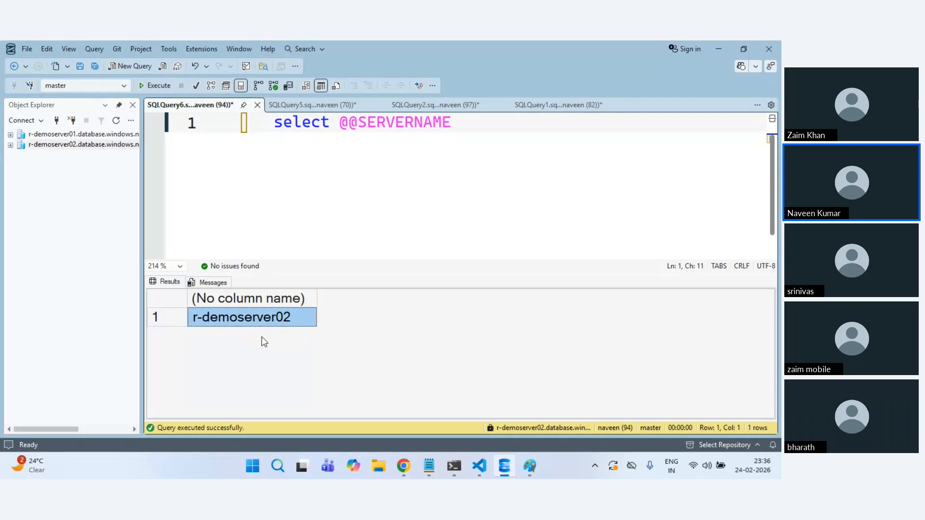
scroll(261, 336, down, 2)
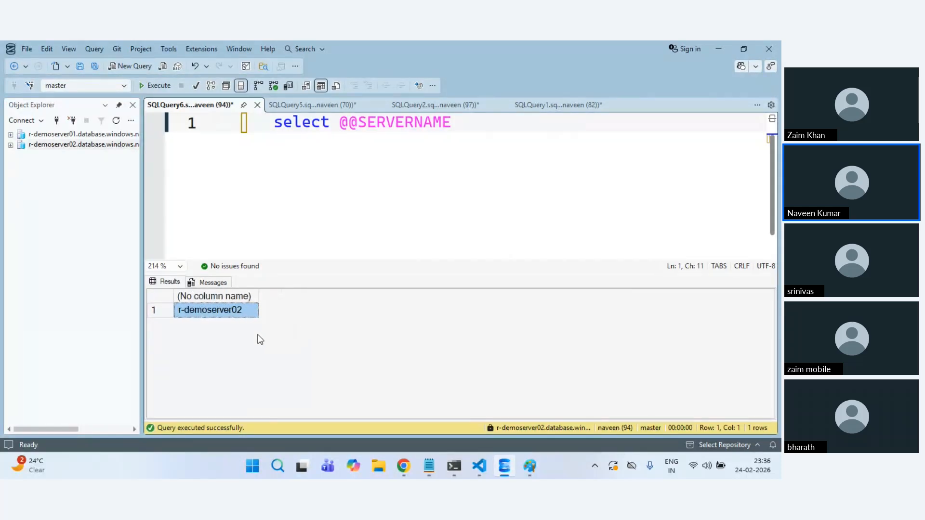
scroll(258, 338, up, 1)
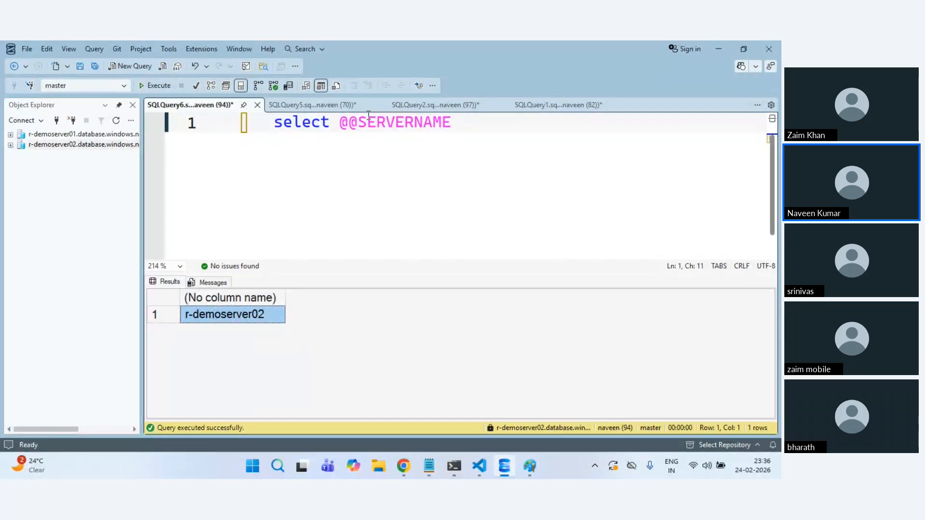
Step: Check the DB1 creation query's outcome in SQLQuery5, and switch to the Azure portal to refresh the SQL databases list
click(314, 102)
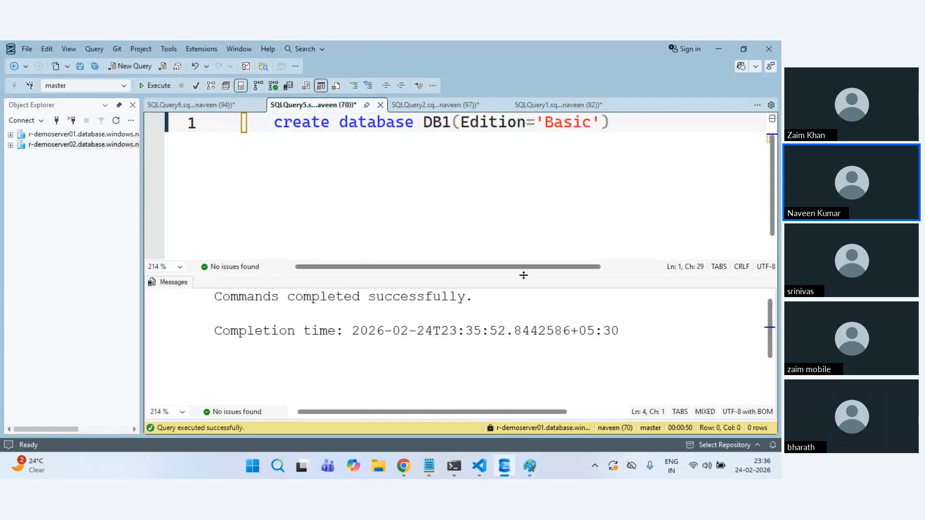
mouse_move(403, 475)
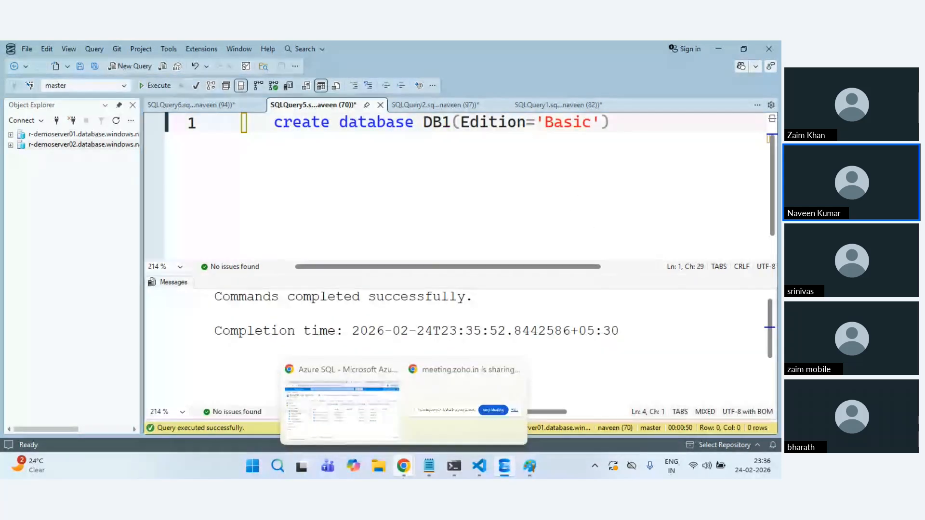
click(342, 407)
click(312, 182)
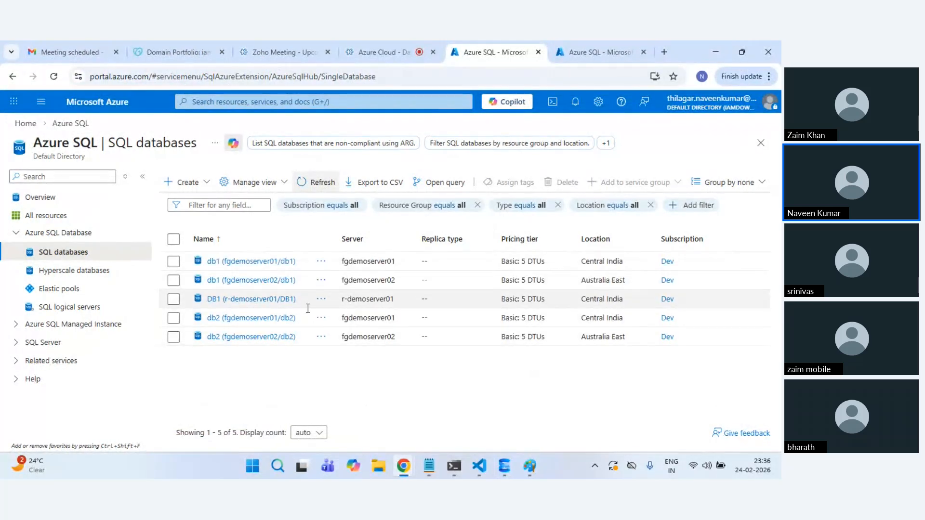
Step: Open the replicas of database DB1 on r-demoserver01 and start creating a geo replica
click(267, 299)
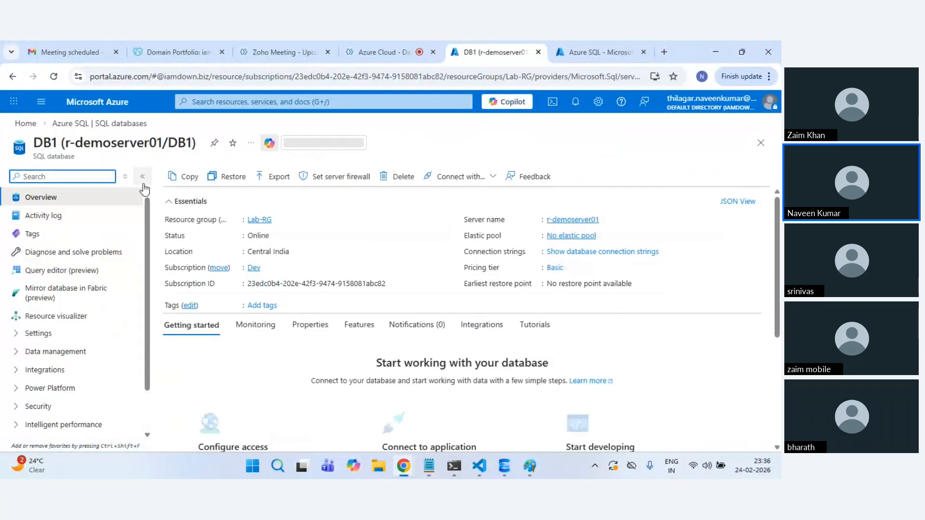
click(45, 357)
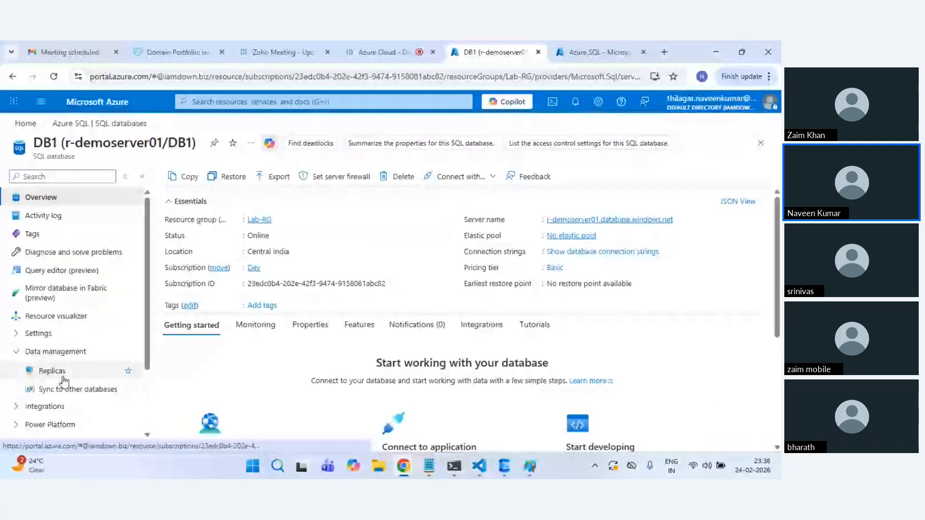
click(63, 378)
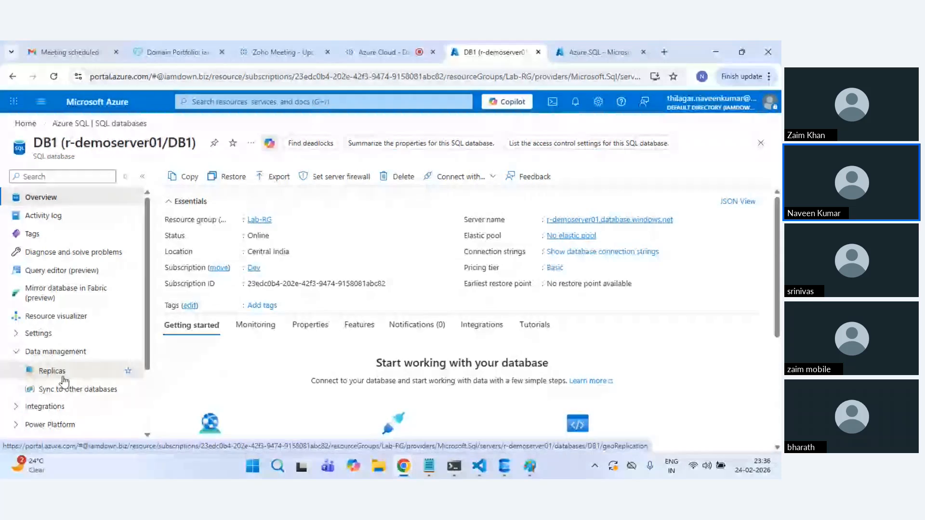
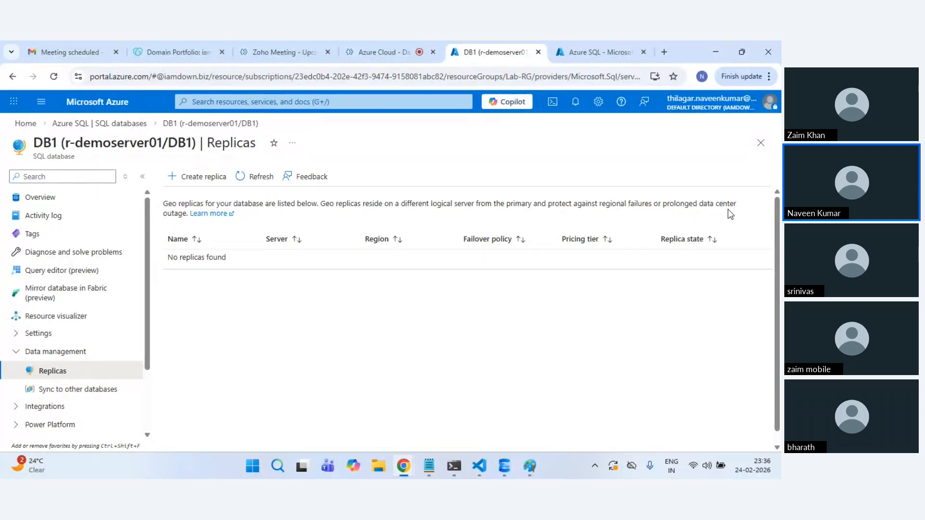
click(202, 176)
Step: Review the primary and geo-secondary database details in the geo replica form, including the available target servers
scroll(229, 270, down, 5)
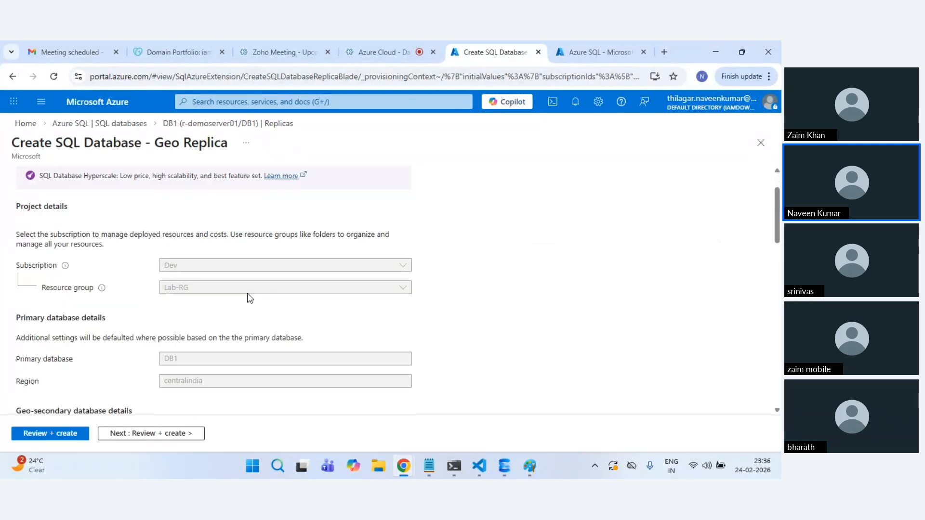
scroll(250, 304, up, 2)
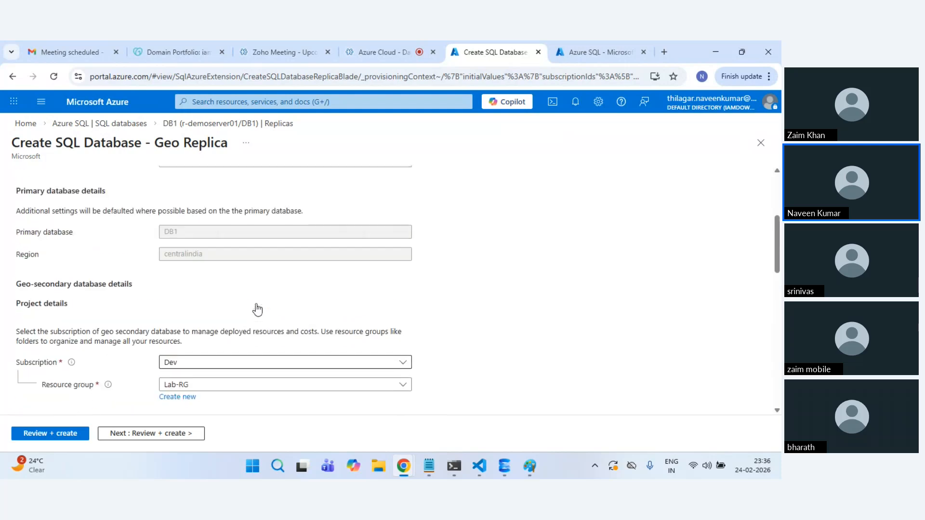
scroll(177, 254, up, 2)
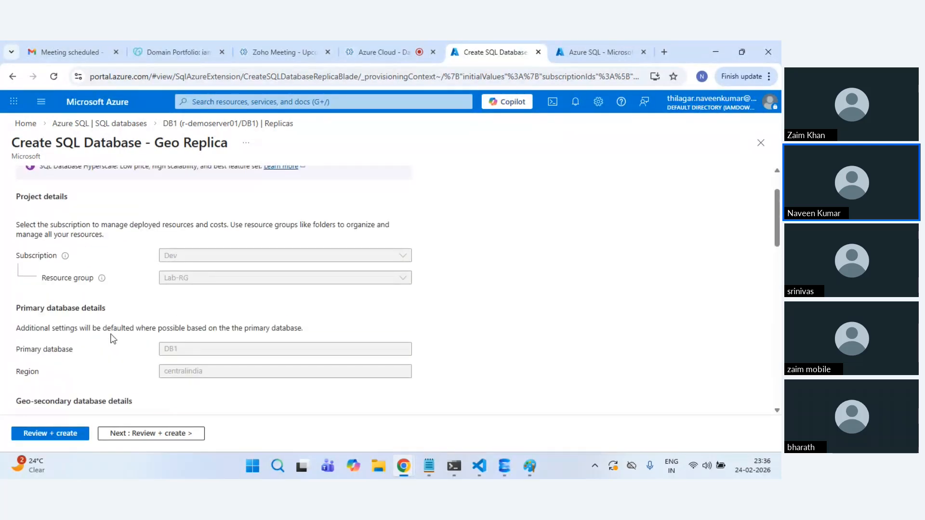
scroll(110, 336, down, 2)
double_click(24, 257)
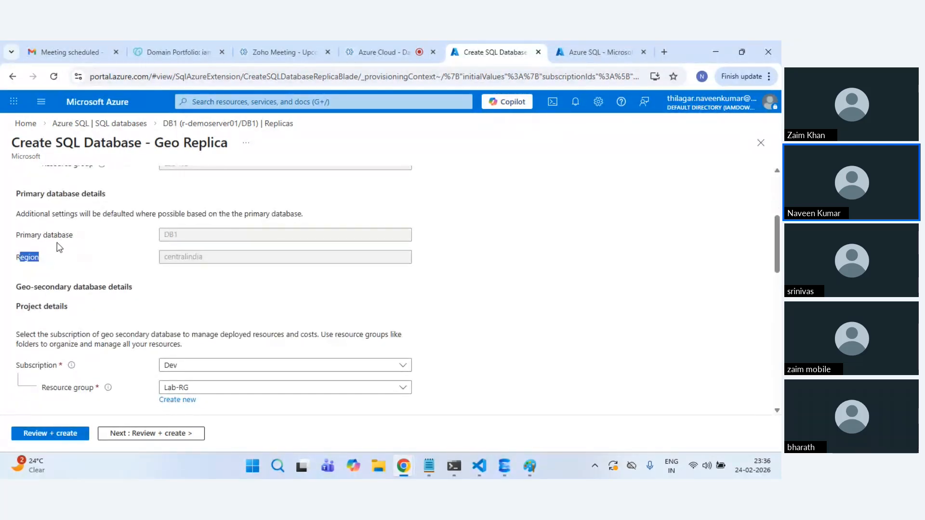
click(56, 195)
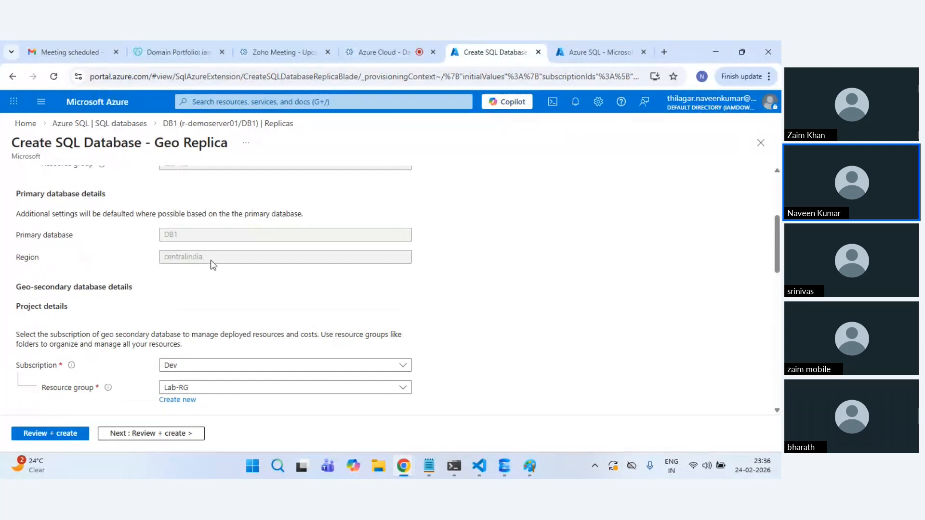
scroll(213, 264, down, 3)
scroll(207, 283, down, 3)
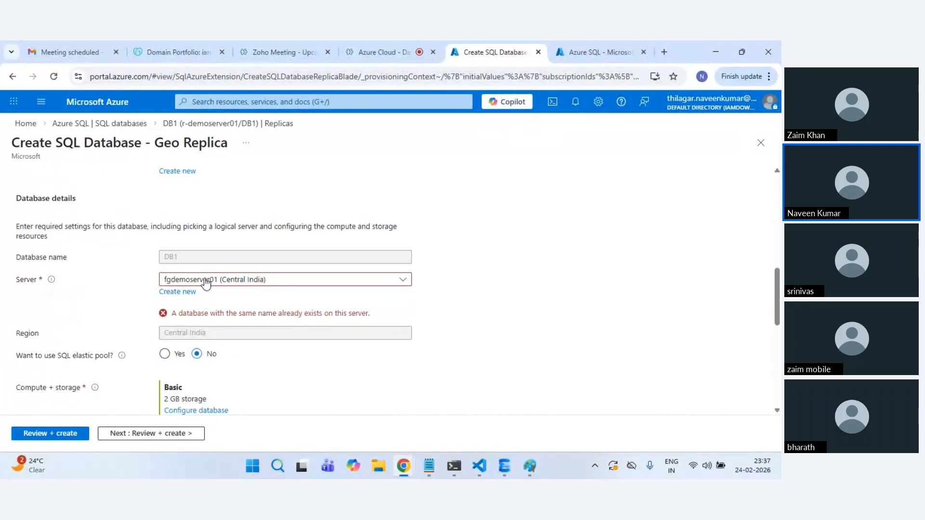
click(206, 282)
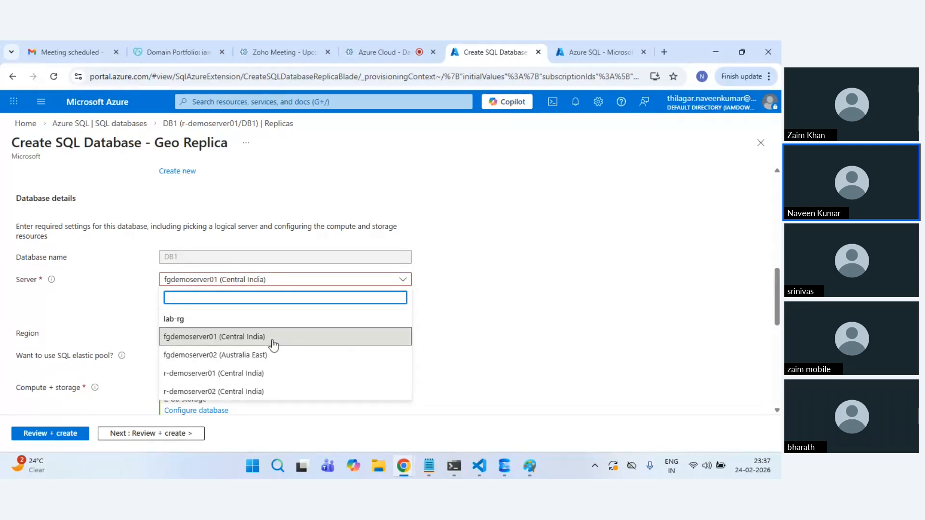
Step: Switch to SQL Server Management Studio and run the create database query on r-demoserver01 for DB5 with the Basic edition
click(504, 465)
click(451, 127)
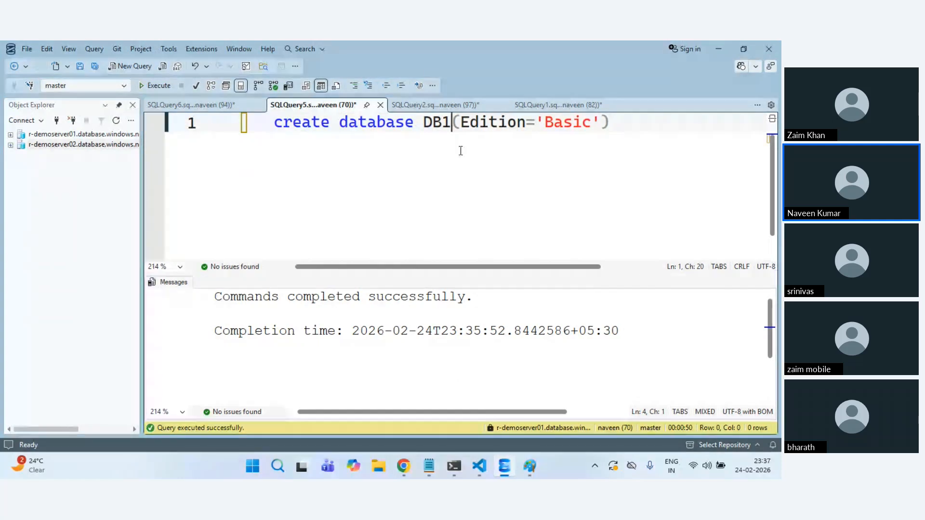
key(BackSpace)
text(5)
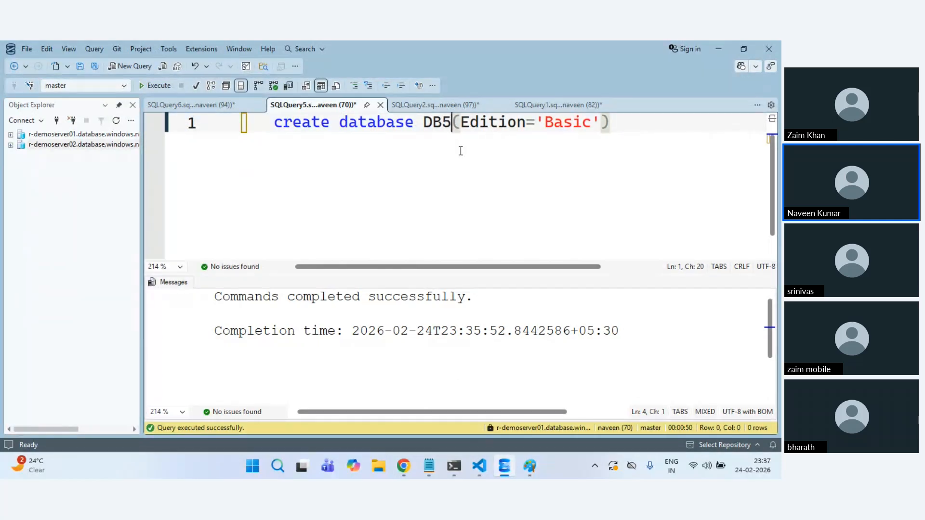
click(155, 85)
Step: In the Azure portal, set the geo replica's server to r-demoserver02 (Central India), then review and create the replica
key(alt+Tab)
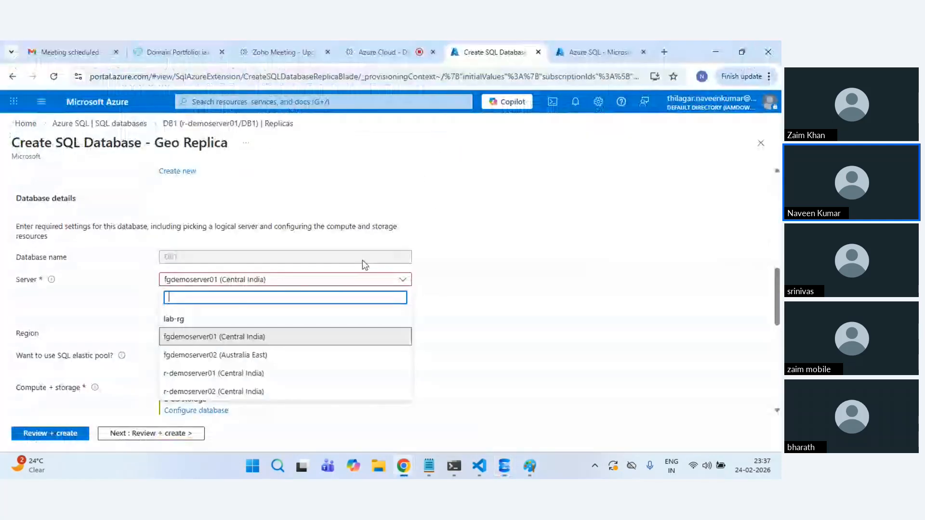
click(201, 391)
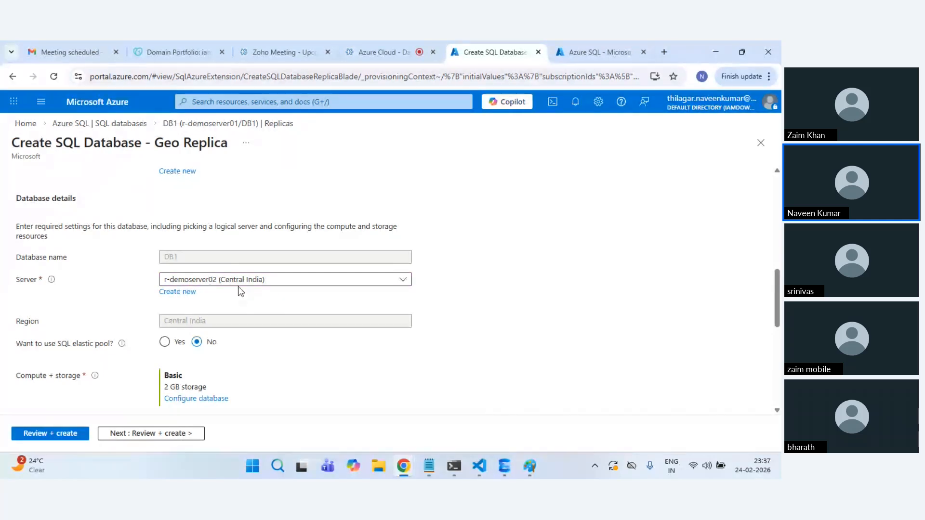
scroll(247, 325, up, 1)
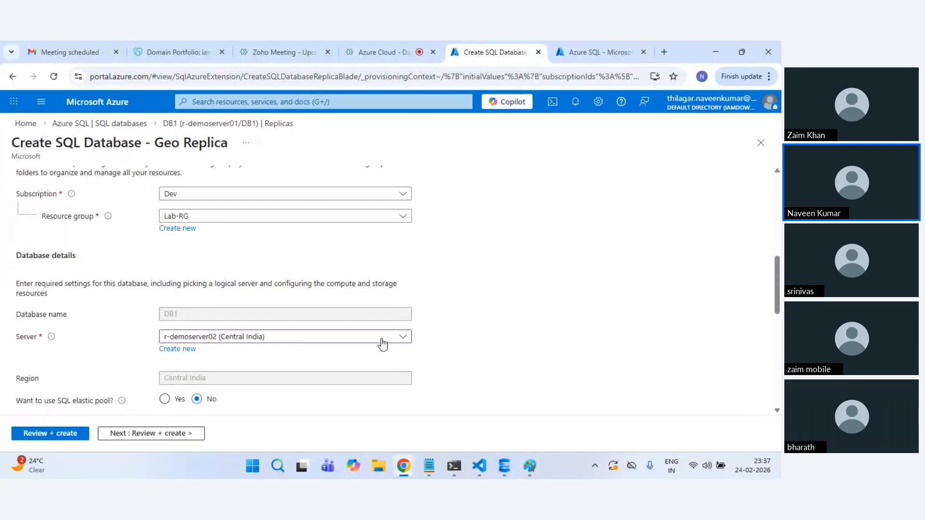
scroll(283, 363, down, 2)
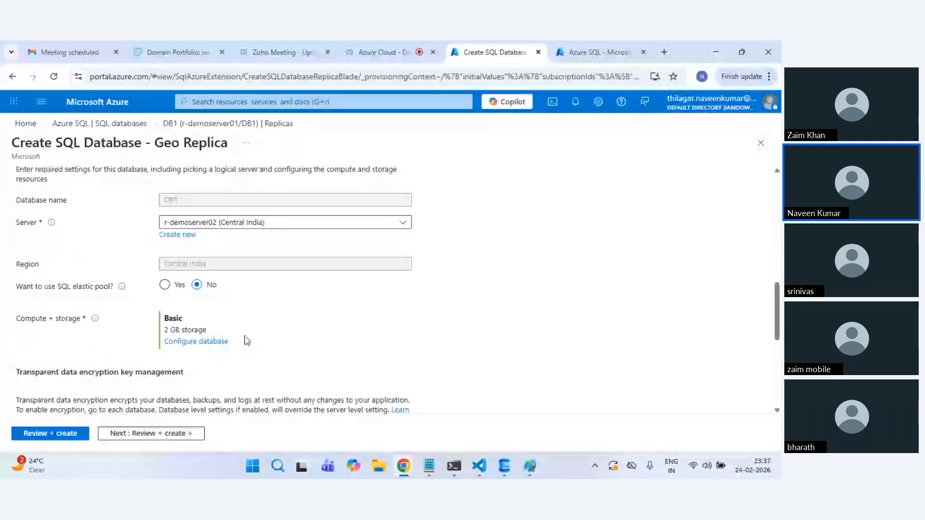
drag(212, 266, 157, 265)
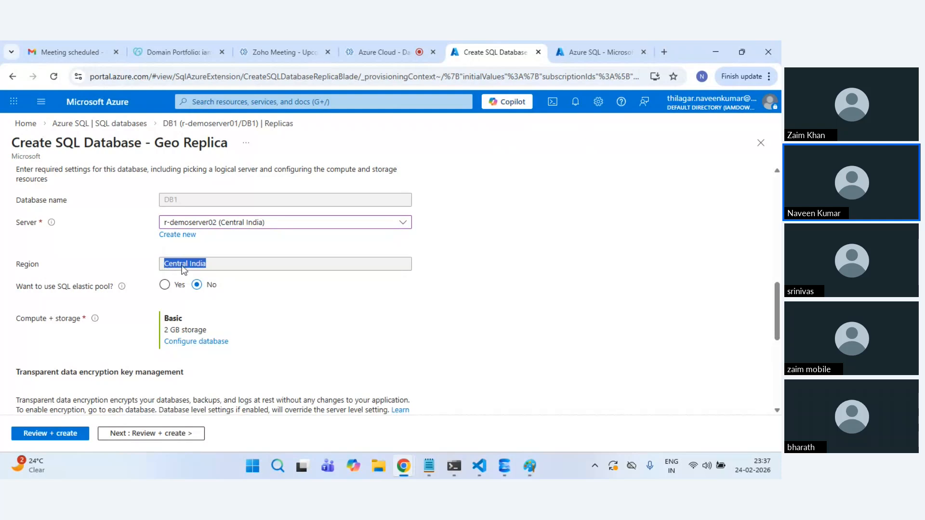
click(287, 345)
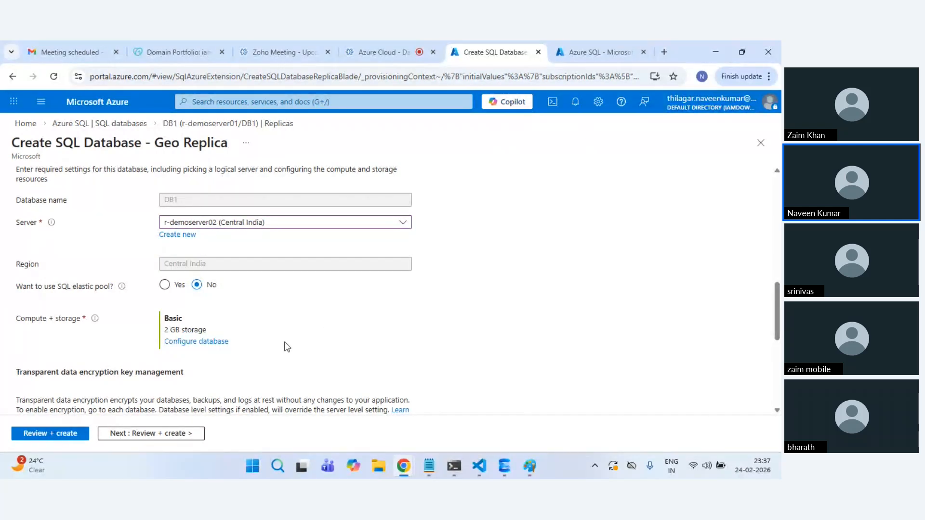
click(183, 436)
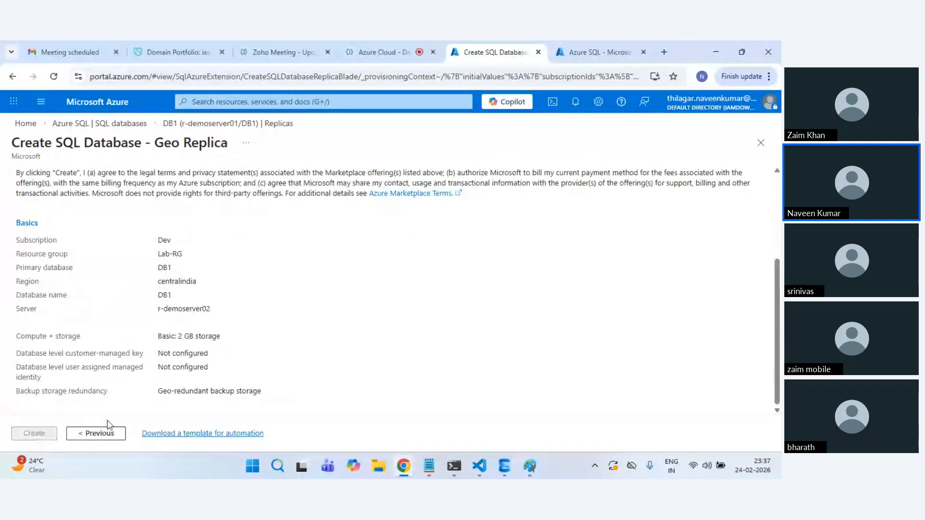
click(45, 439)
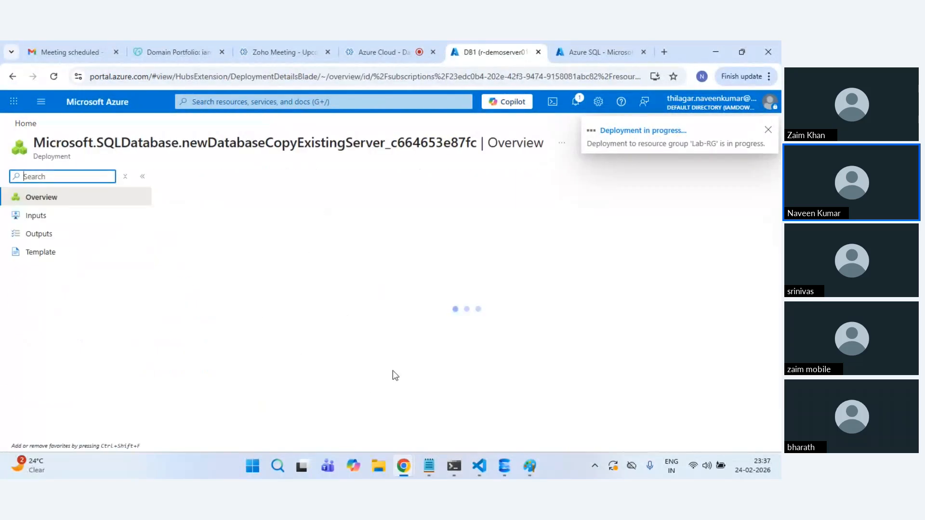
Step: In SQL Server Management Studio, expand and refresh the databases of r-demoserver02, and widen the Object Explorer pane
click(508, 469)
double_click(62, 145)
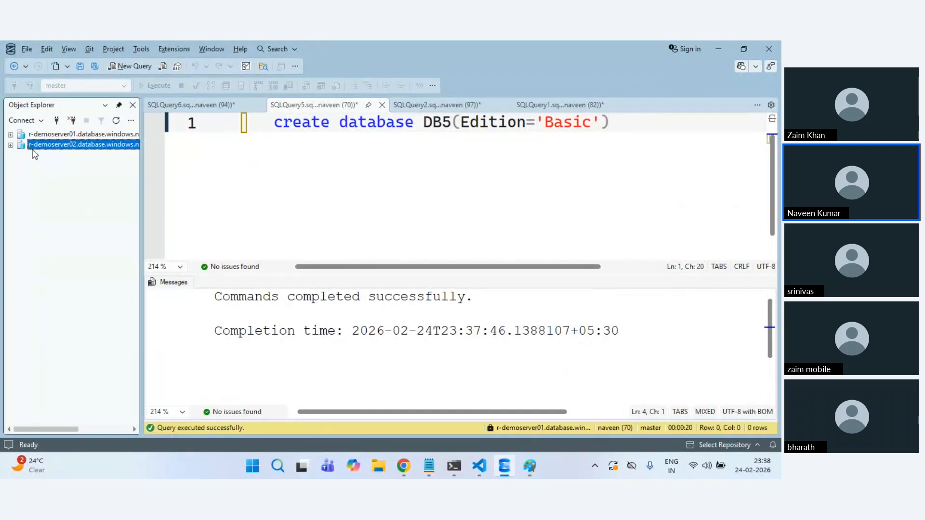
click(22, 155)
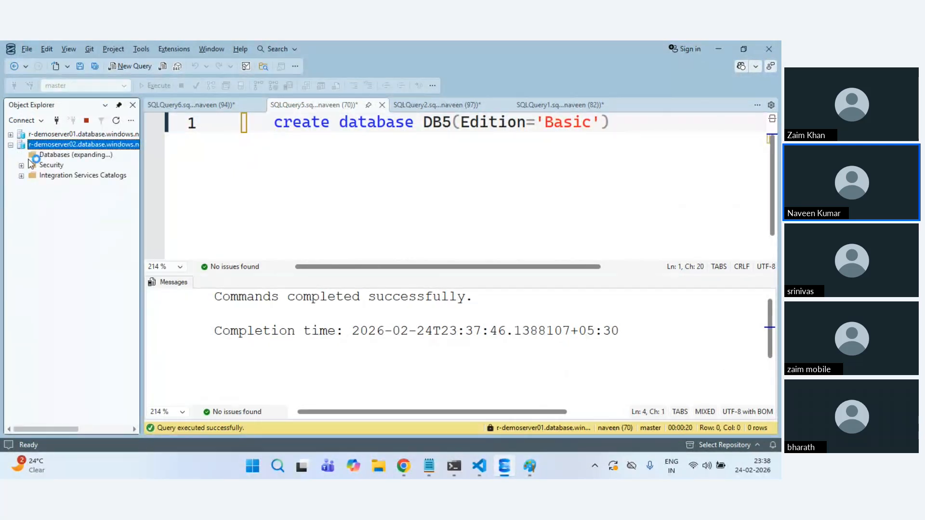
click(62, 155)
click(116, 120)
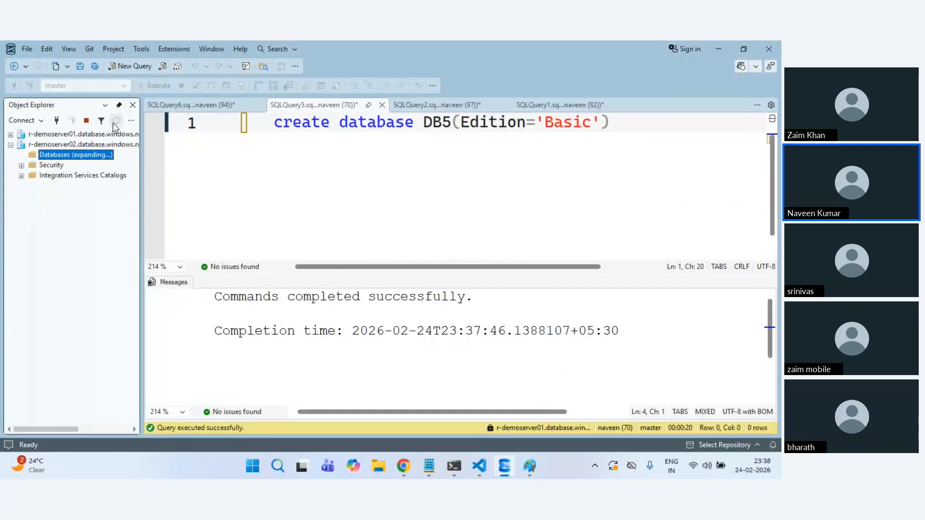
drag(143, 174, 176, 175)
Step: In the Azure portal, refresh the SQL databases list, open the replicas of DB1 on r-demoserver01 and check the geo replica's state
key(alt+Tab)
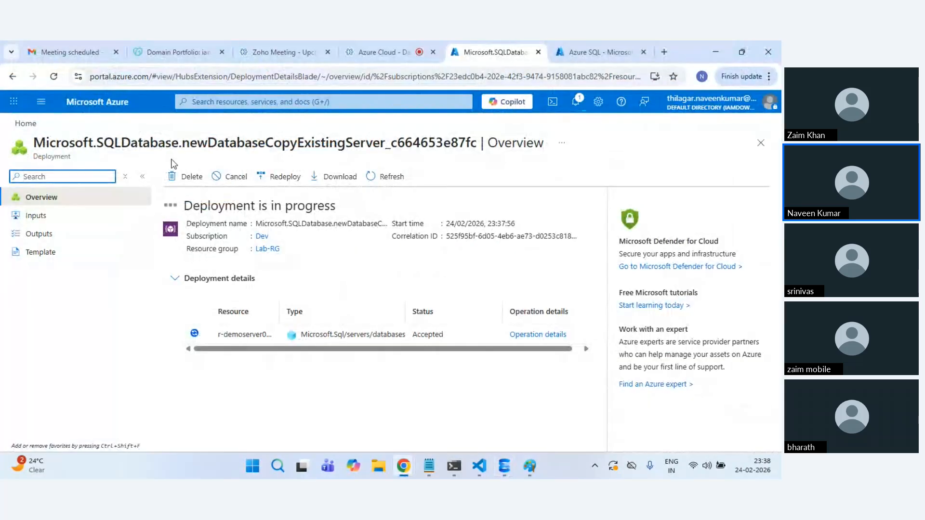
click(113, 112)
click(182, 195)
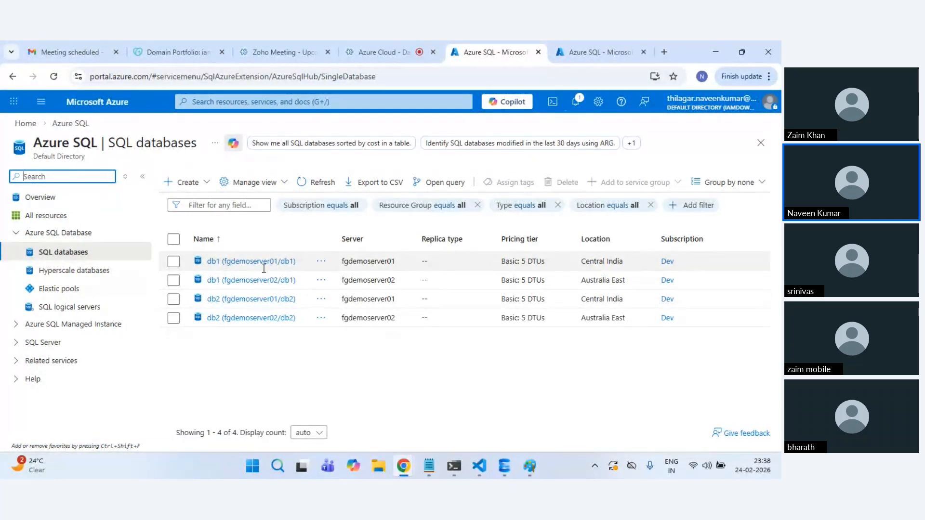
click(311, 187)
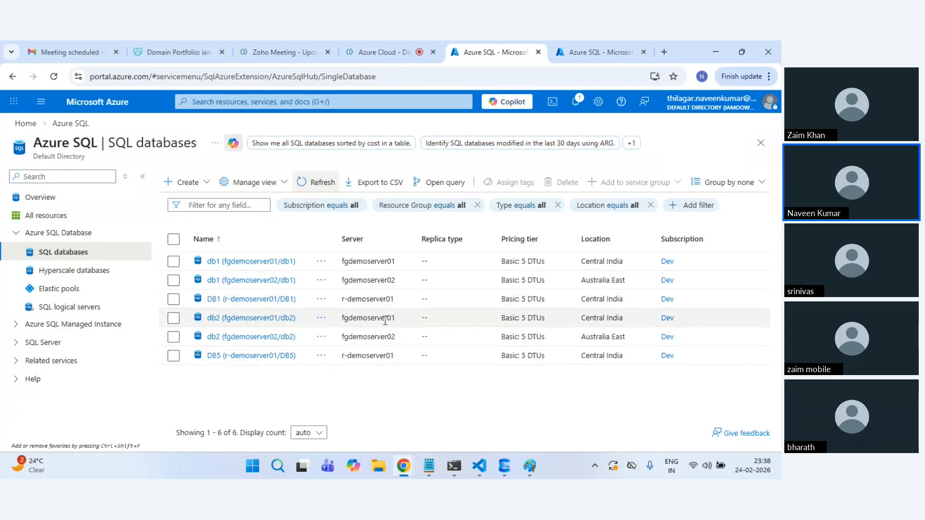
click(248, 299)
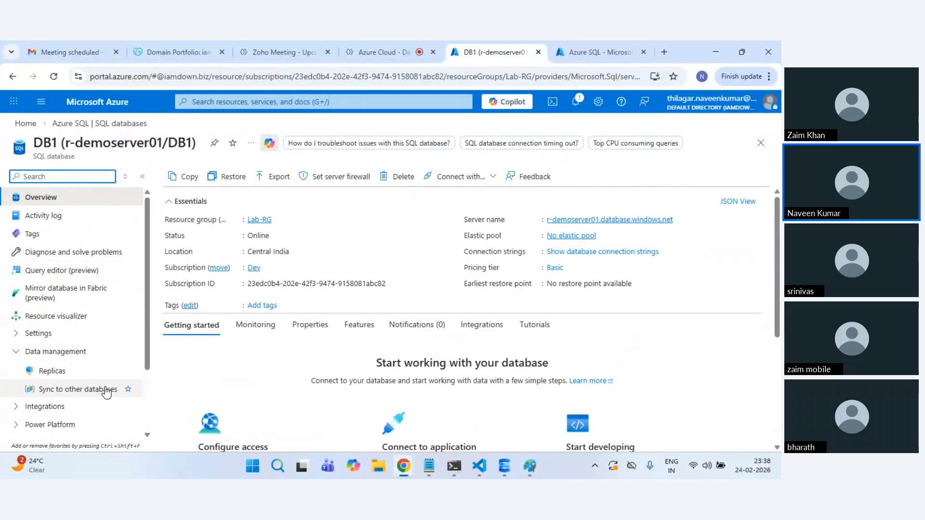
click(54, 372)
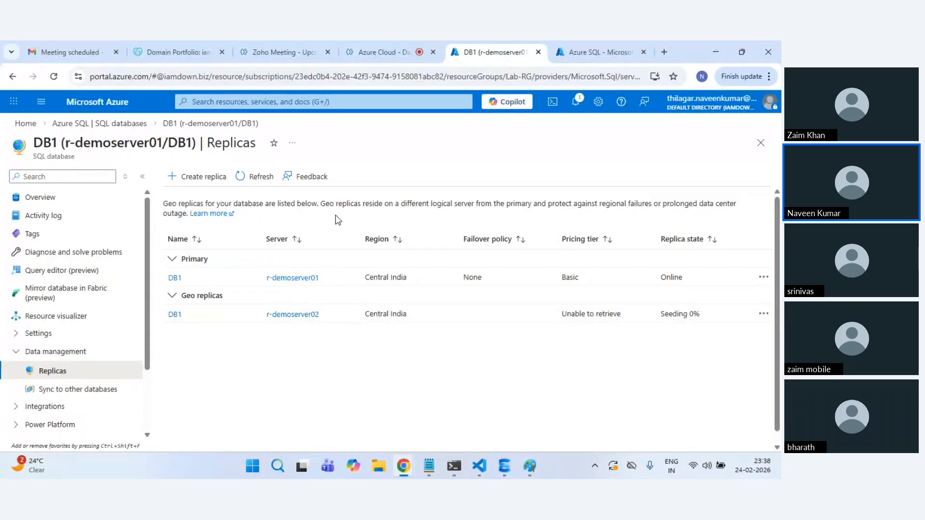
click(256, 176)
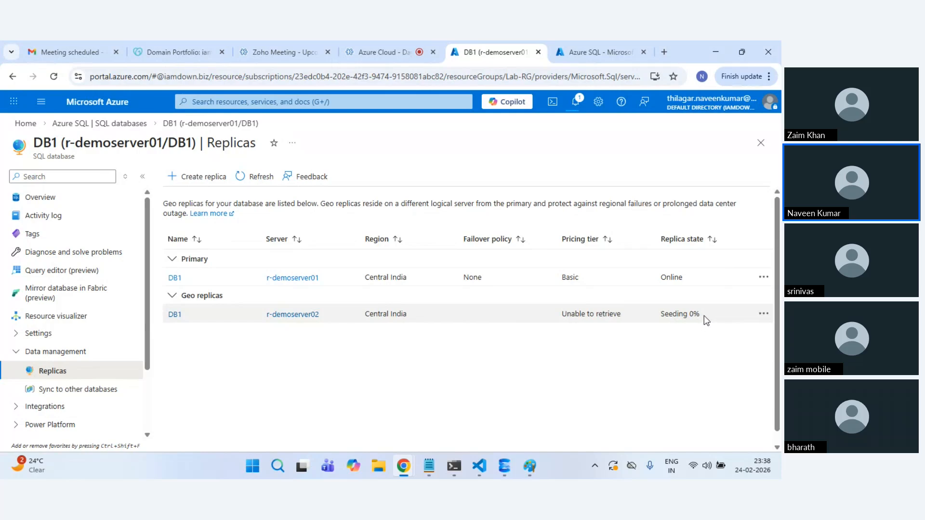
Step: Switch to SQL Server Management Studio and copy the sys.dm_geo_replication_link_status query from SQLQuery1
mouse_move(504, 465)
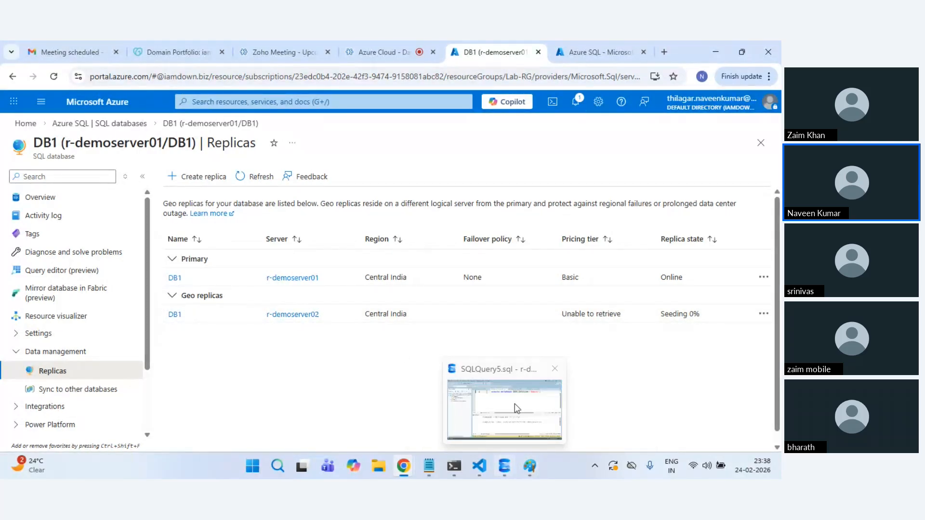
click(517, 409)
click(570, 105)
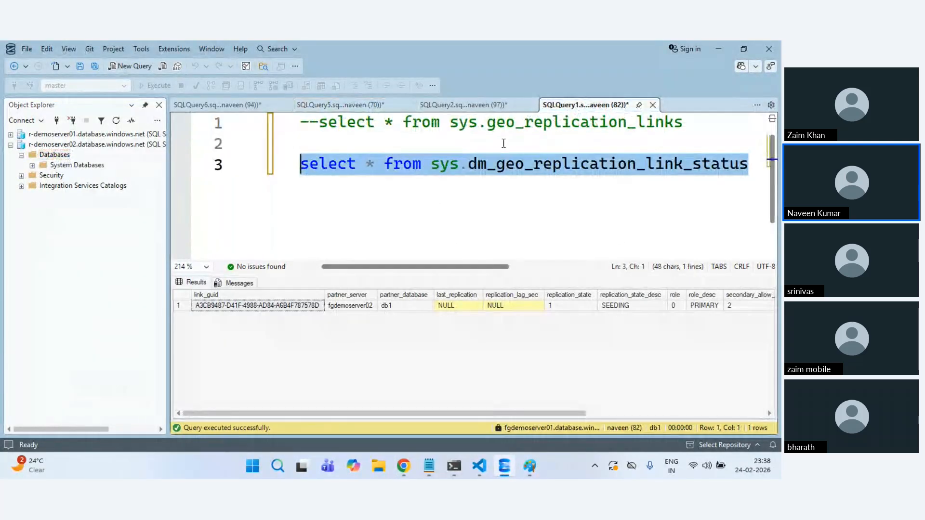
right_click(503, 167)
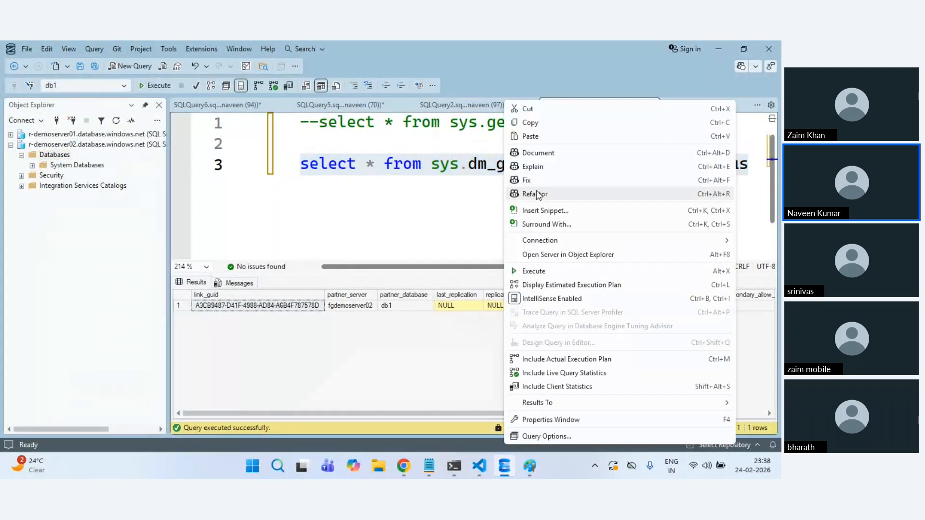
click(530, 122)
Step: View the server name query in SQLQuery6 and refresh the databases of r-demoserver02 in Object Explorer
click(226, 106)
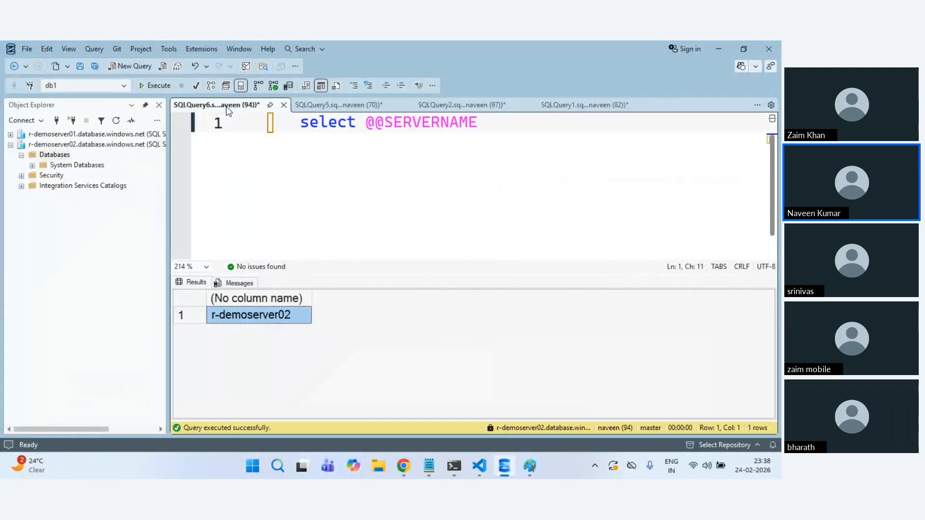
click(75, 135)
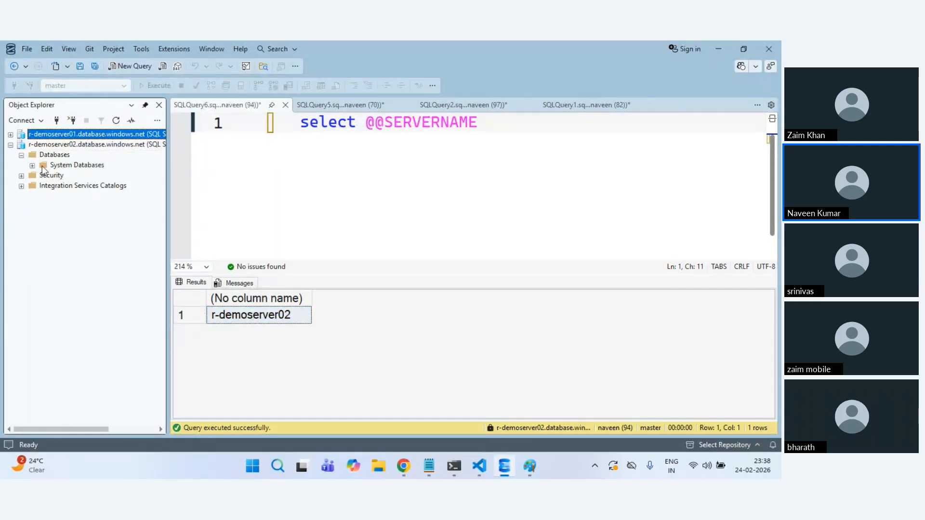
click(53, 154)
key(F5)
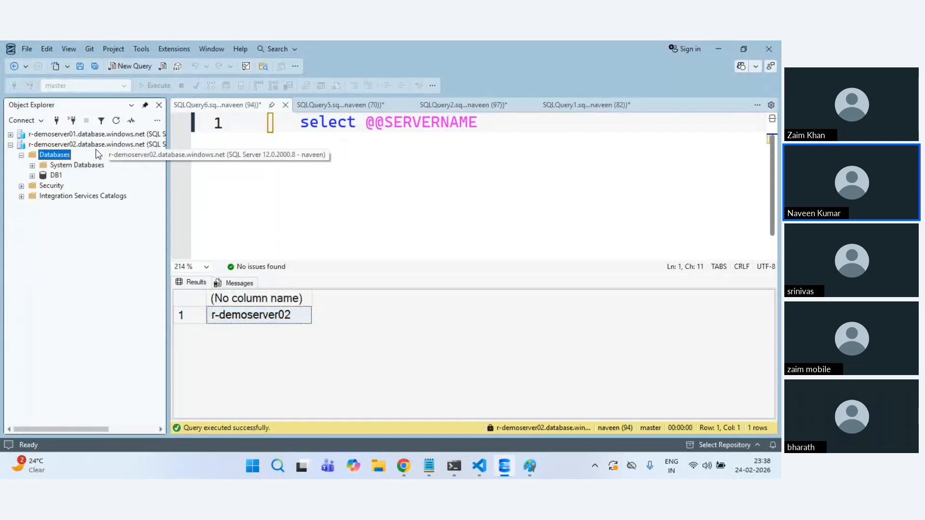
Step: Try to open a new query on database DB1 of r-demoserver02, and close the unconnected query
click(56, 176)
key(ctrl+n)
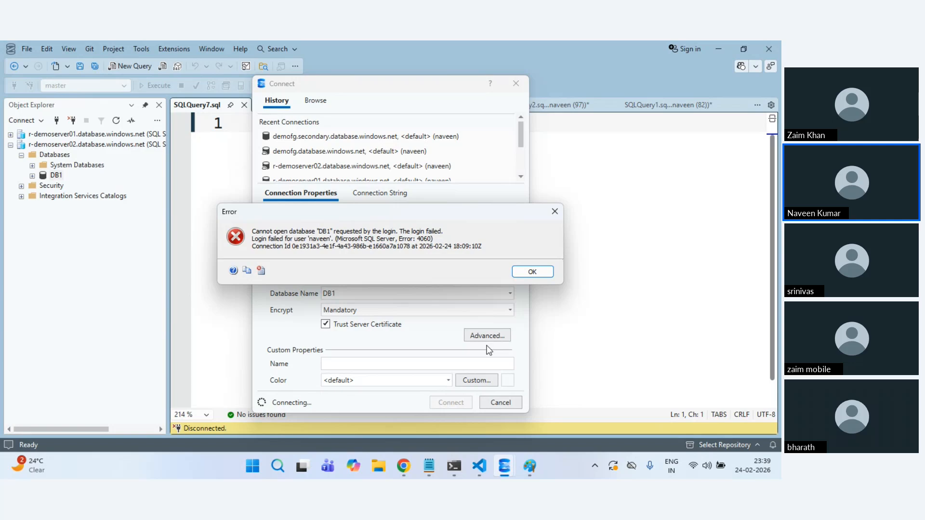
click(530, 273)
click(501, 401)
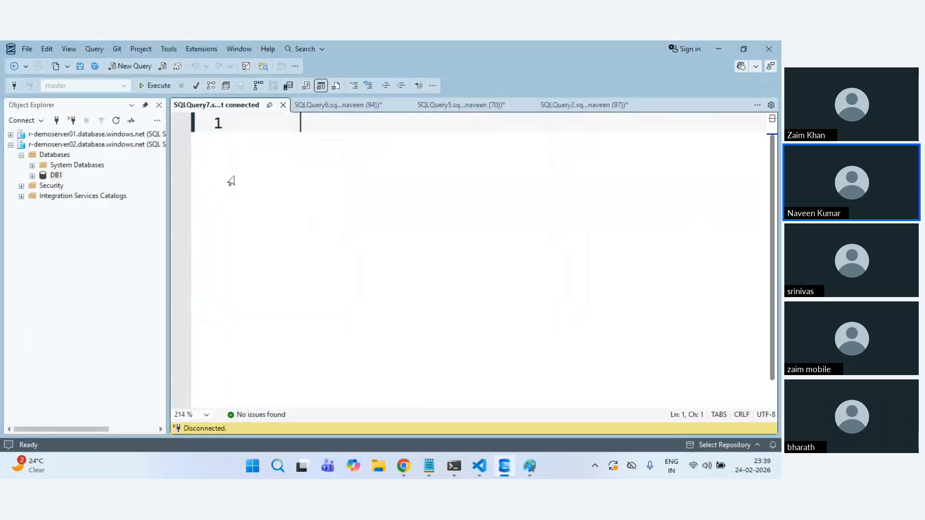
click(283, 106)
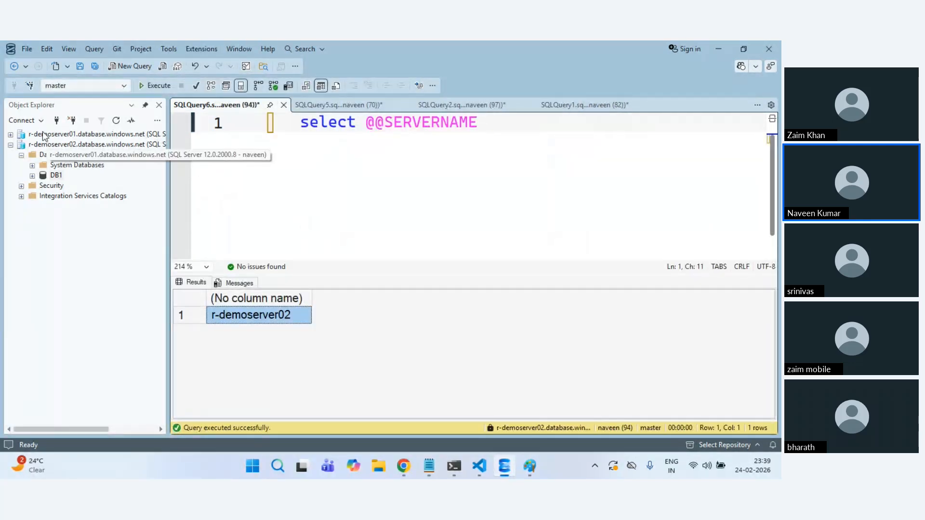
Step: Expand the databases of r-demoserver01 and open a new query connected to its DB1 database
double_click(43, 135)
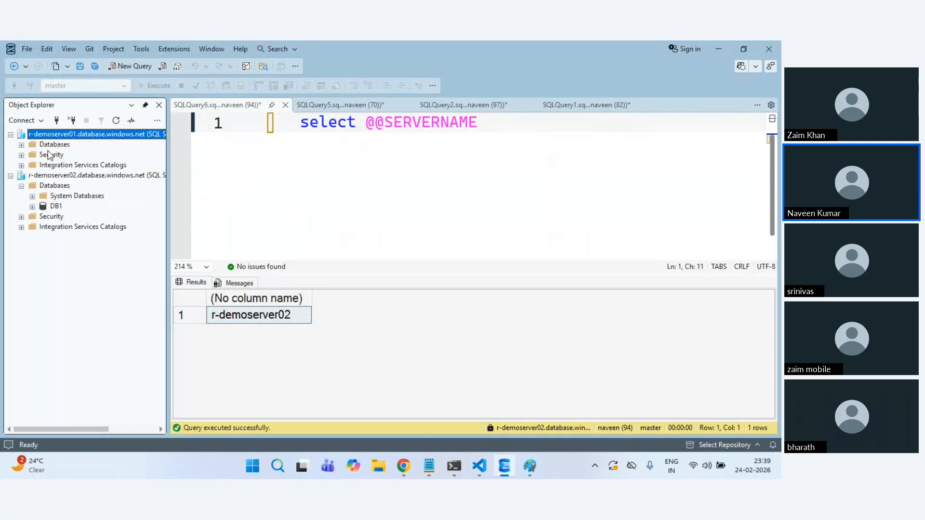
double_click(53, 145)
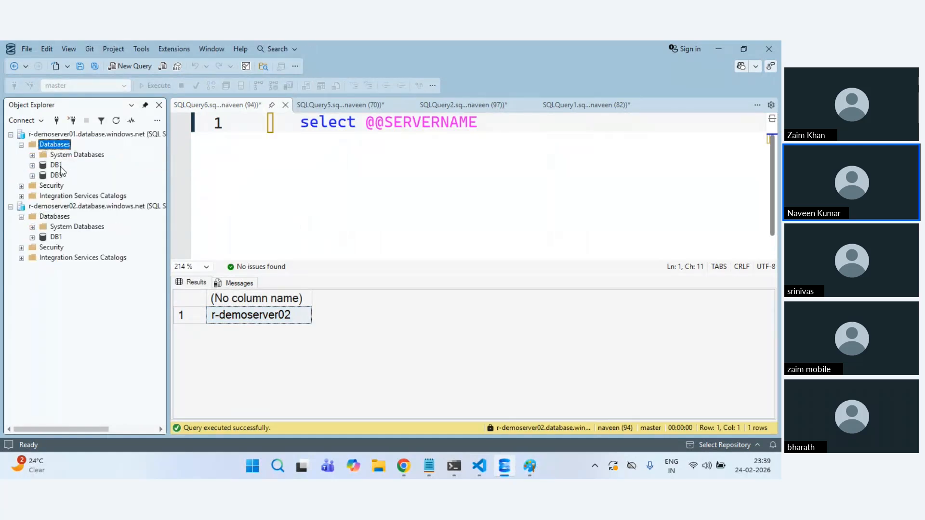
click(56, 165)
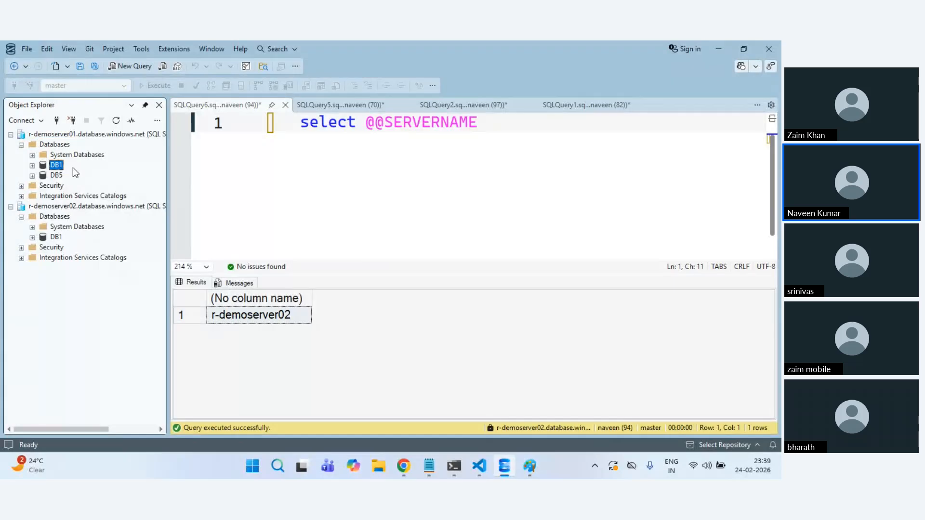
click(131, 66)
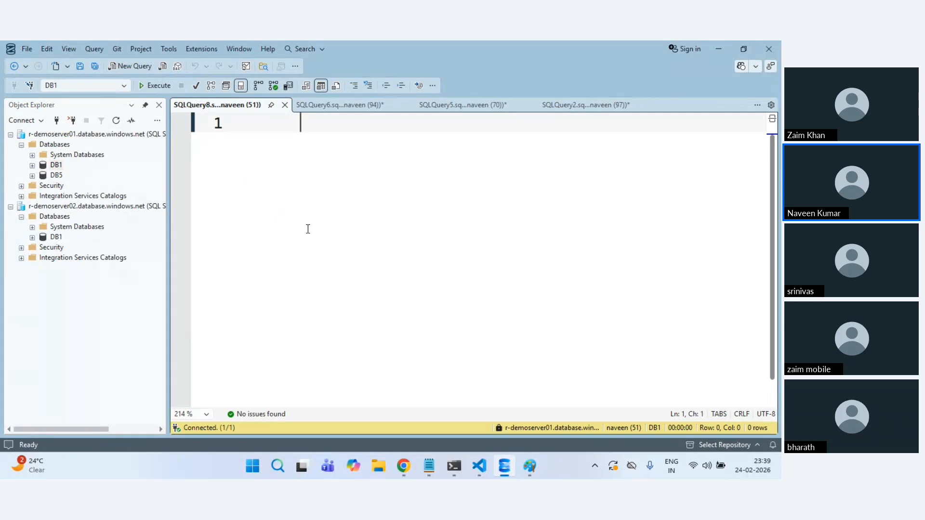
text(sele)
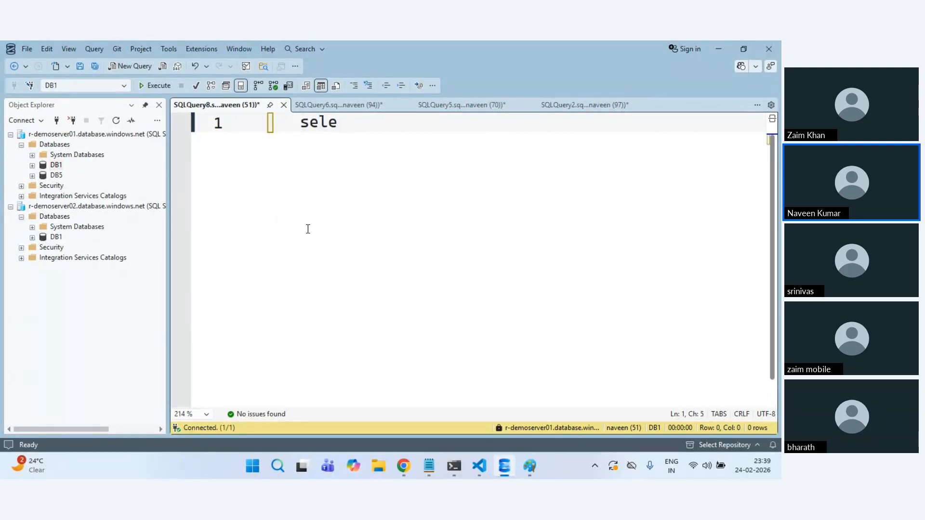
text(ct * from)
key(ctrl+a)
key(BackSpace)
key(alt+Tab)
key(alt+Tab)
Step: Write and run create table new (id int) on database DB1 of r-demoserver01
text(create table )
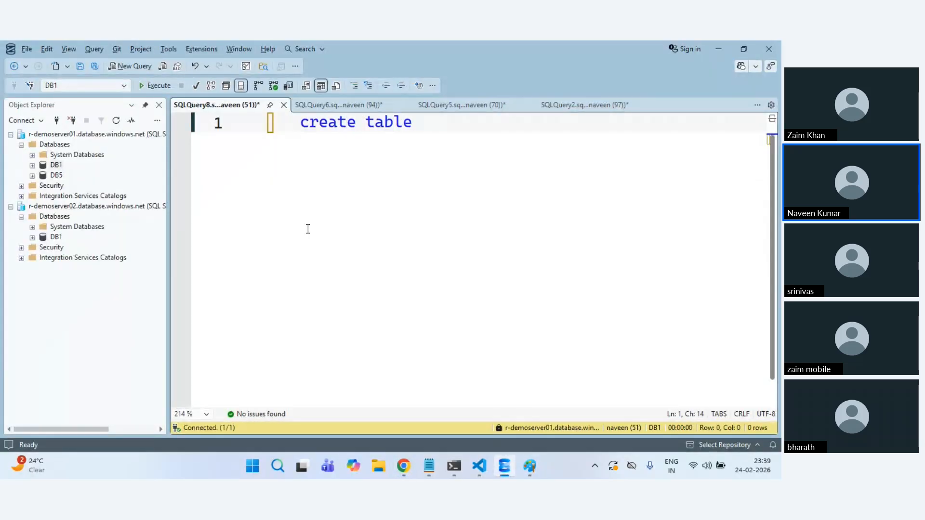
text(new ))
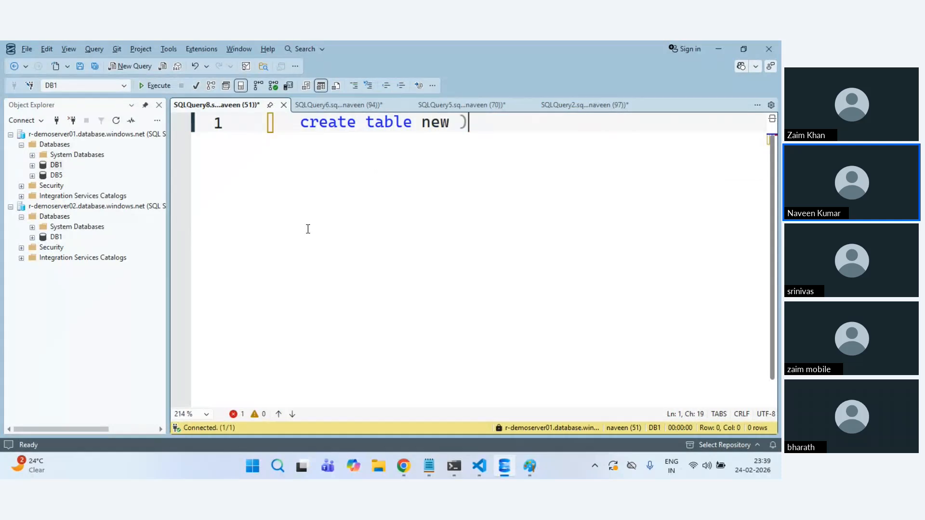
key(BackSpace)
text((id int)
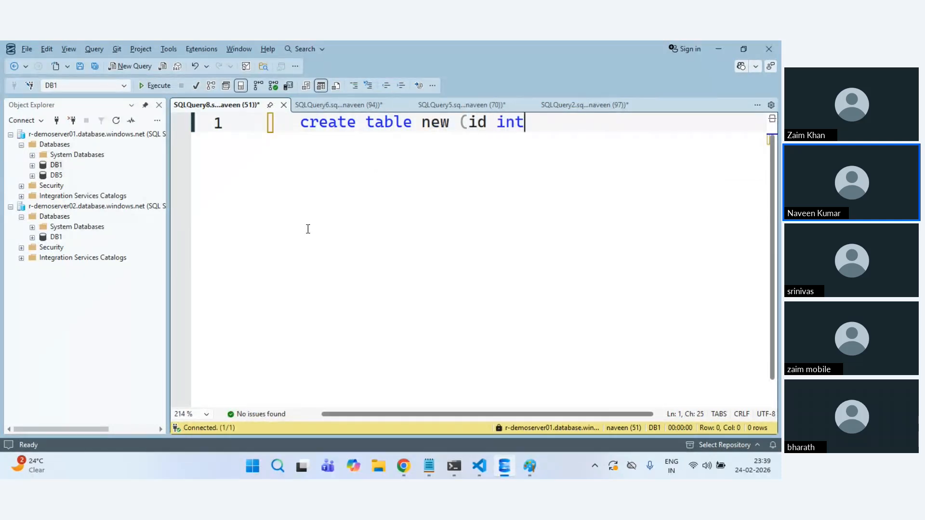
text())
key(F5)
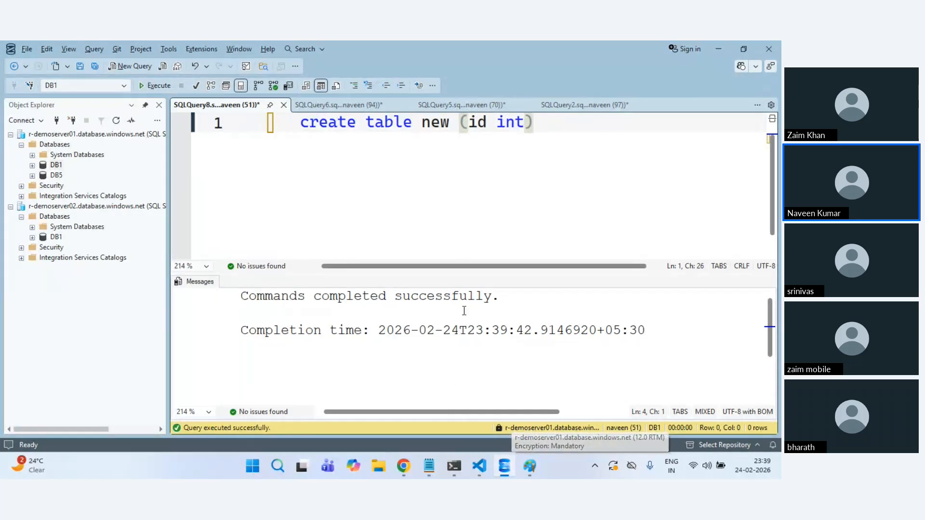
click(353, 191)
Step: Switch to the Azure portal and reload the Replicas page of DB1 to check the geo replica's state
key(alt+Tab)
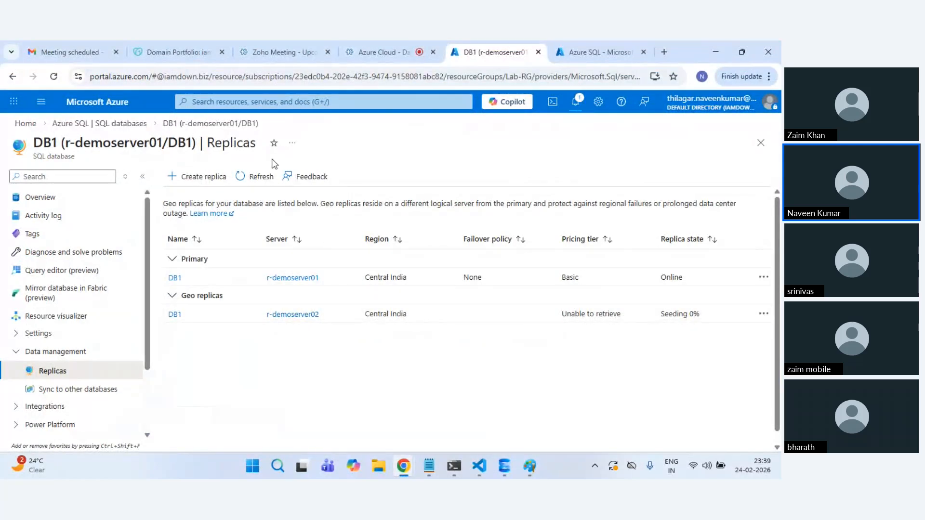
click(263, 178)
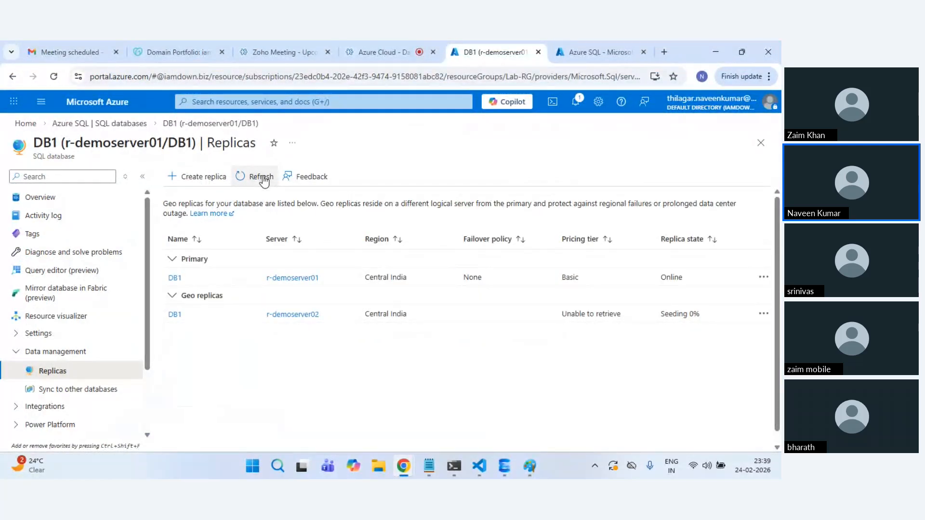
click(262, 178)
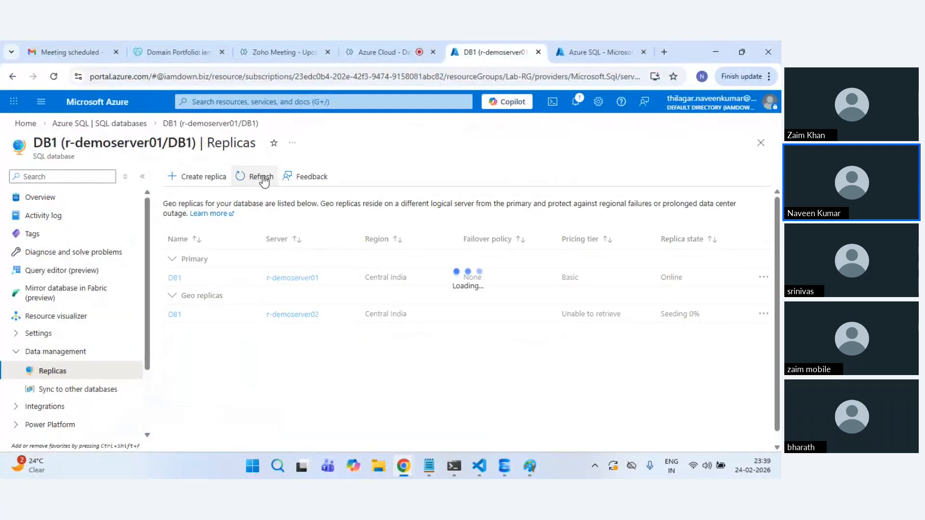
click(52, 77)
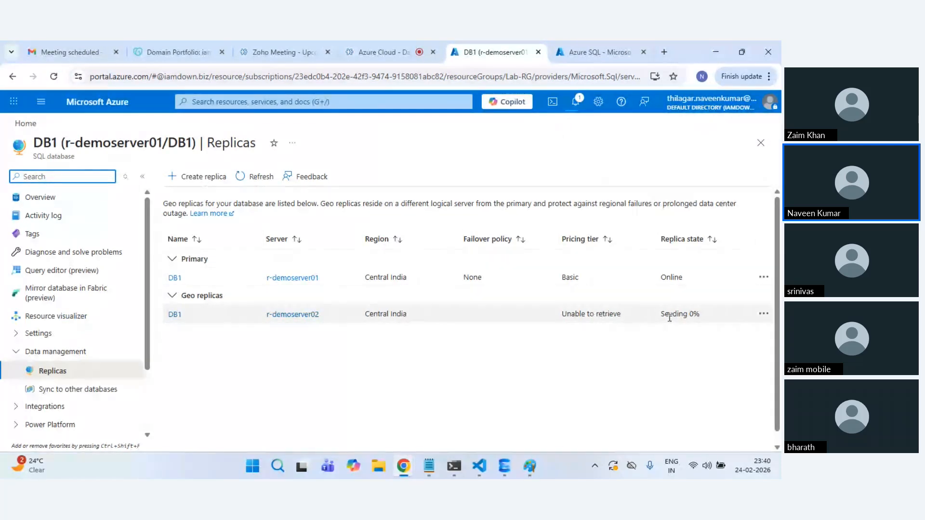
Step: Switch to SQL Server Management Studio and refresh the databases of r-demoserver02 in Object Explorer
key(alt+Tab)
click(68, 216)
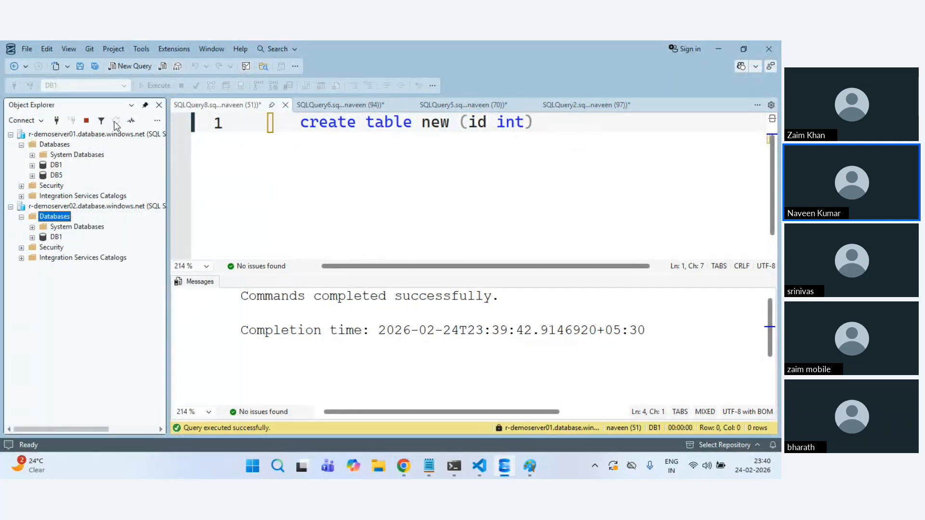
click(244, 179)
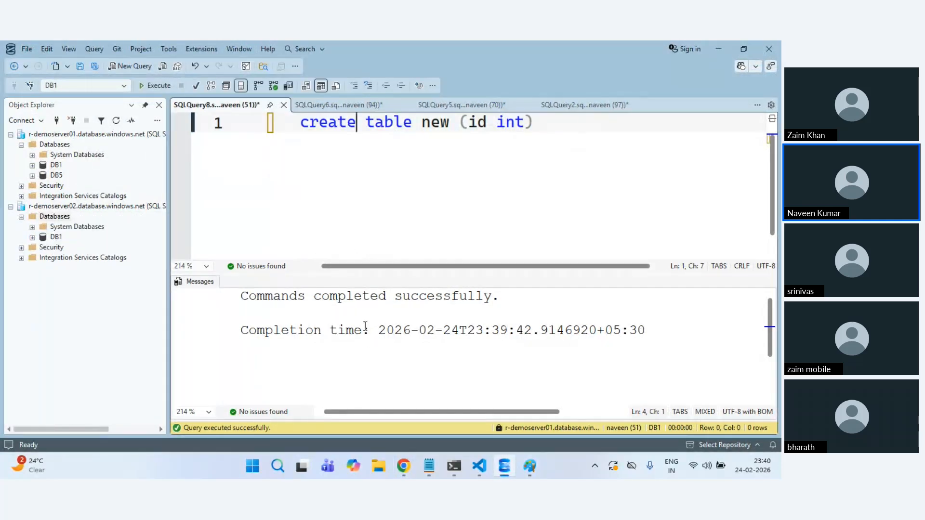
Step: Return to the Azure portal and check the deployment status in the notifications
mouse_move(404, 465)
click(342, 400)
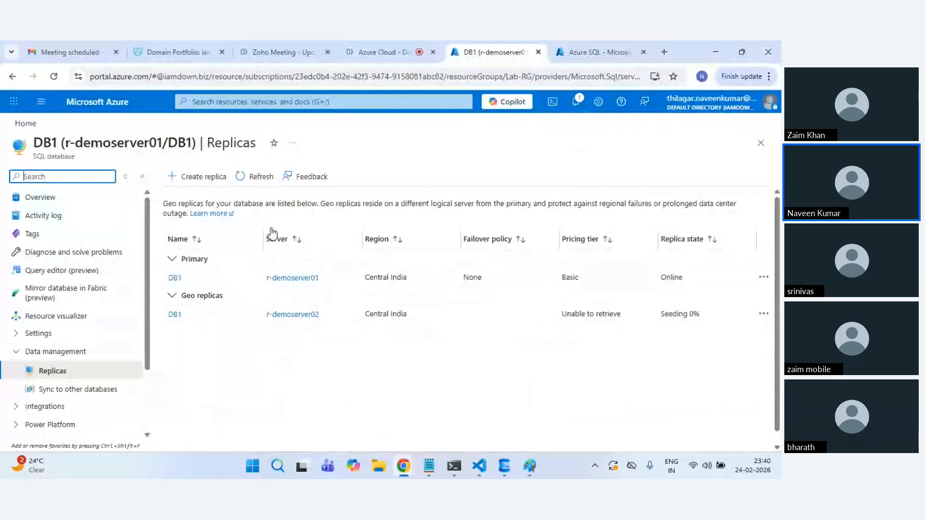
click(575, 101)
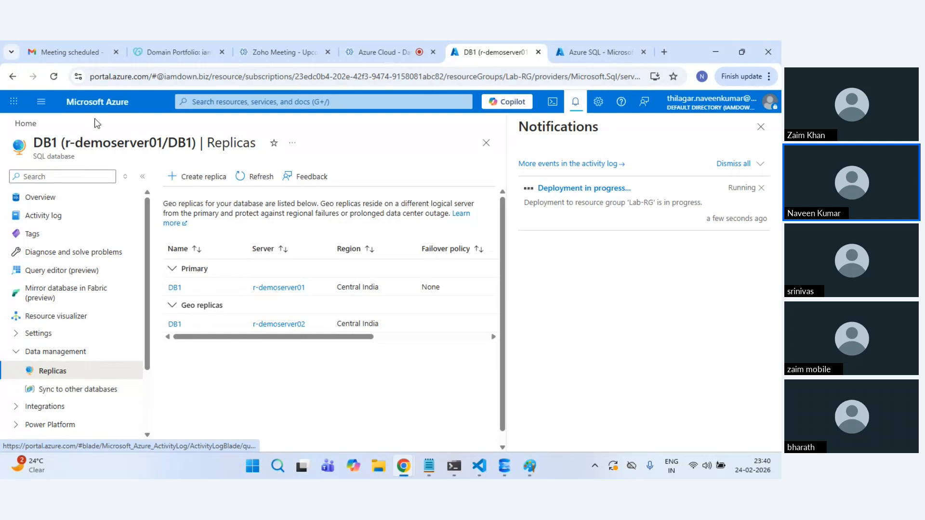
Step: Open the Replicas page of database DB5 on r-demoserver01 and start creating a geo replica
click(26, 124)
click(130, 202)
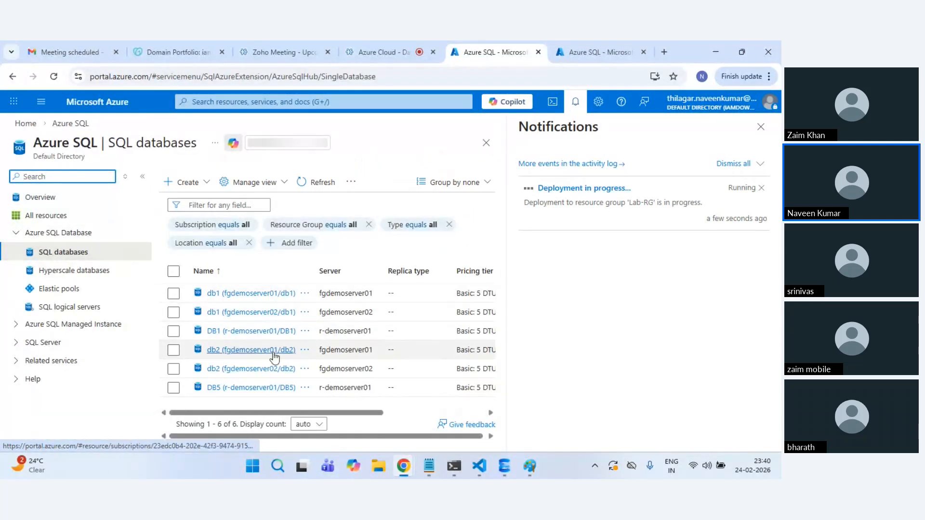
click(269, 388)
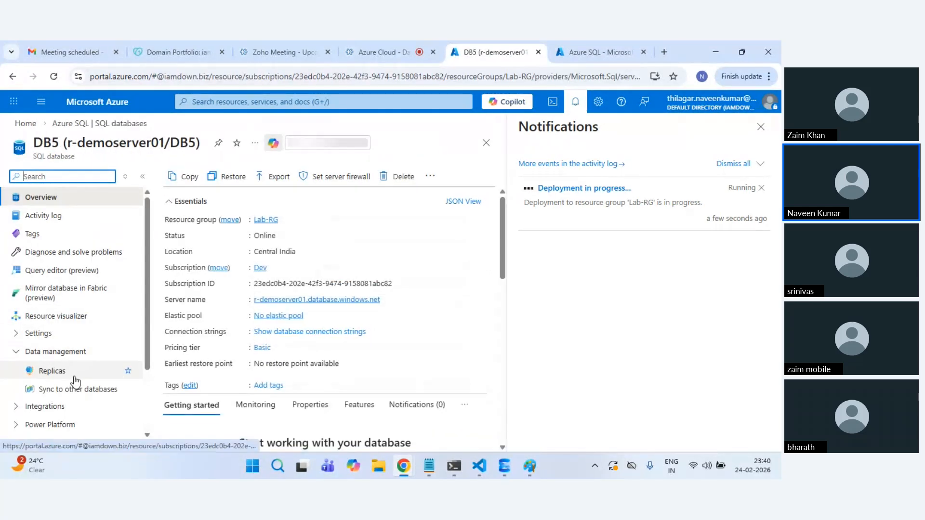
click(76, 379)
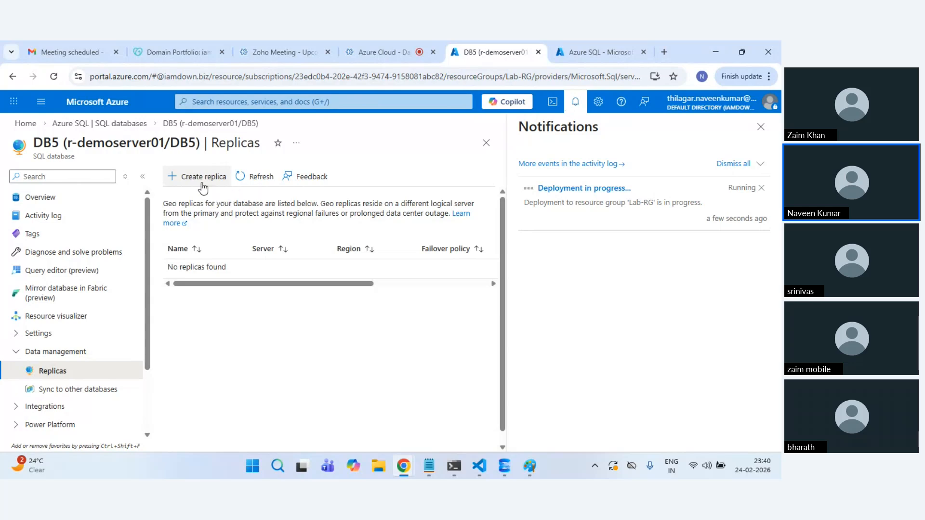
click(203, 187)
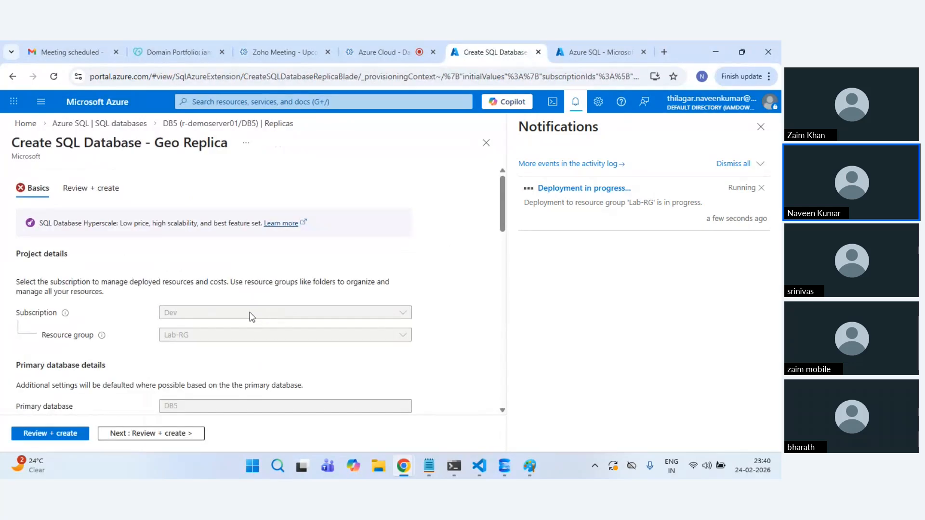
Step: Choose fgdemoserver02 (Australia East) as the DB5 replica's server, review and create the replica, and dismiss the notifications pane
scroll(250, 312, down, 5)
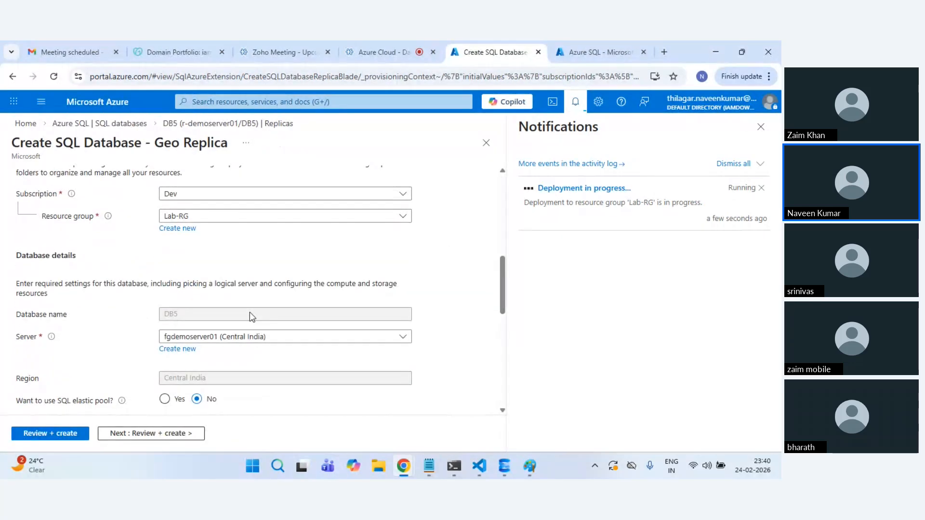
scroll(249, 312, down, 2)
click(230, 222)
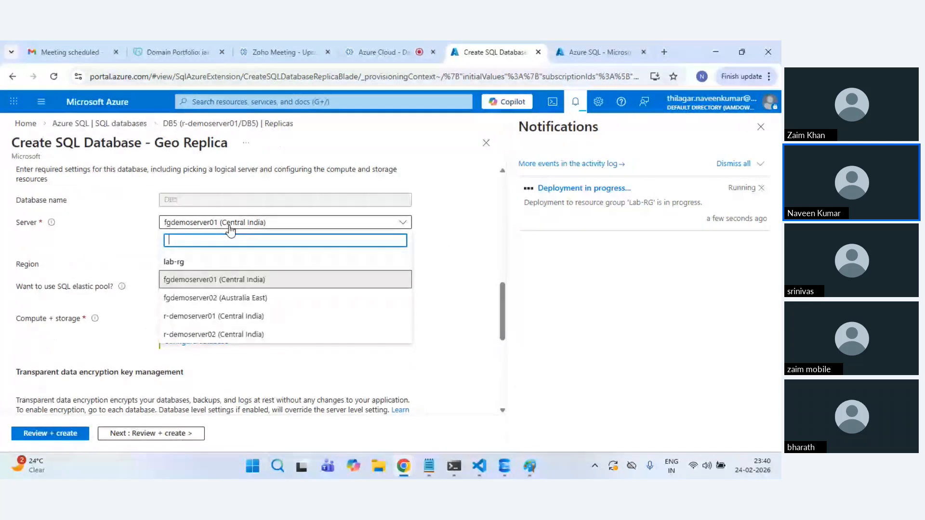
click(226, 298)
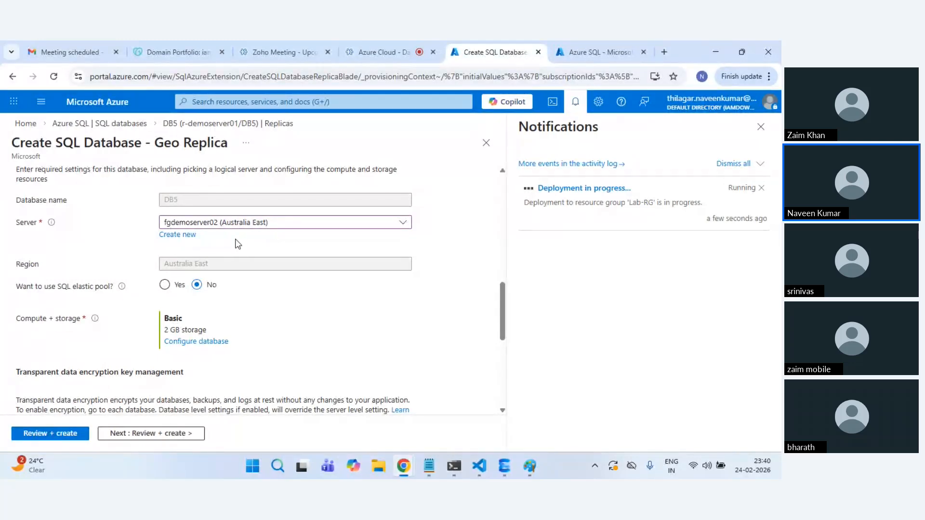
scroll(236, 316, up, 3)
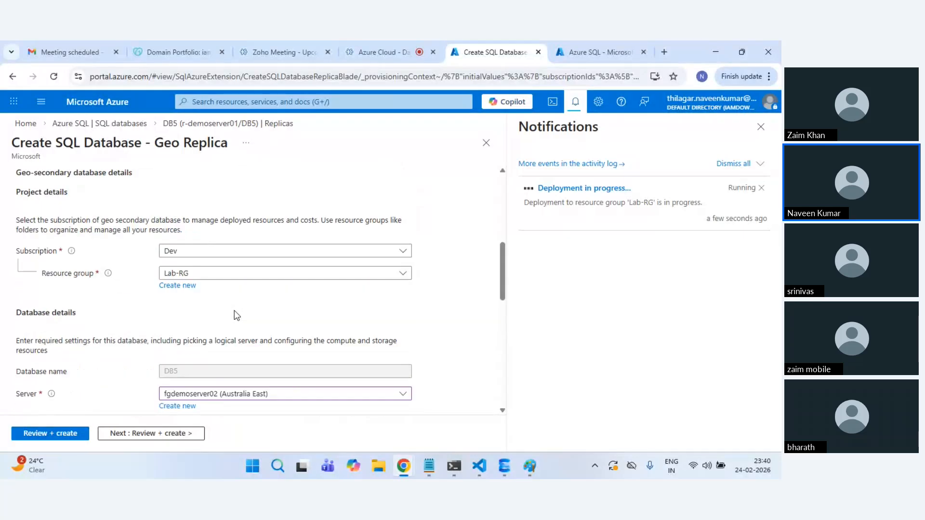
click(170, 434)
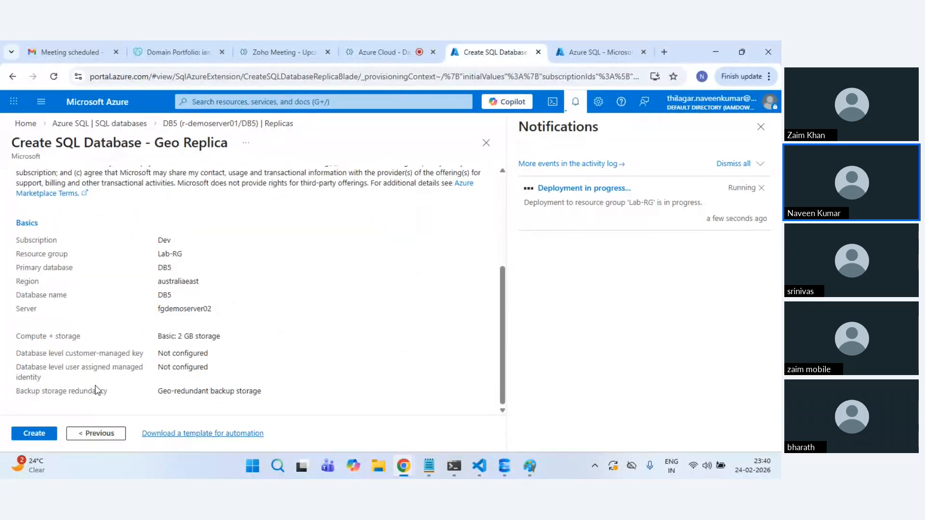
click(50, 430)
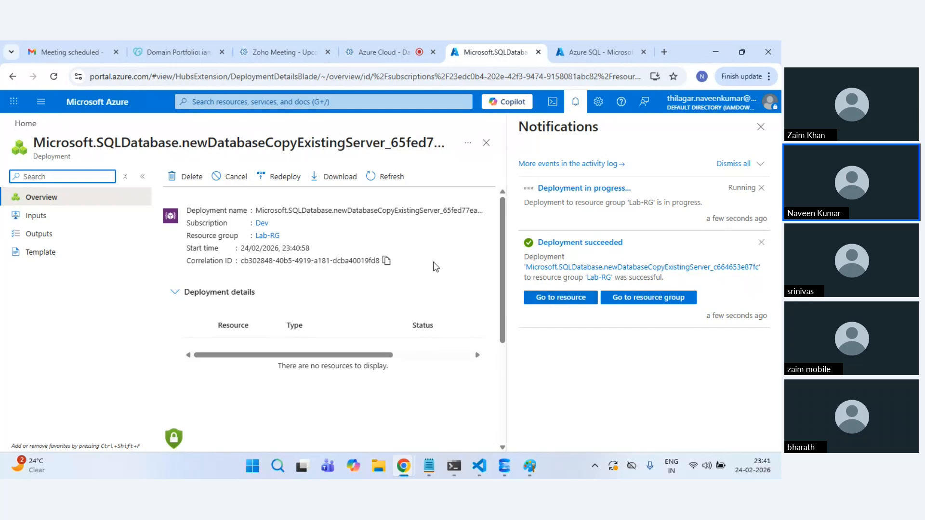
click(761, 127)
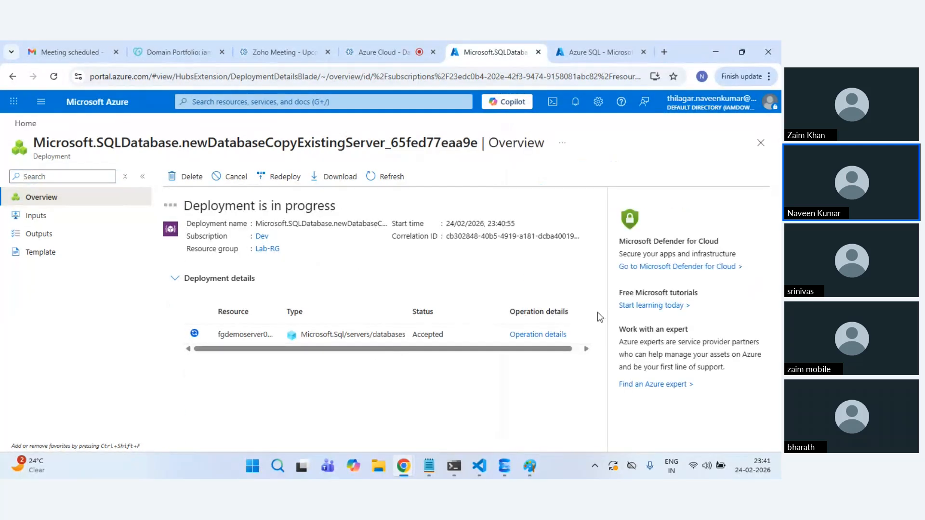
Step: Launch Paint with mspaint and draw a rectangle about 344 × 134 px on the left half of the canvas
key(super+r)
text(msp)
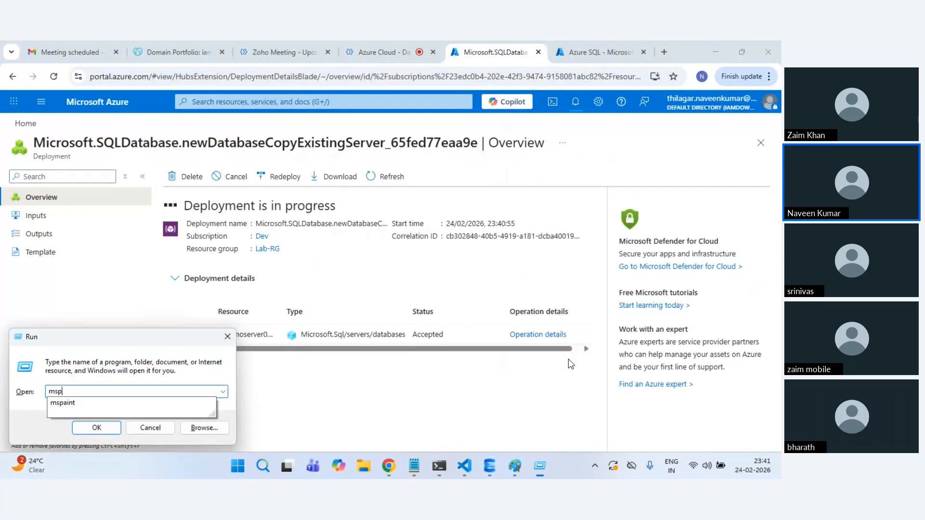
key(Return)
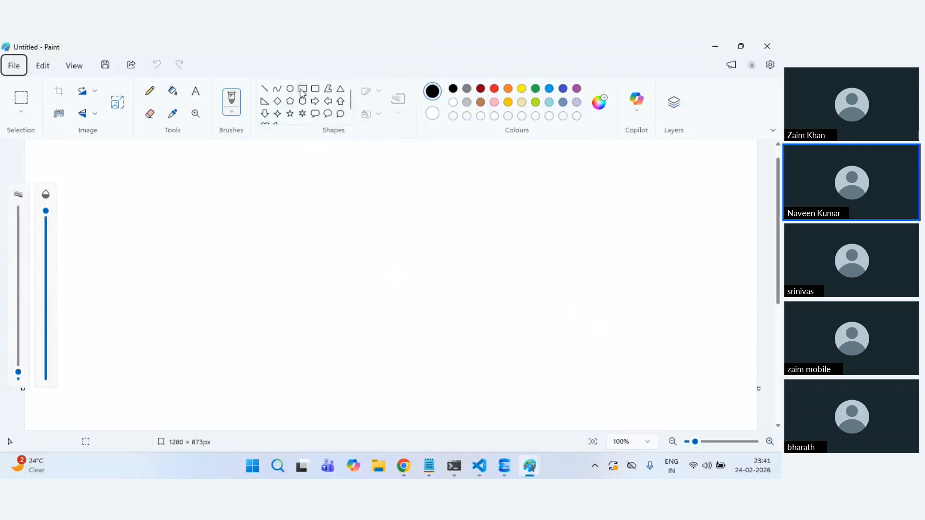
click(302, 91)
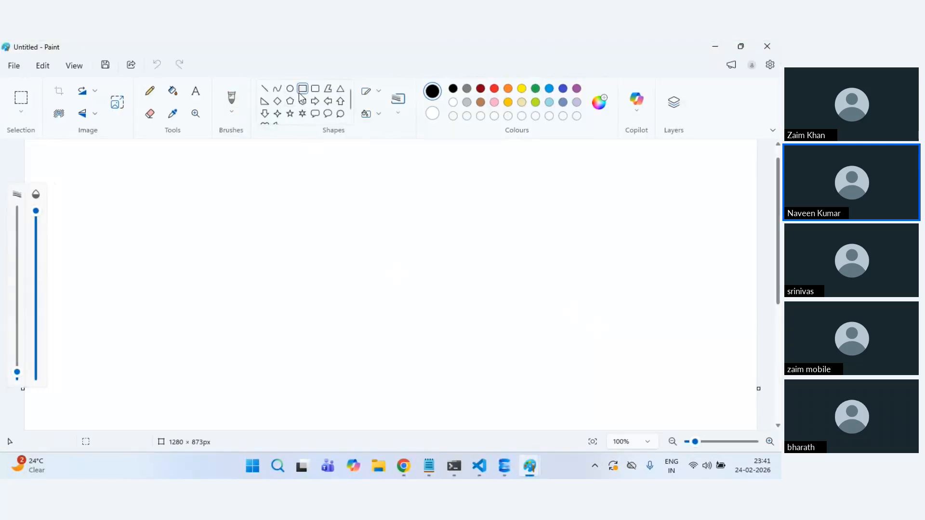
drag(98, 213, 289, 291)
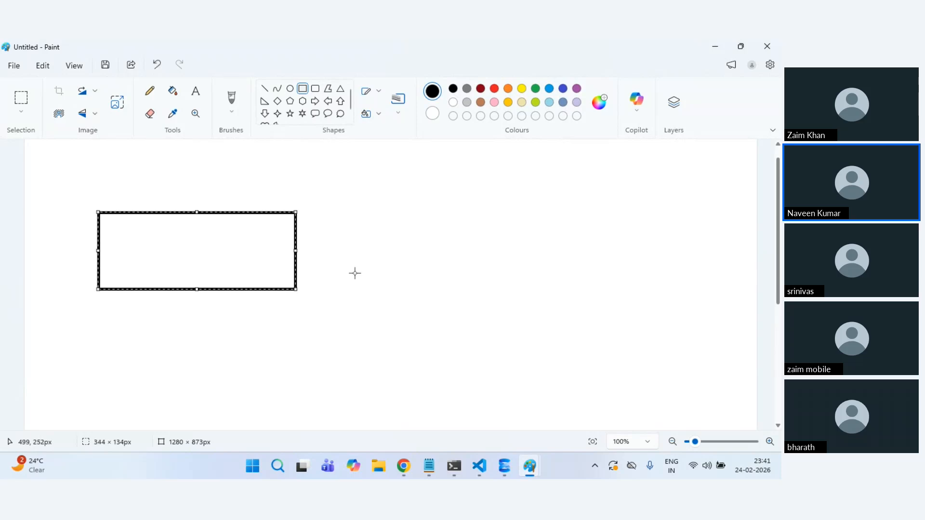
Step: Copy the server name r-demoserver01 from the SQL logical servers list in the Azure portal and return to Paint
key(alt+Tab)
click(124, 105)
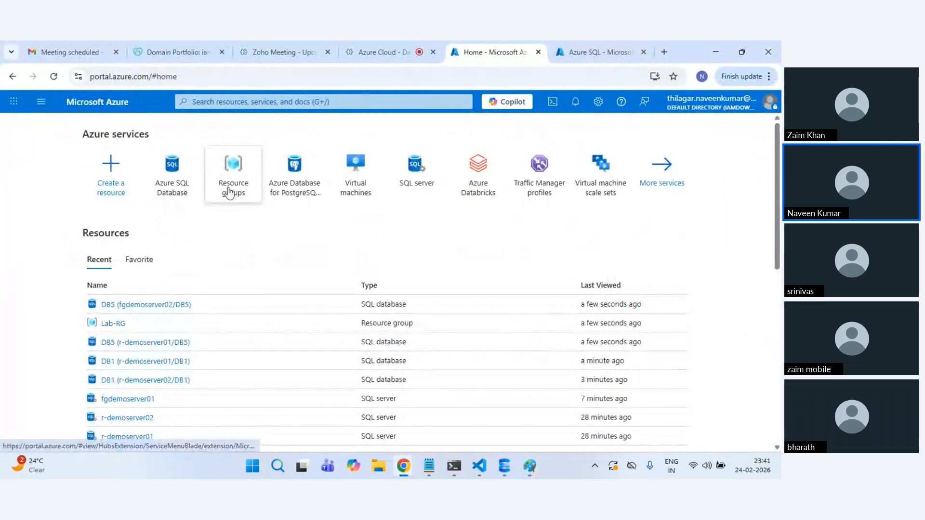
click(142, 174)
click(64, 308)
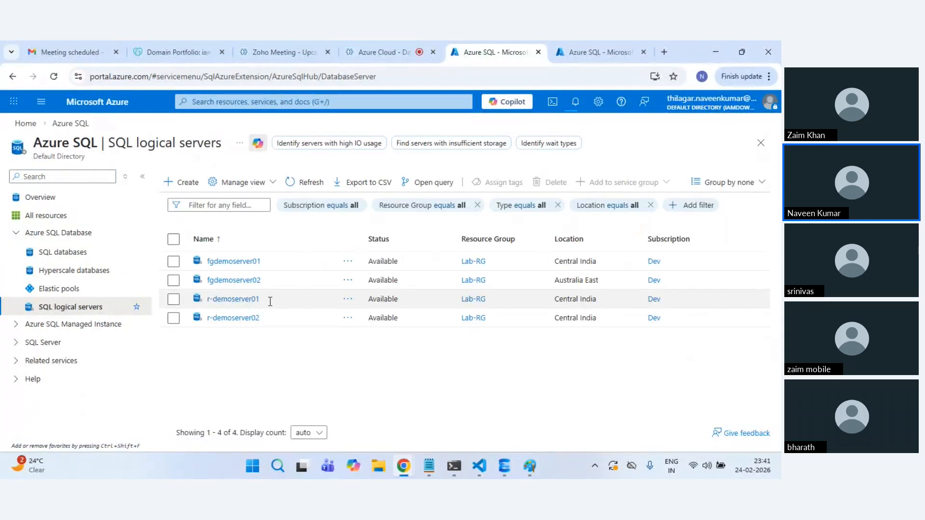
drag(262, 299, 206, 299)
key(ctrl+c)
key(alt+Tab)
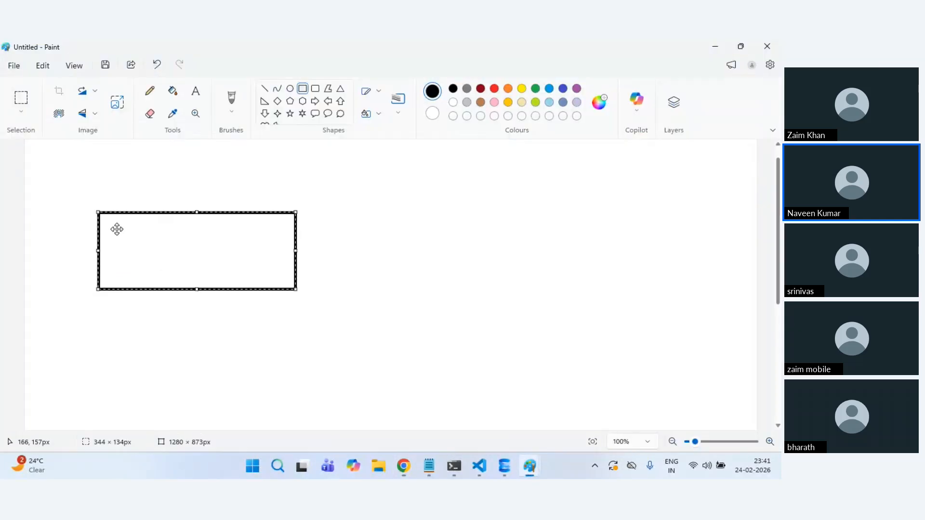
Step: Label the rectangle with the copied name r-demoserver01 in bold text just above its upper edge
click(195, 91)
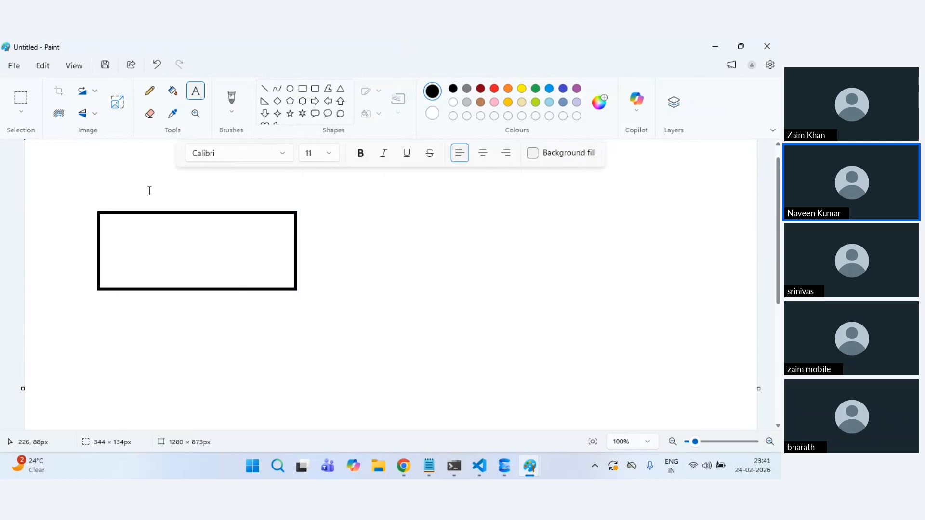
click(111, 197)
key(ctrl+v)
key(ctrl+a)
key(ctrl+c)
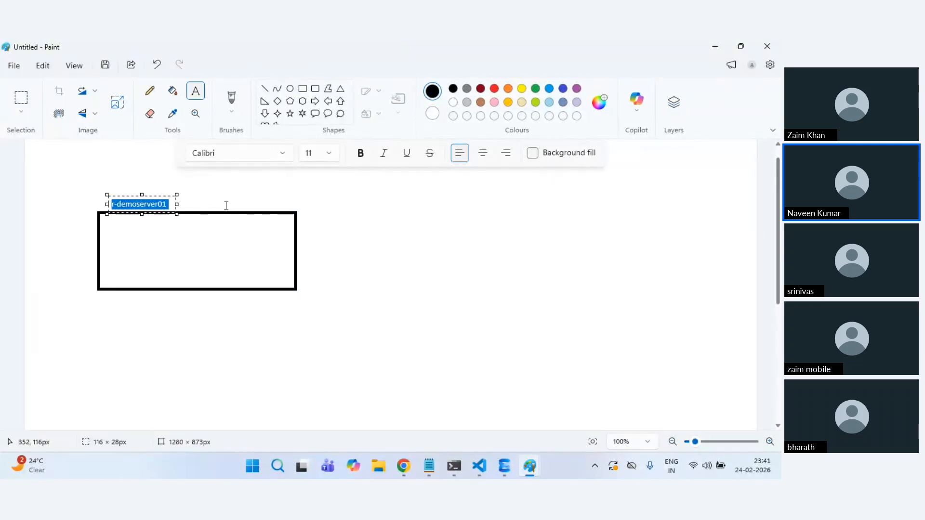
key(ctrl+b)
click(406, 271)
Step: Draw a second rectangle about 340 × 144 px on the right half of the canvas and label it r-demoserver02 in bold above its upper edge
click(302, 90)
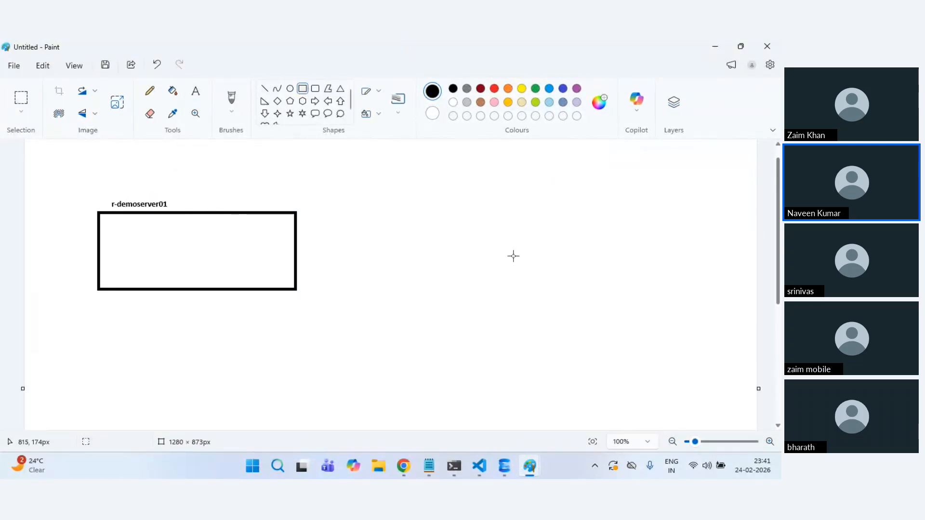
drag(511, 202, 706, 285)
click(195, 90)
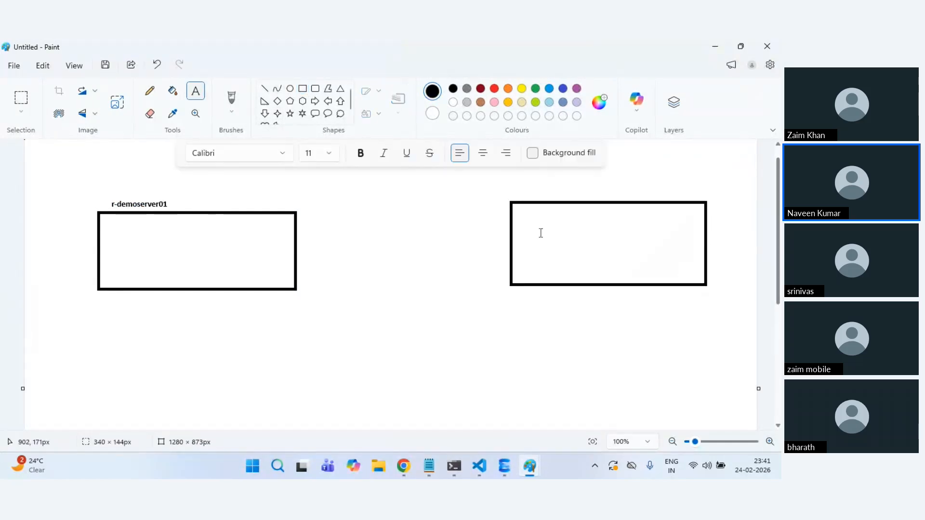
click(519, 186)
key(ctrl+v)
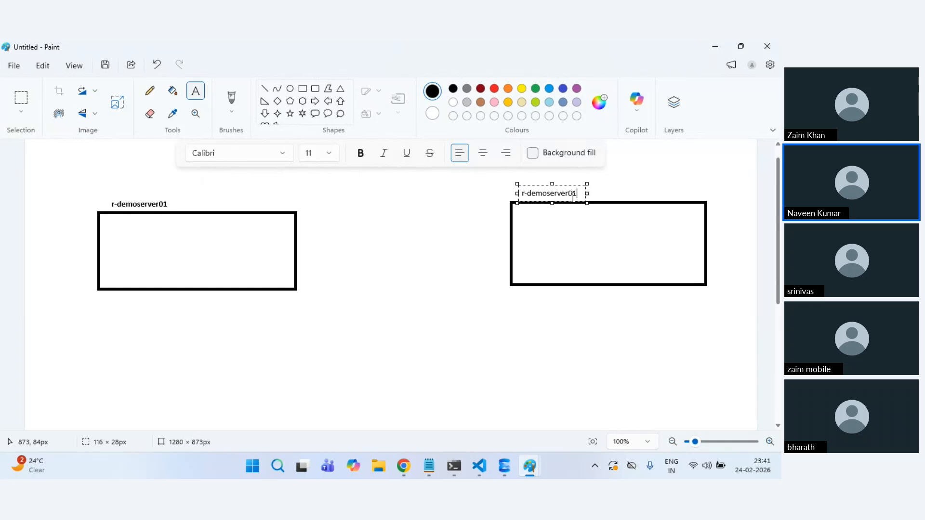
text(2)
key(ctrl+a)
key(ctrl+b)
click(441, 348)
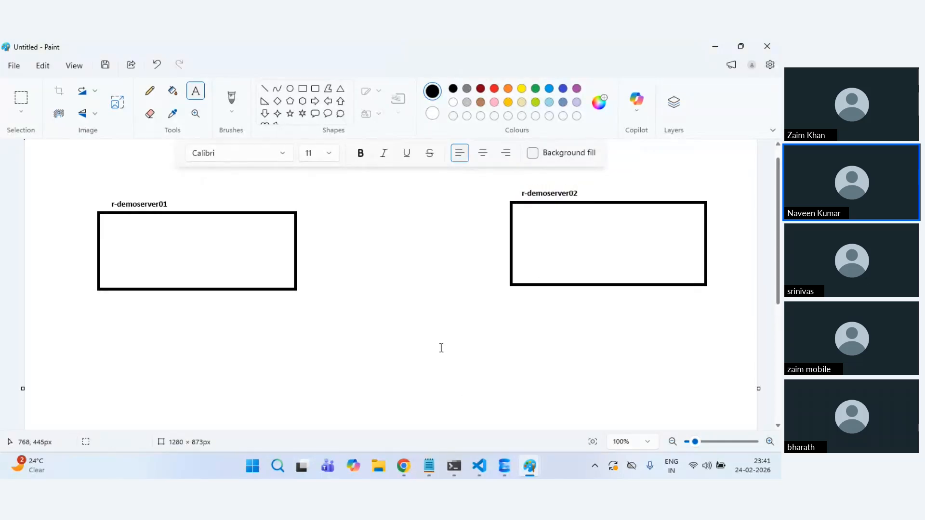
Step: Draw a third rectangle about 329 × 133 px below and between the others, labelled in bold with fgdemoserver02 copied from the Azure portal's server list
click(303, 89)
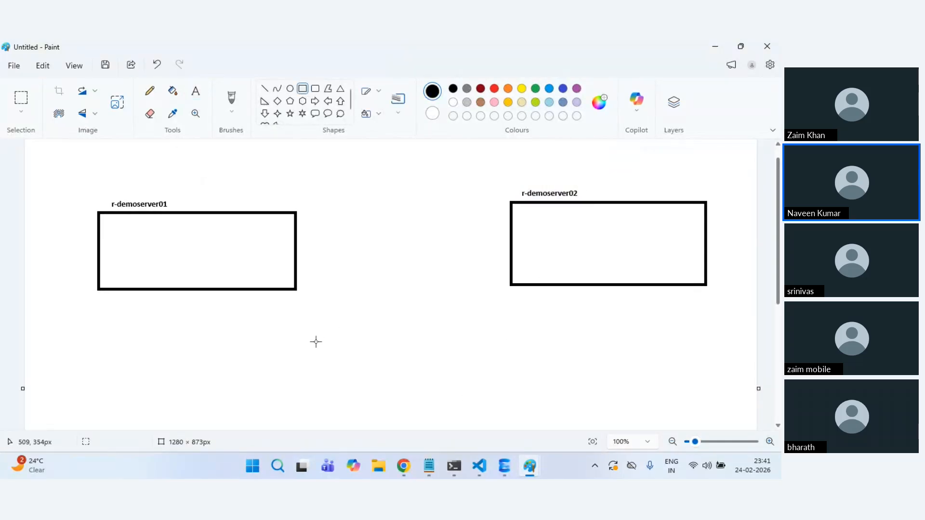
drag(316, 342, 505, 418)
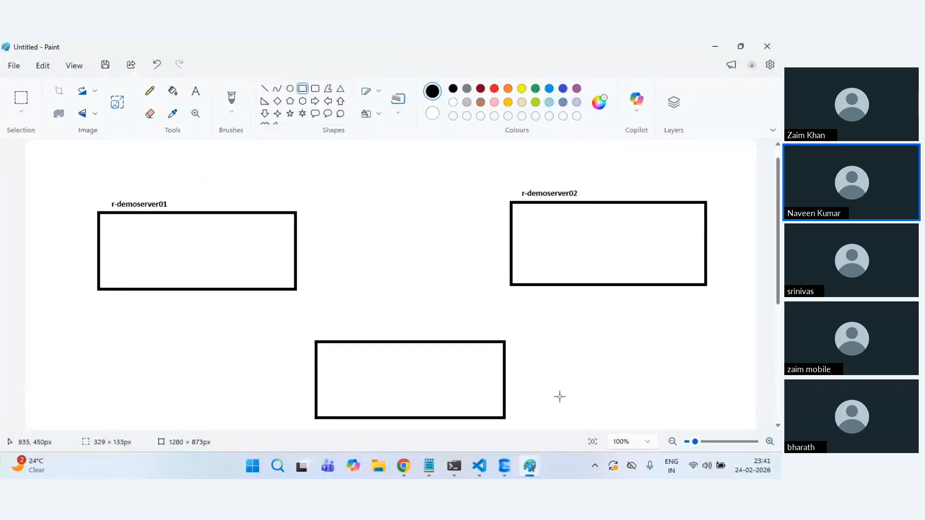
key(alt+Tab)
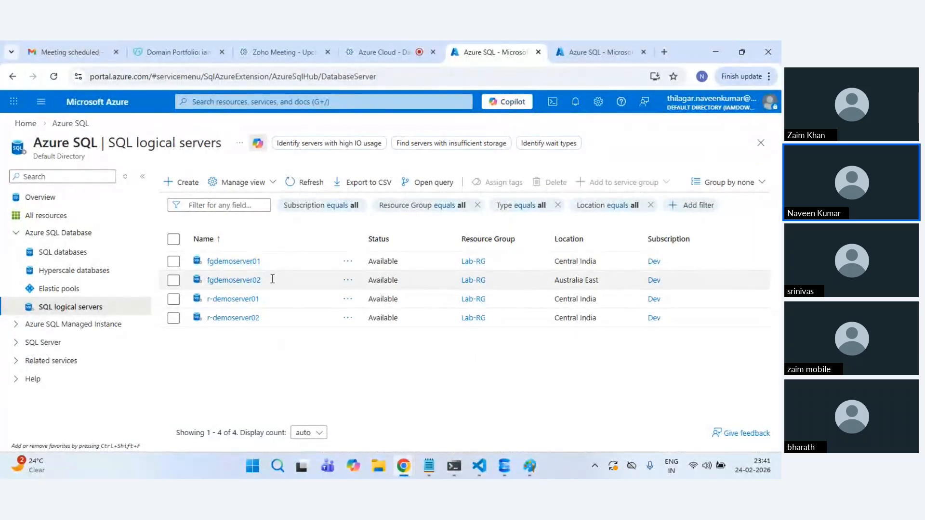
drag(272, 281, 206, 280)
key(ctrl+c)
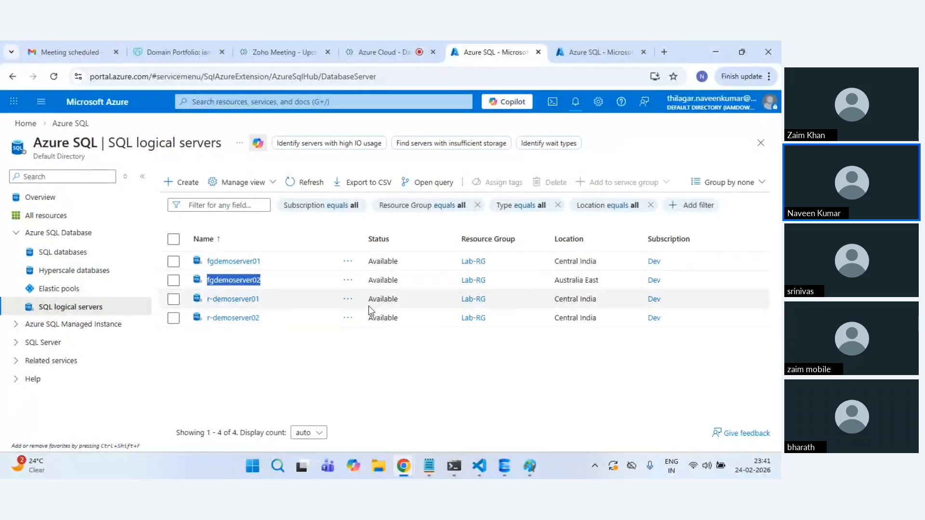
key(alt+Tab)
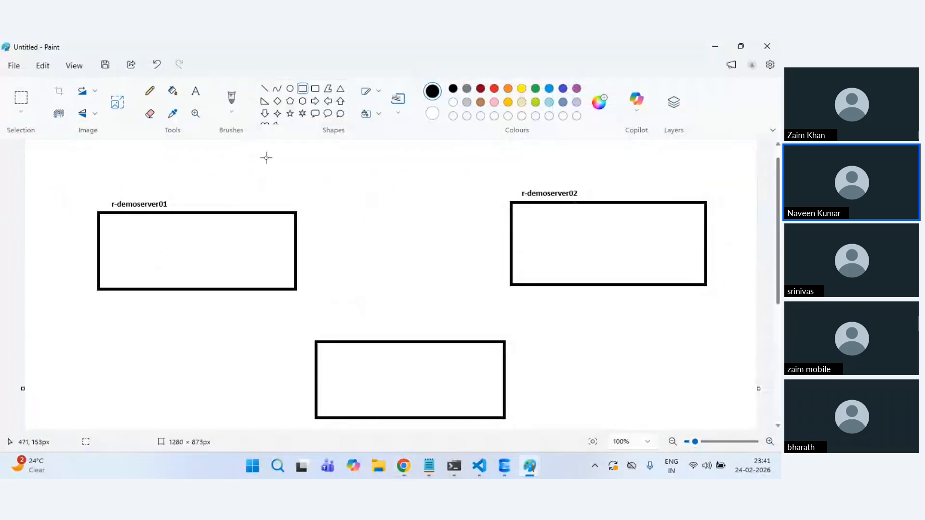
click(195, 91)
click(334, 316)
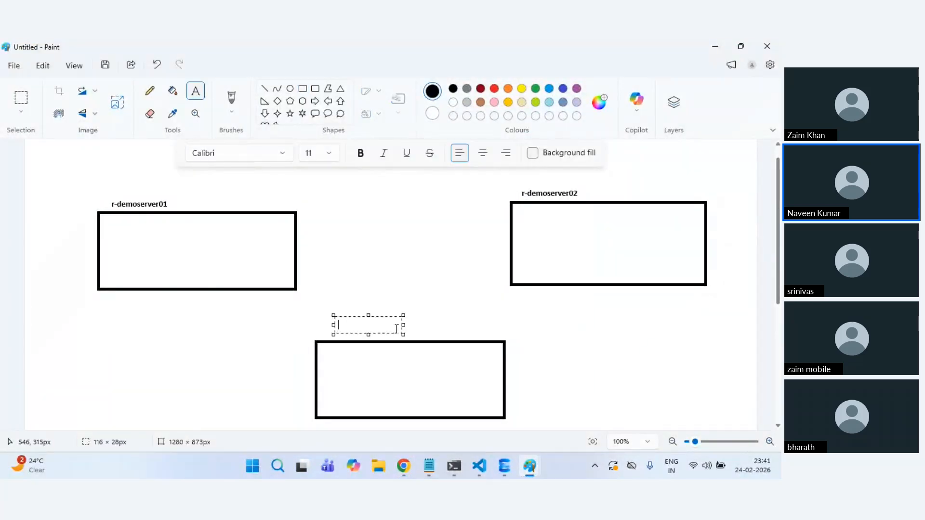
key(ctrl+v)
click(258, 186)
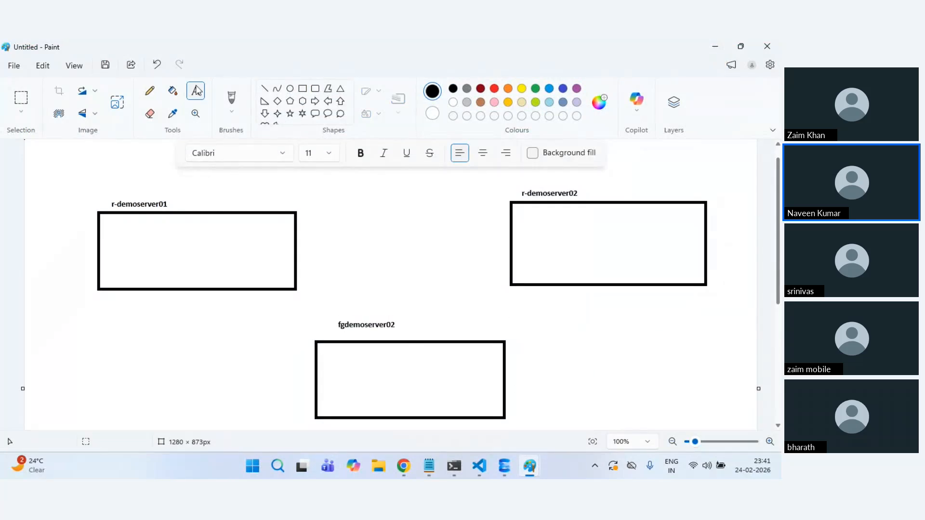
Step: Draw two small boxes side by side inside the r-demoserver01 rectangle, about 63 × 75 px and 63 × 65 px
click(303, 91)
drag(126, 227, 162, 270)
click(196, 91)
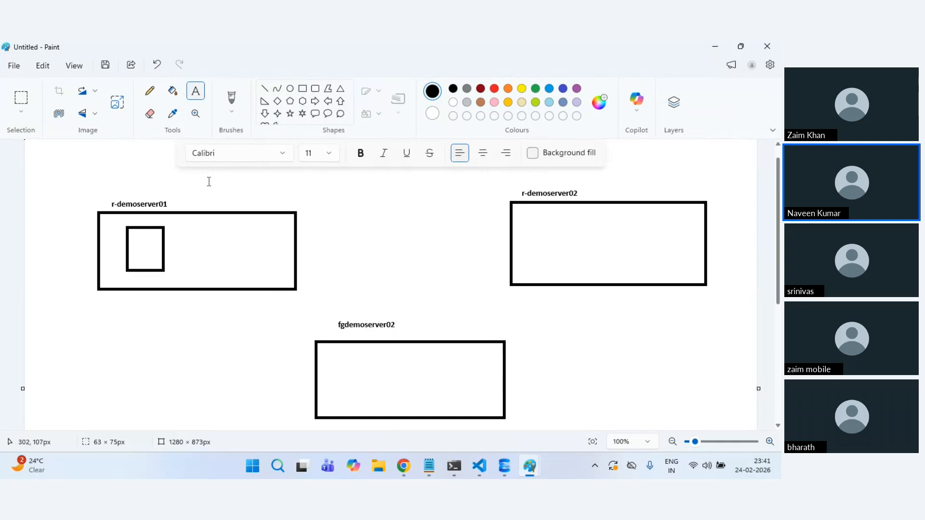
click(316, 88)
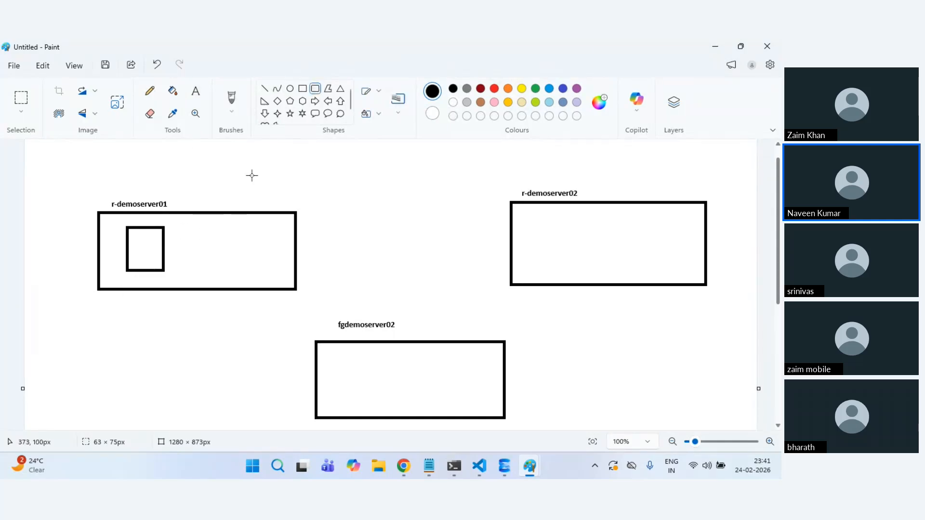
click(305, 89)
drag(203, 229, 239, 265)
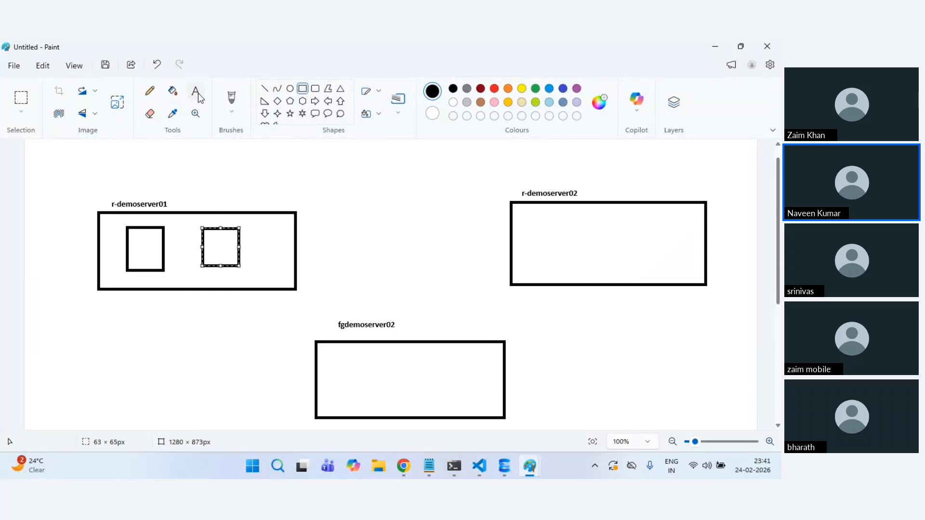
Step: Label the two small boxes inside r-demoserver01 as DB1 and DB5
click(198, 93)
click(136, 244)
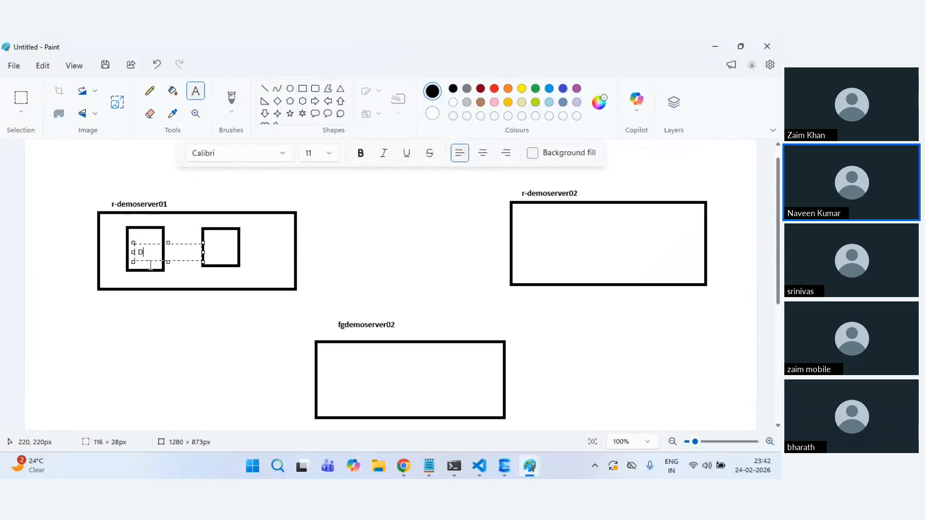
drag(203, 247, 210, 246)
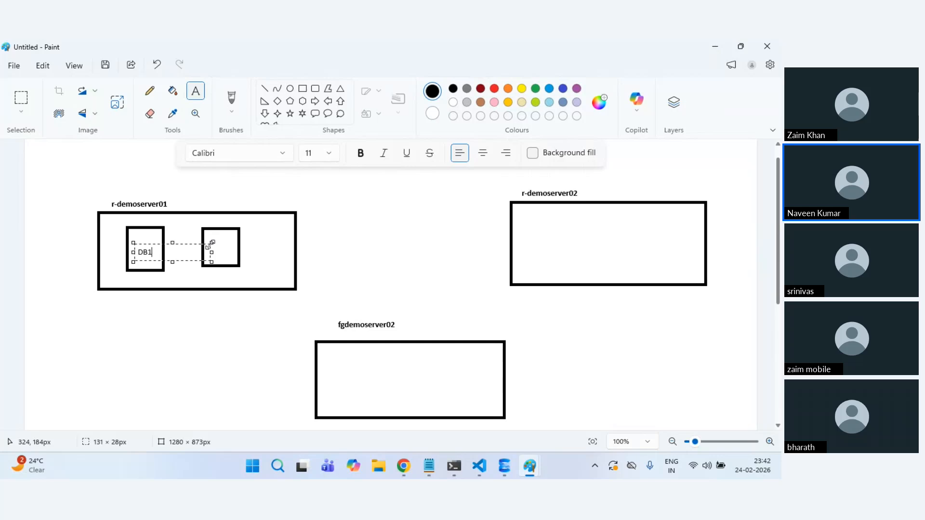
click(258, 250)
click(208, 243)
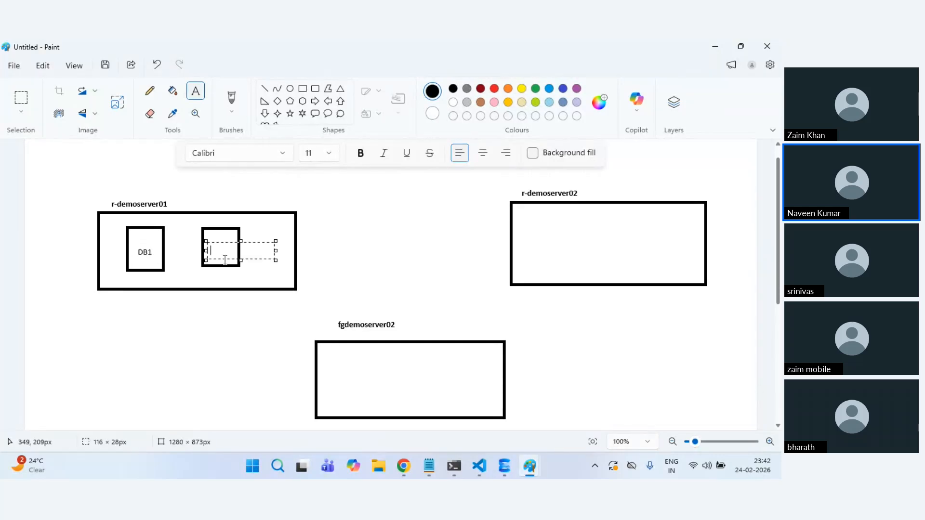
text(DB5)
click(249, 359)
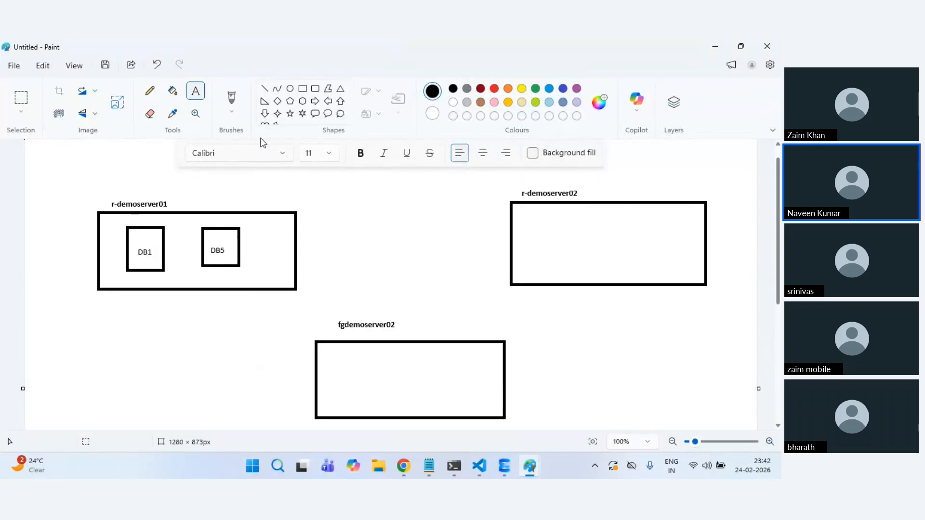
Step: Check the Replicas page of r-demoserver01's DB1 database in the Azure portal, and return to the Paint diagram
click(149, 90)
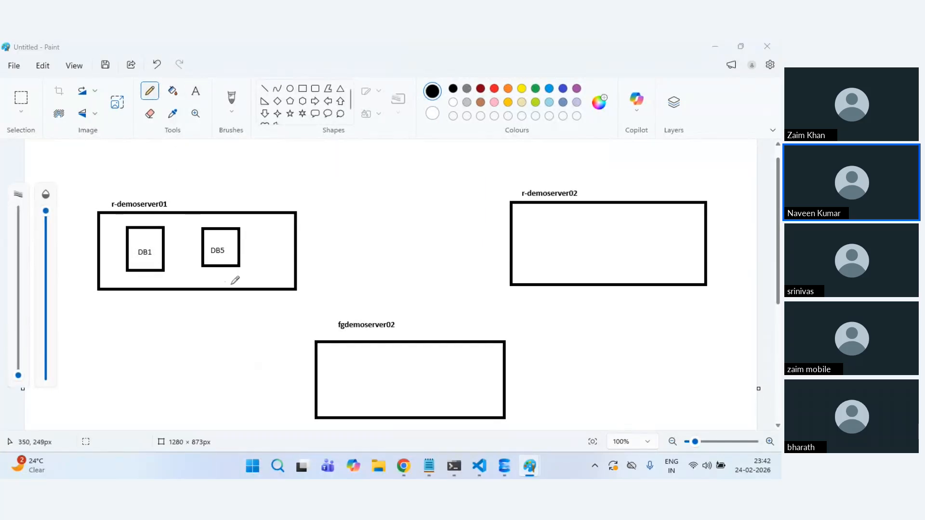
key(alt+Tab)
click(64, 252)
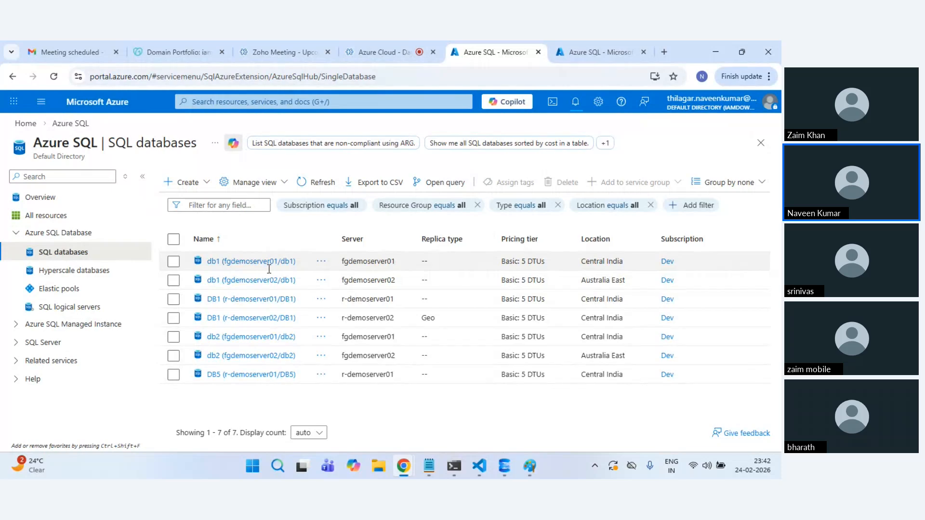
click(263, 300)
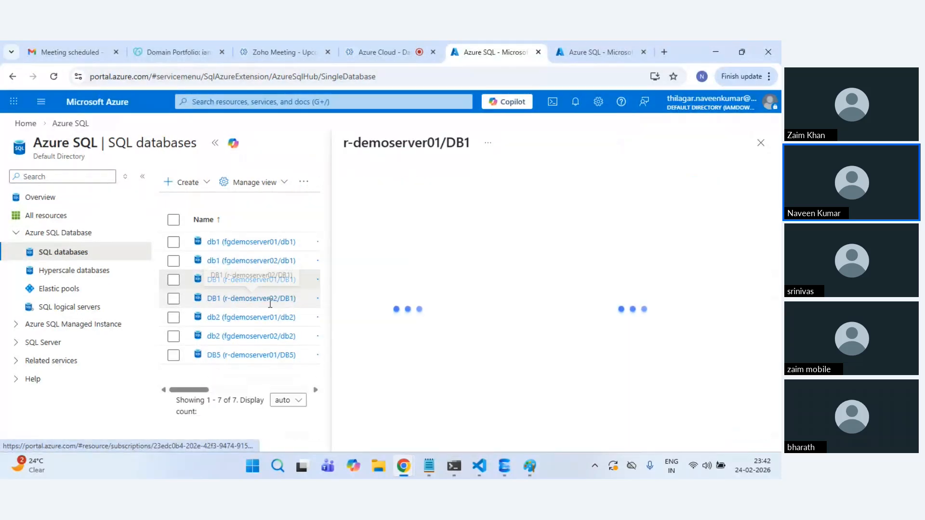
click(47, 370)
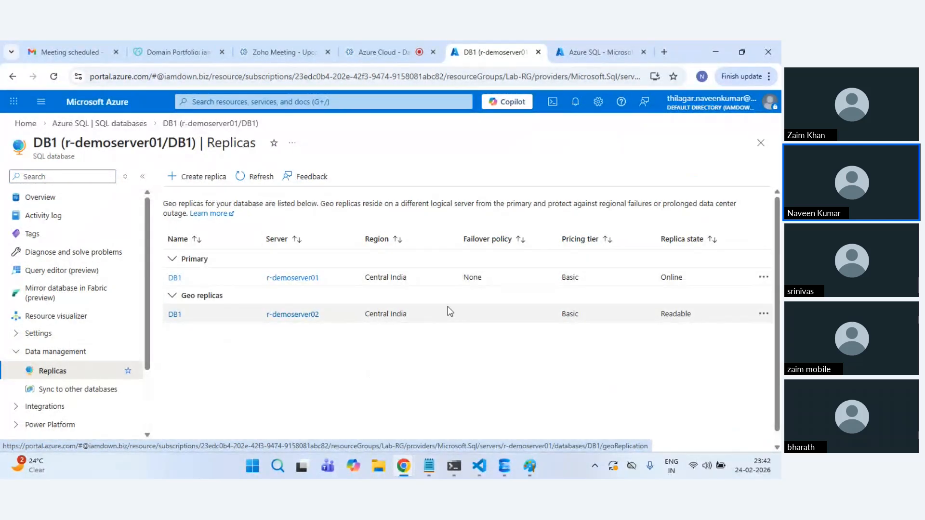
key(alt+Tab)
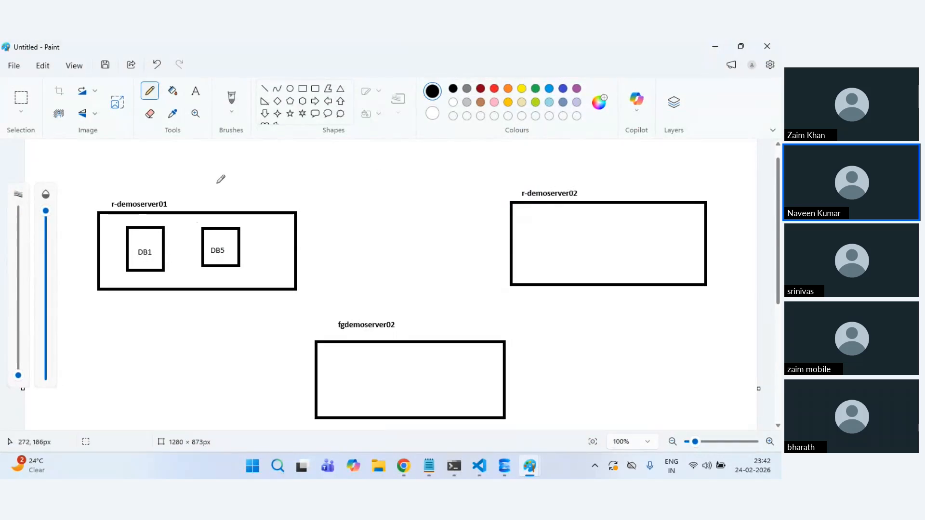
Step: Add a box about 67 × 73 px labelled DB1 inside r-demoserver02 and connect it to r-demoserver01's DB1 box with a freehand pencil line
click(302, 89)
drag(529, 219, 569, 263)
click(195, 92)
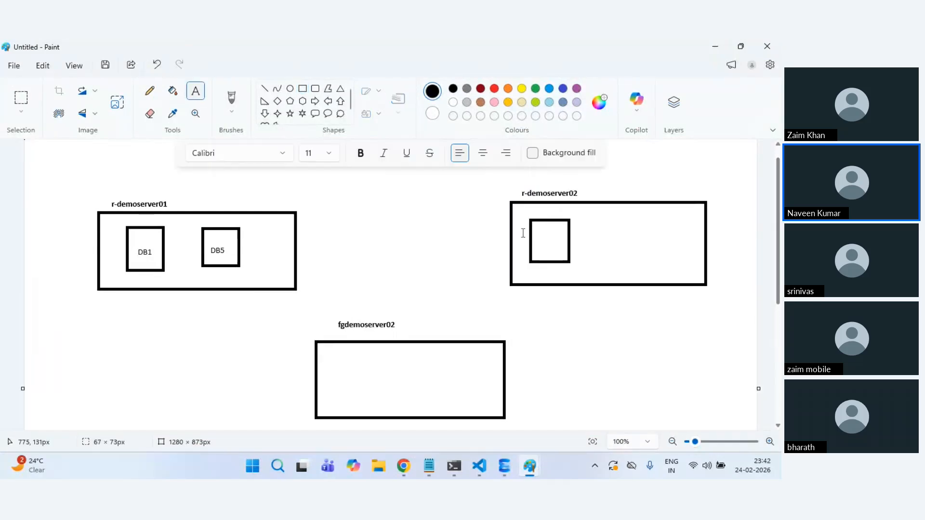
click(535, 242)
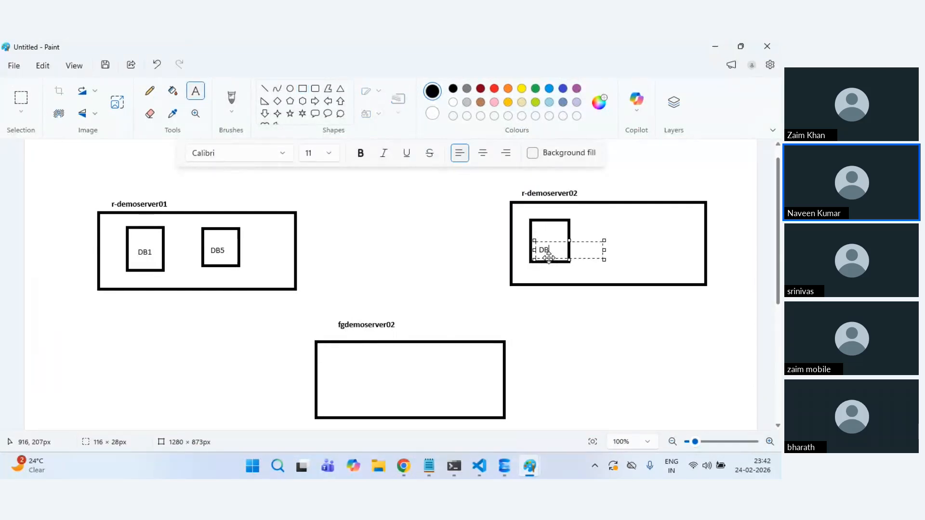
click(582, 323)
click(150, 91)
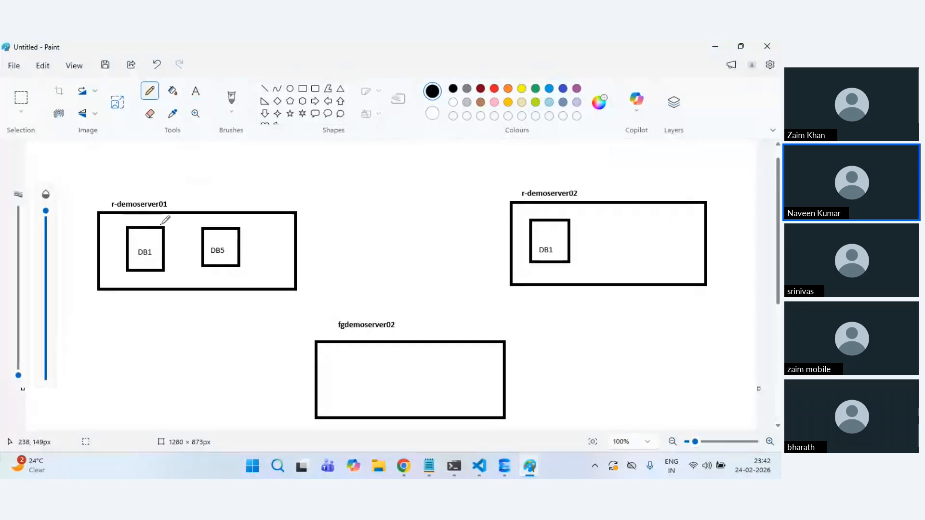
drag(193, 214, 545, 219)
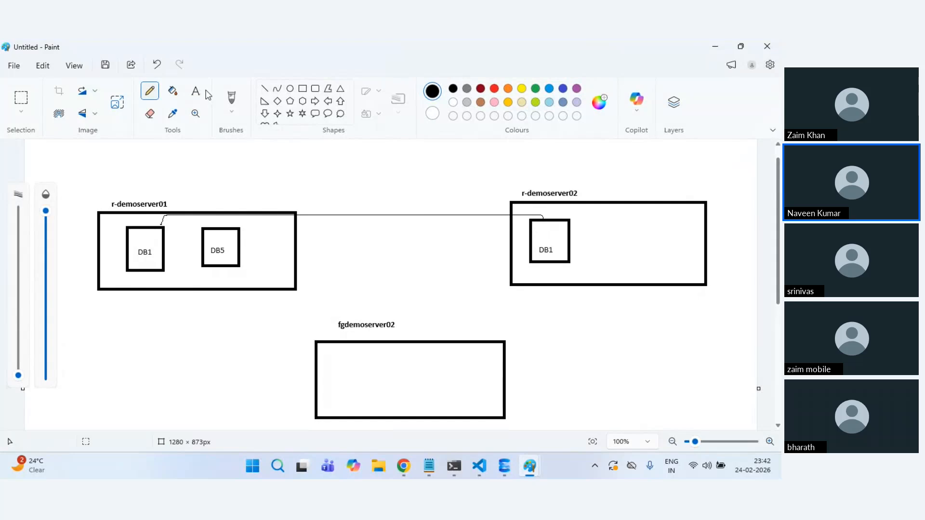
Step: Add a box about 73 × 70 px labelled DB5 inside fgdemoserver02 and connect r-demoserver01's DB5 box to it with a freehand pencil arrow
click(303, 88)
drag(368, 356, 410, 397)
click(195, 95)
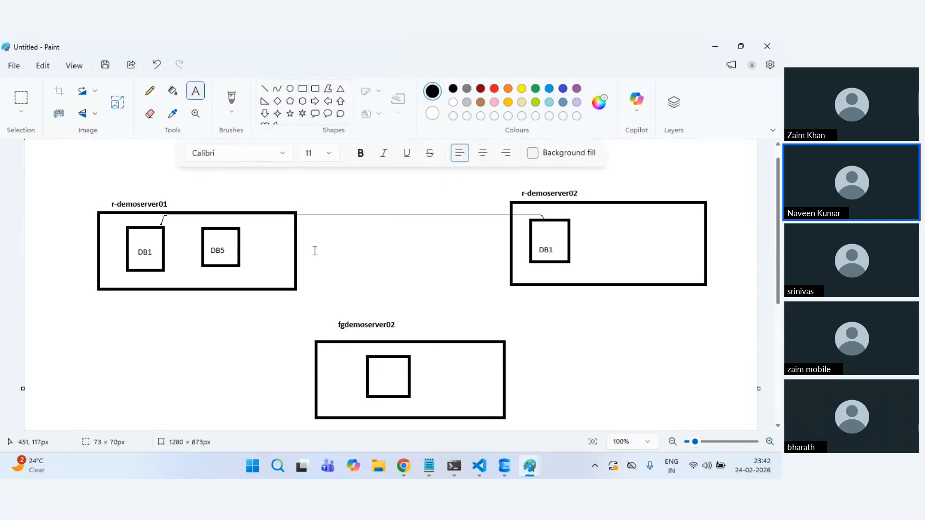
click(371, 371)
text(D)
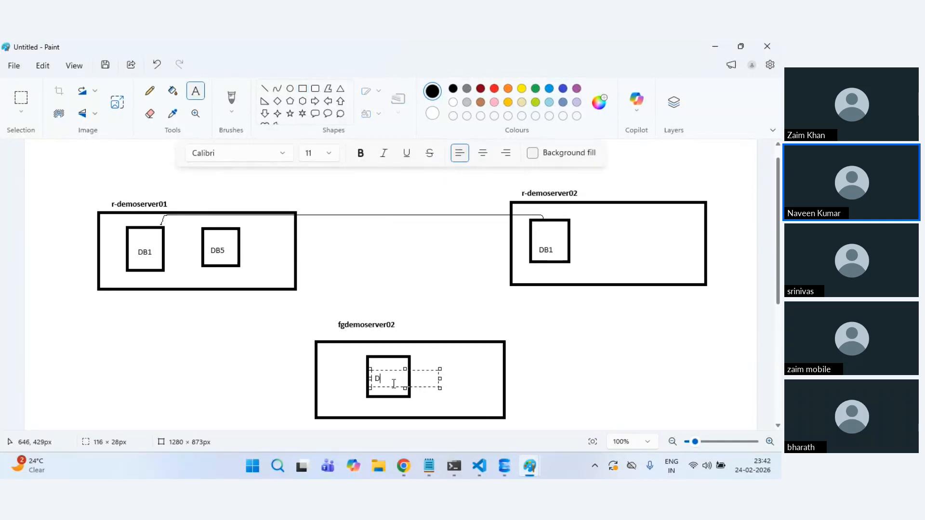
text(B5)
click(227, 376)
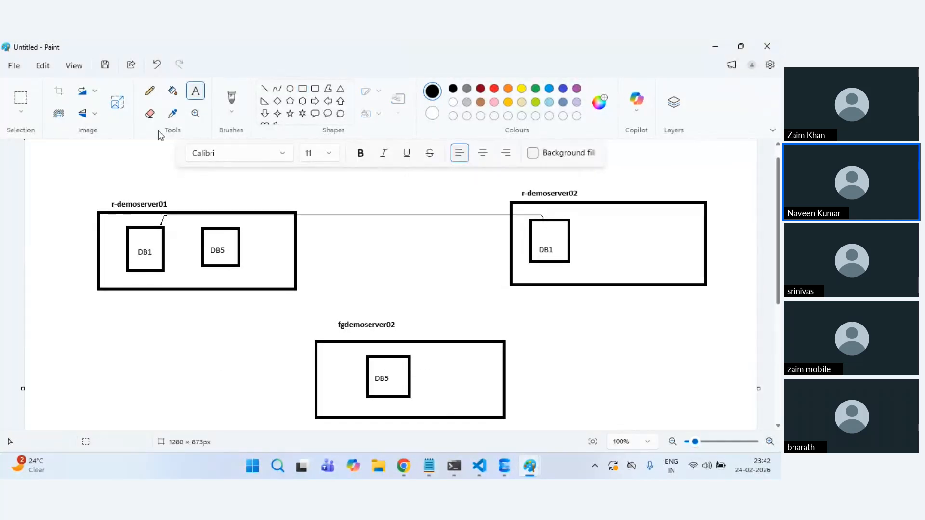
click(150, 90)
mouse_move(232, 266)
mouse_down()
mouse_move(259, 372)
mouse_move(354, 385)
mouse_up()
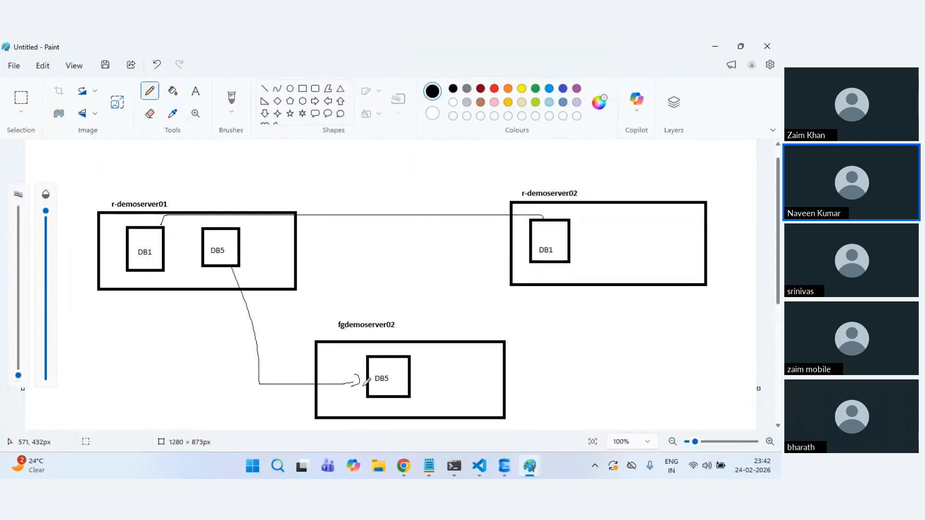
Step: Switch to SQL Server Management Studio and refresh the r-demoserver02.database.windows.net server in Object Explorer
key(alt+Tab)
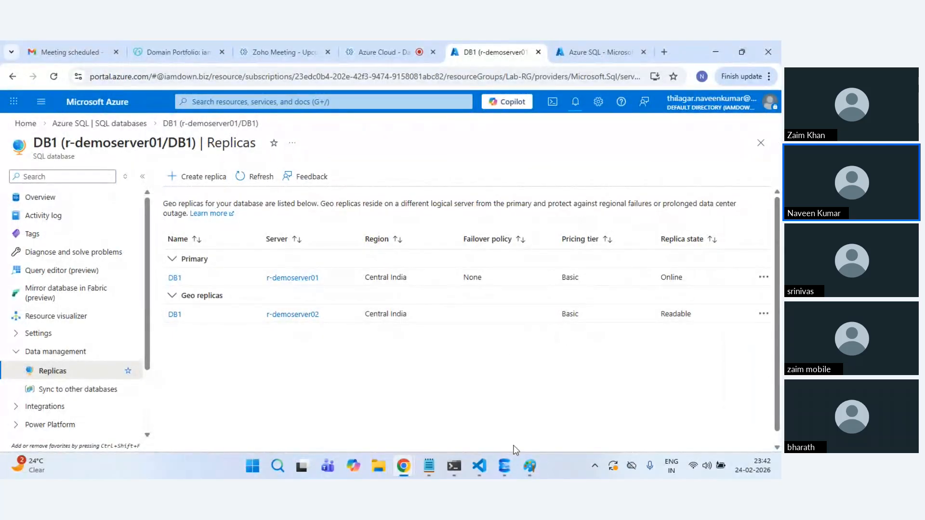
mouse_move(496, 471)
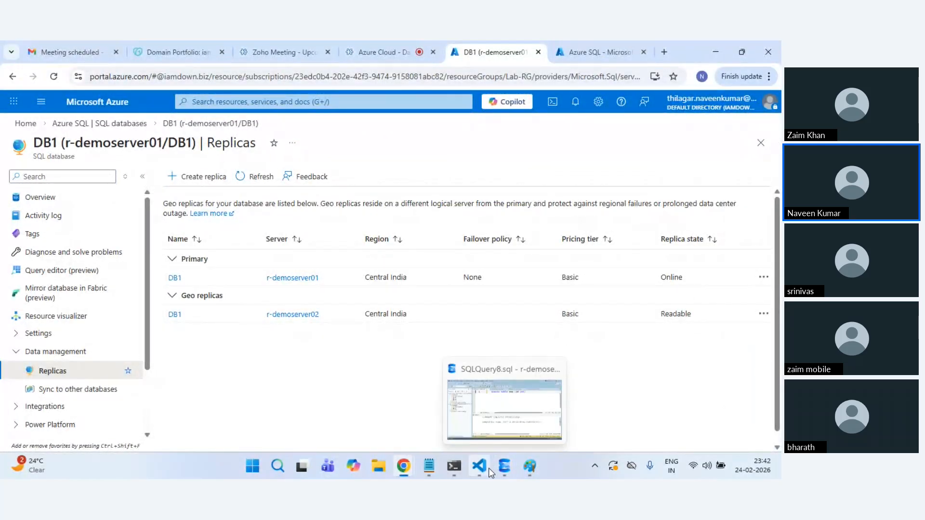
click(498, 467)
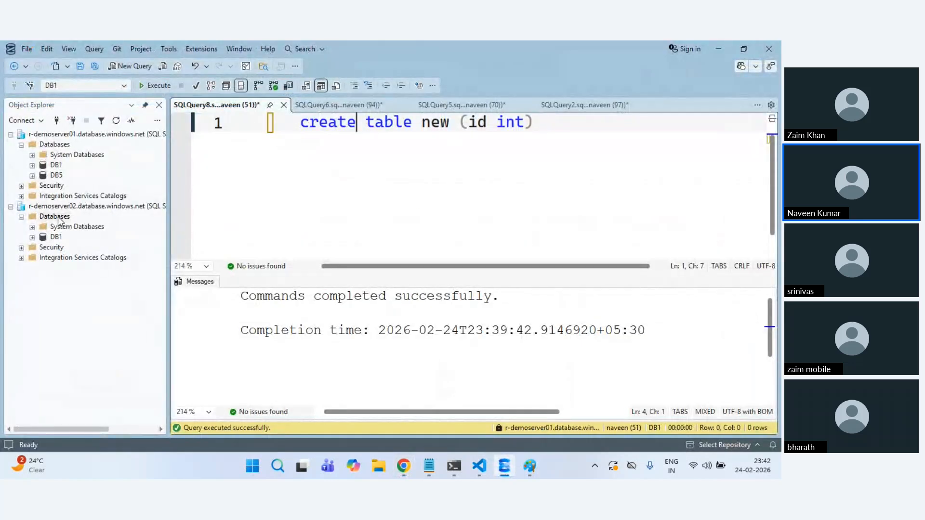
click(57, 215)
click(62, 206)
click(116, 120)
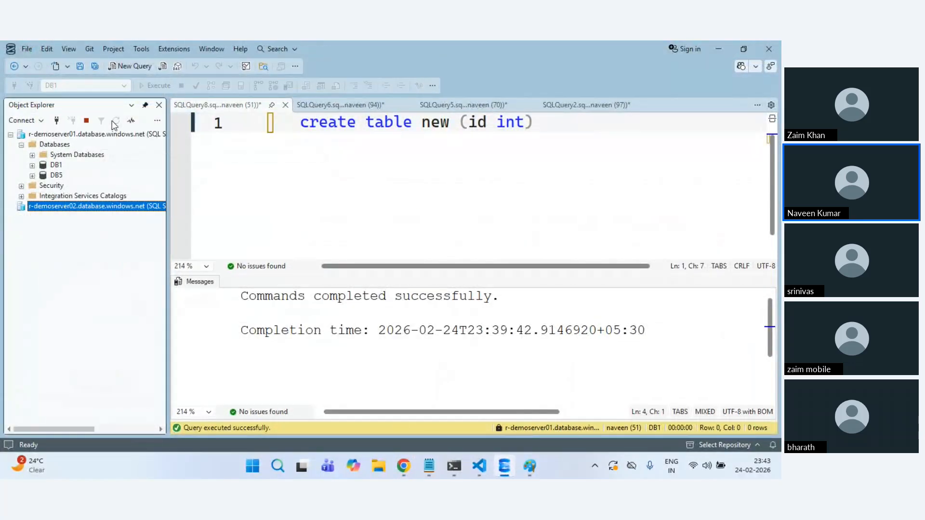
Step: Expand the DB1 database under r-demoserver02 in Object Explorer and open a new query against it
click(22, 217)
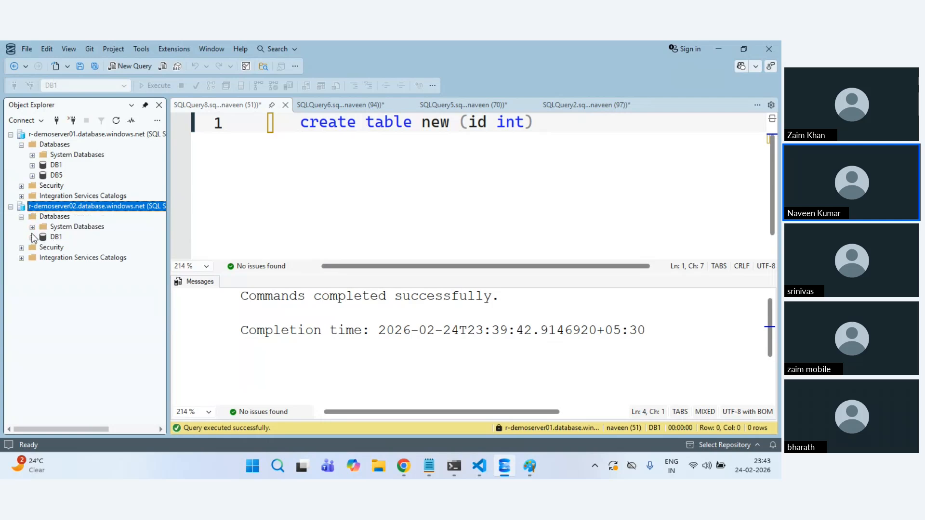
click(33, 237)
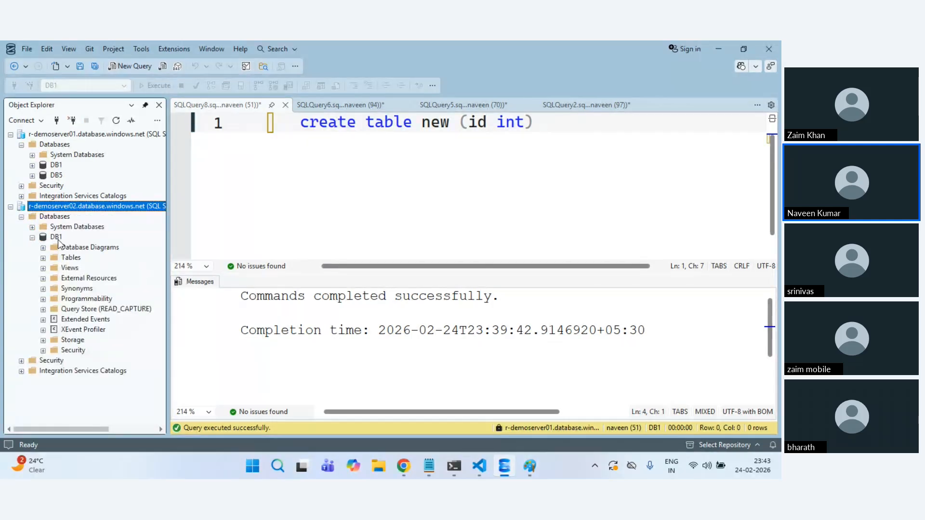
click(56, 238)
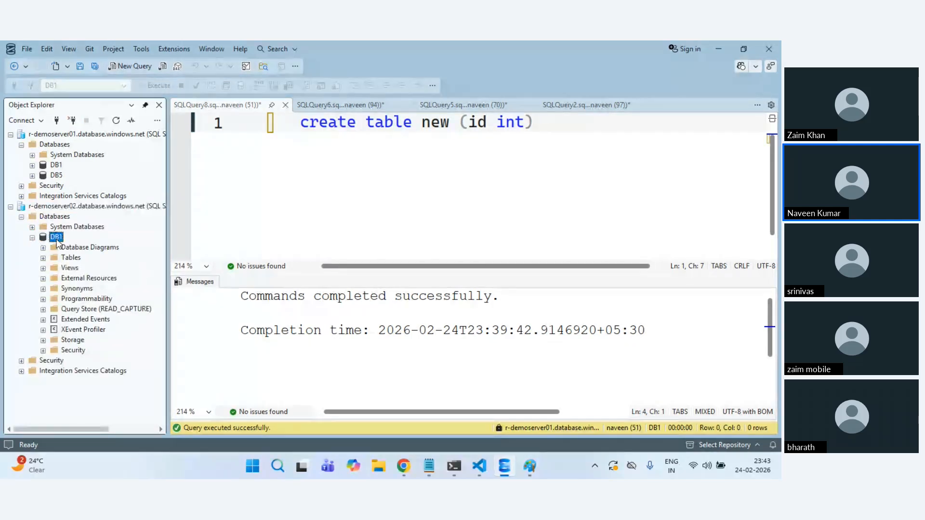
click(136, 66)
Step: Run "select * from new" on r-demoserver02's DB1, checking the table name against the create table query from r-demoserver01
click(349, 105)
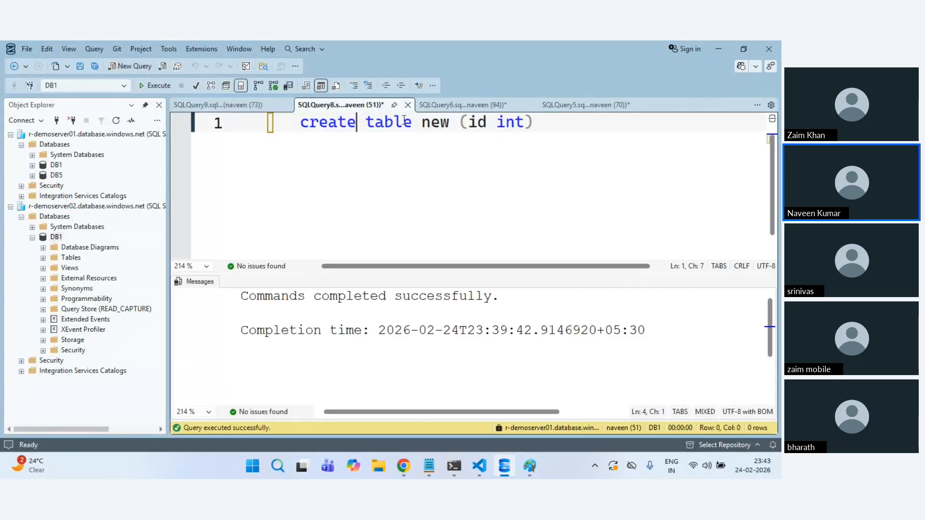
click(423, 124)
click(217, 105)
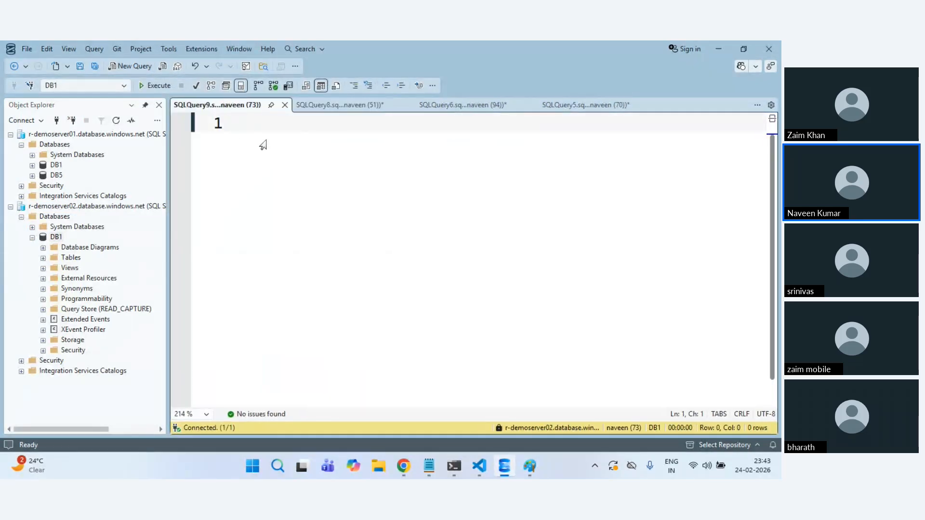
text(select * fr)
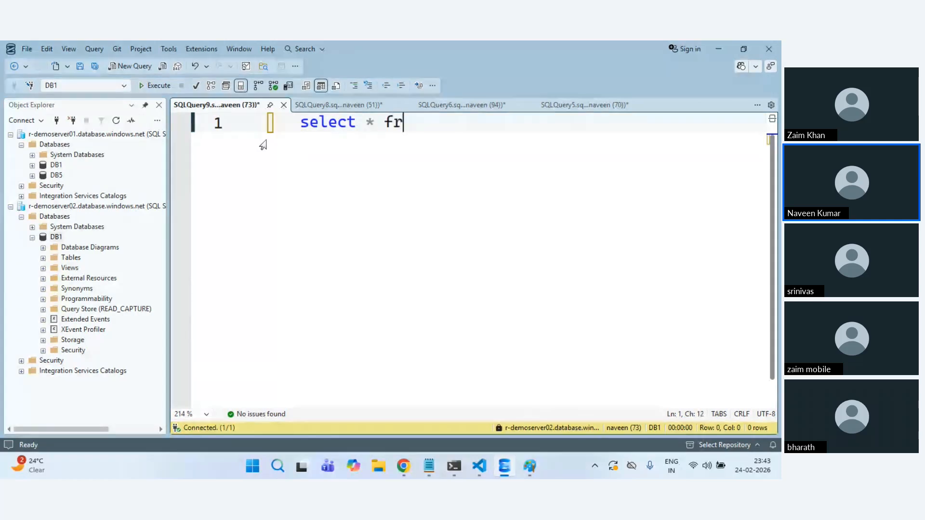
text(om new)
key(F5)
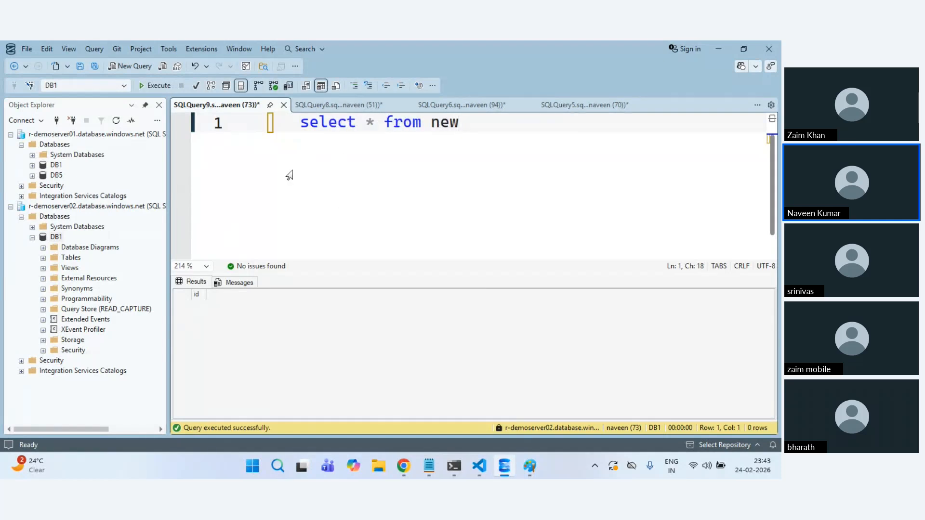
click(339, 107)
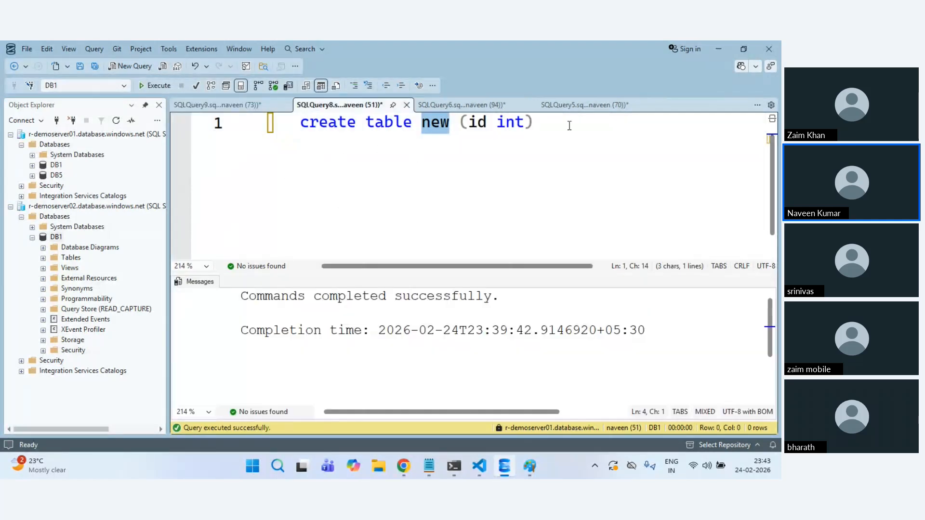
click(241, 103)
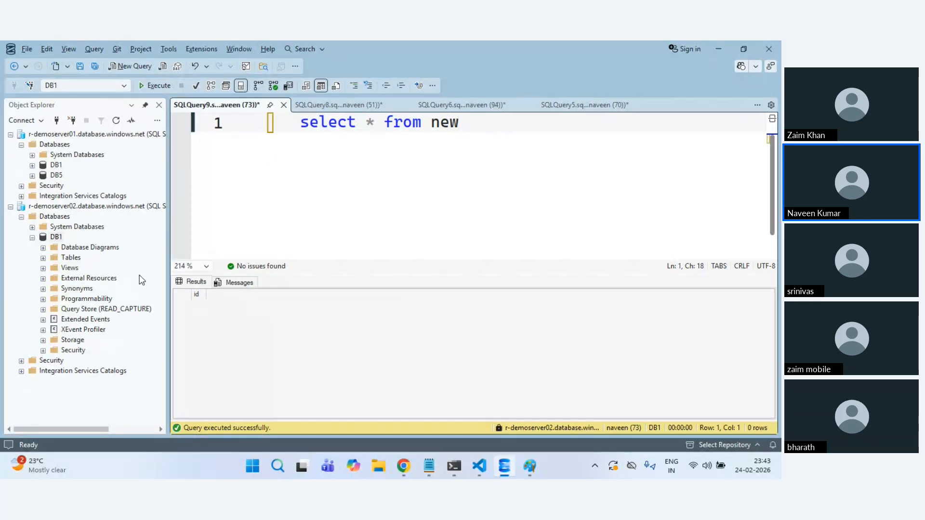
Step: Switch to the Azure portal and refresh the list of DB1 replicas
key(alt+Tab)
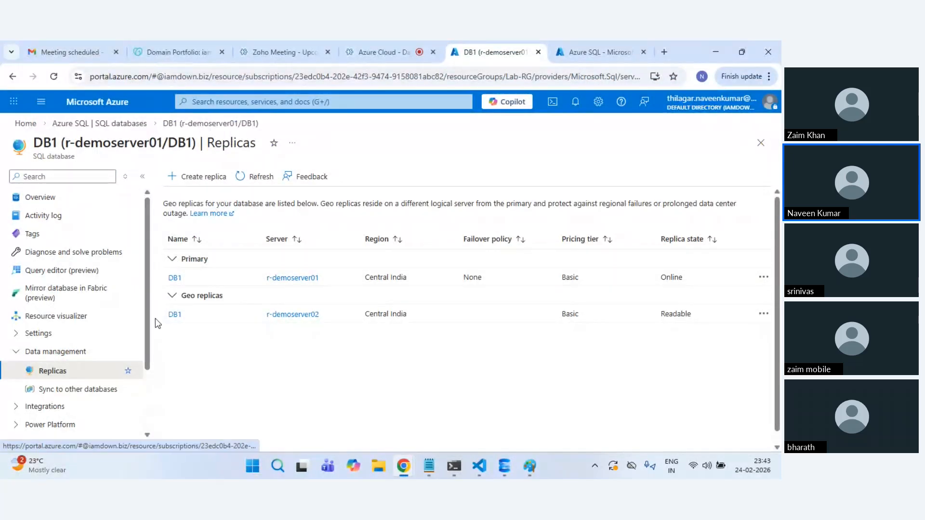
click(257, 178)
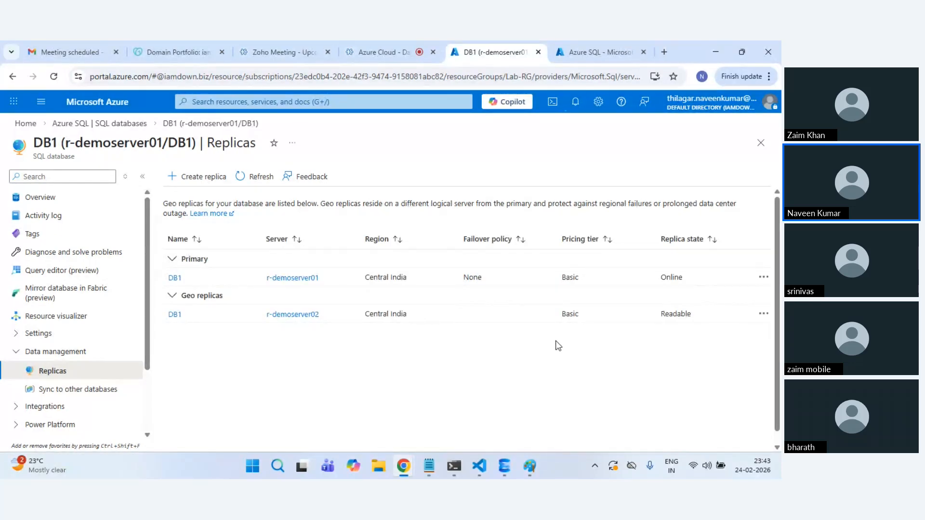
click(764, 313)
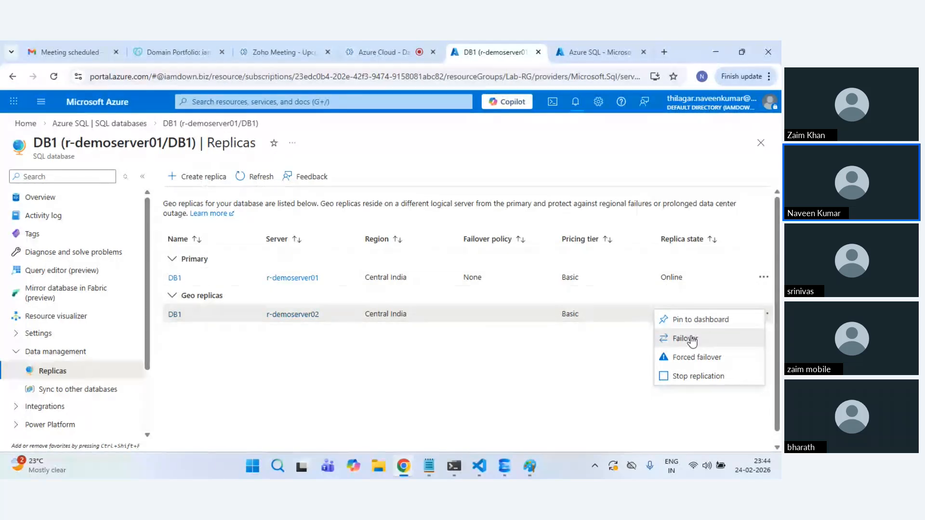
click(692, 340)
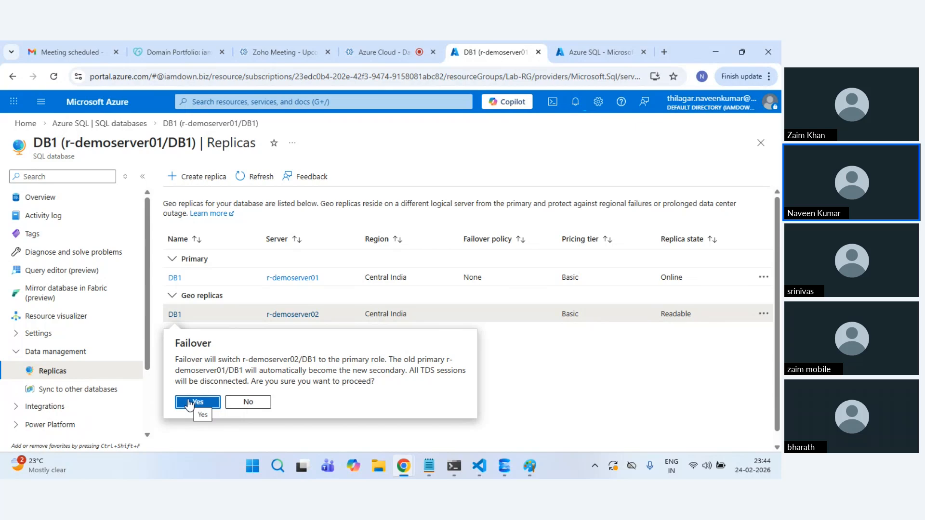
click(248, 402)
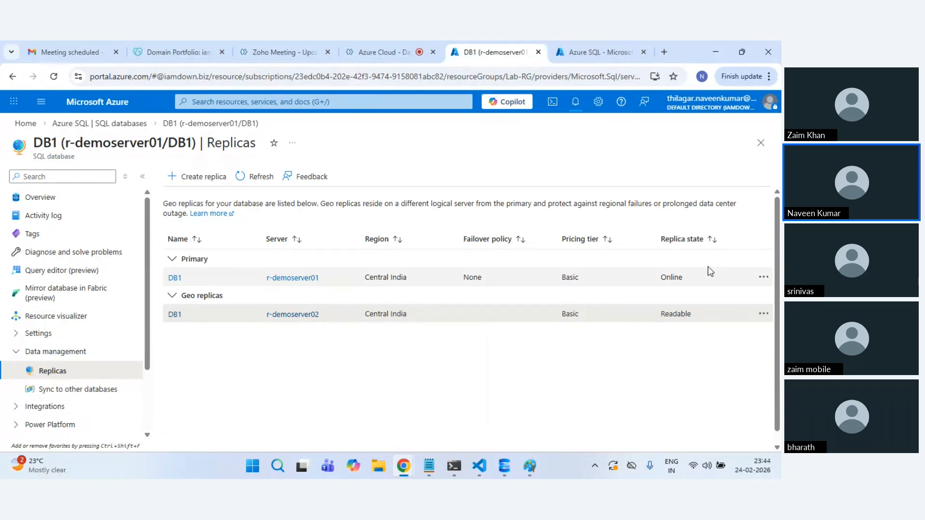
click(768, 277)
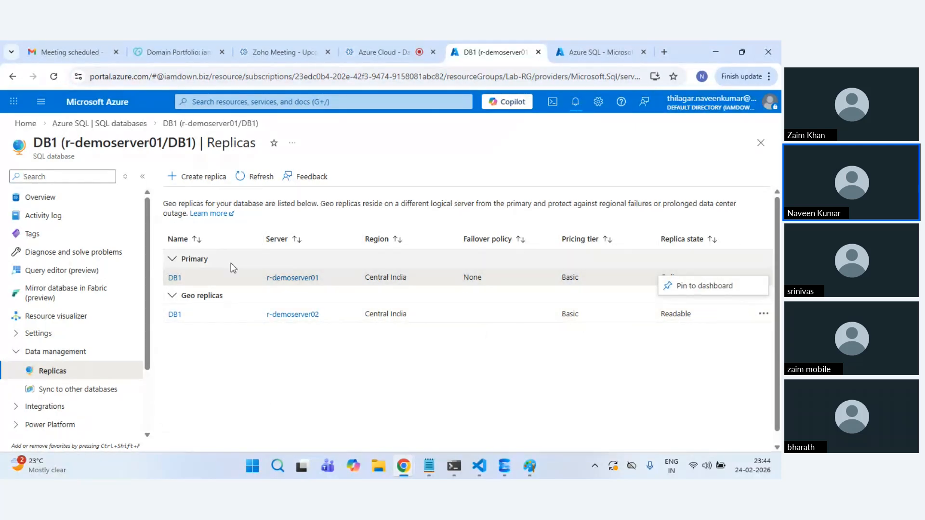
Step: Fail over DB1 to its geo replica on r-demoserver02, accepting the role switch
click(763, 314)
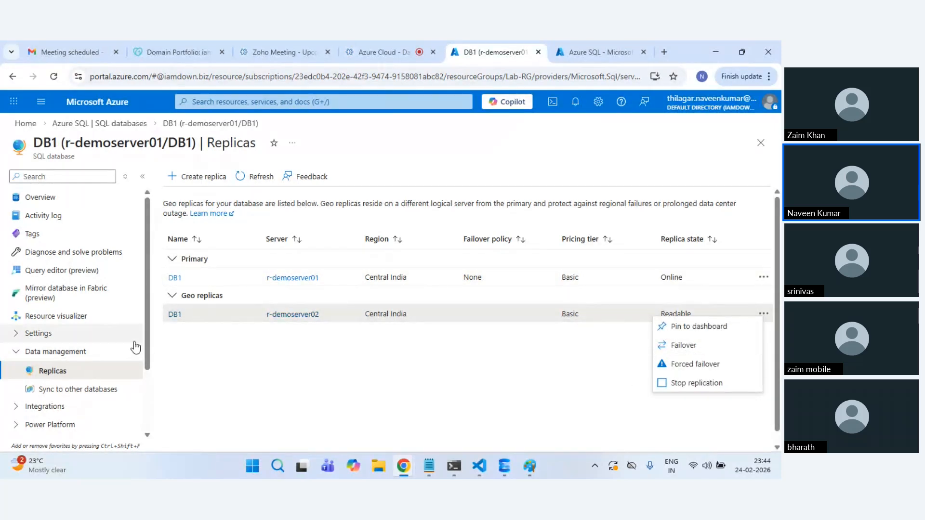
click(690, 344)
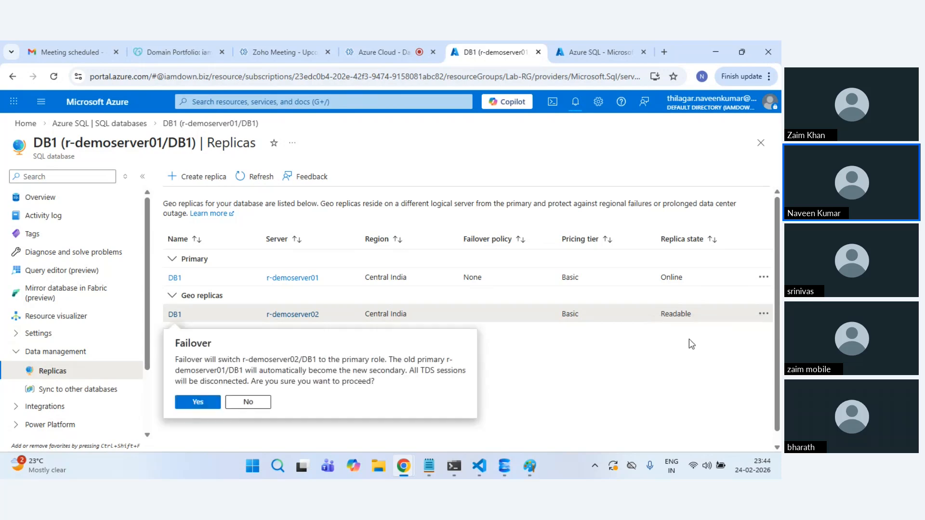
click(197, 401)
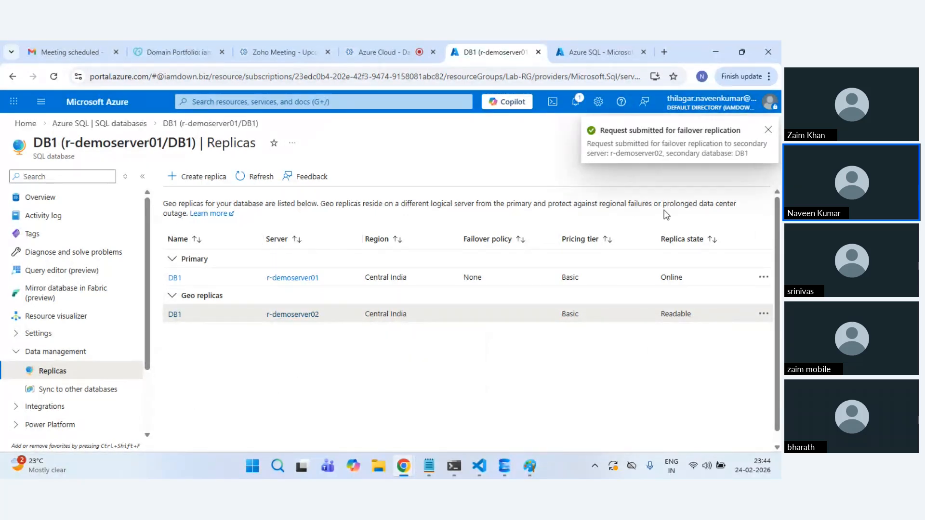
Step: Dismiss the notifications and reload the DB1 replica list to check which server holds the primary role
click(768, 130)
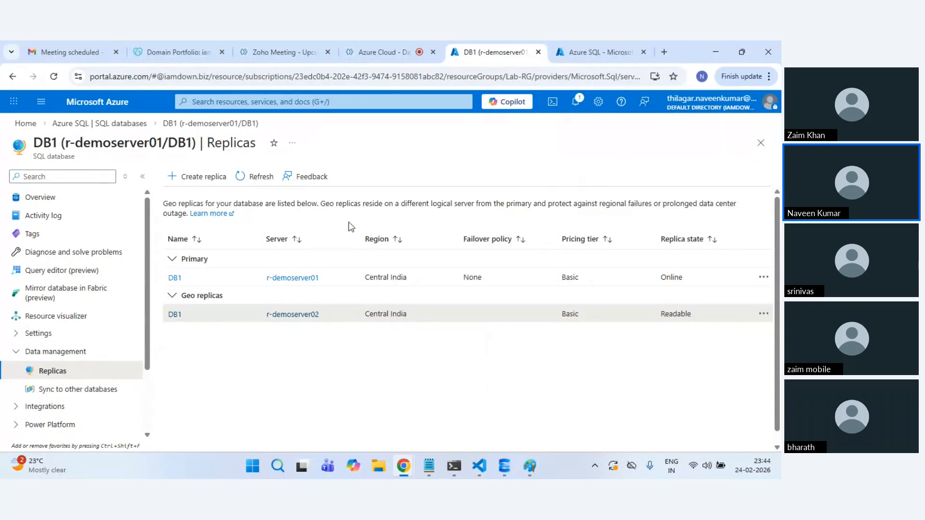
click(253, 176)
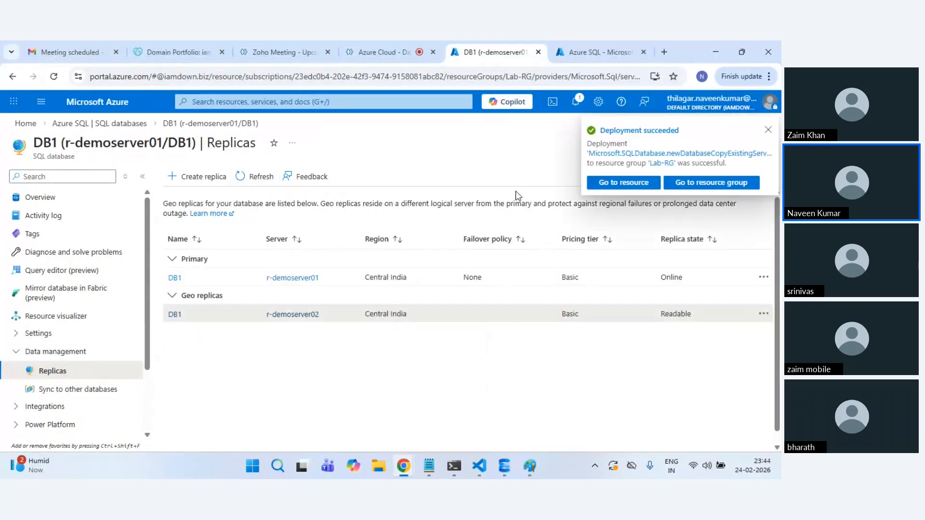
click(768, 130)
click(255, 177)
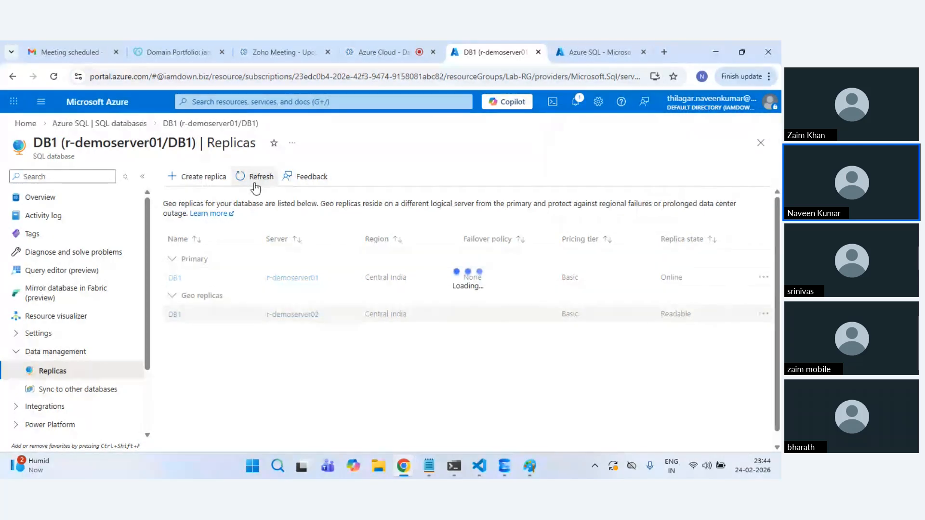
click(586, 101)
click(587, 102)
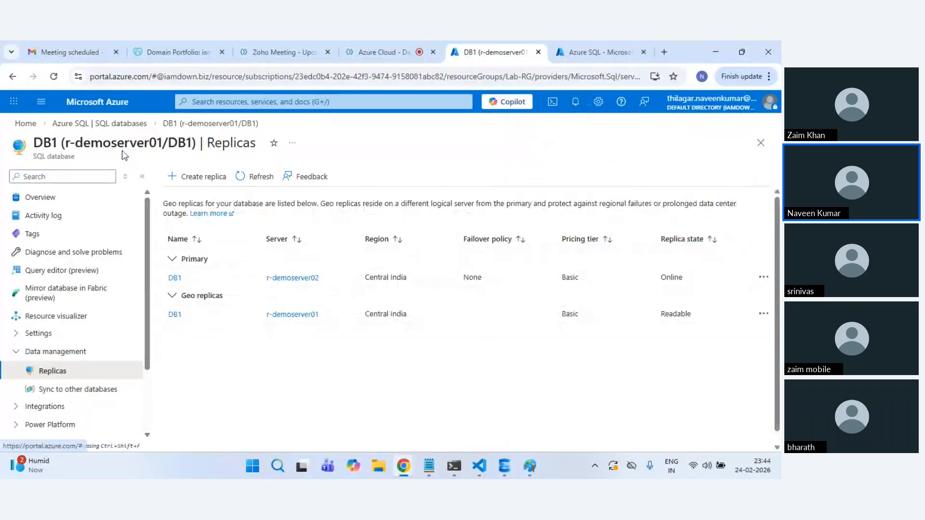
click(54, 76)
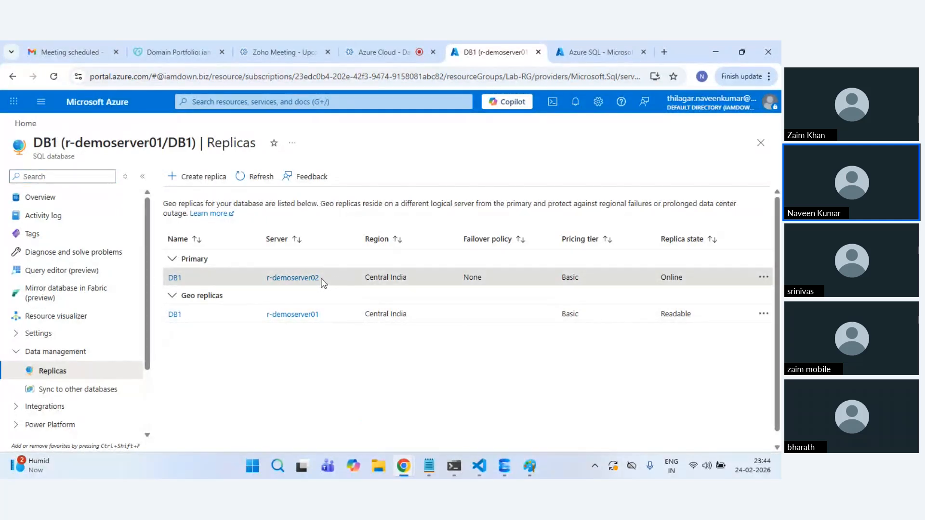
drag(320, 280, 259, 271)
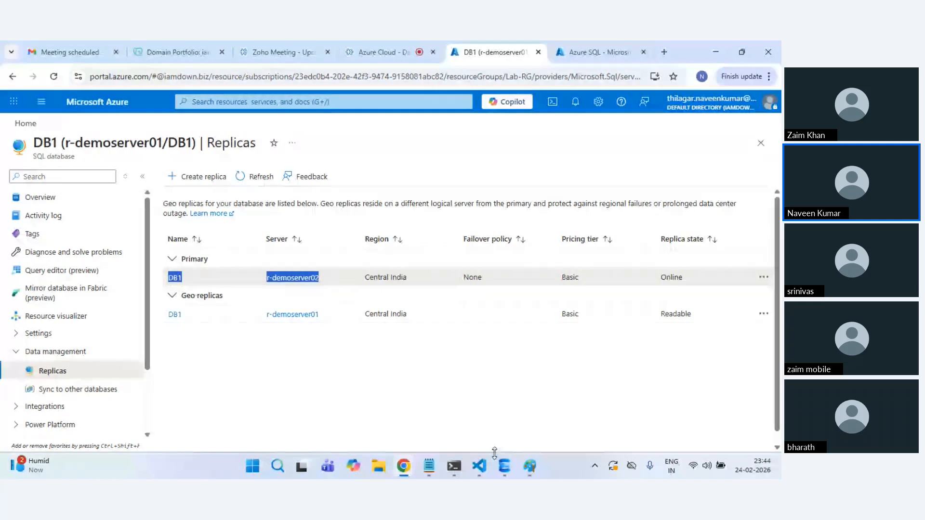
Step: Switch to SQL Server Management Studio and run "create table new1 (id int)" against DB1 on r-demoserver01
mouse_move(504, 466)
click(506, 410)
click(351, 106)
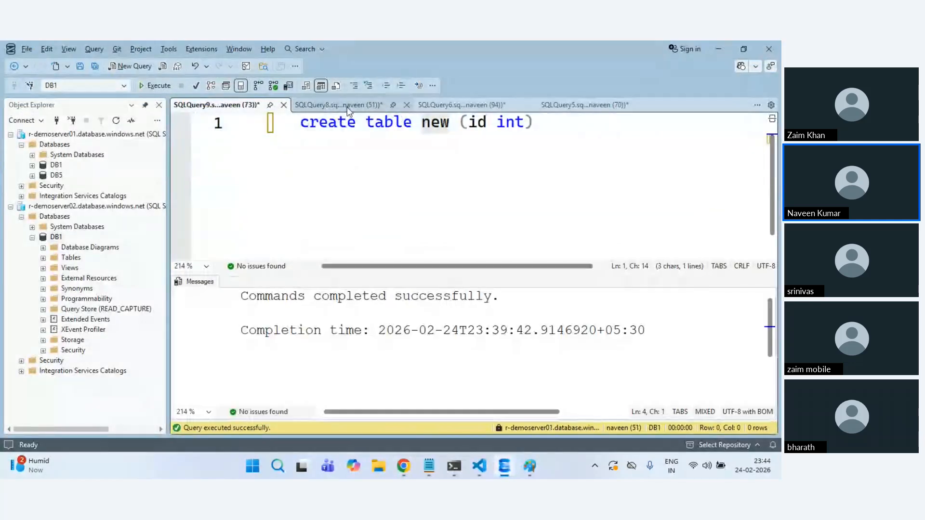
click(373, 142)
click(456, 126)
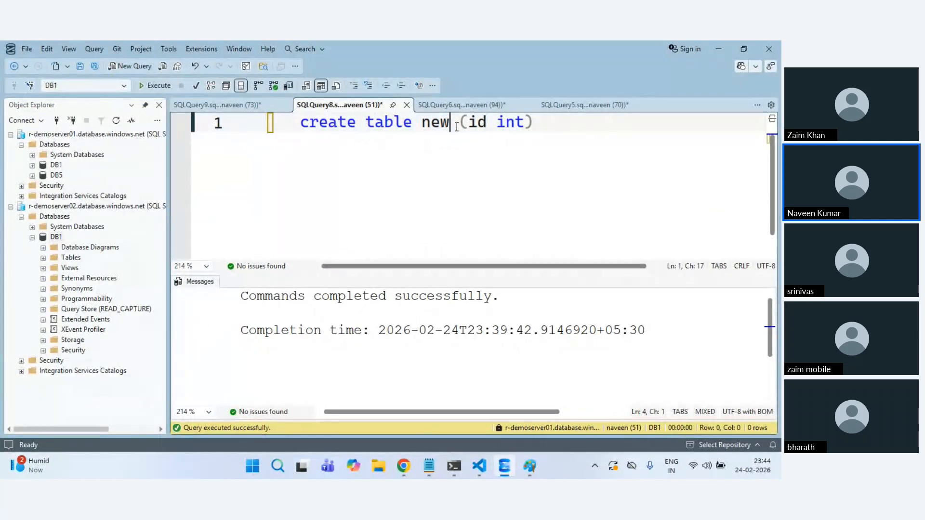
text(1)
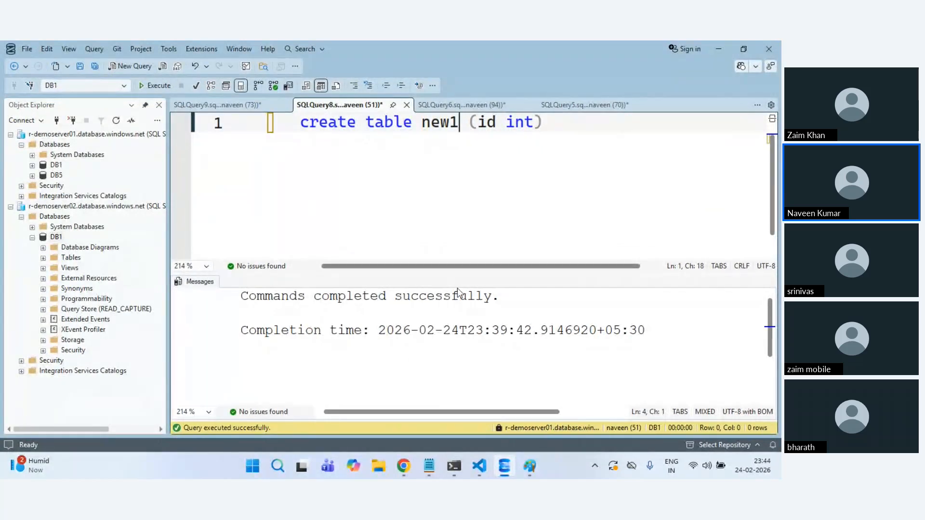
click(145, 89)
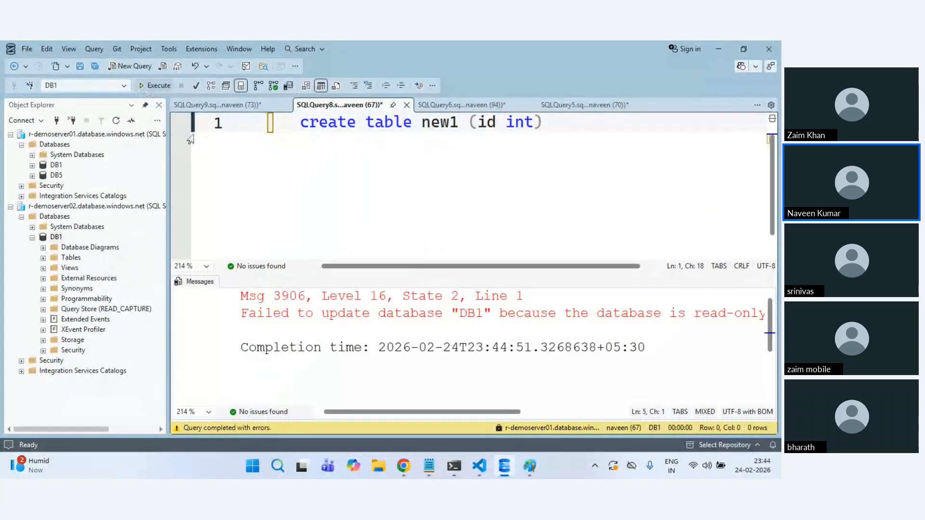
Step: Hide the server tree to widen the query window and examine the message returned by the create table query
click(159, 105)
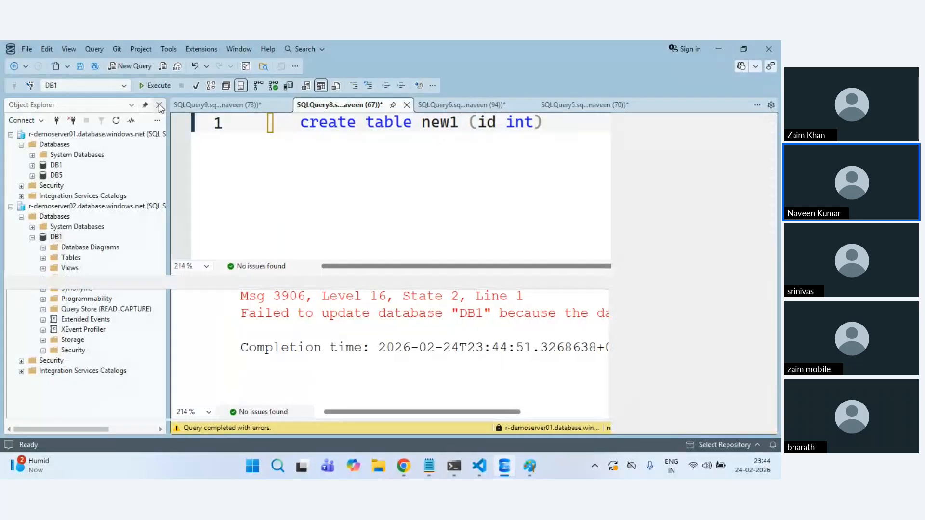
drag(609, 315, 10, 288)
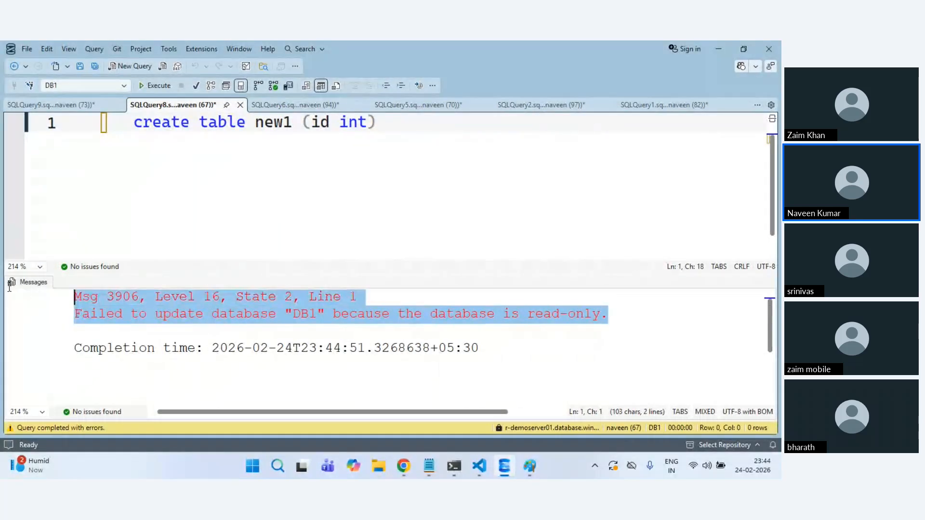
click(454, 164)
key(ctrl+a)
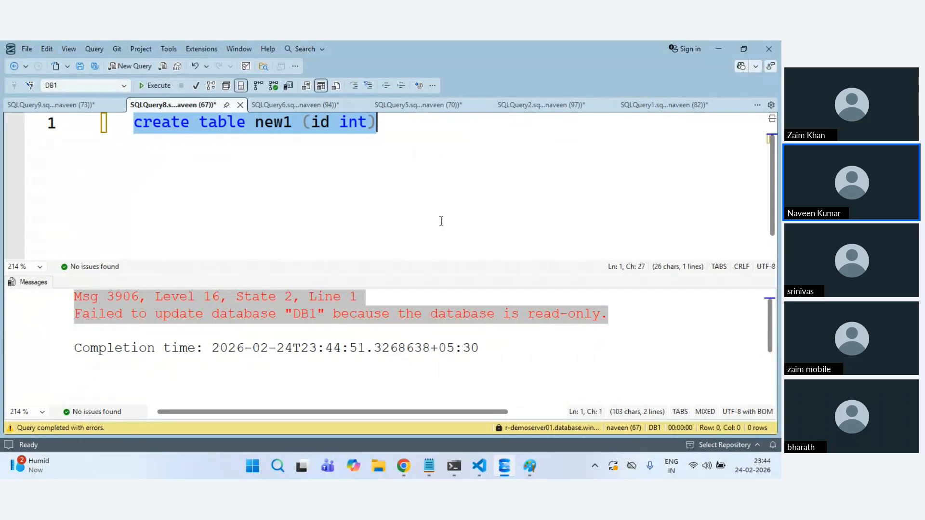
Step: Recheck the DB1 replica roles in the Azure portal and rerun the create table new1 query on r-demoserver01
key(alt+Tab)
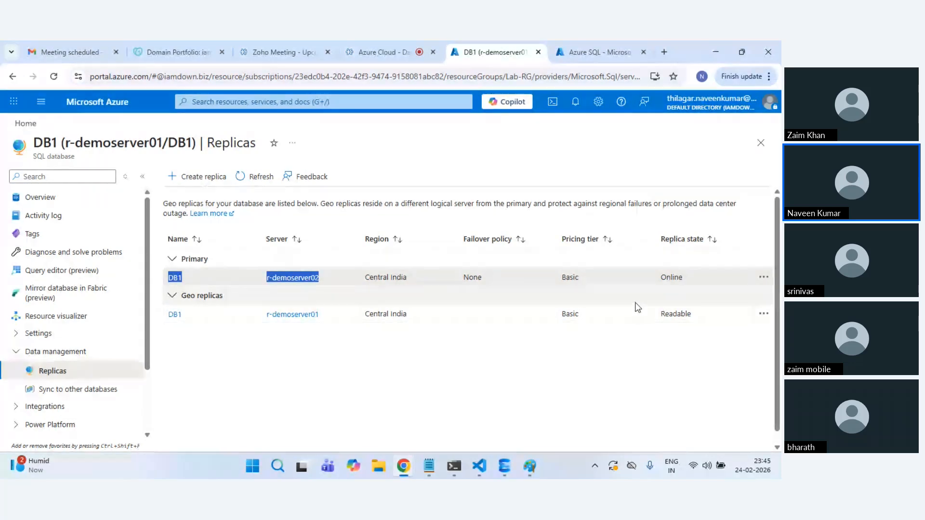
key(alt+Tab)
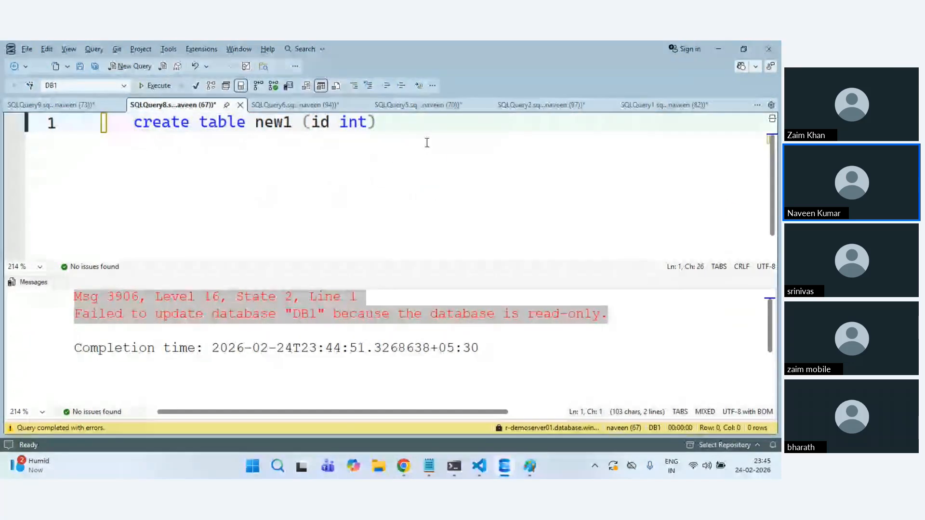
click(418, 127)
click(157, 87)
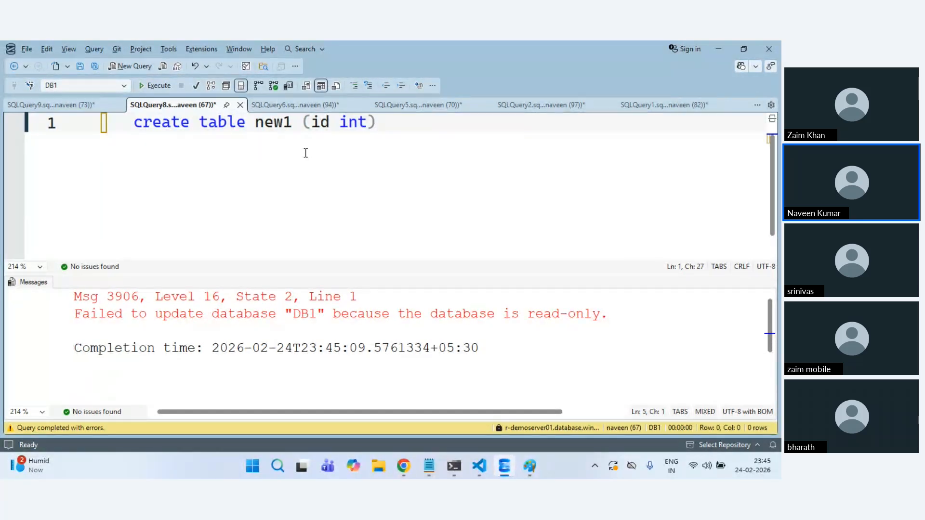
Step: Switch to the Azure portal, stop replication for the DB1 geo replica on r-demoserver01, and refresh the replica list
key(alt+Tab)
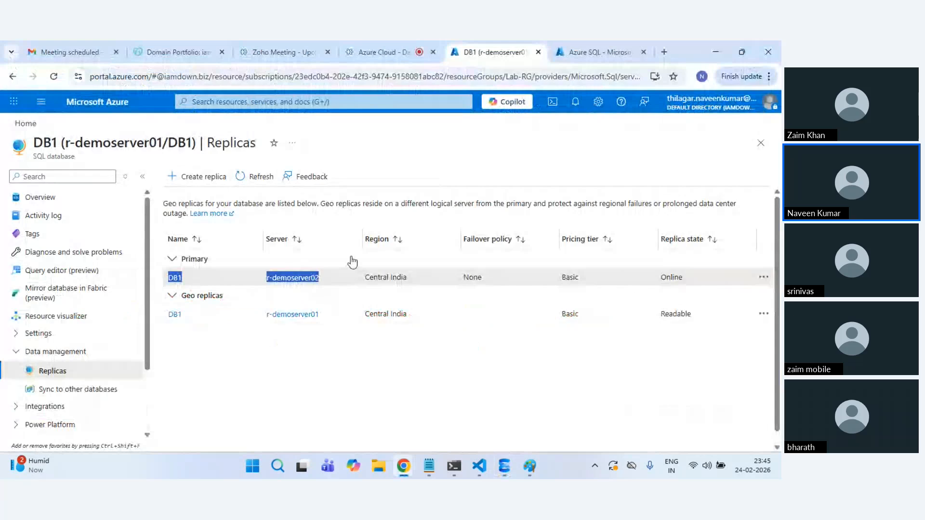
click(324, 282)
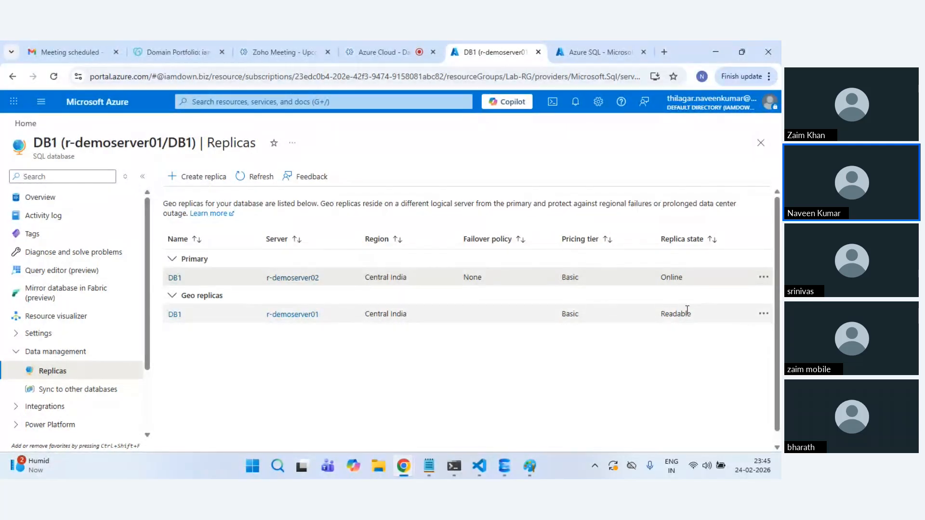
click(764, 315)
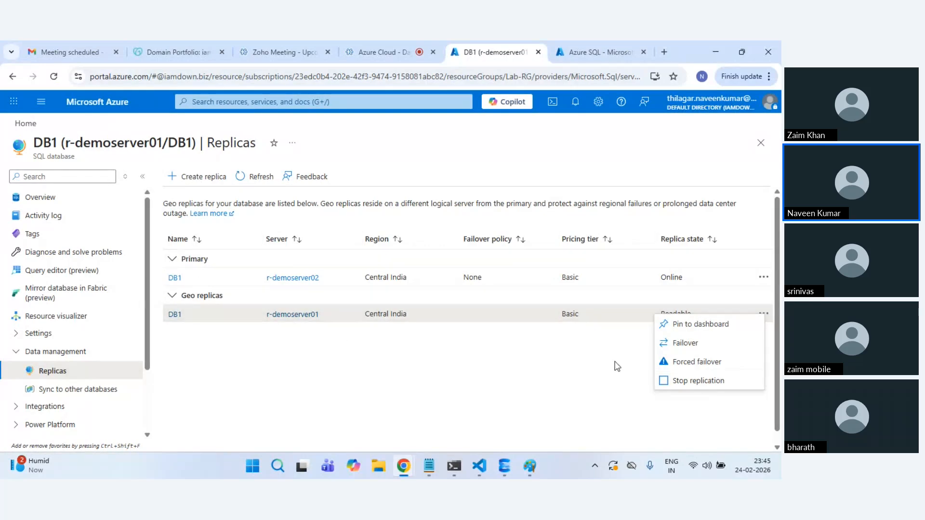
click(670, 380)
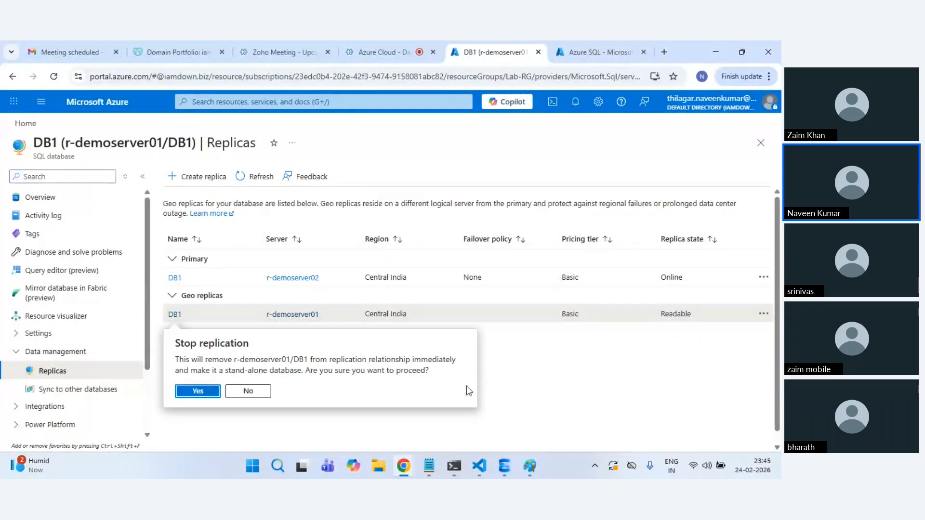
click(197, 394)
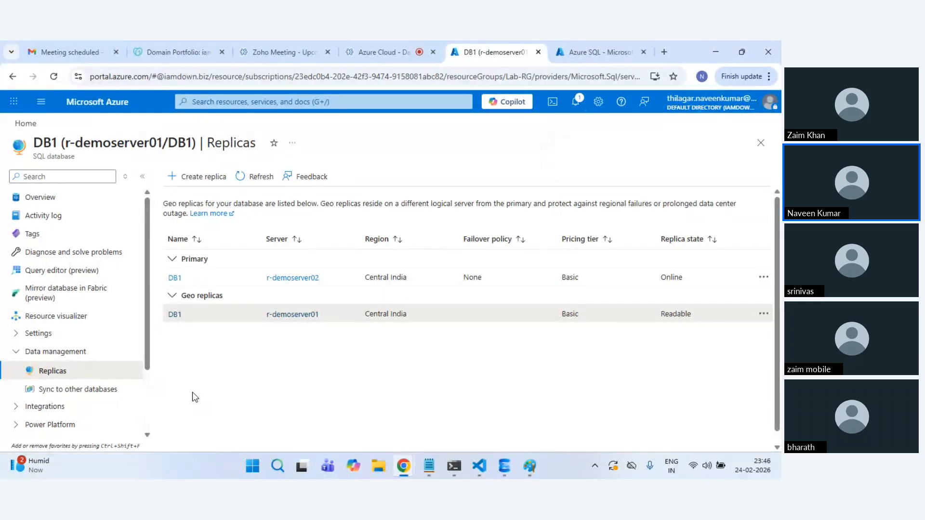
click(260, 176)
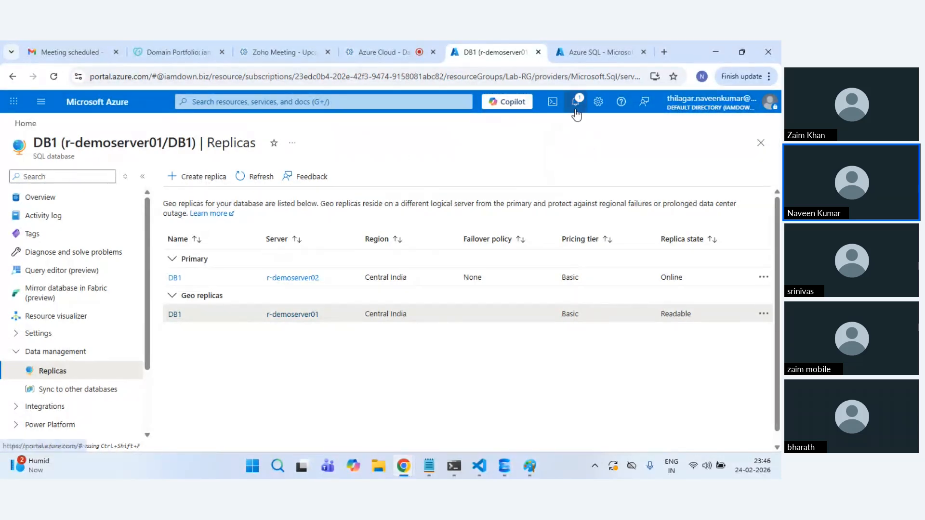
click(255, 176)
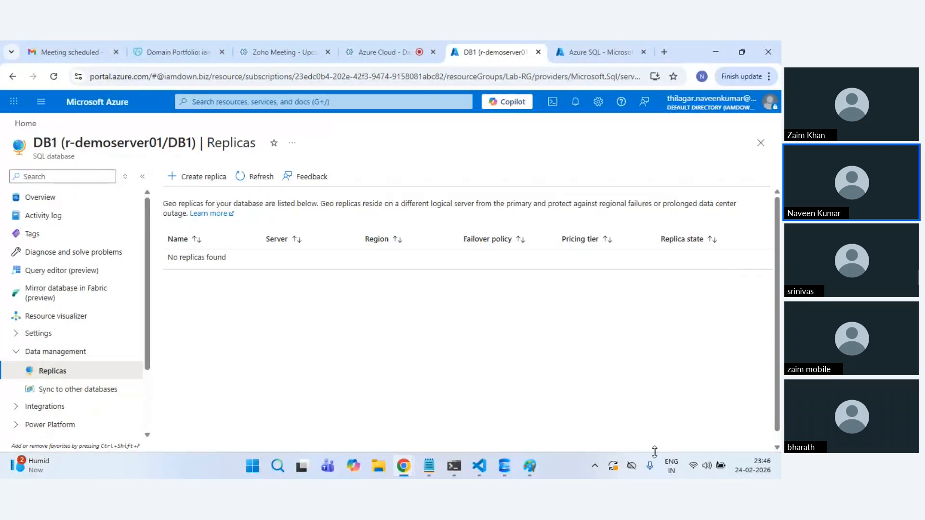
Step: Switch to SQL Server Management Studio, show the server tree again, and refresh the databases of r-demoserver02
click(515, 465)
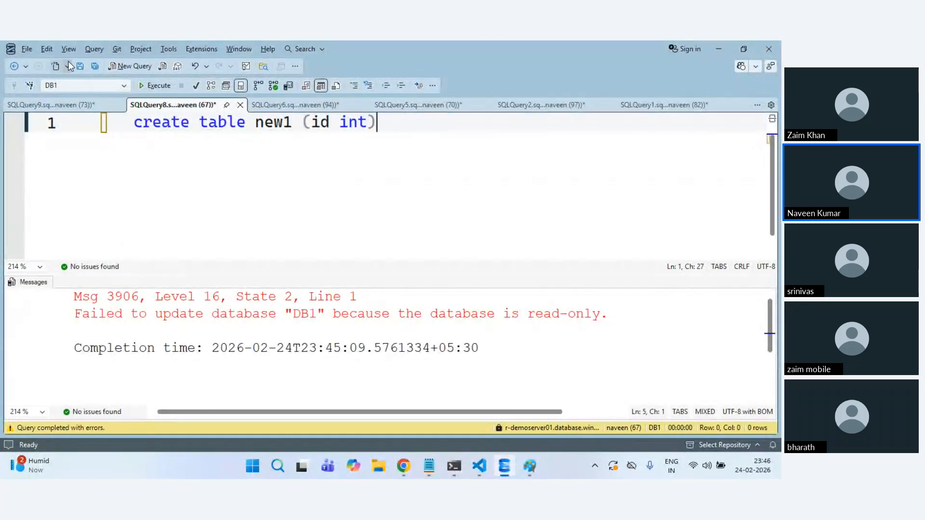
click(69, 48)
click(88, 90)
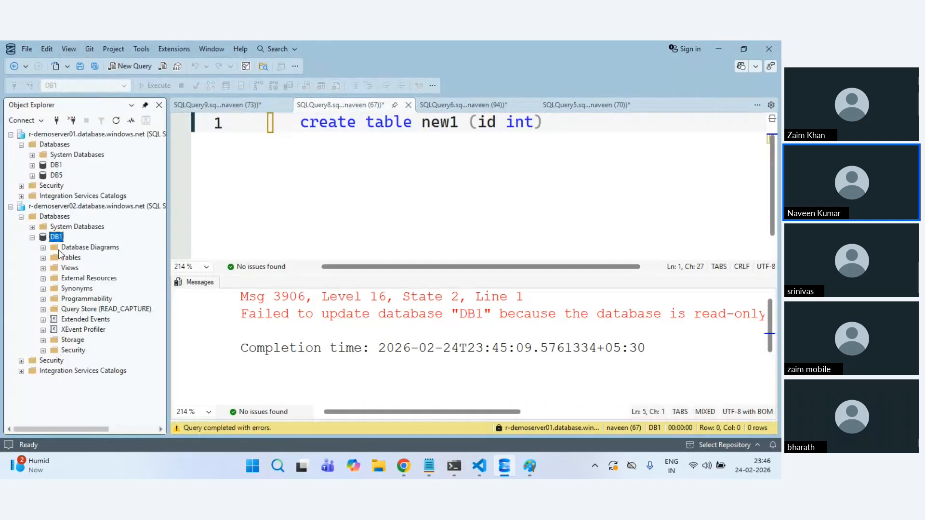
click(116, 121)
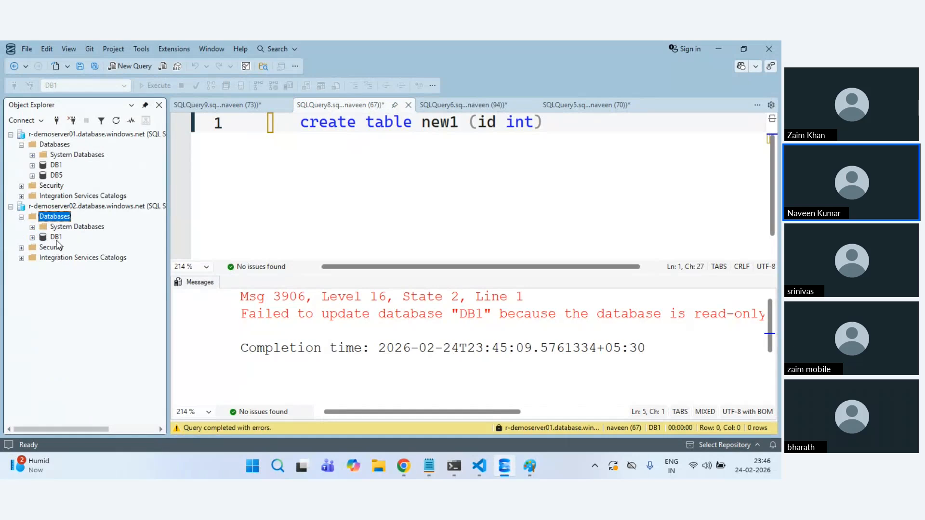
Step: Refresh the databases of r-demoserver01 and switch to the DB1 replicas page in the Azure portal
click(57, 145)
click(115, 121)
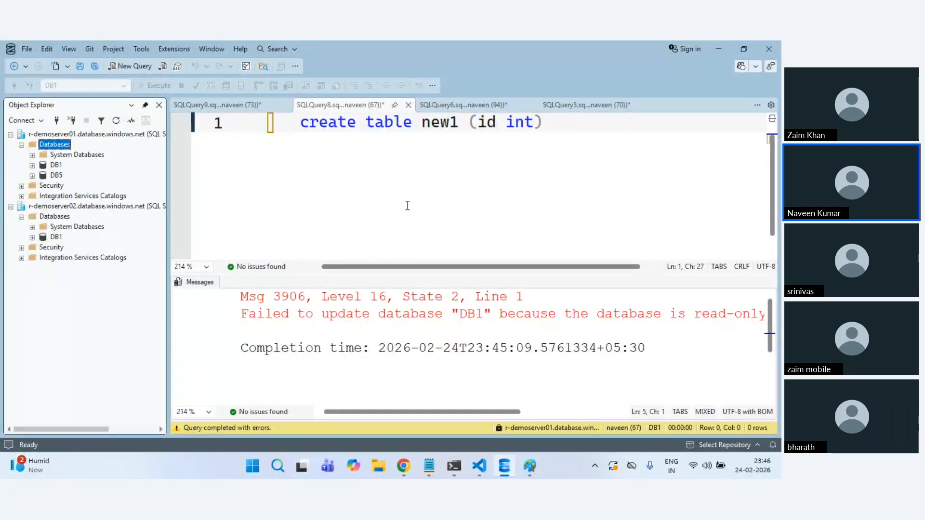
key(alt+Tab)
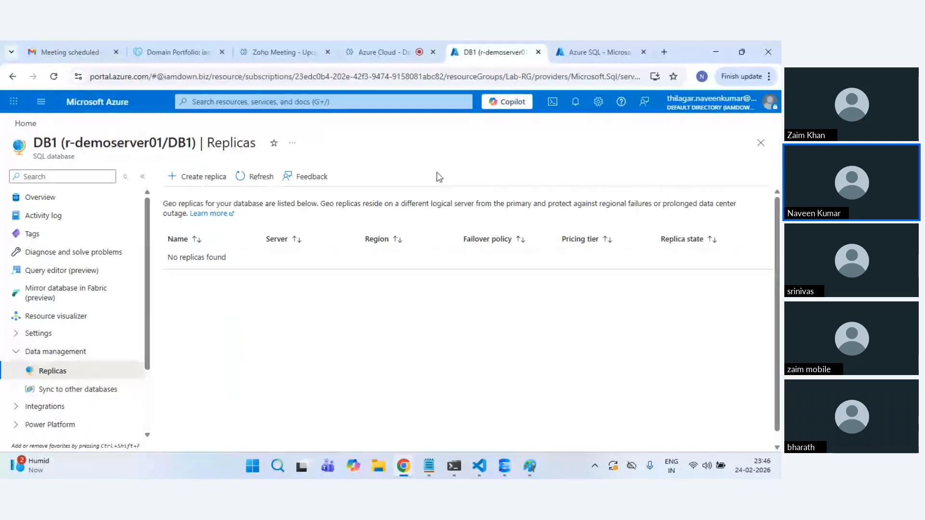
Step: Review the server replication diagram in Paint and return to the DB1 replicas page in the Azure portal
click(407, 41)
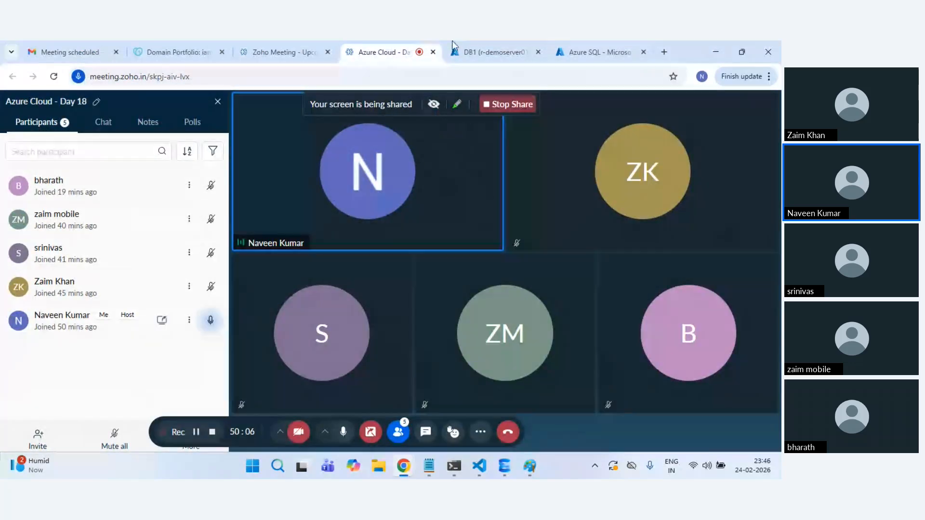
click(464, 49)
mouse_move(530, 466)
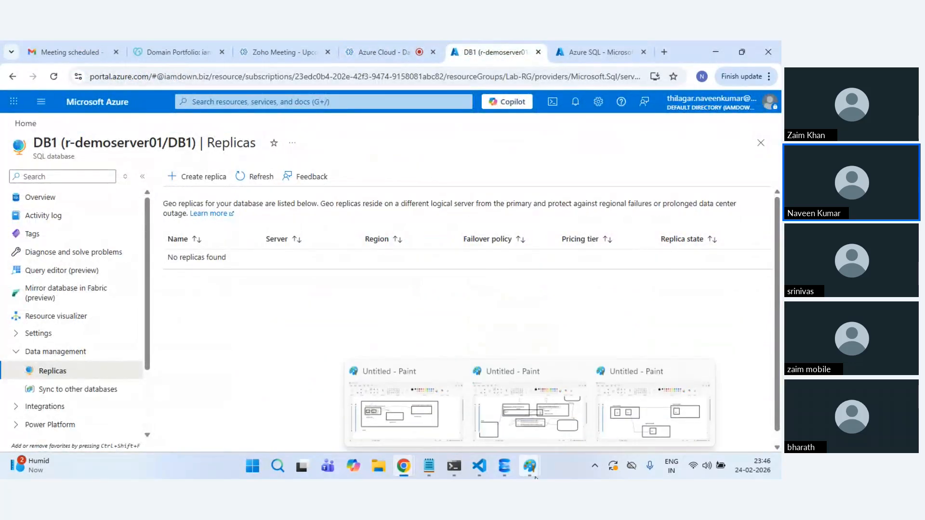
click(645, 432)
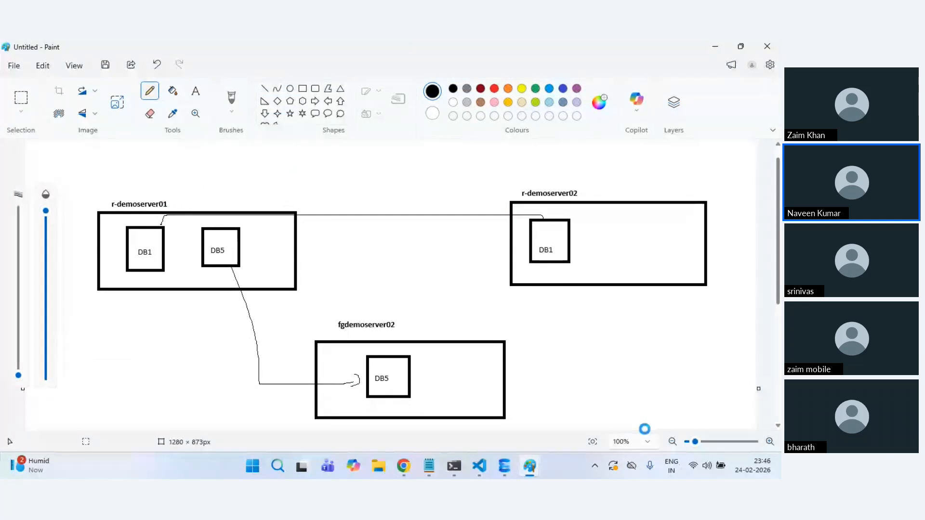
key(alt+Tab)
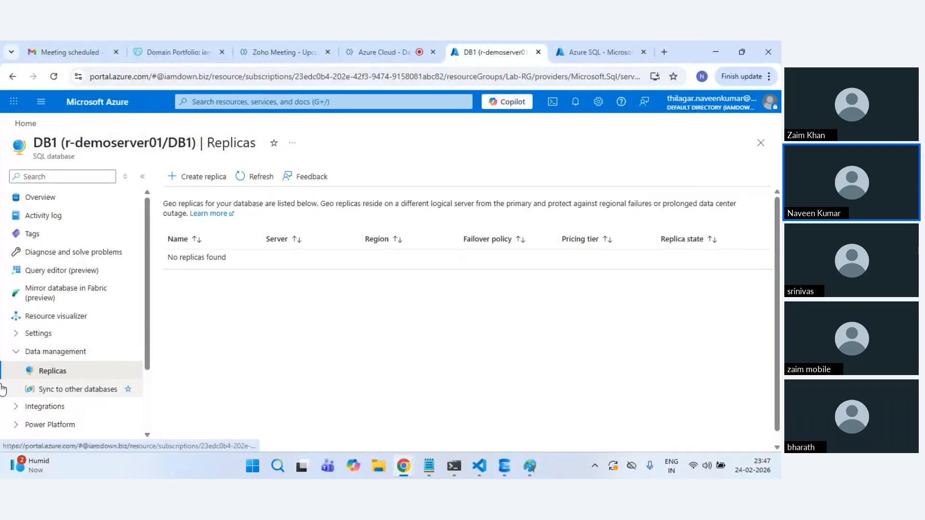
click(385, 51)
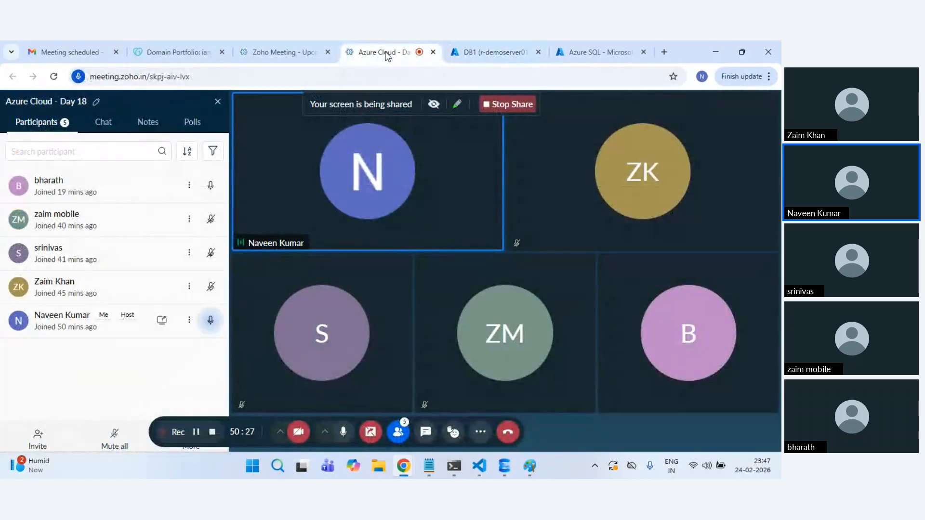
click(501, 48)
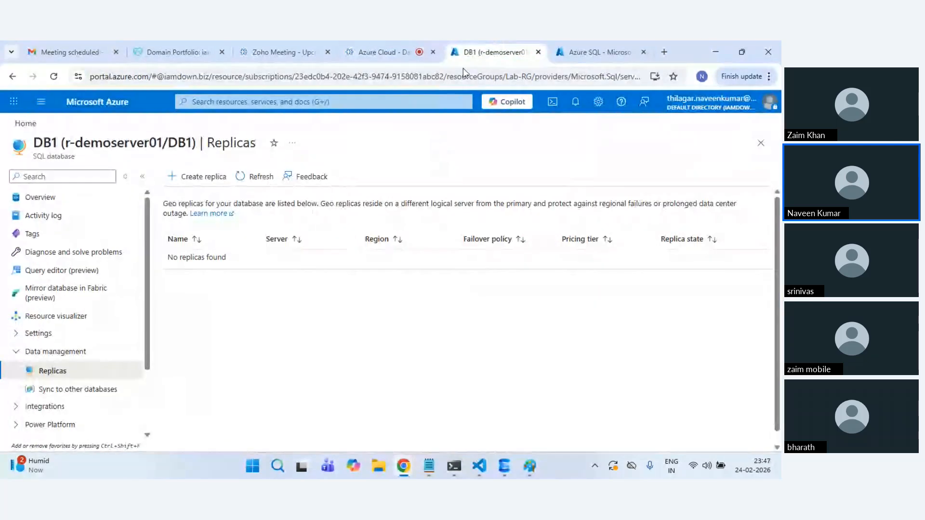
click(407, 48)
click(473, 42)
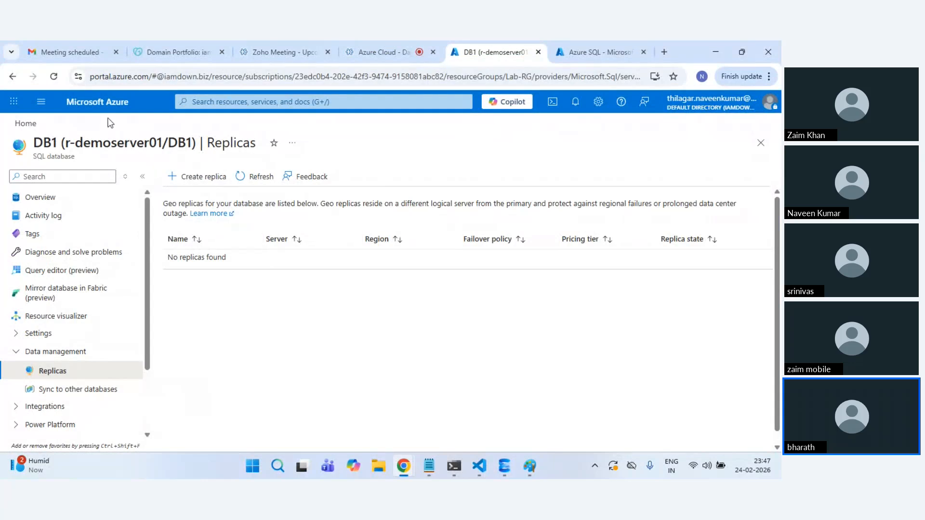
Step: Leave the DB1 replicas page and open the list of all Azure SQL databases in the portal
click(122, 115)
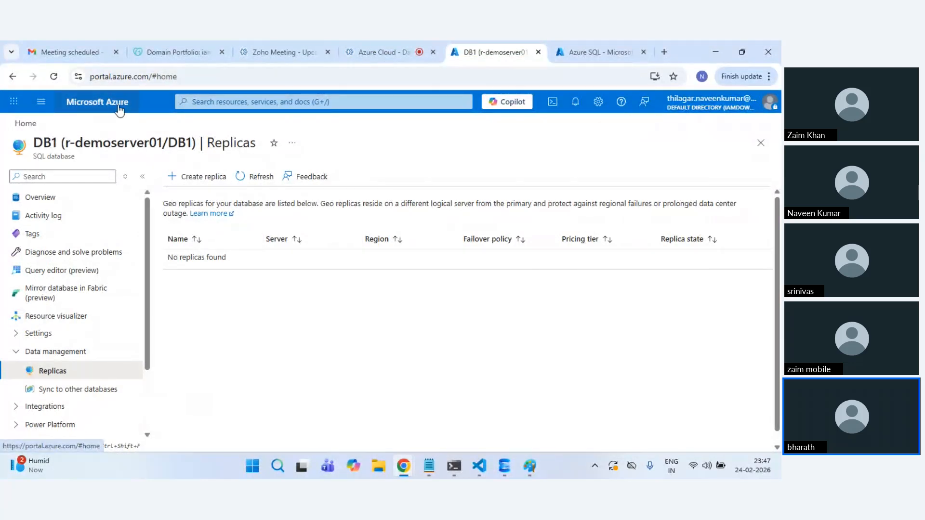
click(173, 199)
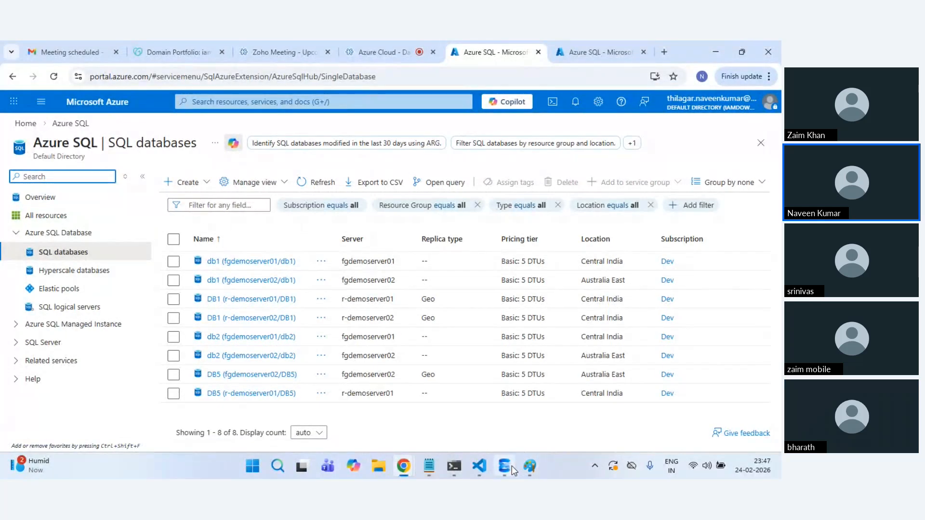
Step: Switch to SQL Server Management Studio and review the DB5 creation query, the server name query and the databases of r-demoserver01
mouse_move(511, 466)
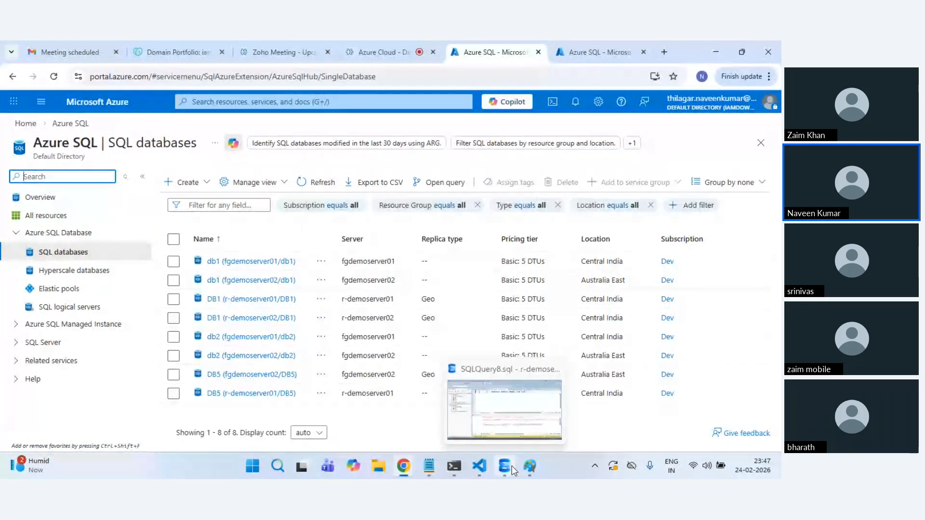
click(512, 467)
click(603, 107)
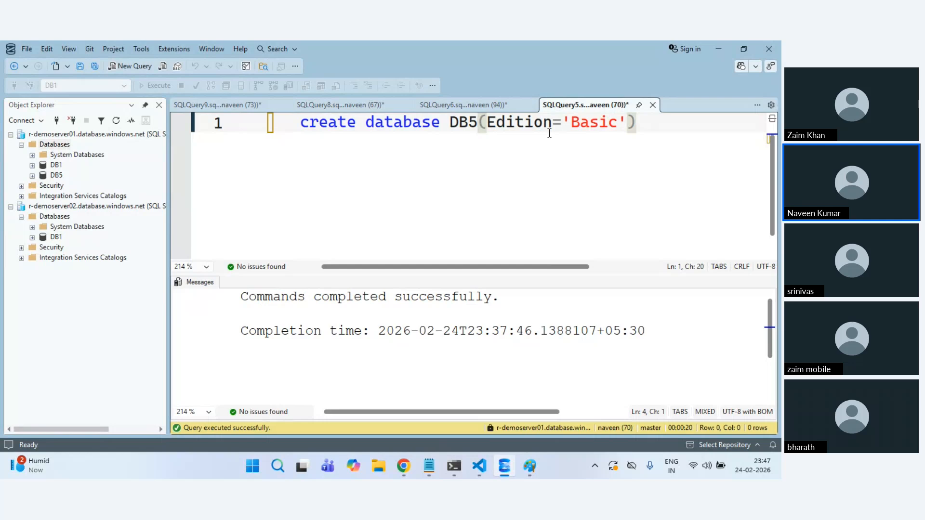
click(420, 107)
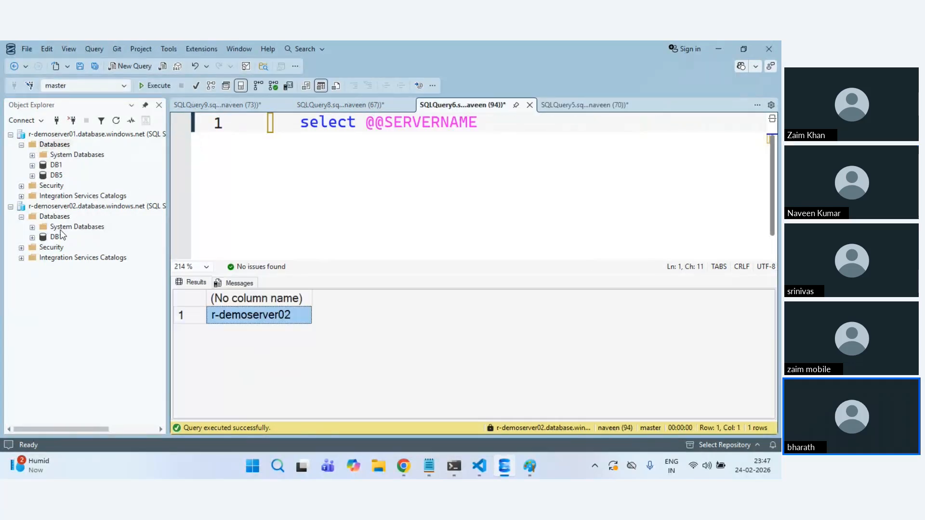
click(57, 165)
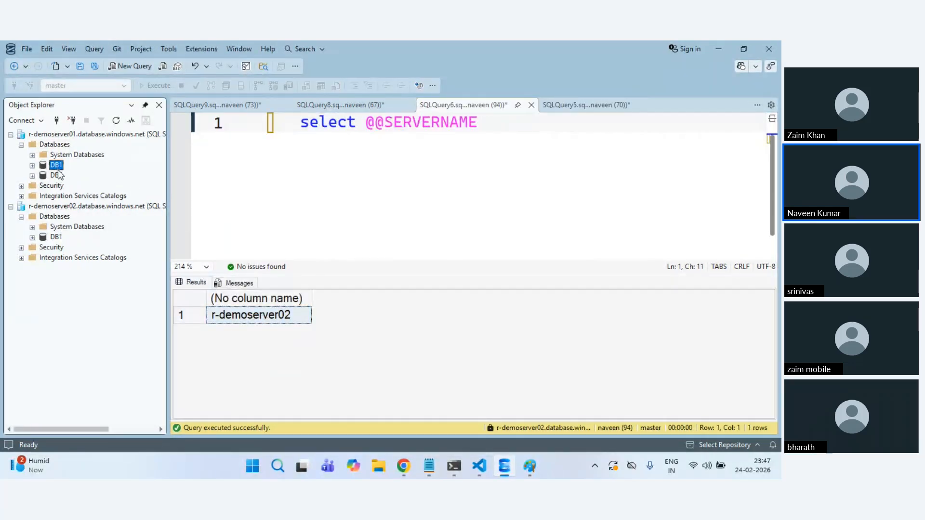
double_click(62, 135)
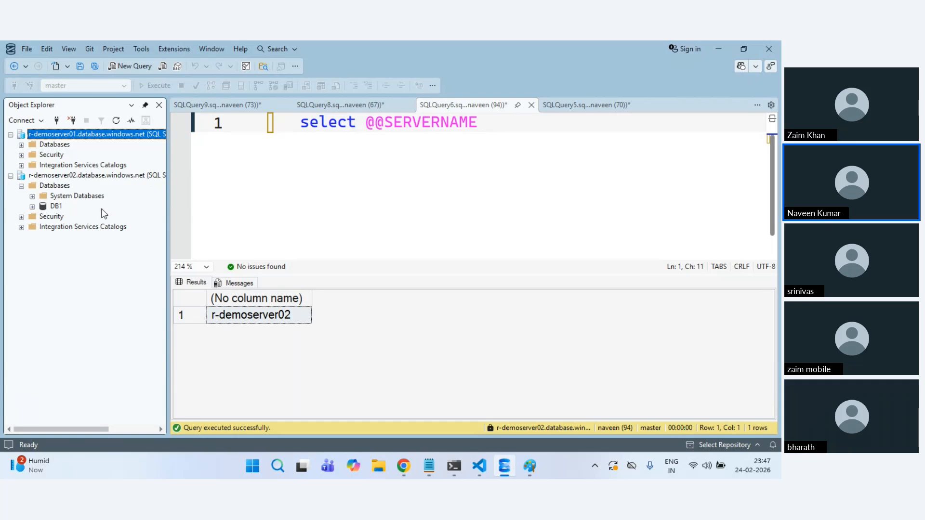
click(22, 145)
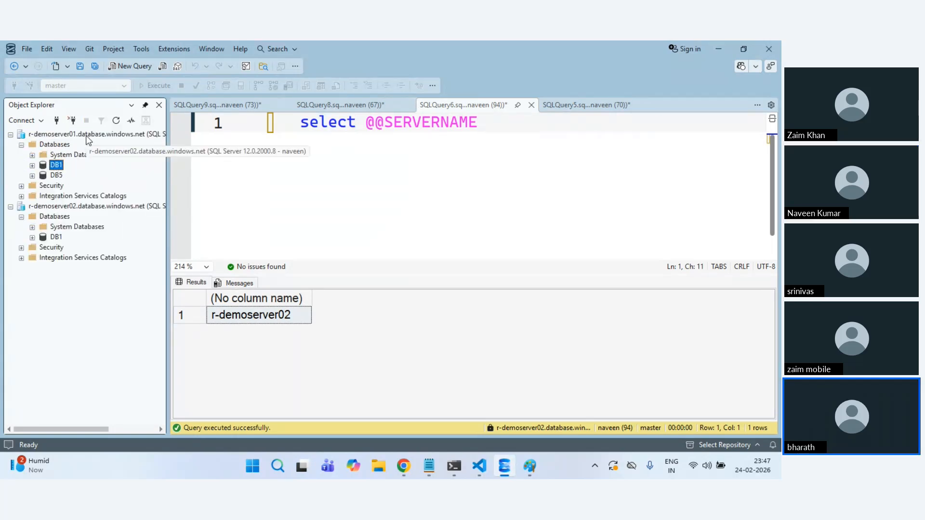
Step: Open a new query on DB1 of r-demoserver01 and recheck the replica types in the Azure portal's database list
click(56, 165)
click(140, 66)
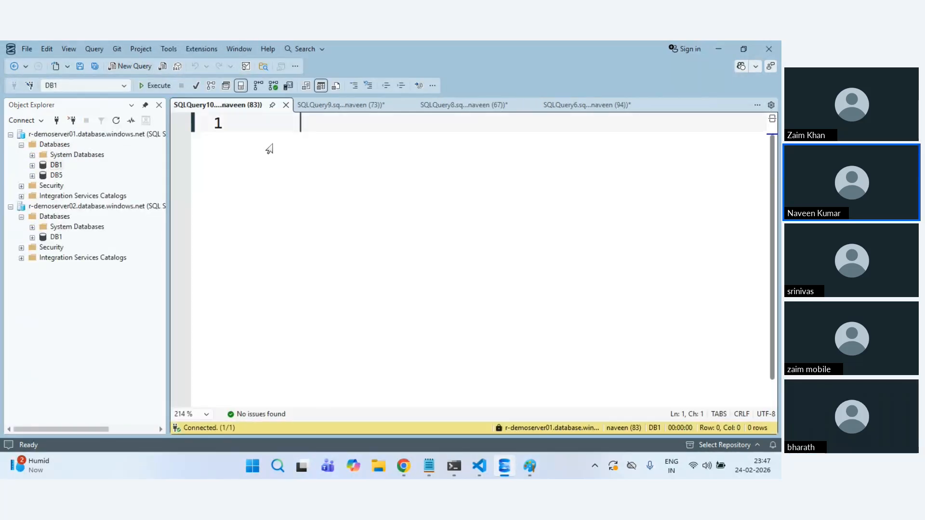
key(alt+Tab)
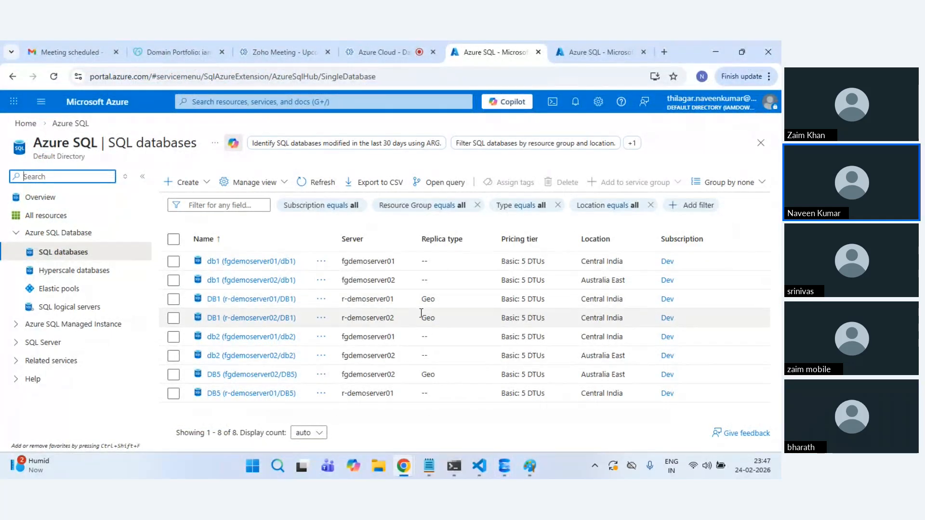
key(alt+Tab)
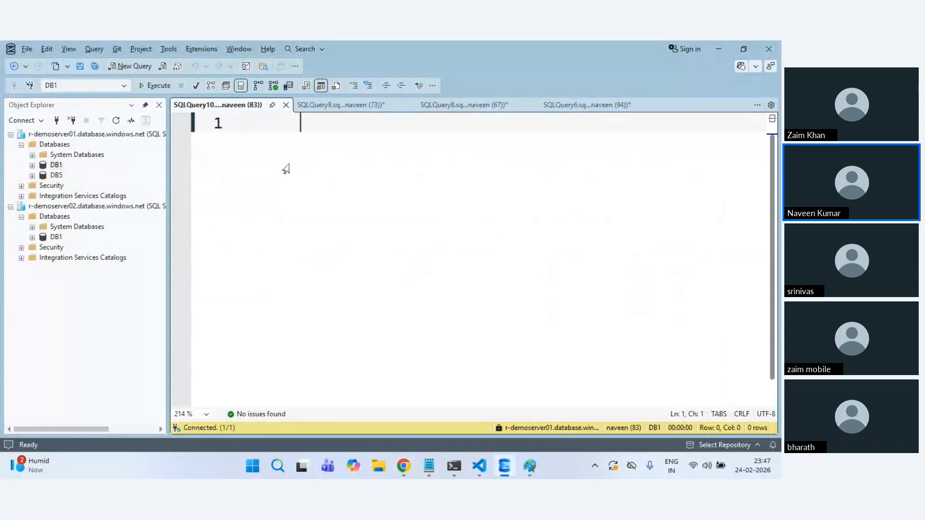
Step: Write and run select * from sys.dm_geo_replication_link_status against DB1 on r-demoserver01
text(se)
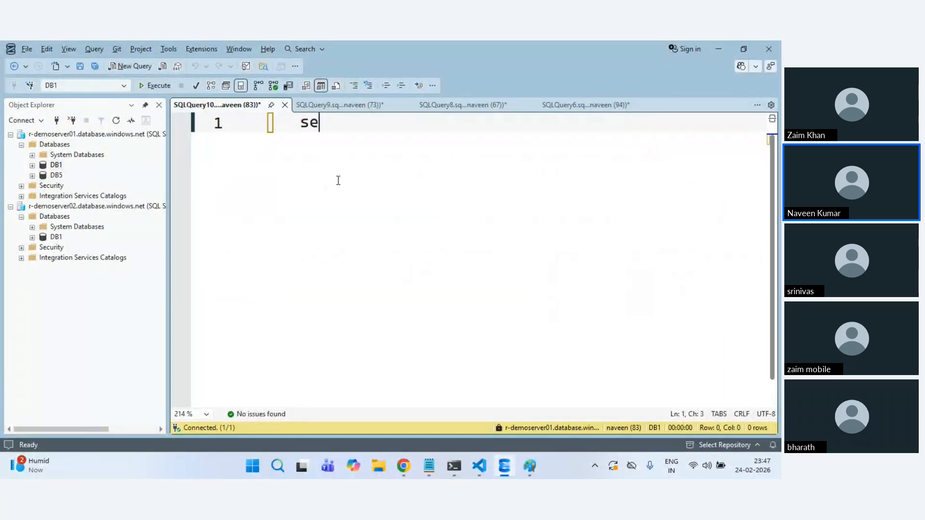
text(elct * froma)
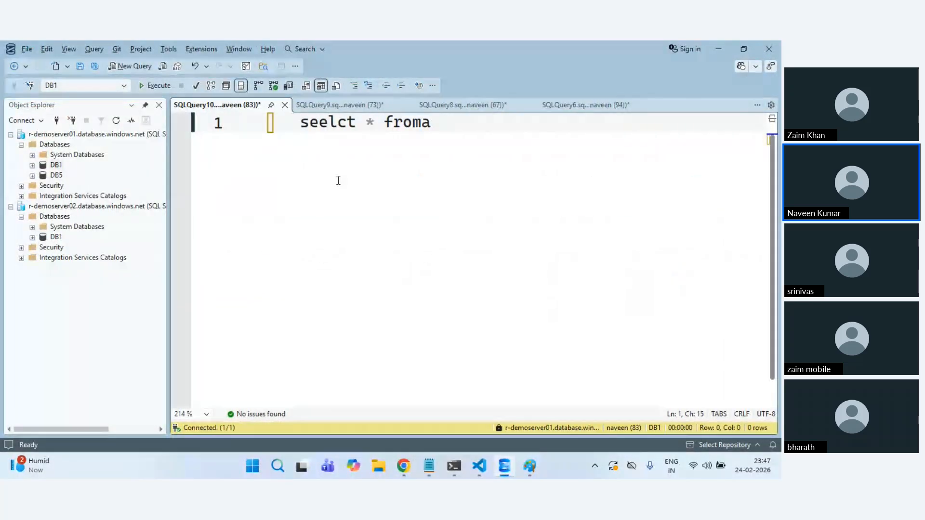
key(BackSpace)
key(BackSpace)
key(BackSpace)
key(BackSpace)
key(BackSpace)
key(BackSpace)
key(BackSpace)
key(BackSpace)
key(BackSpace)
key(BackSpace)
key(BackSpace)
key(BackSpace)
key(BackSpace)
text(elect * )
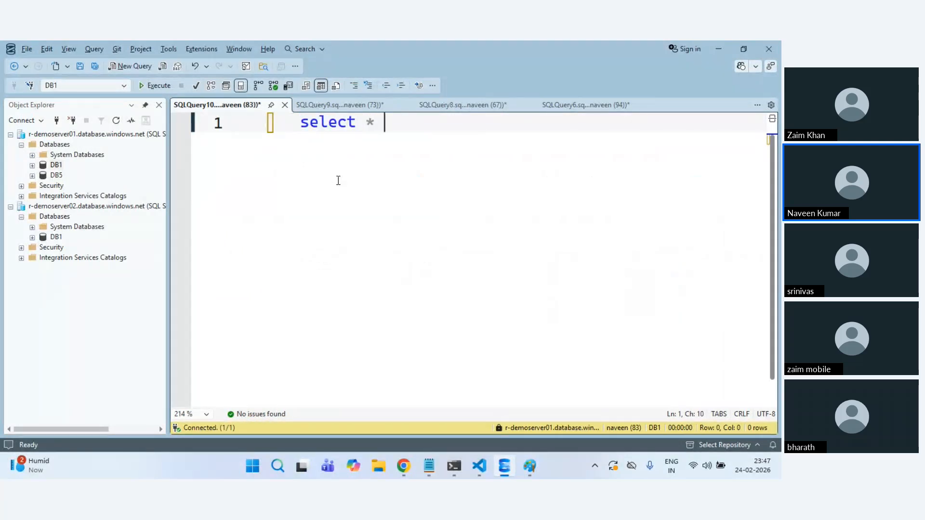
text(from sys.)
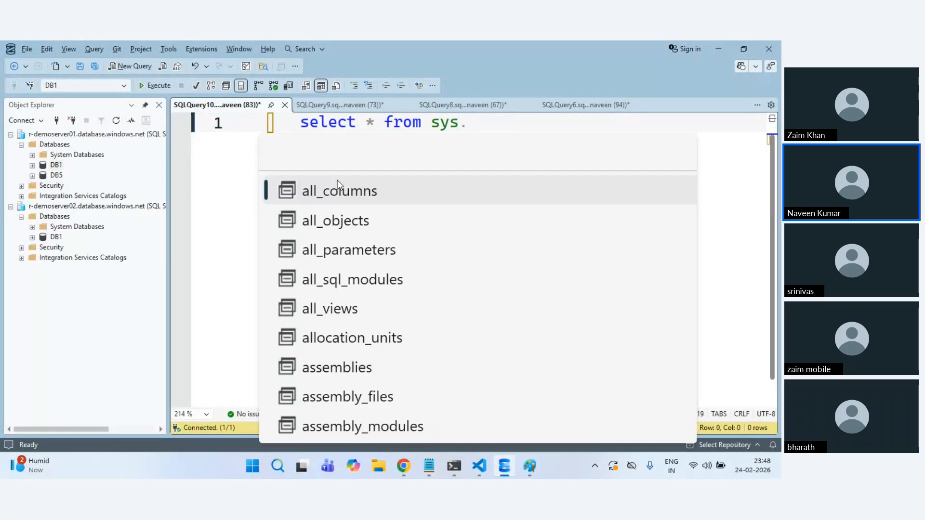
text(dm_geo)
key(Tab)
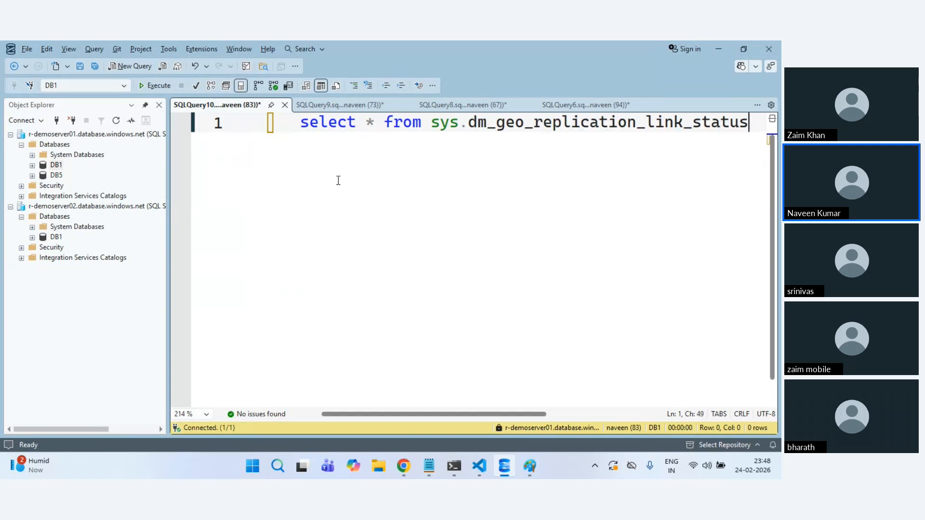
key(F5)
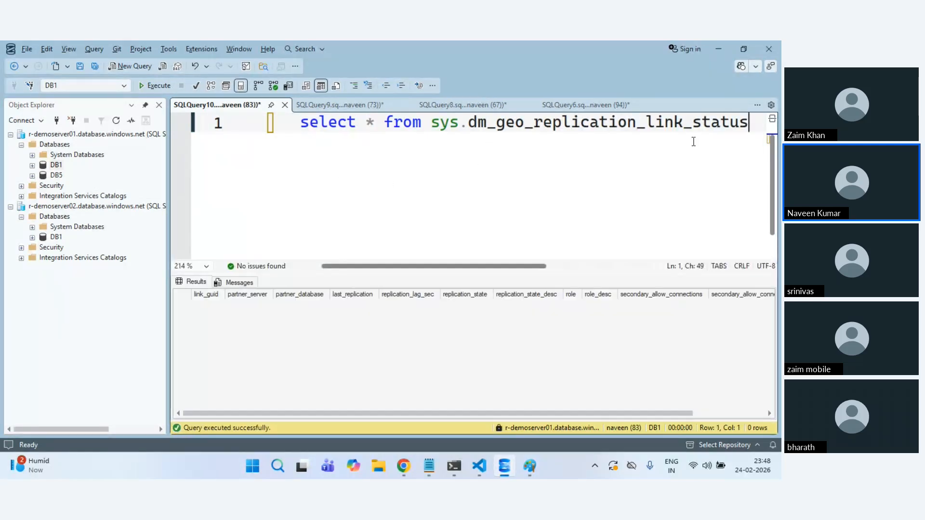
Step: Try to rewrite the query to select from a different system view whose name starts with geo_
key(ctrl+a)
click(763, 137)
drag(468, 123, 764, 122)
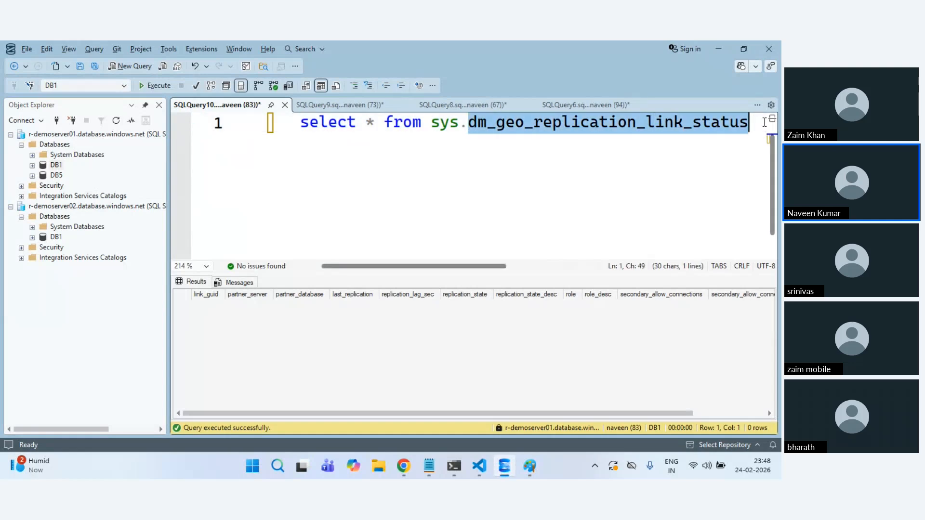
text(geo)
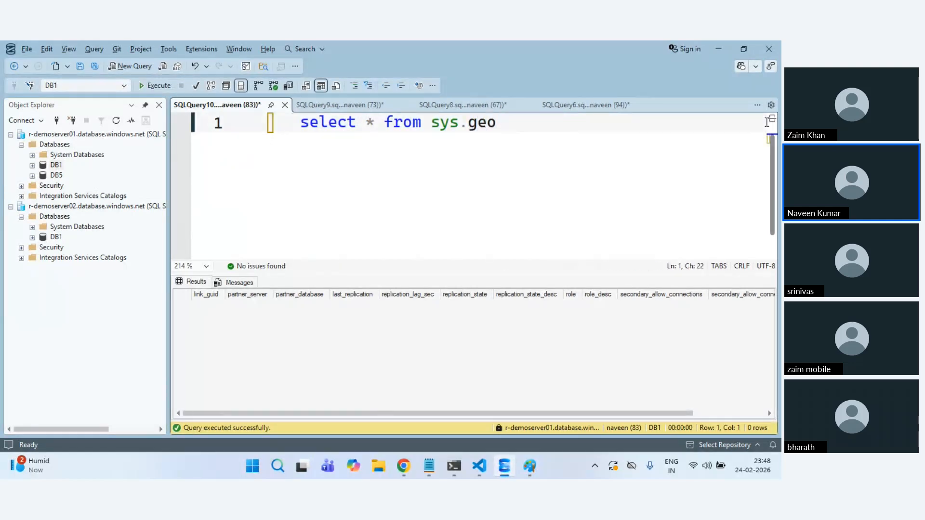
key(BackSpace)
key(BackSpace)
key(BackSpace)
key(BackSpace)
key(BackSpace)
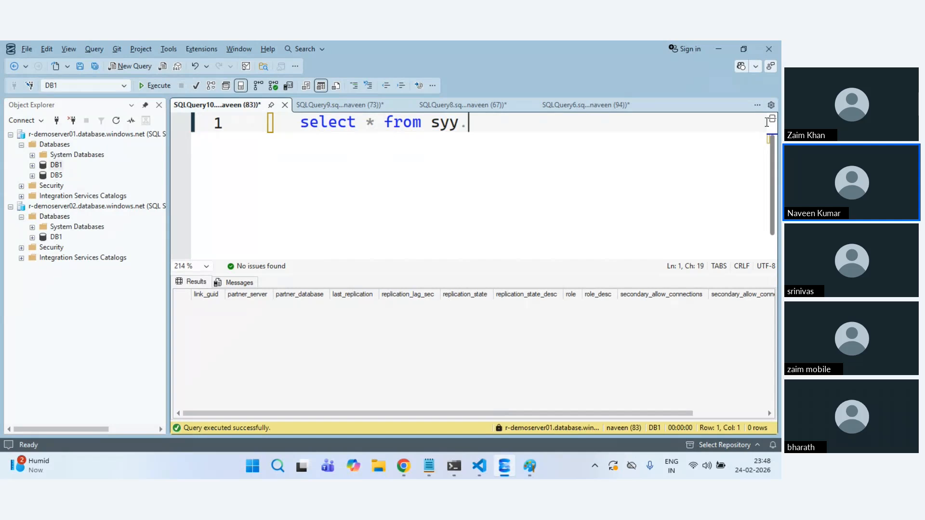
text(g)
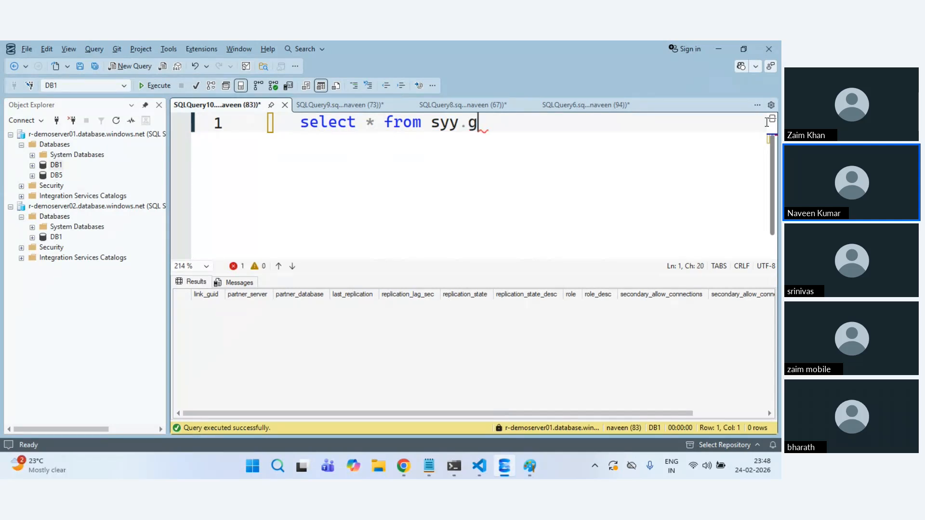
text(eo_)
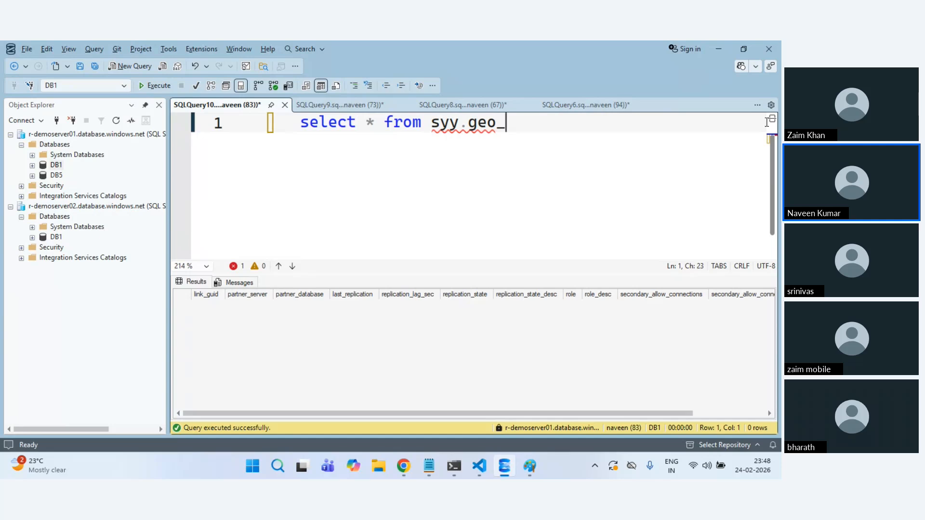
key(ctrl+a)
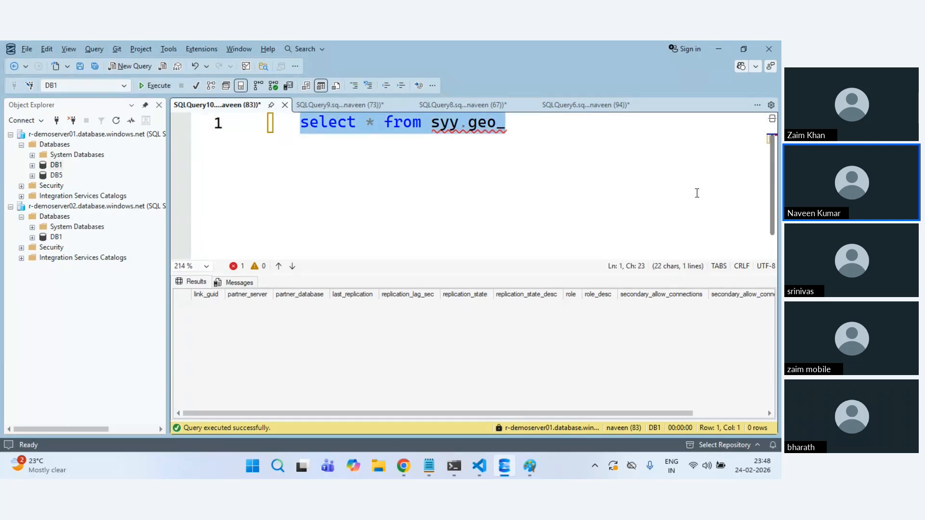
Step: Start a new server connection and copy the full server name of fgdemoserver02 from the Azure portal's SQL logical servers
click(56, 120)
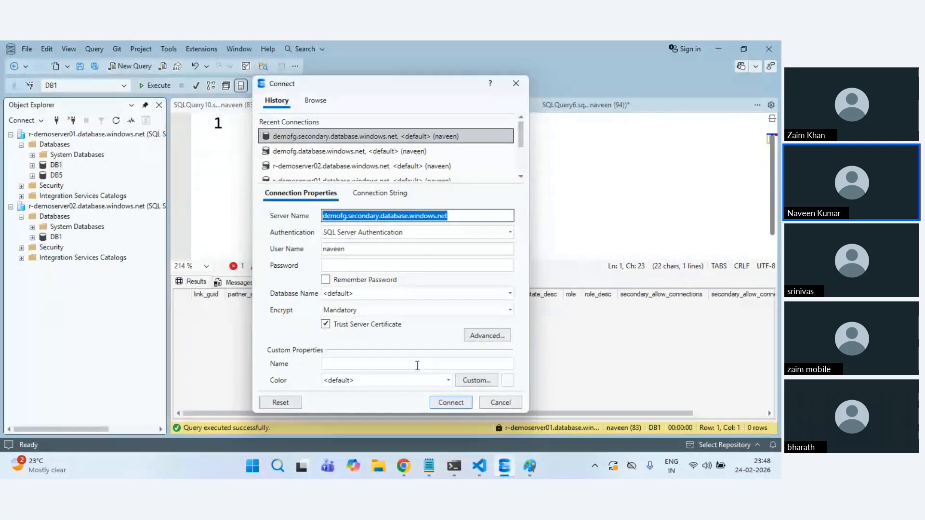
mouse_move(404, 466)
click(353, 410)
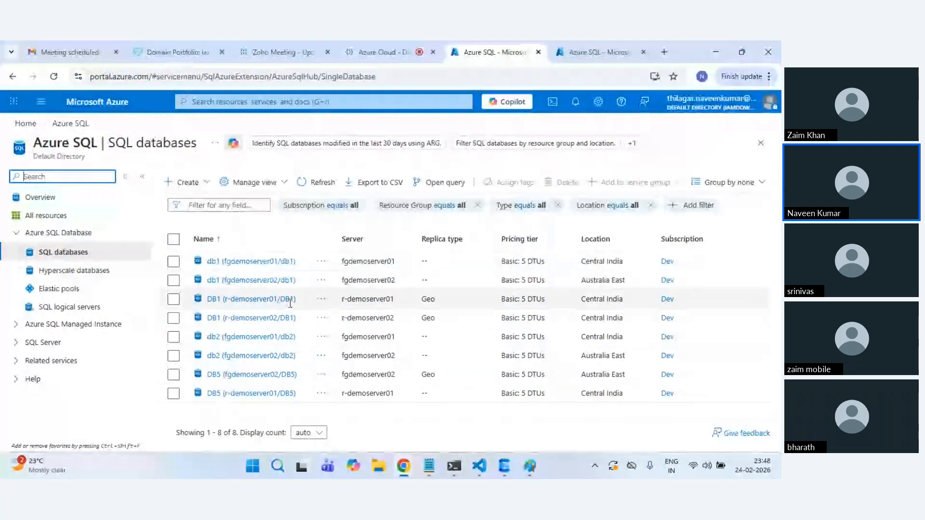
click(64, 306)
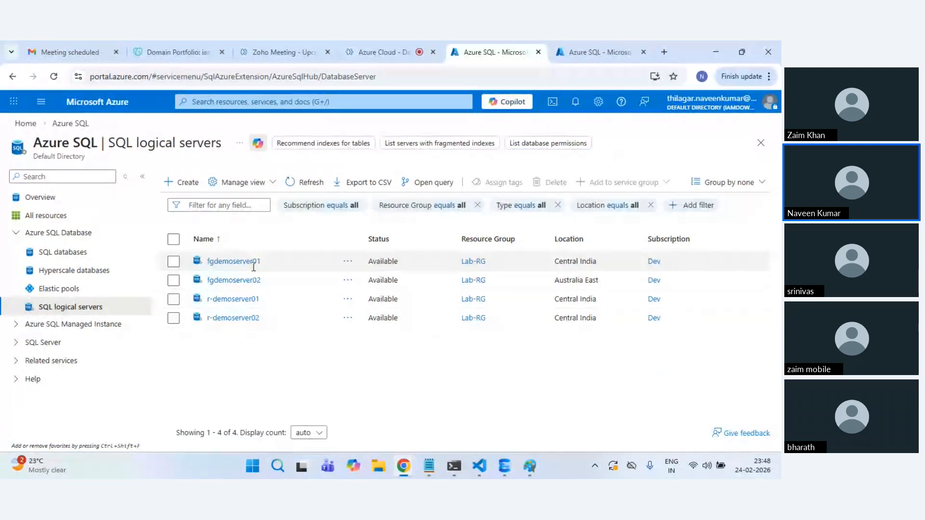
drag(266, 278, 207, 280)
click(213, 281)
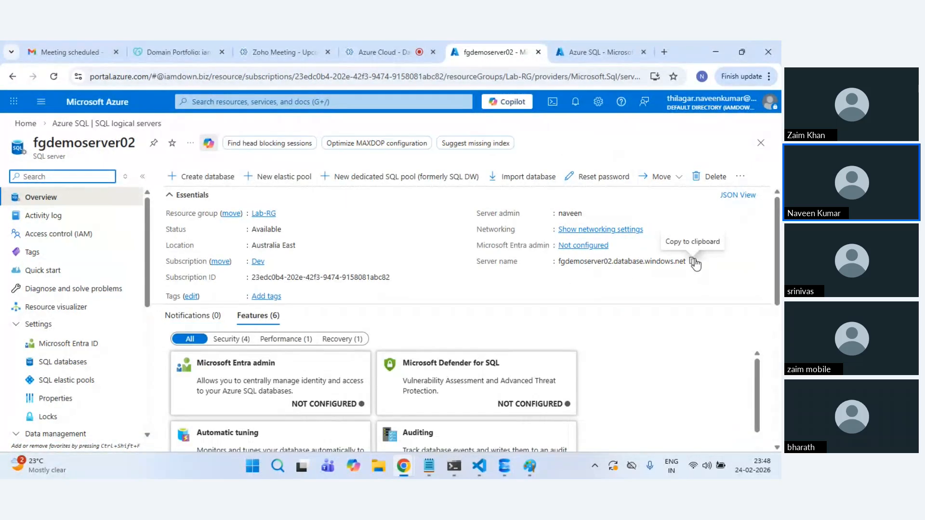
click(693, 261)
Step: Return to SQL Server Management Studio and connect to fgdemoserver02.database.windows.net, entering the account password
key(alt+Tab)
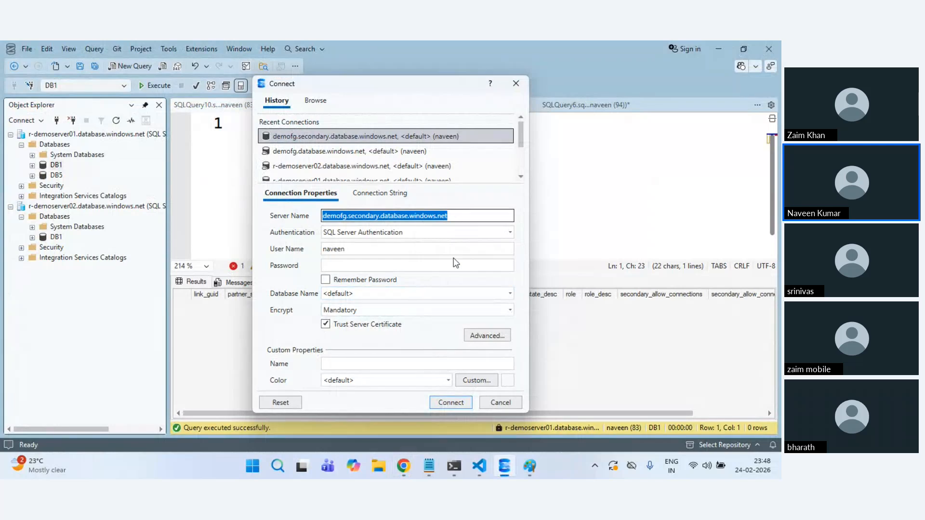
key(ctrl+v)
click(327, 263)
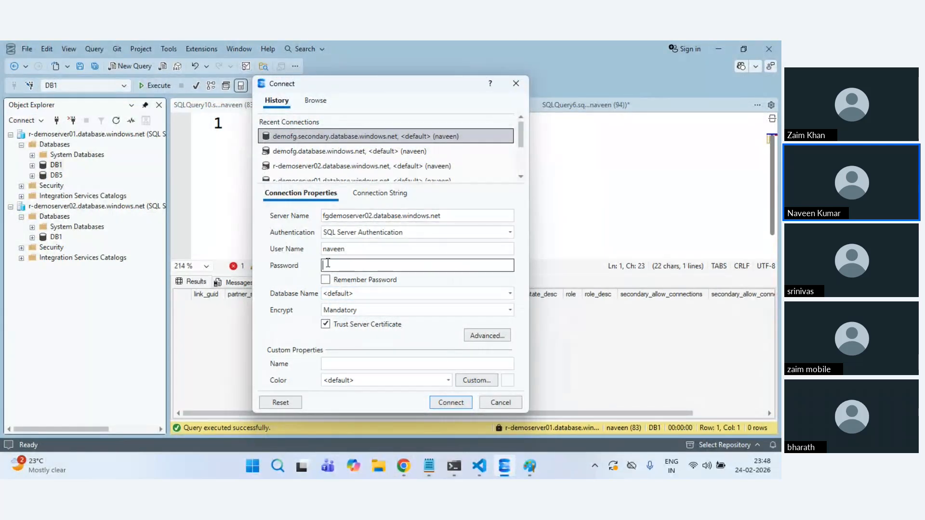
text(••••••••••)
key(Return)
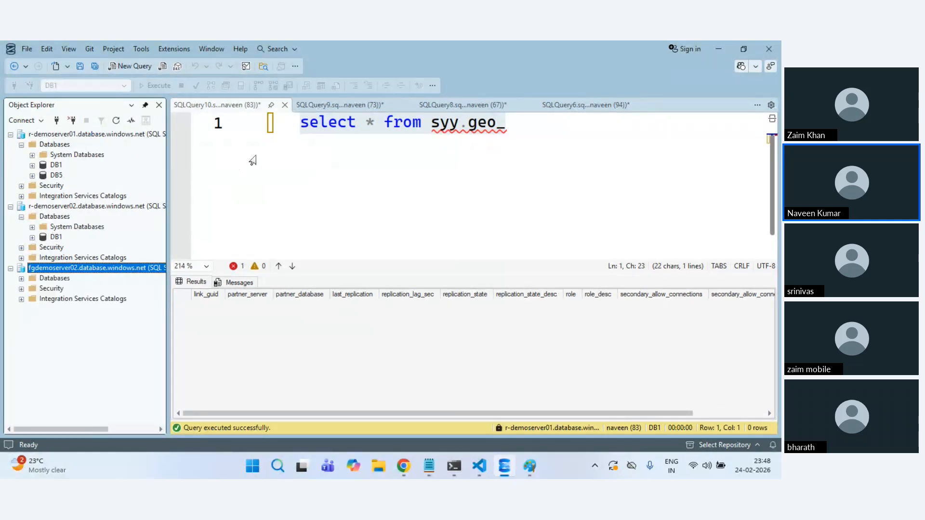
Step: List the databases of fgdemoserver02 and open a new query on its DB5 database
click(21, 278)
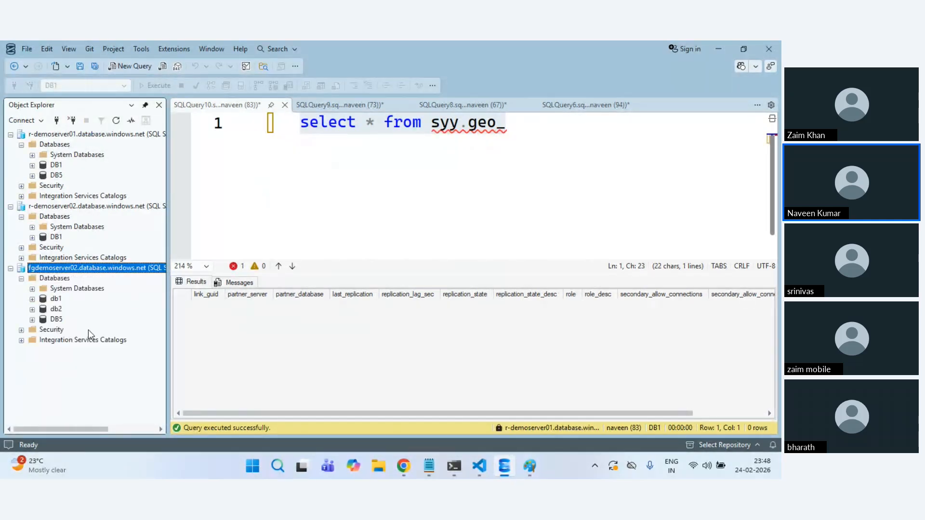
click(56, 320)
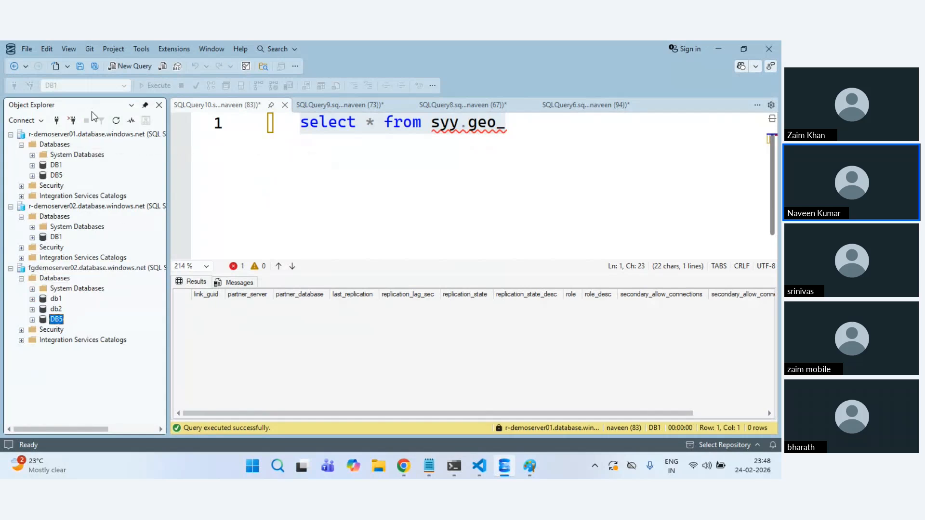
click(140, 66)
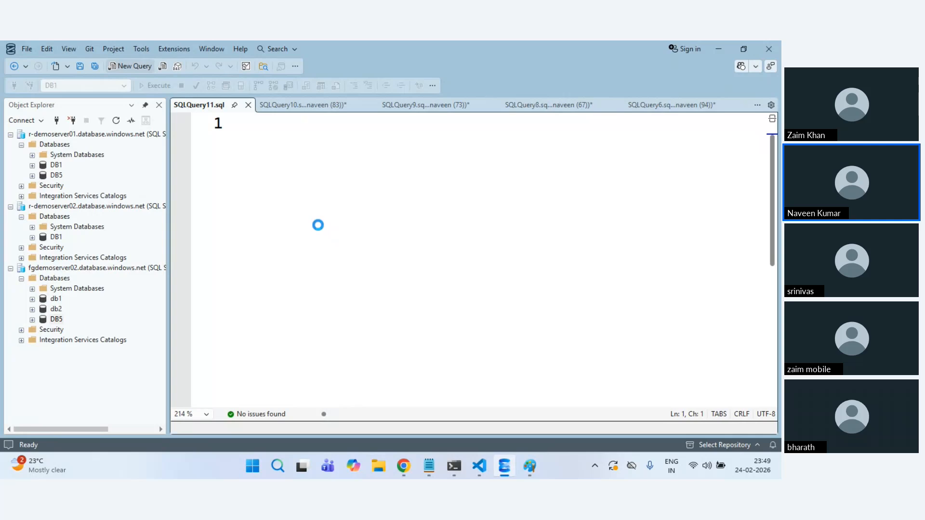
Step: Write select * from sys.geo_replication_links and try to run it against DB5
text(select * f)
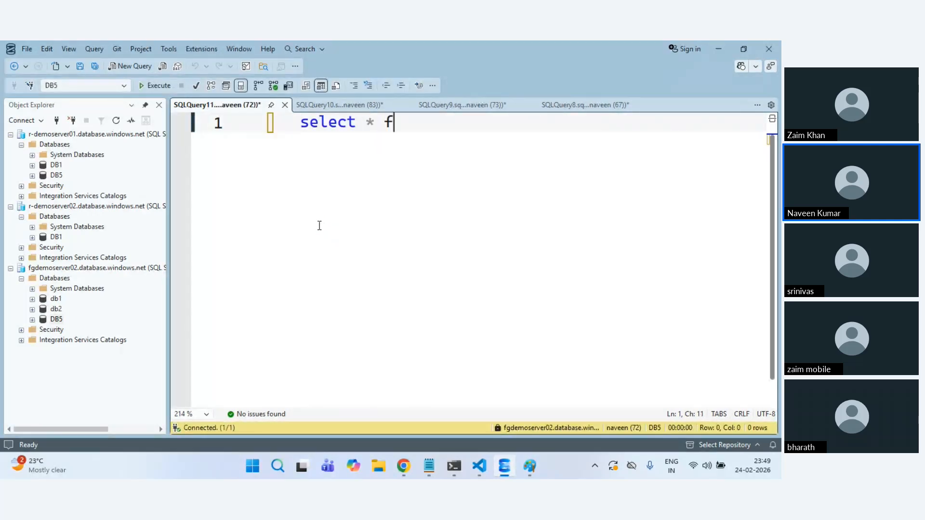
text(rom sys.)
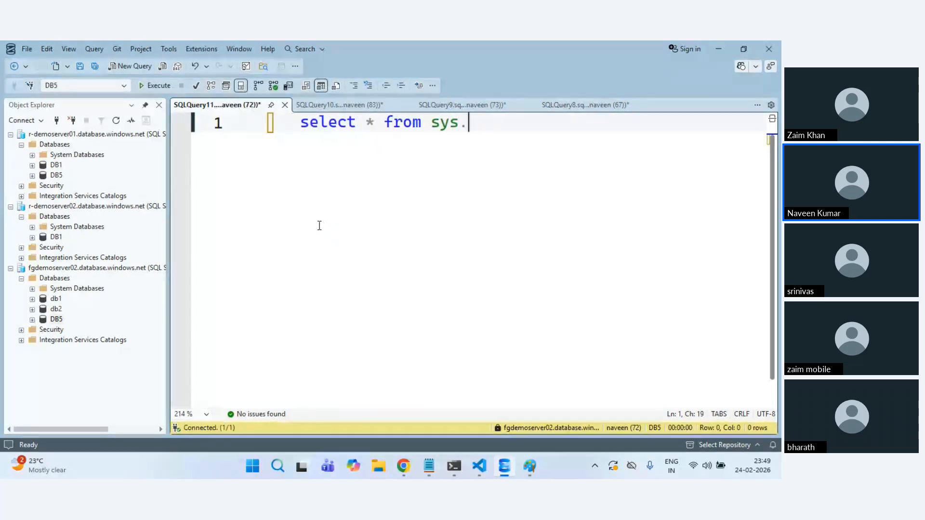
text(geo_r)
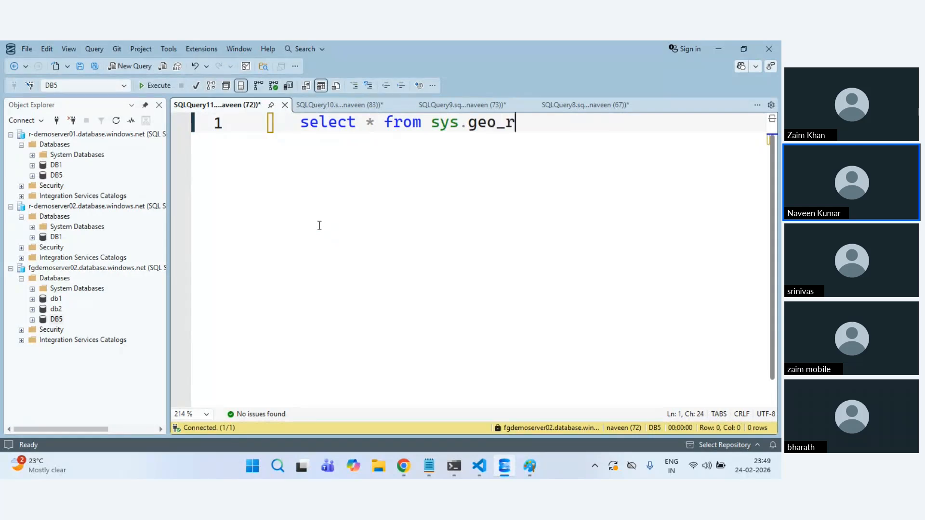
text(eplication)
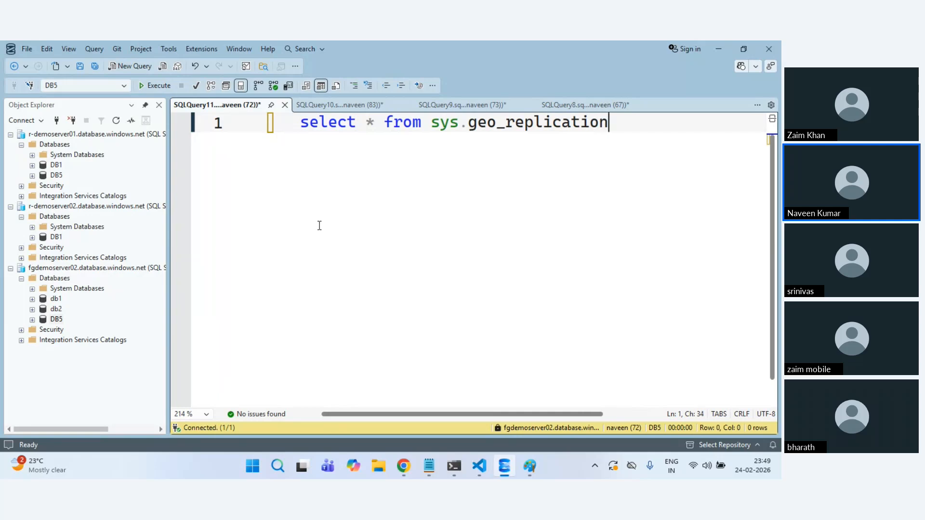
text(_link)
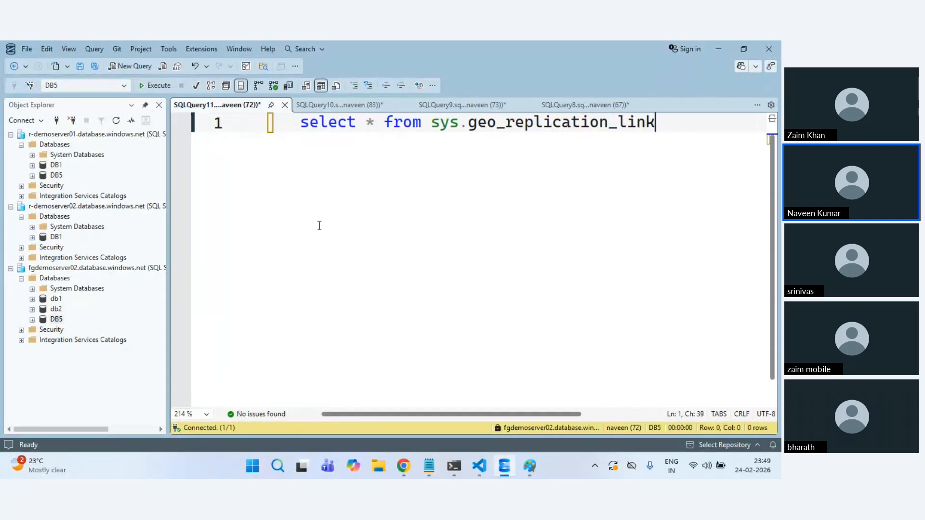
text(s)
key(F5)
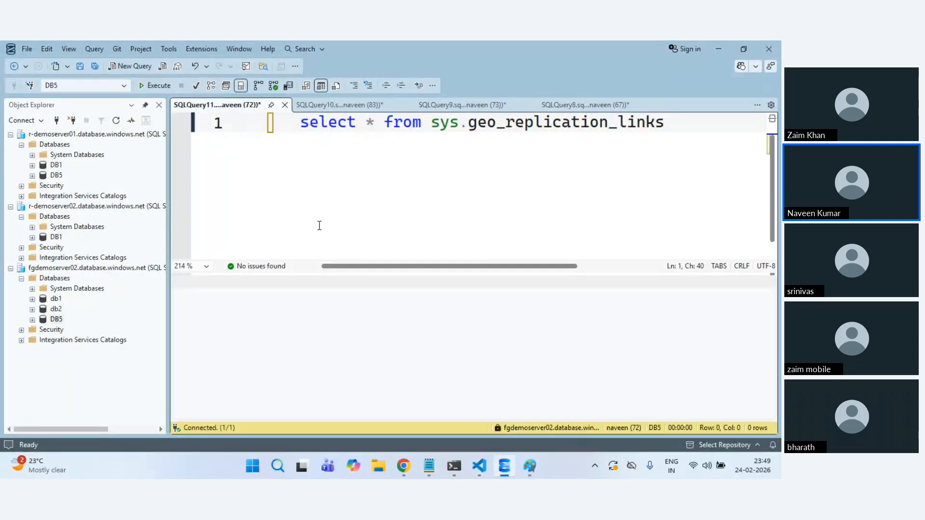
Step: Set the query's database to master and run the whole sys.geo_replication_links query
key(ctrl+a)
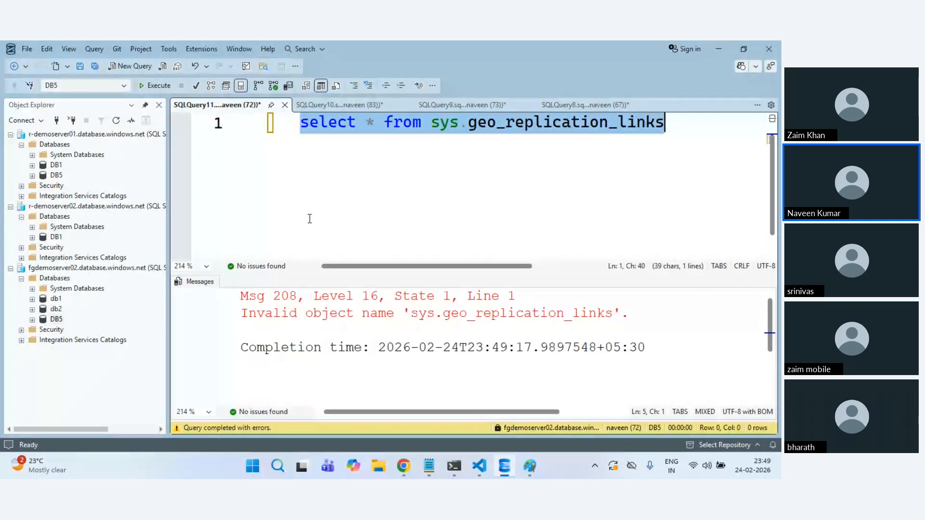
click(123, 85)
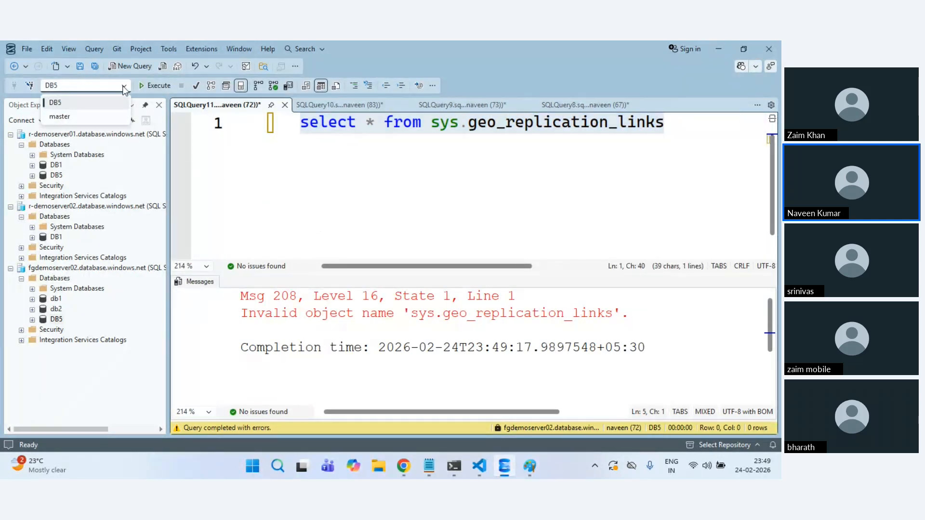
click(100, 113)
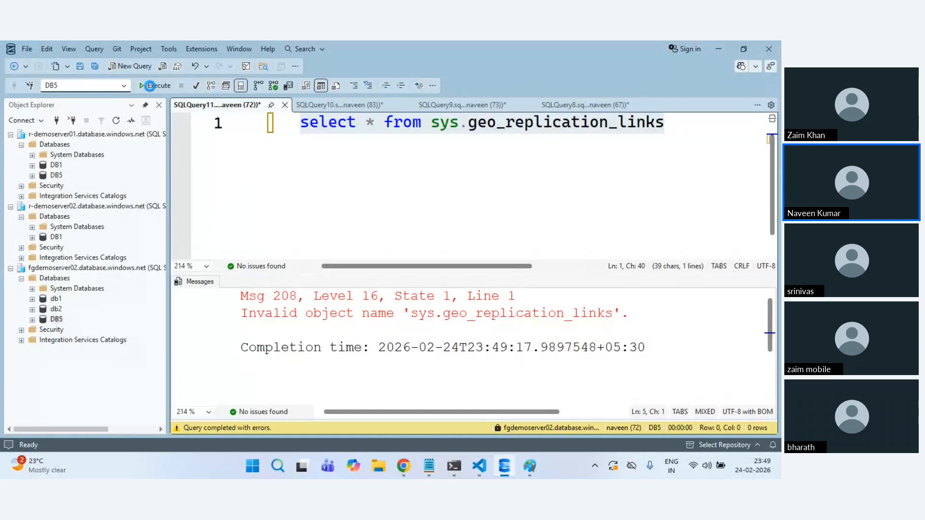
click(150, 86)
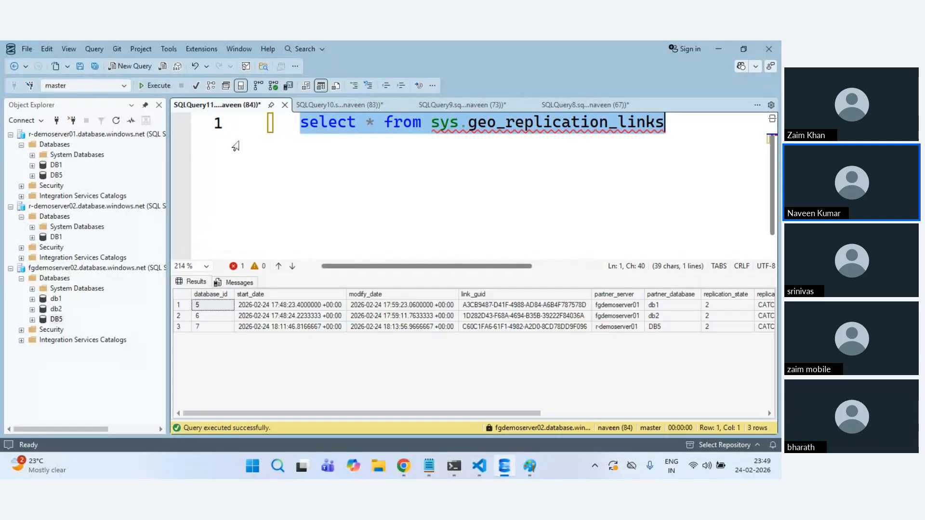
Step: Examine the DB5 row of the replication links result across all its columns, including partner server, replication state and role
click(476, 326)
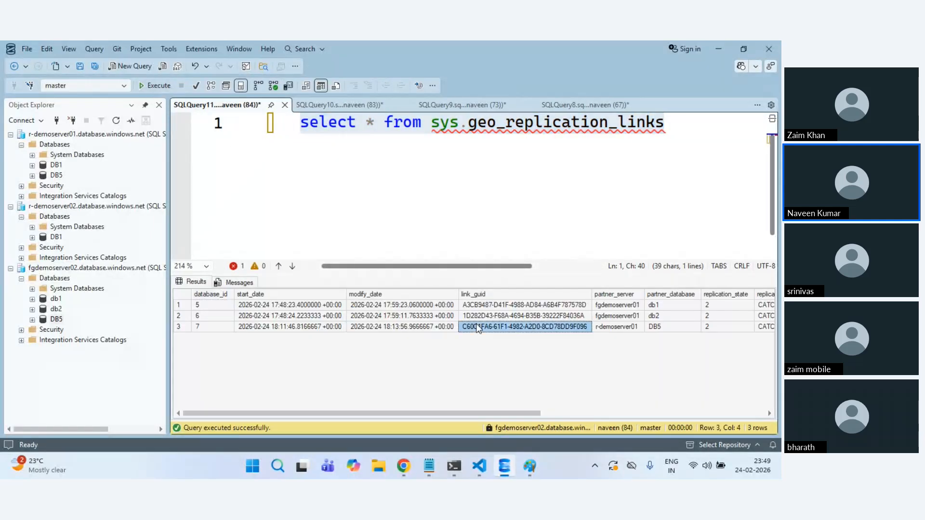
key(Right)
key(Right)
key(Right)
key(Right)
key(Right)
key(Right)
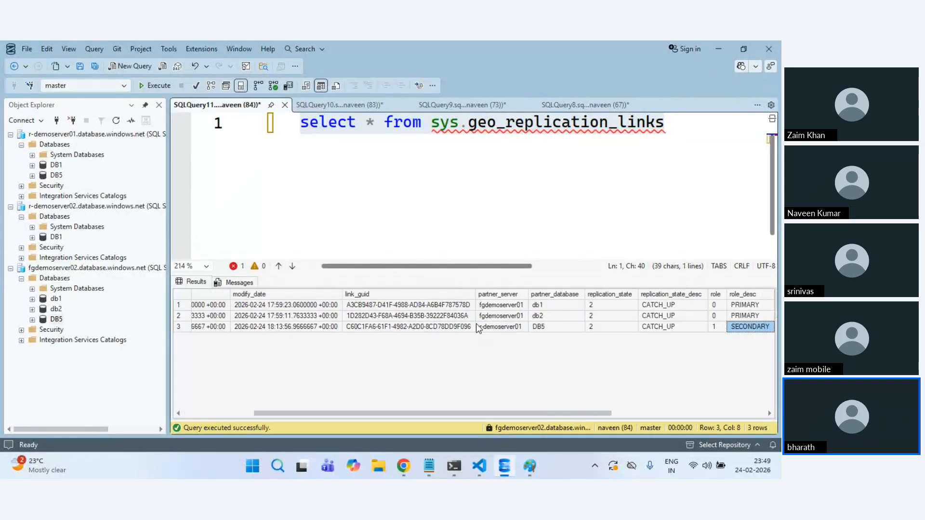
key(Right)
key(Right)
key(Right)
key(Right)
key(Right)
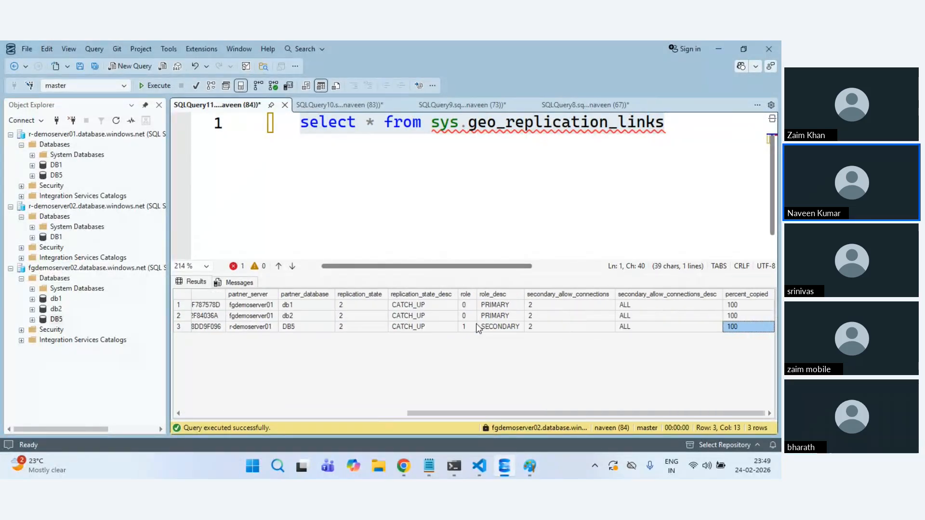
key(Left)
key(Left)
key(Left)
key(Left)
key(Left)
key(Left)
key(Left)
key(Left)
key(Left)
key(Left)
key(Left)
key(Left)
key(Left)
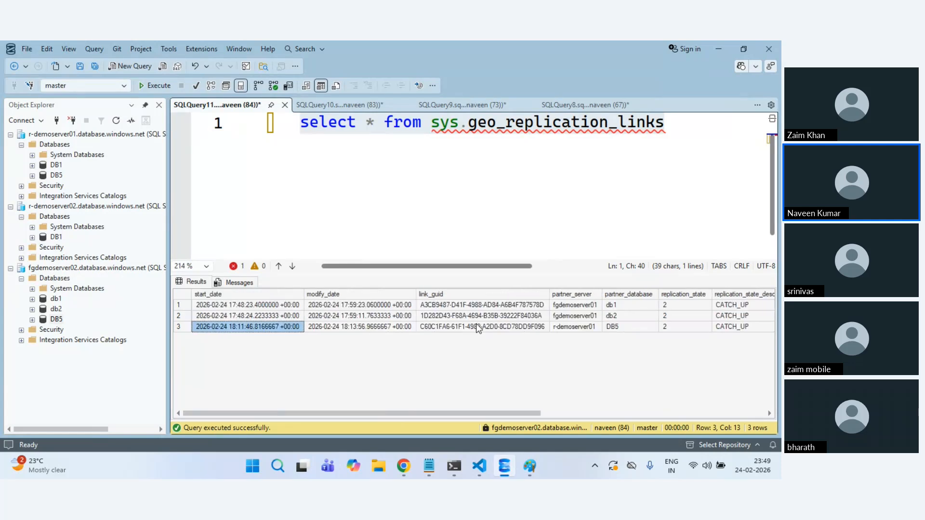
Step: Set the query's database back to DB5, then add and run select * from sys.dm_geo_replication_link_status as a separate statement
click(675, 137)
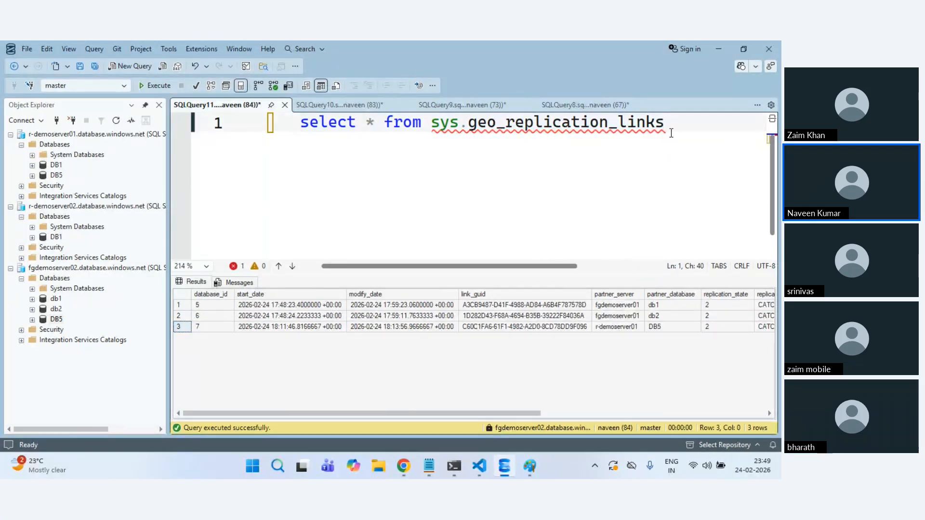
click(120, 85)
click(67, 129)
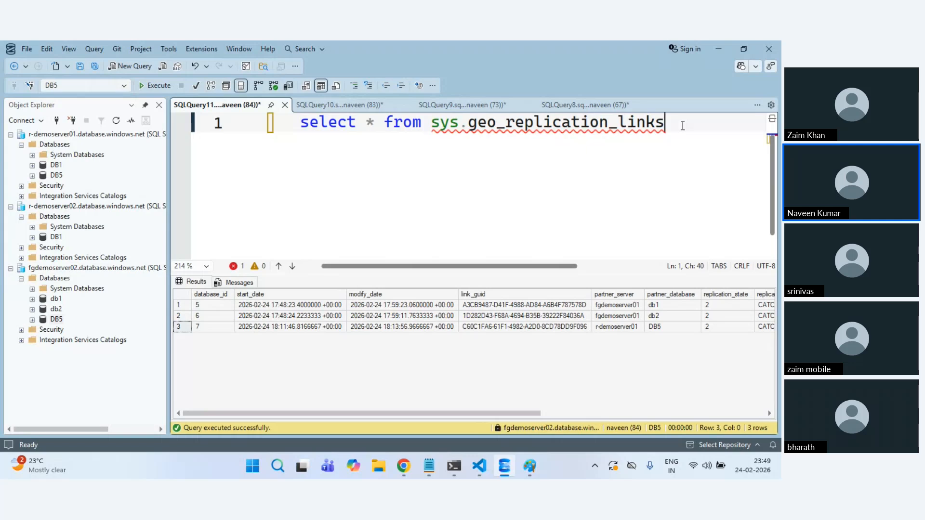
key(Return)
key(Return)
text(select * )
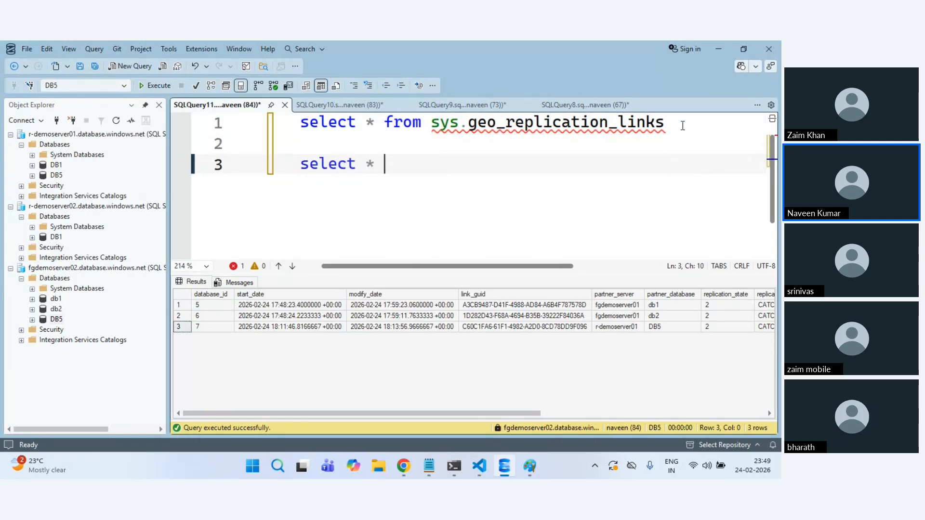
text(from sys.dm_)
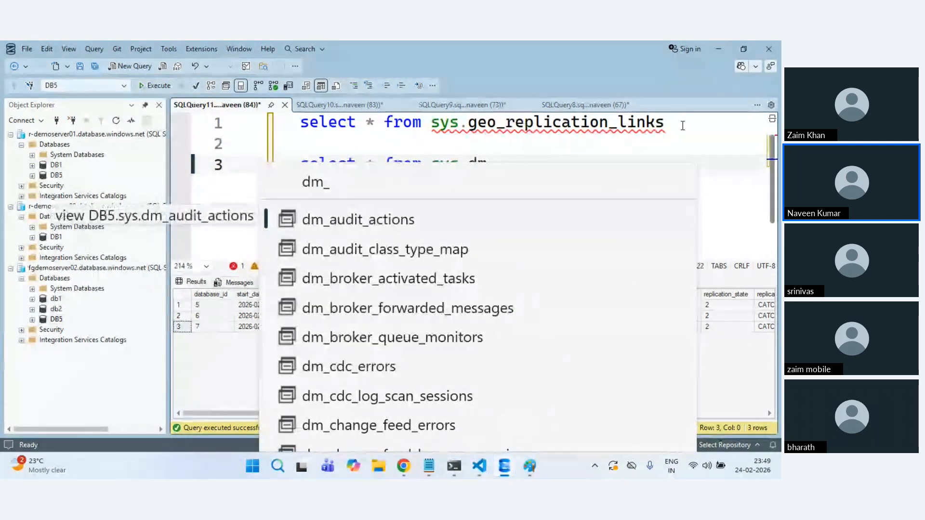
text(g)
key(Tab)
key(shift+Up)
key(F5)
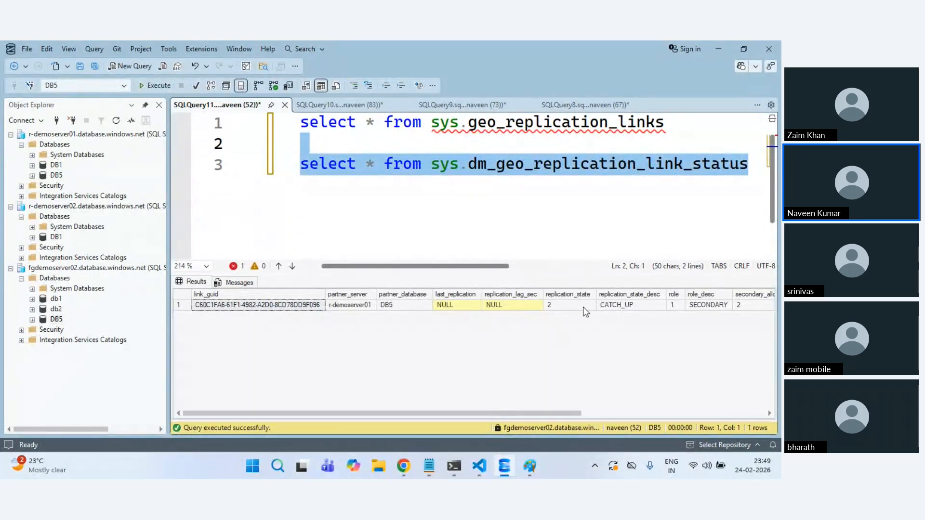
Step: Examine the link status row of DB5 from the replication state through the role to the last commit
click(586, 306)
key(Right)
key(Right)
key(Right)
key(Right)
key(Right)
key(Right)
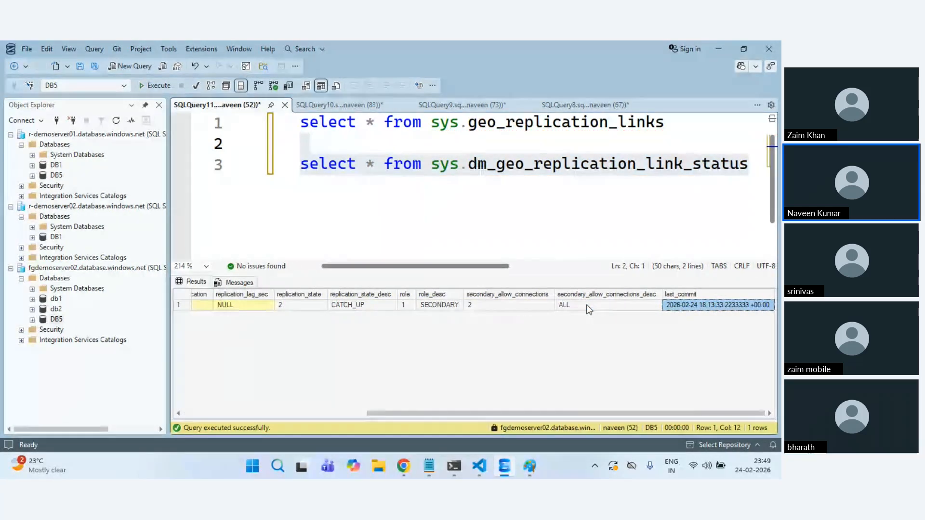
key(Left)
key(Left)
key(Left)
key(Left)
key(Left)
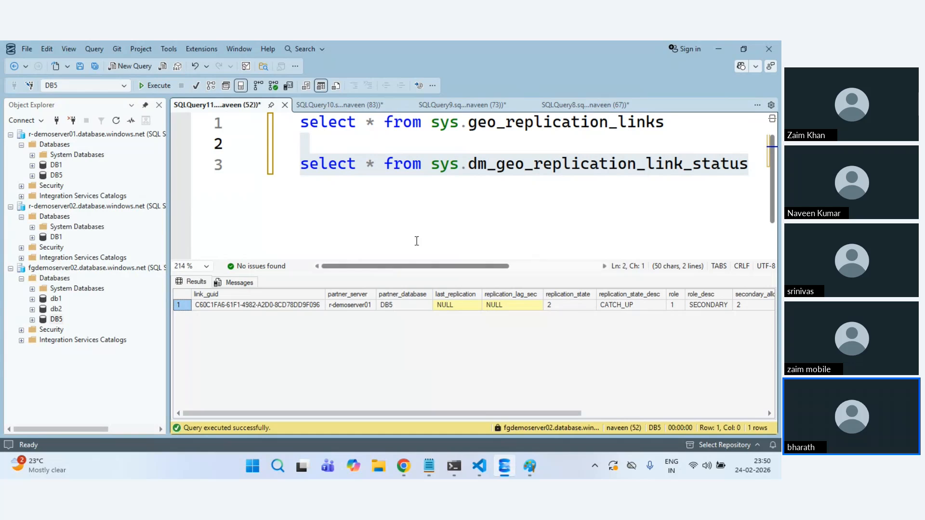
Step: Switch to the Azure portal and show the failover groups of fgdemoserver02
mouse_move(398, 461)
click(353, 420)
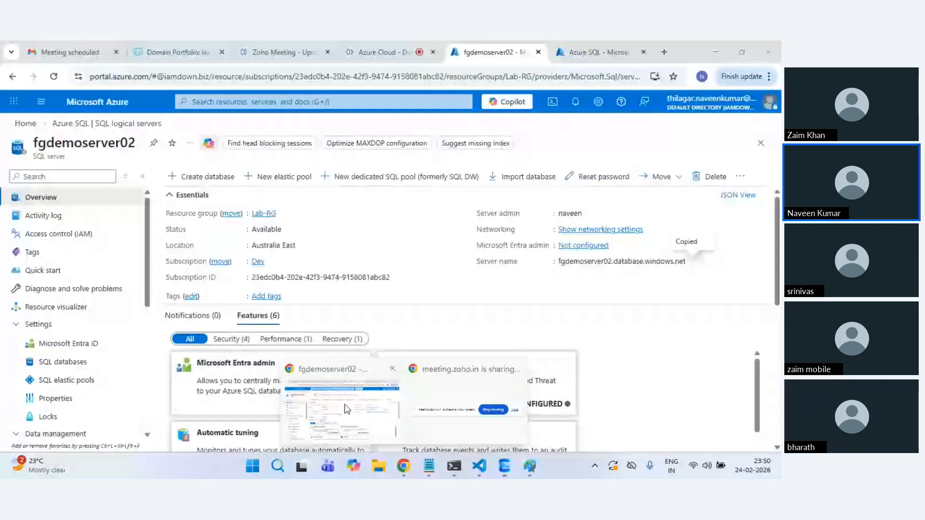
scroll(77, 400, down, 1)
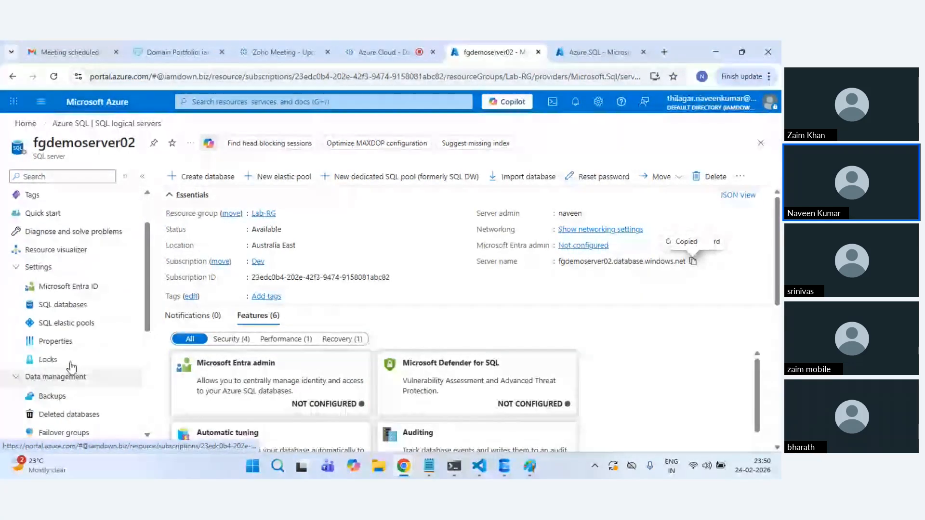
scroll(89, 405, down, 1)
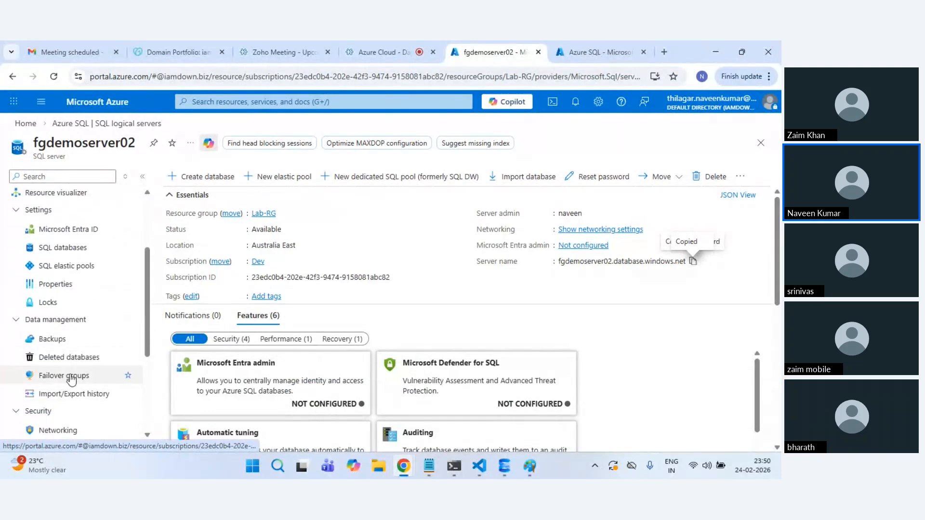
click(72, 378)
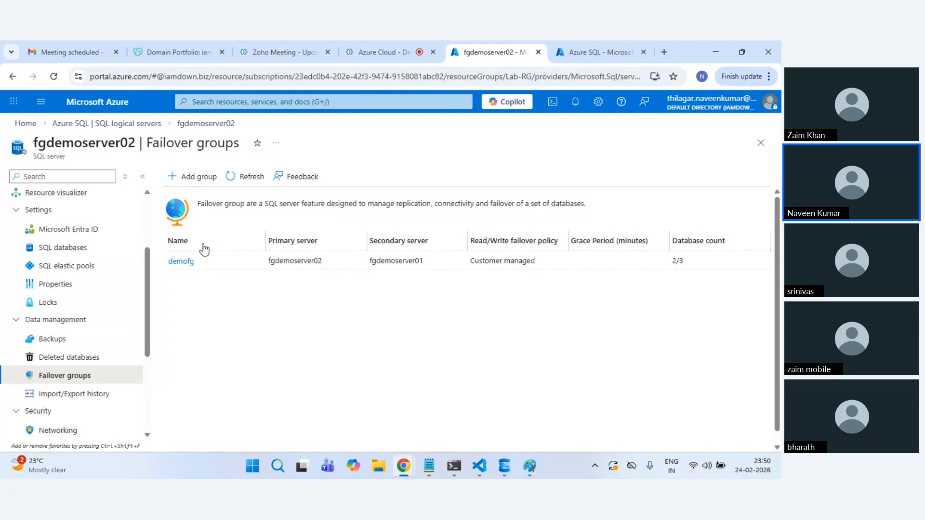
Step: Open DB5 on fgdemoserver02 from the Azure SQL databases list and show its replicas
scroll(68, 270, up, 3)
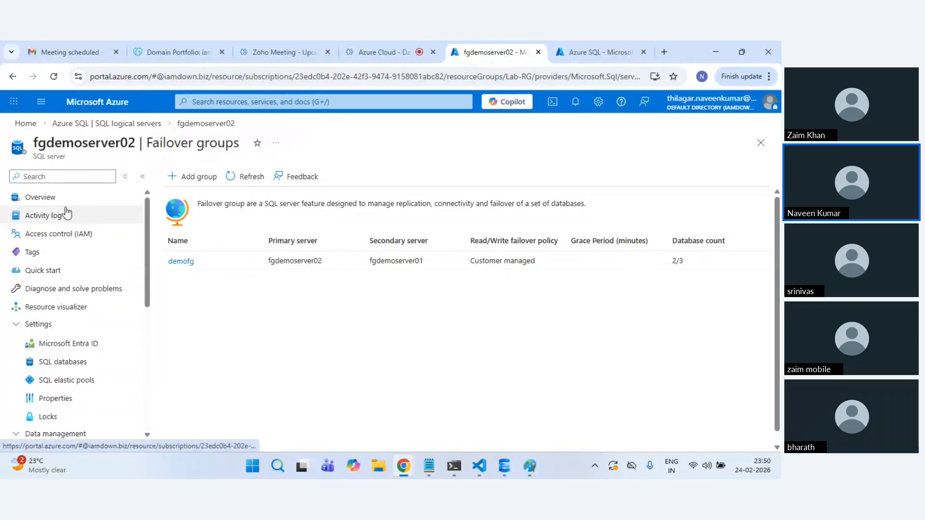
click(123, 124)
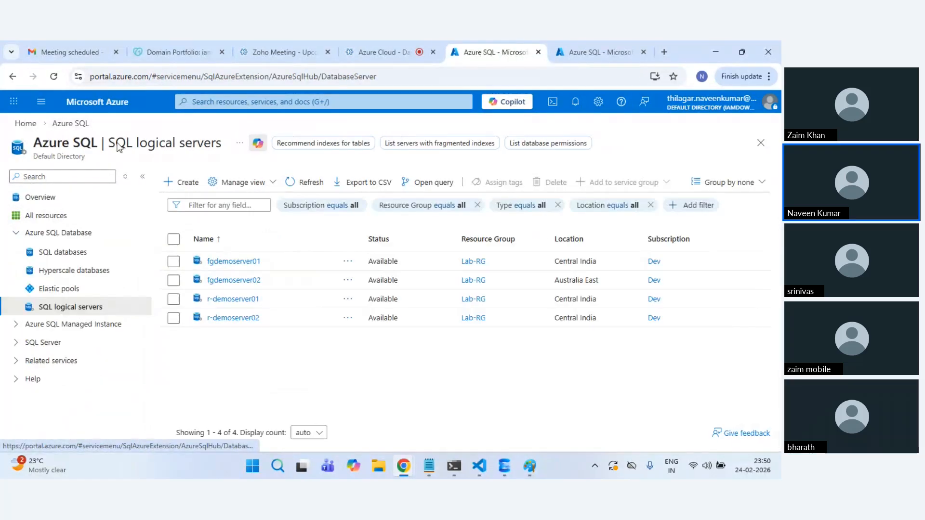
click(74, 255)
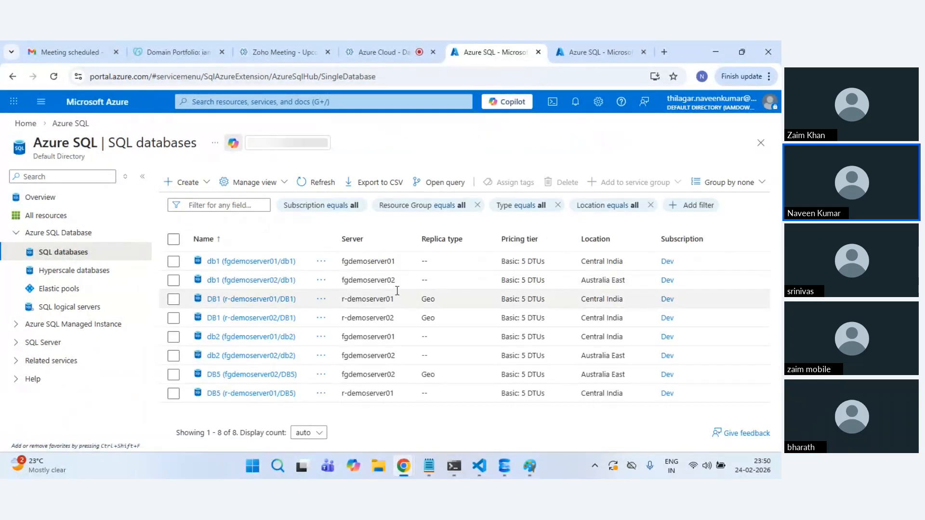
double_click(360, 267)
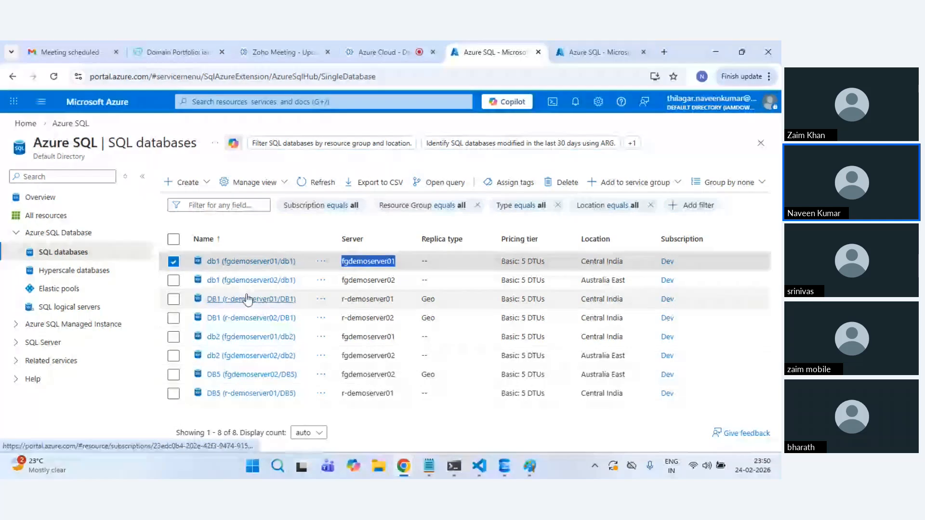
click(246, 375)
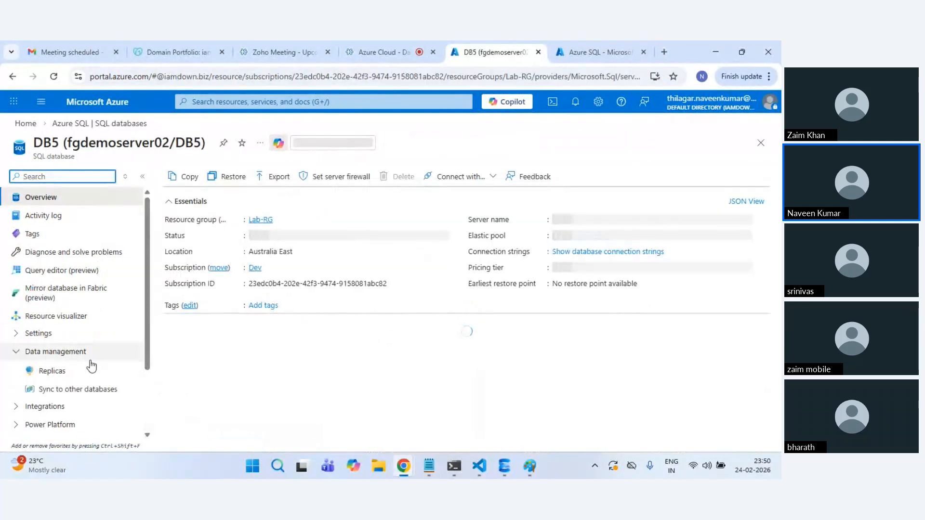
click(99, 377)
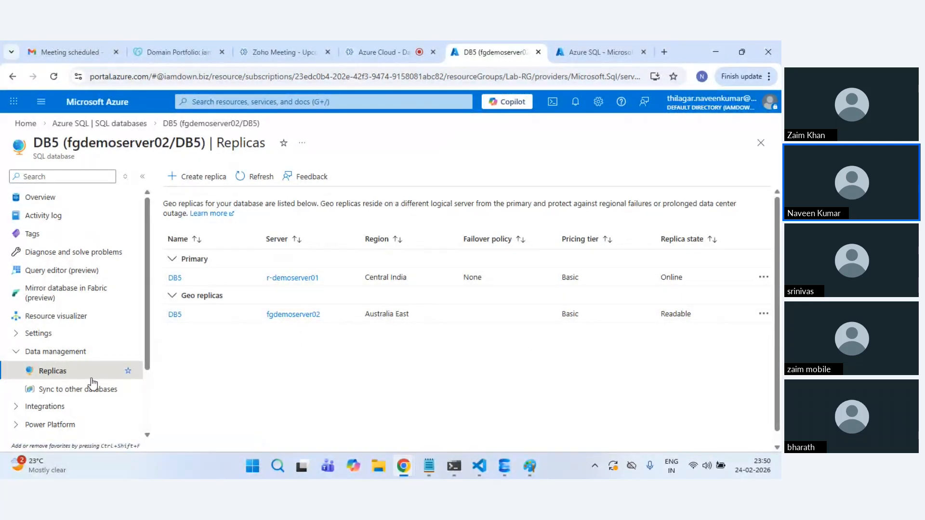
Step: Return to the SQL databases list, open db1 on fgdemoserver01 and show its replicas
click(141, 126)
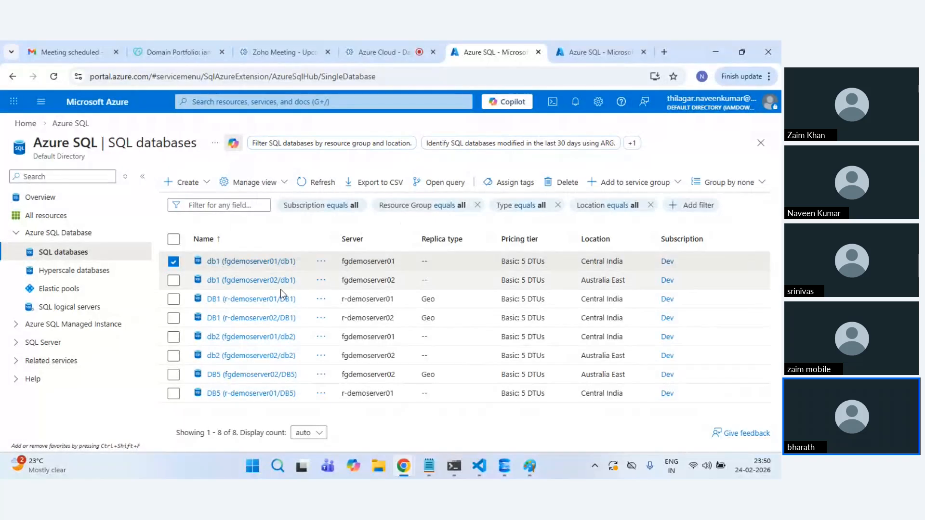
click(253, 261)
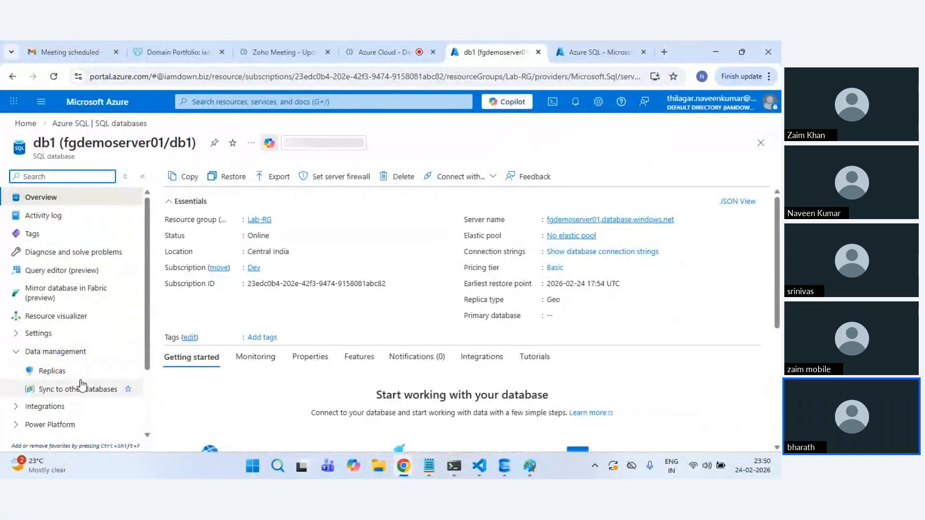
click(55, 373)
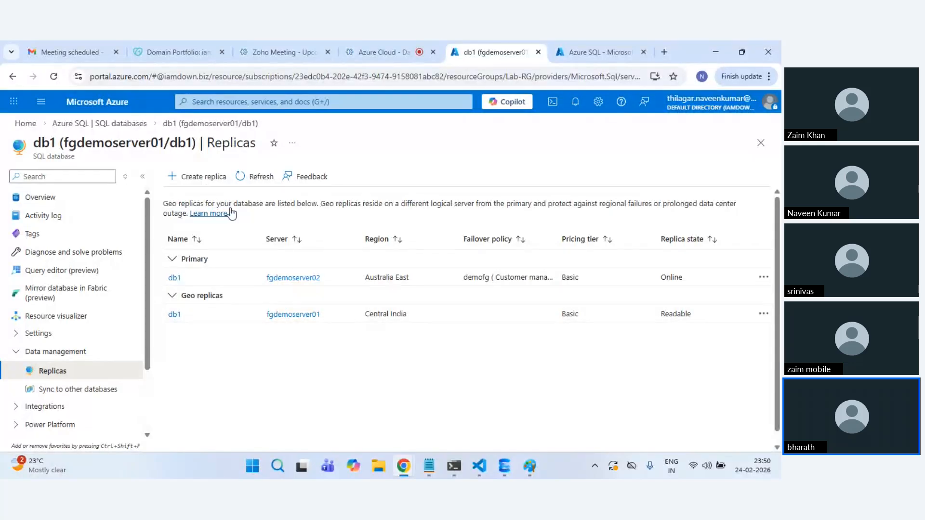
Step: View the geo replica creation form for db1 without creating anything, and show the actions available for its geo replica on fgdemoserver01
click(219, 182)
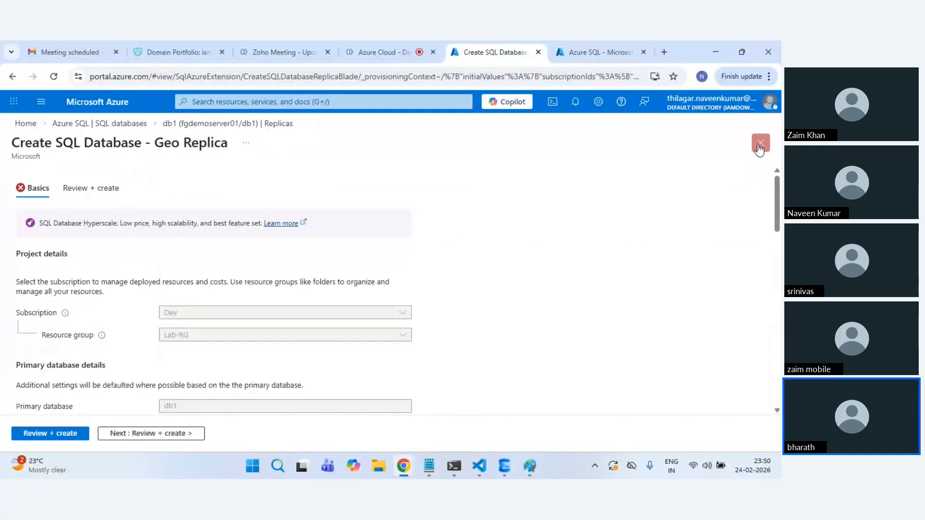
click(758, 139)
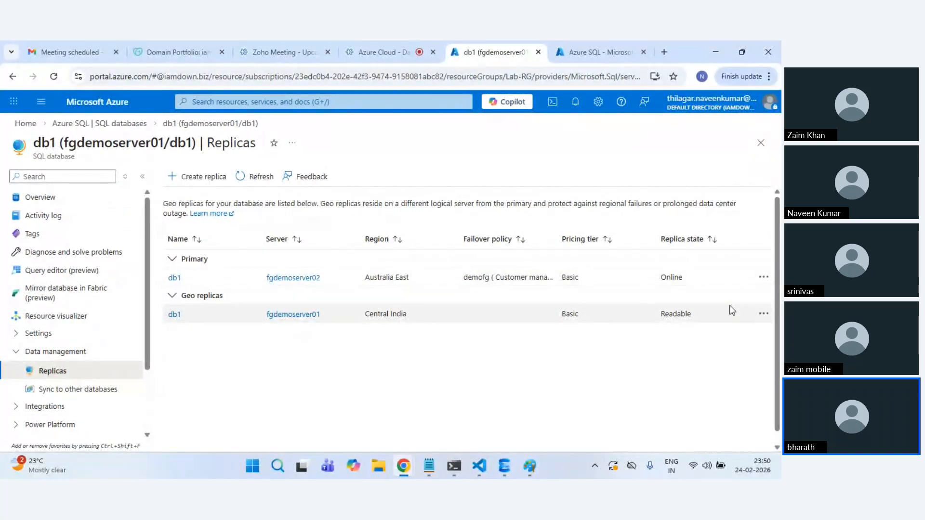
click(763, 314)
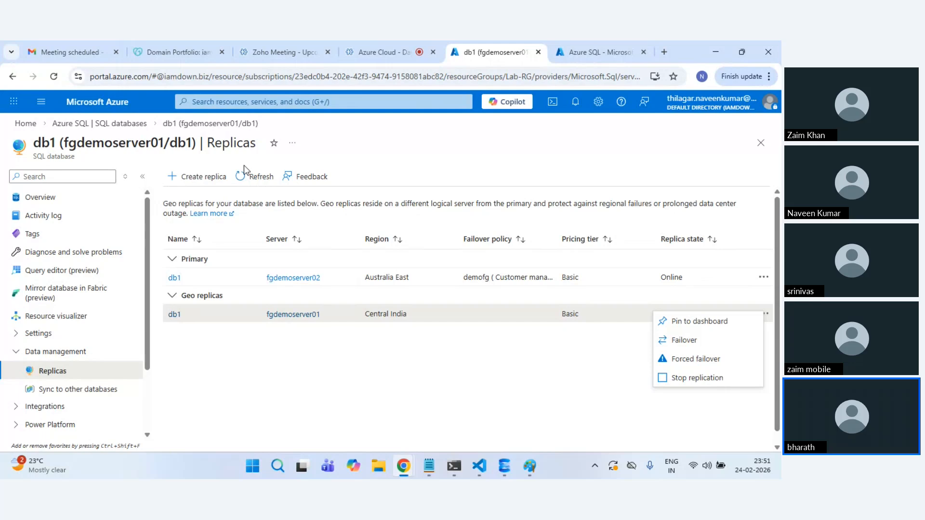
Step: From the SQL databases list, review the replicas of db1 on fgdemoserver01 again, then close the database to return to the list
click(138, 126)
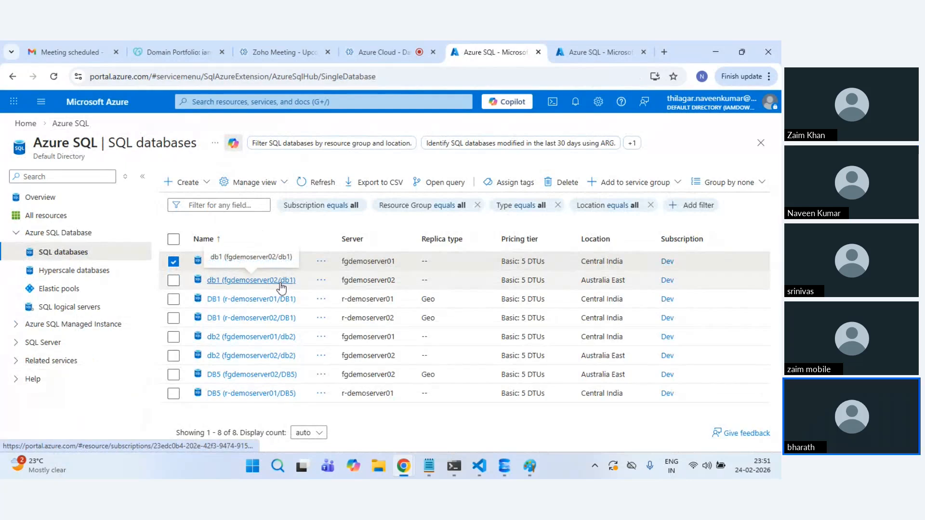
click(143, 176)
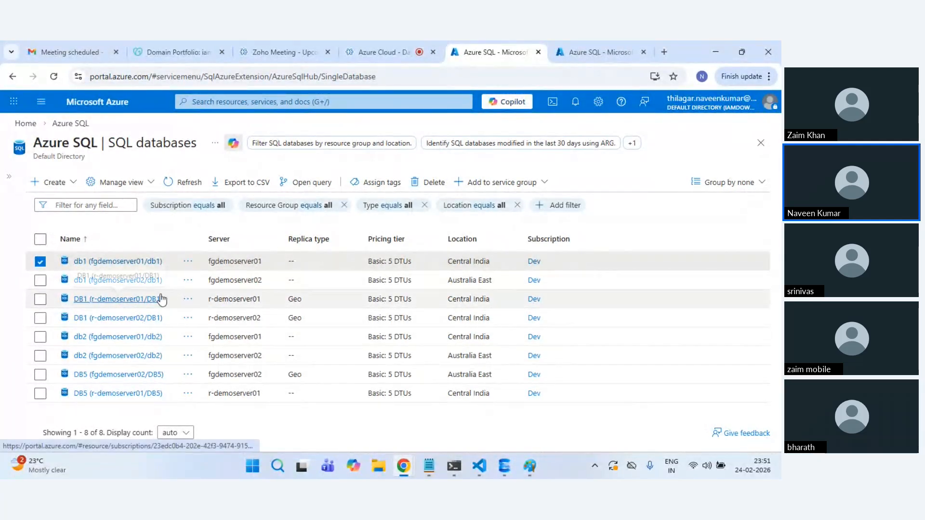
click(124, 261)
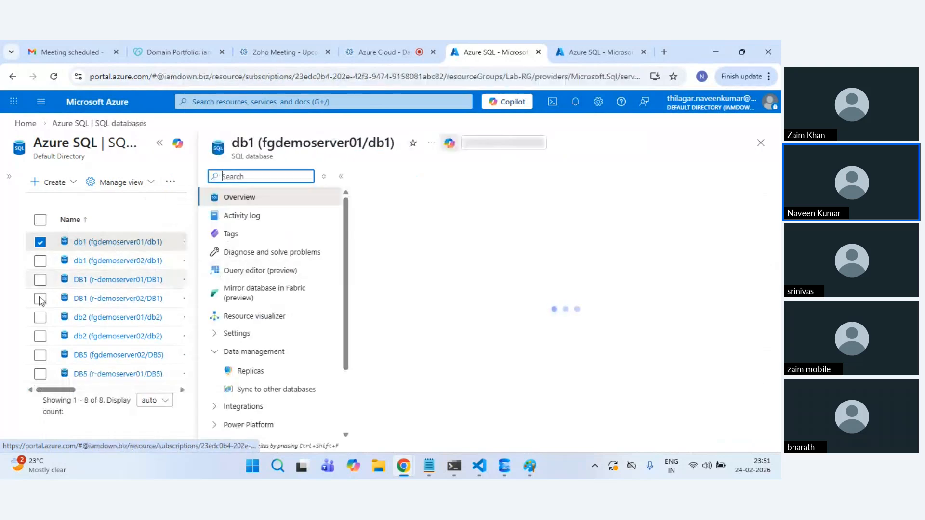
scroll(233, 371, down, 1)
click(258, 317)
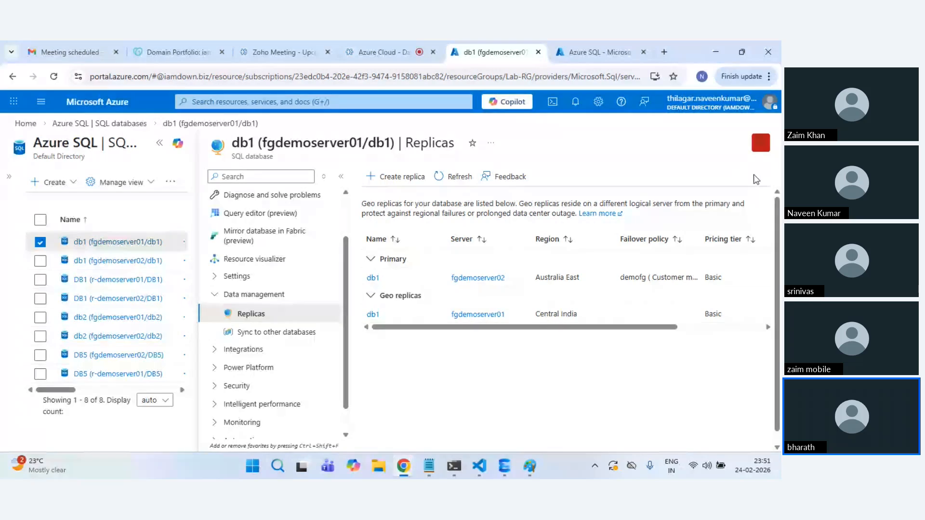
click(768, 144)
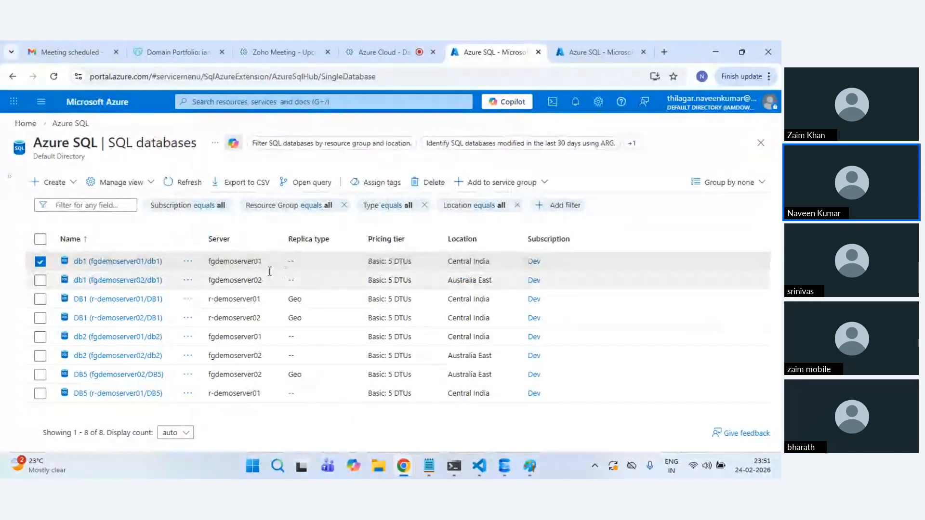
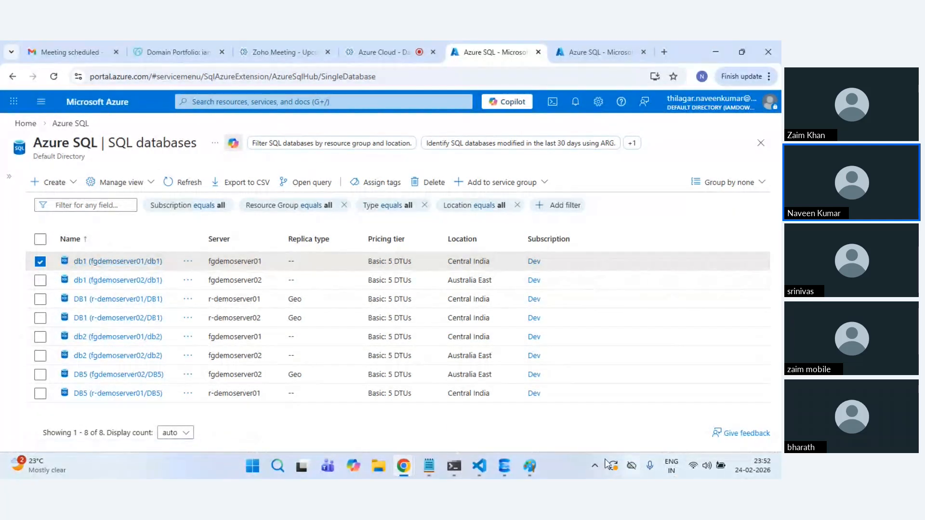
Step: Switch to SQL Server Management Studio and refresh the Databases folder of r-demoserver02
mouse_move(504, 466)
click(506, 408)
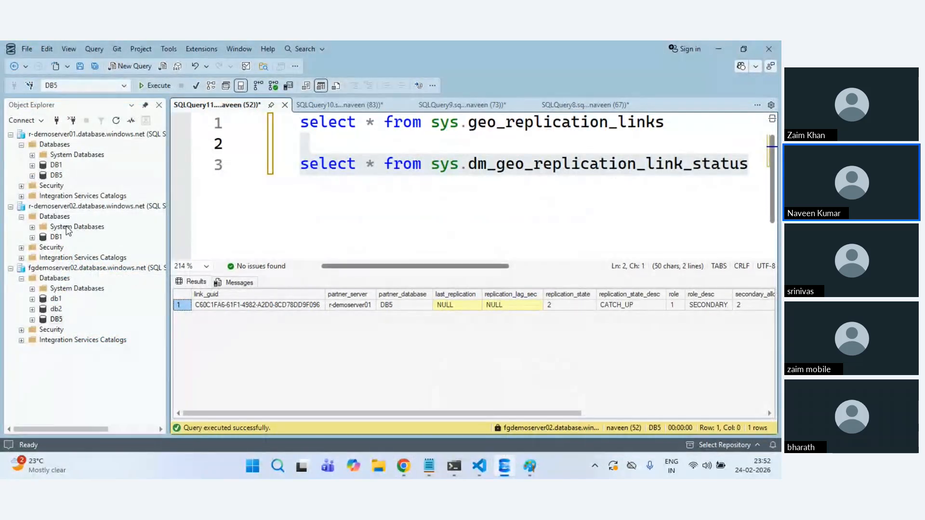
click(91, 266)
click(67, 217)
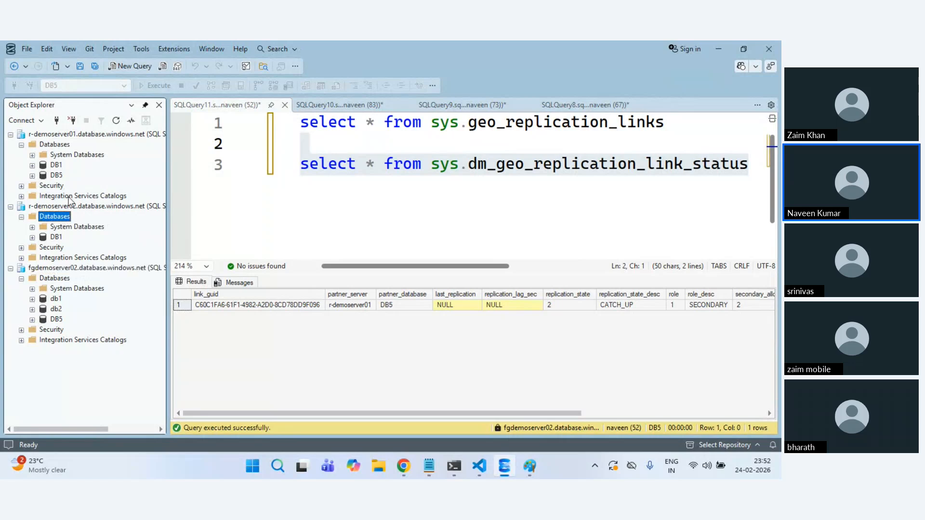
click(114, 122)
Step: Close the queries SQLQuery8, SQLQuery9 and SQLQuery6 without saving their changes
click(348, 106)
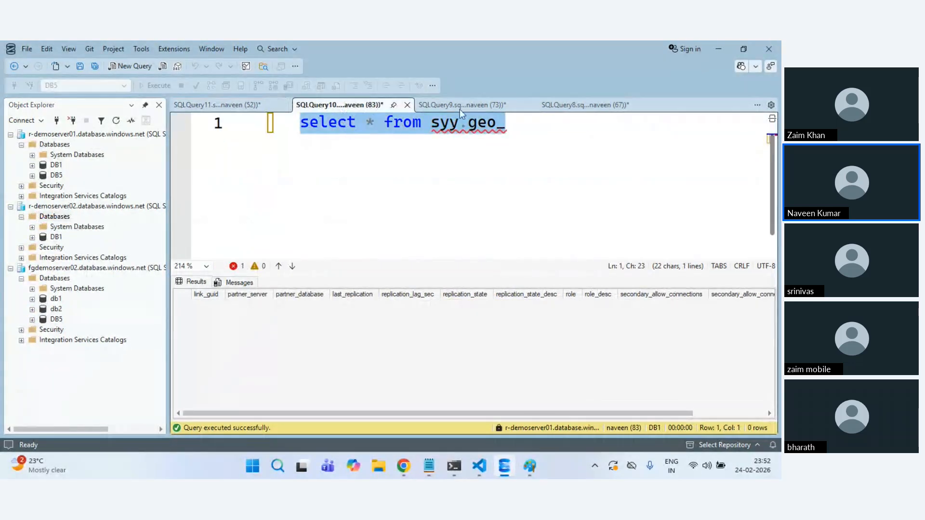
click(466, 101)
click(640, 107)
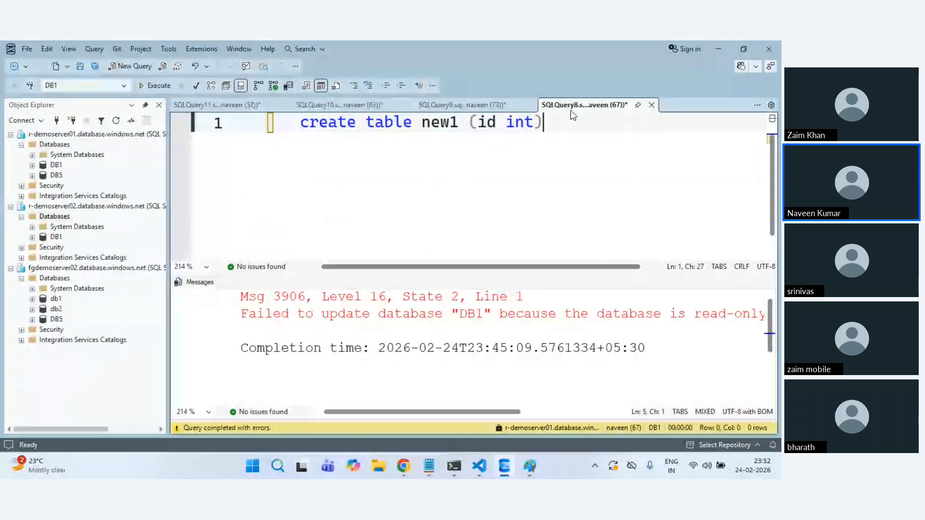
click(651, 105)
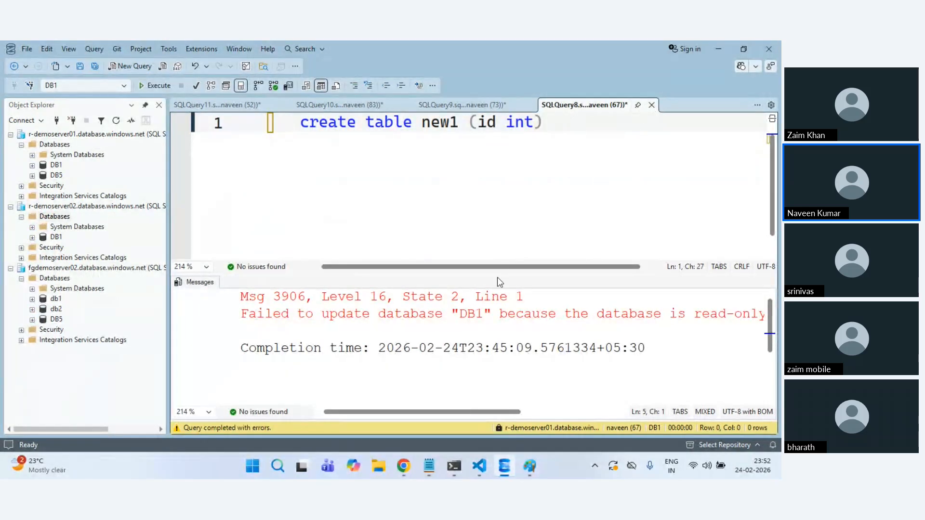
click(390, 320)
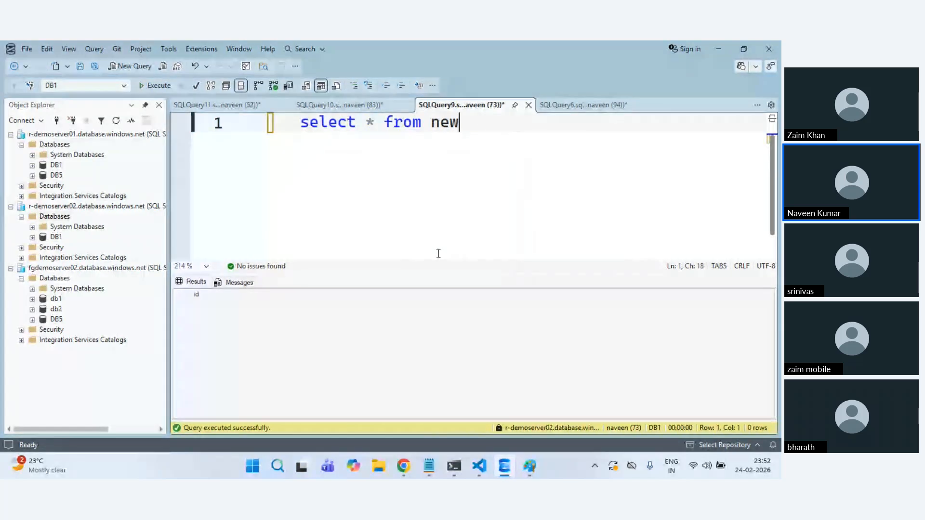
click(528, 104)
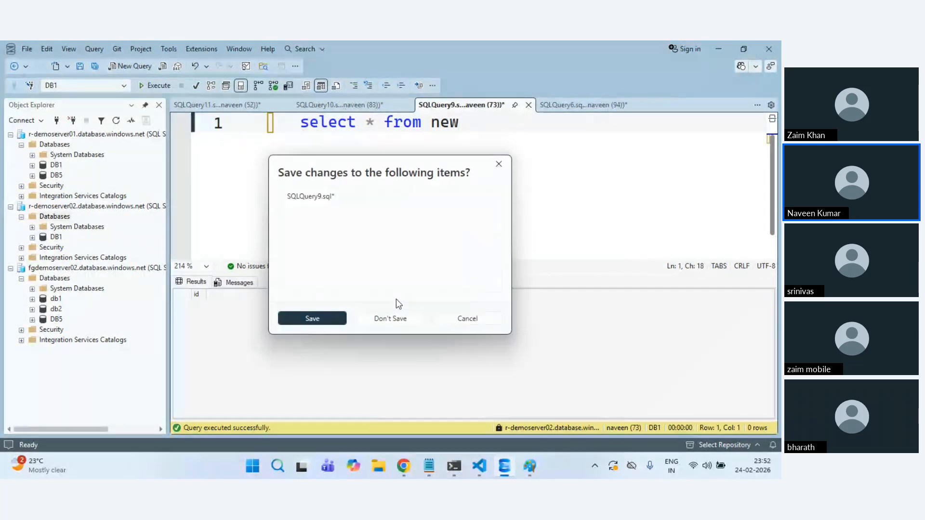
click(397, 317)
click(478, 102)
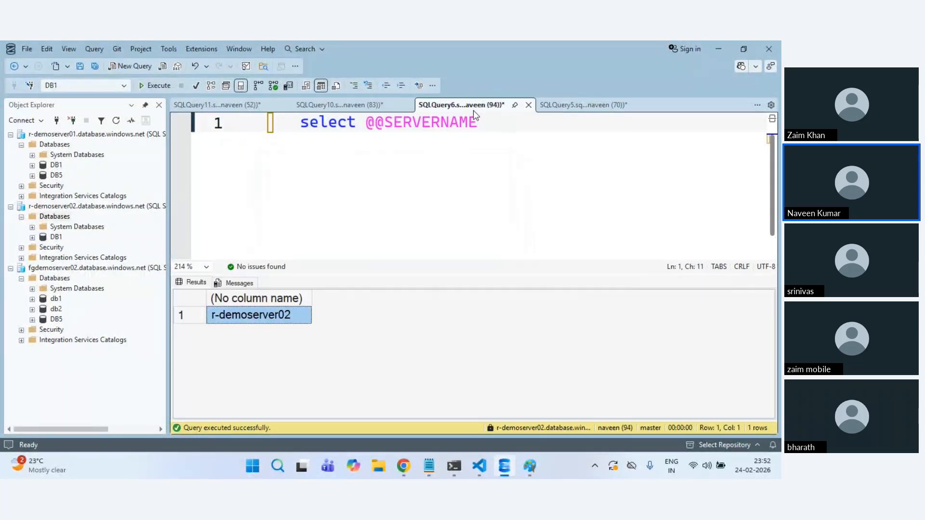
click(528, 105)
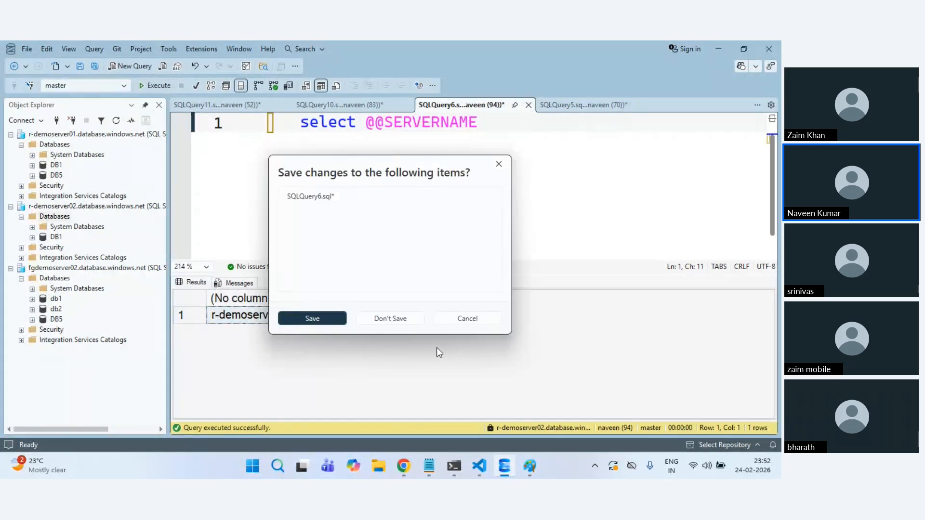
click(390, 318)
Step: Open a new query on r-demoserver02 and run create database syncdb (edition='basic')
click(71, 214)
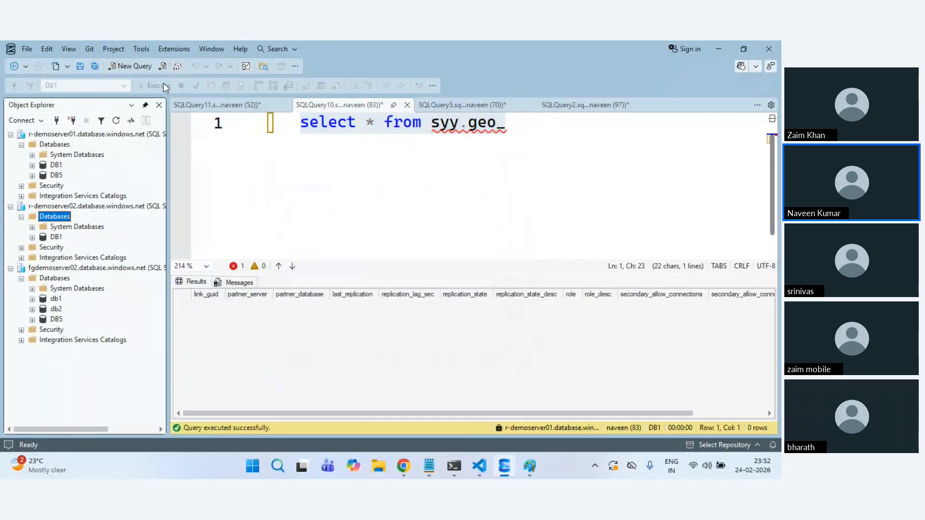
click(129, 68)
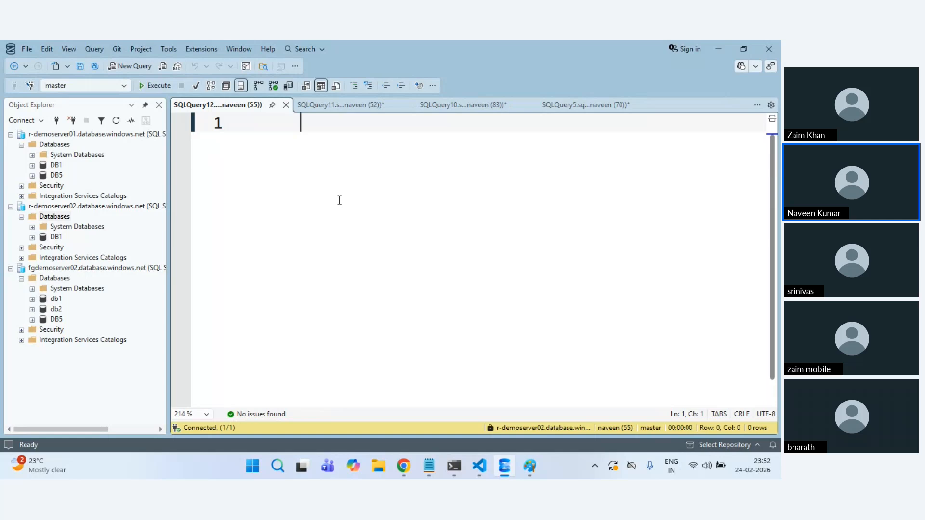
text(create da)
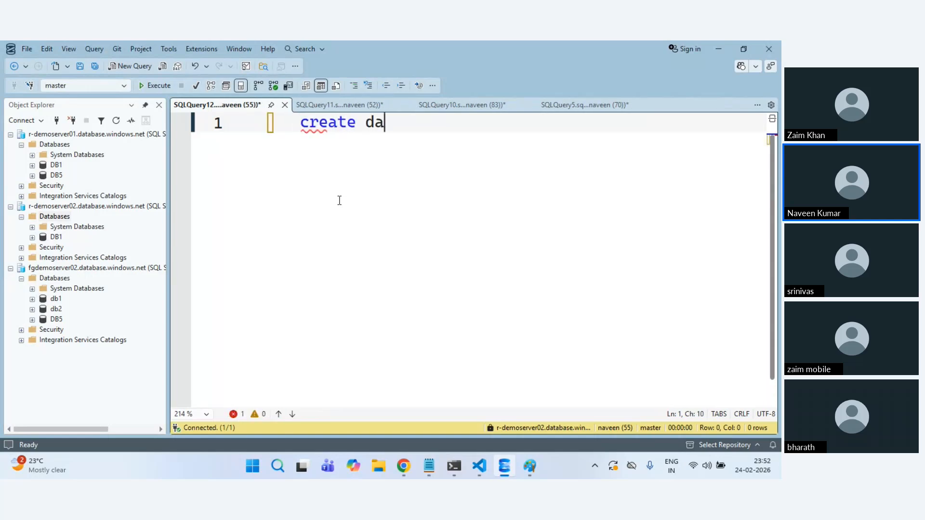
text(tabase syn)
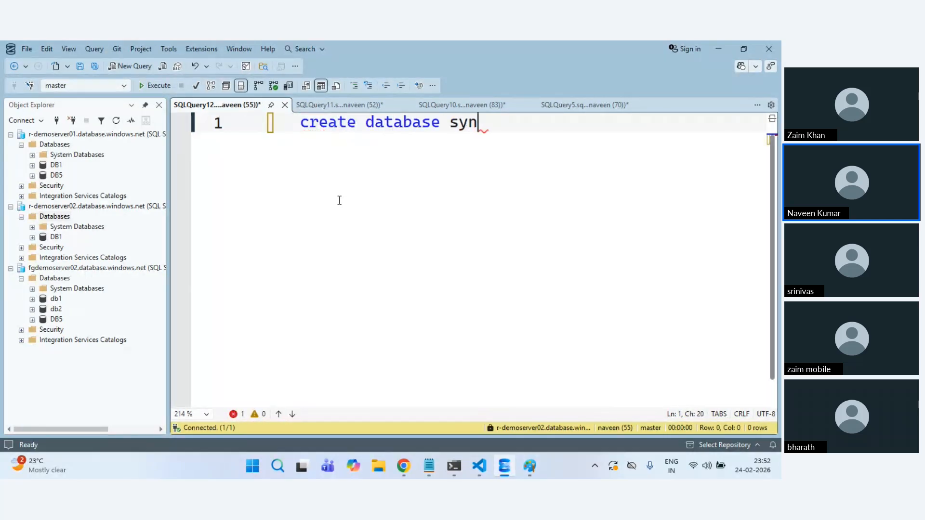
text(cdb )
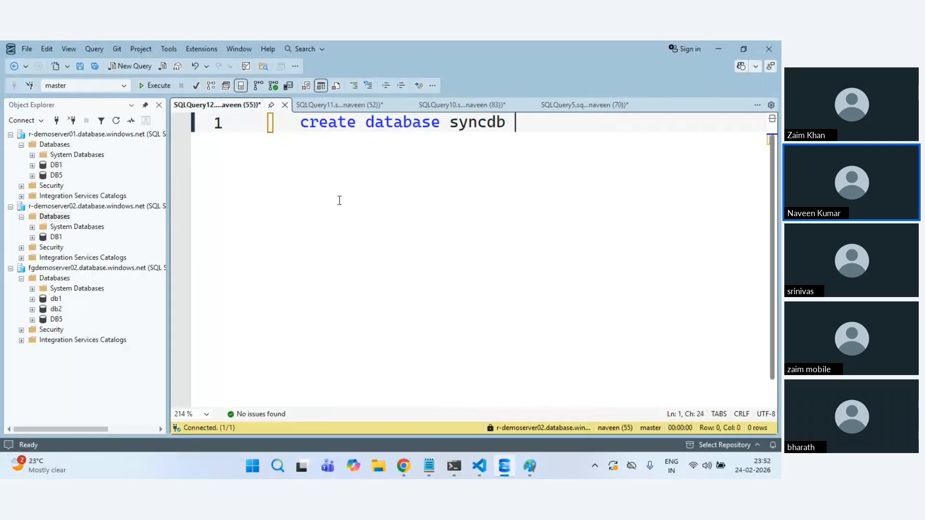
text((edition)
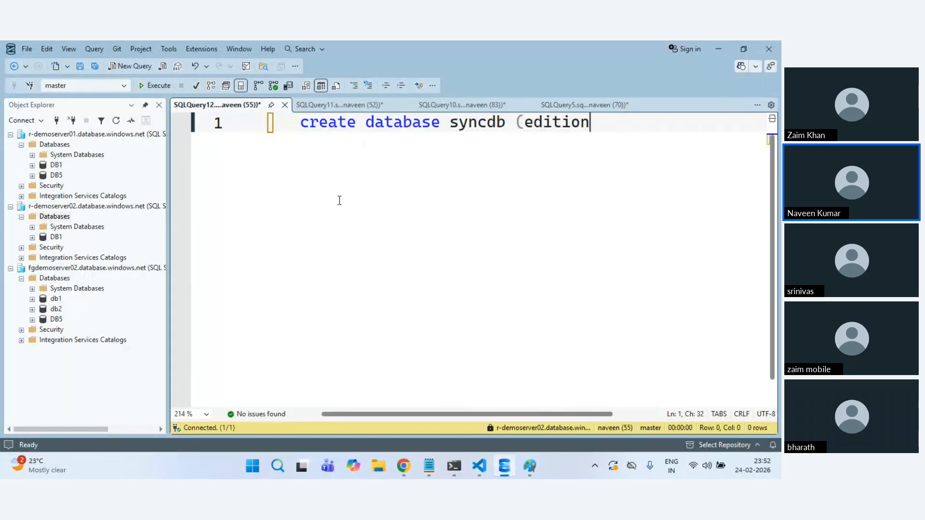
text(='basic)
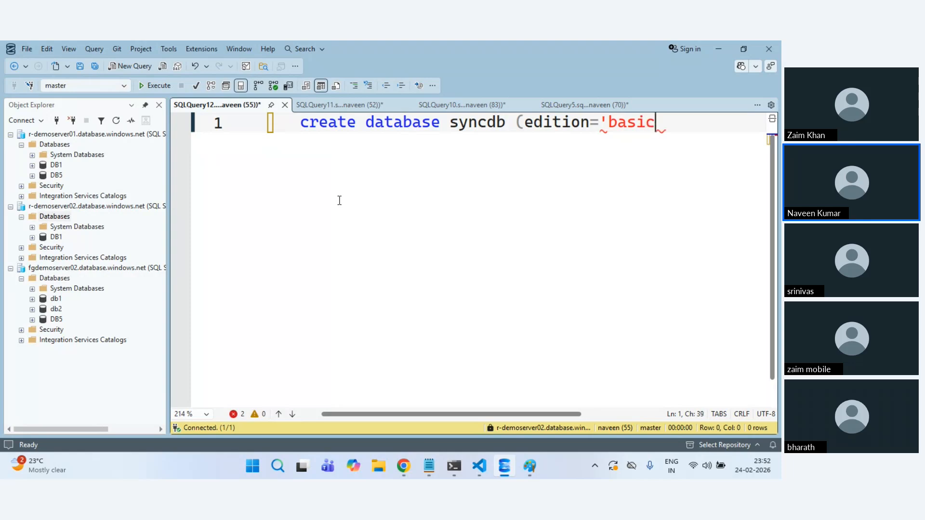
text('))
key(F5)
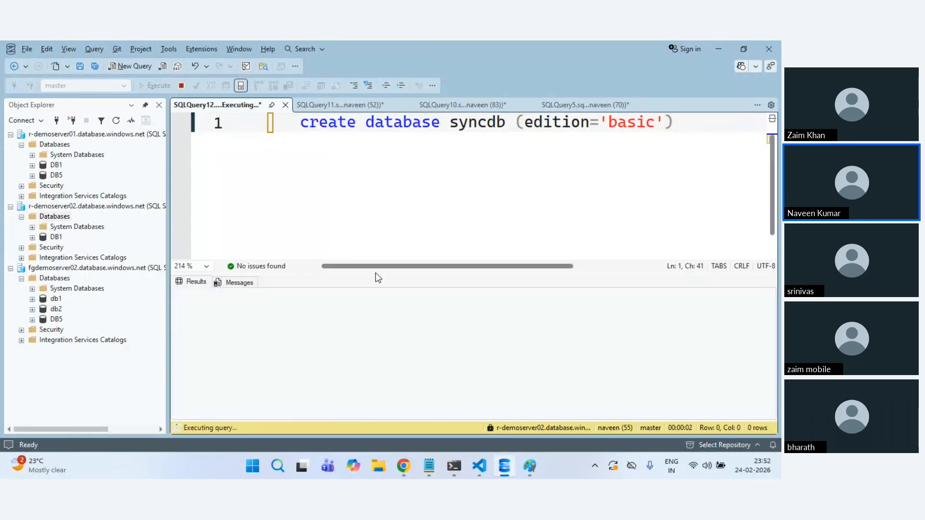
Step: Switch to the Paint drawing of r-demoserver01, r-demoserver02 and fgdemoserver02 and review the replication links of DB1 and DB5
key(alt+Tab)
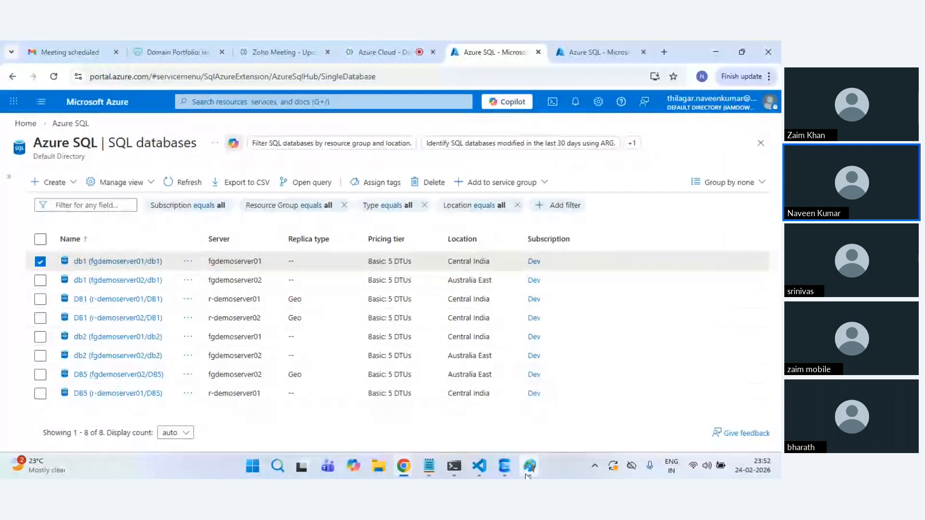
mouse_move(529, 466)
click(569, 438)
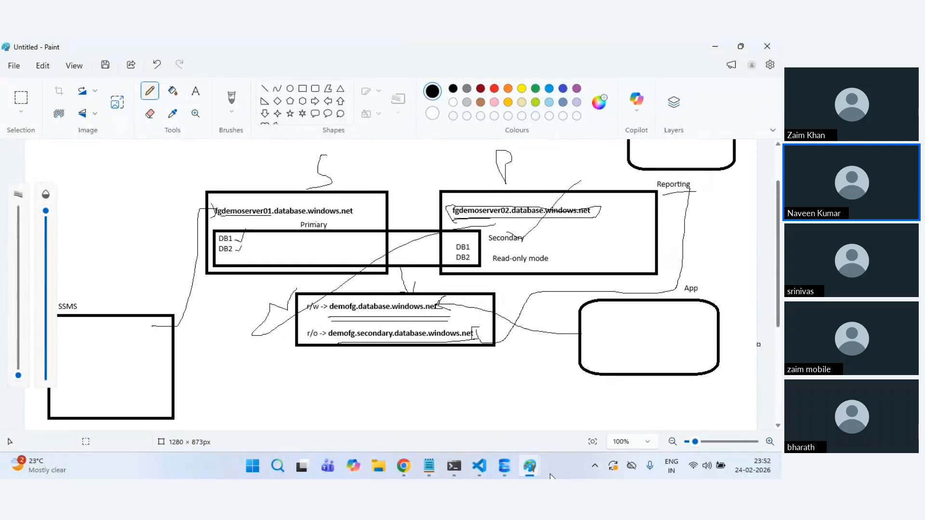
mouse_move(531, 474)
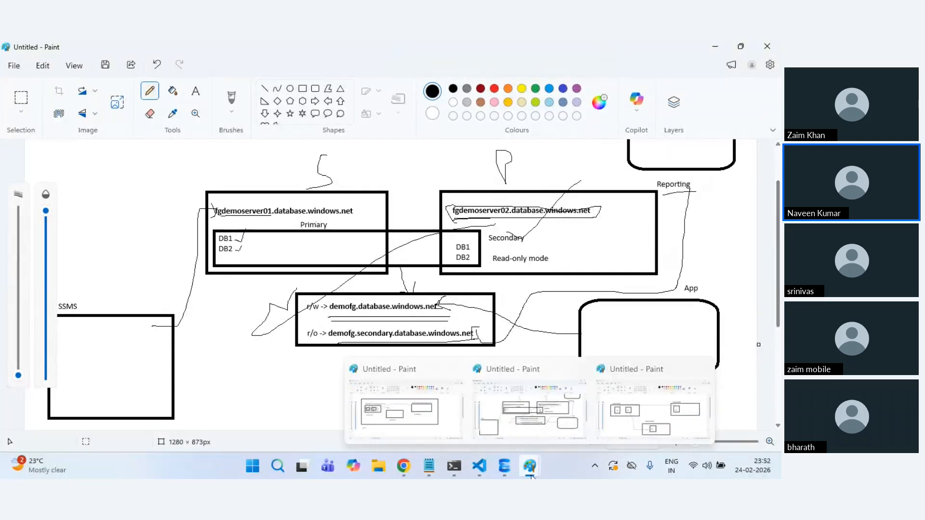
click(641, 417)
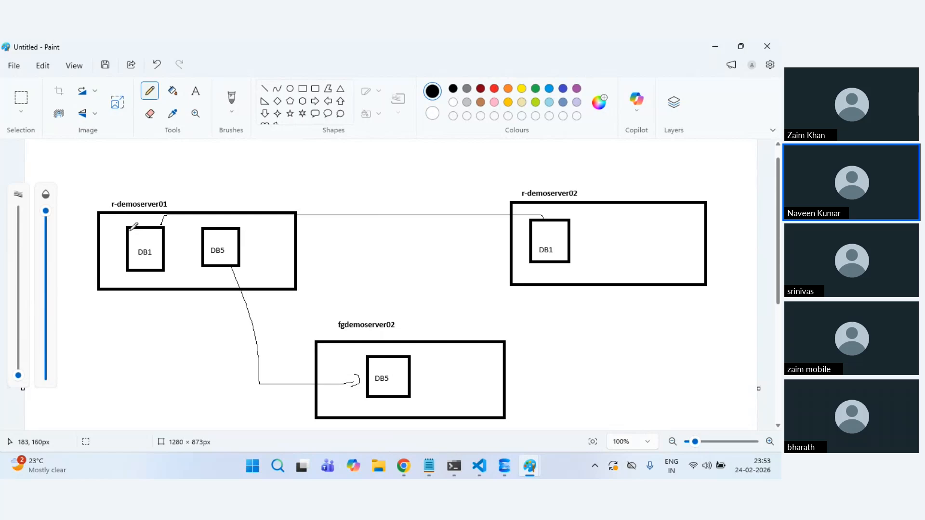
scroll(140, 234, up, 1)
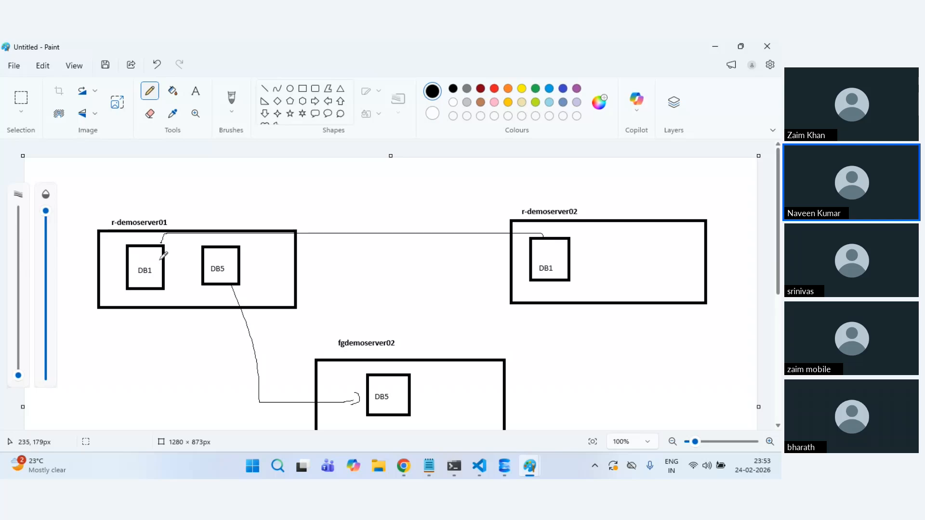
Step: Switch to the Azure portal, view the sync-to-other-databases page of db1 on fgdemoserver01, and close it
key(alt+Tab)
key(alt+Tab)
key(Tab)
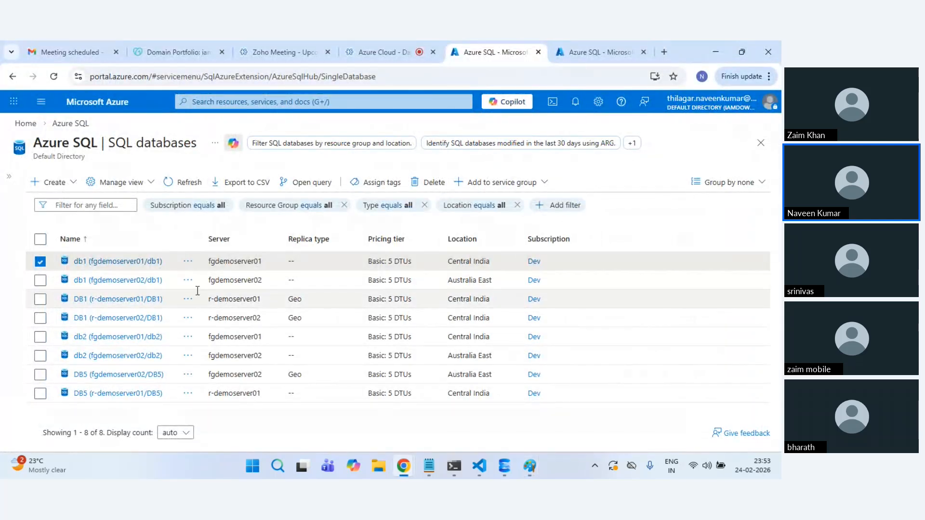
click(145, 262)
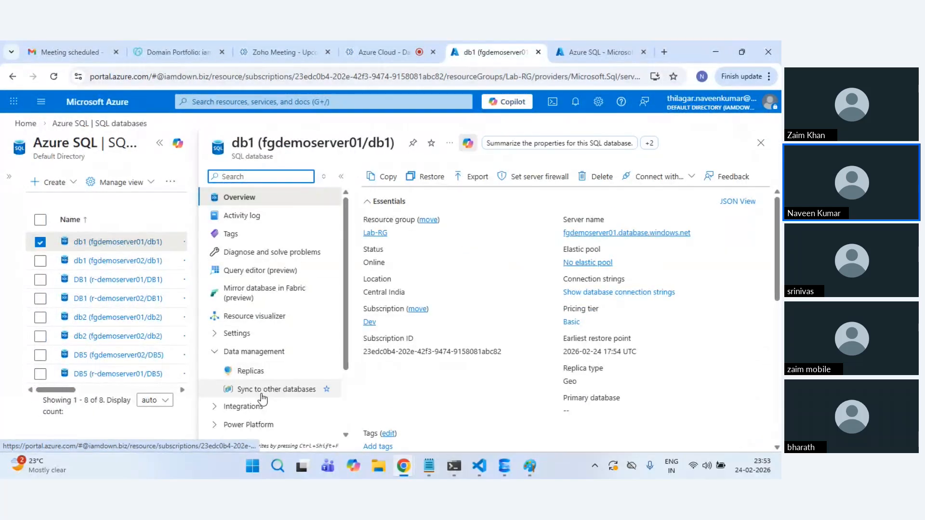
click(261, 391)
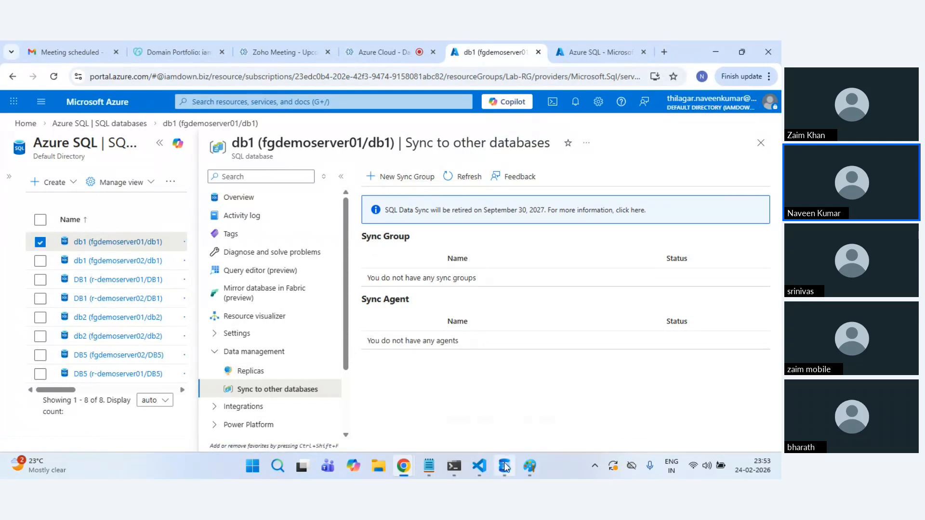
mouse_move(505, 467)
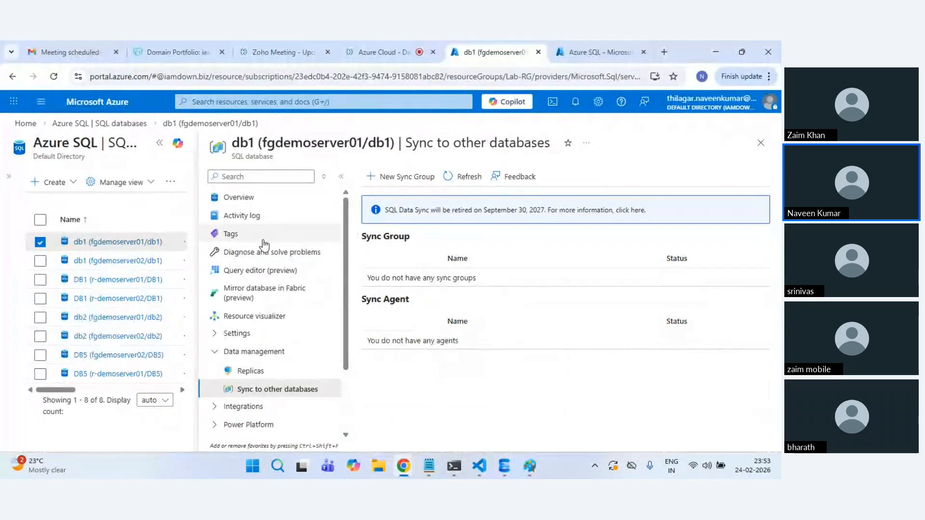
click(760, 142)
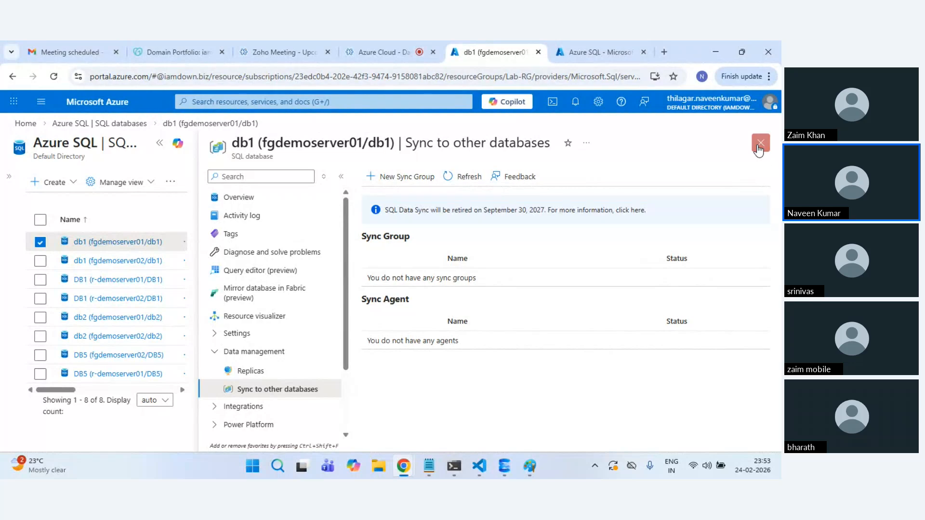
Step: Switch to SQL Server Management Studio and close the queries SQLQuery12, SQLQuery11 and SQLQuery10 without saving their changes
key(alt+Tab)
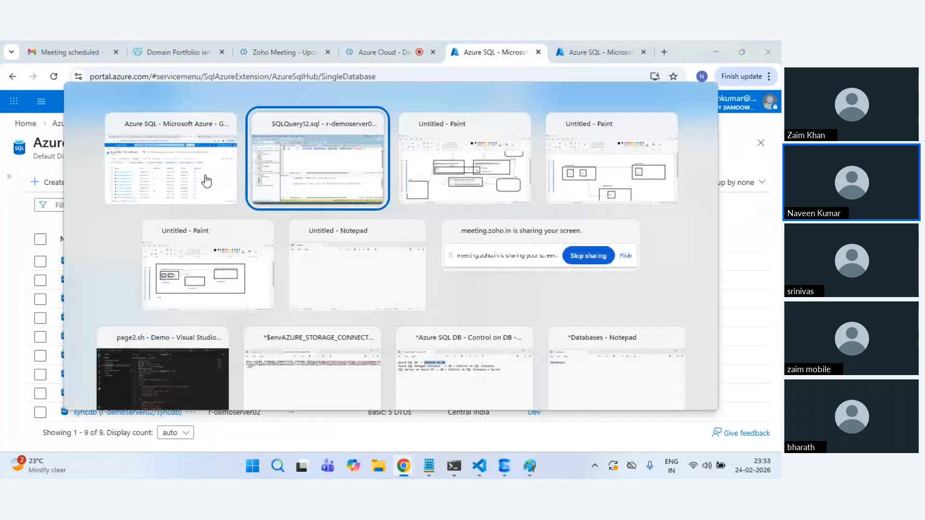
click(285, 105)
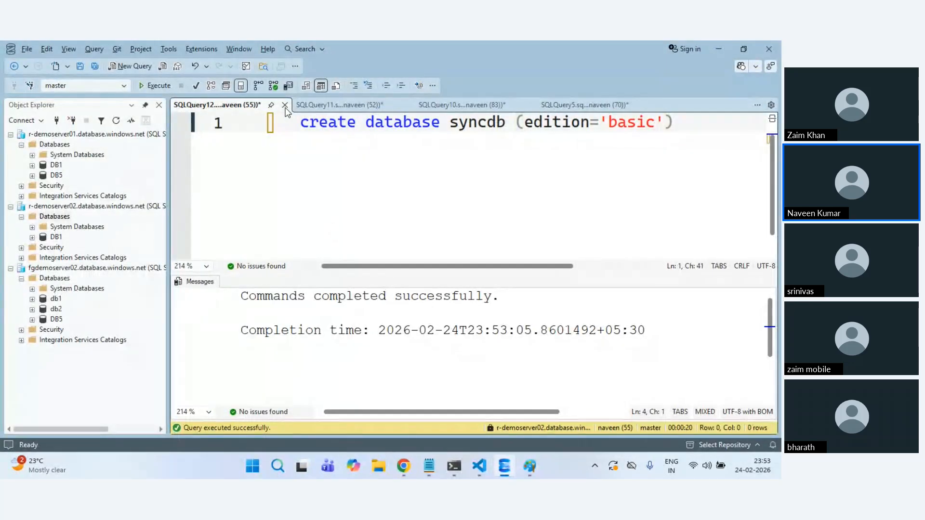
click(418, 322)
click(263, 105)
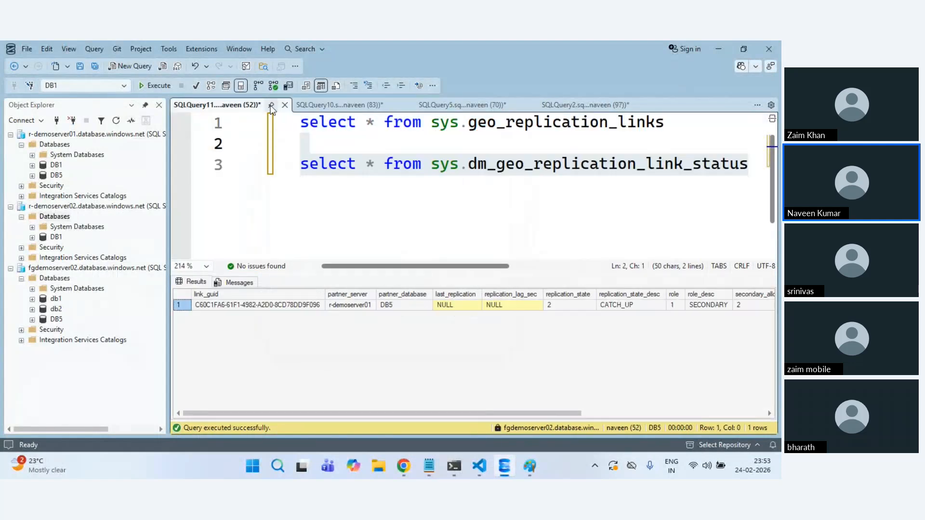
click(284, 105)
click(394, 315)
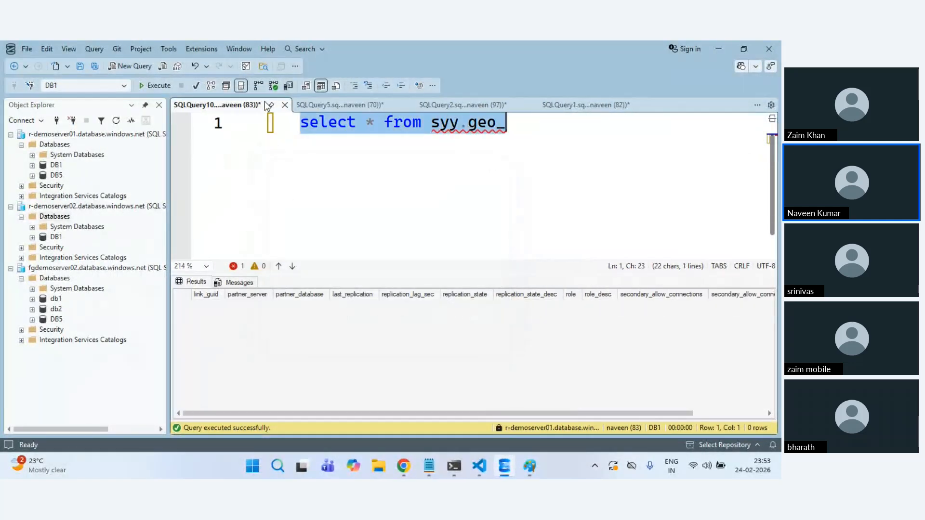
click(285, 105)
click(394, 320)
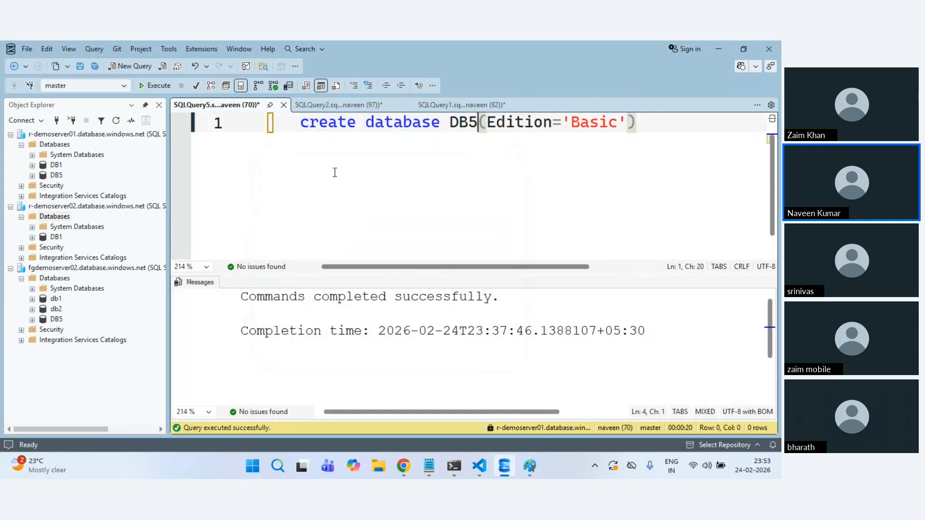
Step: Close the remaining queries SQLQuery5, SQLQuery2 and SQLQuery1 without saving their changes
click(284, 105)
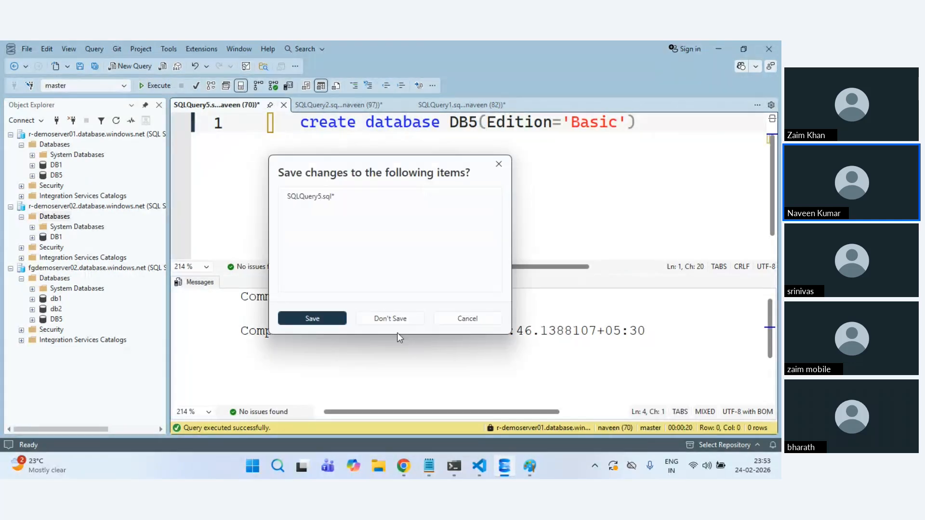
click(394, 320)
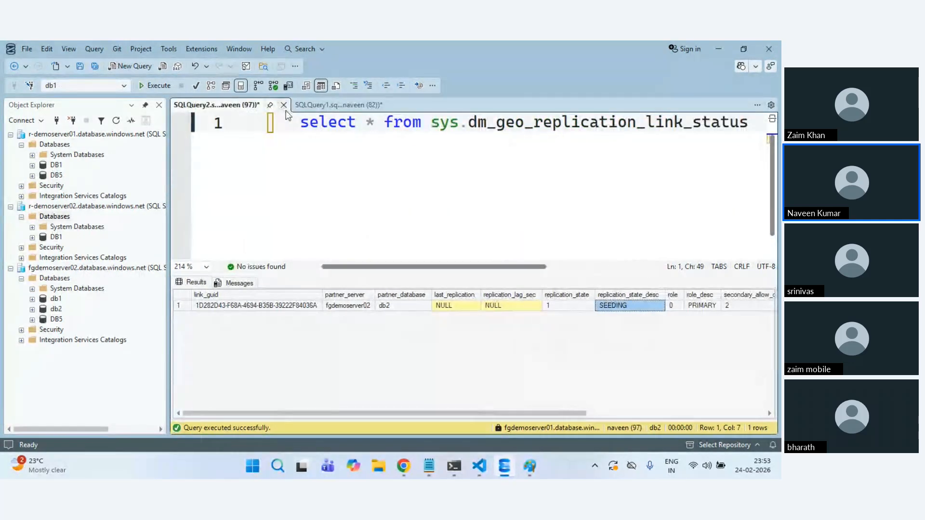
click(283, 105)
click(388, 318)
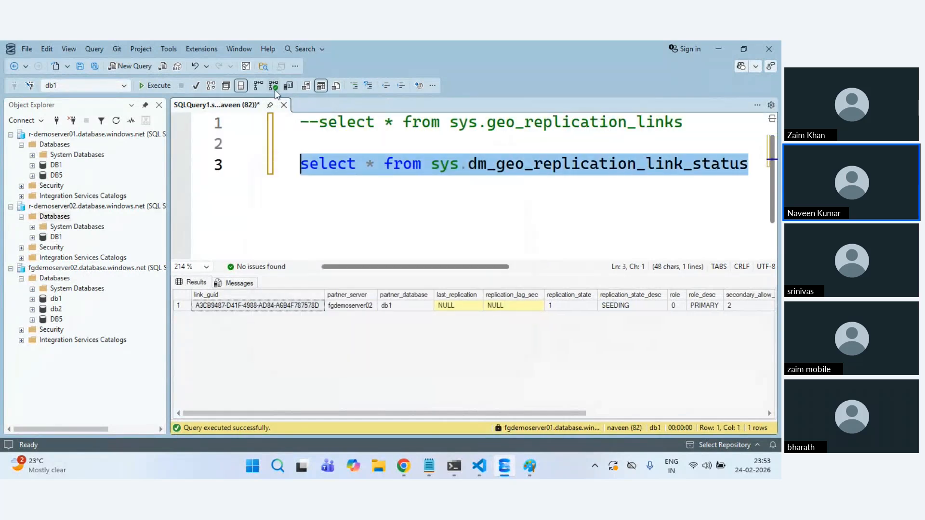
click(283, 105)
click(398, 318)
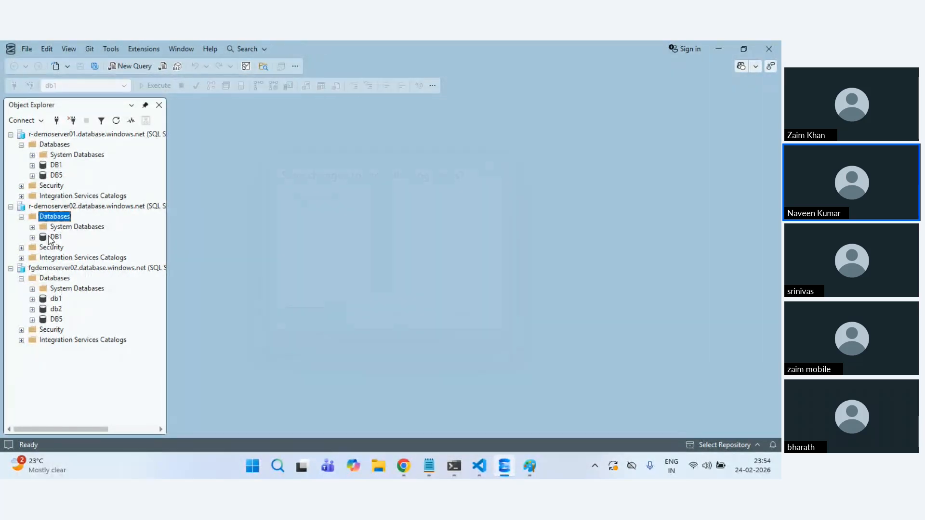
Step: Disconnect fgdemoserver02 and refresh the Databases folders of r-demoserver01 and r-demoserver02
click(70, 267)
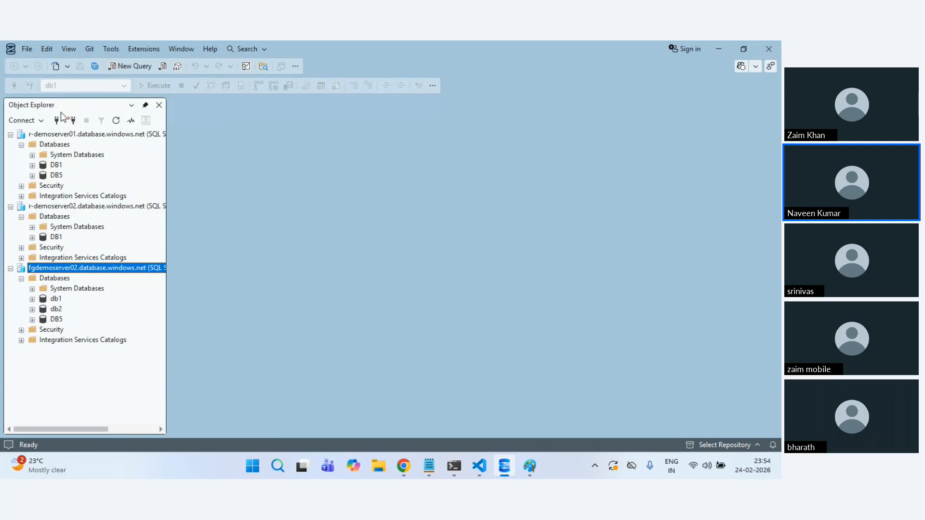
click(72, 121)
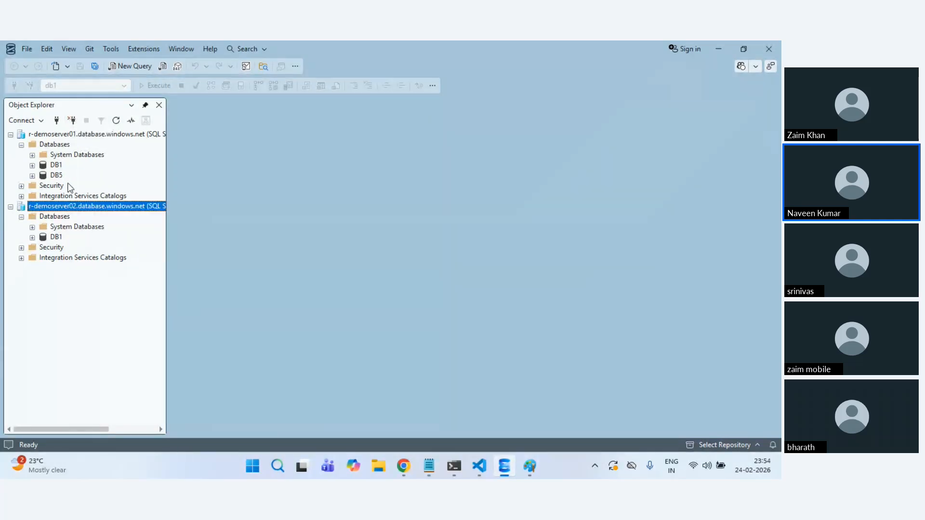
click(66, 146)
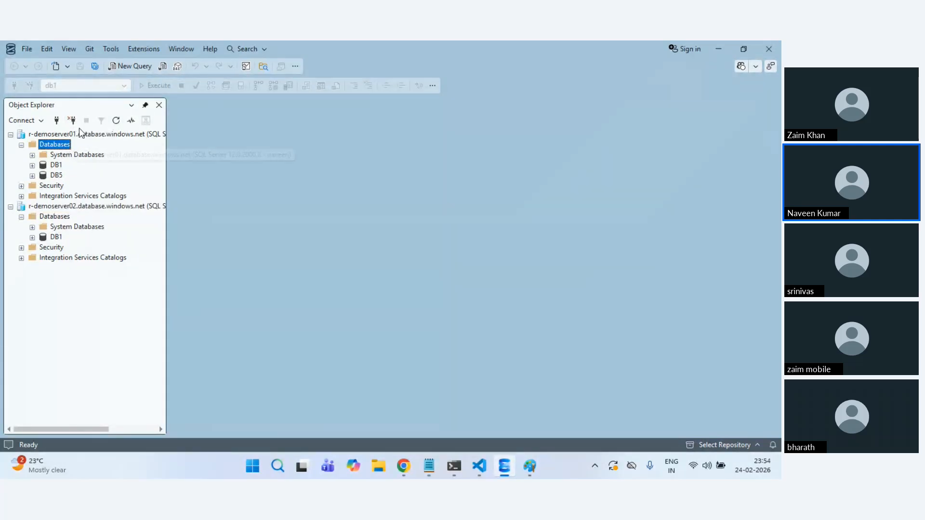
click(116, 121)
click(60, 217)
click(116, 122)
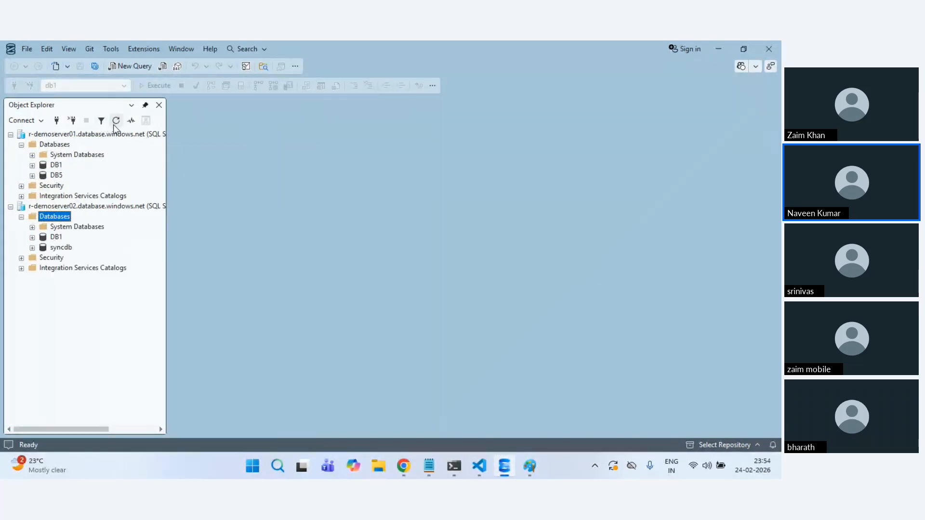
Step: Switch to the Azure portal, refresh the SQL databases list and open the sync-to-other-databases page of syncdb on r-demoserver02
key(alt+Tab)
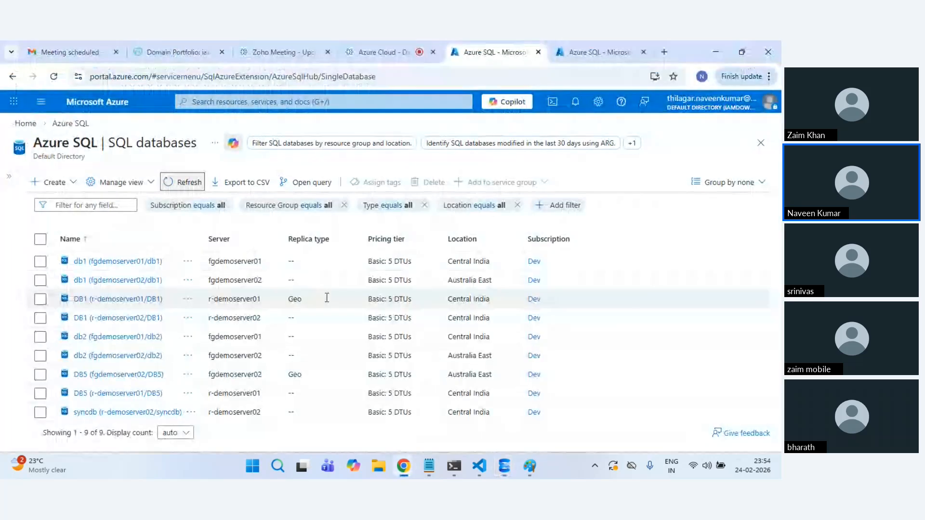
click(181, 182)
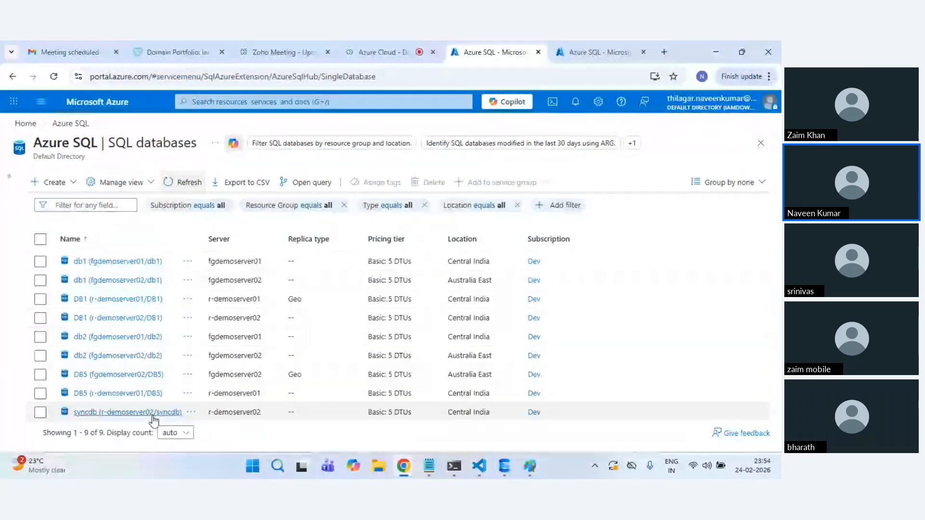
double_click(246, 412)
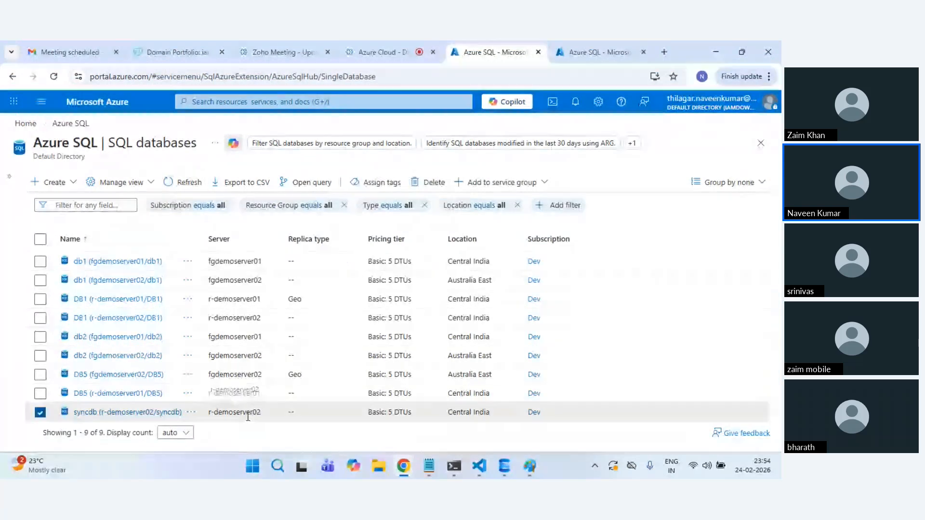
click(89, 413)
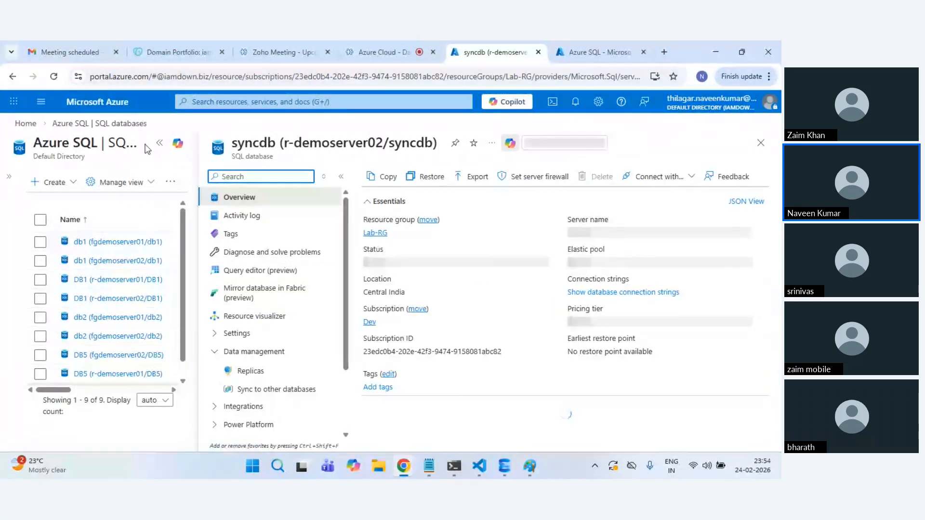
click(159, 143)
click(88, 388)
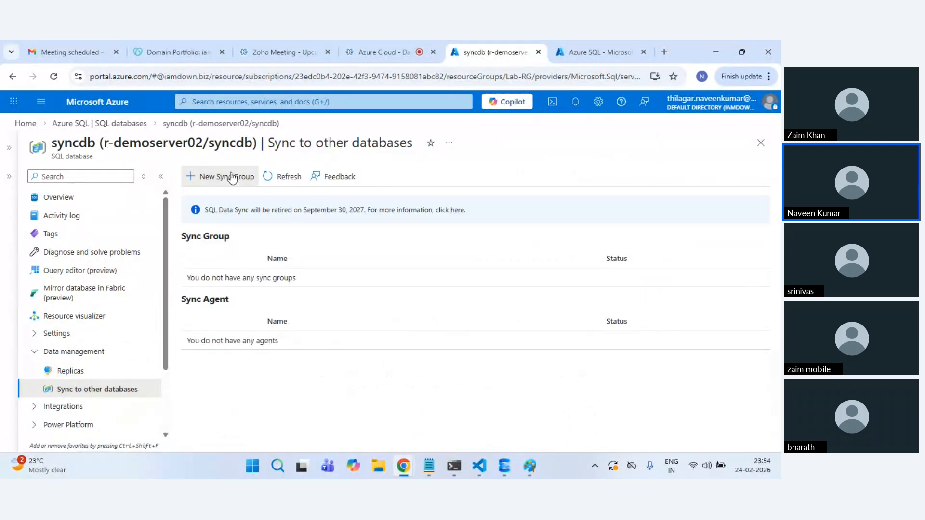
Step: Start a new sync group on syncdb and name it sync-group
click(232, 177)
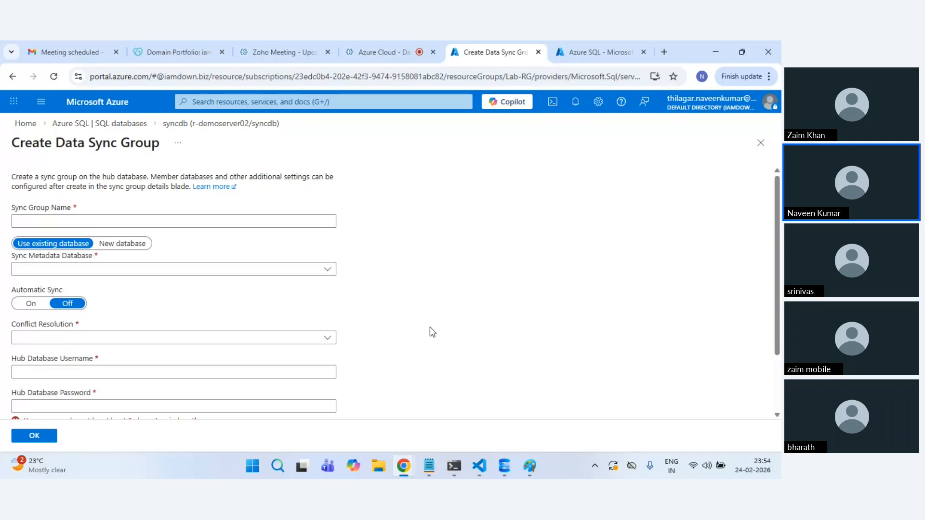
scroll(433, 332, down, 2)
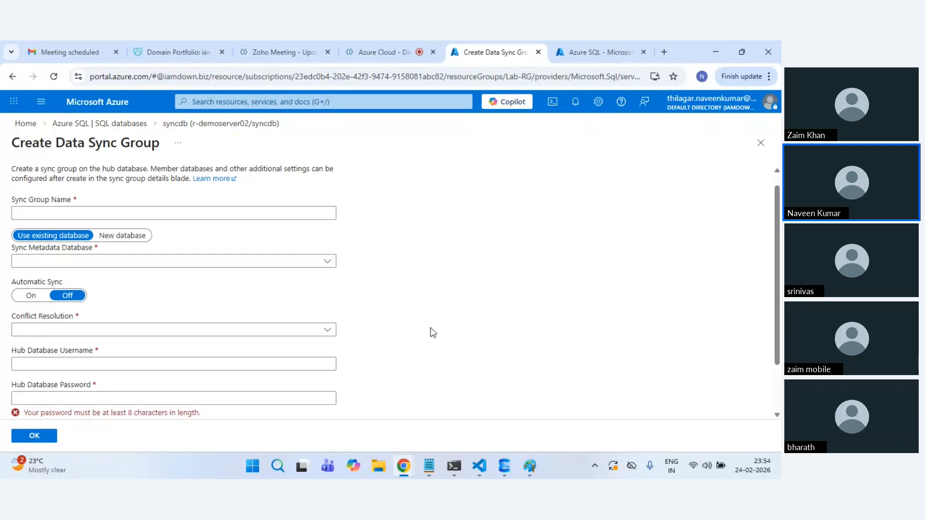
scroll(432, 332, up, 2)
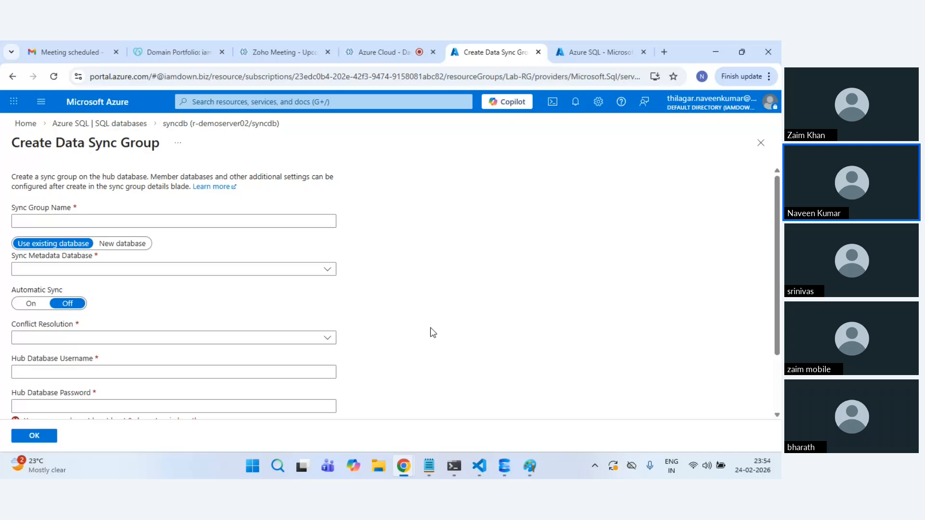
click(247, 221)
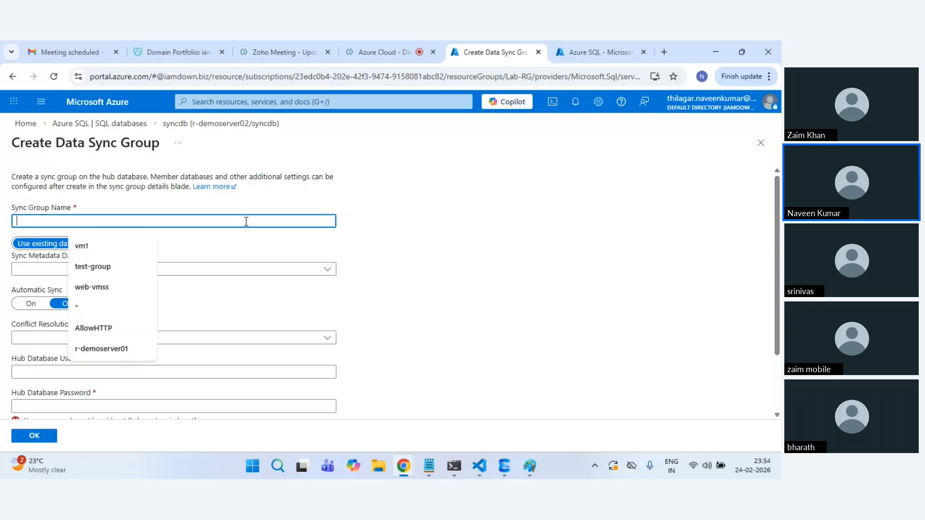
text(syncdb)
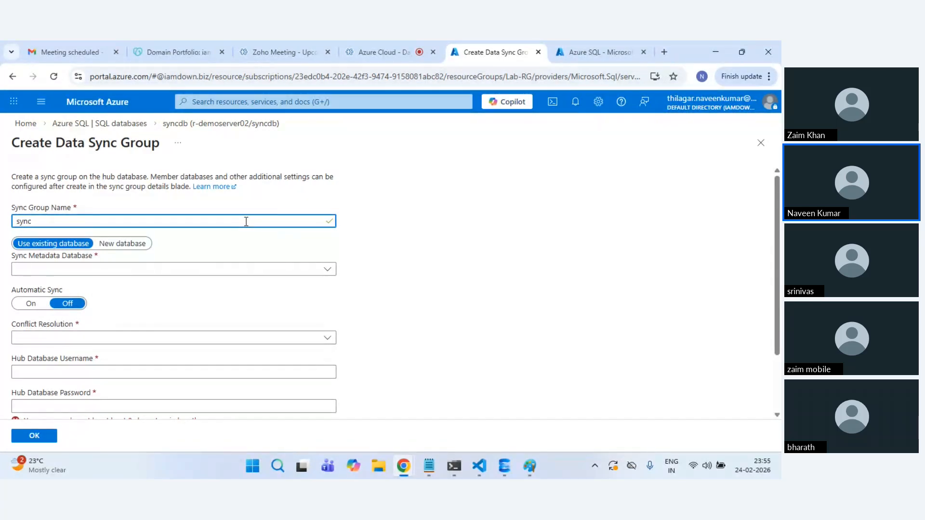
text(up)
key(BackSpace)
key(BackSpace)
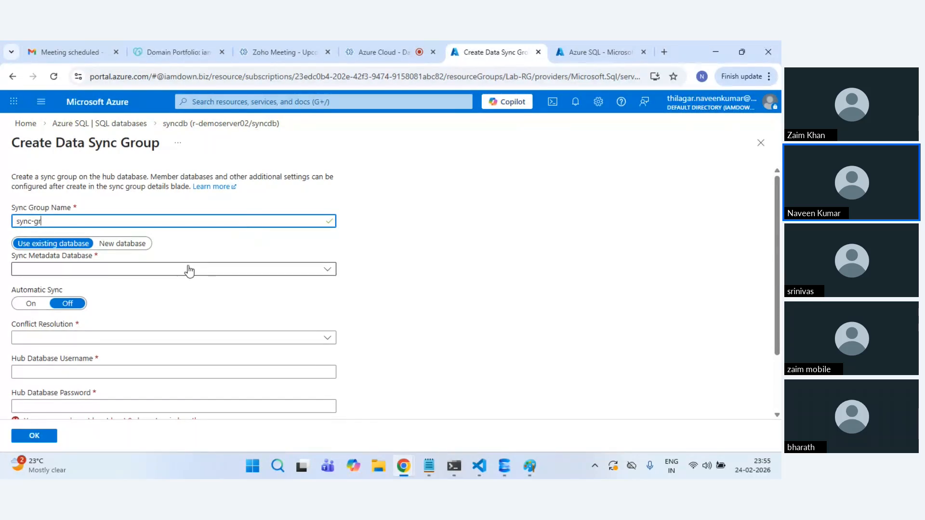
text(oup)
Step: Choose the existing syncdb database on r-demoserver02 as the sync metadata database
click(138, 273)
click(137, 273)
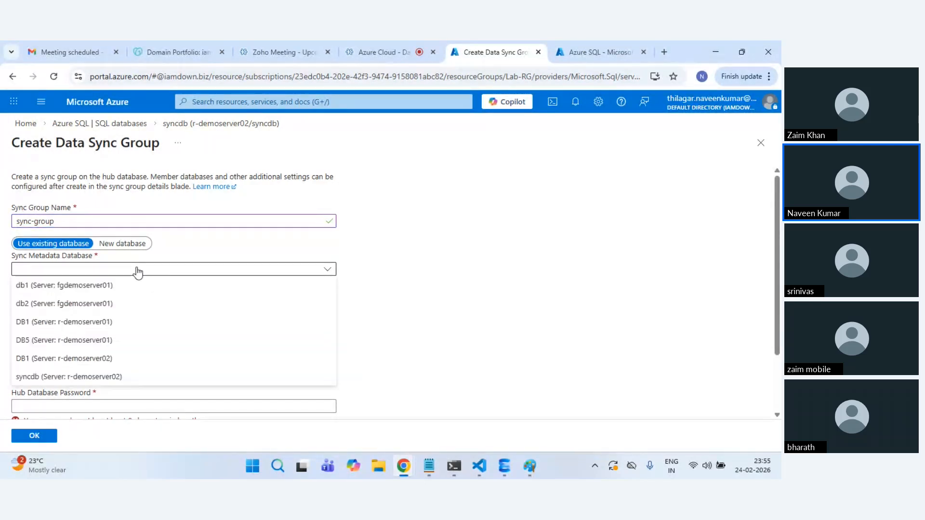
click(76, 377)
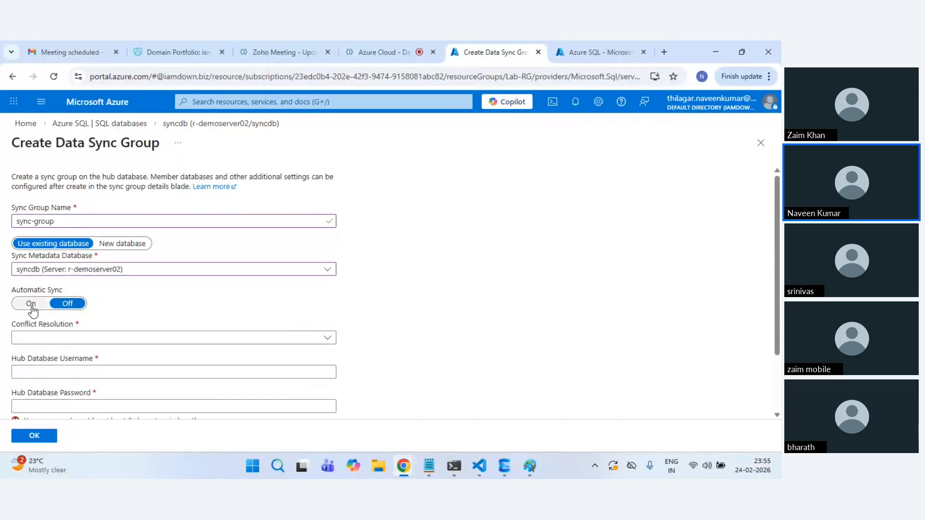
Step: Enable automatic sync for the sync group with a sync frequency of 1 minute
scroll(138, 296, down, 1)
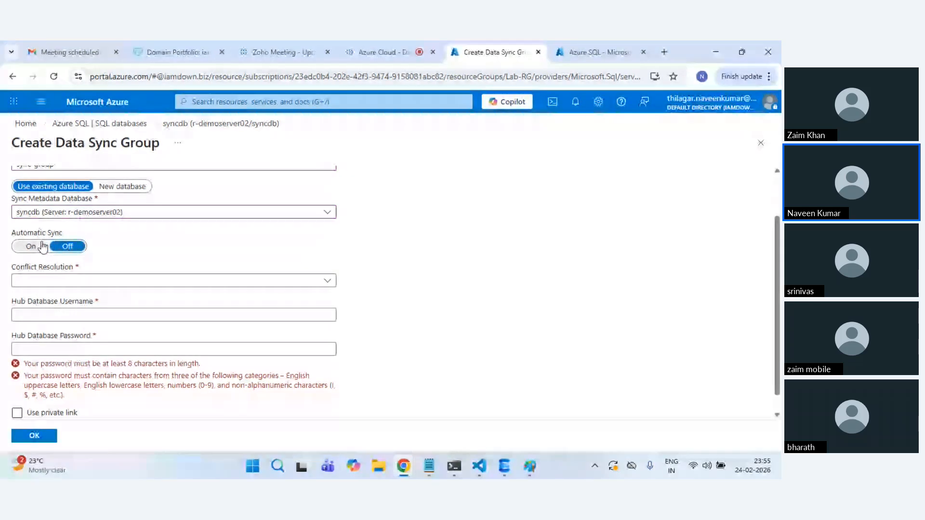
click(31, 246)
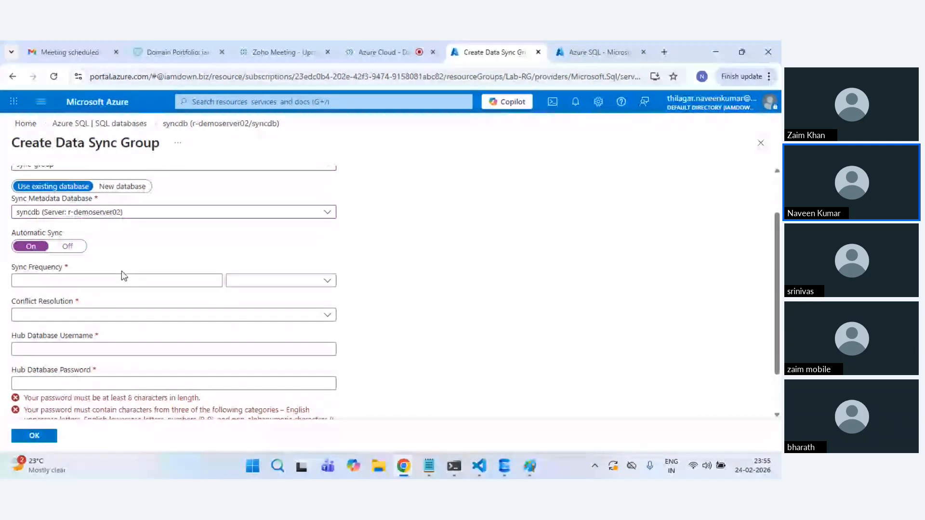
click(131, 282)
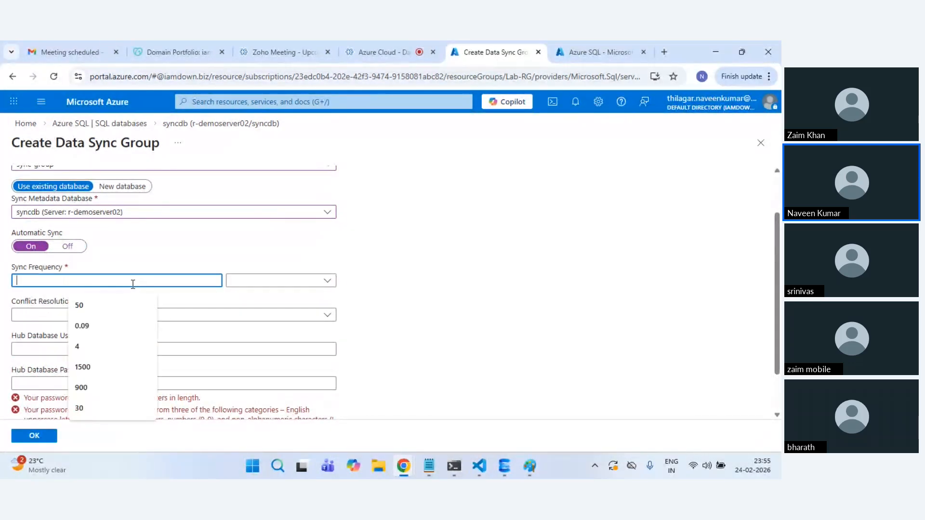
click(327, 286)
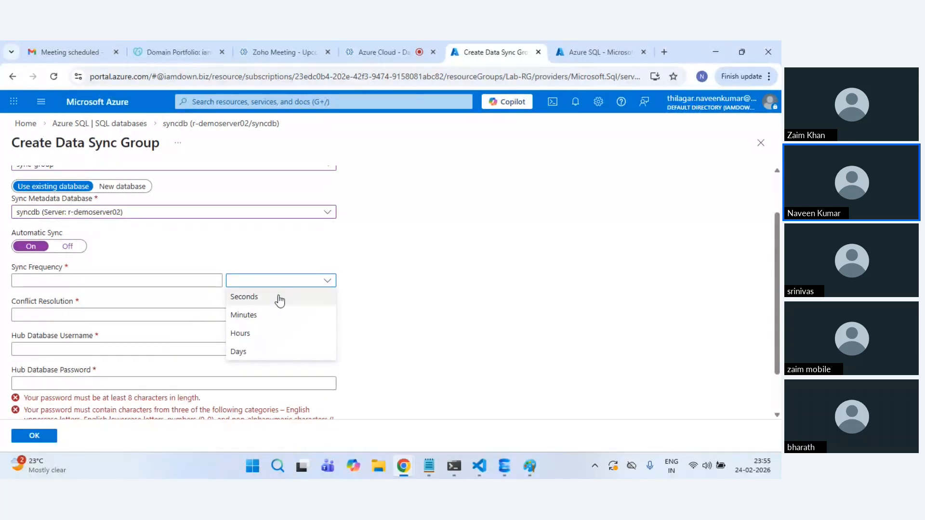
click(268, 315)
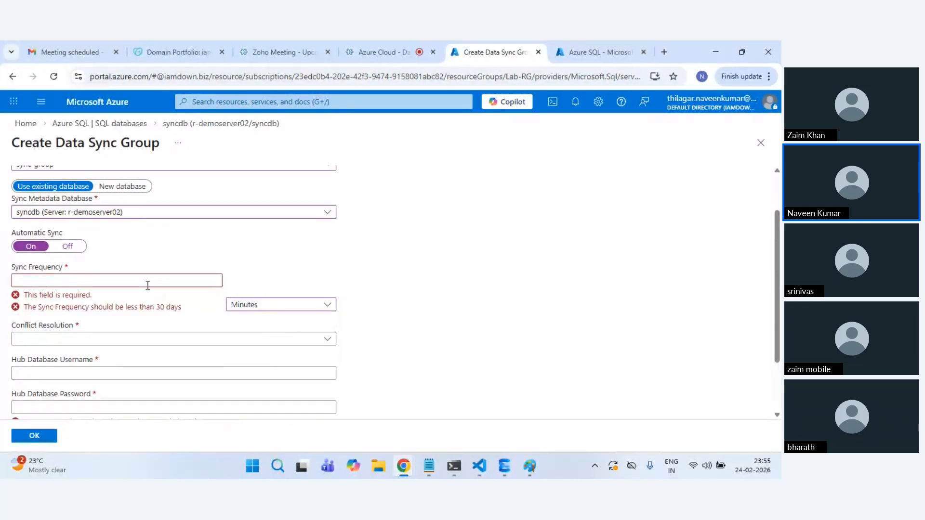
click(148, 286)
text(1)
click(391, 301)
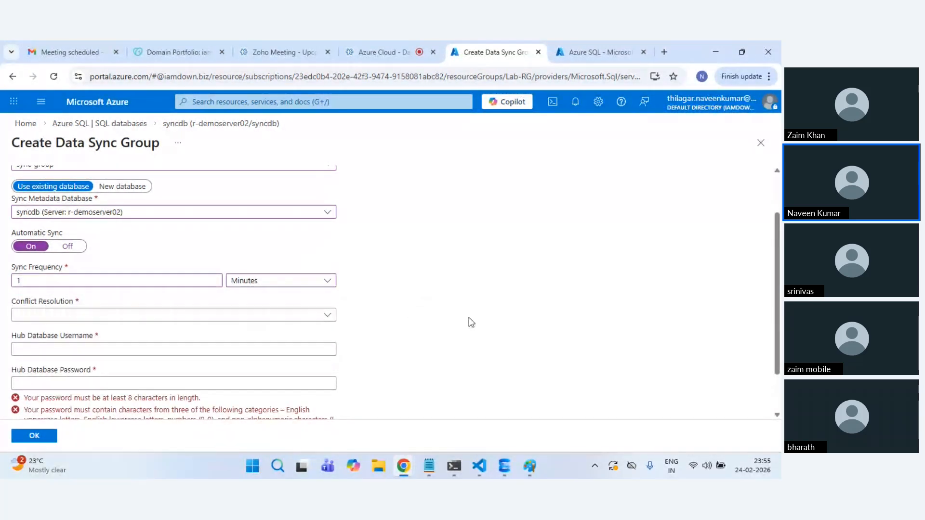
scroll(471, 322, up, 1)
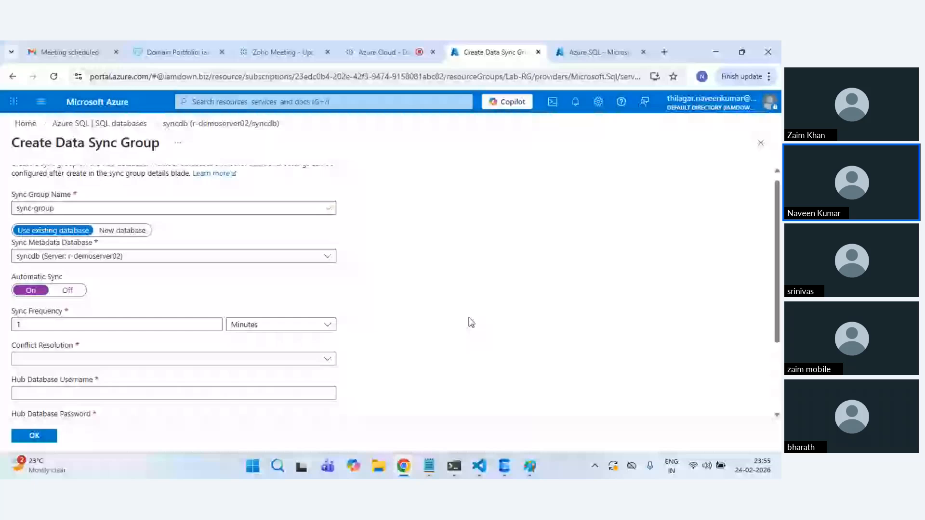
scroll(471, 322, up, 1)
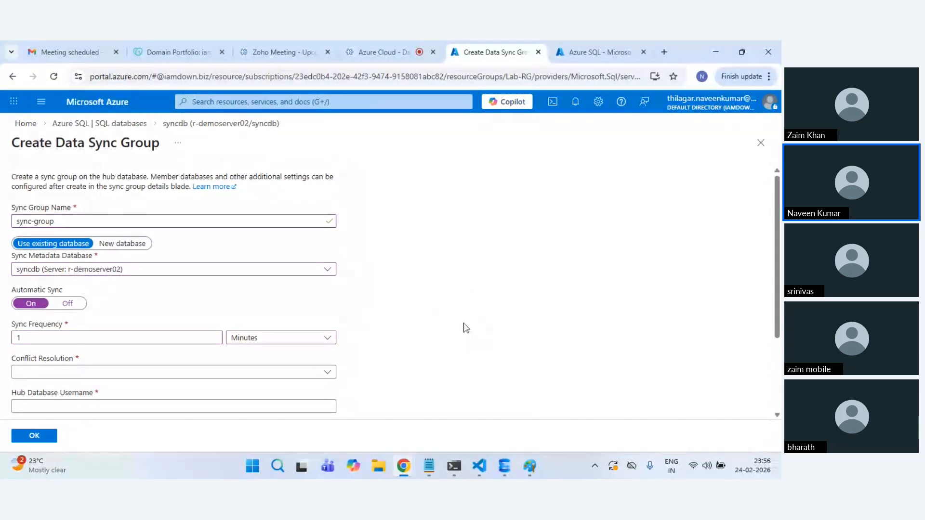
scroll(291, 335, down, 1)
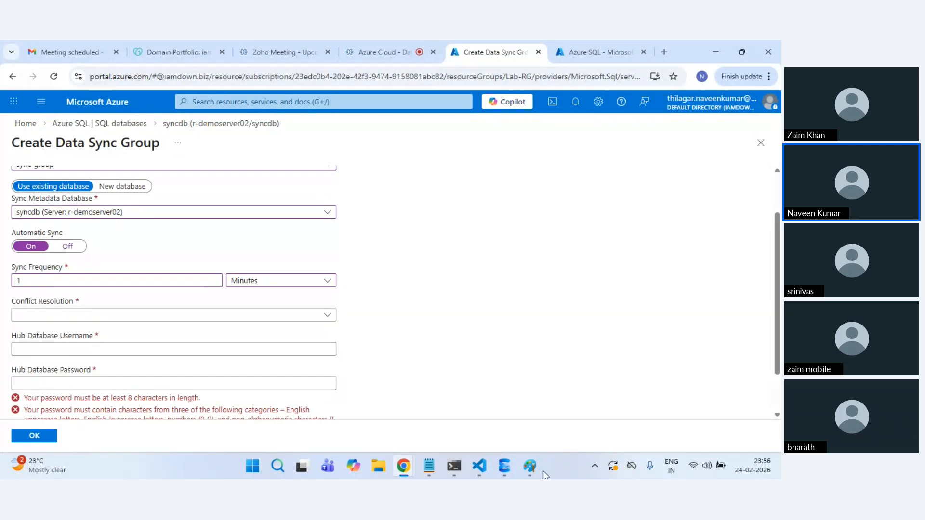
Step: Switch to Paint, mark the Primary label in the failover group diagram and DB1 in the r-demoserver01 diagram, and return to the Azure portal
mouse_move(534, 470)
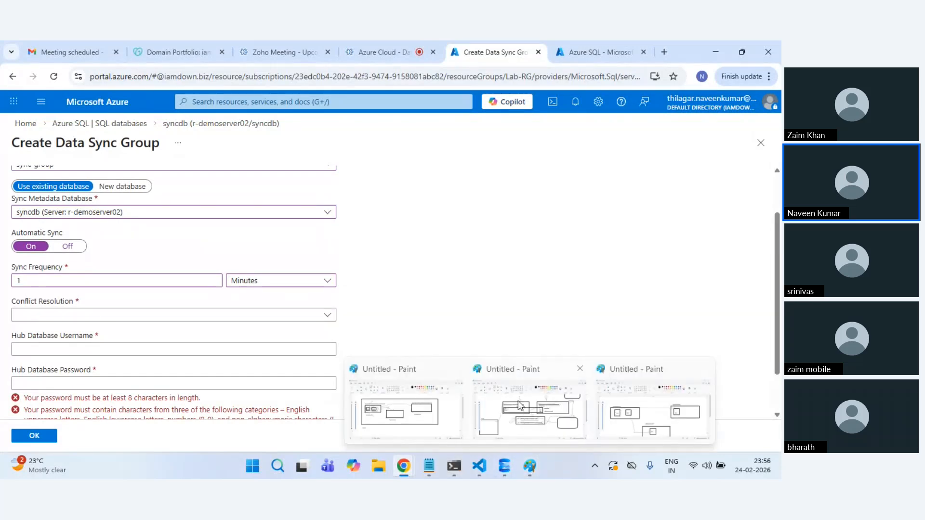
click(520, 407)
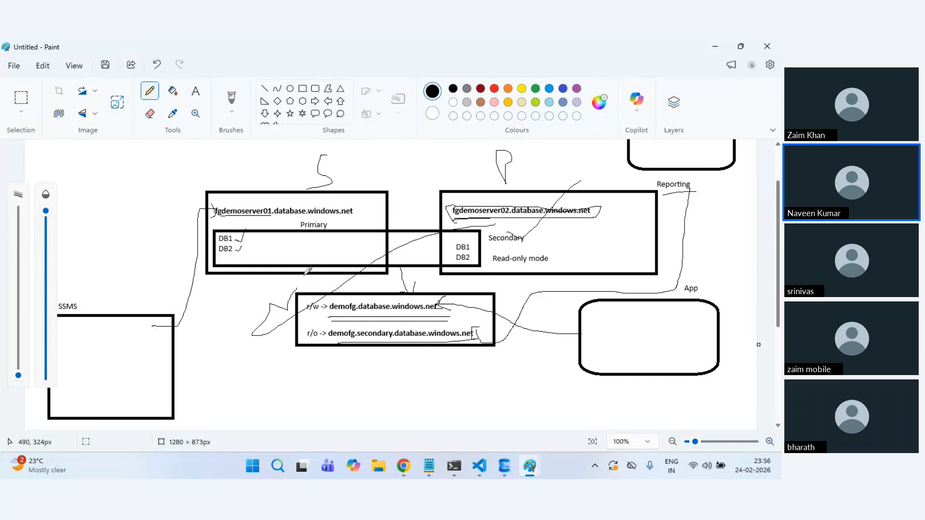
drag(332, 225, 345, 225)
mouse_move(530, 466)
click(626, 417)
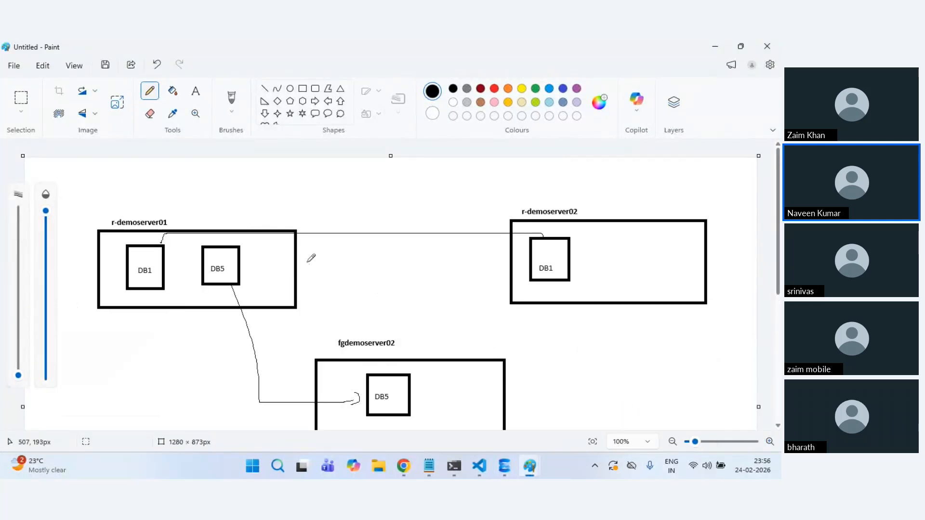
drag(158, 240, 171, 243)
click(711, 47)
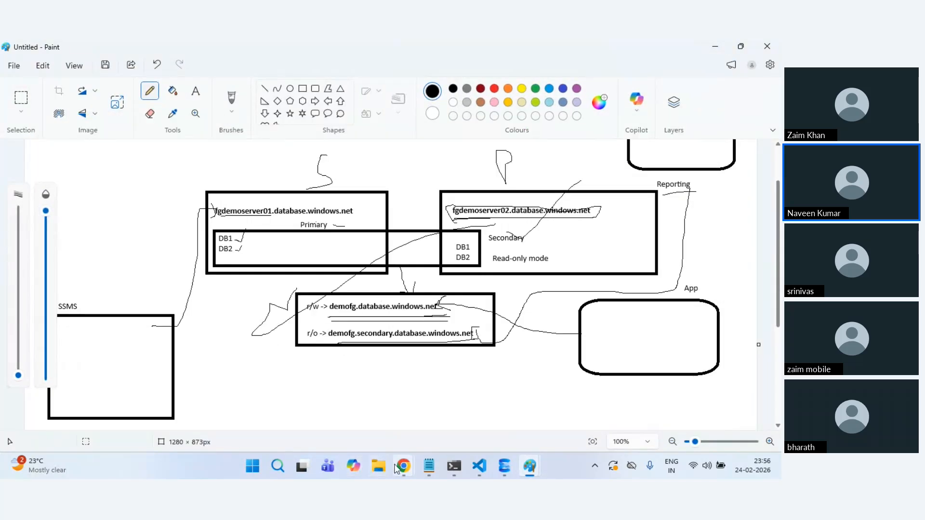
mouse_move(402, 464)
click(355, 427)
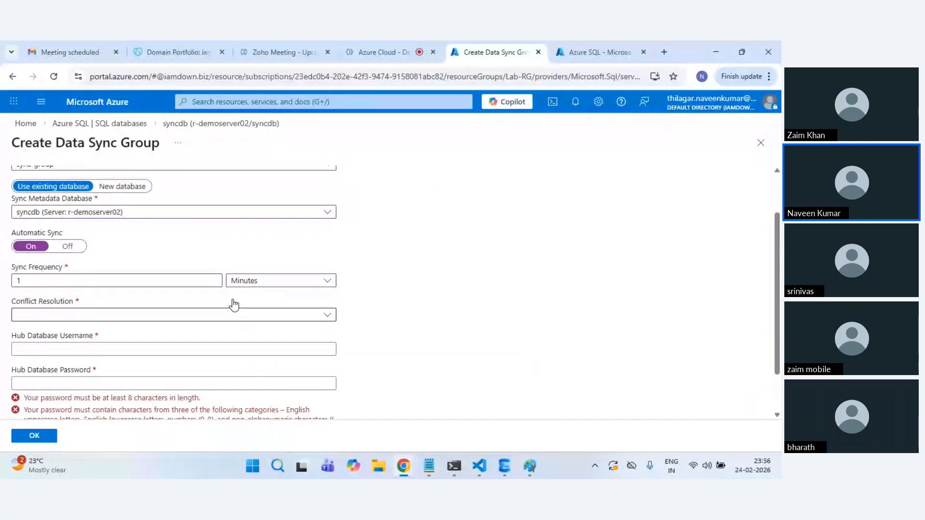
Step: Set the conflict resolution to Hub win and enter the hub database username
click(213, 316)
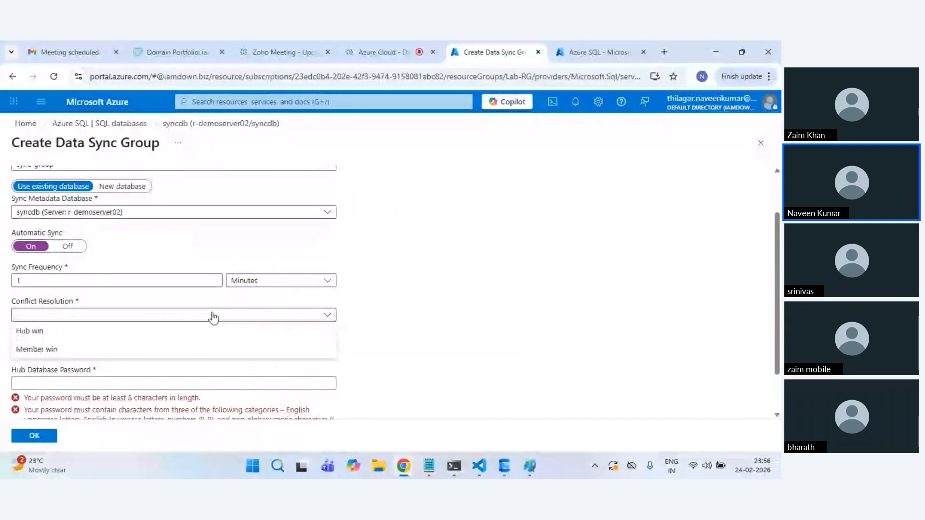
click(58, 335)
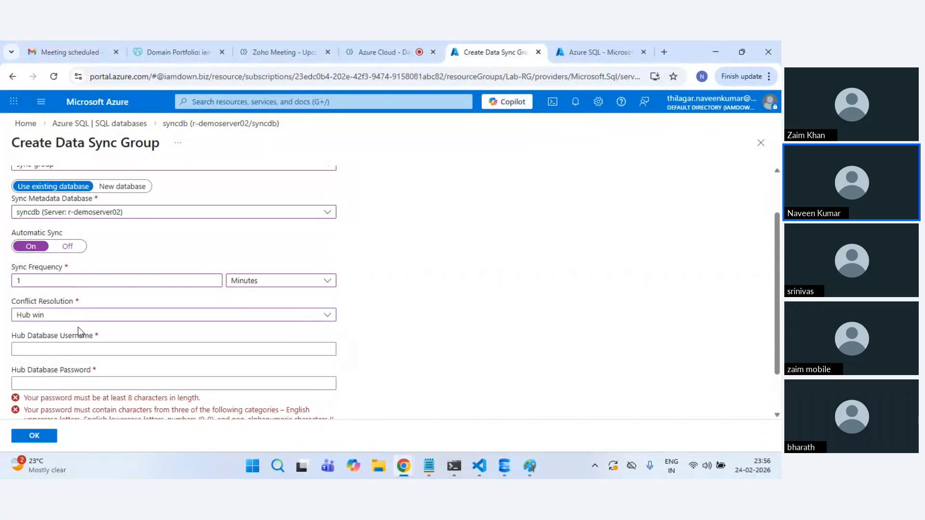
click(101, 352)
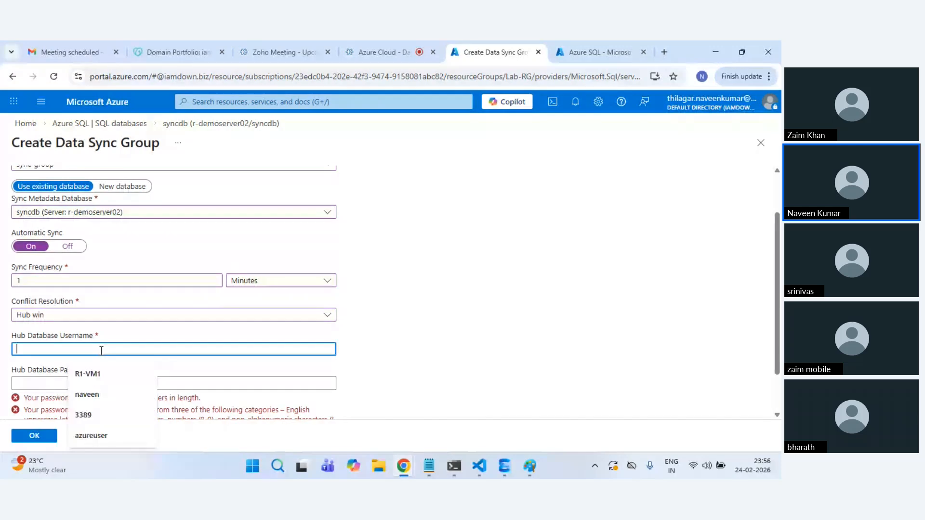
scroll(103, 350, down, 1)
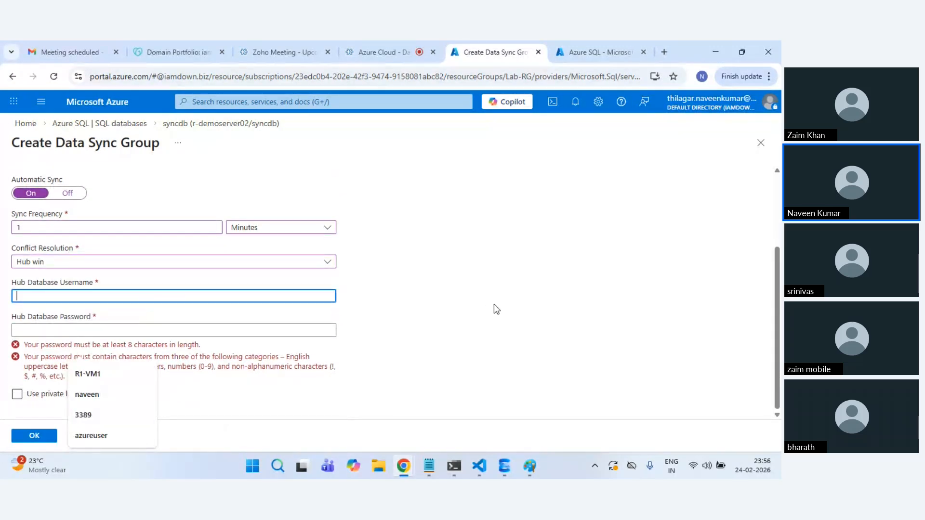
text(naveen)
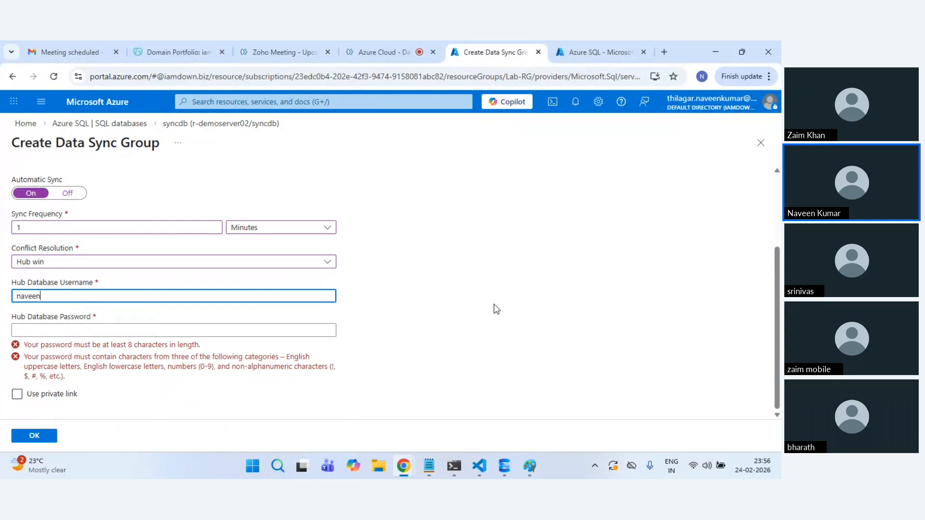
Step: Enter the hub database password, clearing the first entry and retyping it
key(Tab)
text(•••)
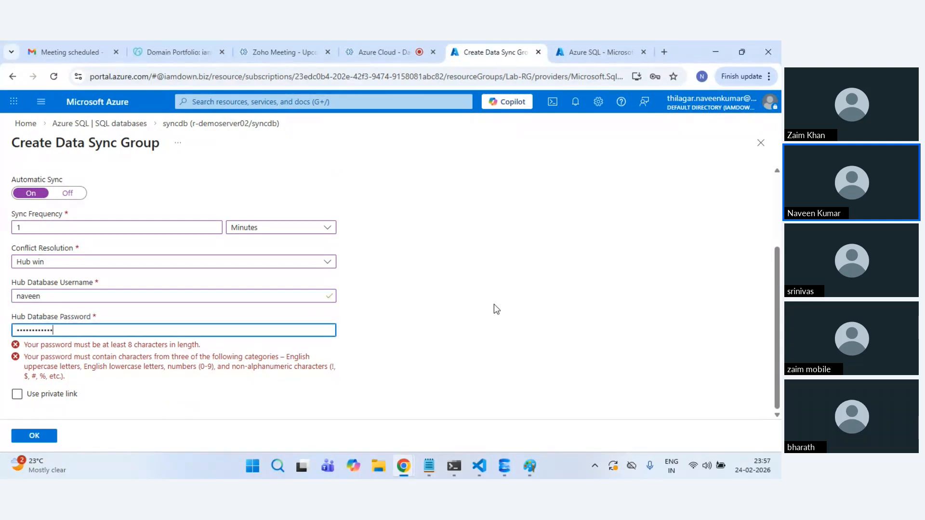
text(•)
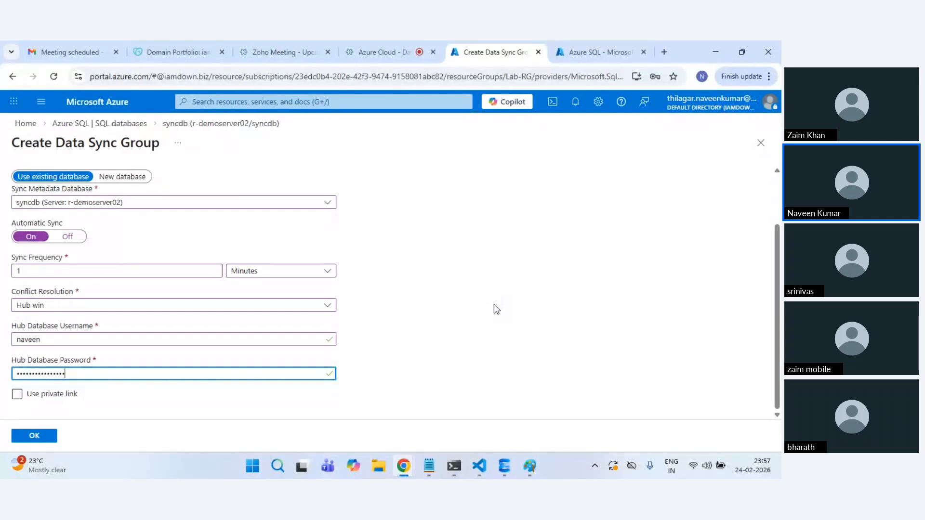
key(ctrl+a)
key(BackSpace)
text(•••••)
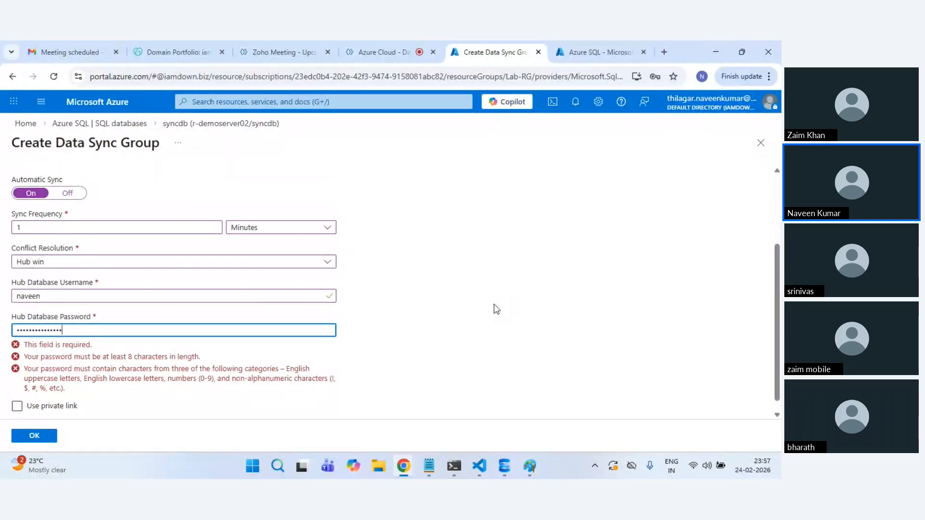
text(•)
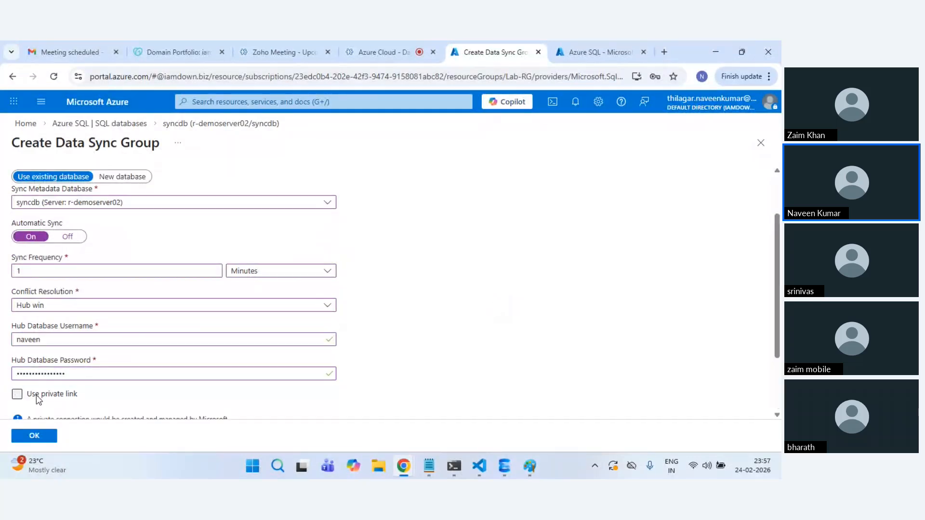
click(37, 396)
scroll(78, 328, down, 2)
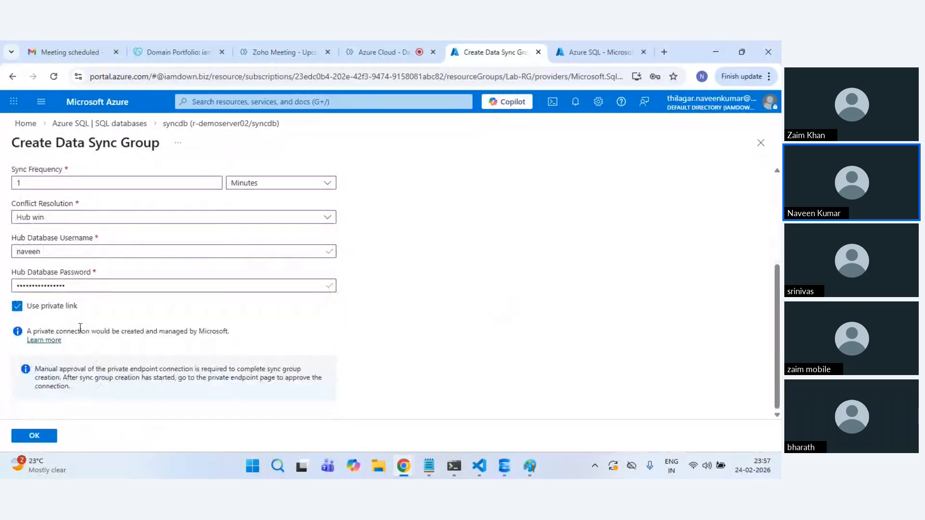
click(57, 307)
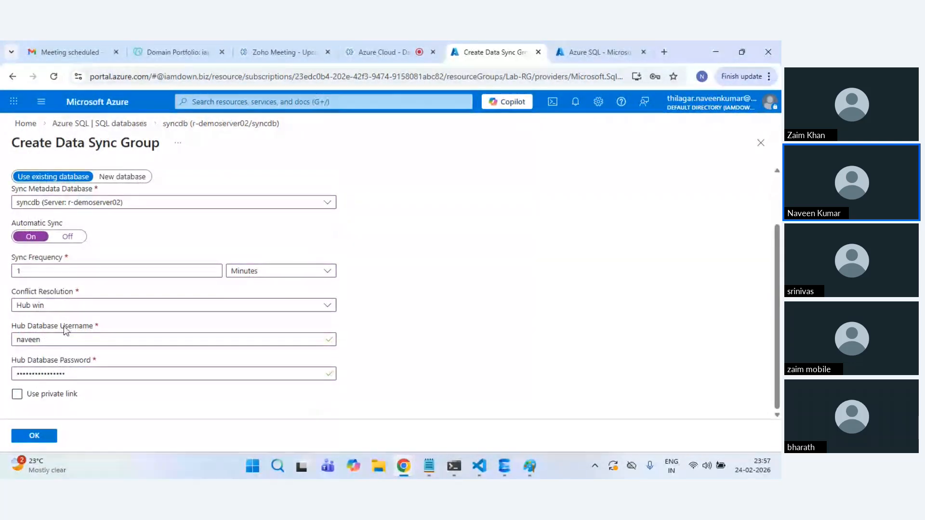
Step: Review the settings, create sync-group and check its deployment progress in the notifications
scroll(67, 332, up, 2)
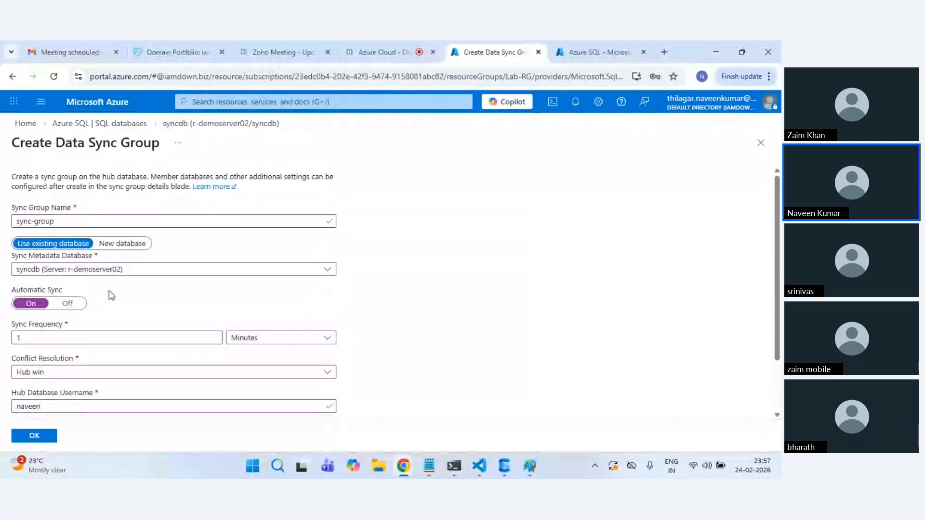
click(34, 435)
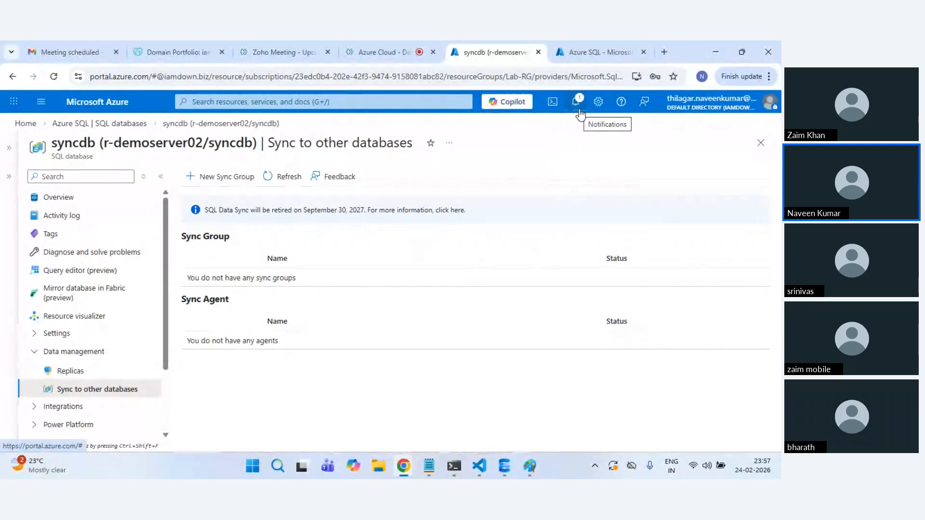
click(579, 112)
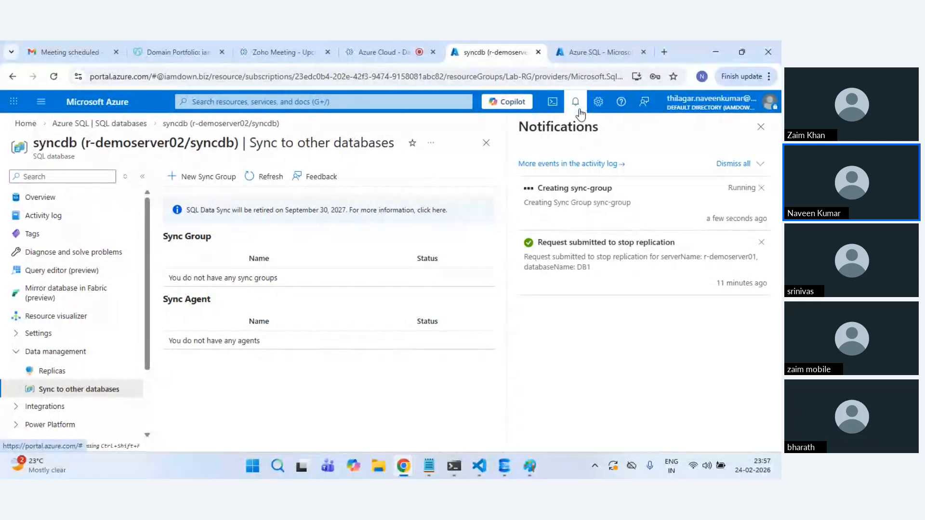
click(580, 110)
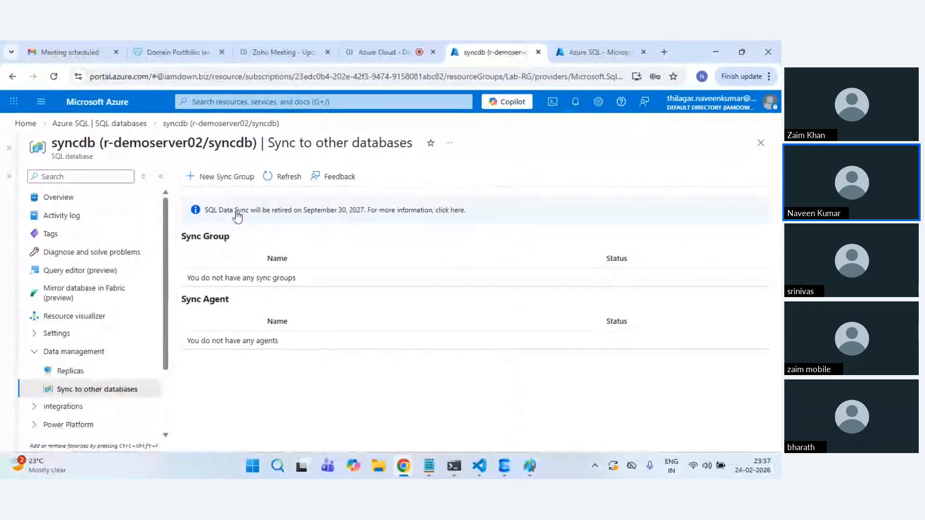
Step: Open the SQL Data Sync retirement announcement from the notice on the sync page and read its details and suggested alternatives
click(289, 214)
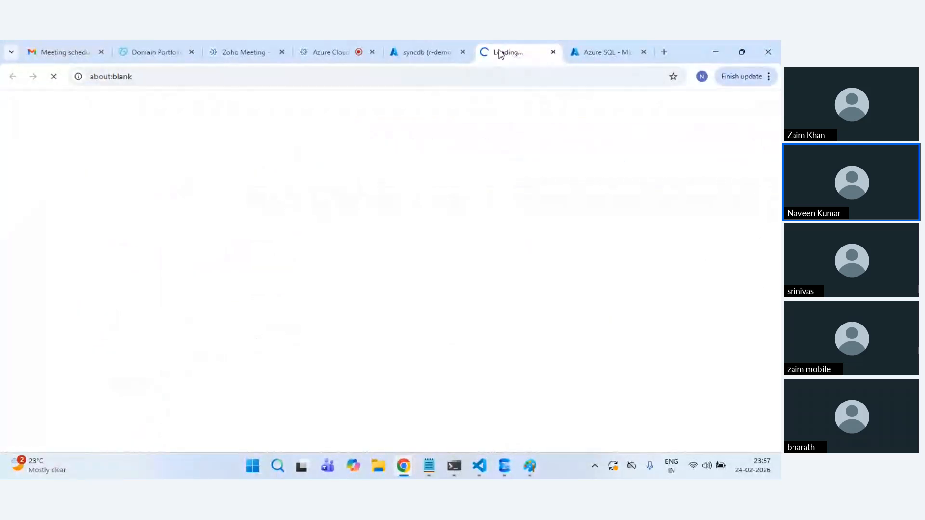
click(443, 44)
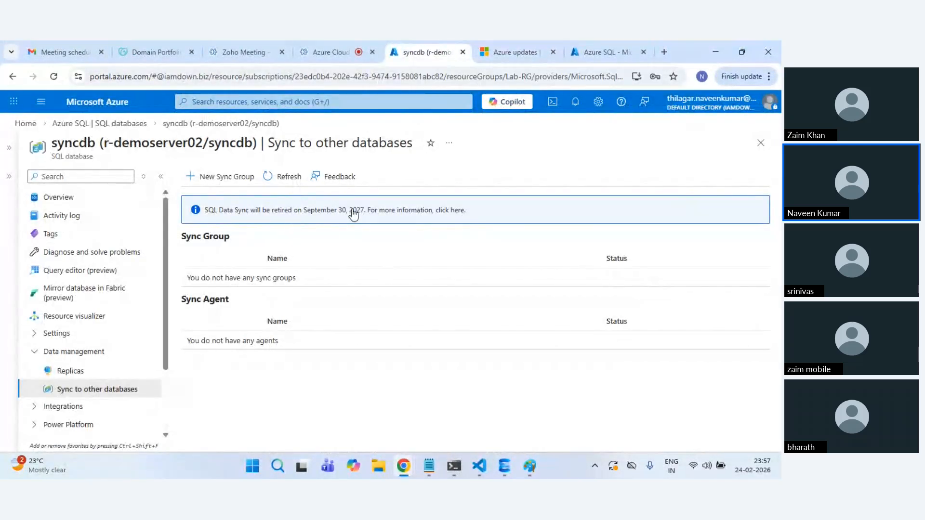
click(503, 42)
scroll(363, 273, down, 5)
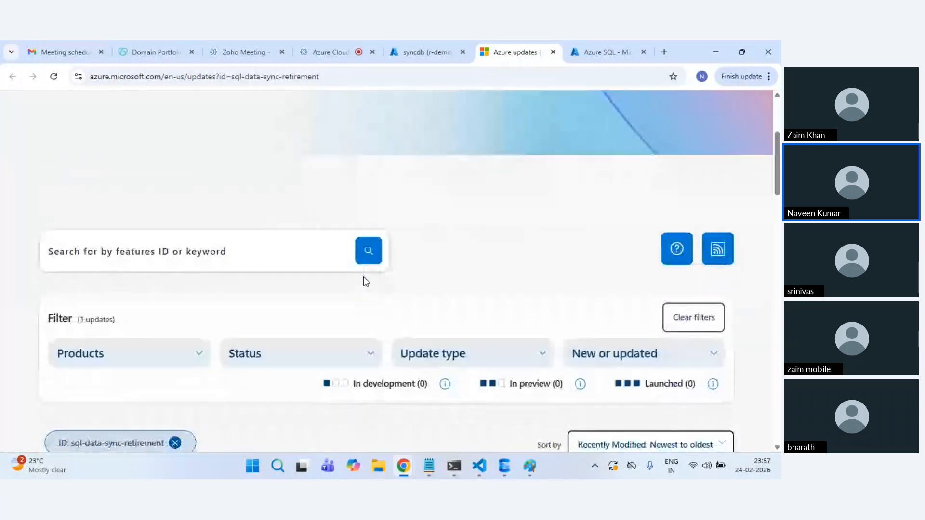
scroll(363, 277, down, 4)
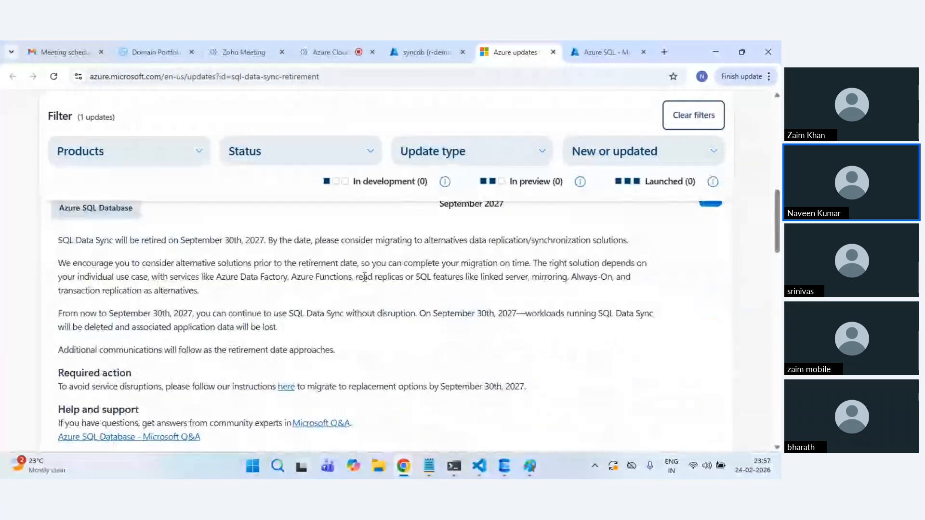
Step: Read through the SQL Data Sync retirement announcement, covering the alternatives, required action, and help and support instructions
scroll(365, 278, up, 2)
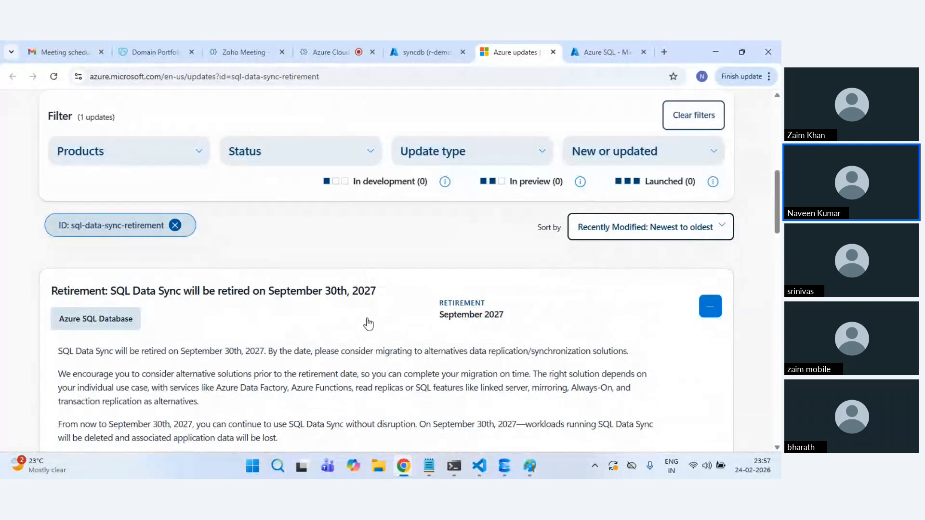
scroll(436, 352, down, 1)
scroll(443, 347, down, 1)
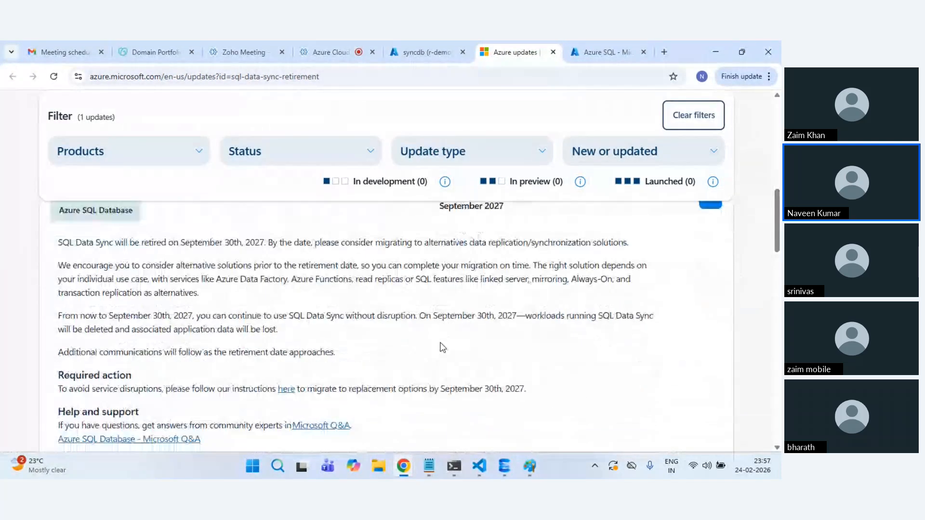
scroll(442, 347, down, 6)
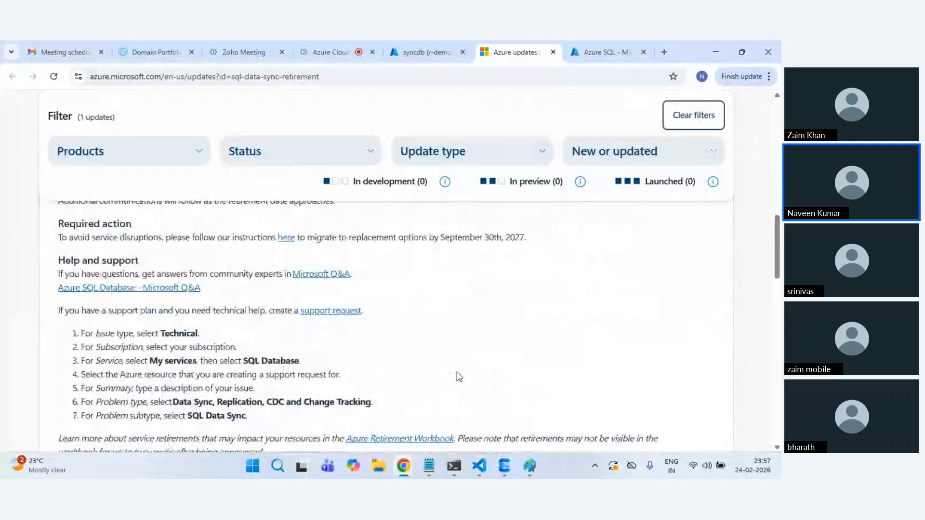
scroll(459, 377, up, 3)
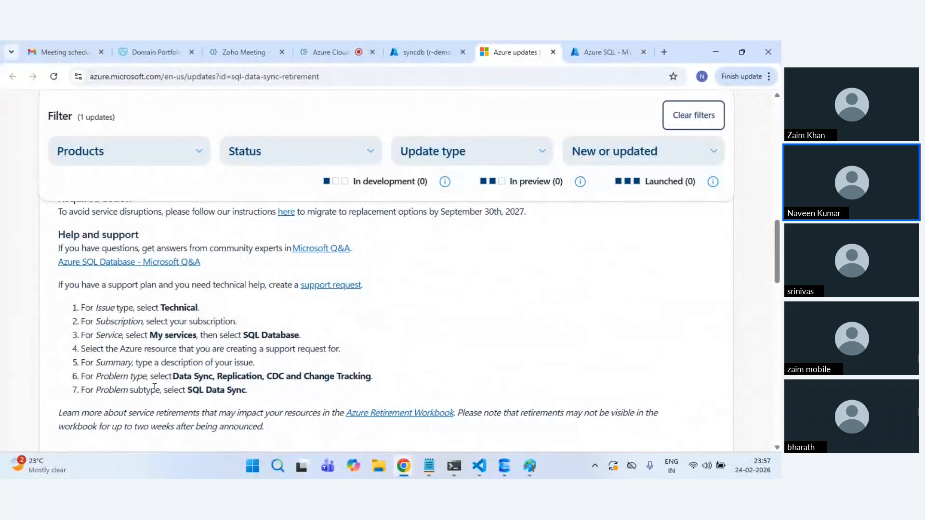
scroll(362, 375, down, 3)
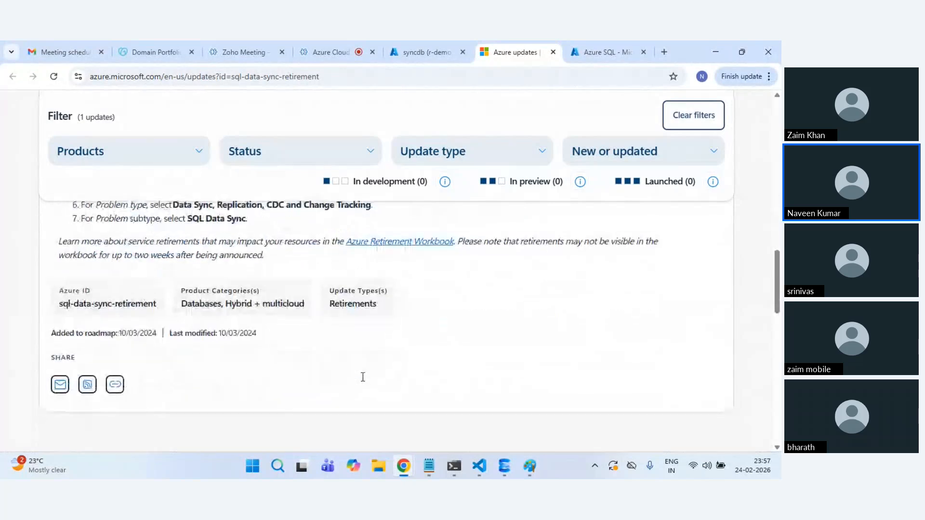
scroll(362, 378, up, 4)
scroll(363, 381, up, 1)
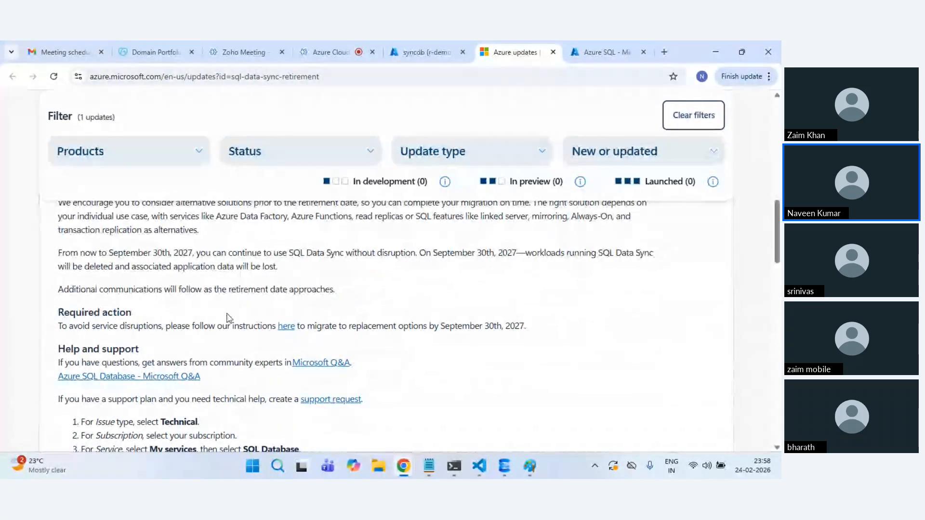
scroll(430, 330, up, 3)
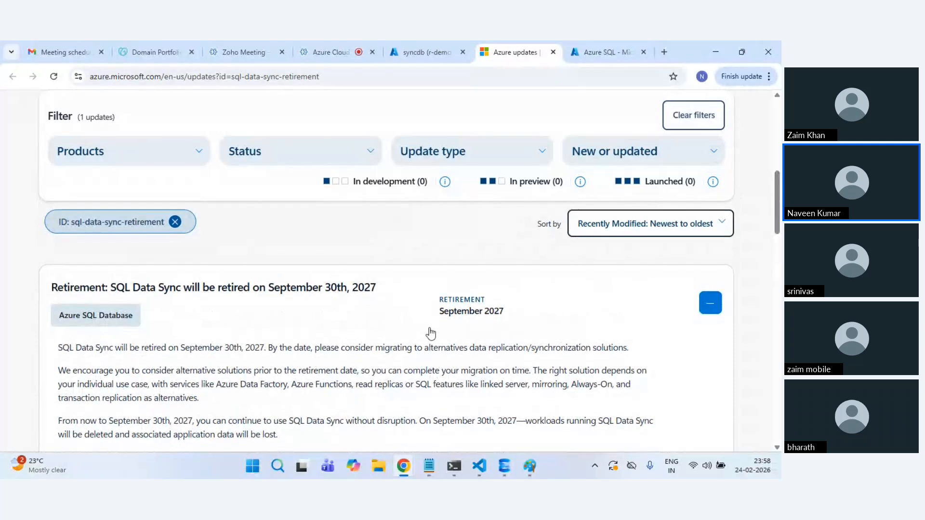
scroll(430, 332, down, 2)
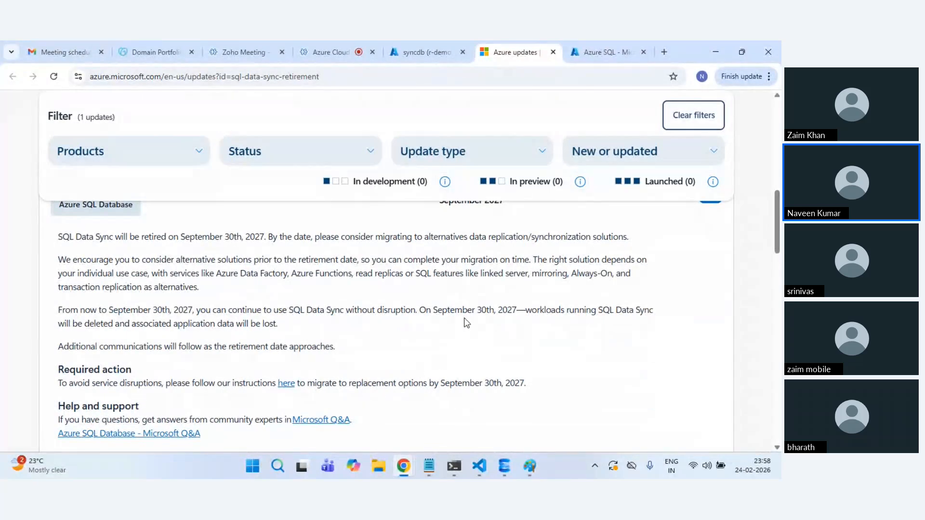
Step: Return to the Azure portal, refresh syncdb's sync group list and check the notifications for the creation of sync-group
click(404, 51)
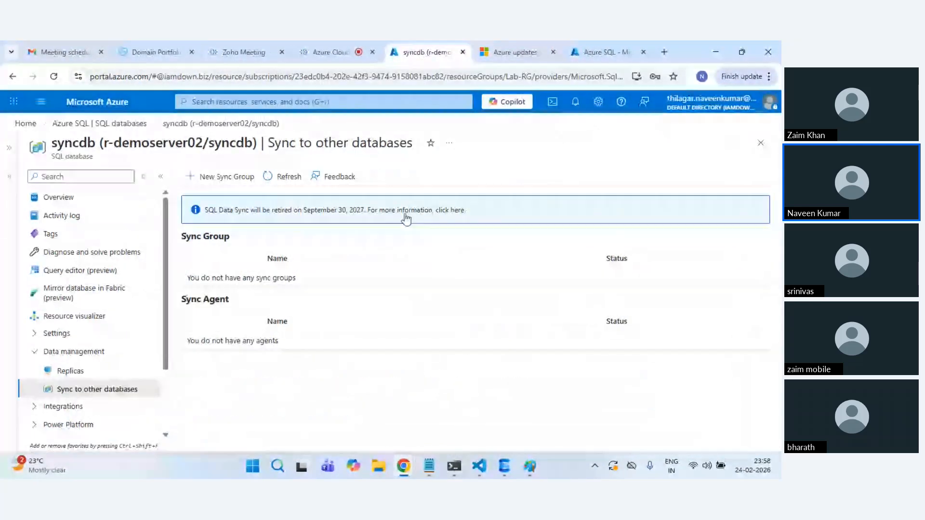
click(298, 176)
click(575, 109)
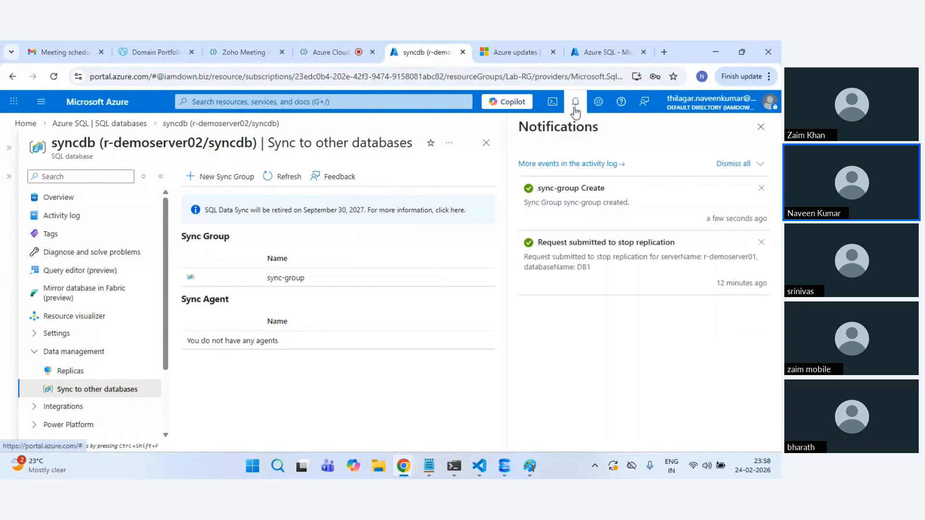
click(575, 107)
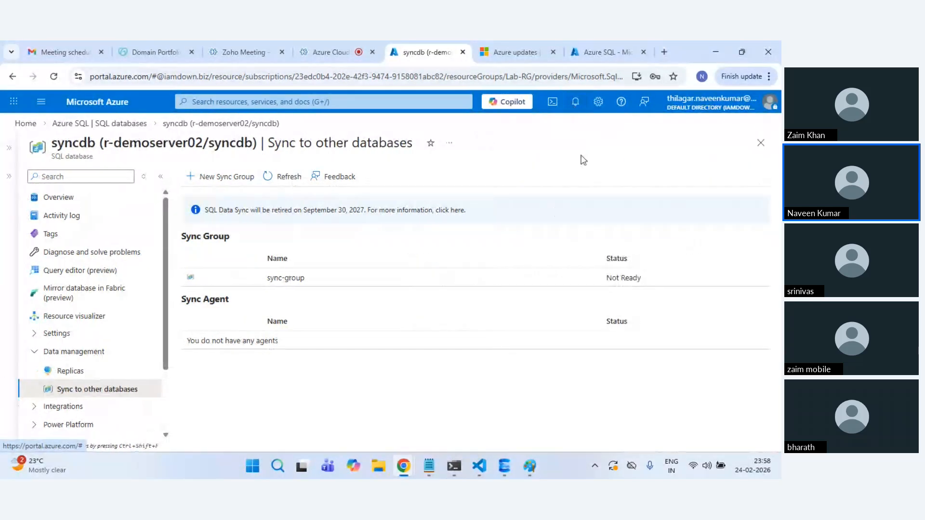
Step: View the overview of sync-group with its databases, tables and logs, returning to the sync group list each time
click(311, 286)
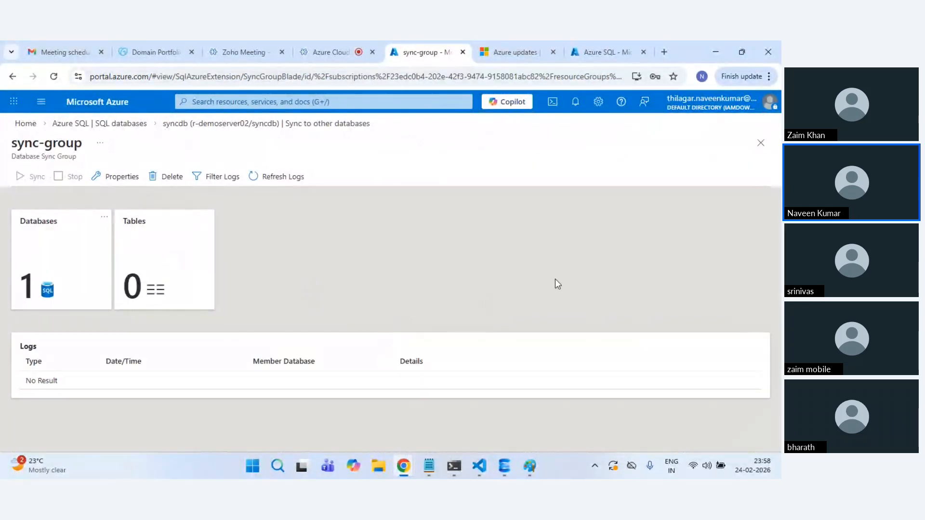
click(761, 144)
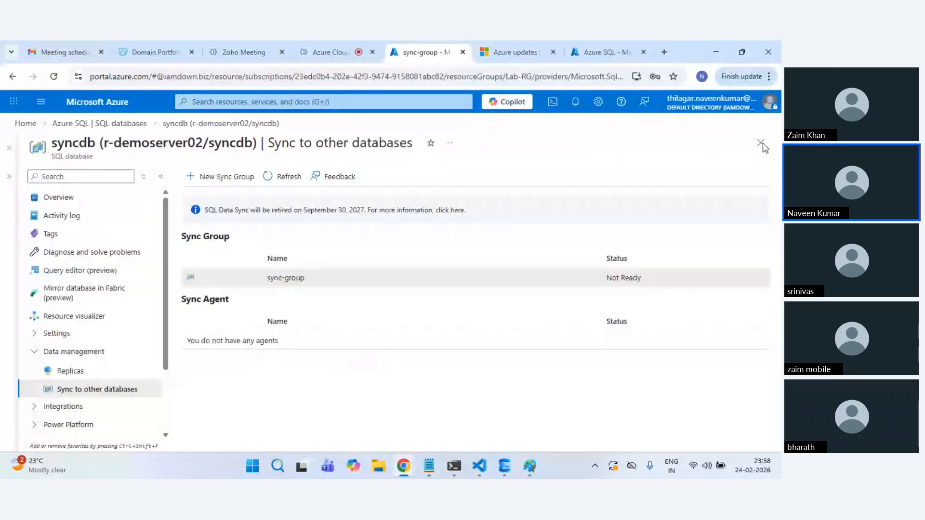
click(308, 284)
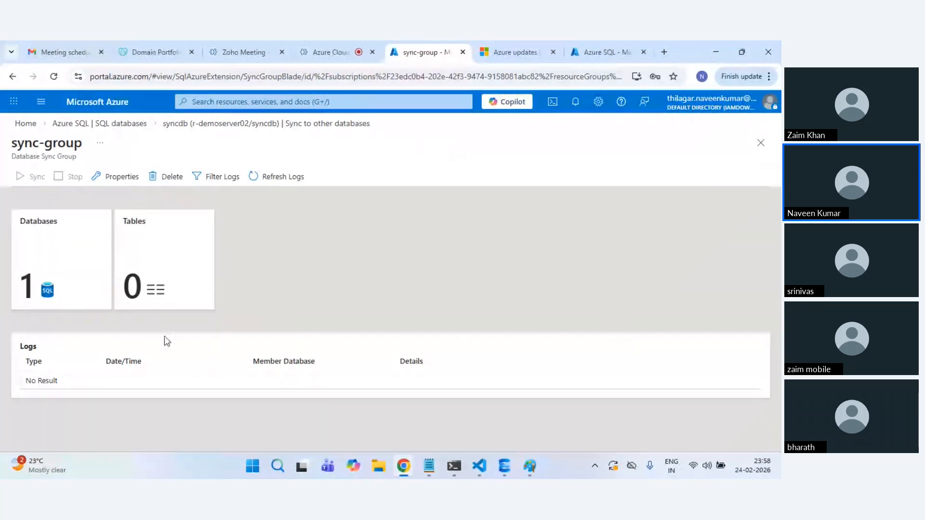
click(761, 142)
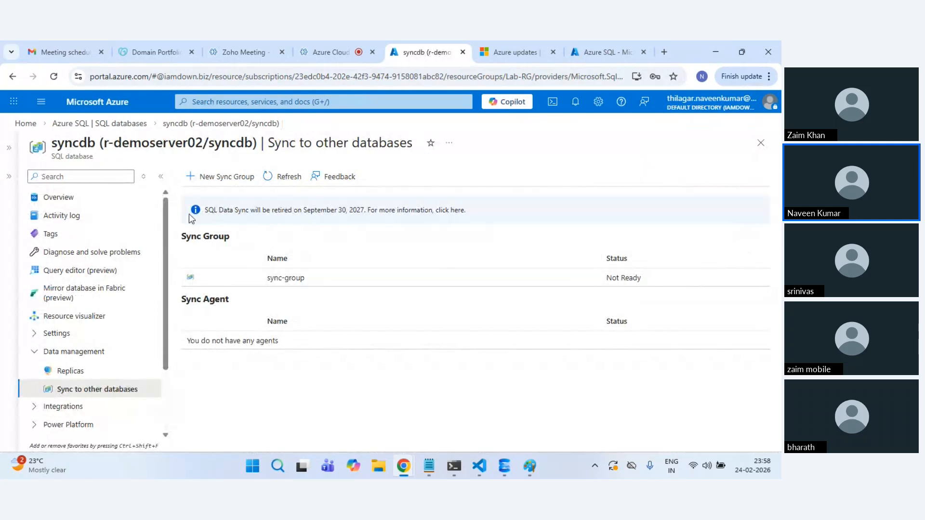
click(212, 176)
click(113, 220)
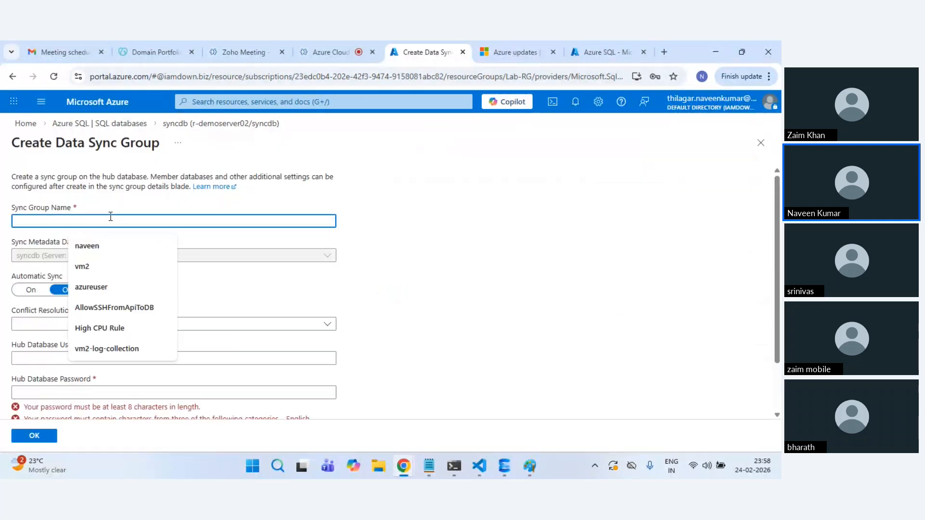
text(sync)
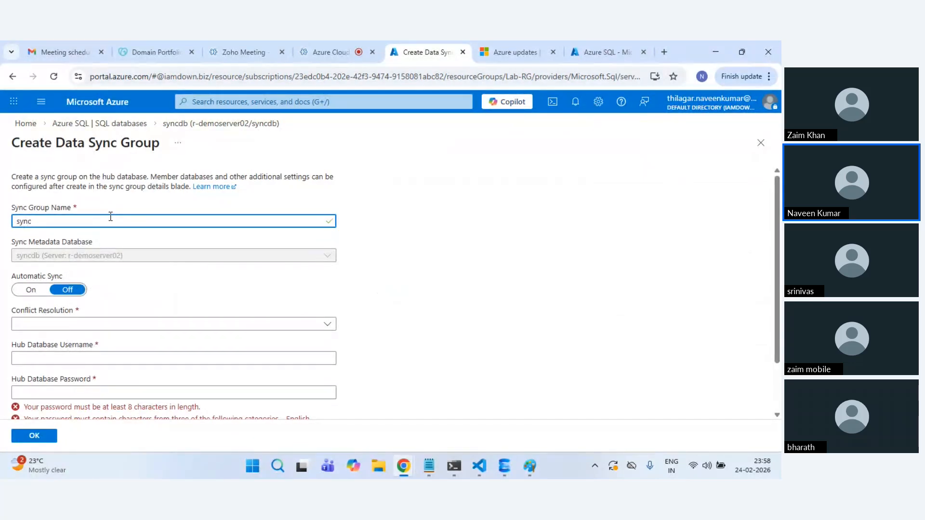
text(-group2)
click(67, 256)
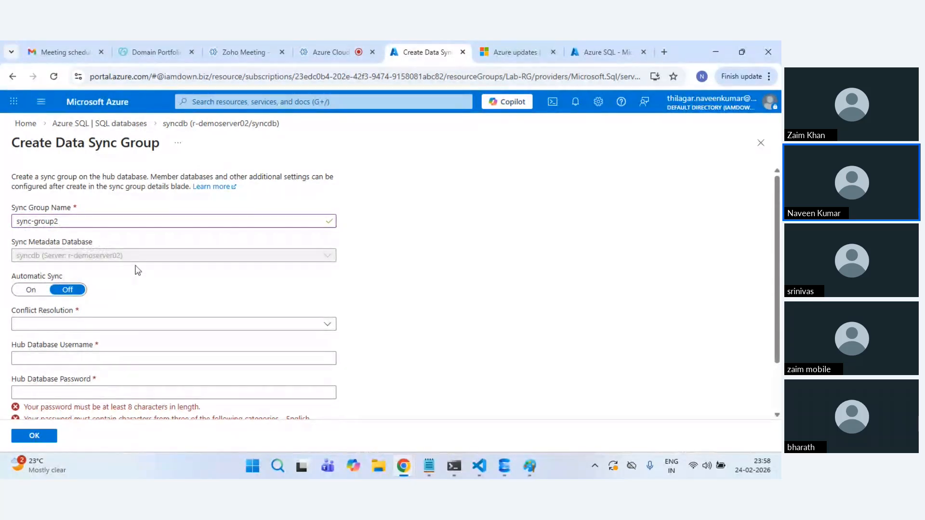
scroll(140, 270, down, 2)
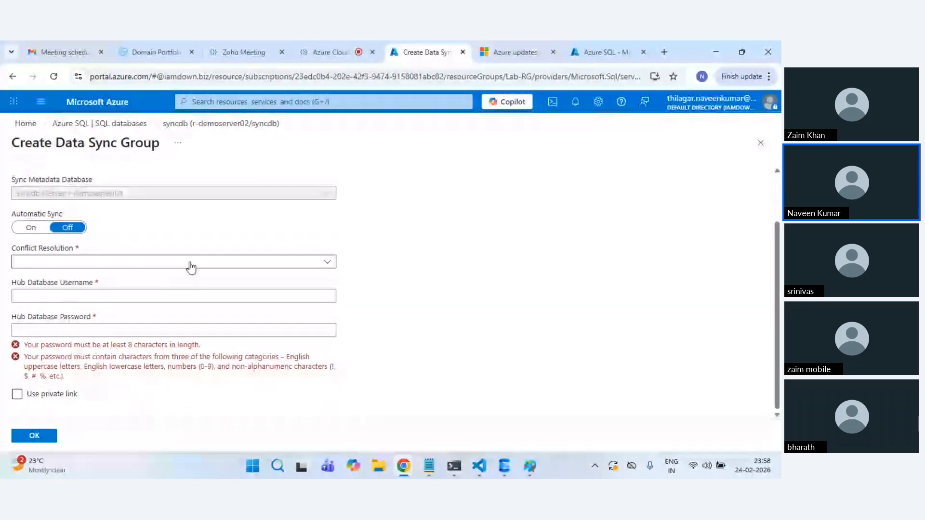
click(761, 143)
click(442, 150)
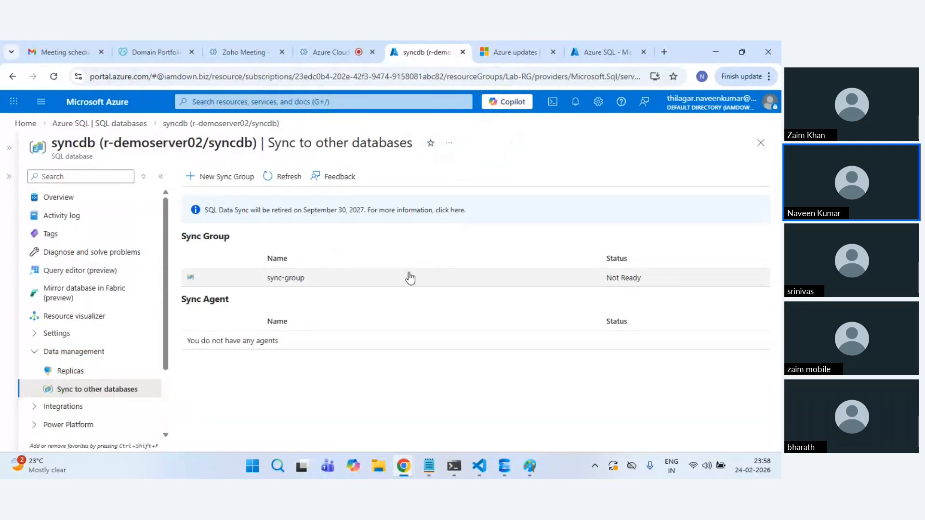
Step: Open the sync members of sync-group and examine what adding an on-premises database requires, closing that form without adding one
click(409, 276)
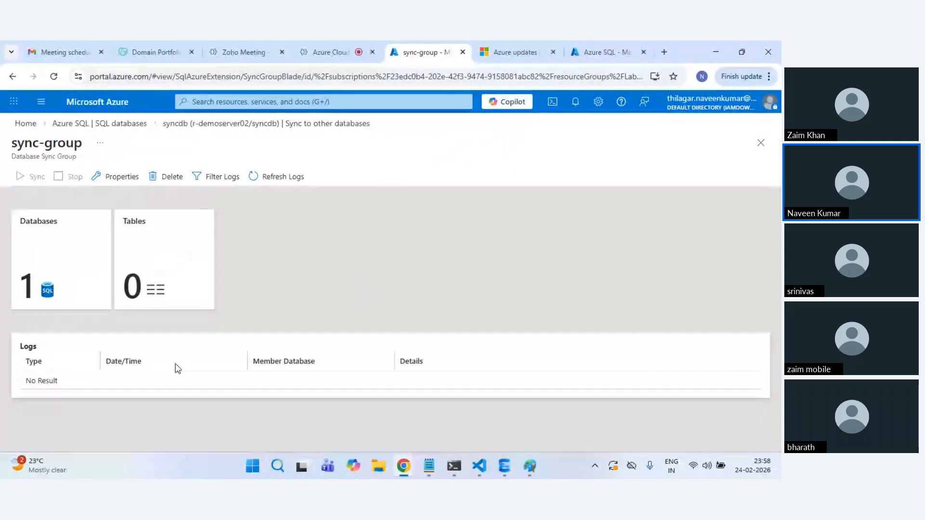
click(50, 286)
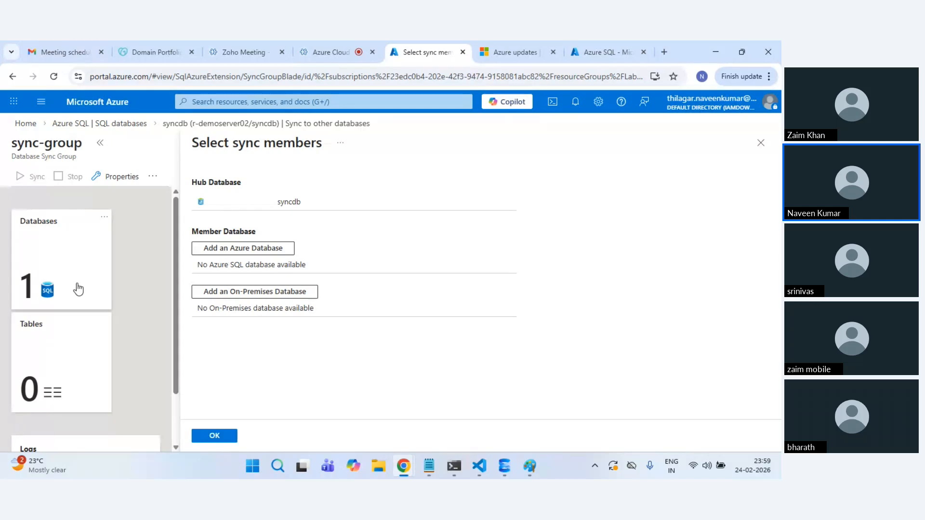
click(304, 292)
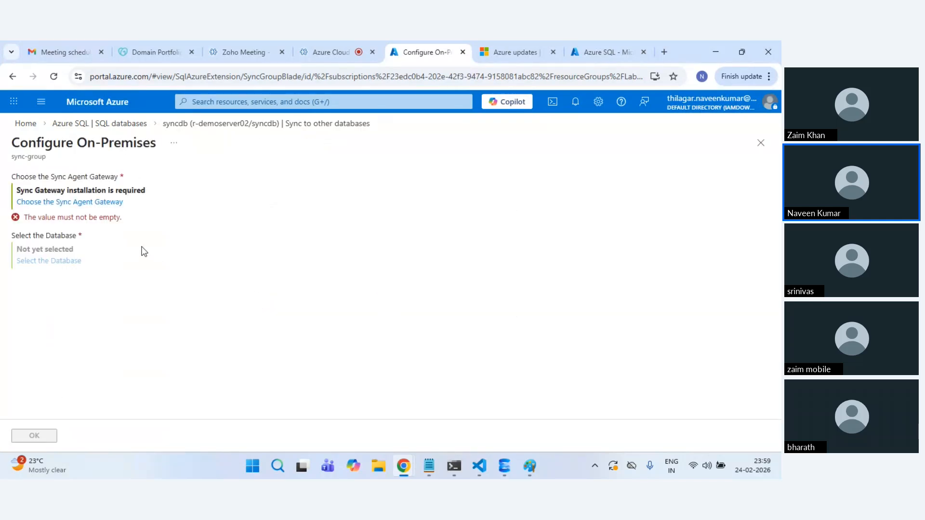
drag(27, 186, 175, 193)
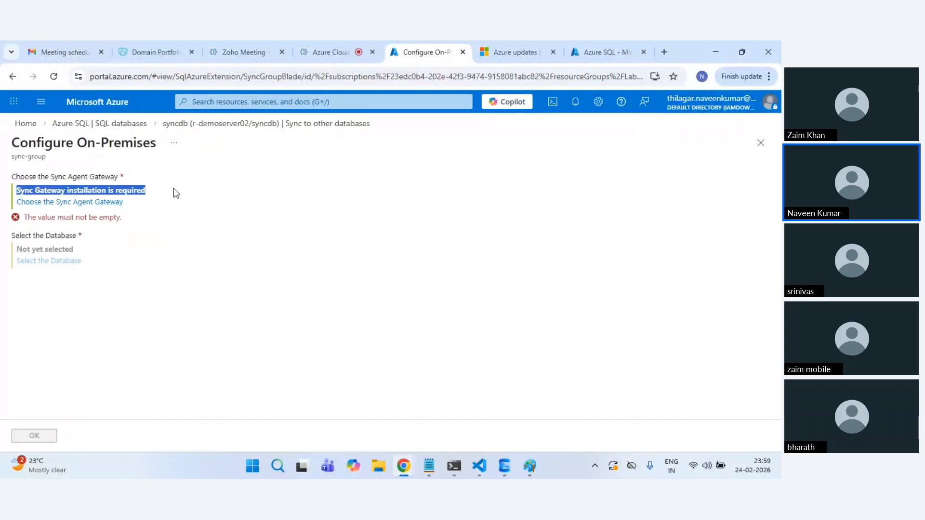
click(177, 194)
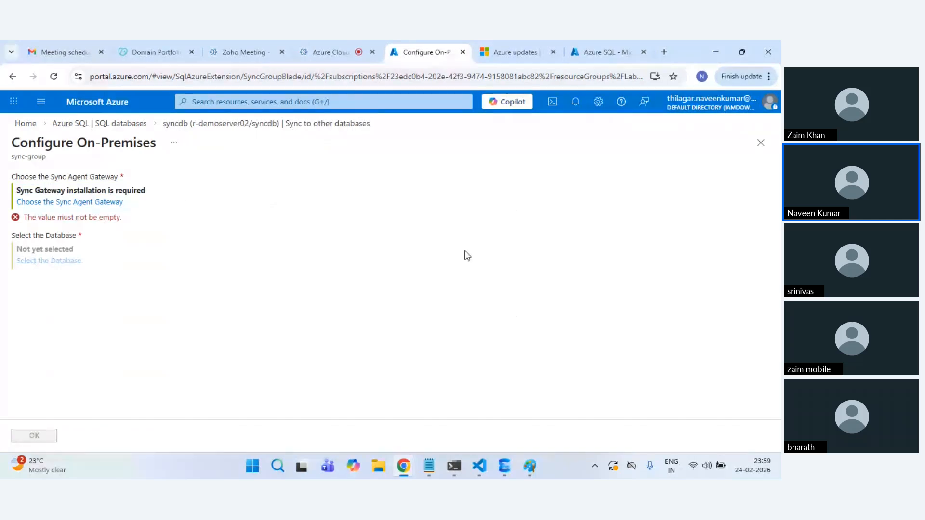
click(761, 143)
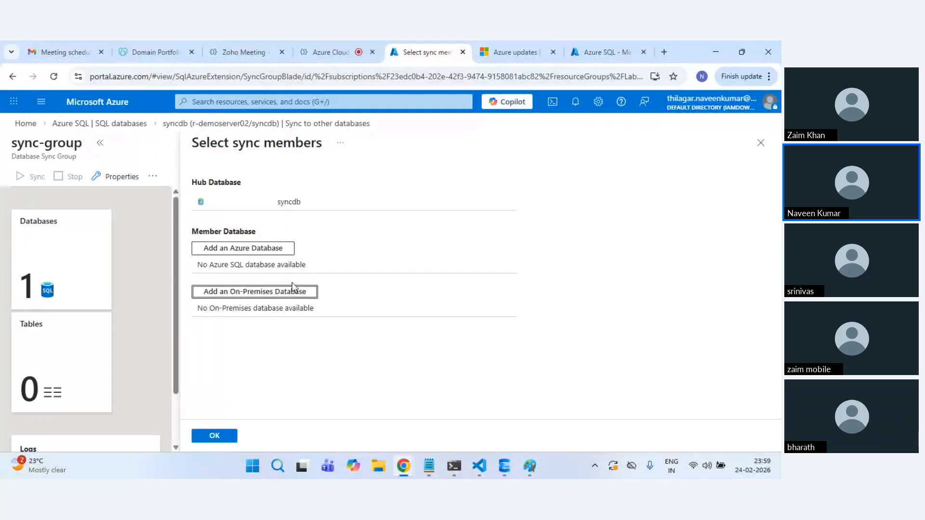
Step: Start adding an Azure member database to sync-group with the sync member name secondary-sync-member
click(271, 258)
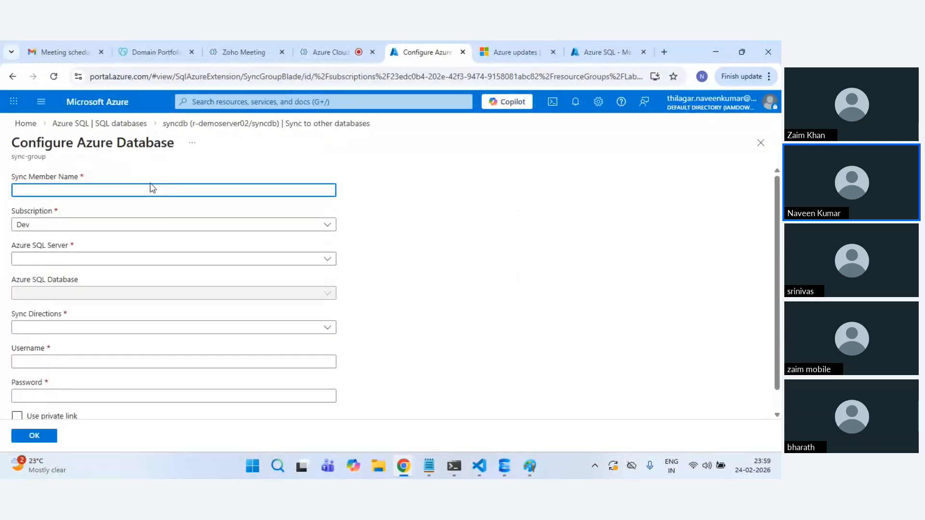
text(s)
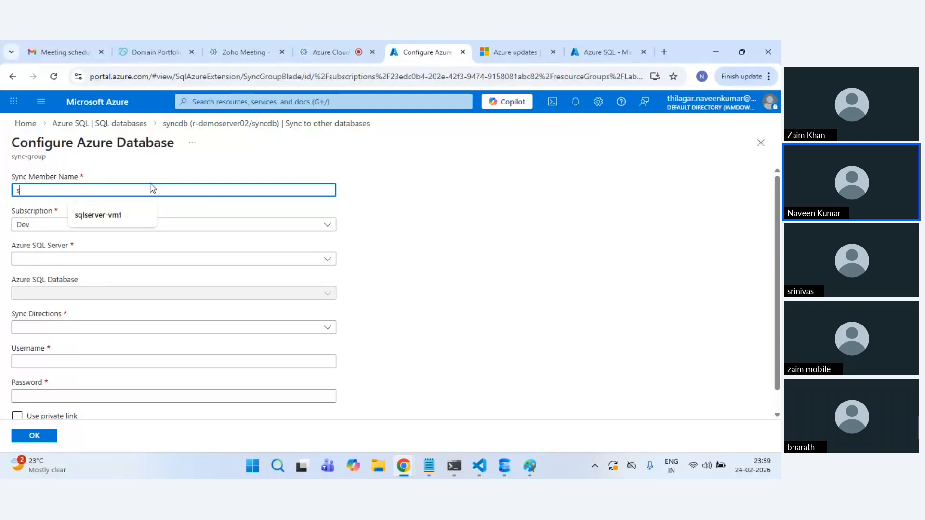
text(econdar)
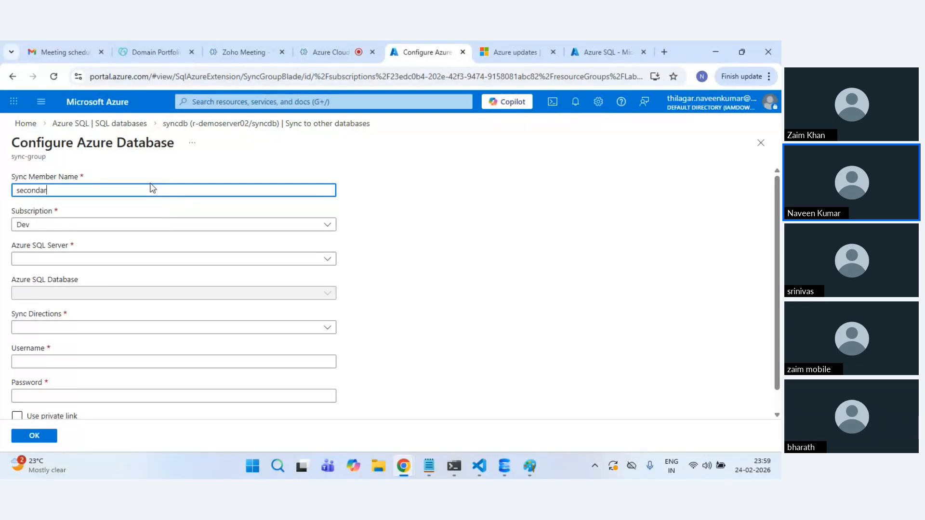
text(y=)
text(-syn)
text(c-member)
Step: Choose r-demoserver01 as the member's Azure SQL server and DB1 as its database
click(87, 259)
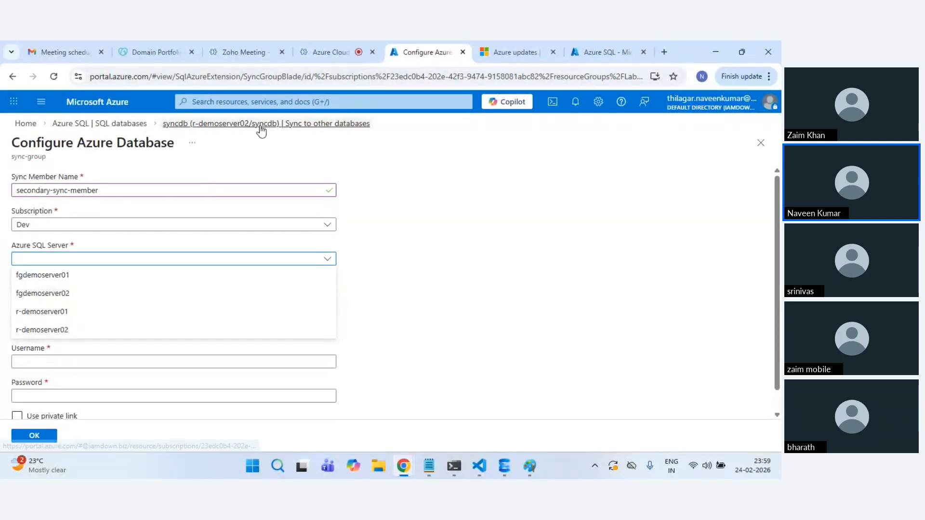
click(67, 311)
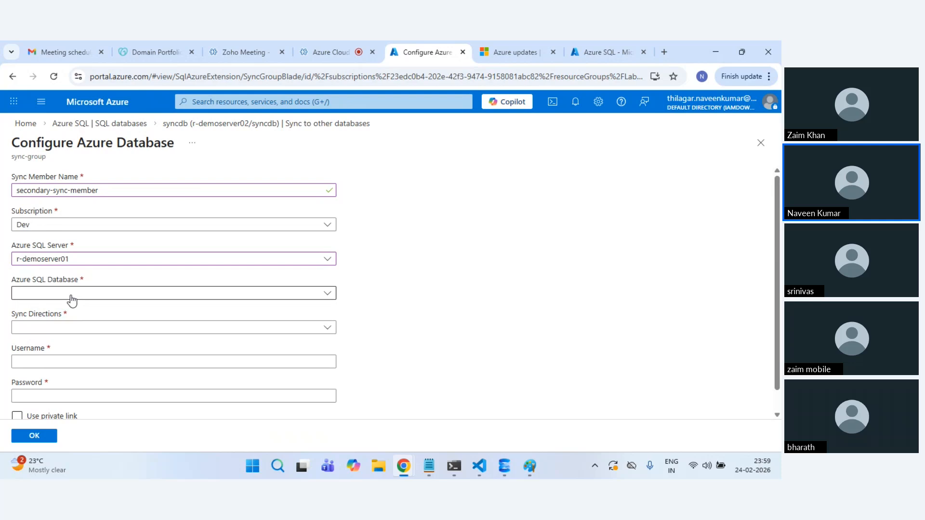
click(72, 296)
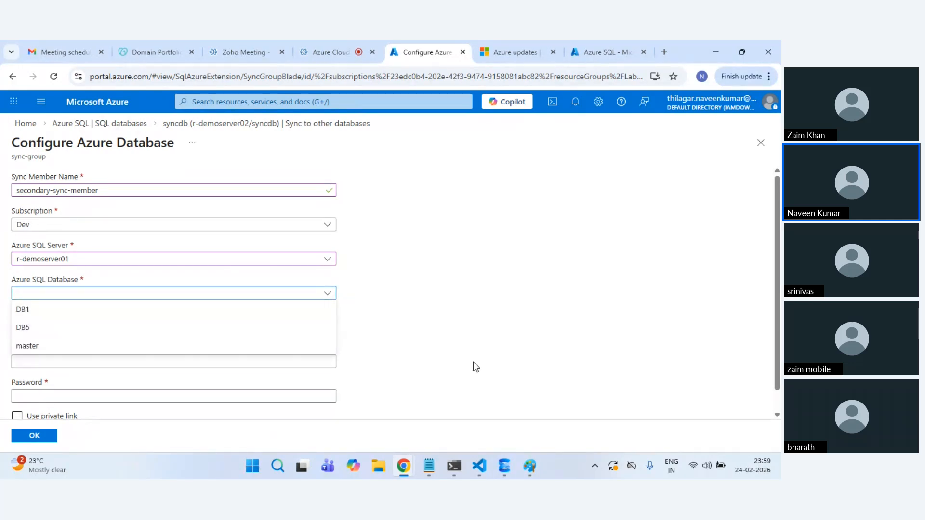
click(37, 318)
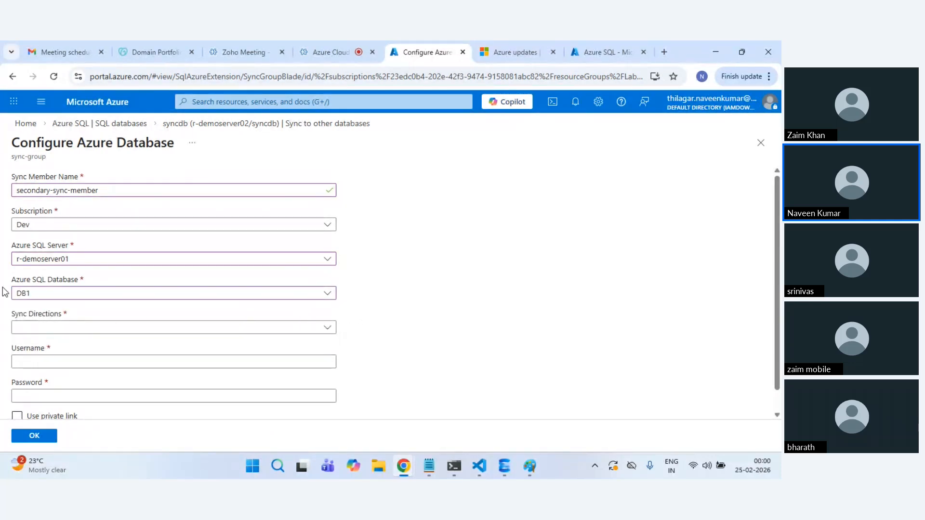
Step: Switch to SQL Server Management Studio and open a new query on DB1 of r-demoserver02
click(505, 465)
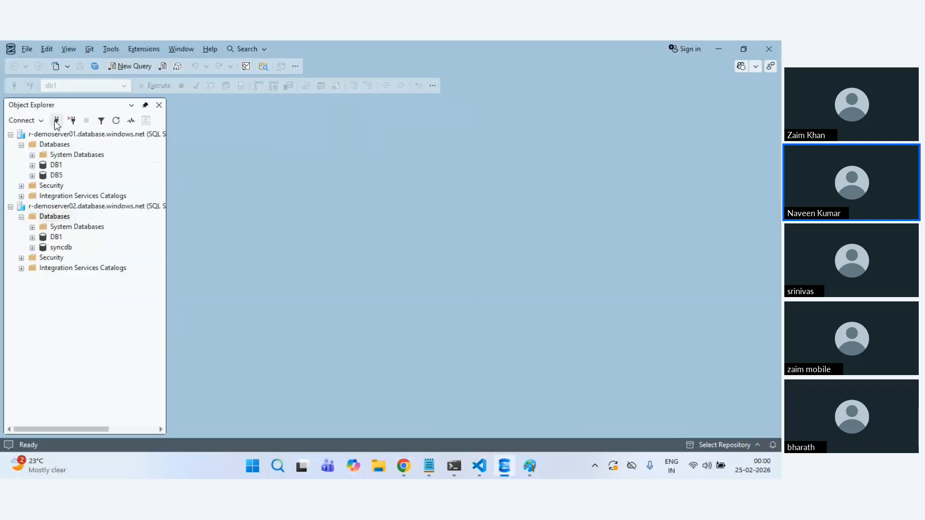
click(55, 216)
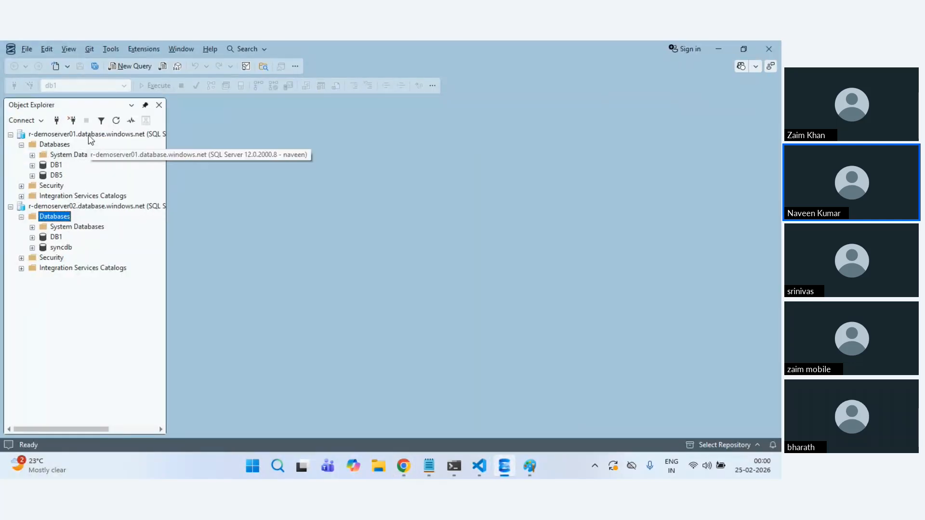
click(116, 120)
key(Down)
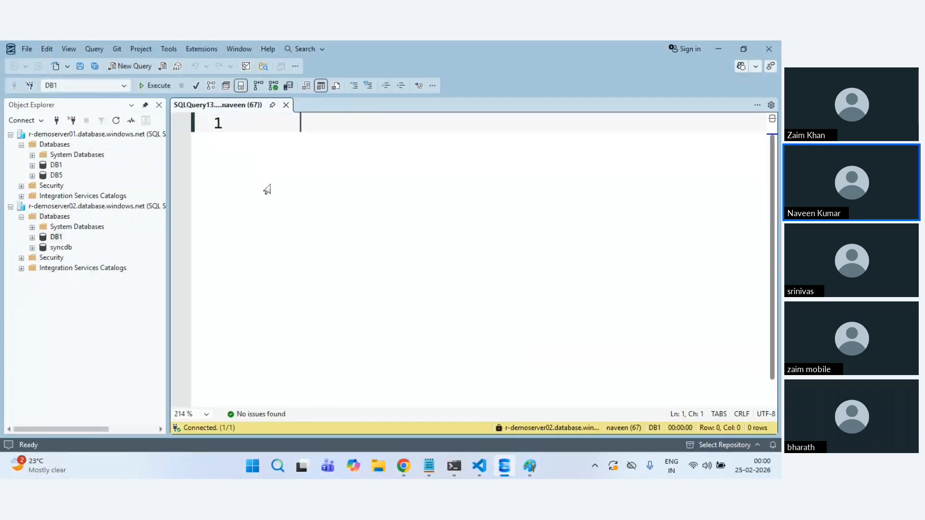
Step: Write and run a statement that creates the table dev with a single int column named id
text(create )
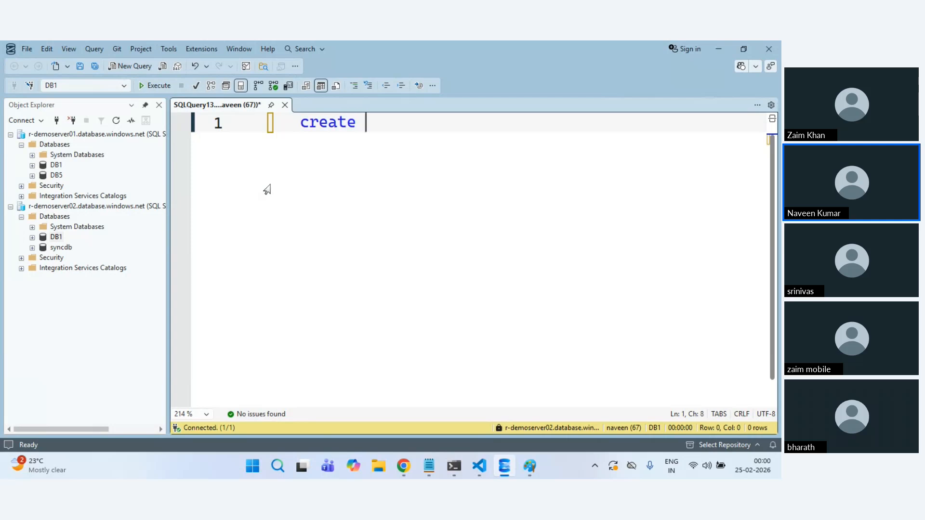
text(tabl)
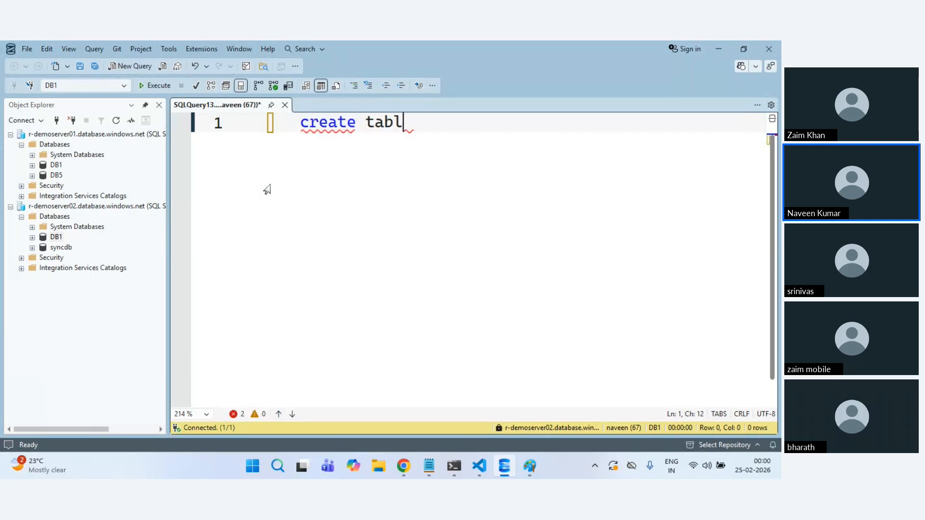
text(e dev )id)
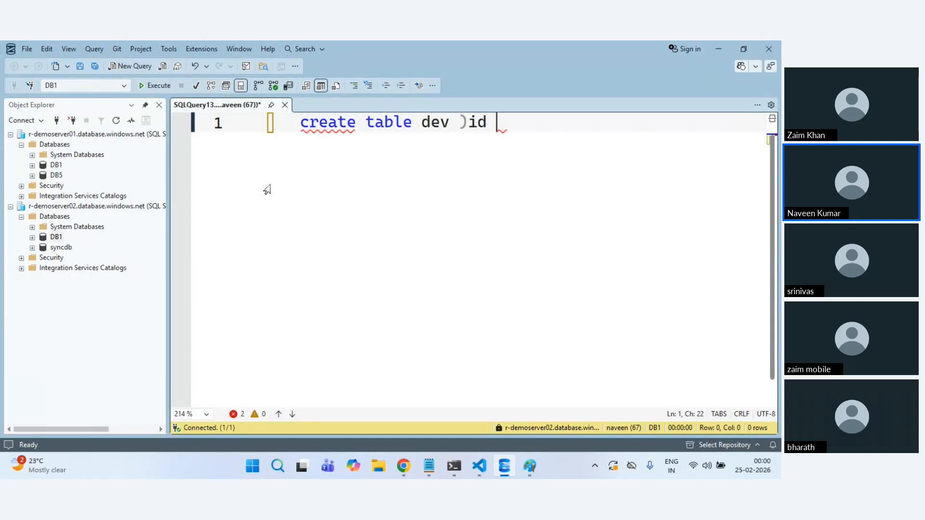
key(BackSpace)
key(BackSpace)
key(BackSpace)
key(BackSpace)
text((id into)
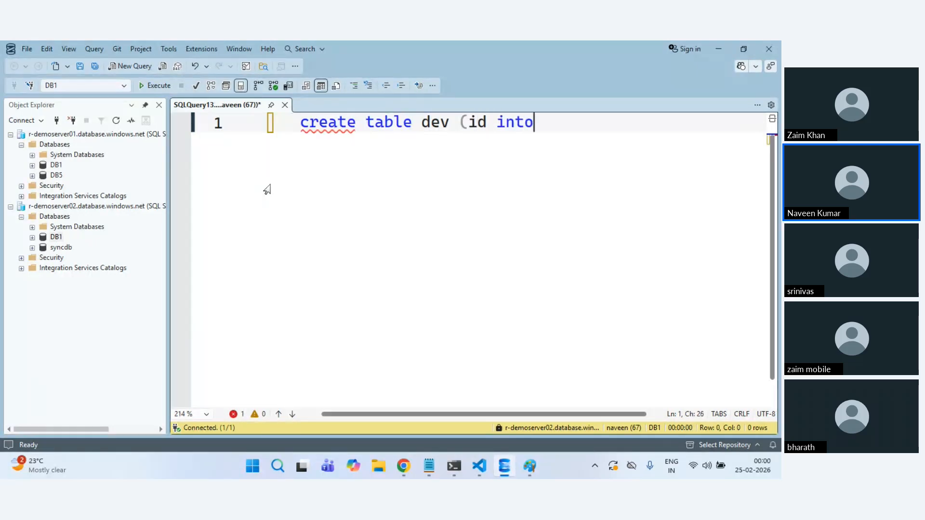
key(BackSpace)
text())
key(F5)
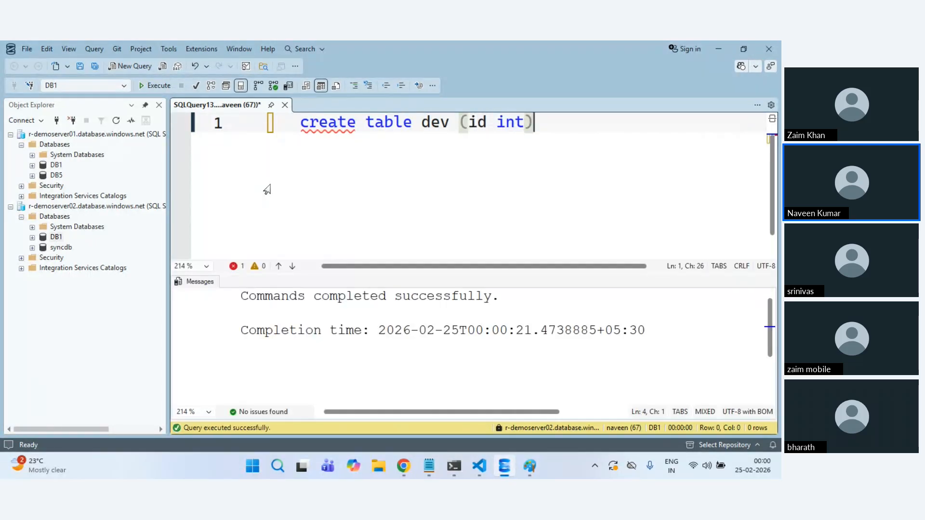
Step: Switch back to the Azure portal and set the member database's sync direction to Bi-directional Sync
key(alt+Tab)
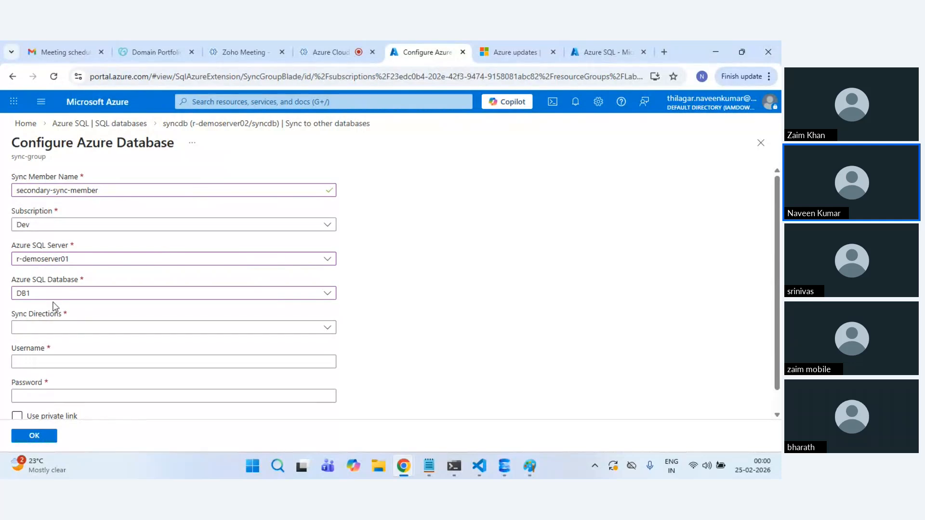
click(72, 333)
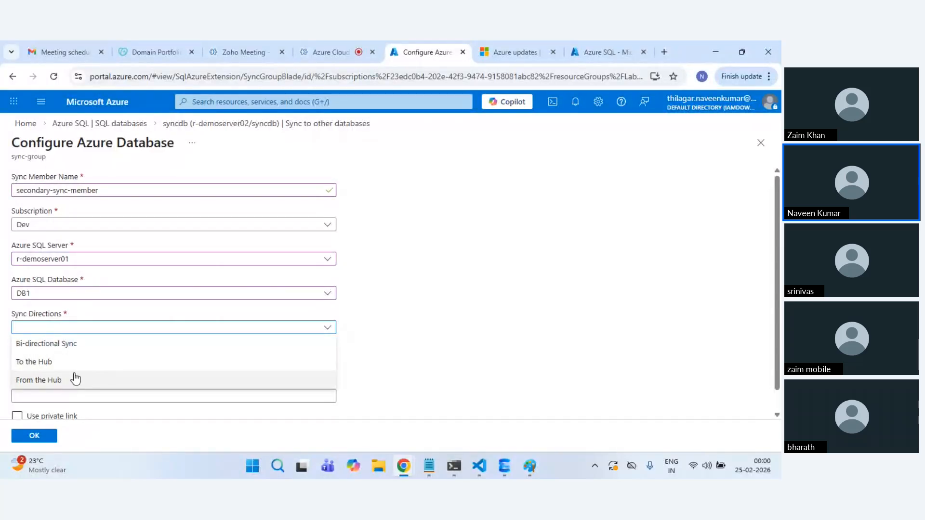
click(76, 351)
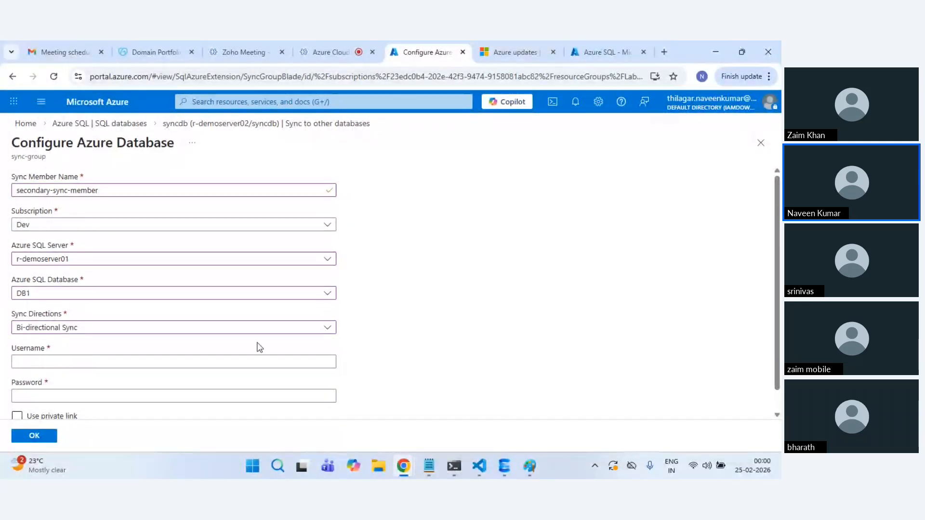
Step: Enter the member database's username and password, add the member, and confirm the sync member selection
scroll(293, 345, down, 1)
click(88, 341)
text(n)
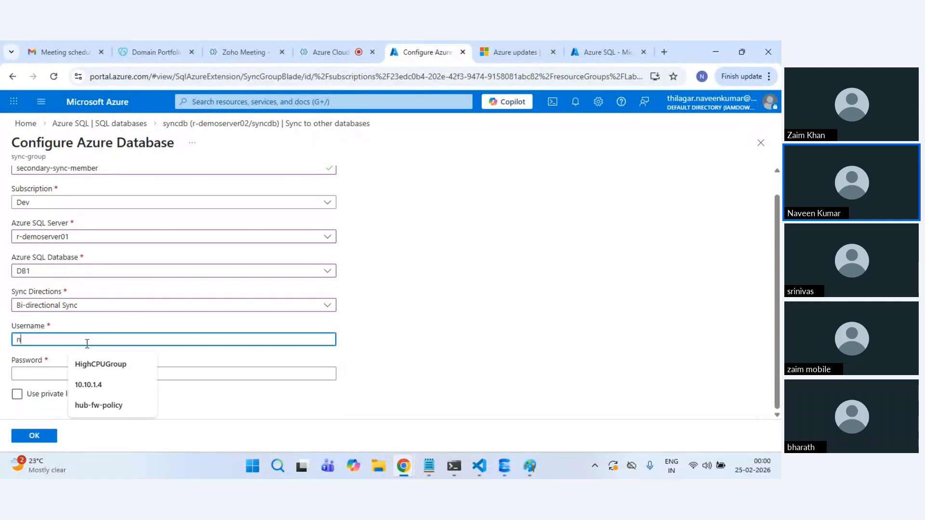
text(aveen)
key(Tab)
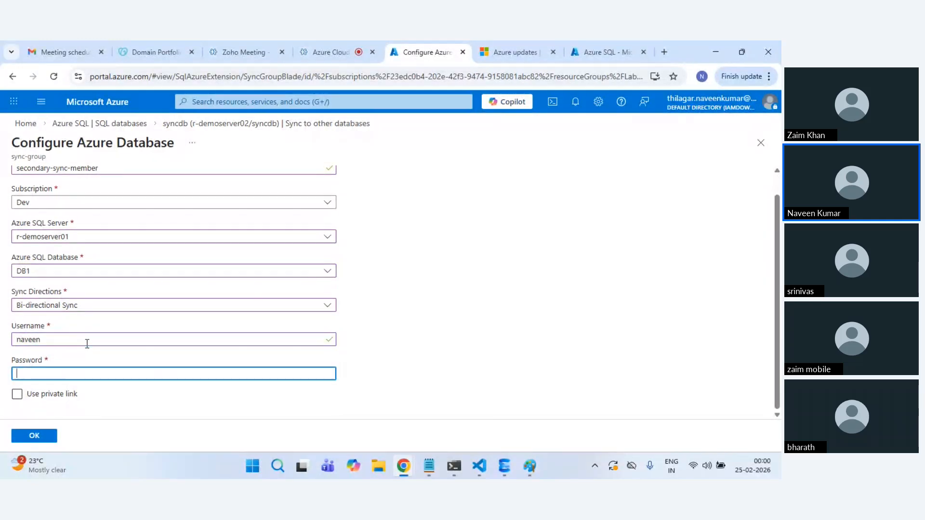
text(*************)
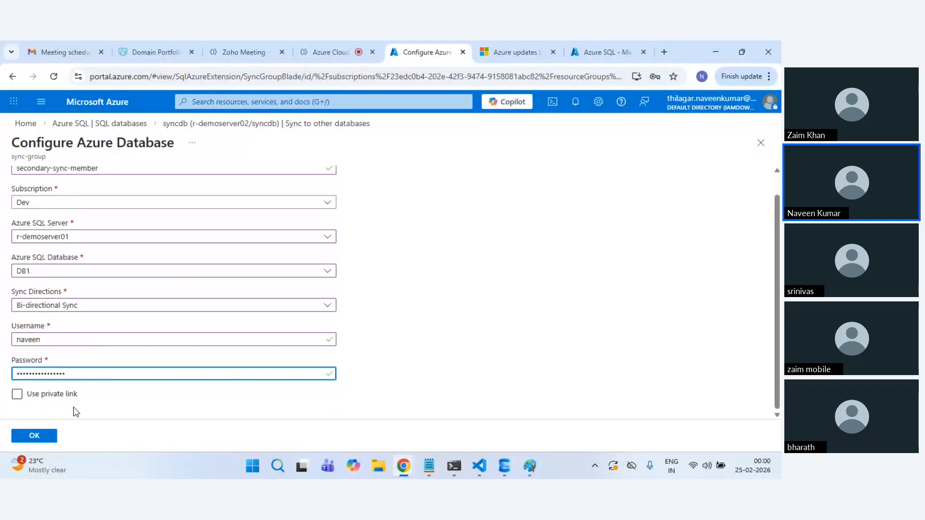
click(54, 432)
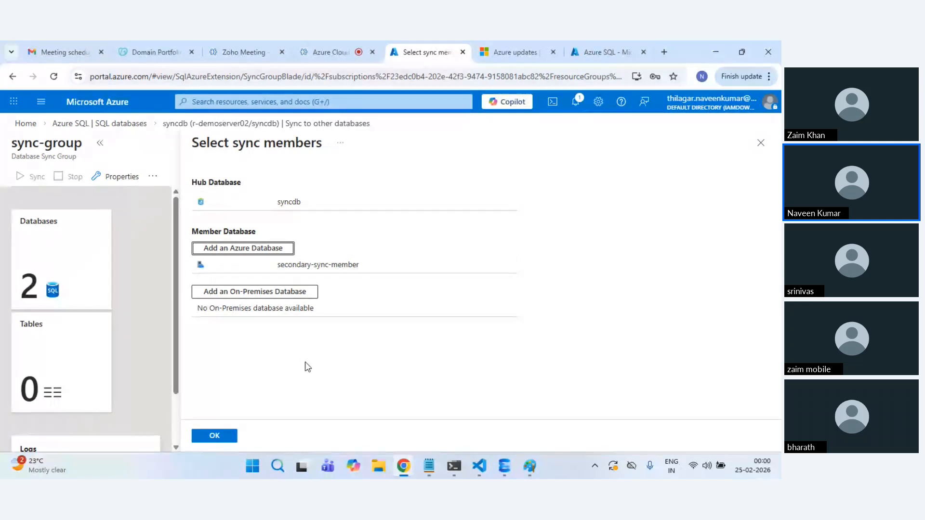
click(217, 436)
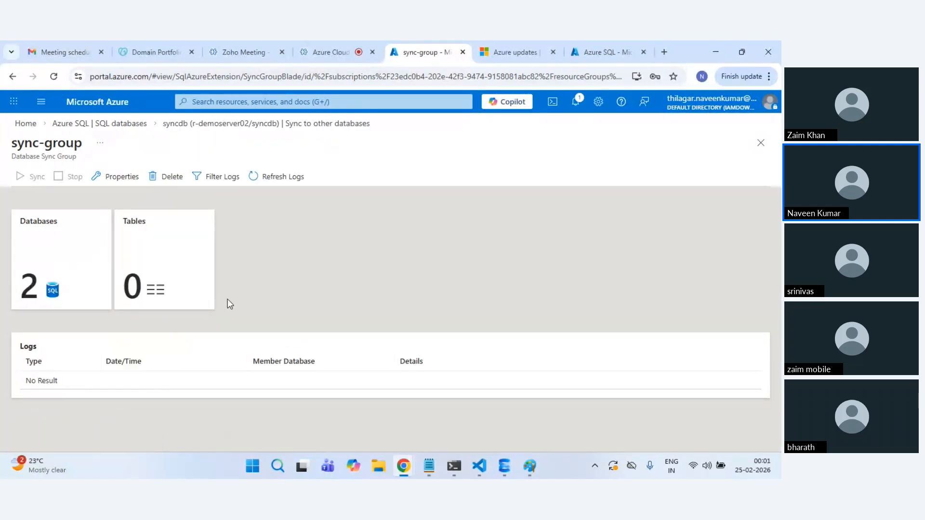
Step: Open the table selection of sync-group, refresh the schema, and dismiss the notification
click(181, 306)
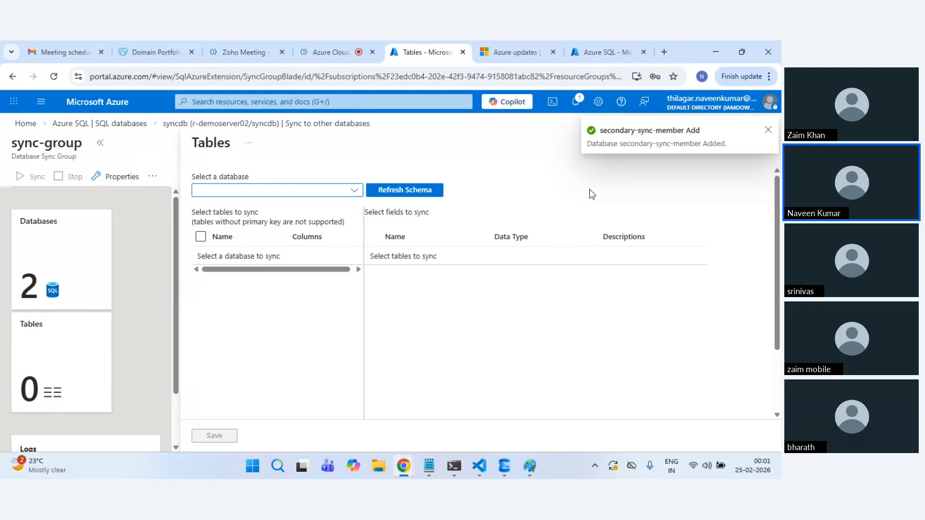
click(408, 189)
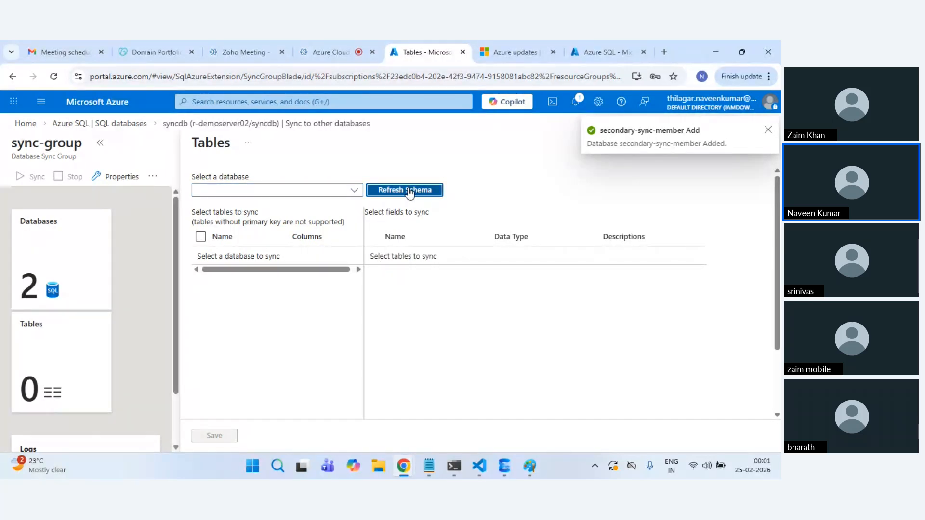
click(767, 130)
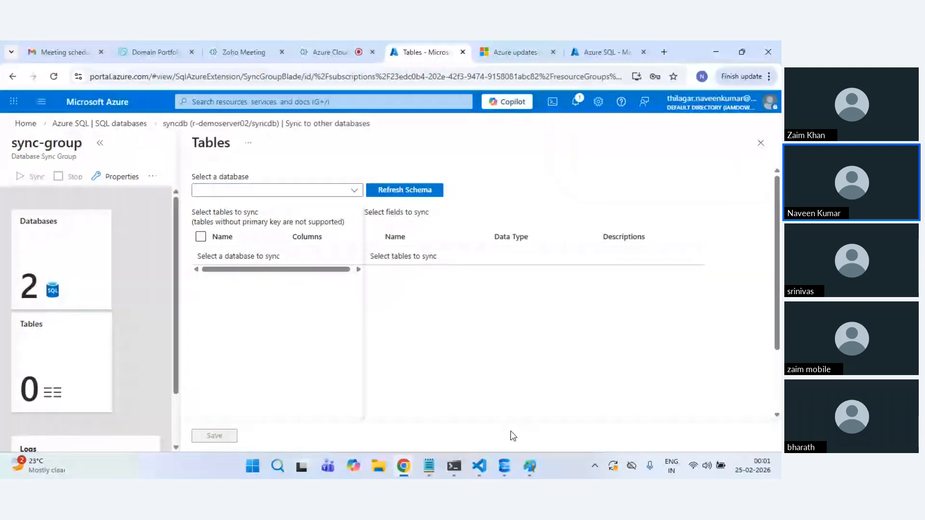
Step: Switch to SQL Server Management Studio and open a new query on syncdb of r-demoserver02
click(509, 459)
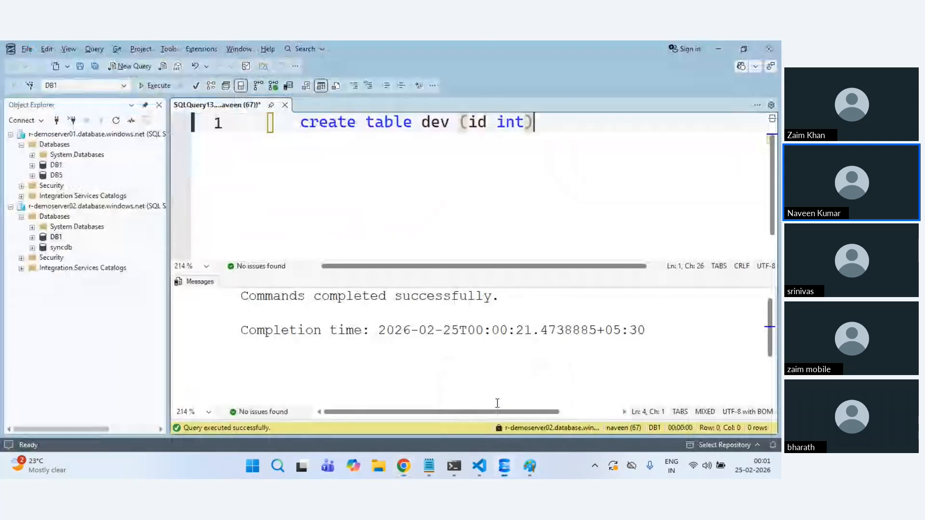
click(56, 216)
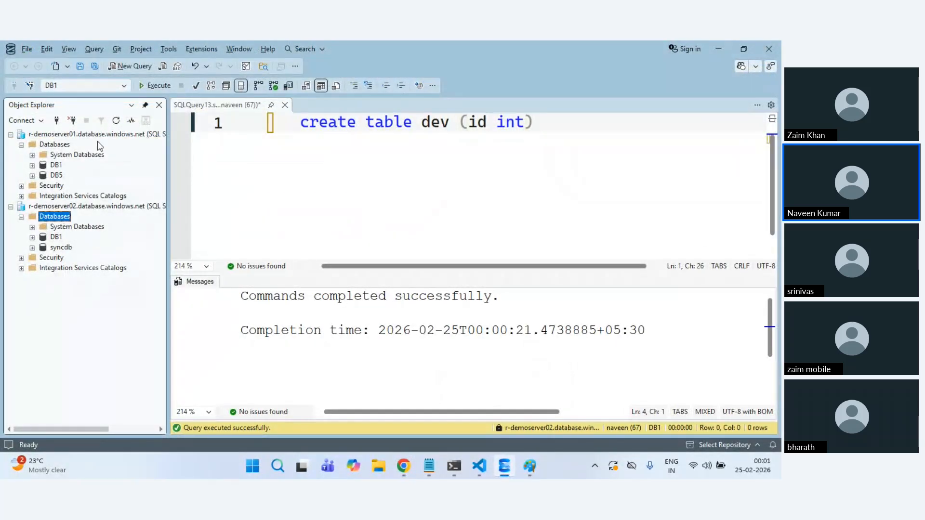
click(60, 247)
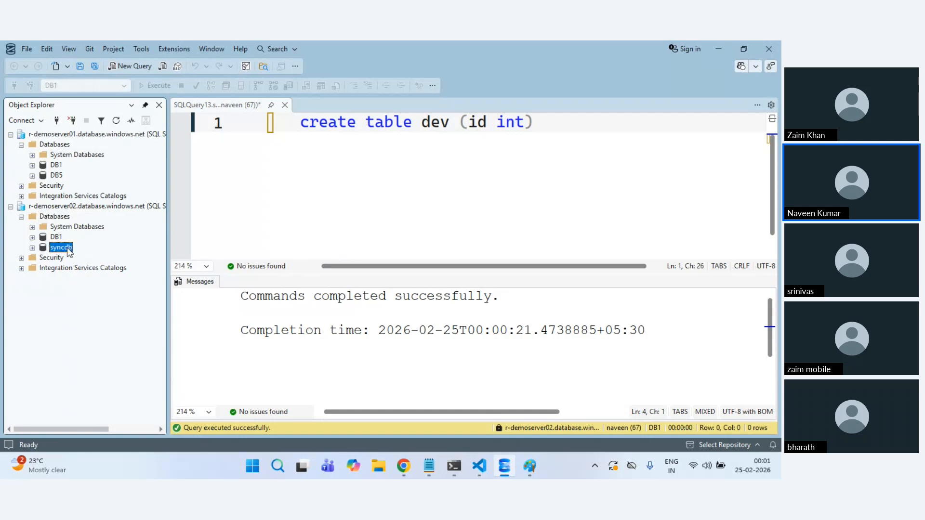
click(131, 68)
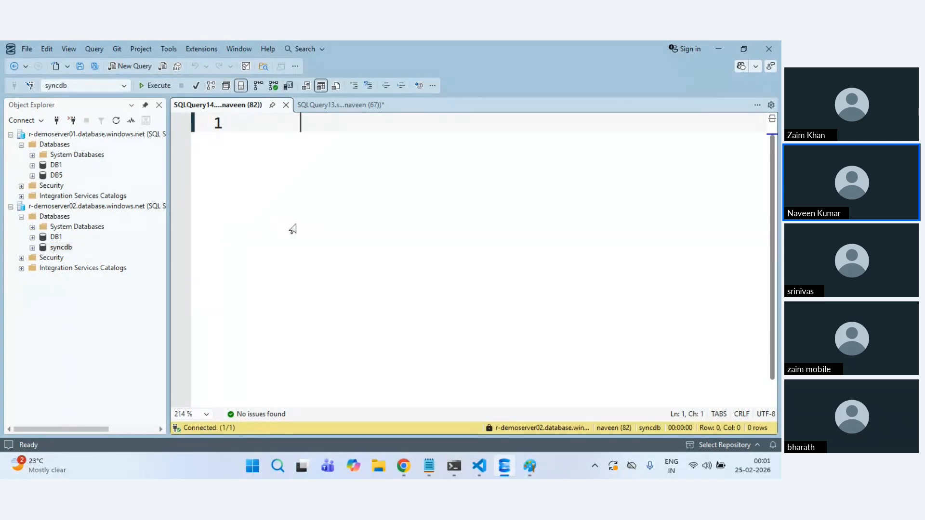
Step: Begin a create table statement for a table named synctable, up to the opening parenthesis
text(cre)
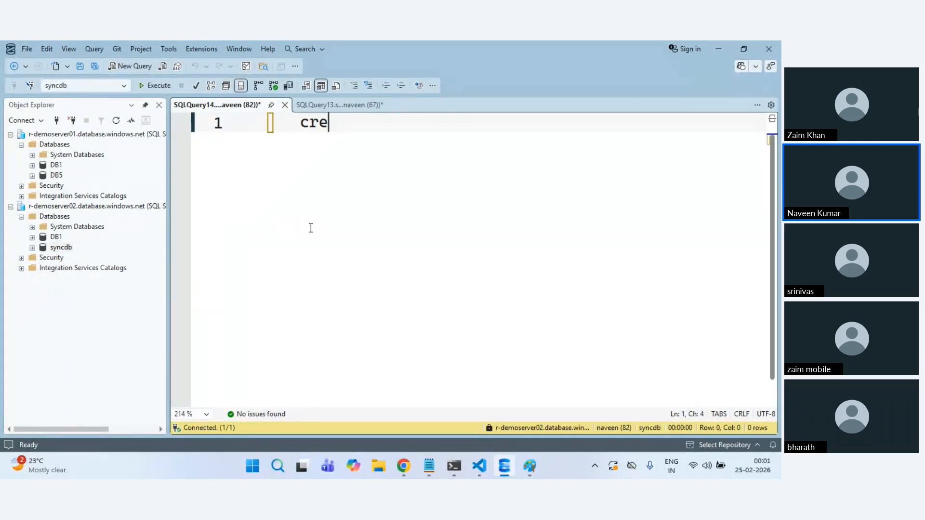
text(ate table )
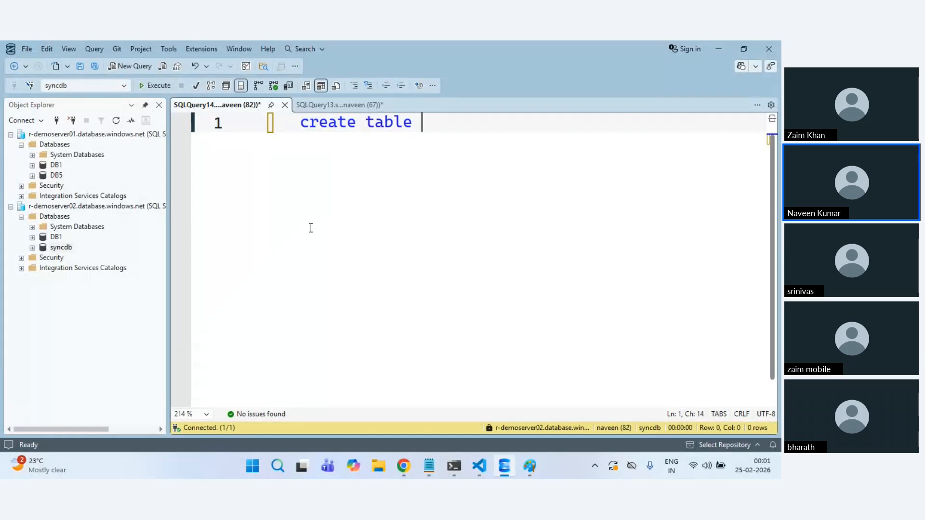
text(synctavb)
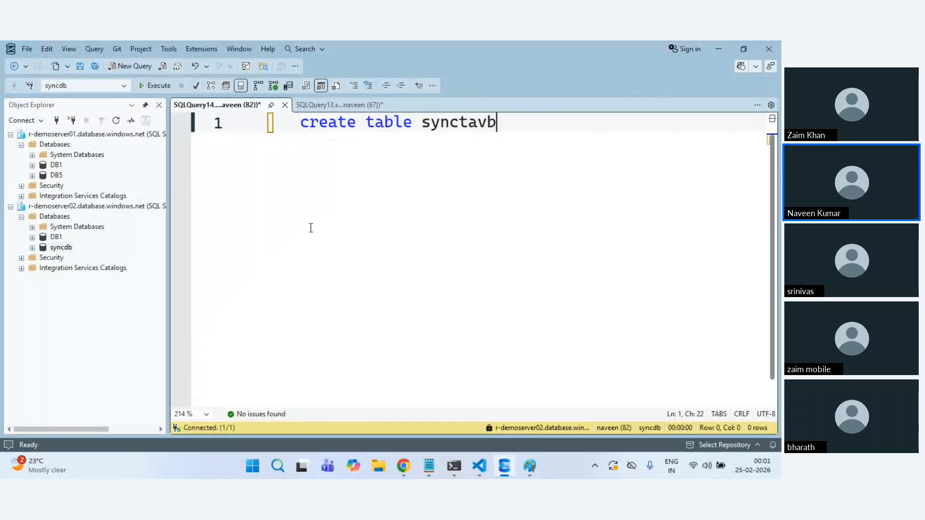
key(BackSpace)
key(BackSpace)
text(ble ()
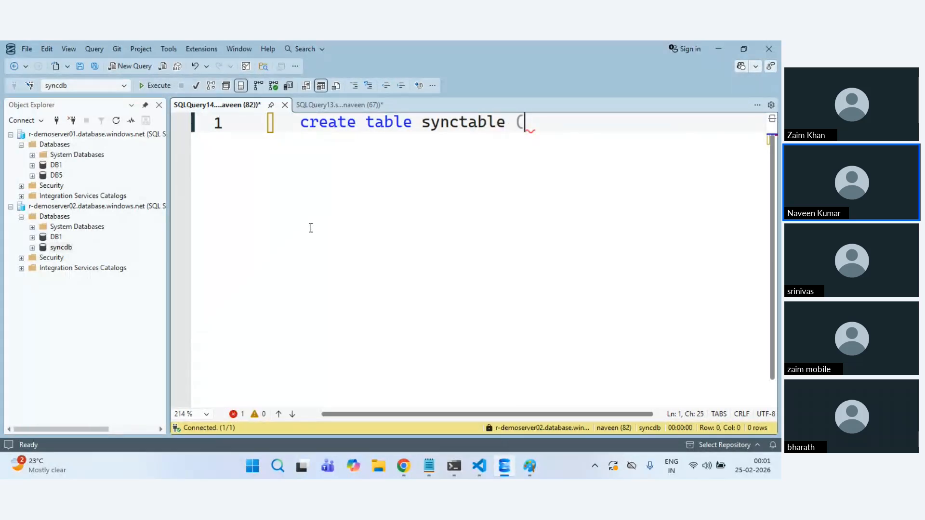
Step: Check the primary key requirement in the portal's table selection, and add an int primary key definition to the synctable statement
key(alt+Tab)
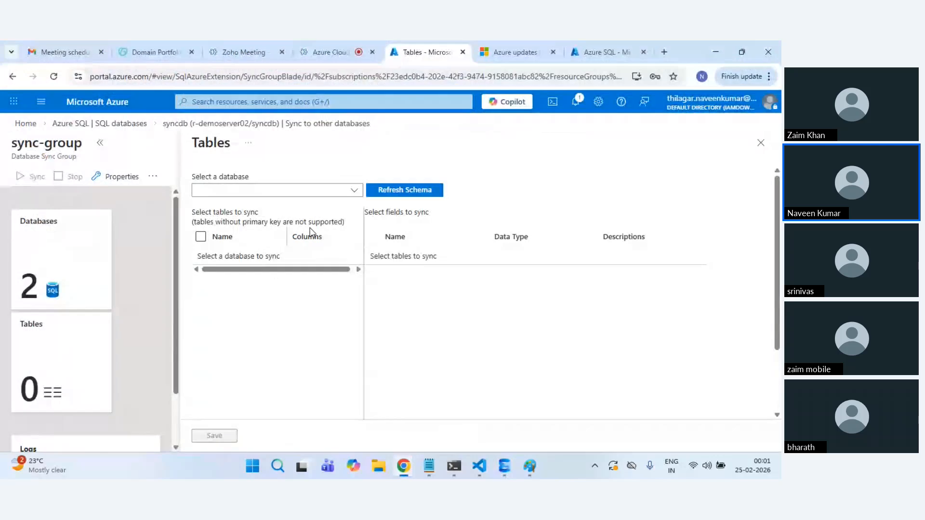
key(alt+Tab)
text(int i)
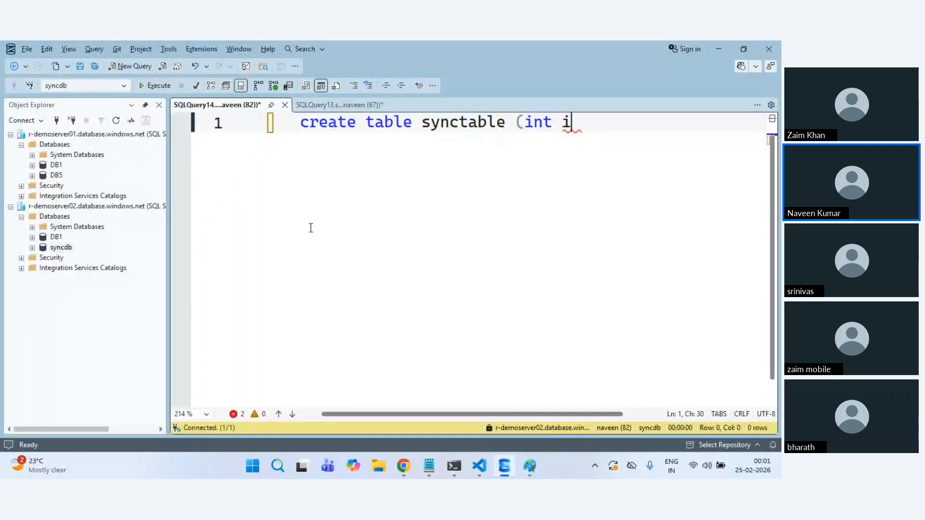
key(BackSpace)
text(primar)
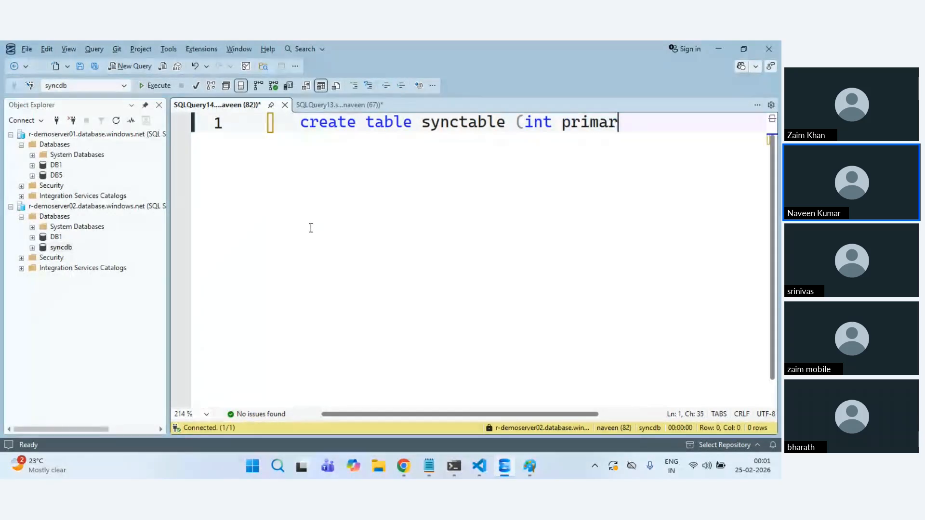
text(y key)
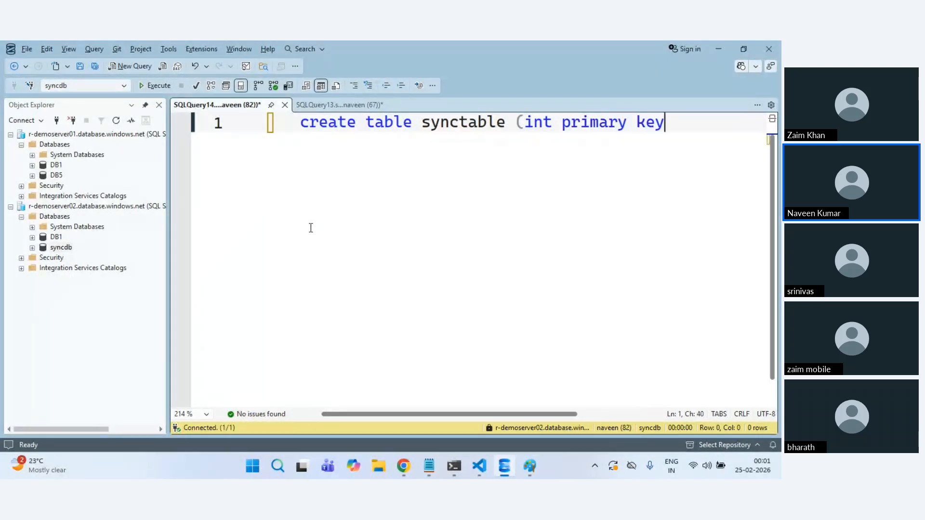
text(,)
Step: Name the int primary key column id in the synctable create statement
key(ctrl+Left)
key(ctrl+Left)
key(ctrl+Left)
key(ctrl+Left)
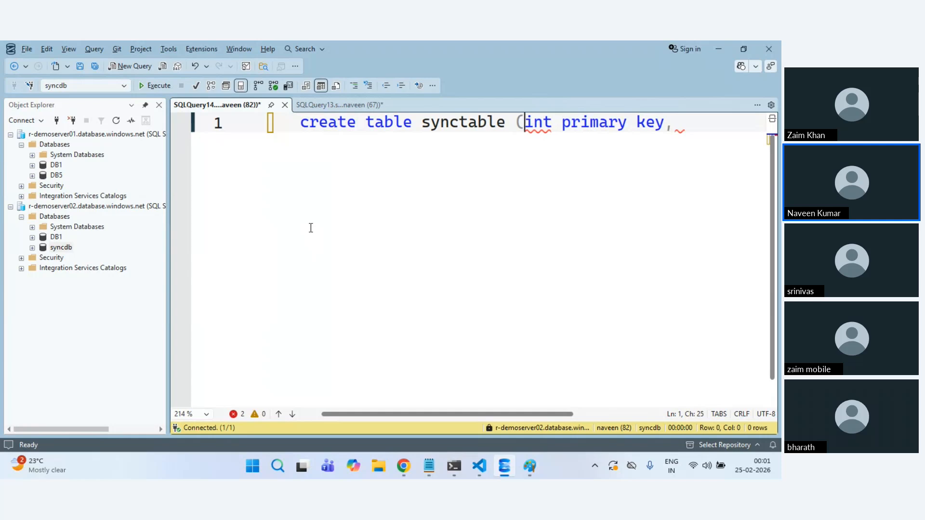
text(id)
key(ctrl+Right)
key(ctrl+Right)
key(ctrl+Right)
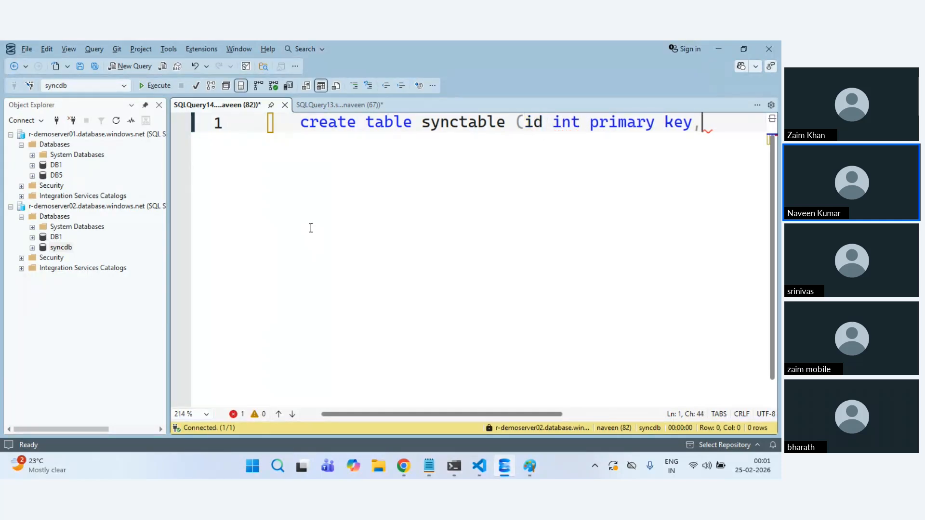
Step: Add the identity property to the id column, close the column definition, and run the create table statement on syncdb
key(BackSpace)
text(ind)
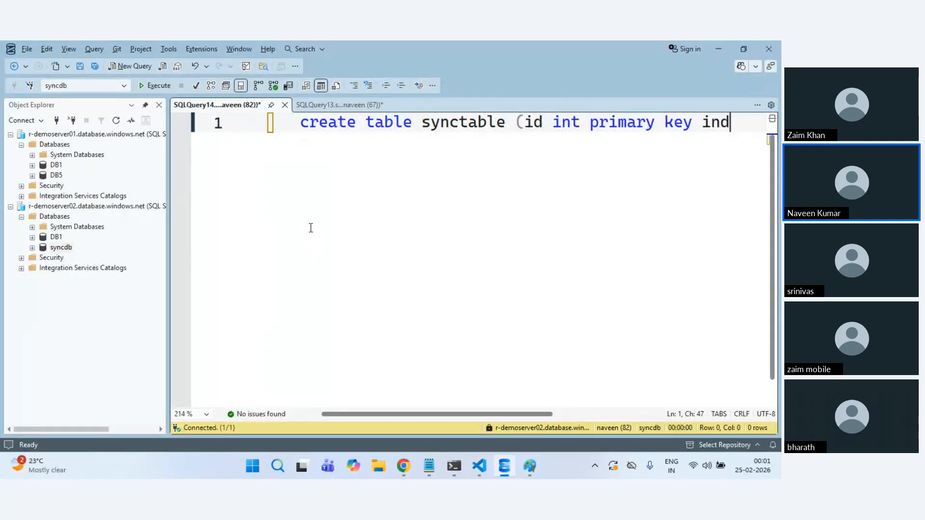
text(entity)
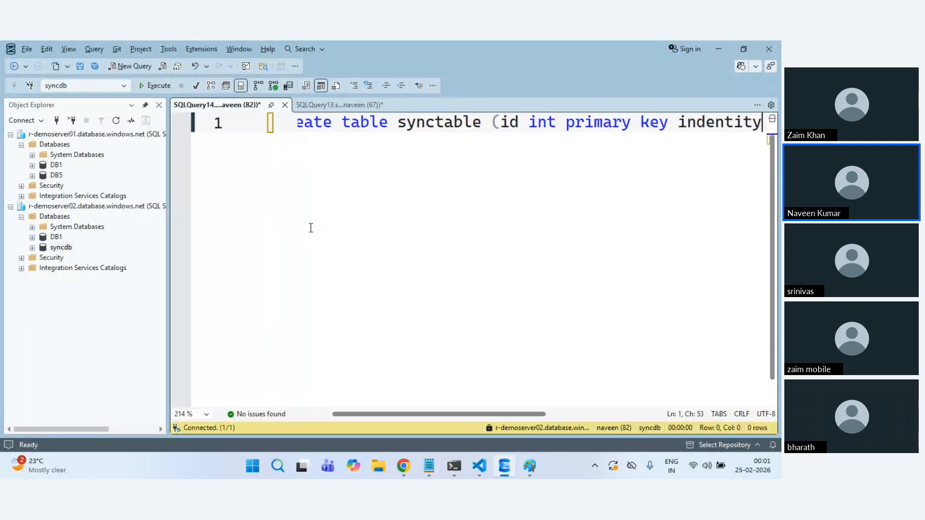
ctrl+scroll(370, 231, down, 2)
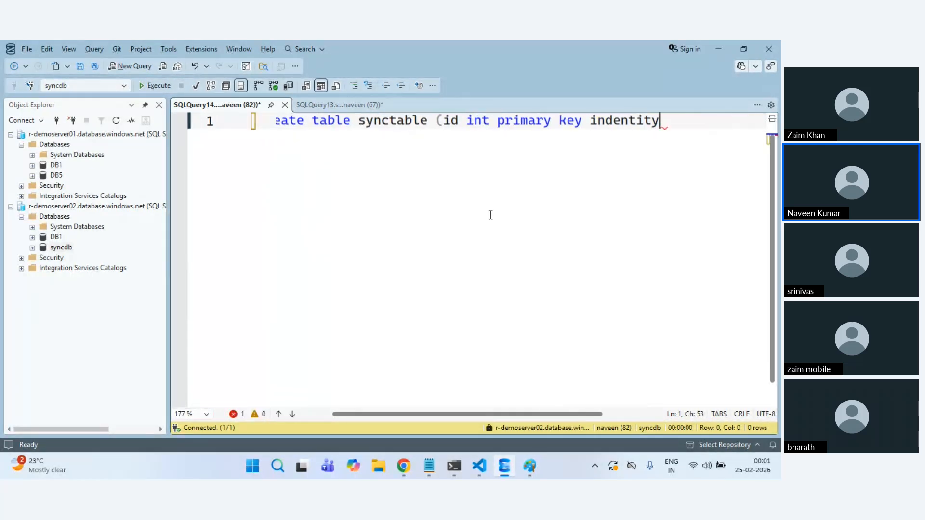
double_click(609, 120)
text(identity)
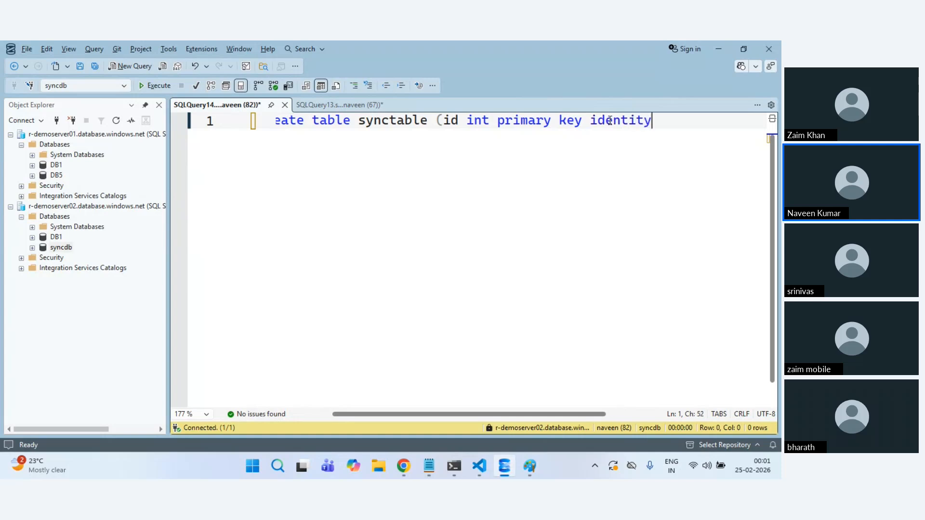
key(BackSpace)
text())
key(F5)
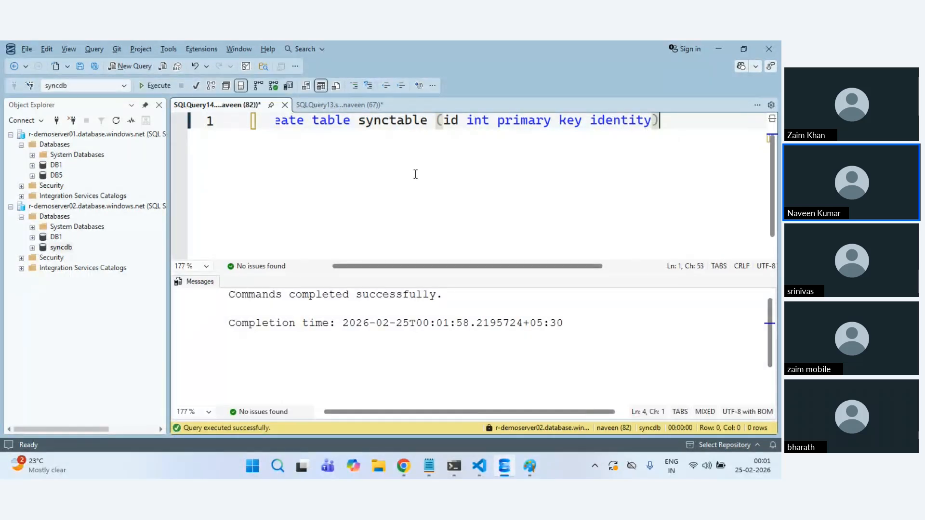
Step: Switch to the Azure portal in the browser, close the table selection, and reload the sync-group page
key(alt+Tab)
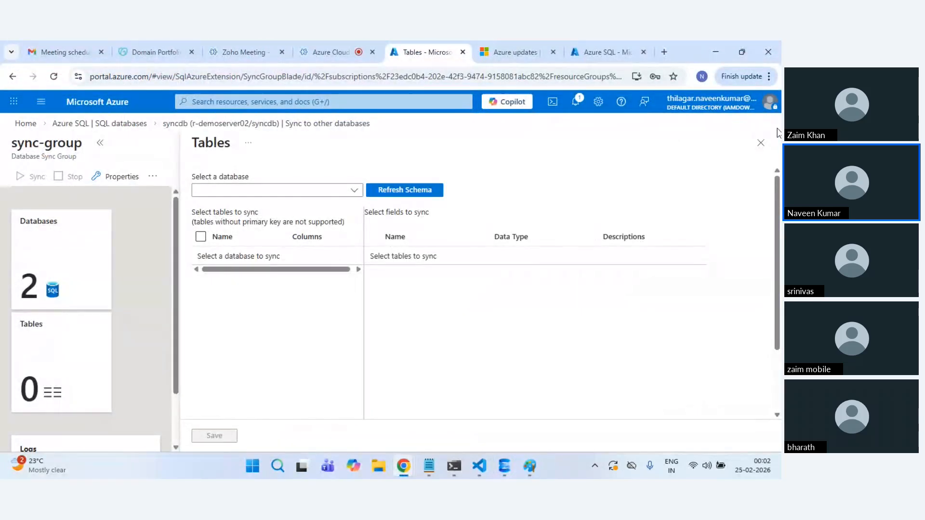
click(761, 143)
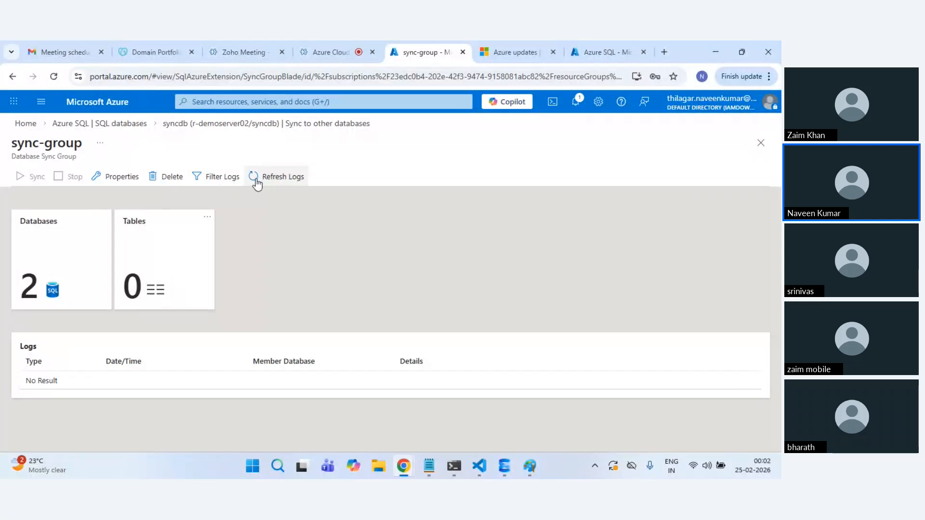
click(53, 76)
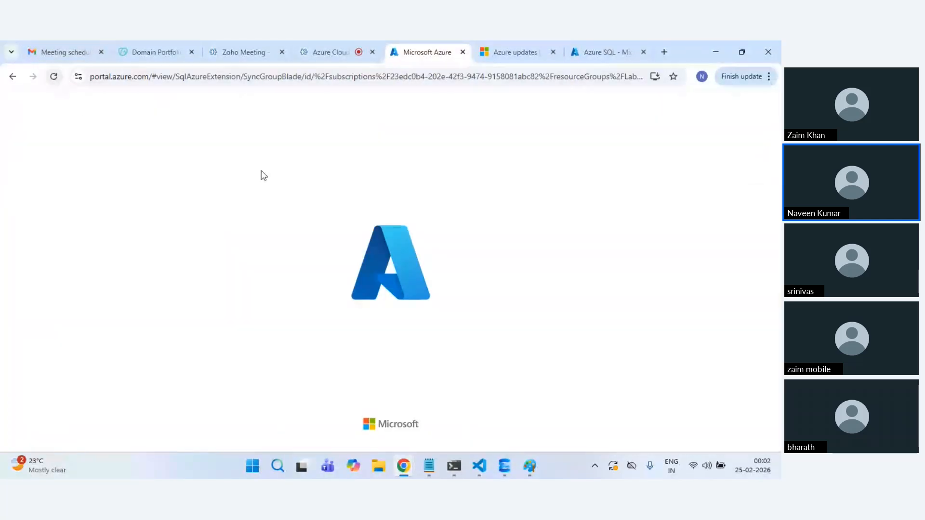
key(alt+Tab)
click(311, 183)
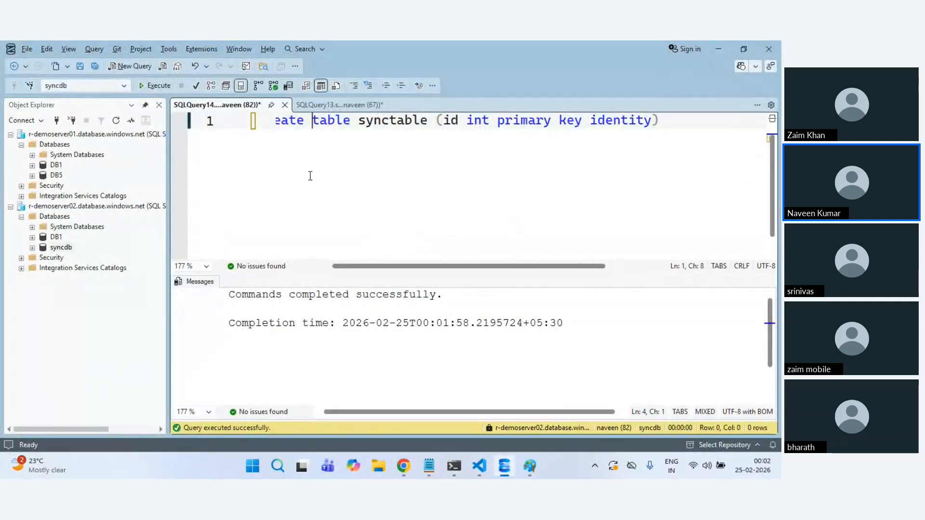
key(alt+Tab)
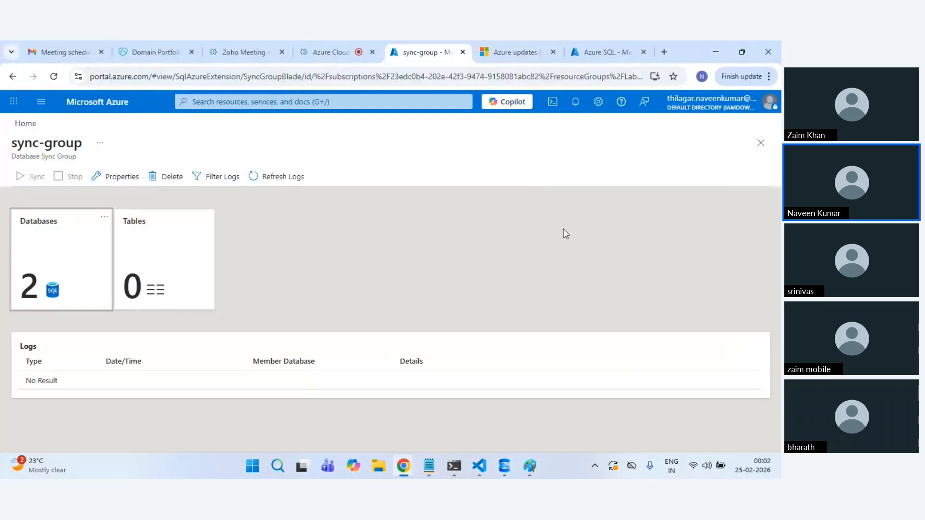
Step: Open sync-group's table selection, choose Hub Database, and refresh its schema
click(183, 304)
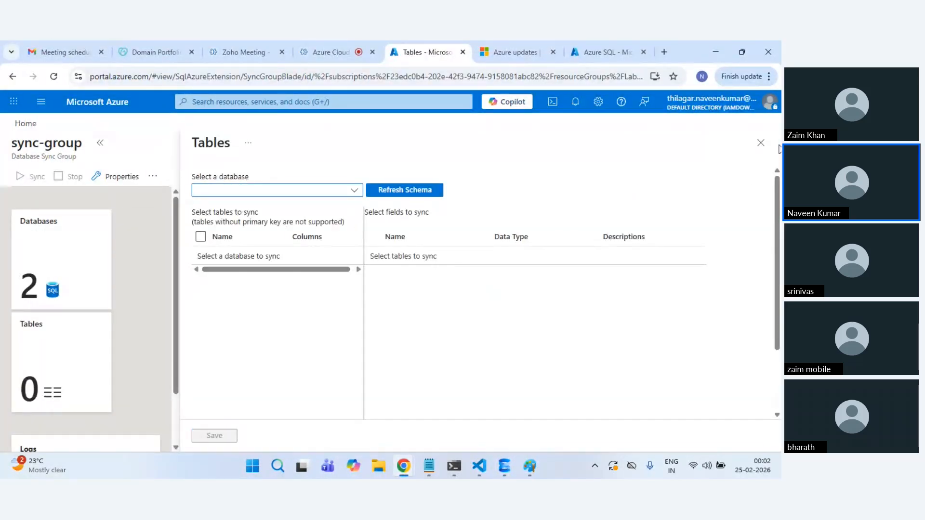
click(353, 191)
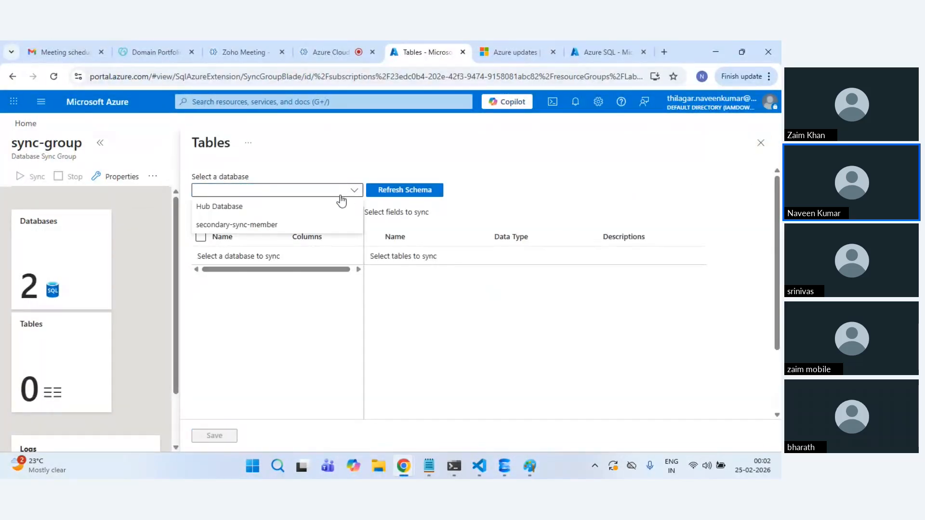
click(260, 208)
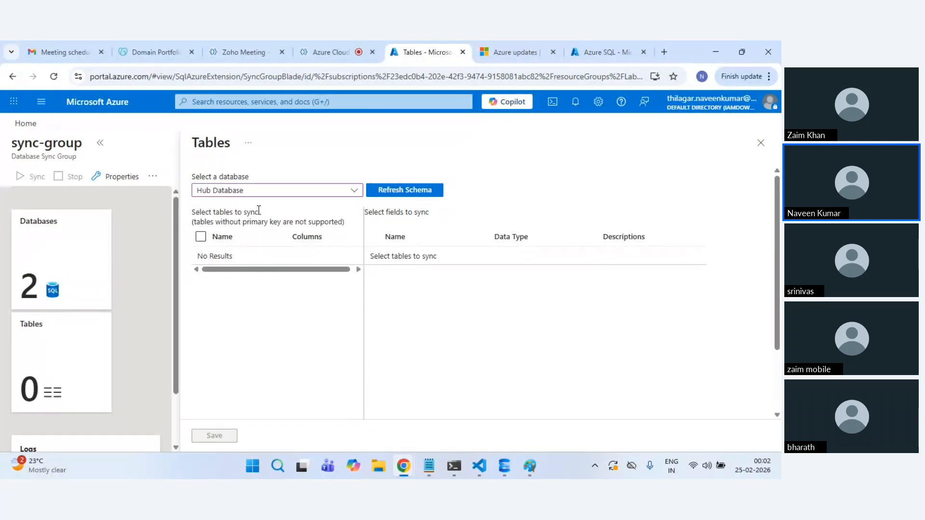
click(409, 189)
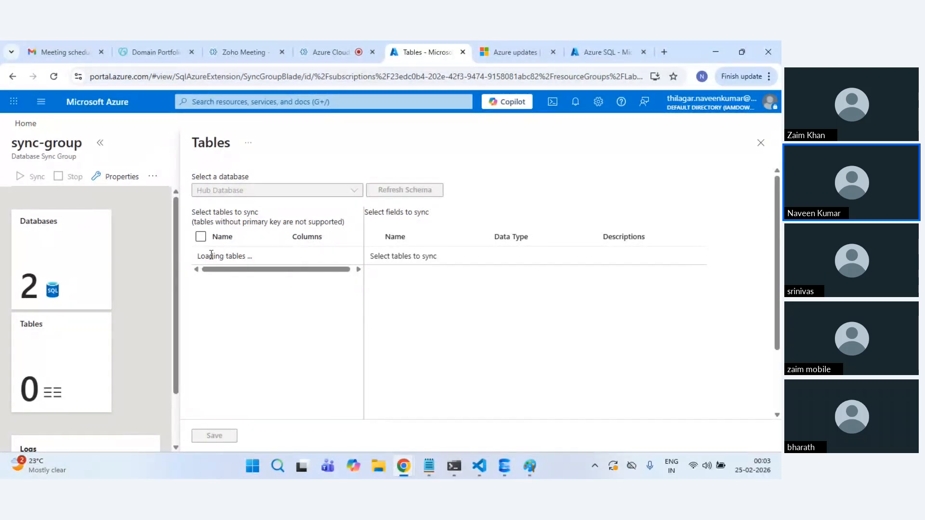
Step: Leave the table selection, discarding the unsaved edits, and open the portal's SQL databases list
click(765, 149)
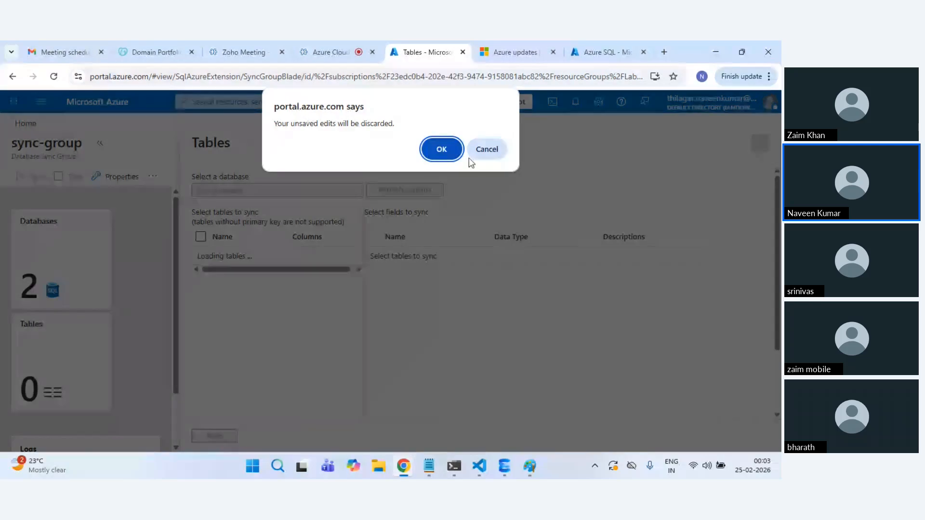
click(486, 149)
click(760, 152)
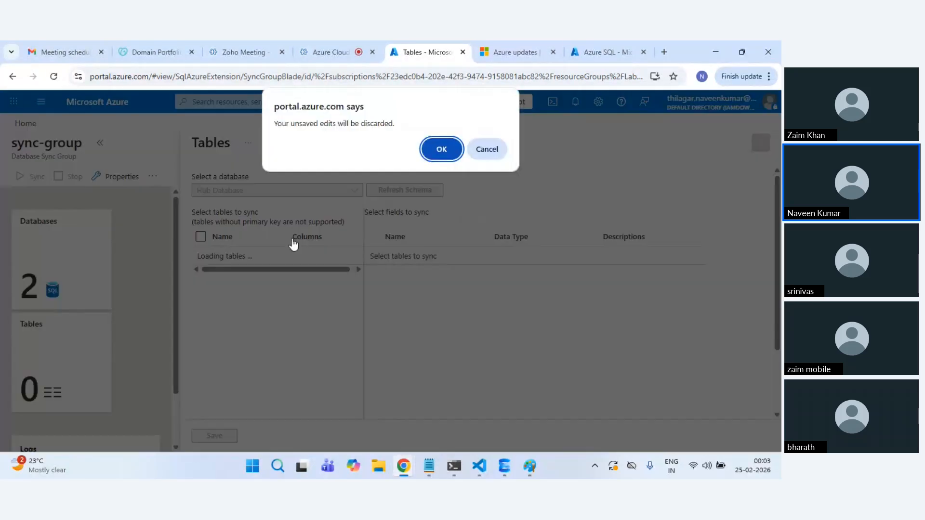
click(441, 150)
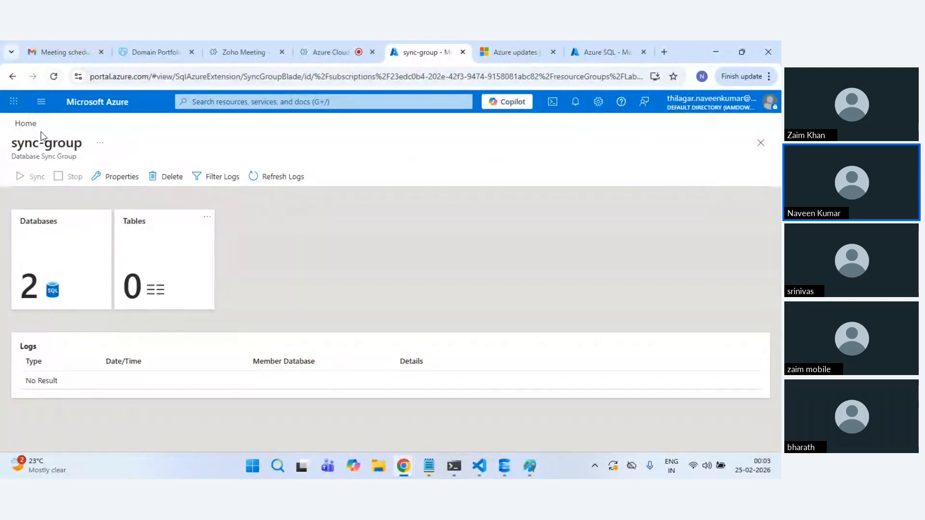
click(72, 102)
click(176, 181)
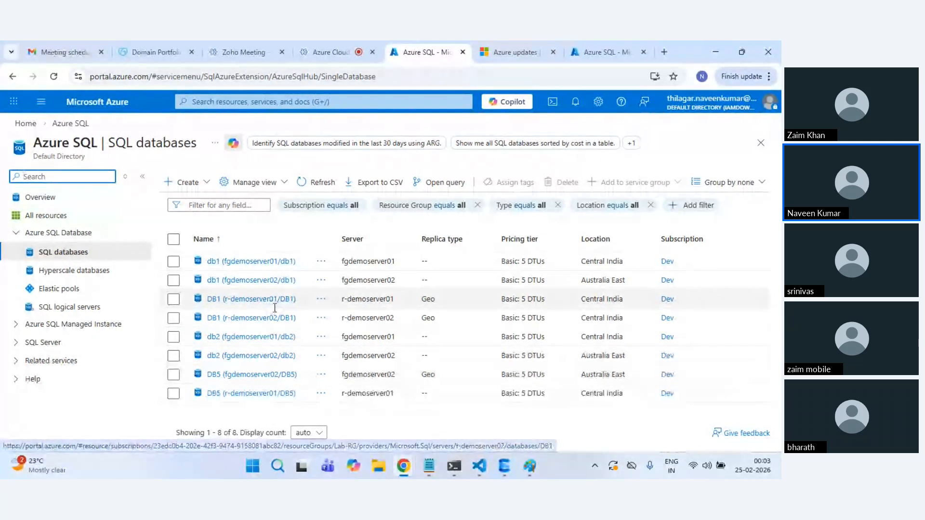
Step: Refresh the SQL databases list and search the page for the sync database
click(330, 181)
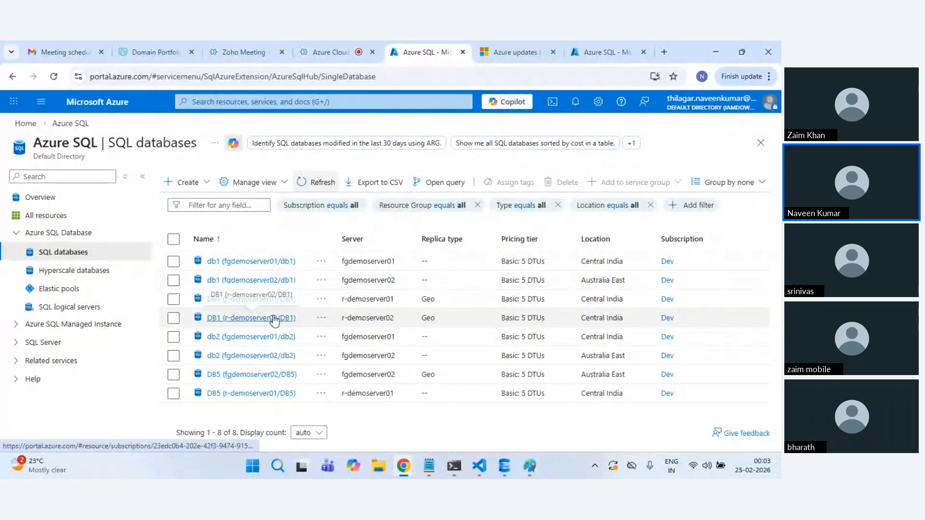
key(ctrl+f)
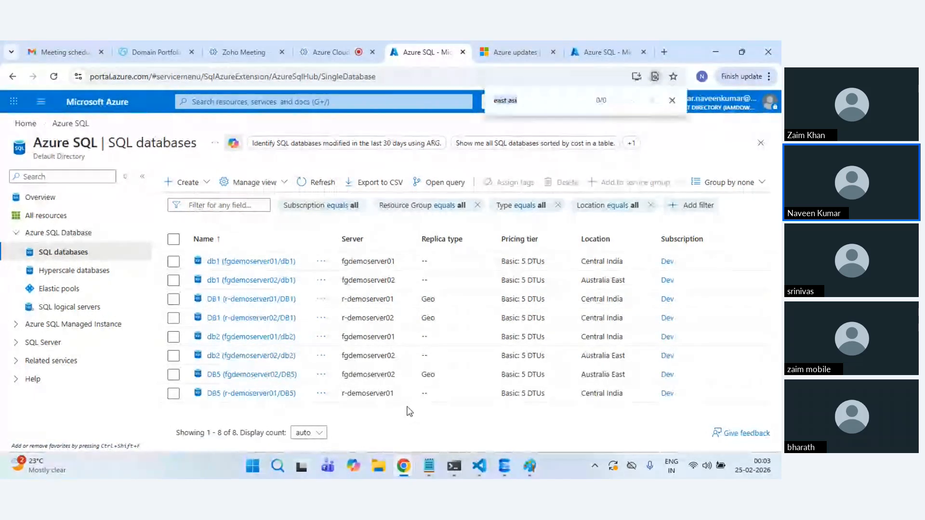
text(s-ync)
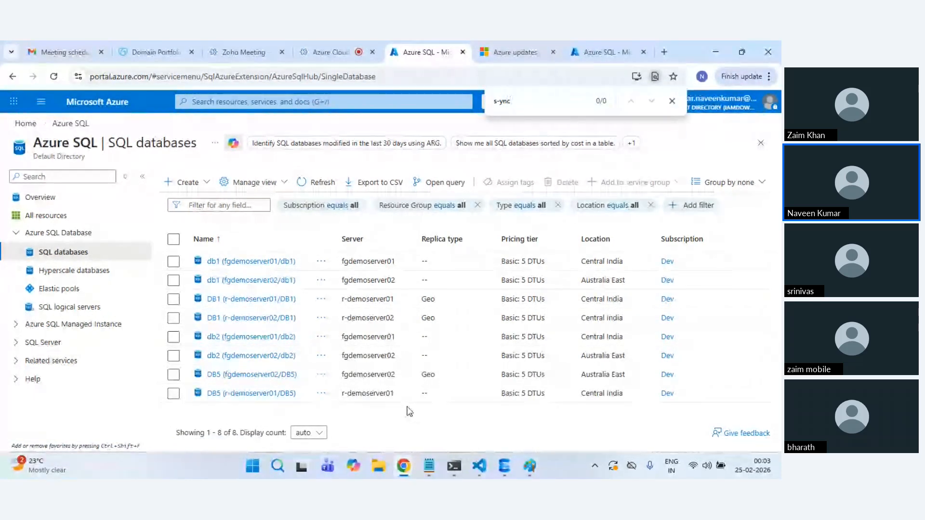
key(Escape)
key(ctrl+f)
text(sy)
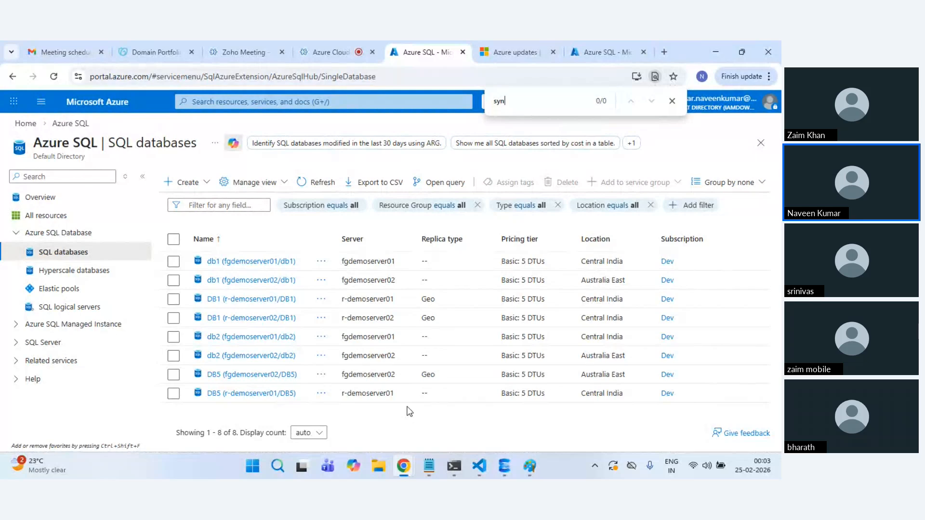
key(Escape)
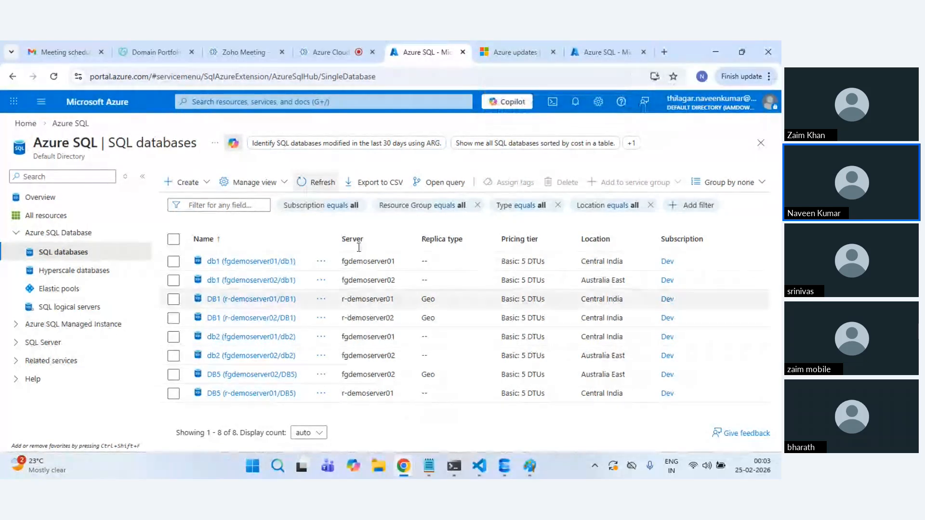
Step: Reload the SQL databases page and open sync-group from the sync settings of syncdb on r-demoserver02
click(52, 77)
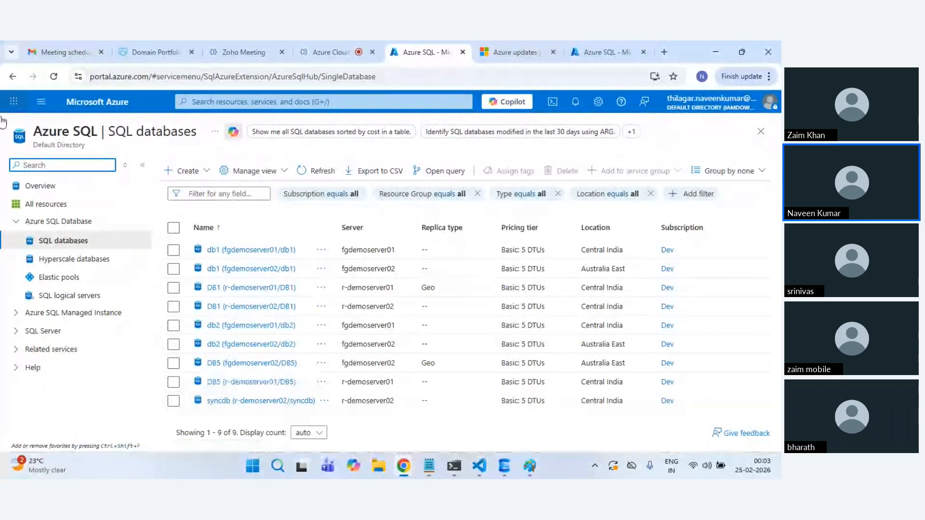
click(293, 401)
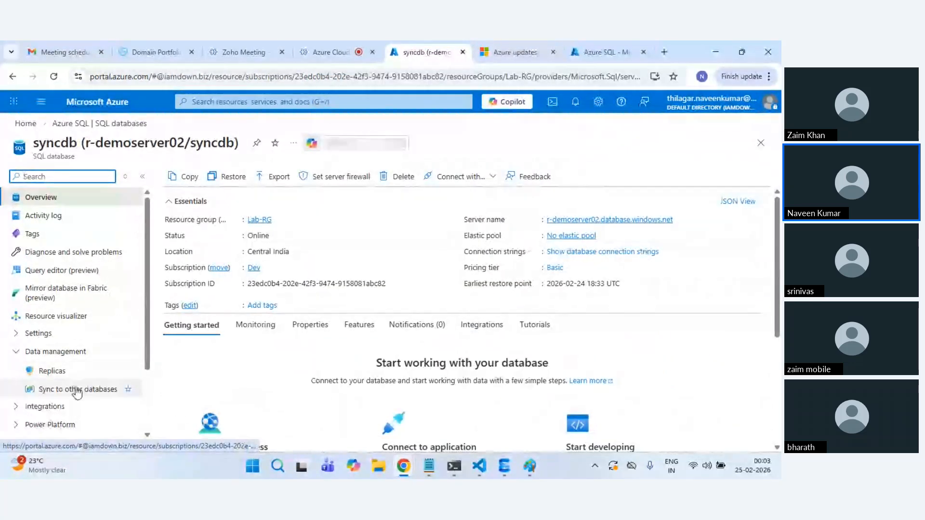
click(77, 392)
click(265, 282)
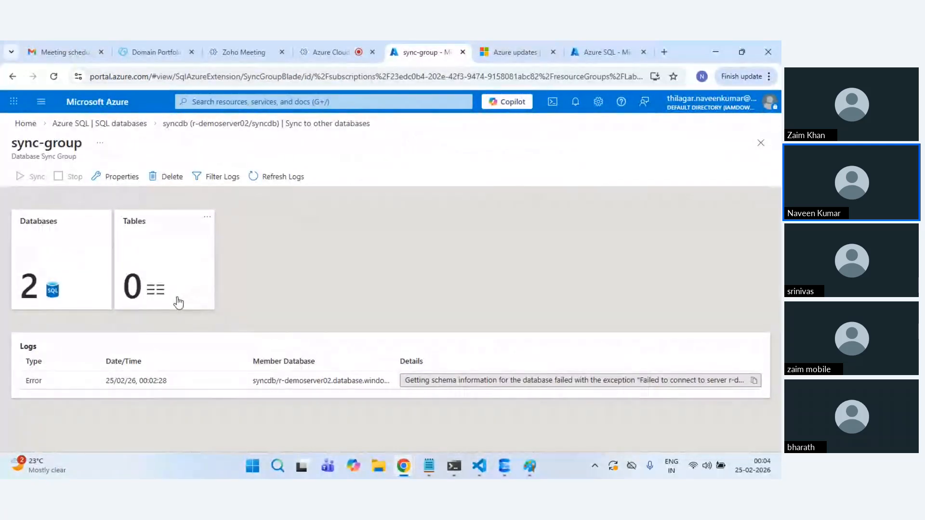
Step: Copy the error details from the sync-group log and paste them into a new Notepad window
click(722, 380)
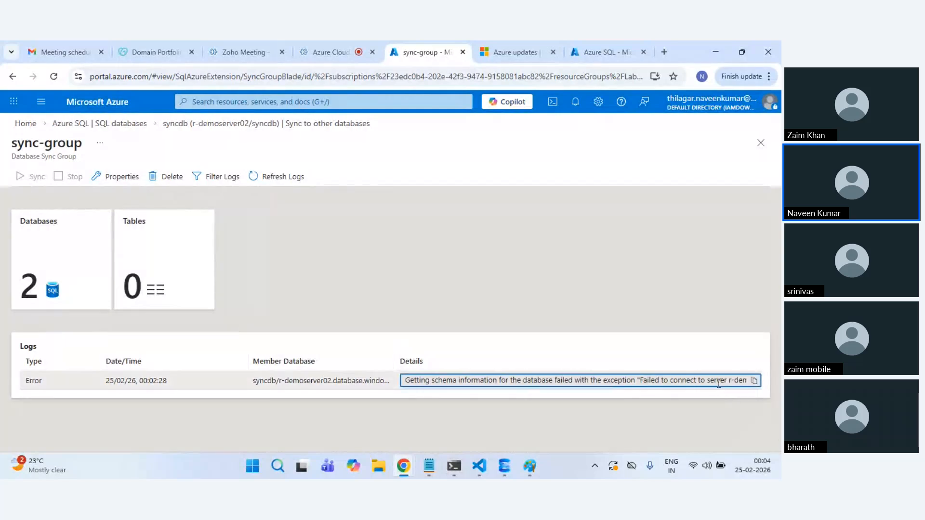
click(753, 381)
key(super+r)
text(no)
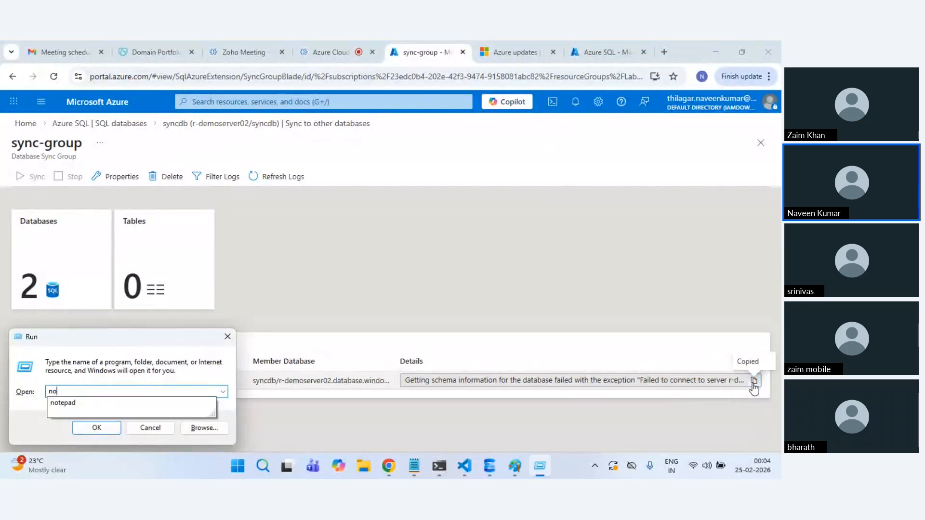
text(tepad)
key(Return)
key(ctrl+v)
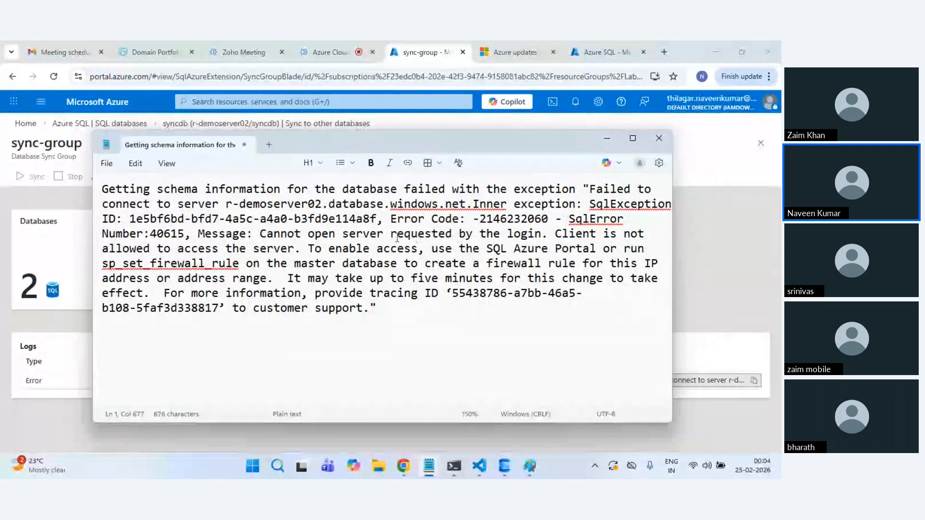
Step: Read through the pasted error message, highlighting its passages on login, enabling access and the firewall rule, and minimize Notepad
drag(341, 234, 504, 235)
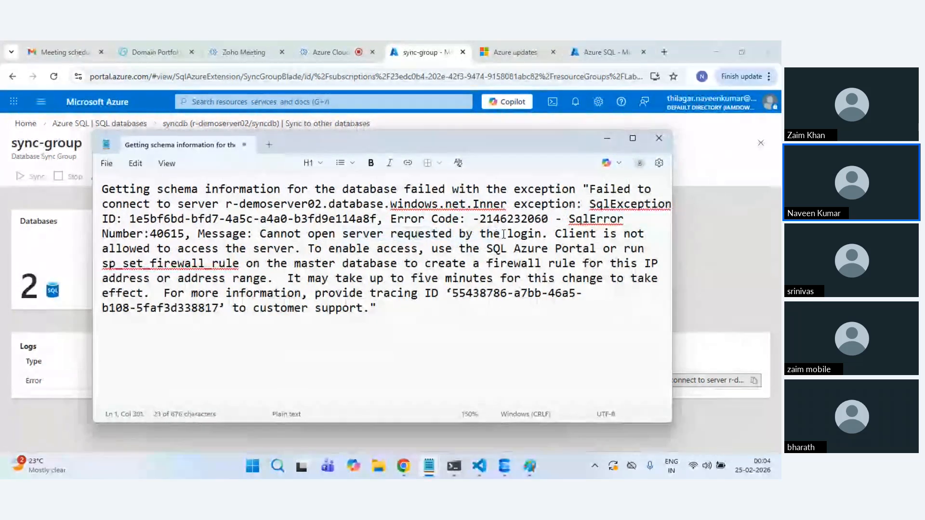
drag(180, 248, 413, 248)
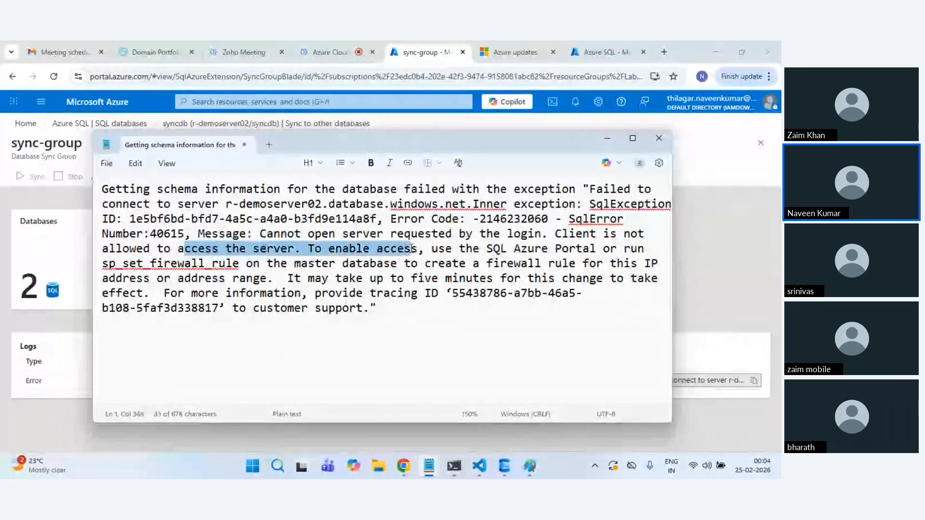
click(413, 249)
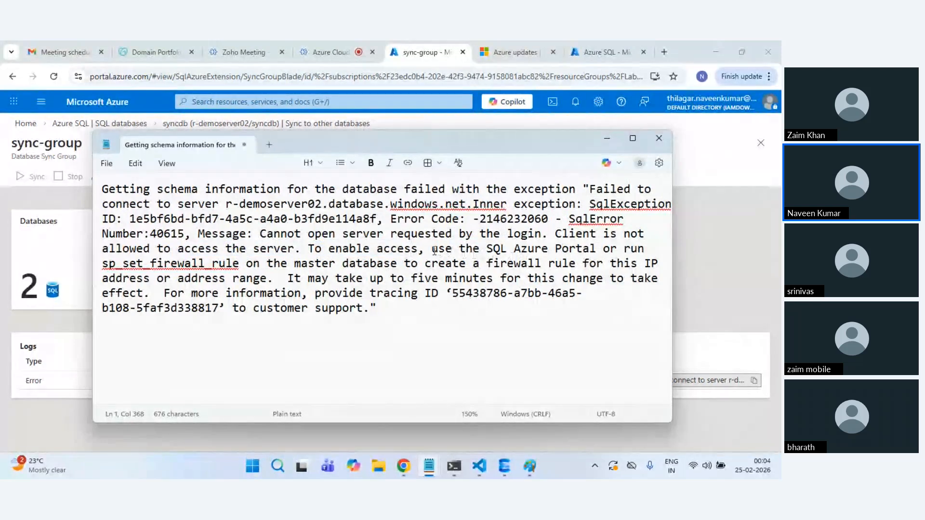
drag(443, 250, 594, 250)
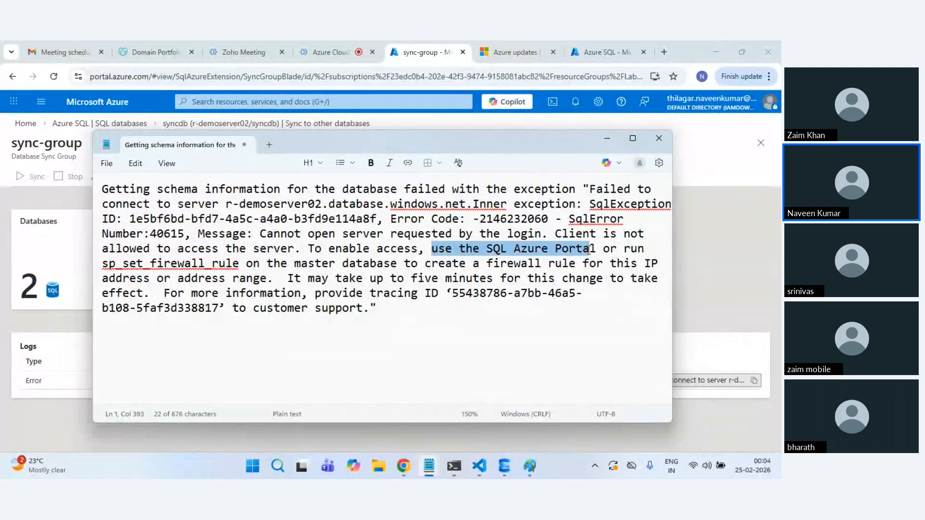
click(336, 264)
double_click(336, 265)
click(483, 273)
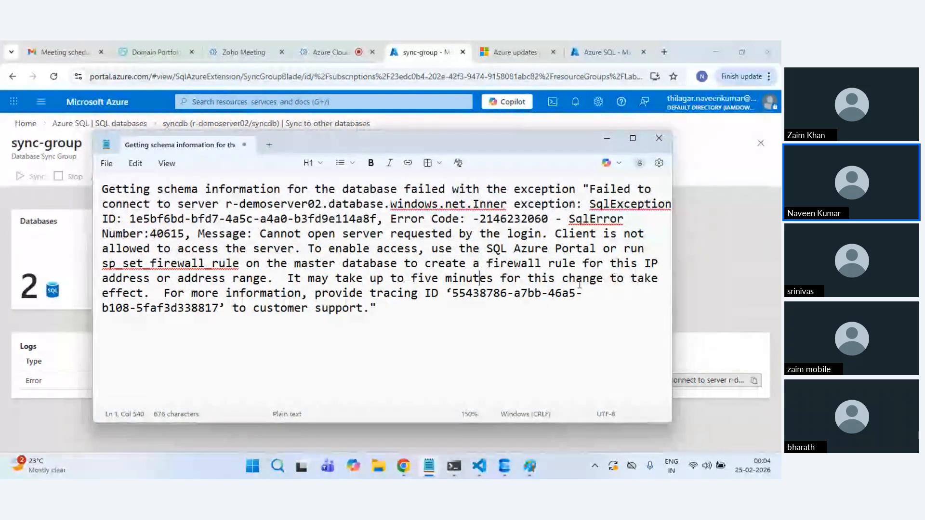
click(607, 138)
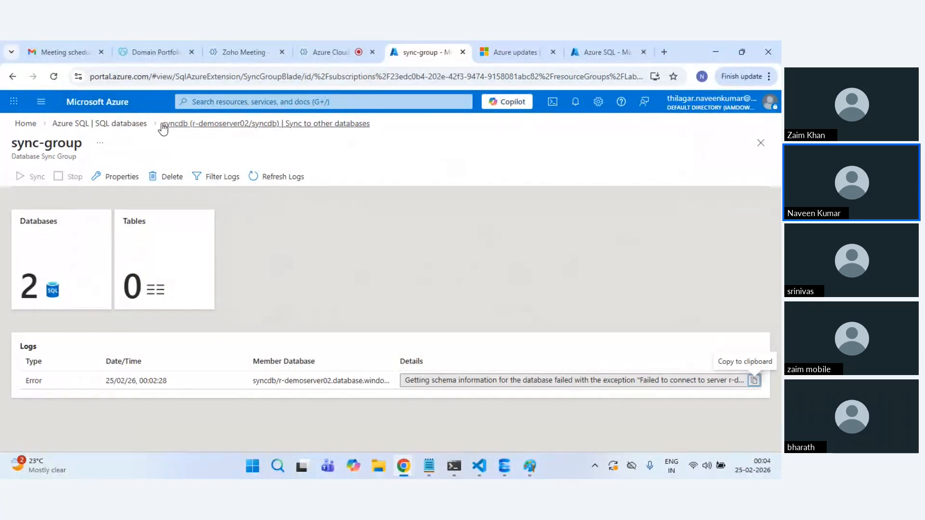
Step: Open the server r-demoserver01 from the Azure SQL logical servers list and find its security settings
click(120, 126)
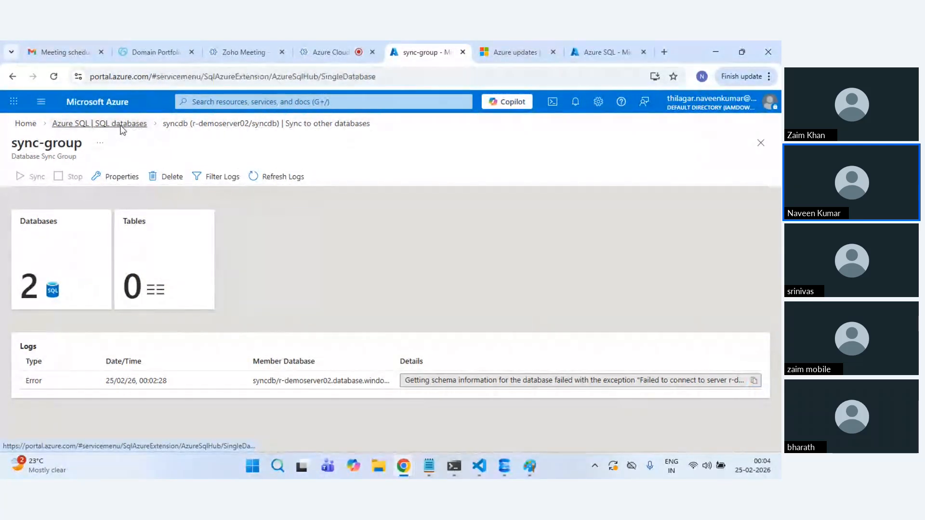
click(89, 307)
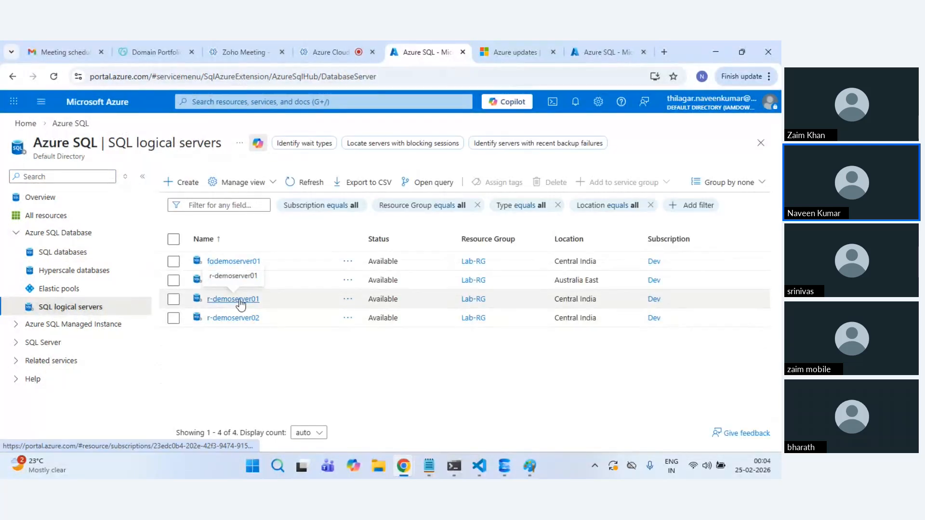
click(237, 299)
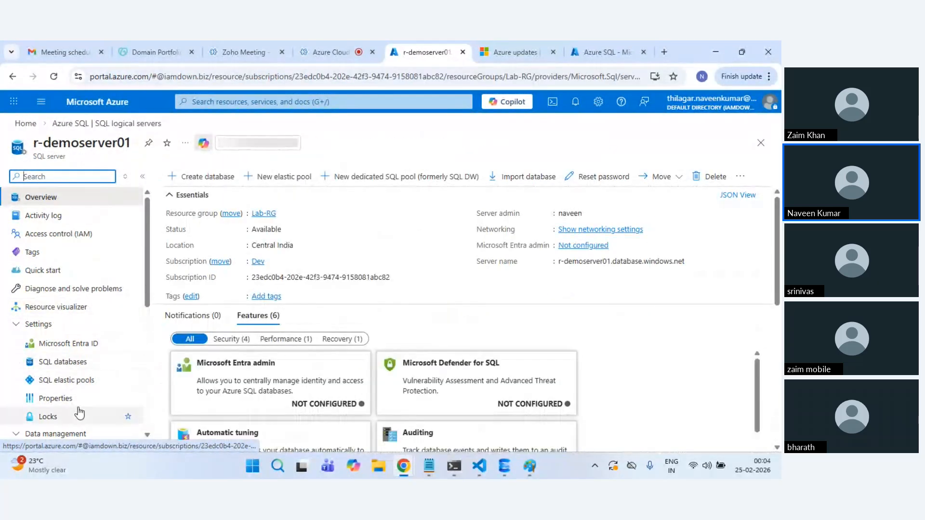
scroll(78, 407, down, 3)
scroll(79, 376, down, 2)
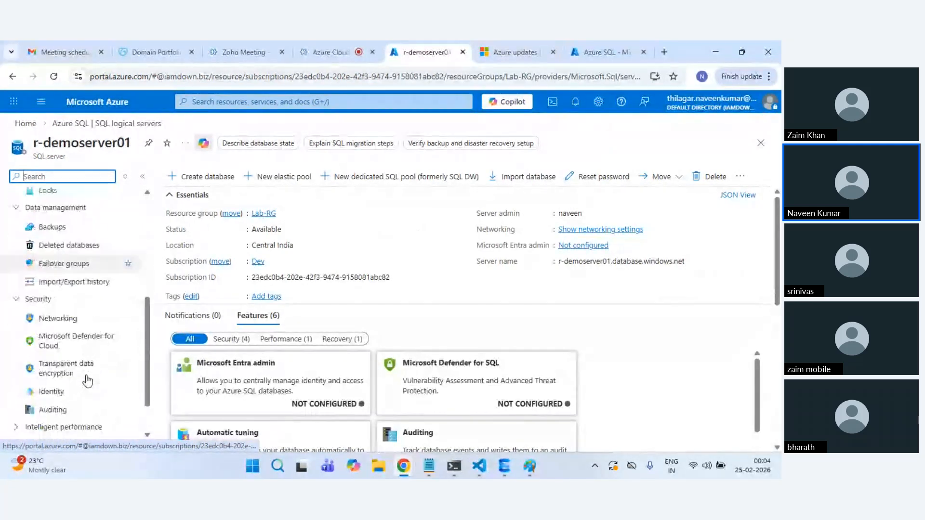
Step: Add the current client IPv4 address as a firewall rule in the networking settings of r-demoserver01
click(58, 316)
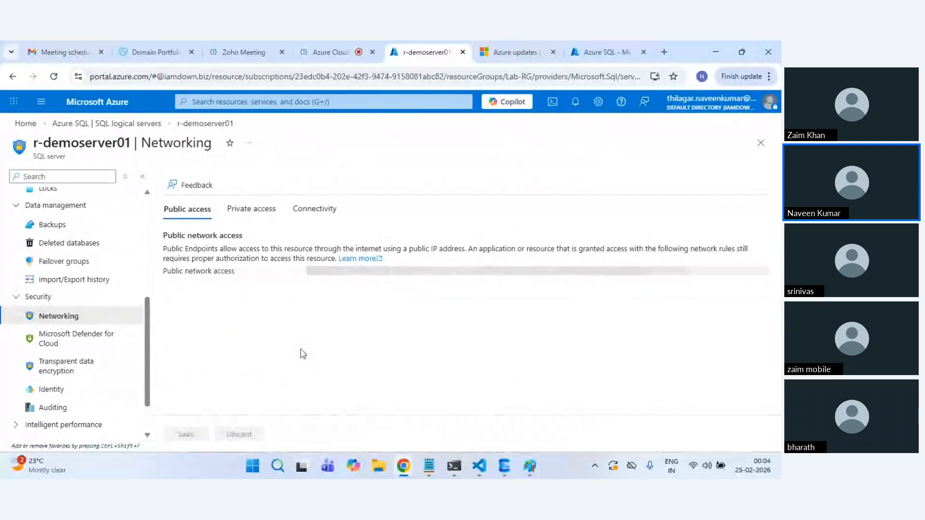
scroll(348, 349, down, 5)
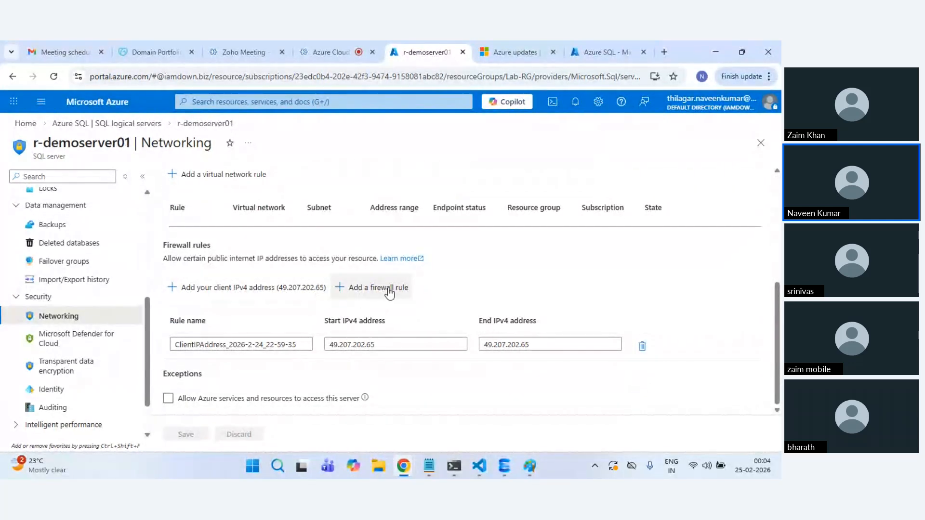
click(269, 288)
Step: Set the start and end IPv4 addresses of rule ClientIPAddress_2026-2-24_22-59-35 to 0.0.0.0 and save the firewall rules
double_click(369, 370)
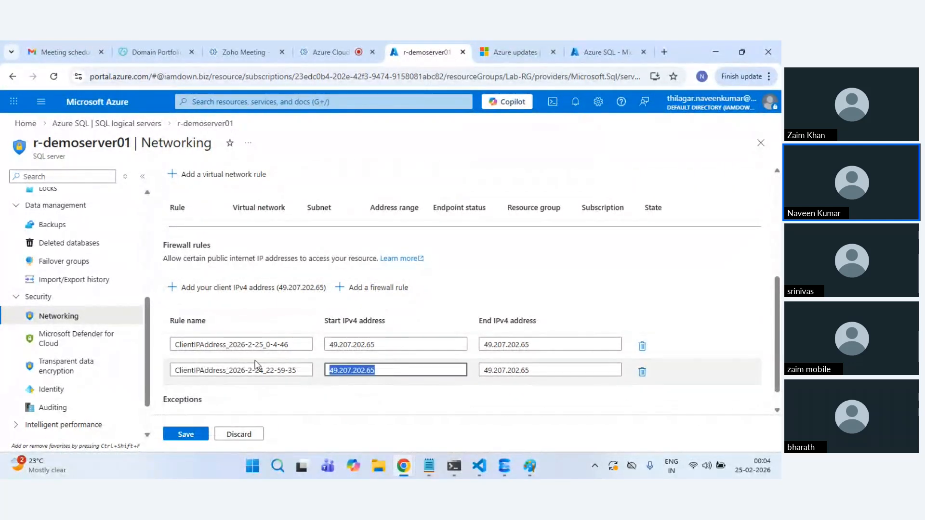
text(0.0.0.0)
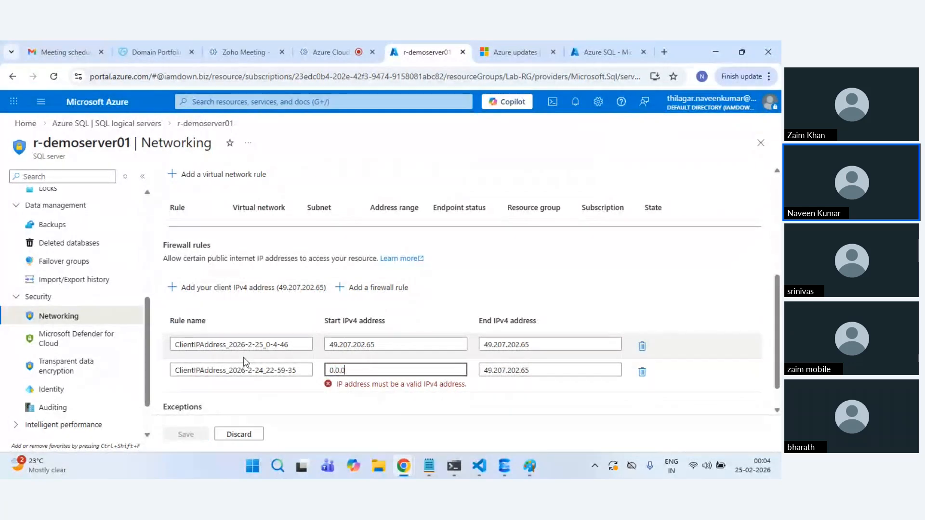
key(ctrl+a)
key(ctrl+c)
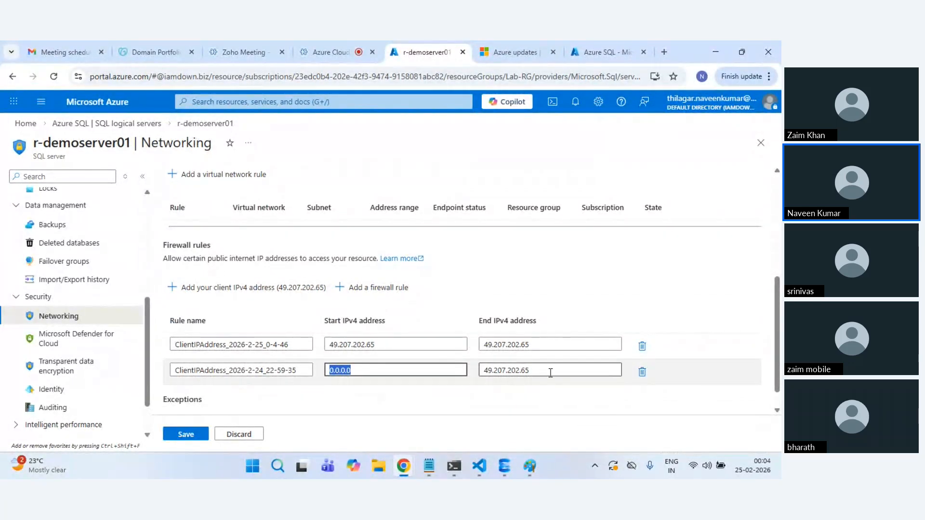
drag(551, 372, 447, 374)
key(ctrl+v)
click(186, 435)
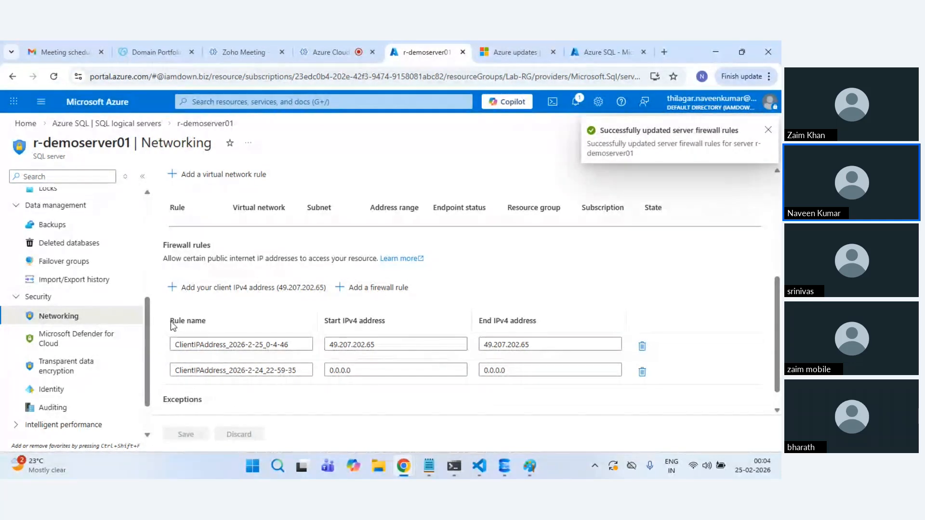
Step: Open the networking firewall rules of the SQL logical server r-demoserver02
click(127, 124)
click(232, 318)
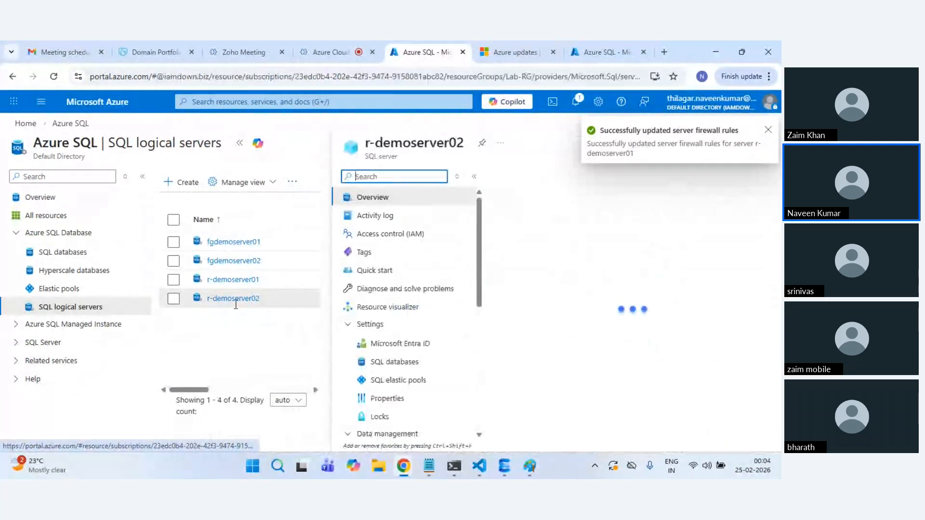
scroll(53, 366, down, 3)
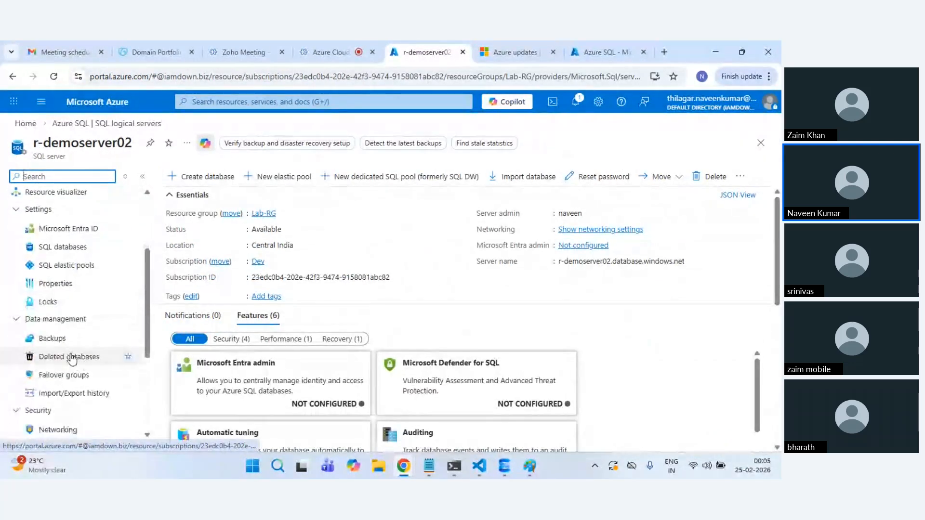
scroll(72, 332, down, 3)
click(69, 272)
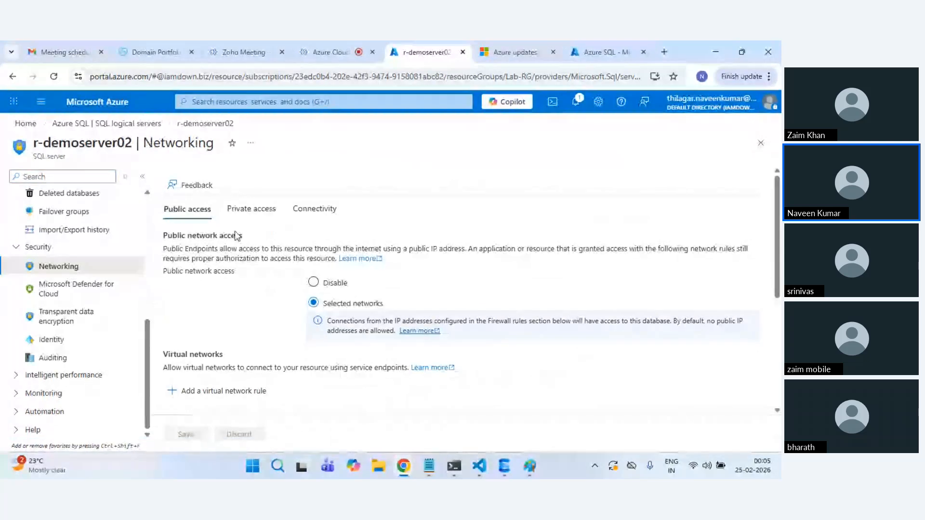
scroll(283, 363, down, 5)
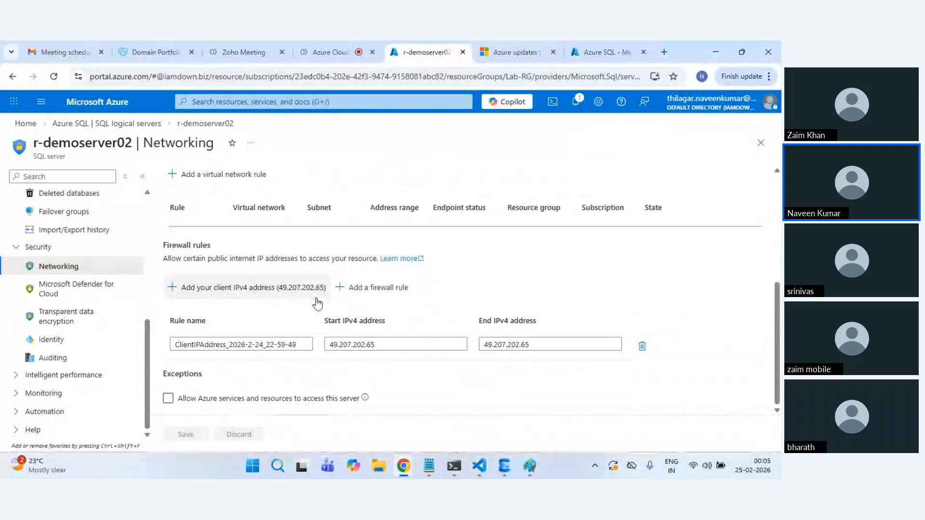
Step: Add a firewall rule named openall with start and end IP 0.0.0.0 to r-demoserver02 and save it
click(362, 294)
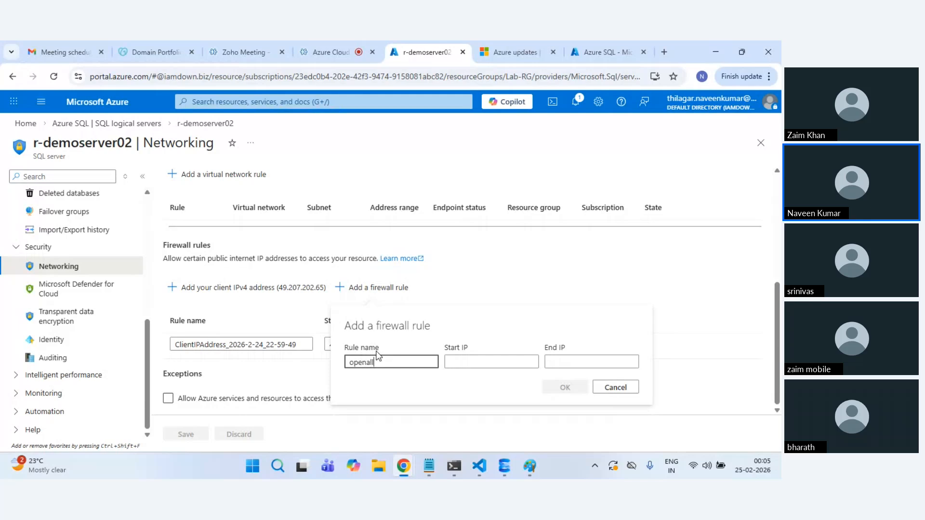
key(Tab)
text(0.0.0.0)
key(Tab)
text(0.0.0.0)
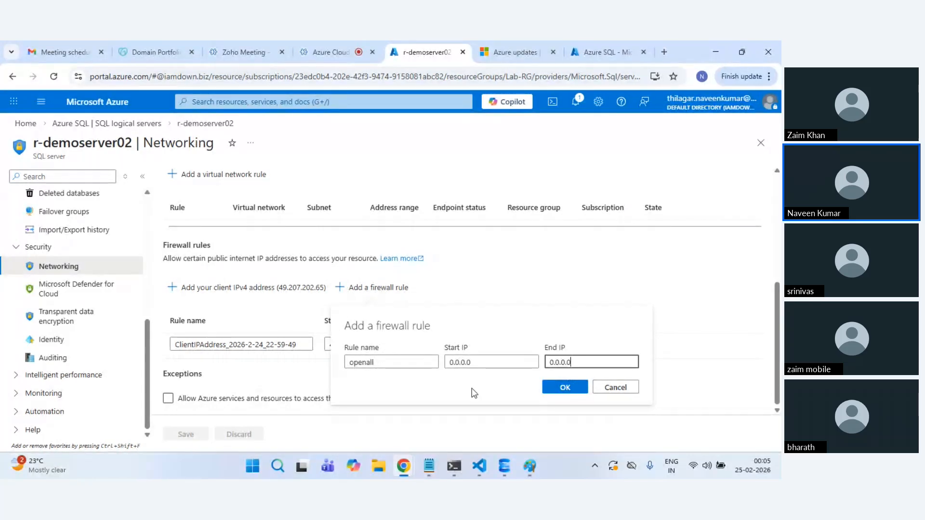
click(547, 391)
click(193, 435)
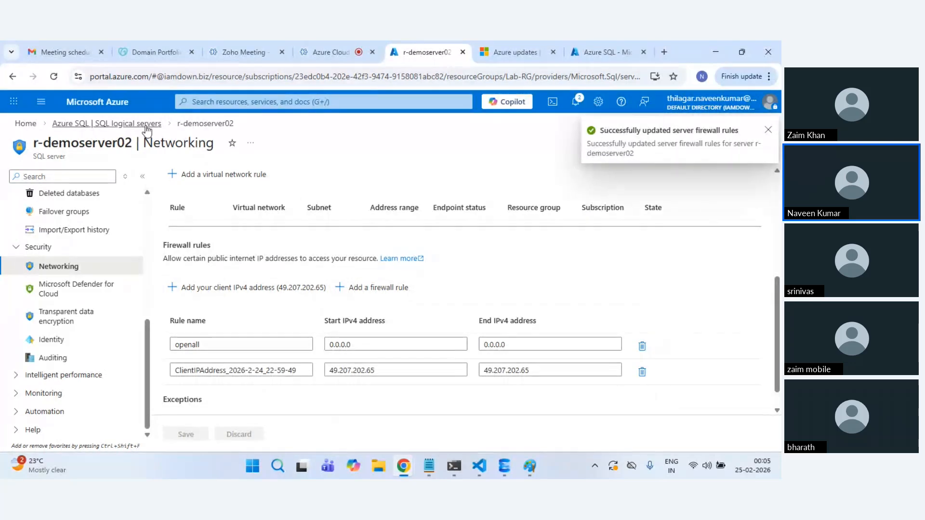
click(124, 124)
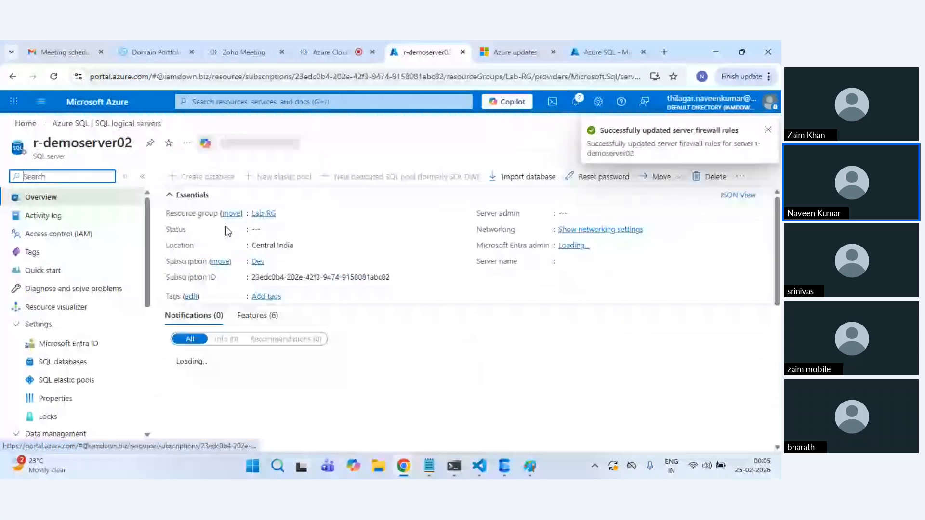
scroll(51, 372, down, 5)
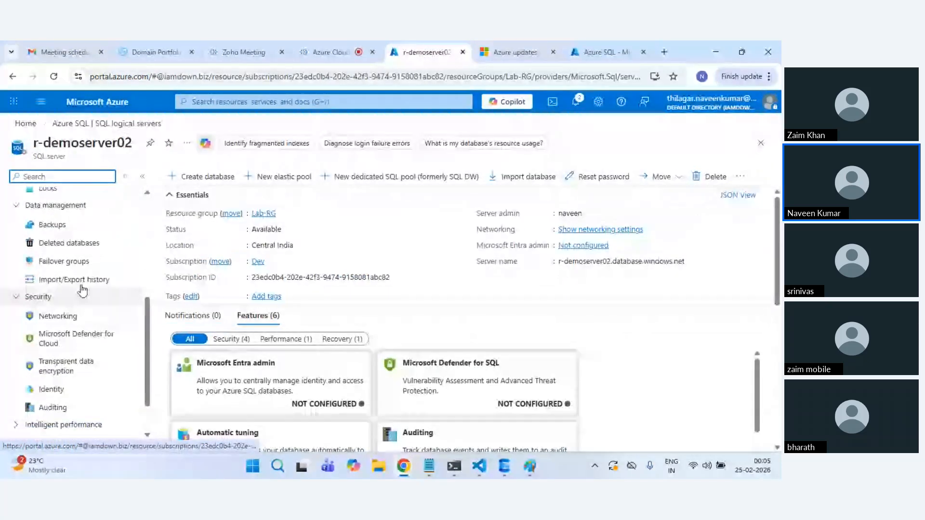
scroll(92, 289, up, 2)
scroll(98, 249, up, 3)
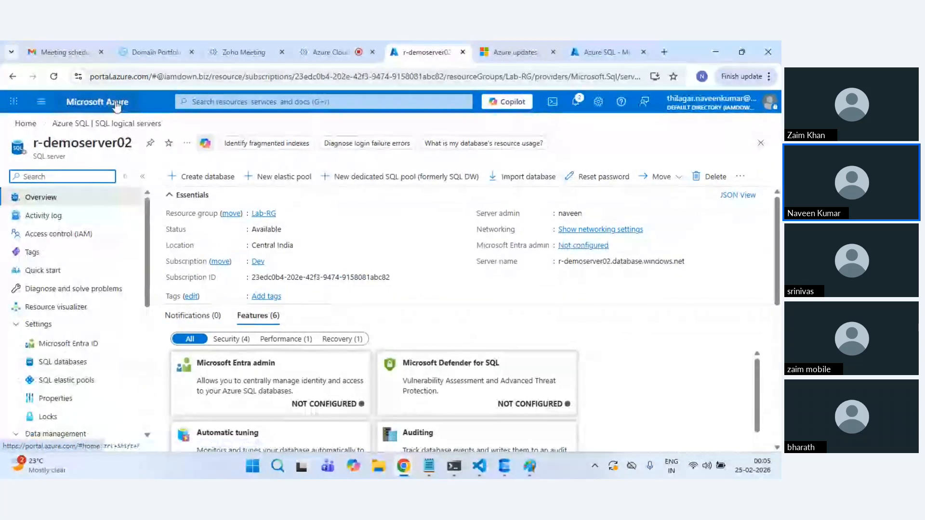
Step: Open the sync-group of the syncdb database on r-demoserver02 and refresh its logs
click(106, 123)
click(79, 252)
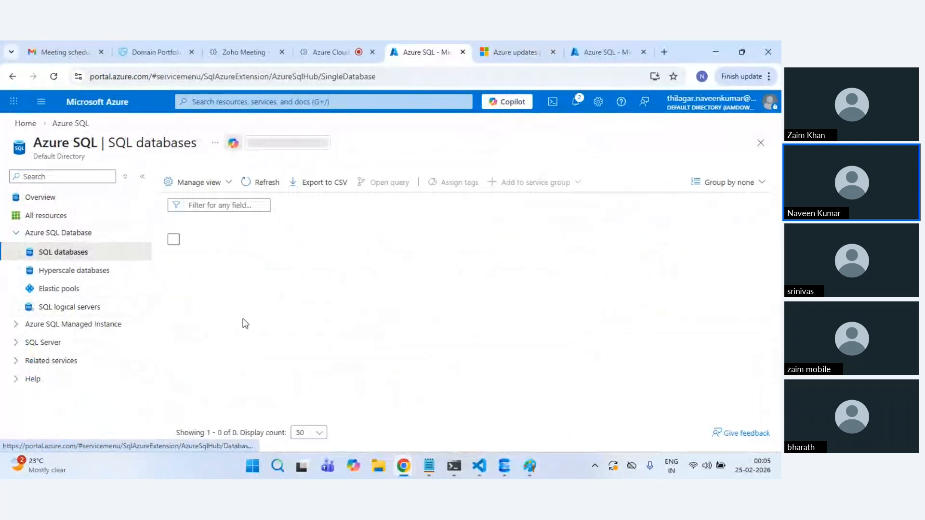
click(257, 412)
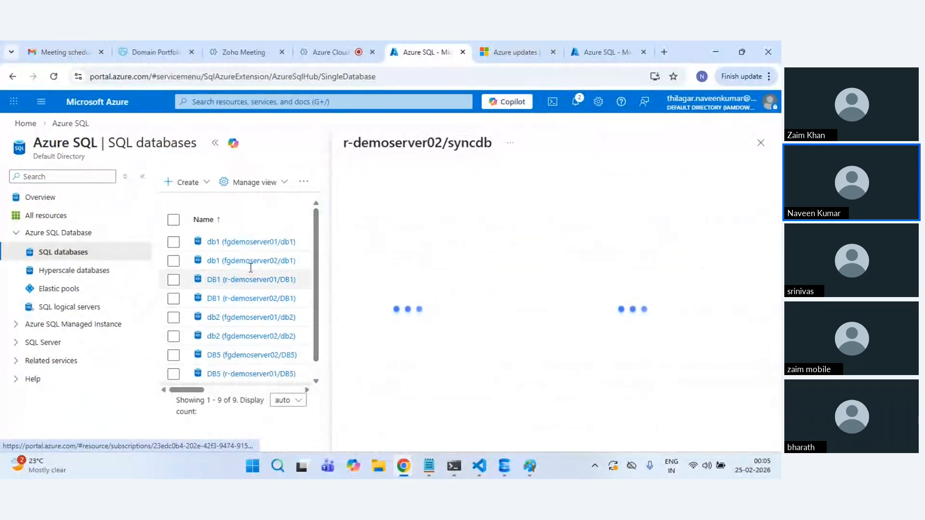
click(85, 387)
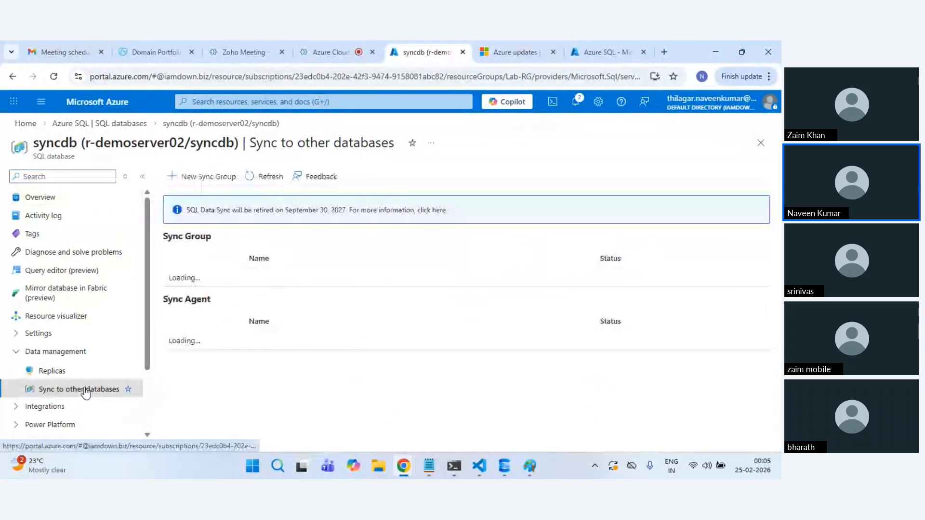
click(316, 278)
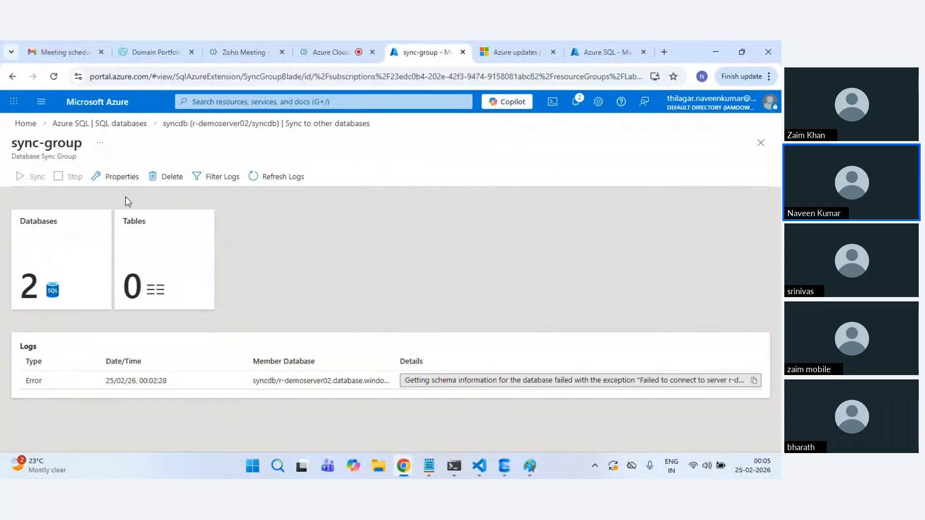
click(279, 184)
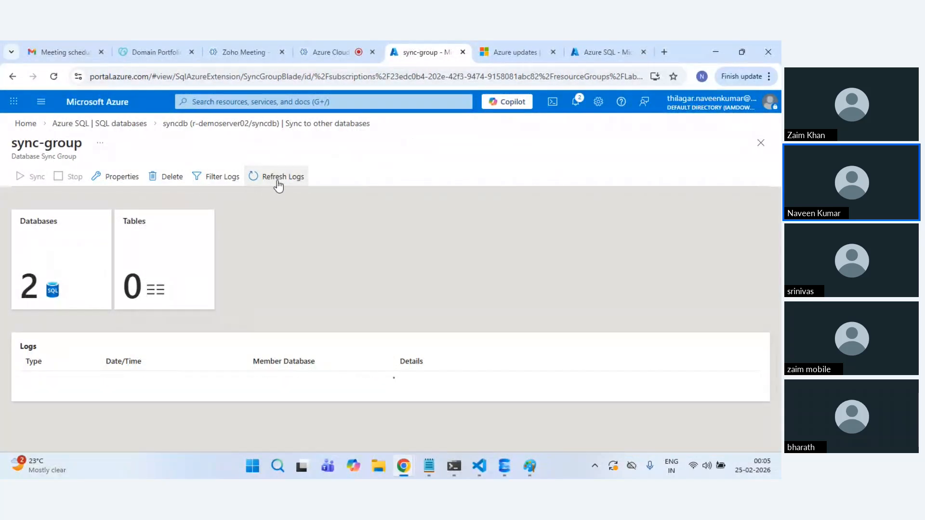
Step: Open the sync group's tables, select Hub Database as the database, and refresh its schema
click(187, 264)
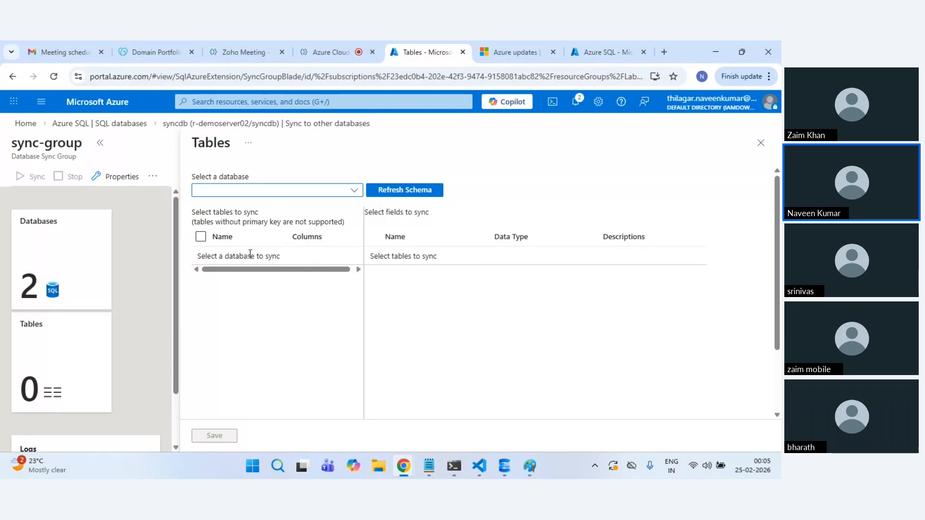
click(354, 190)
click(244, 206)
click(382, 192)
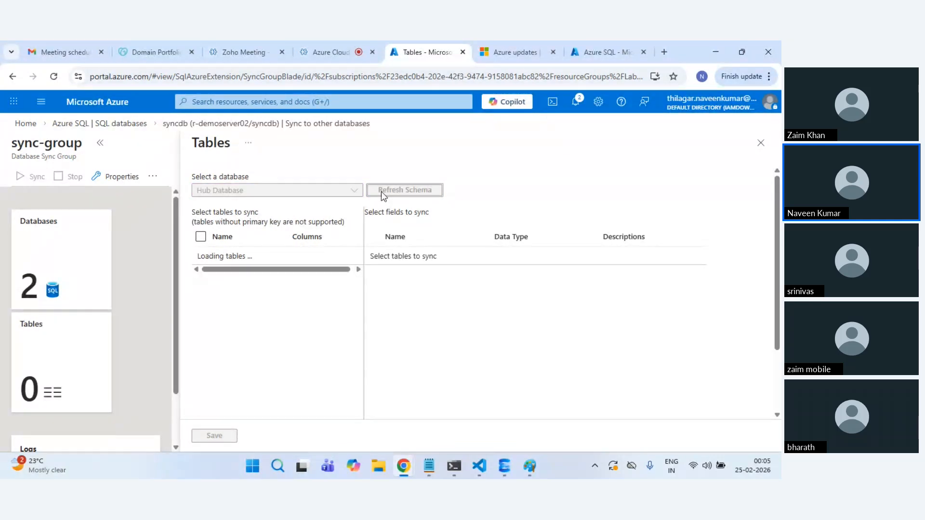
Step: Review the note on tables without a primary key and check the portal notifications
drag(298, 220, 325, 221)
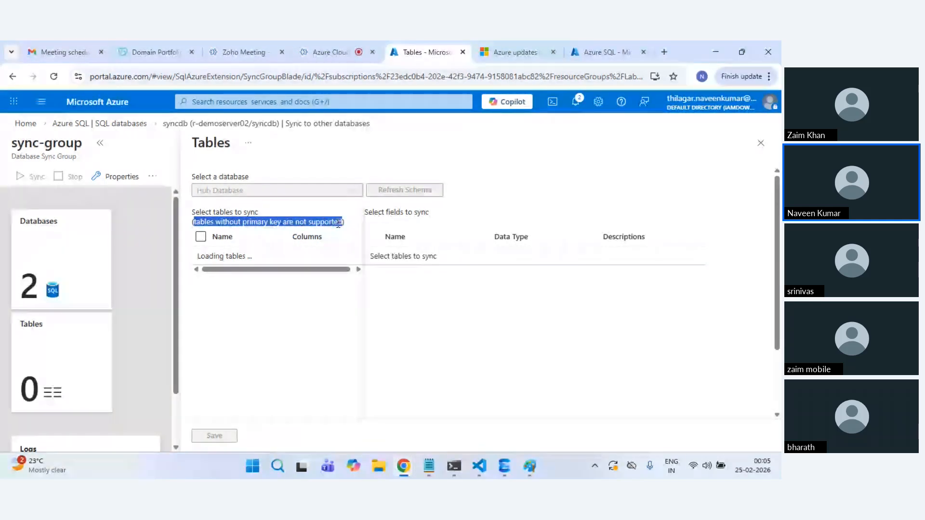
click(338, 222)
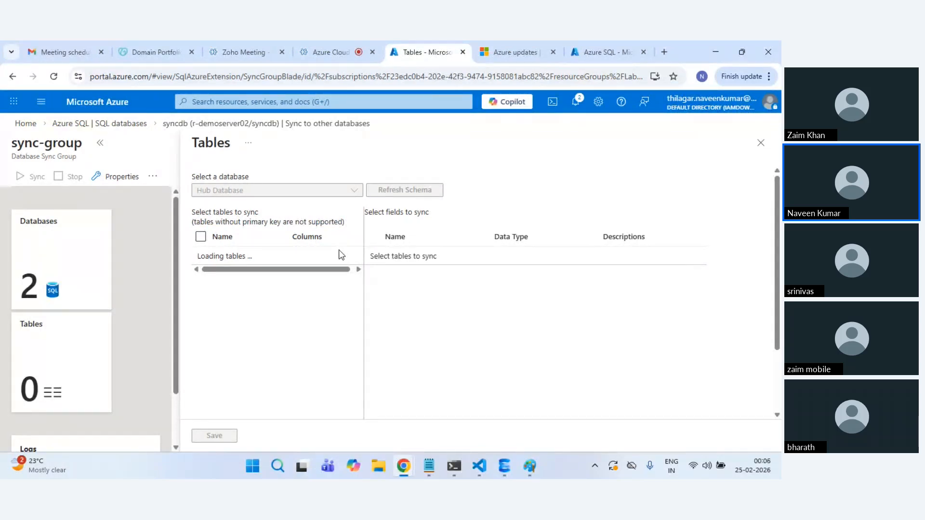
click(575, 102)
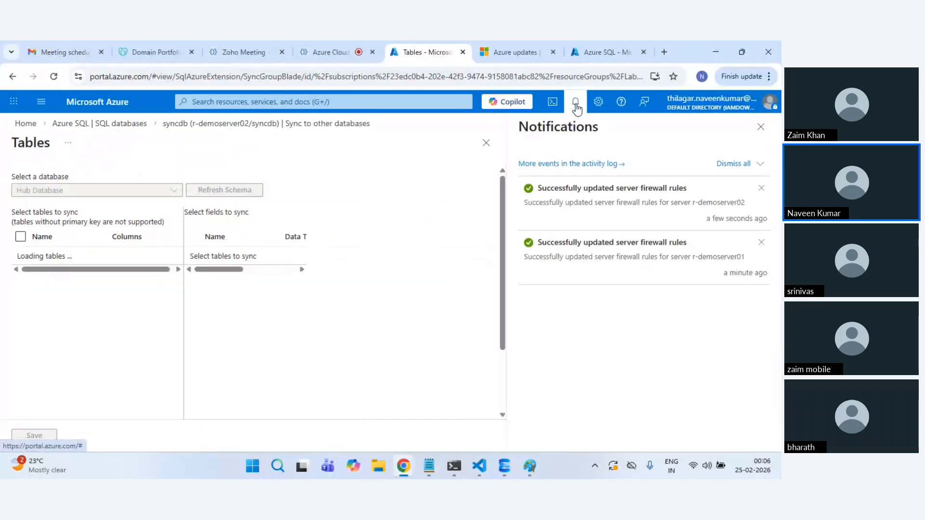
click(575, 102)
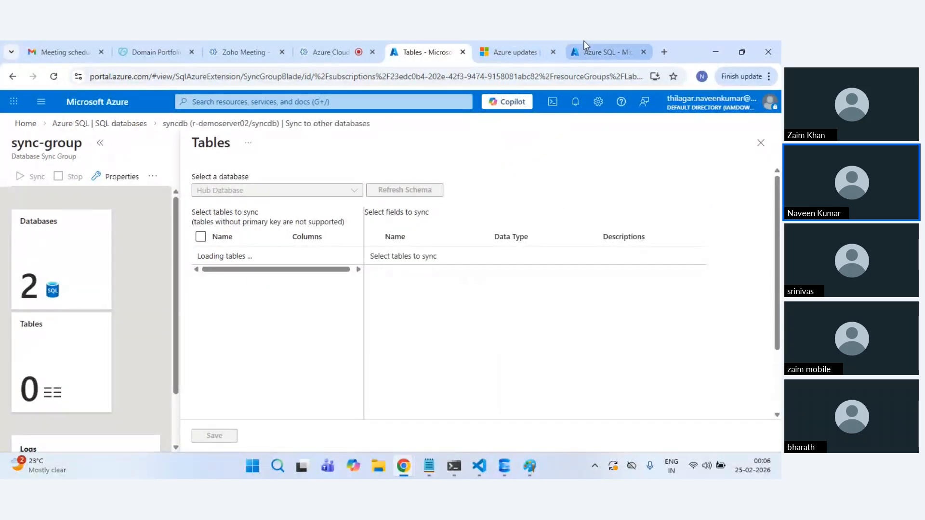
Step: In the second Azure SQL browser tab, open the sync-group of syncdb on r-demoserver02 to view its logs
click(595, 51)
click(50, 252)
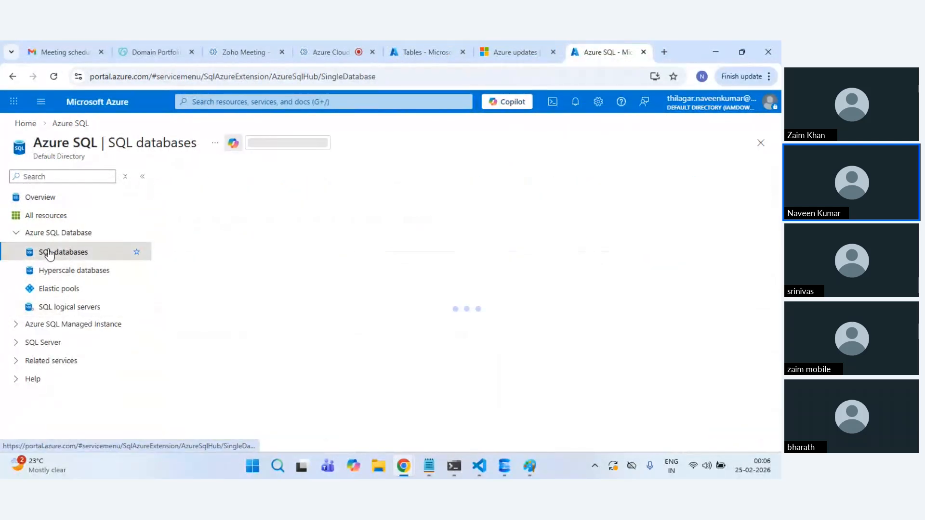
click(269, 412)
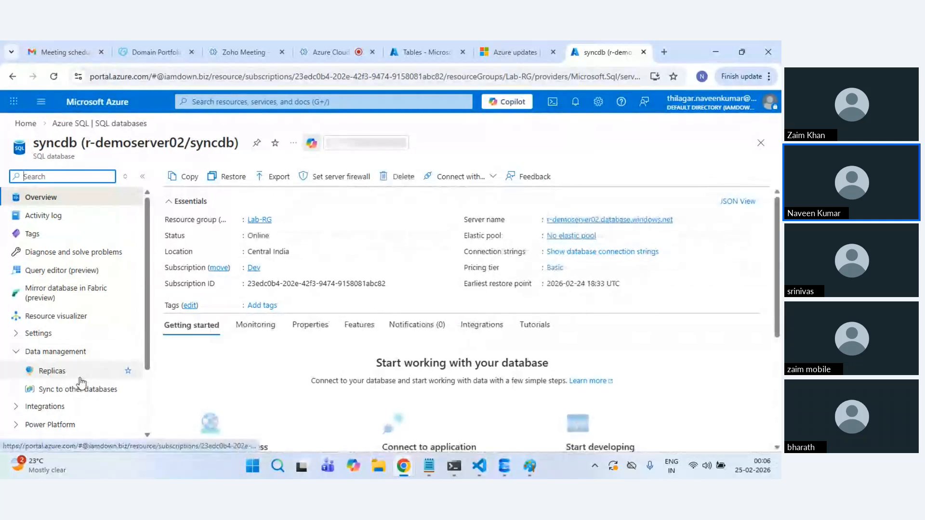
click(61, 391)
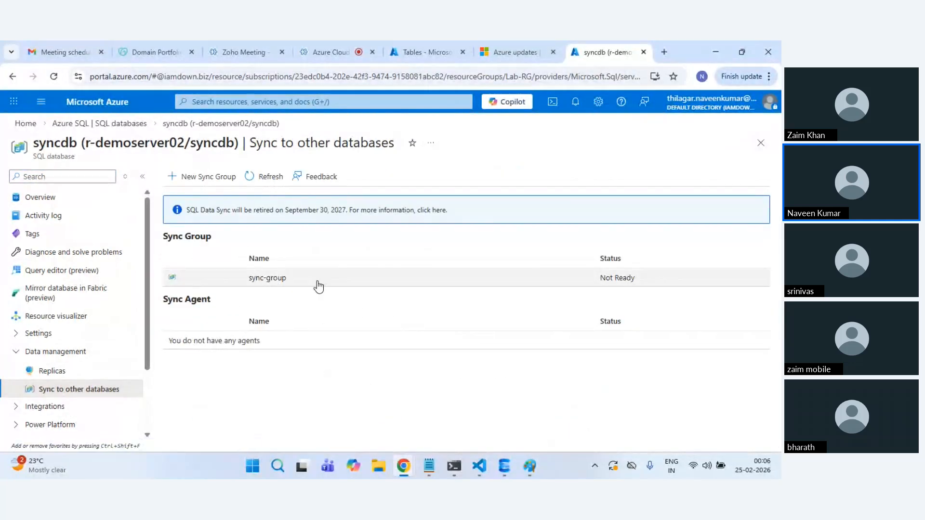
click(318, 282)
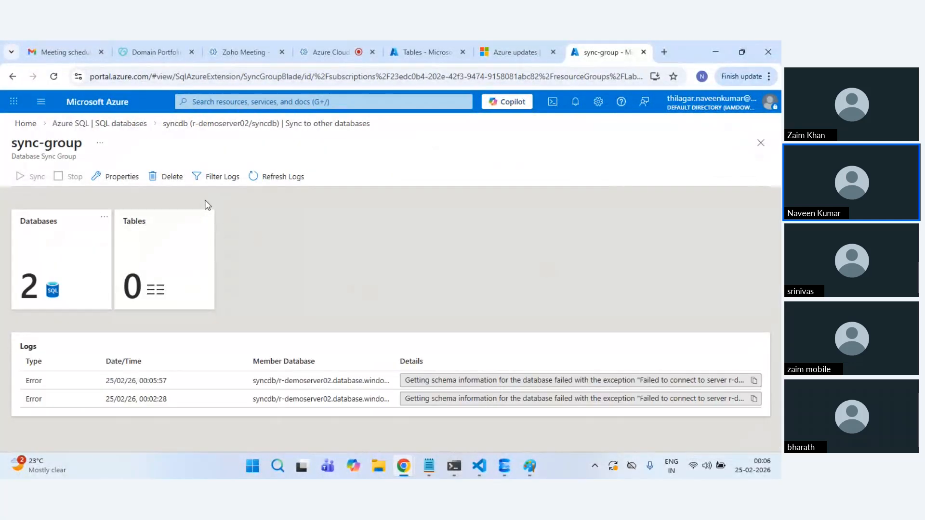
Step: Copy the details of the newest sync error log and paste them into a new Notepad document for reading
click(753, 383)
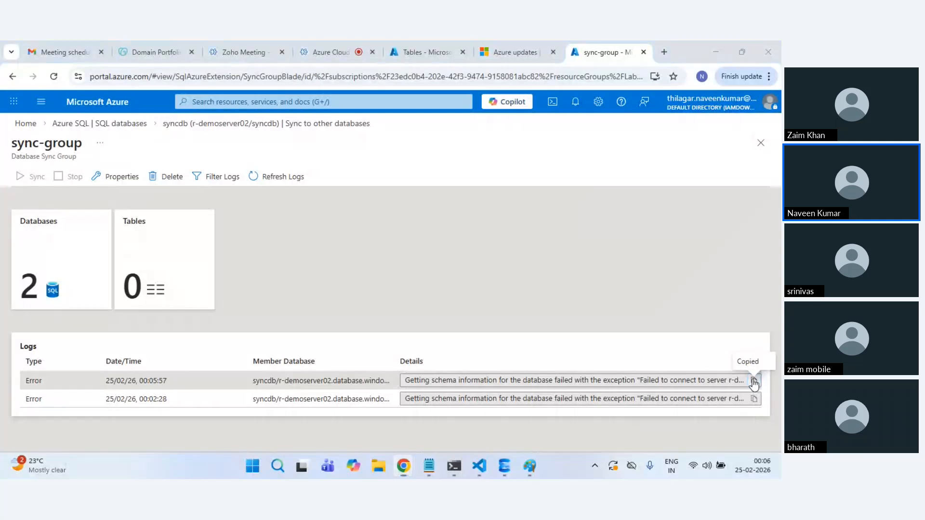
key(super+r)
text(notepad)
key(Return)
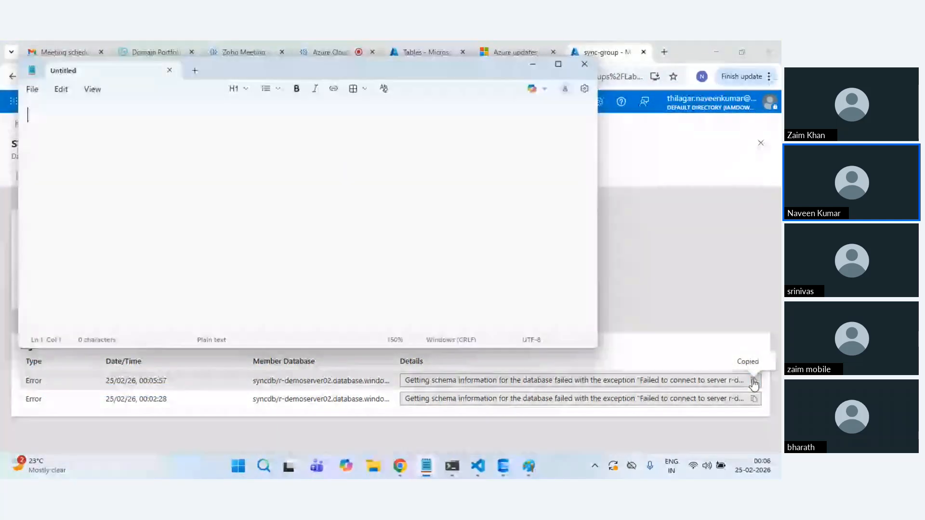
key(ctrl+v)
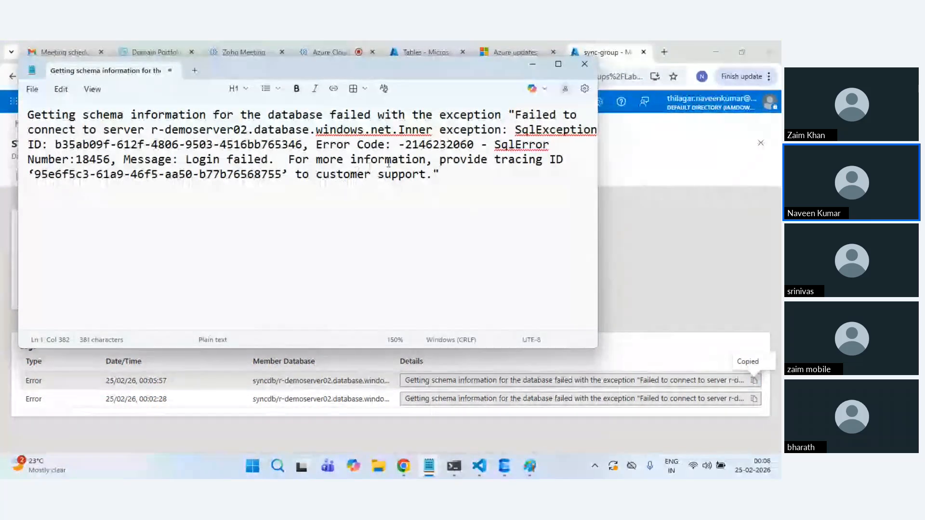
triple_click(412, 160)
click(477, 177)
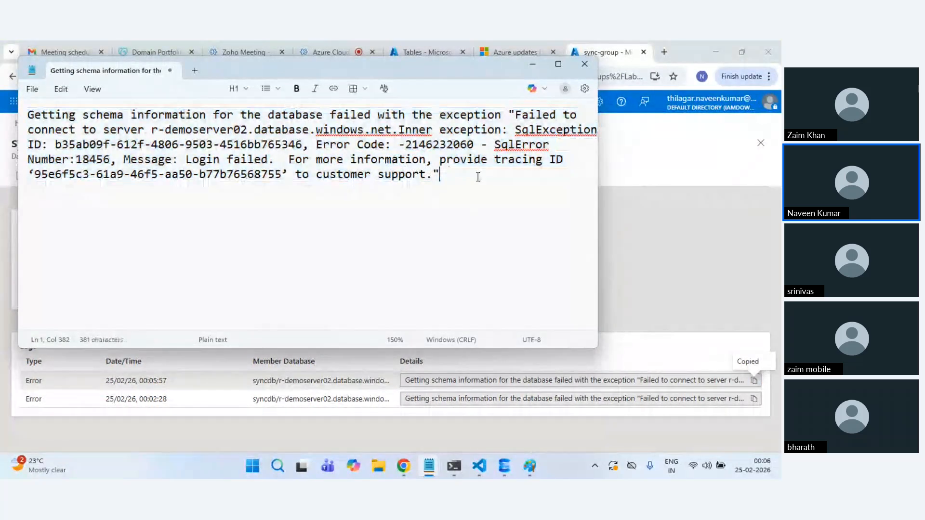
Step: Return to the portal, review the properties of sync-group, and refresh its logs
key(alt+Tab)
click(122, 176)
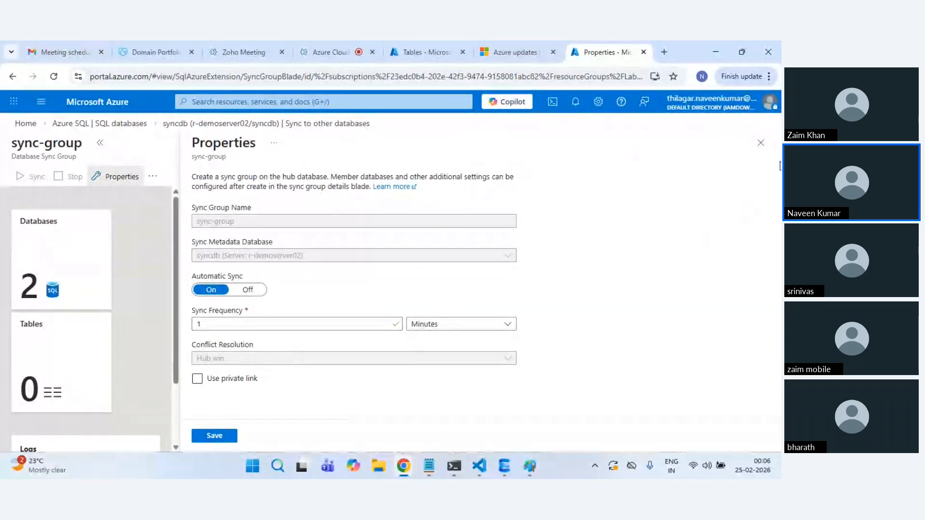
click(760, 143)
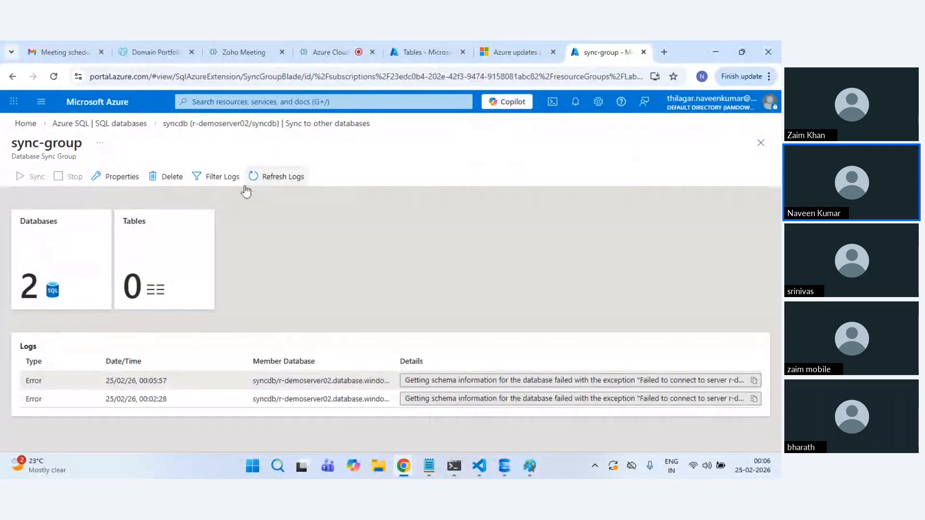
click(297, 182)
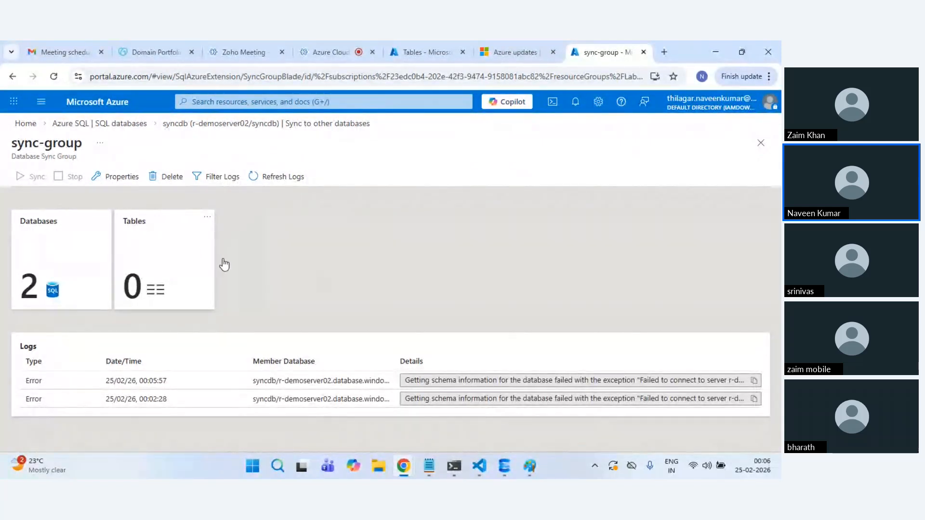
click(122, 177)
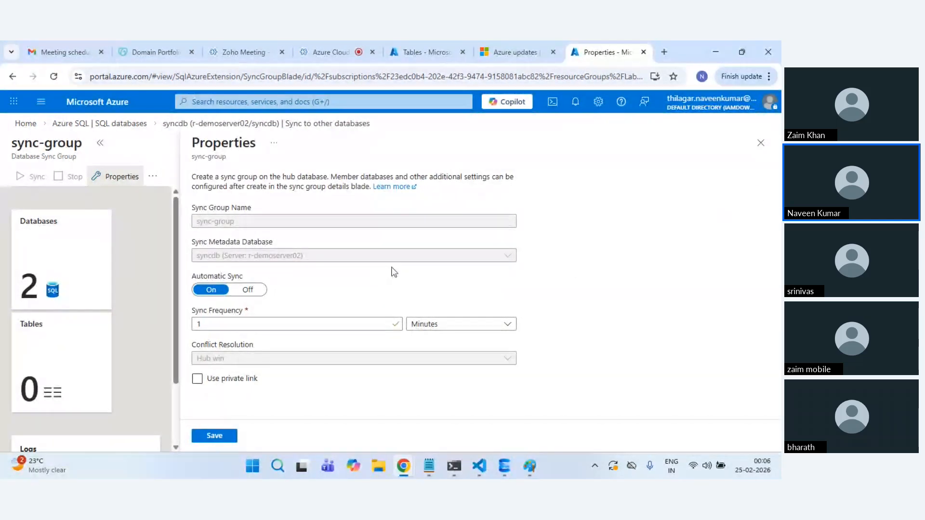
click(761, 143)
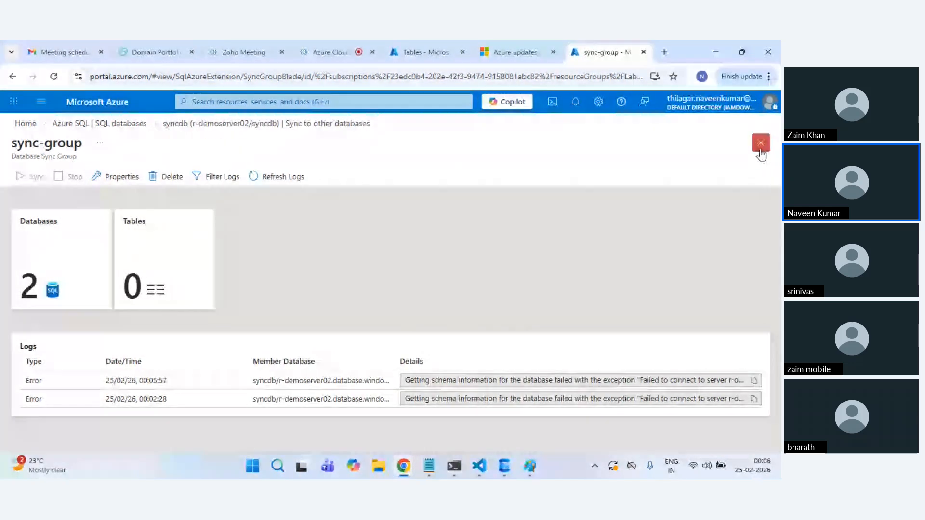
click(761, 143)
click(215, 182)
click(112, 222)
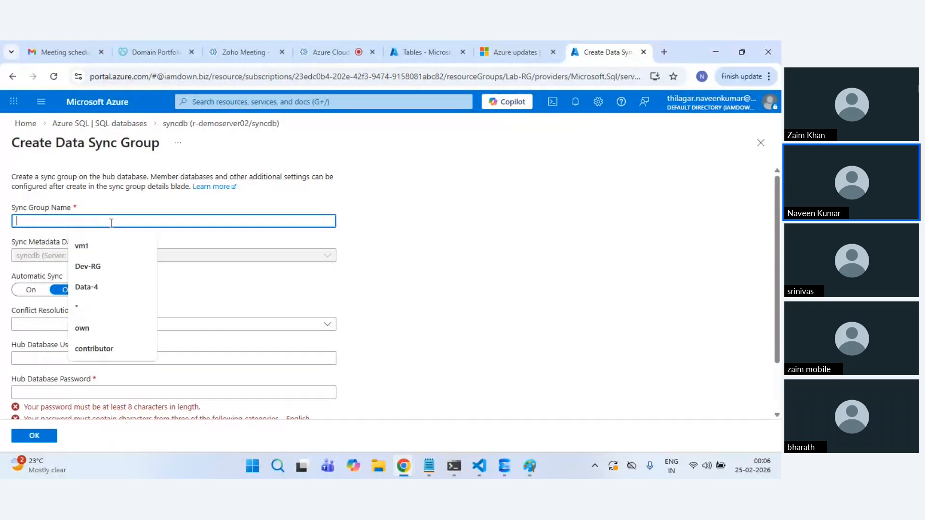
text(primary)
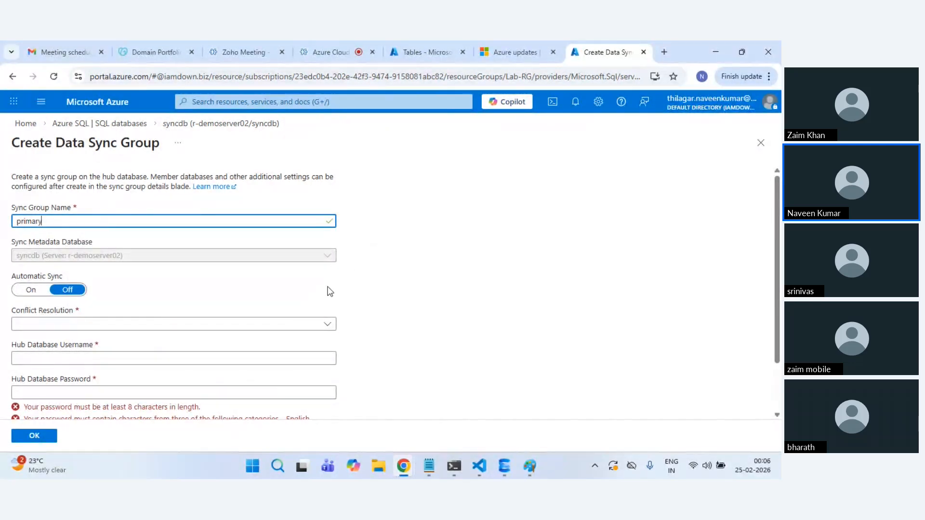
click(760, 142)
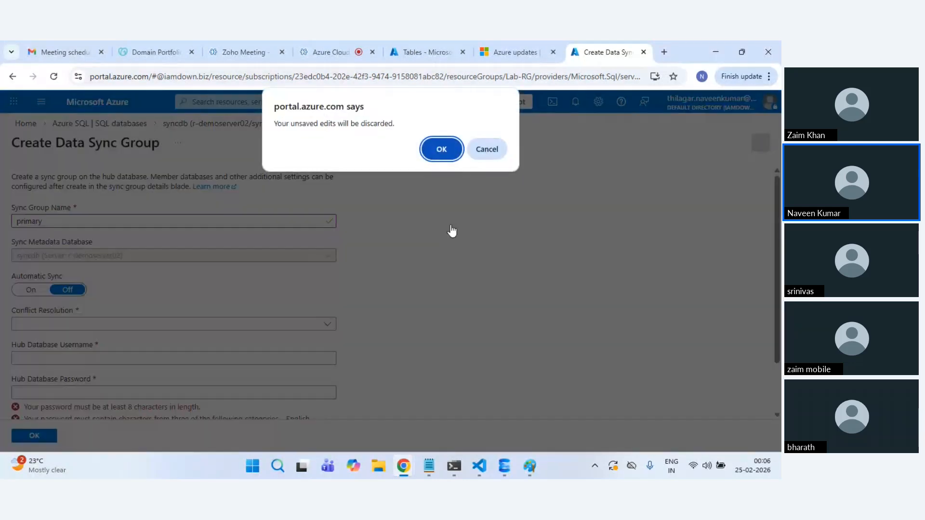
click(438, 147)
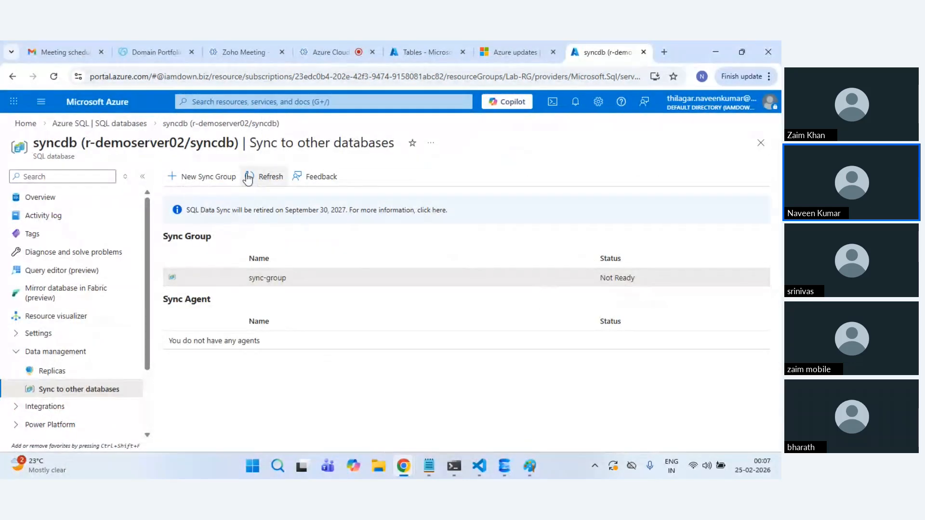
Step: Refresh the sync group list of syncdb, open sync-group, and delete it
click(264, 176)
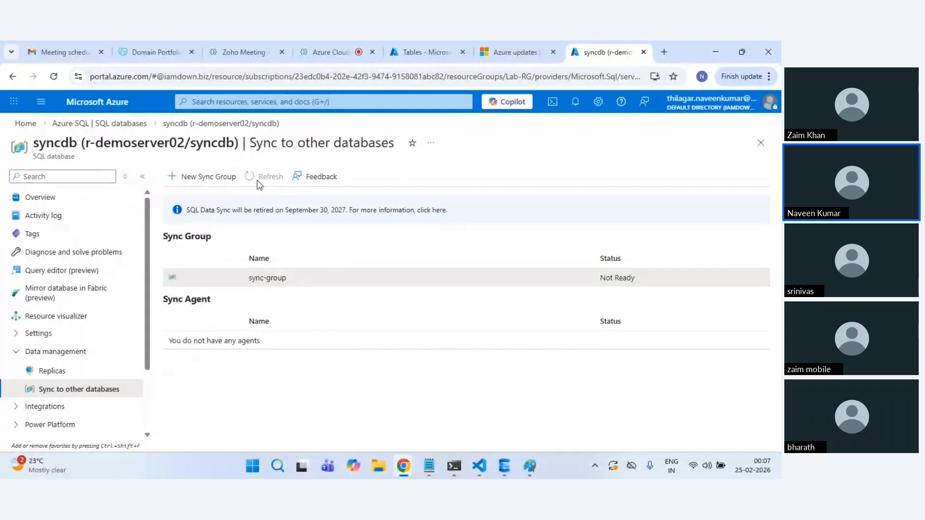
click(319, 278)
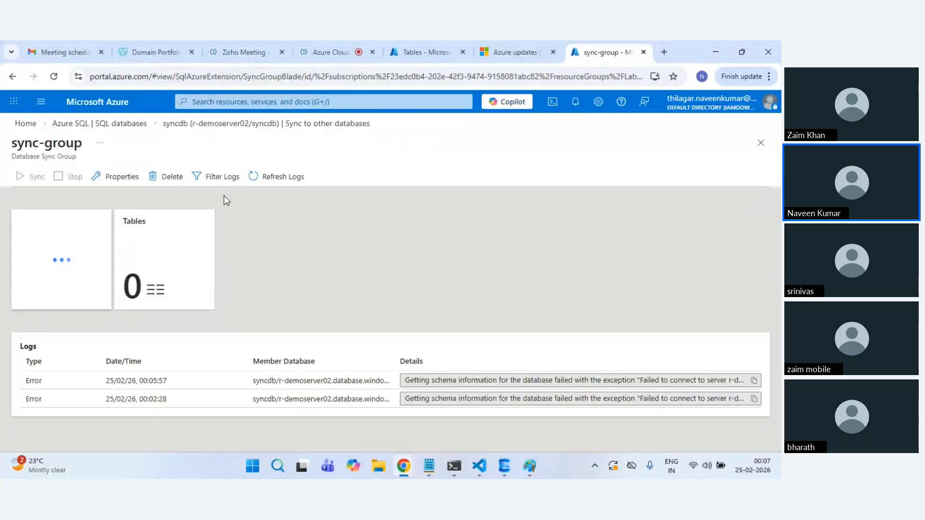
click(180, 181)
click(33, 237)
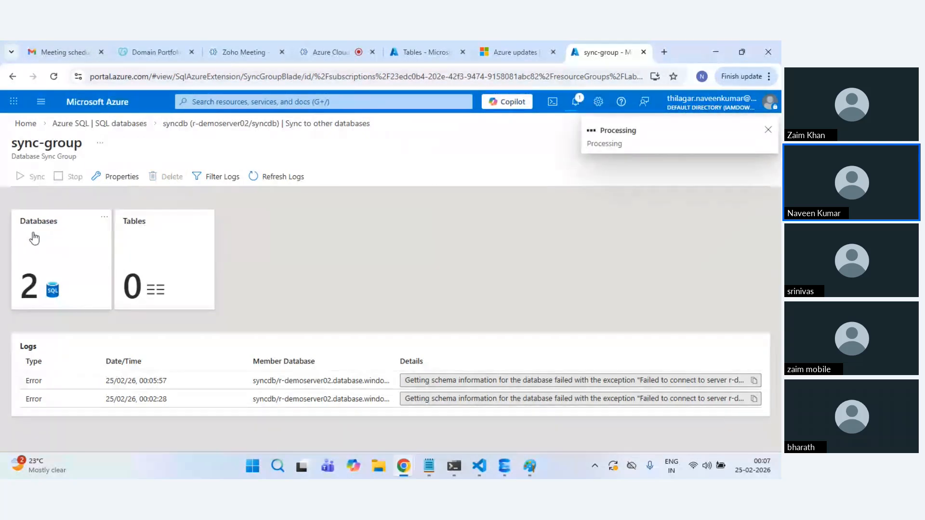
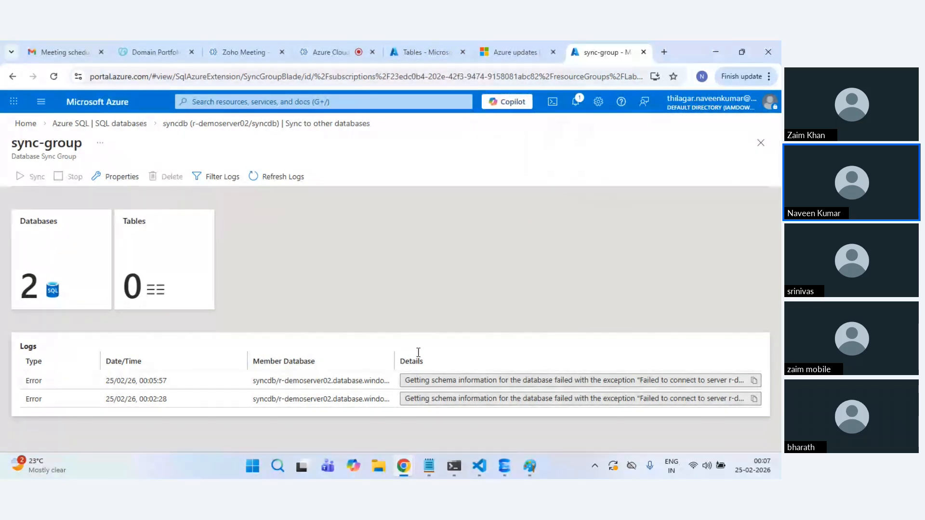
Step: Check the deletion's notification, and leave the Tables pane in the other portal browser tab for syncdb's sync page, discarding unsaved edits
click(576, 103)
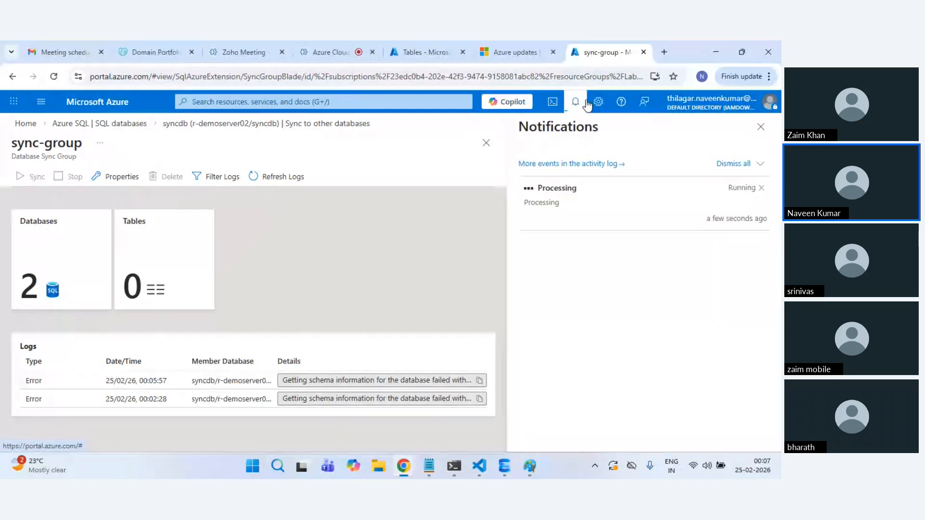
click(576, 102)
click(411, 48)
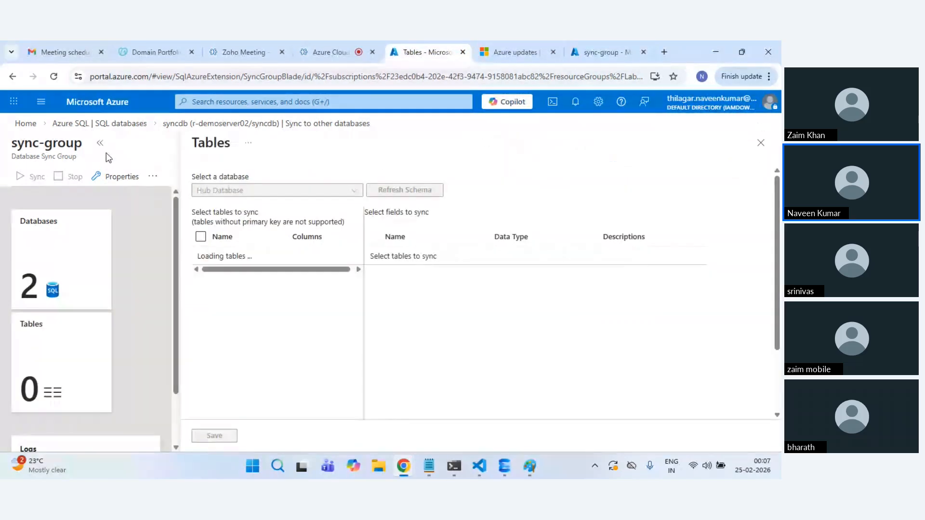
click(187, 124)
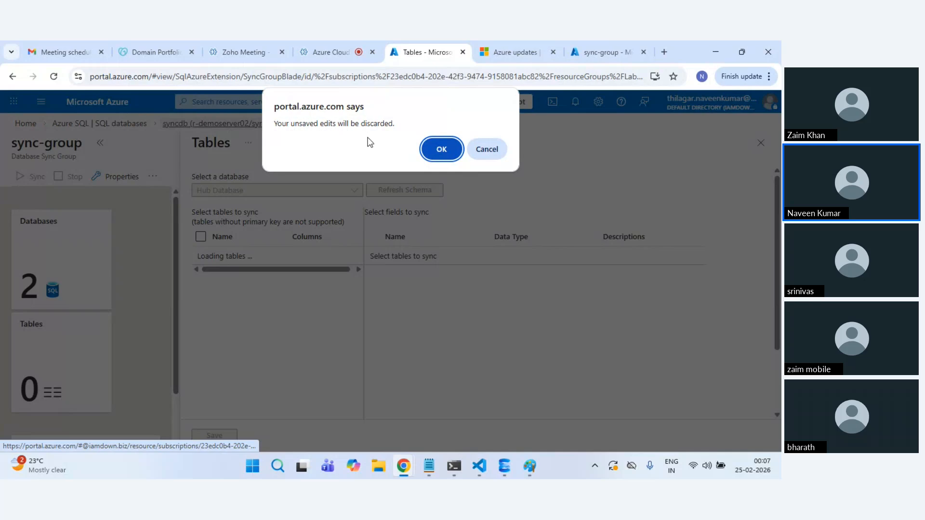
click(441, 149)
click(599, 53)
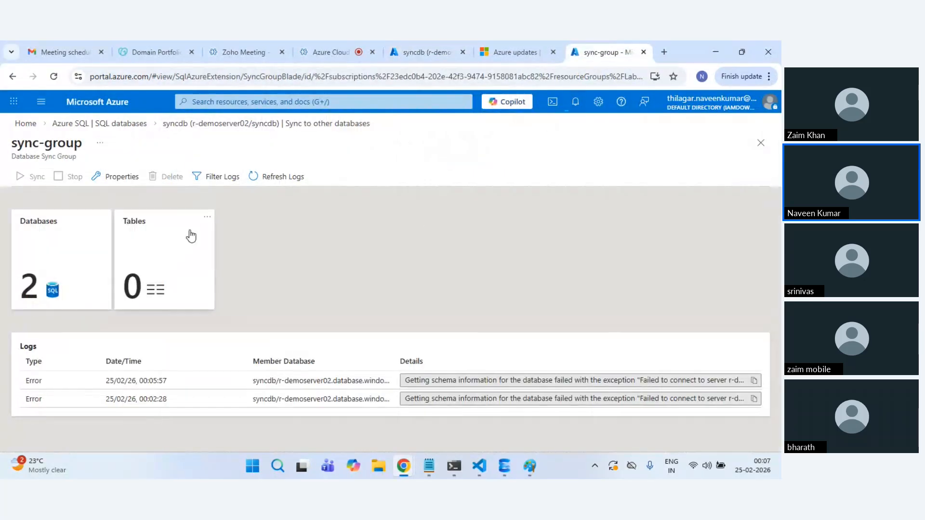
click(574, 103)
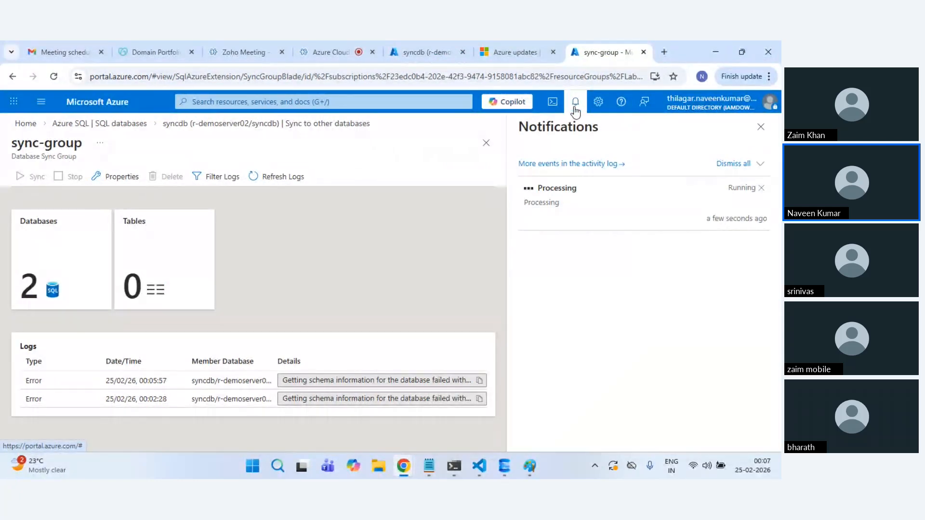
click(575, 108)
Step: Inspect sync-group and refresh syncdb's sync group list in the first portal browser tab, and recheck the deletion's notification in the second
click(418, 53)
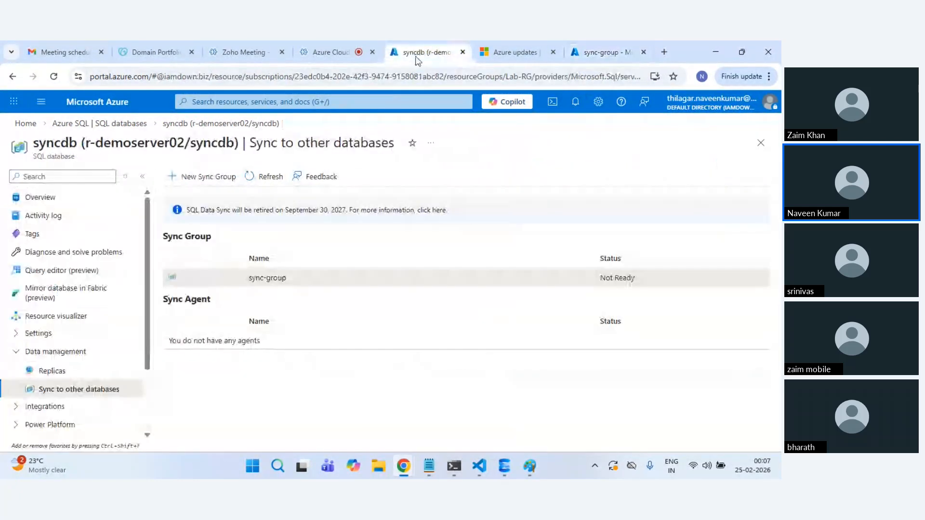
click(283, 279)
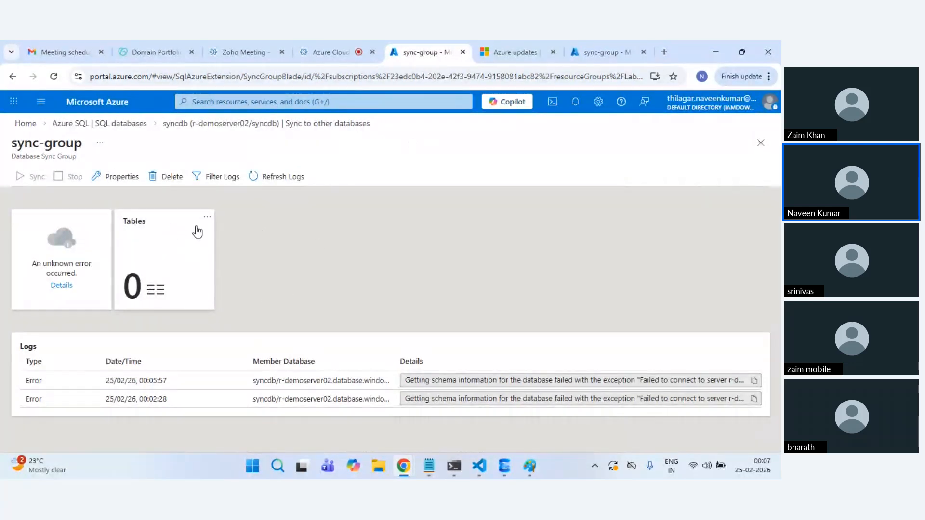
click(247, 124)
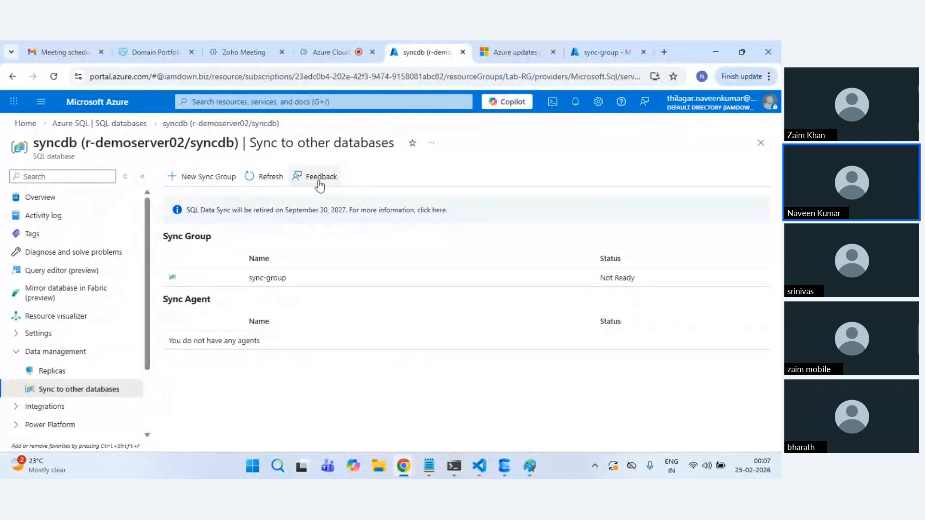
click(260, 178)
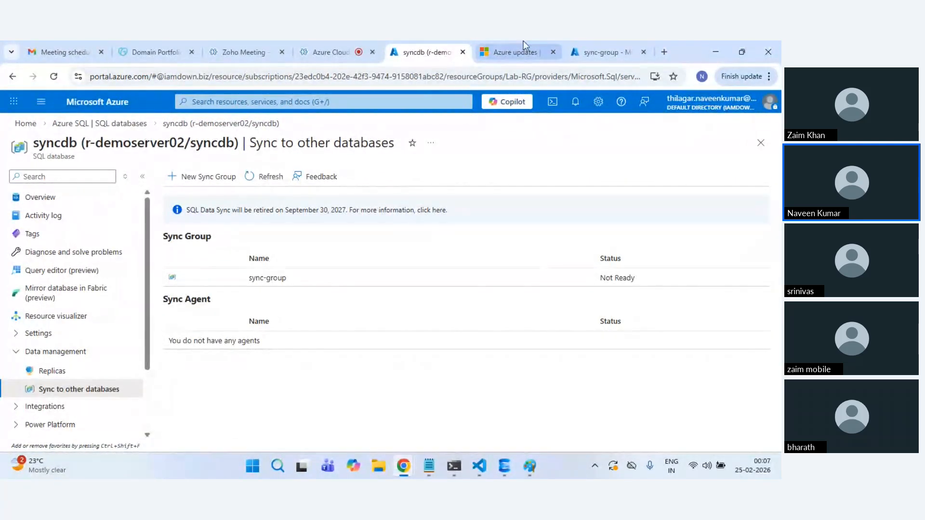
click(609, 51)
click(576, 107)
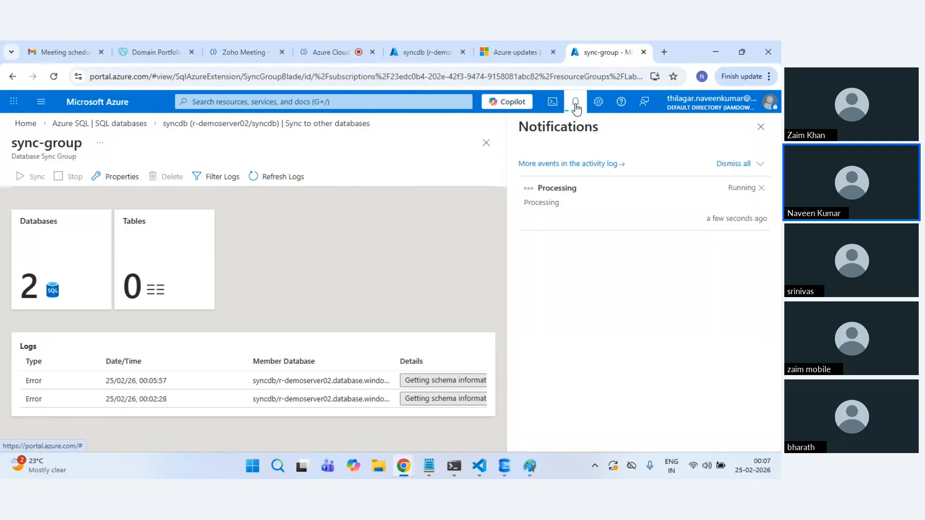
click(575, 107)
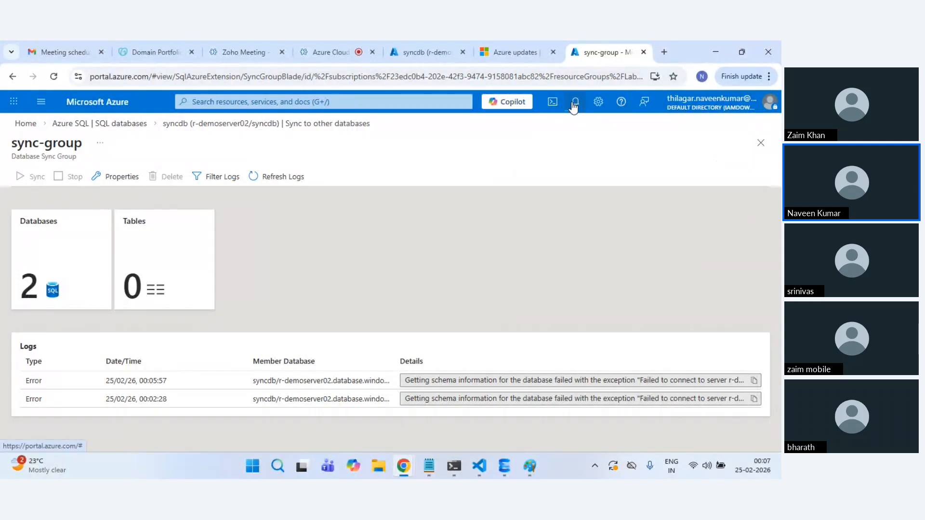
click(574, 104)
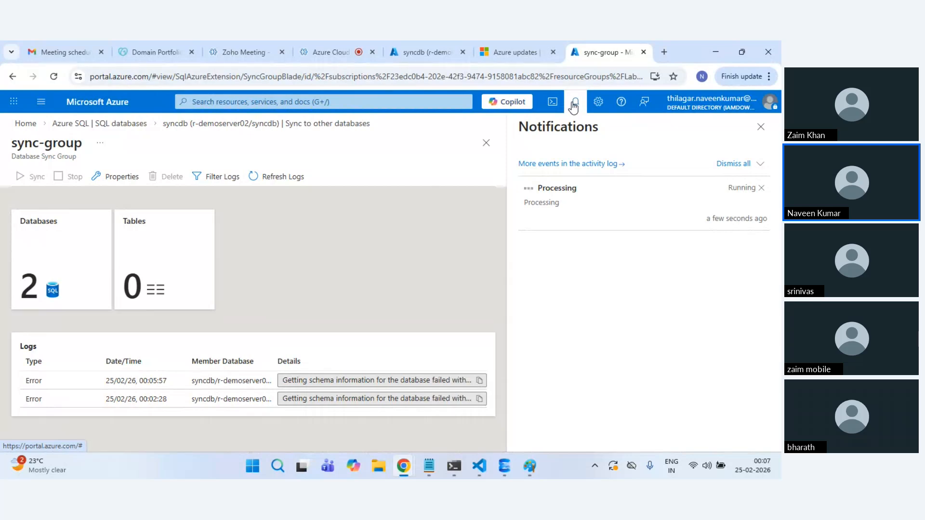
Step: Monitor the notifications in both portal browser tabs until the deletion finishes, and return to syncdb's sync page in the second one
click(410, 47)
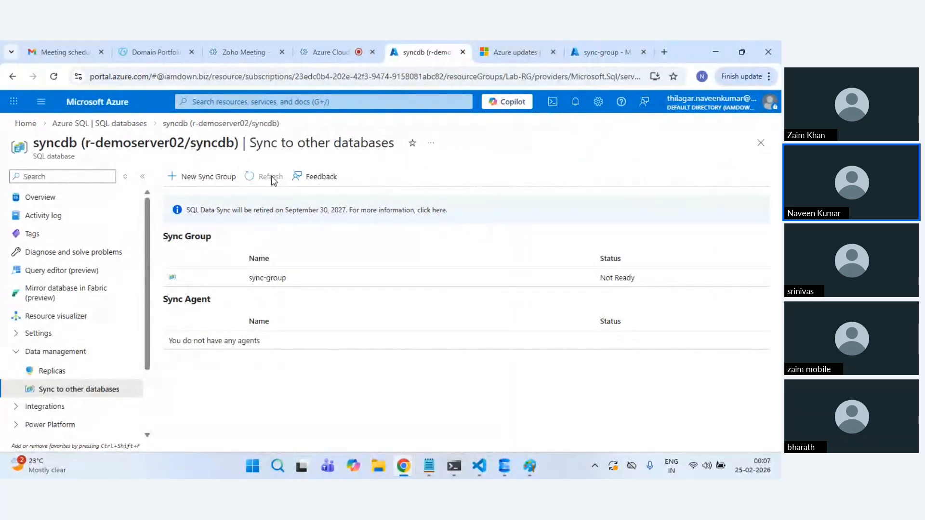
click(577, 108)
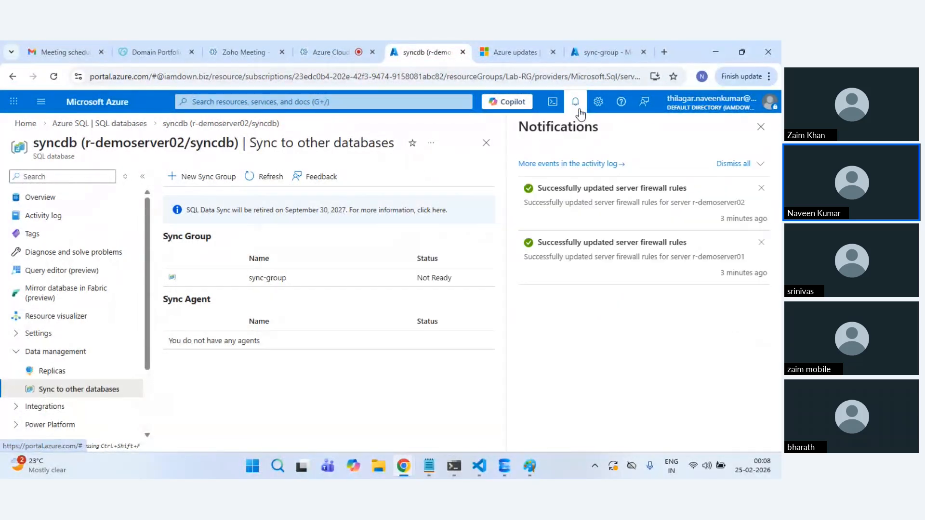
click(600, 52)
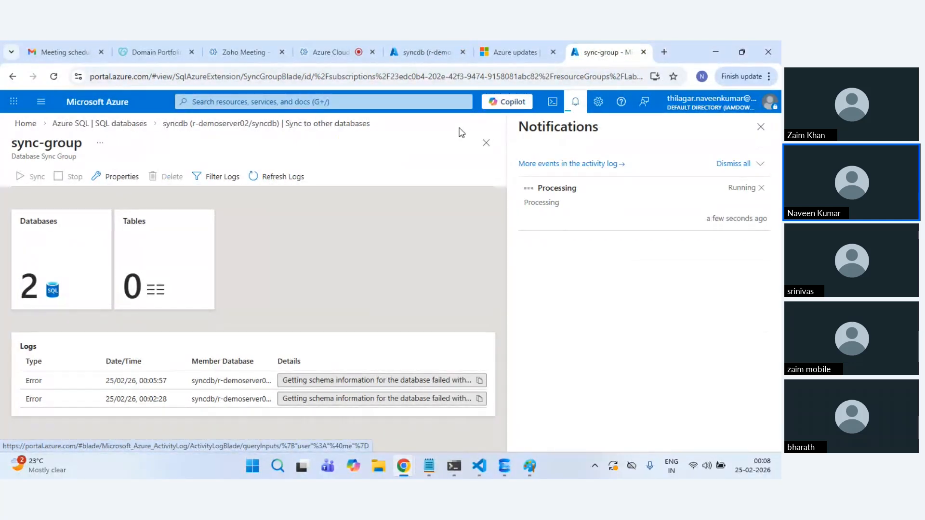
click(326, 41)
click(600, 48)
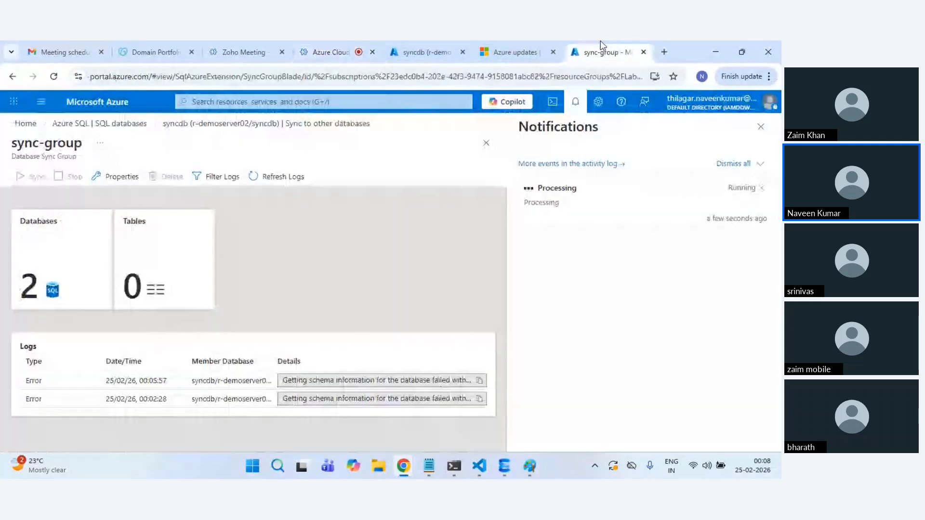
click(575, 106)
click(575, 107)
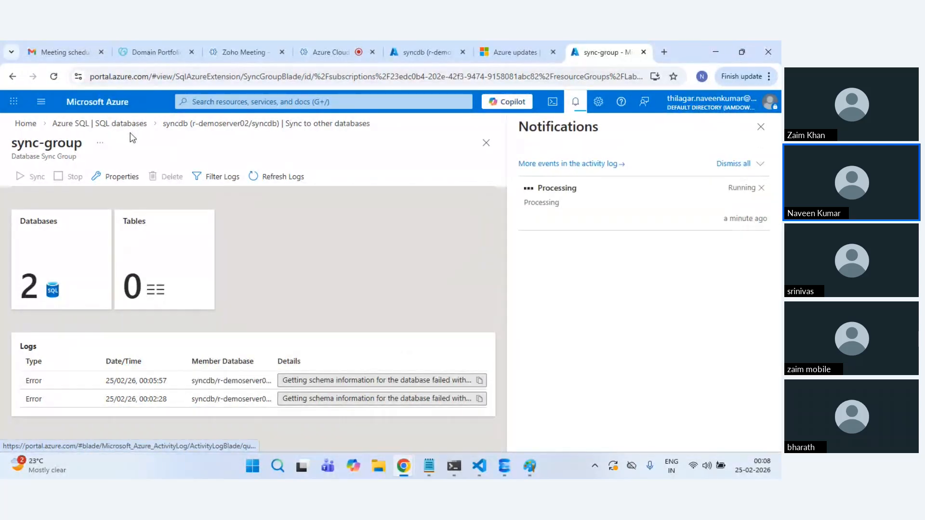
click(193, 125)
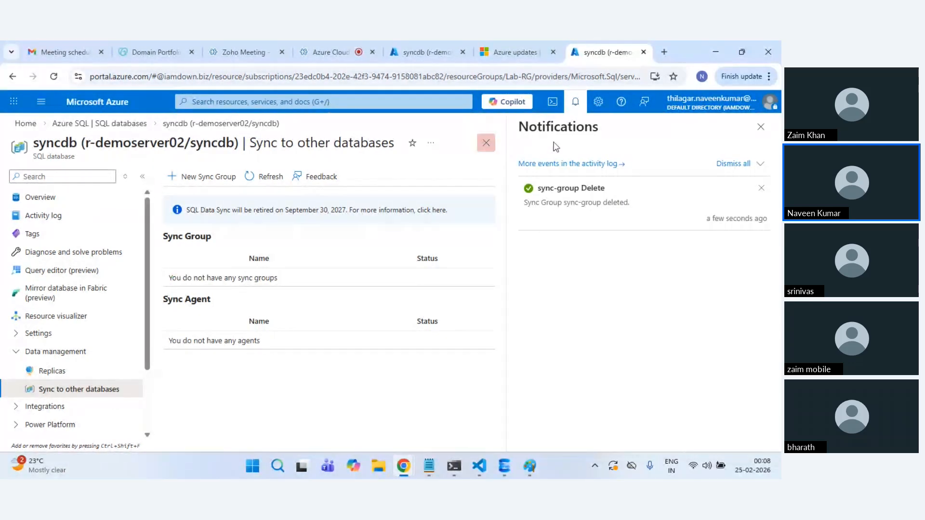
click(760, 128)
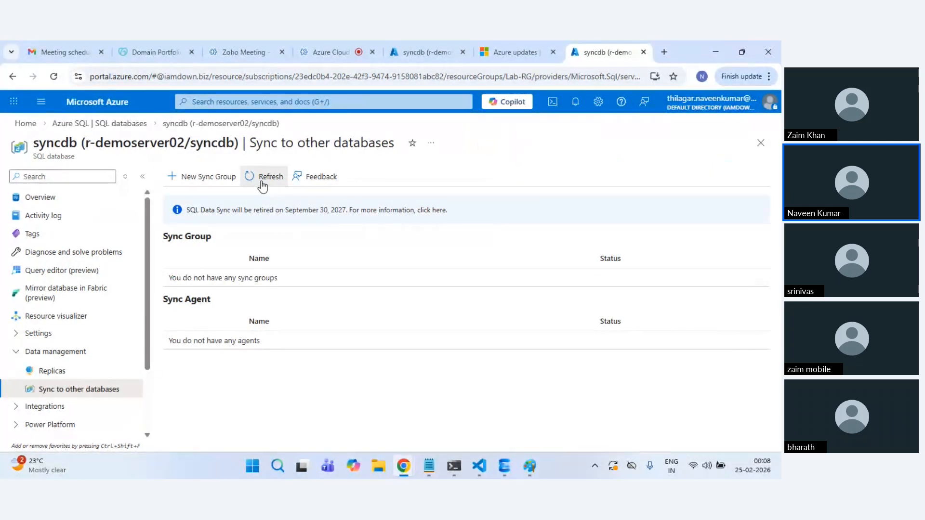
Step: Start a new Data Sync group named sync-group, using the existing syncdb database on r-demoserver02 as sync metadata database
click(210, 178)
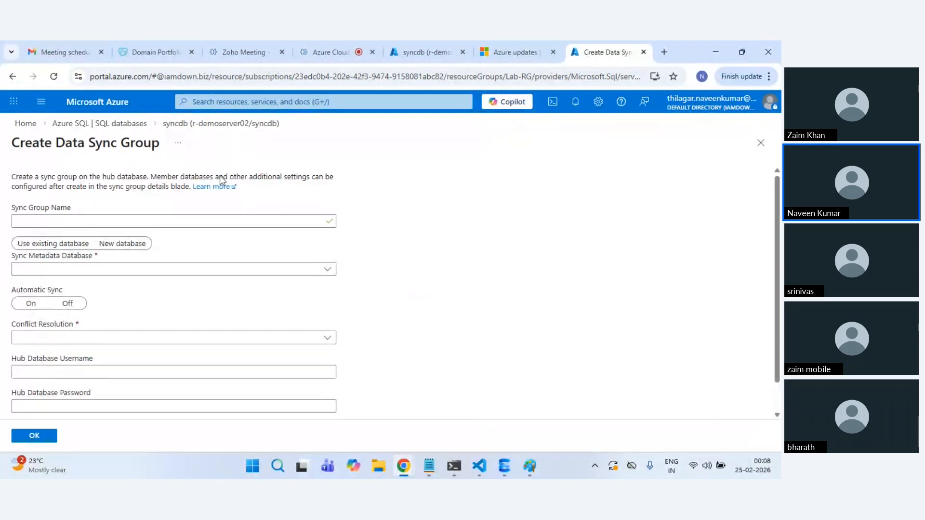
click(88, 219)
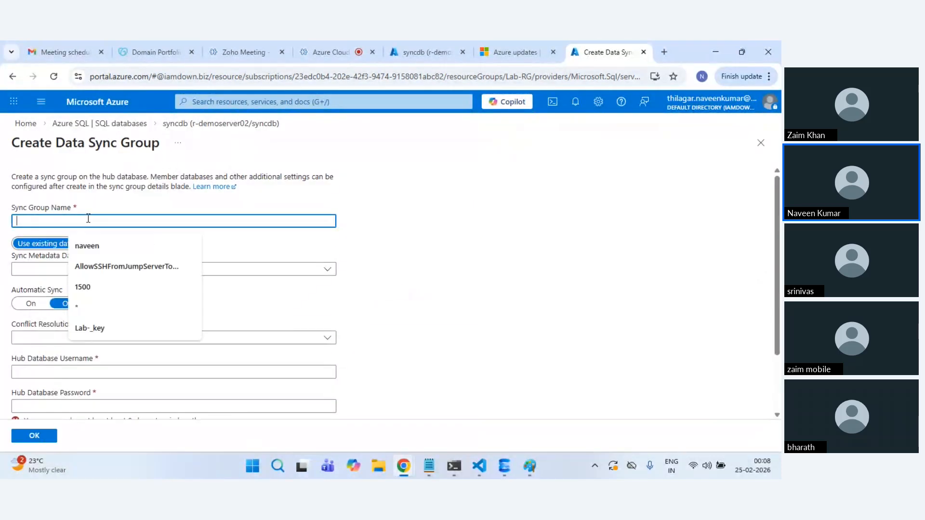
text(sync-g)
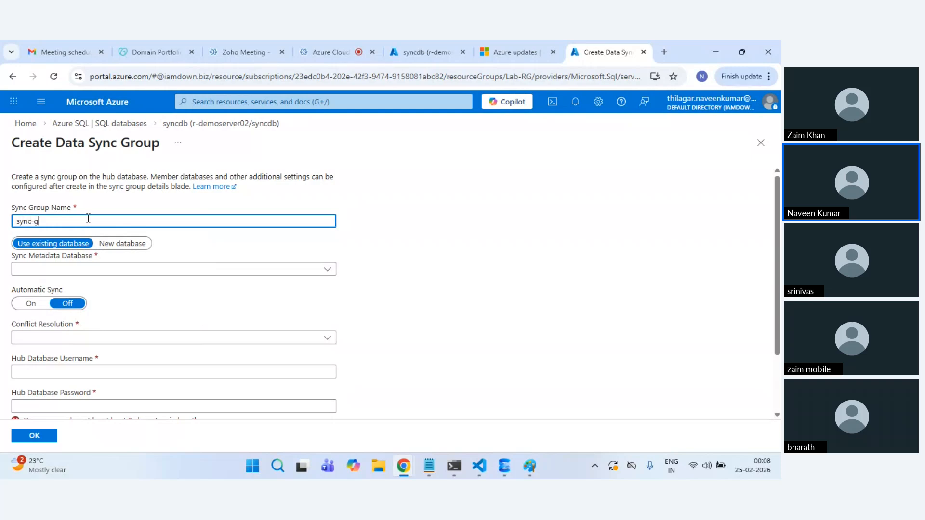
text(roup)
click(82, 269)
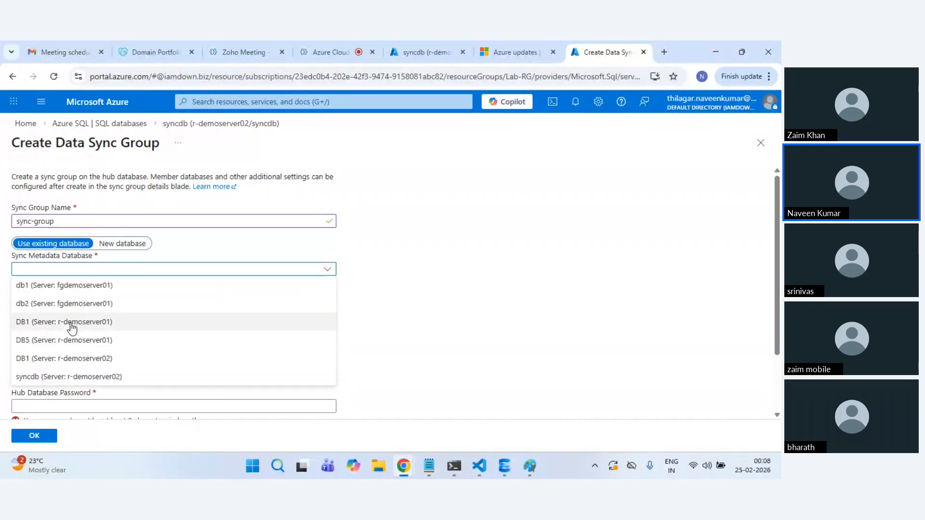
click(76, 376)
Step: Set the conflict resolution to Hub win and turn on automatic sync with a frequency of 1 minute
scroll(35, 246, down, 2)
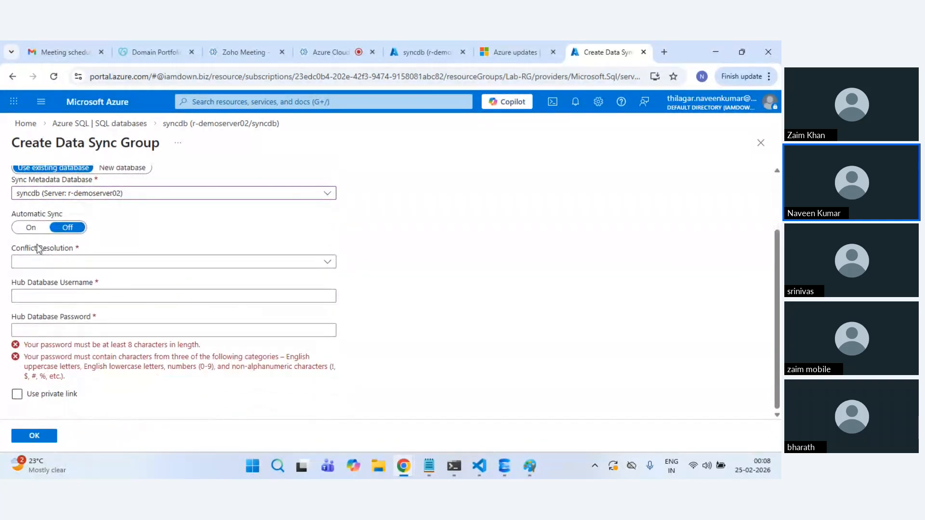
click(93, 263)
click(34, 277)
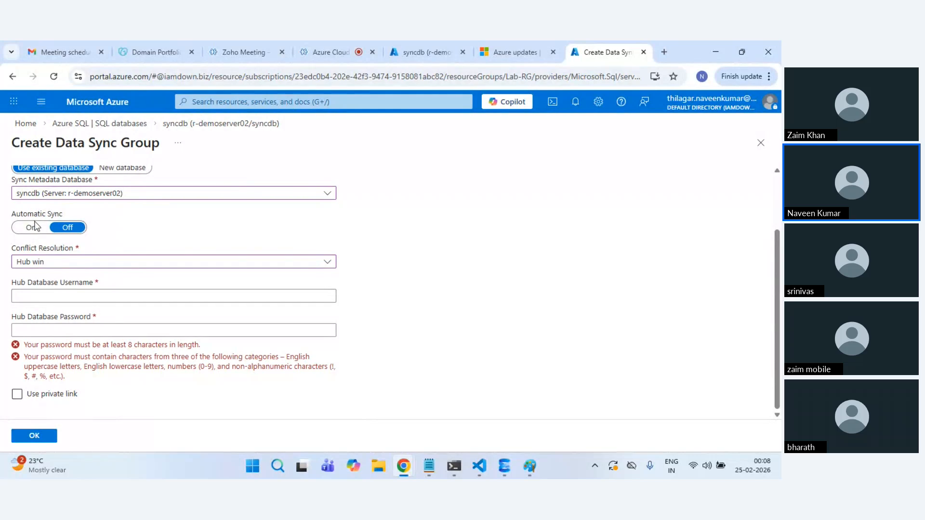
click(33, 227)
click(63, 260)
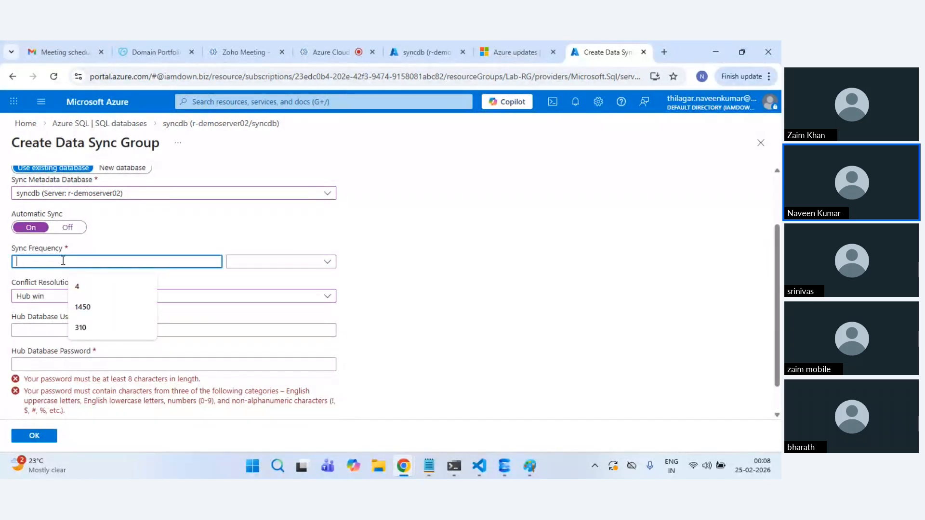
text(1)
click(260, 261)
click(291, 300)
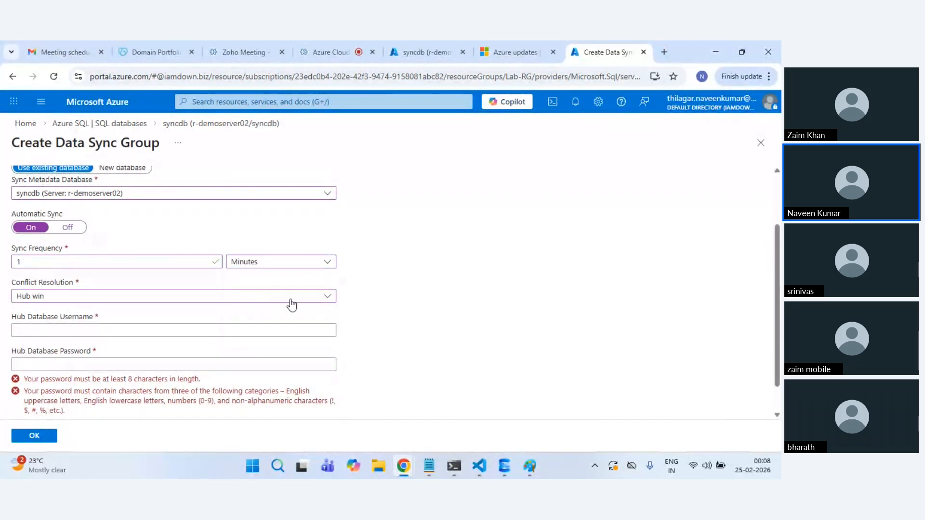
Step: Enter the hub database username and the hub database password, and create the sync group
click(168, 330)
text(nav)
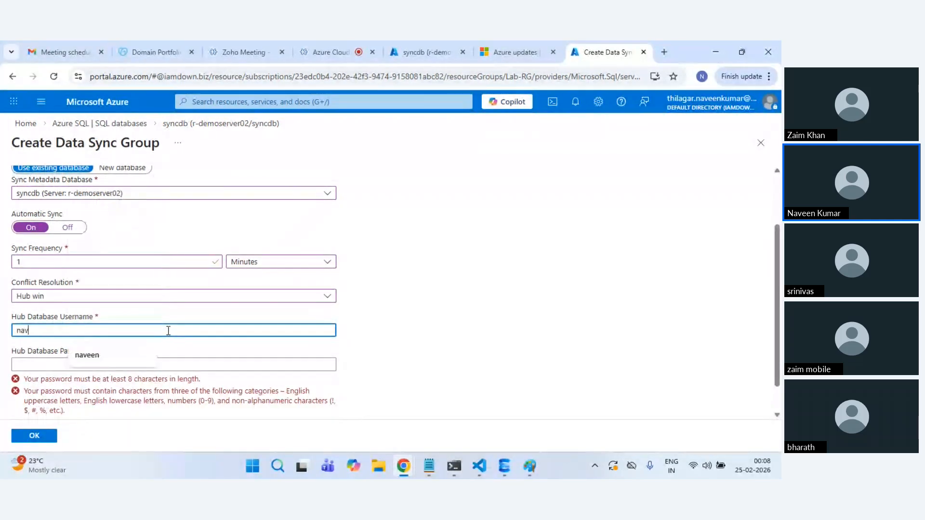
text(een)
key(Tab)
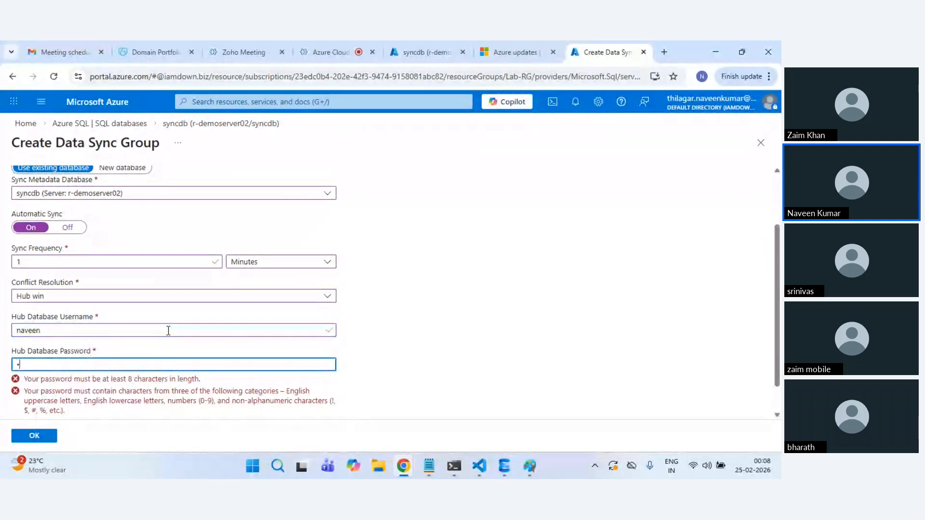
text(•••••••••••)
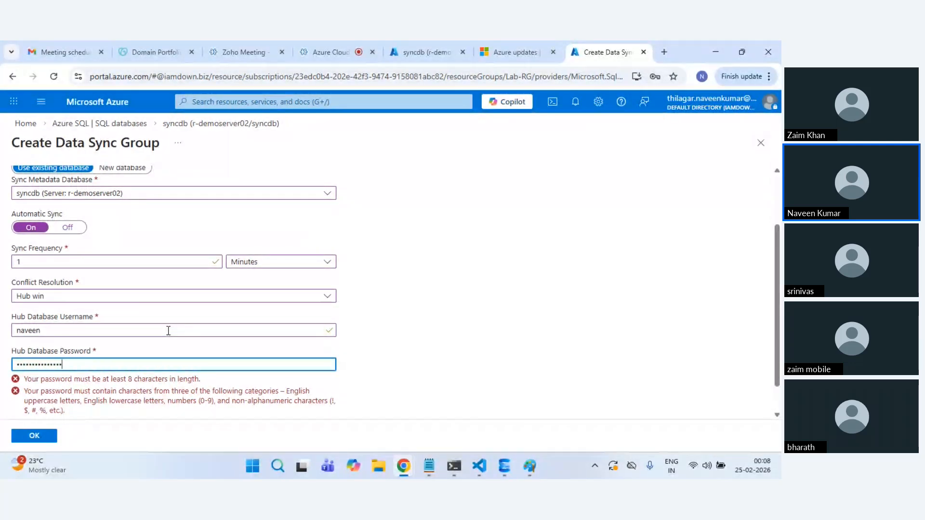
text(•••)
click(34, 436)
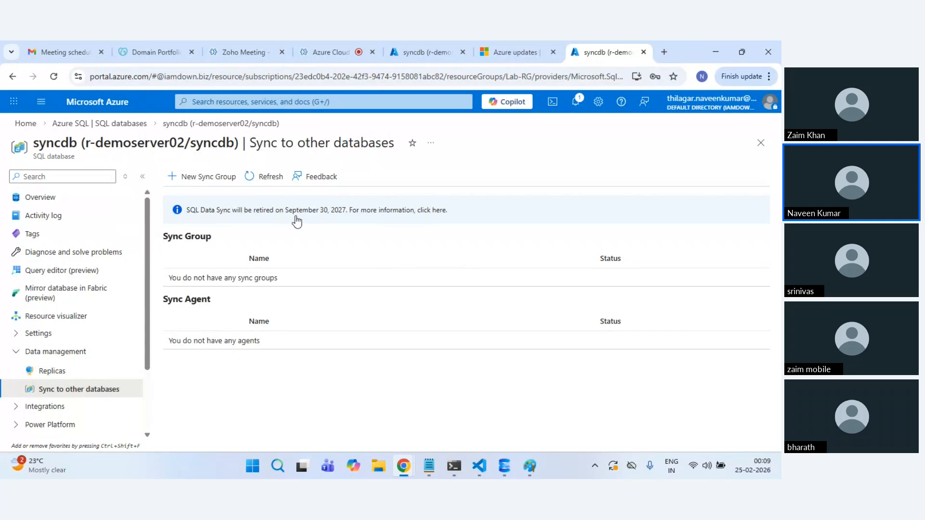
Step: Refresh syncdb's sync group list and check the notification about the creation of sync-group
click(273, 184)
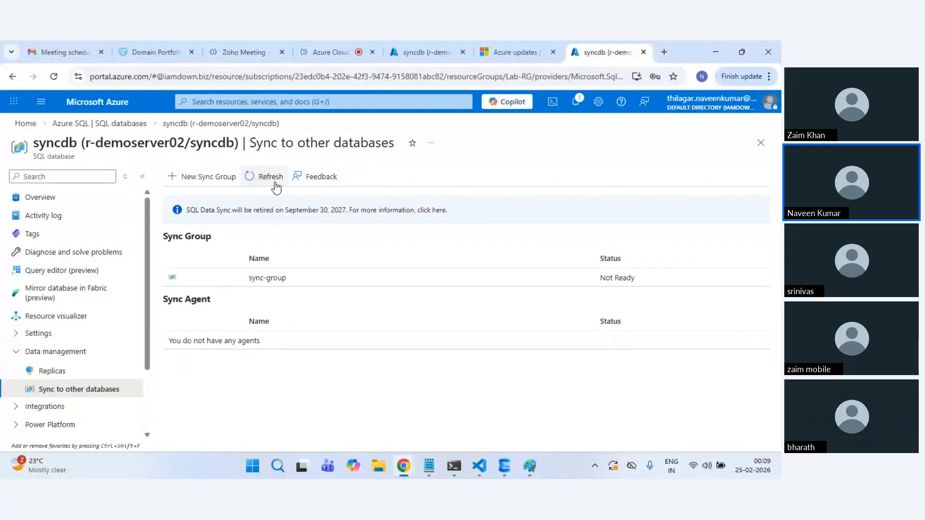
click(576, 111)
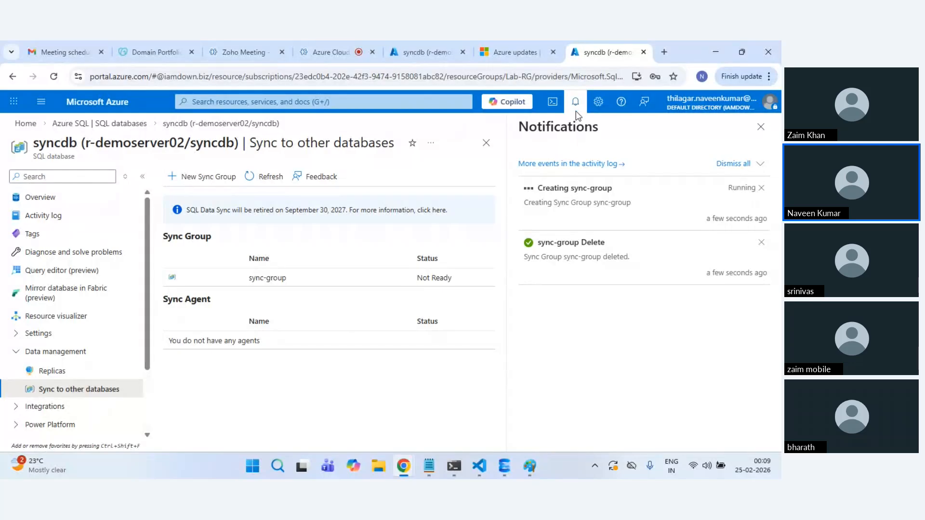
click(576, 110)
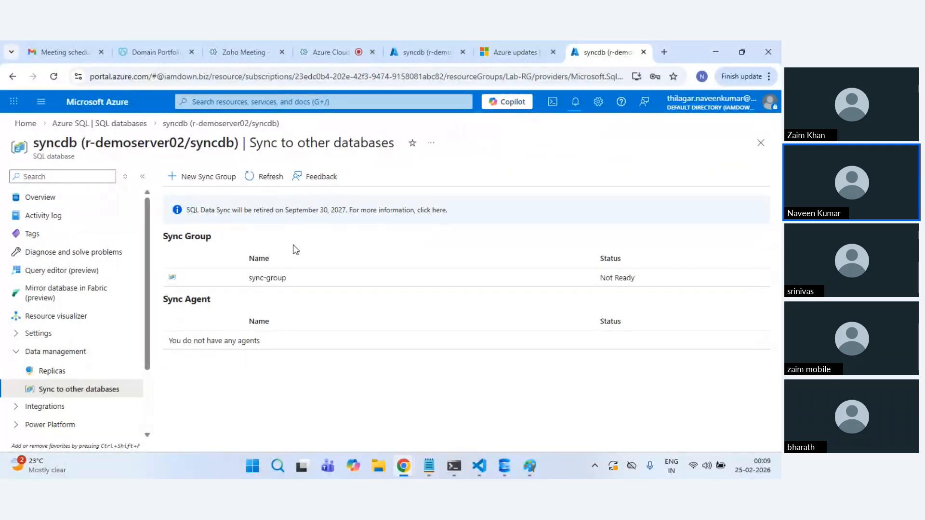
Step: Open the sync member selection of sync-group, glance at the meeting's browser tab, and return to the portal
click(303, 280)
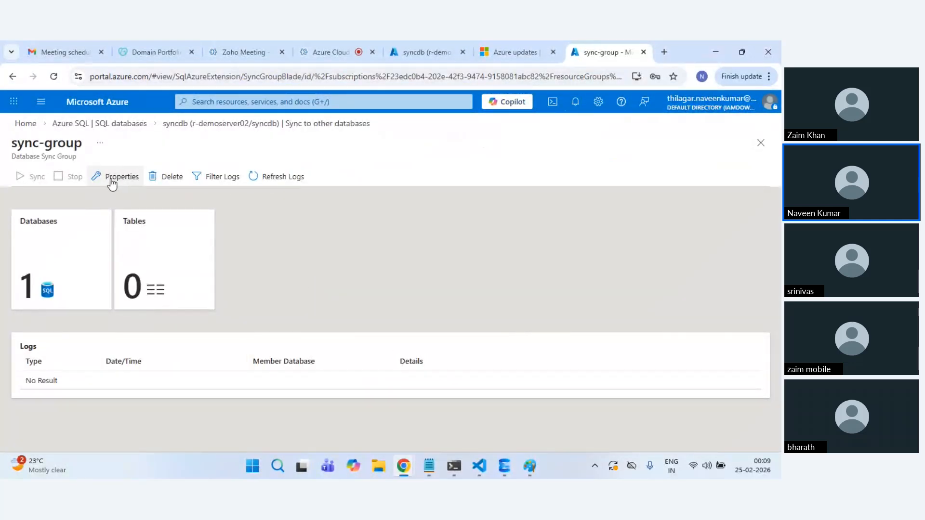
click(77, 260)
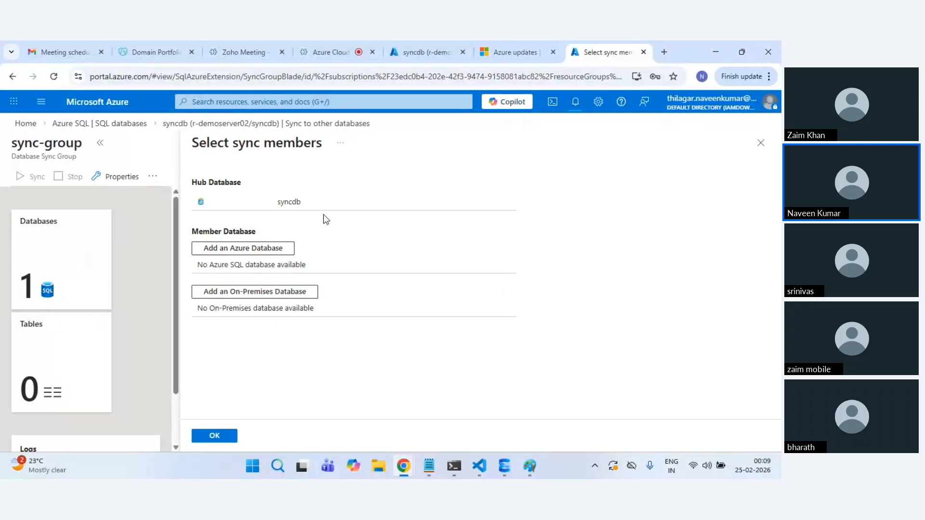
click(331, 52)
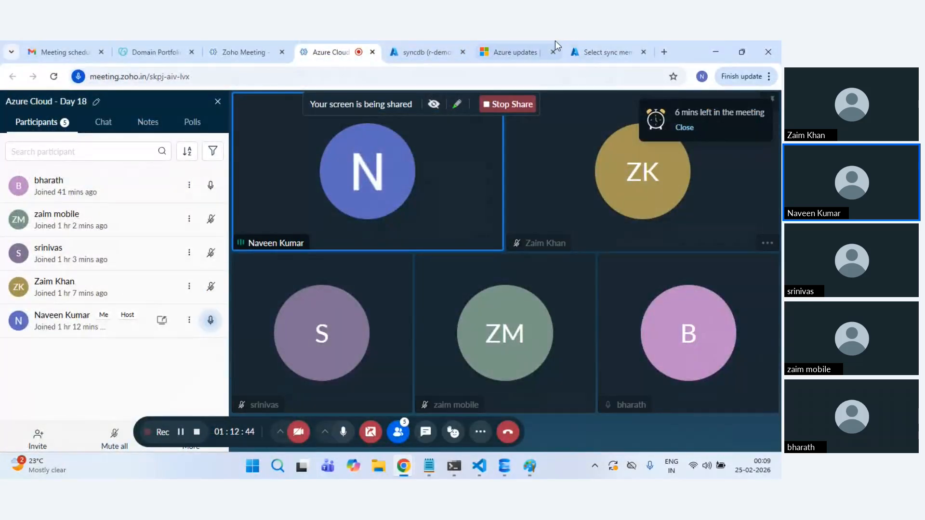
click(609, 42)
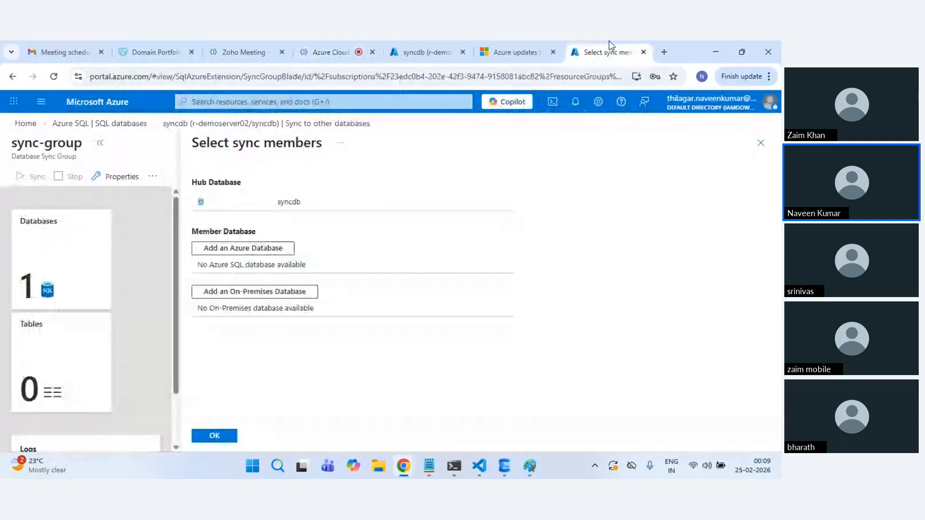
Step: Start adding an Azure member database named sync-member, choosing server r-demoserver01 and database DB1
click(253, 250)
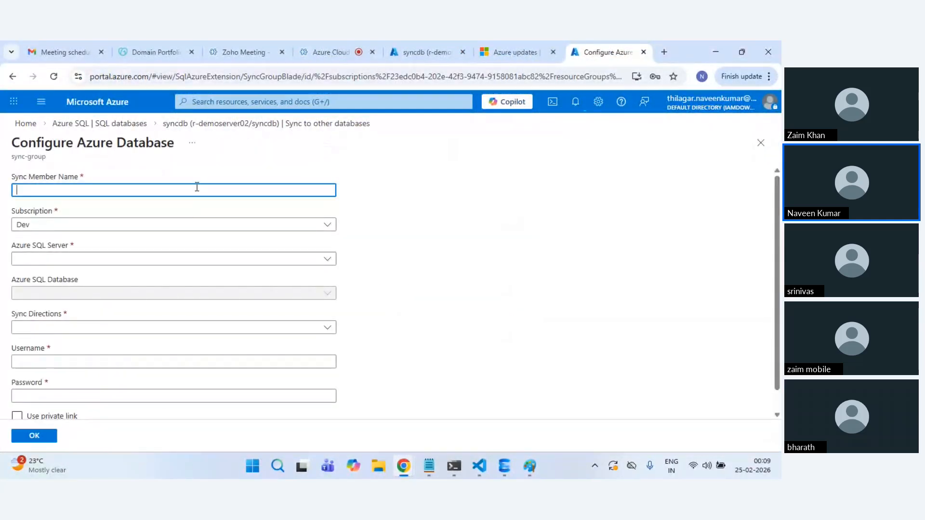
text(sync)
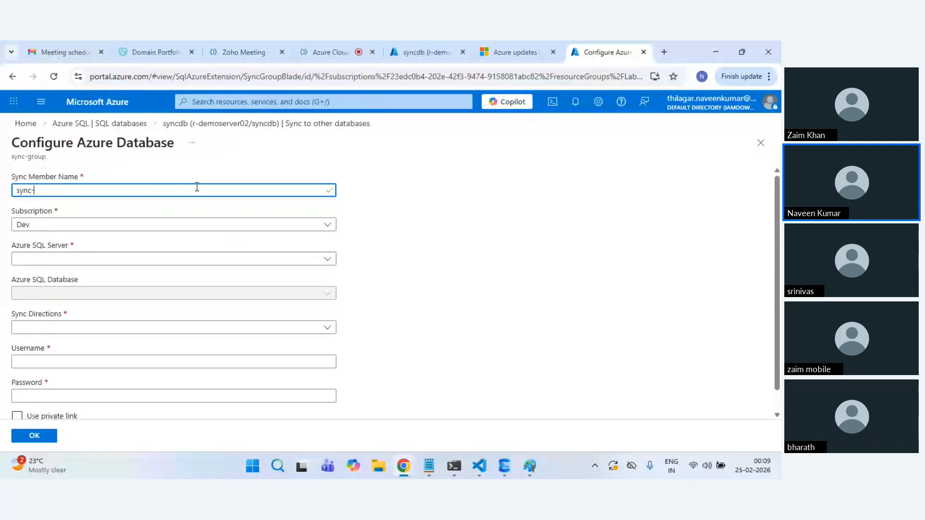
text(-member-gro)
click(41, 260)
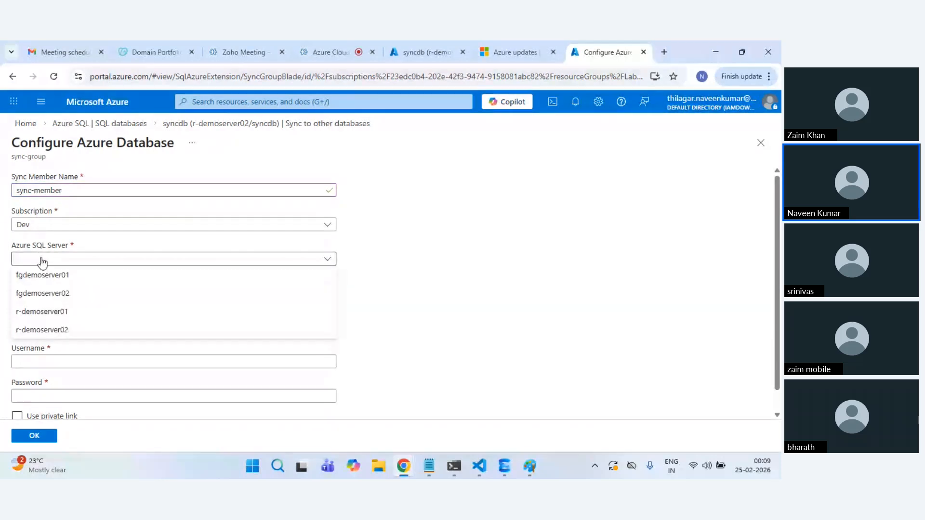
click(66, 317)
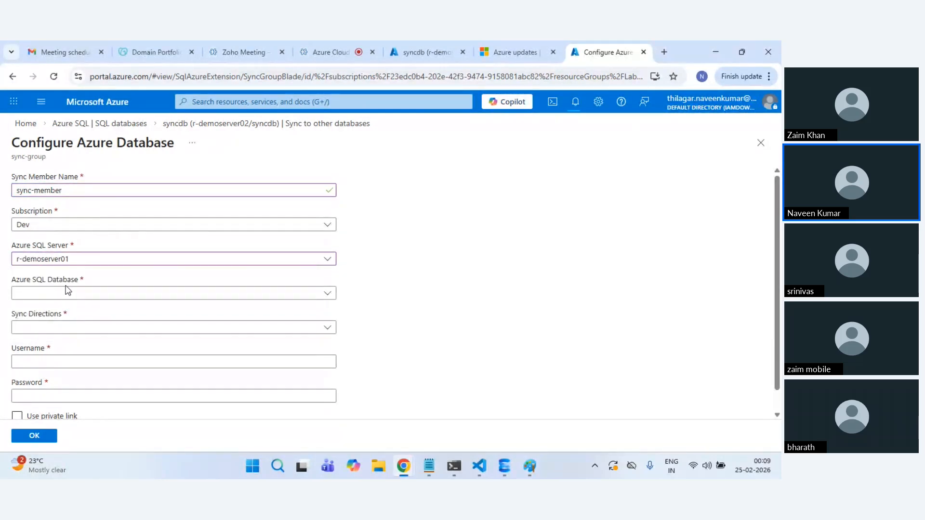
click(68, 292)
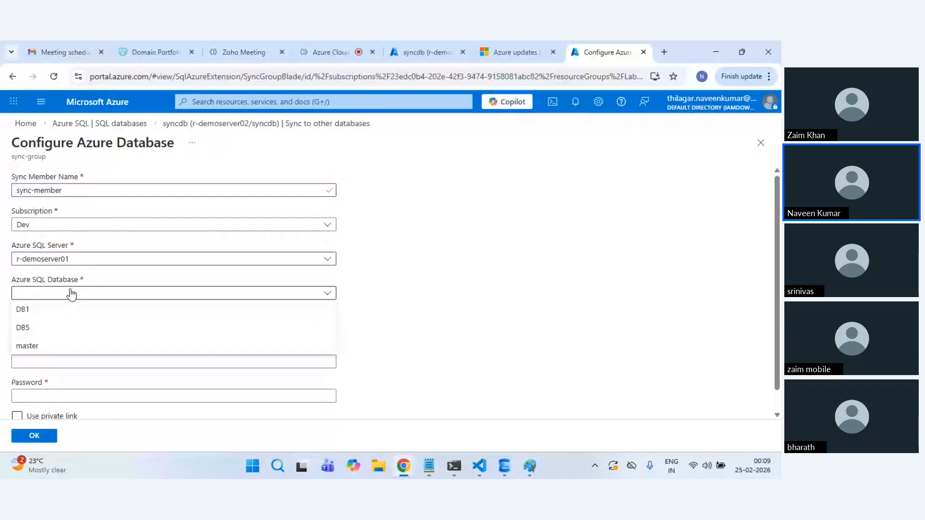
click(38, 314)
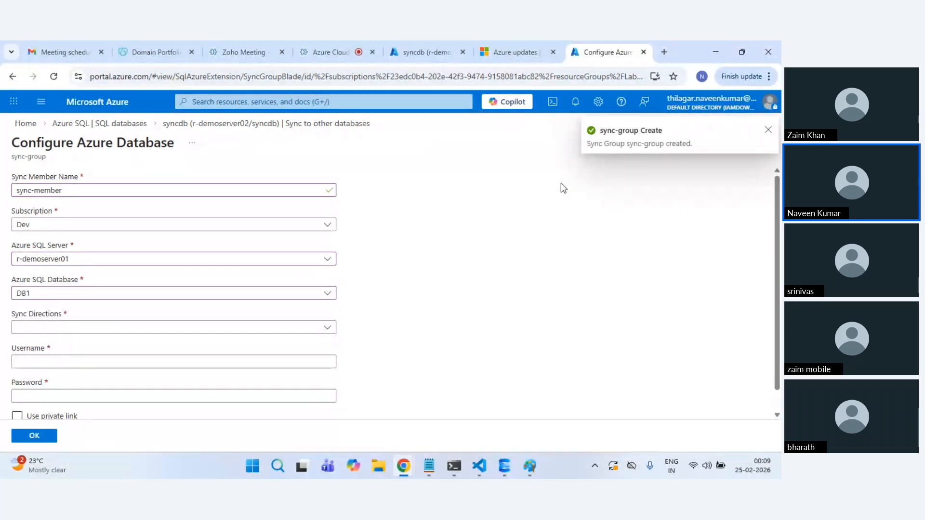
Step: Dismiss the creation notification, refresh the sync group list in the other portal browser tab, and close that tab
click(769, 130)
click(436, 42)
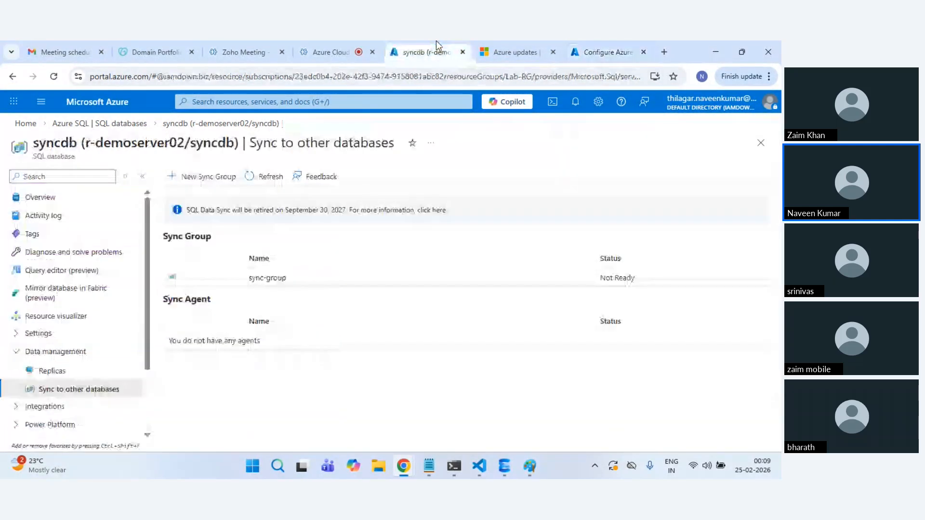
click(256, 182)
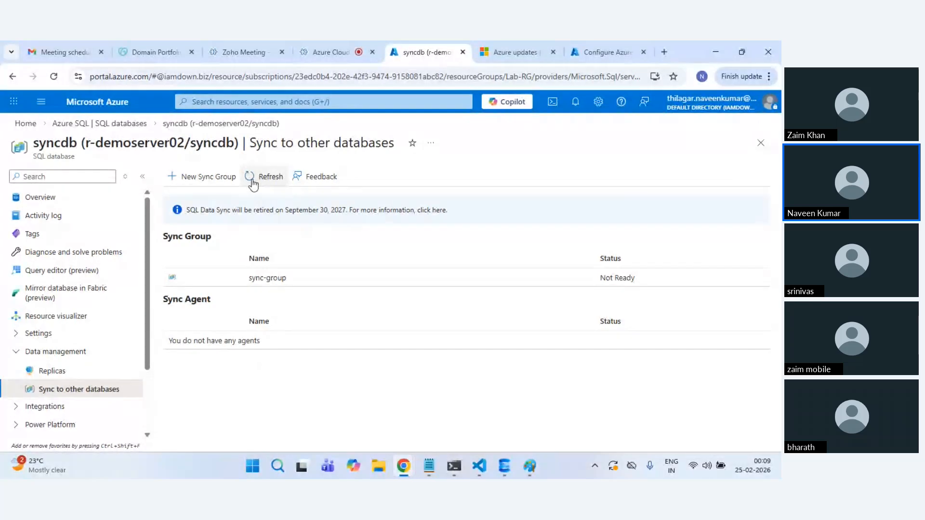
click(462, 52)
click(503, 52)
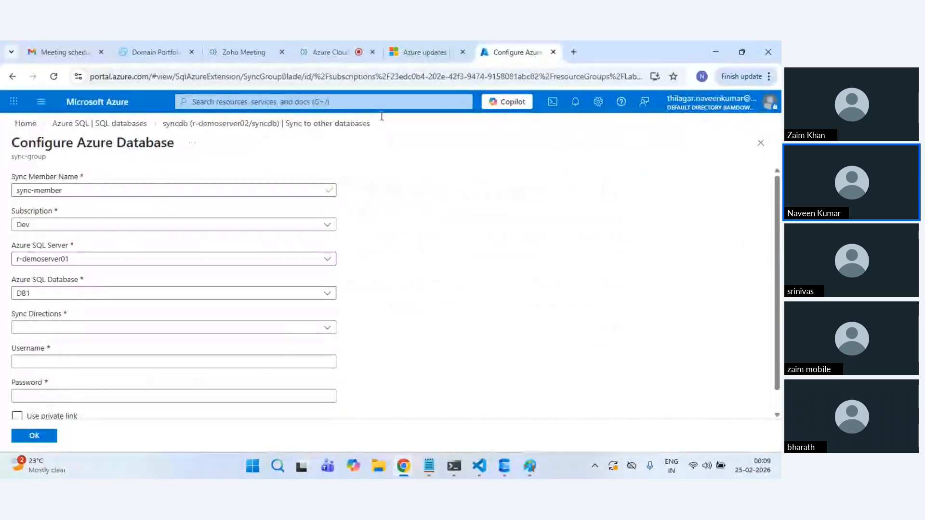
Step: Set the member's sync direction to Bi-directional Sync, enter the database username and password, and submit the member
click(72, 333)
click(62, 343)
click(64, 362)
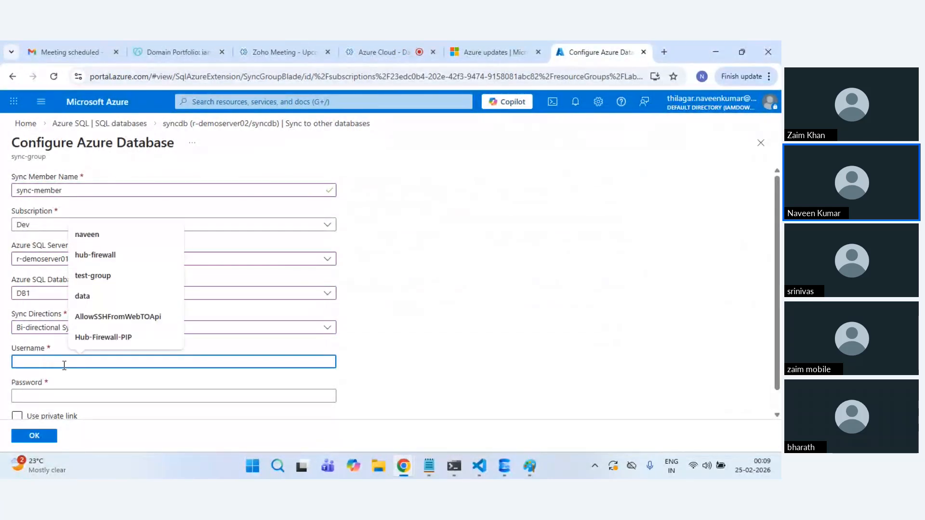
text(naveen)
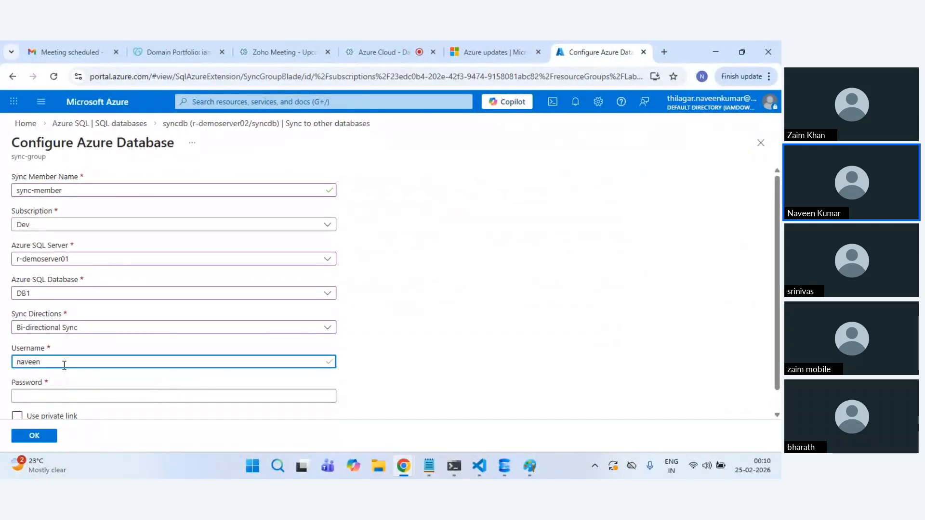
key(Tab)
text(****)
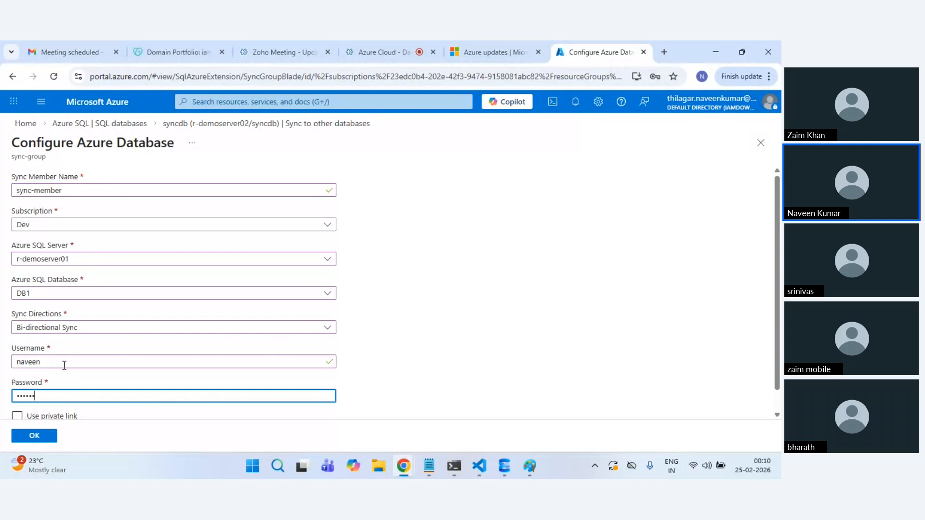
text(**)
click(34, 436)
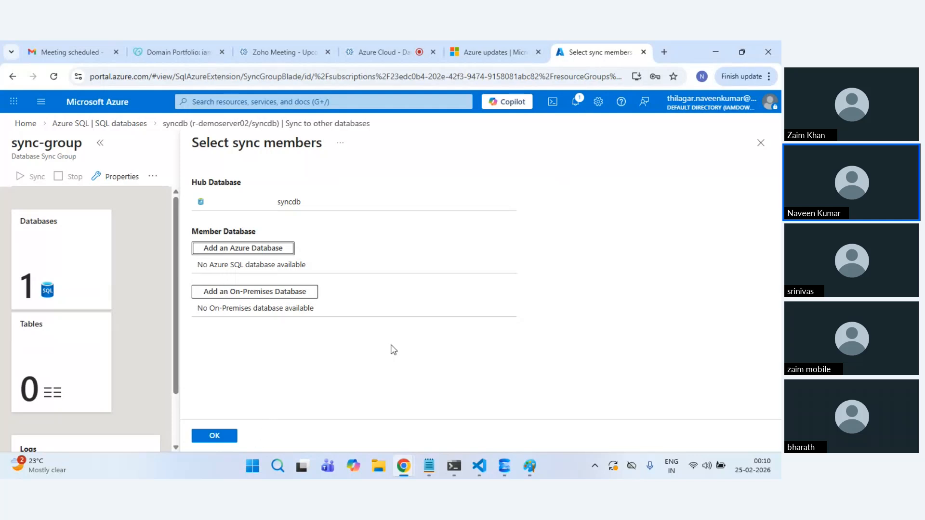
Step: Check the notification about adding sync-member, and confirm the sync member selection of sync-group
click(575, 111)
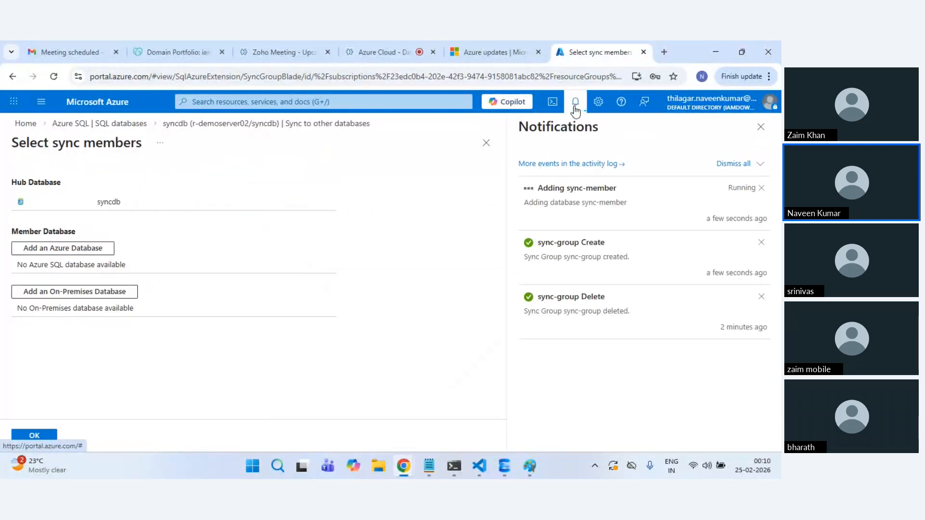
click(575, 110)
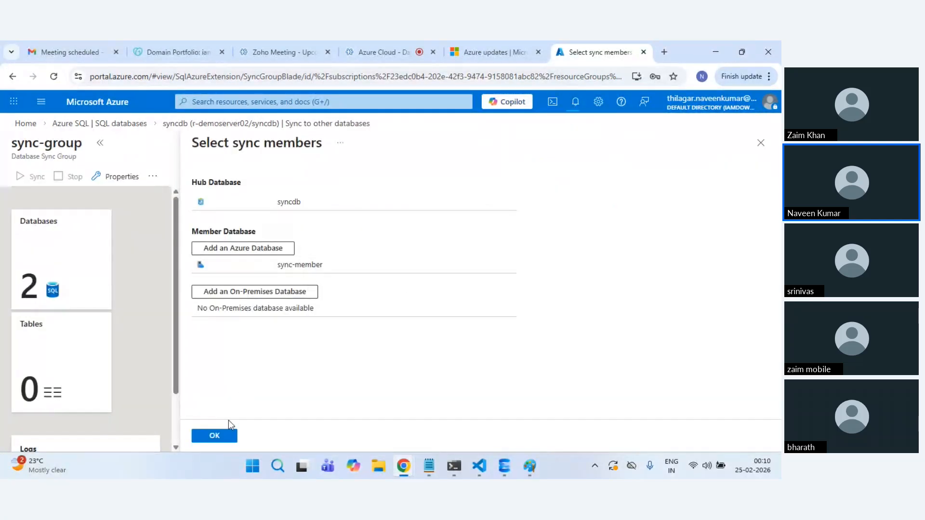
click(215, 436)
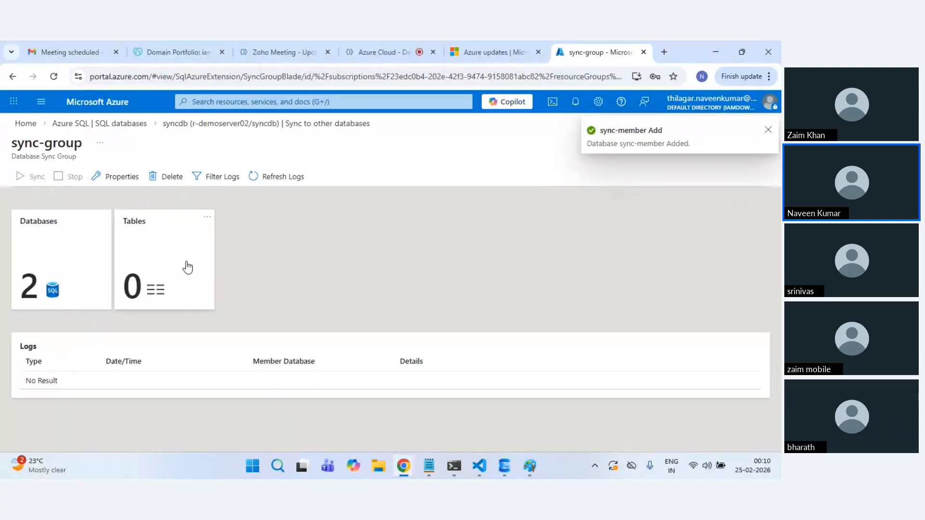
Step: Dismiss the member-added notification, go back to syncdb's sync group list and reload the page
click(134, 257)
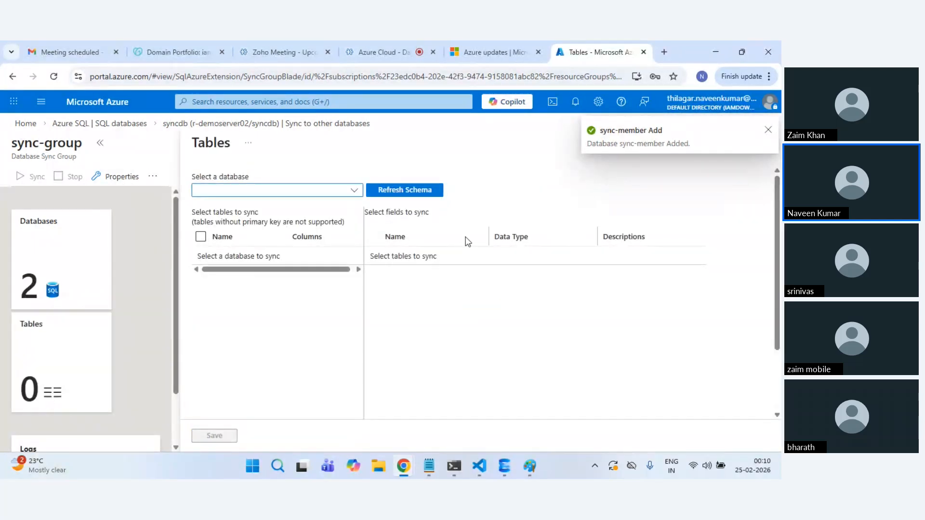
click(768, 131)
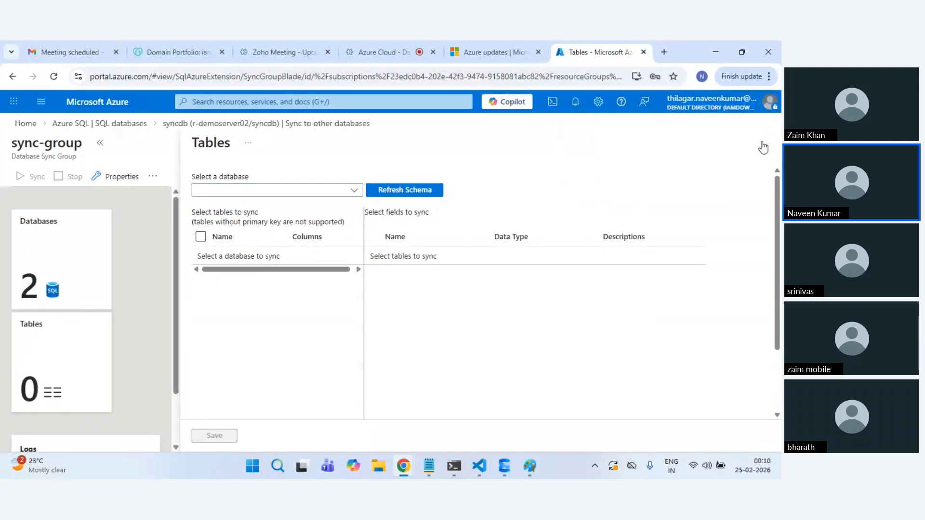
click(762, 145)
click(201, 124)
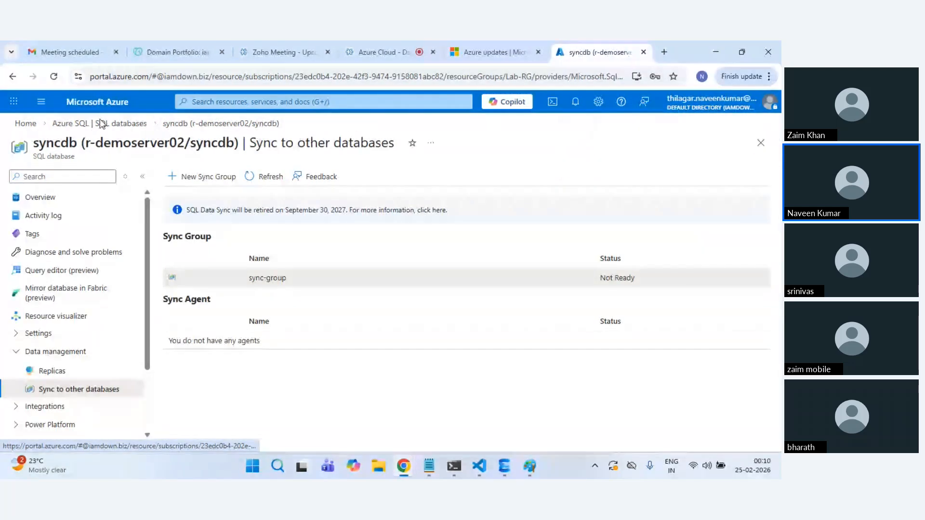
click(53, 77)
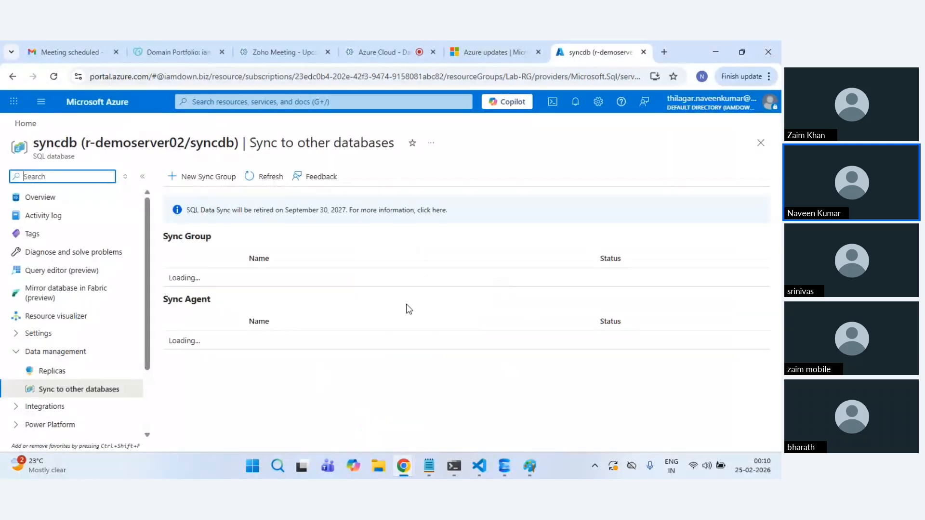
Step: Open the table selection of sync-group, choose Hub Database and refresh its schema
click(370, 278)
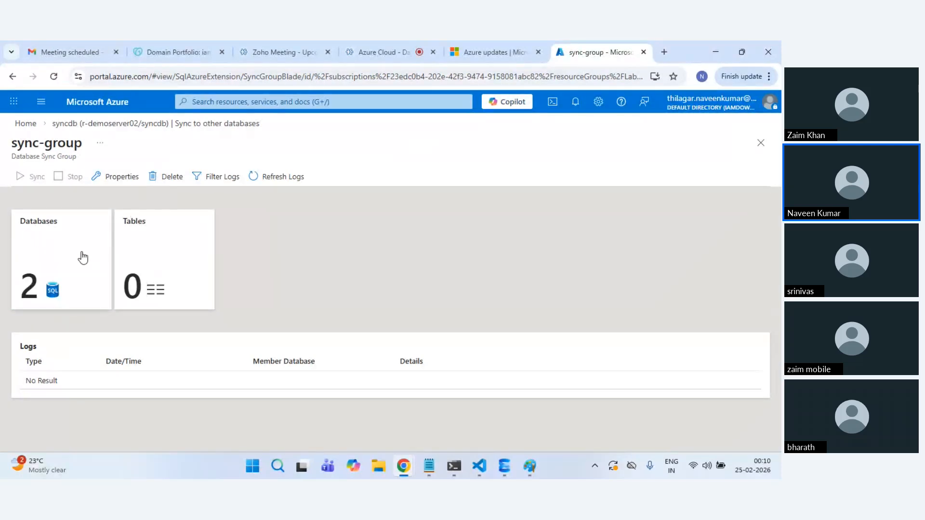
click(143, 256)
click(349, 193)
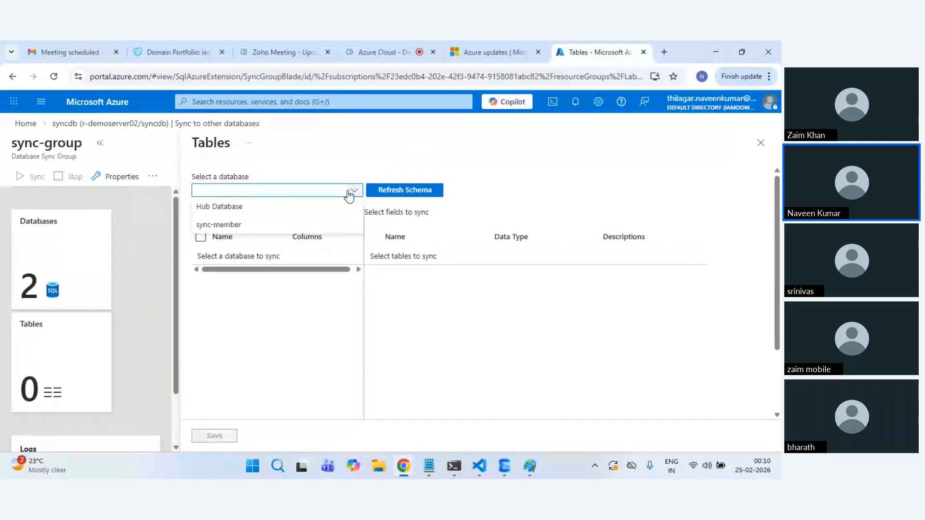
click(260, 212)
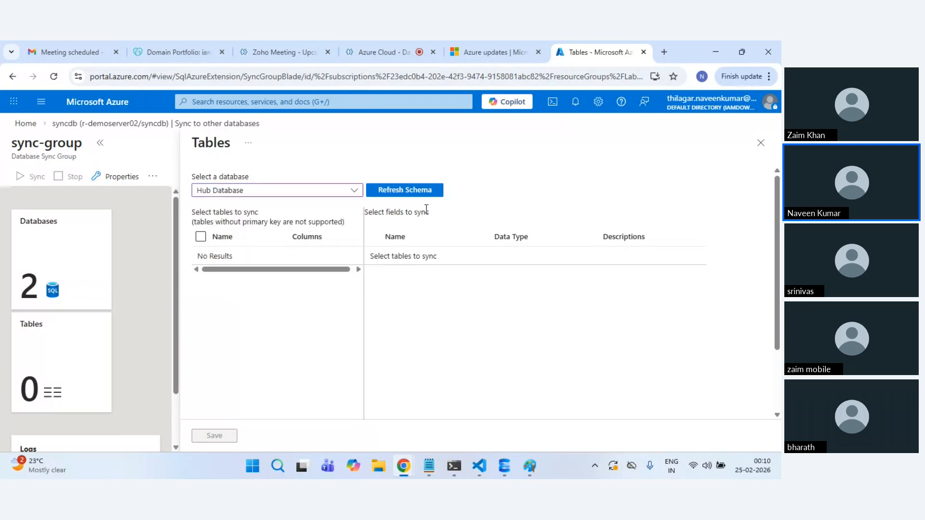
click(415, 193)
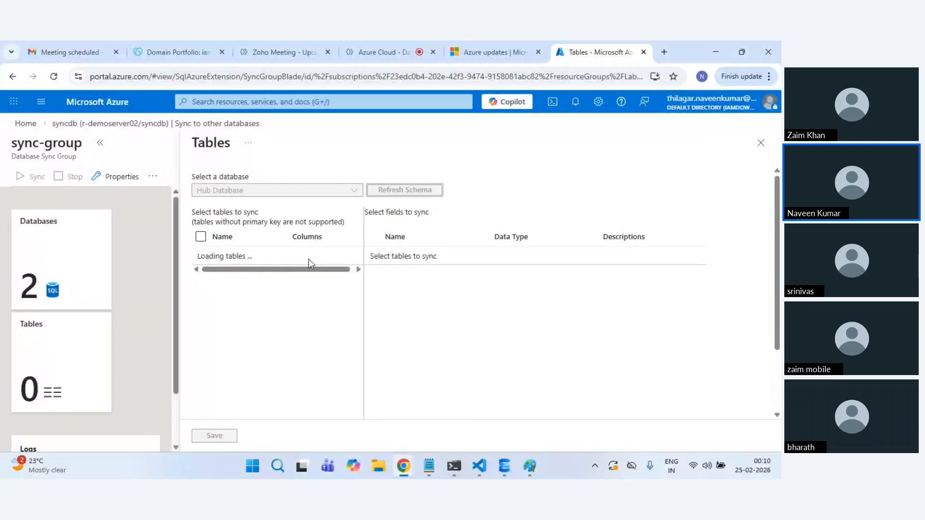
Step: Open portal.azure.com in an additional browser tab while the hub schema loads
click(667, 53)
text(portal.azure.com)
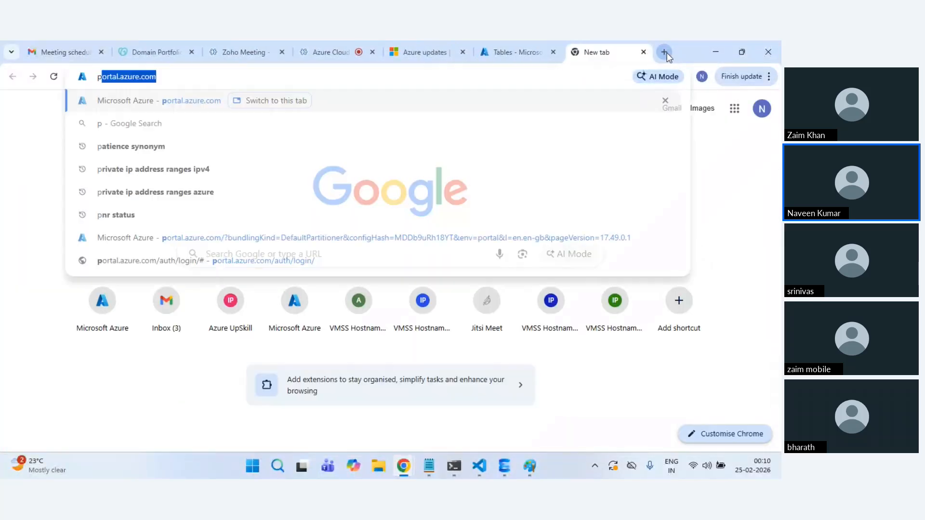
key(Return)
click(485, 41)
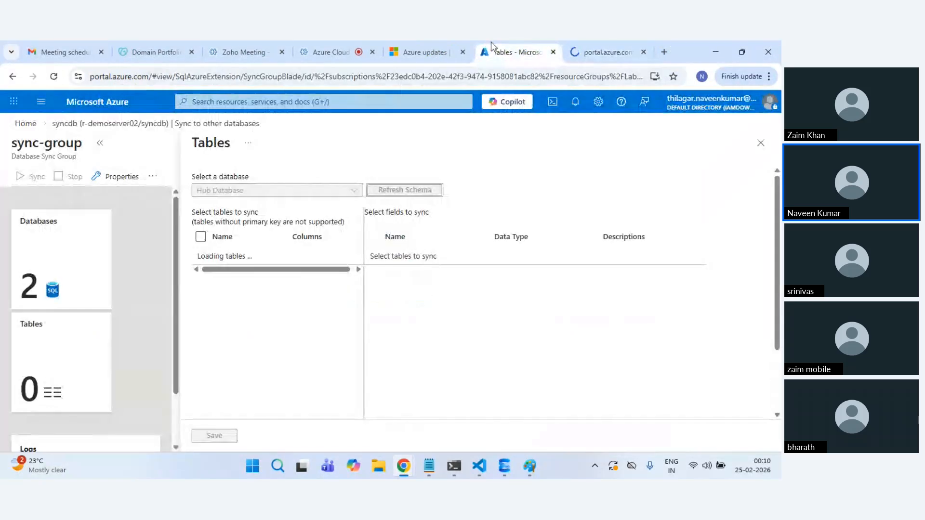
click(606, 41)
click(515, 42)
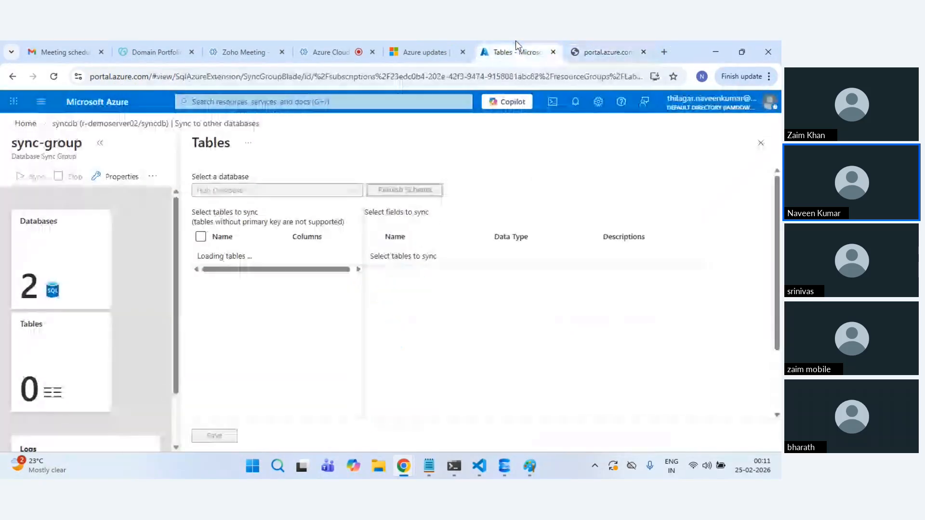
click(592, 42)
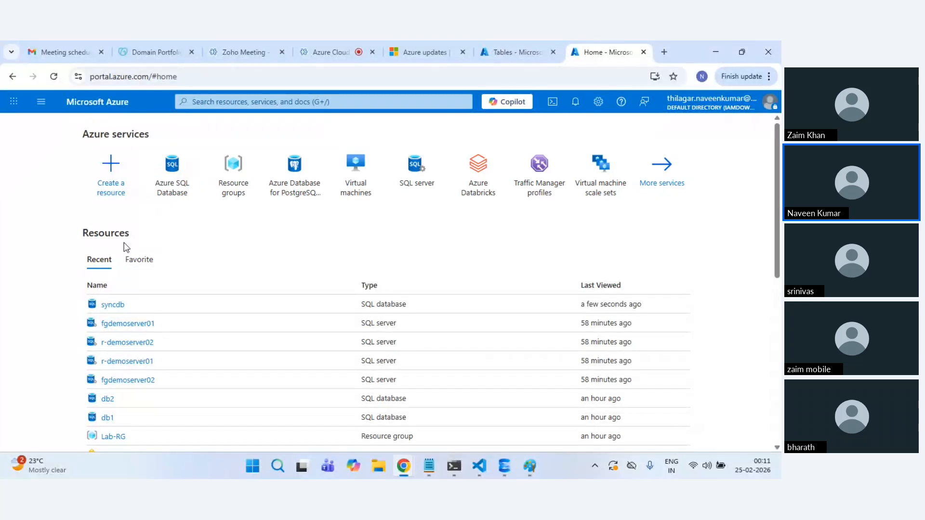
Step: Open sync-group from the data sync page of syncdb on r-demoserver02
click(169, 199)
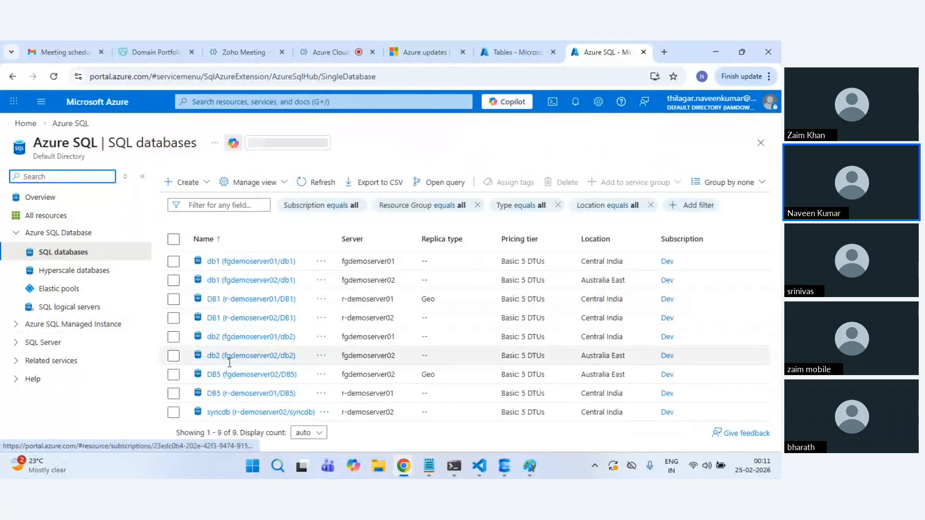
click(253, 416)
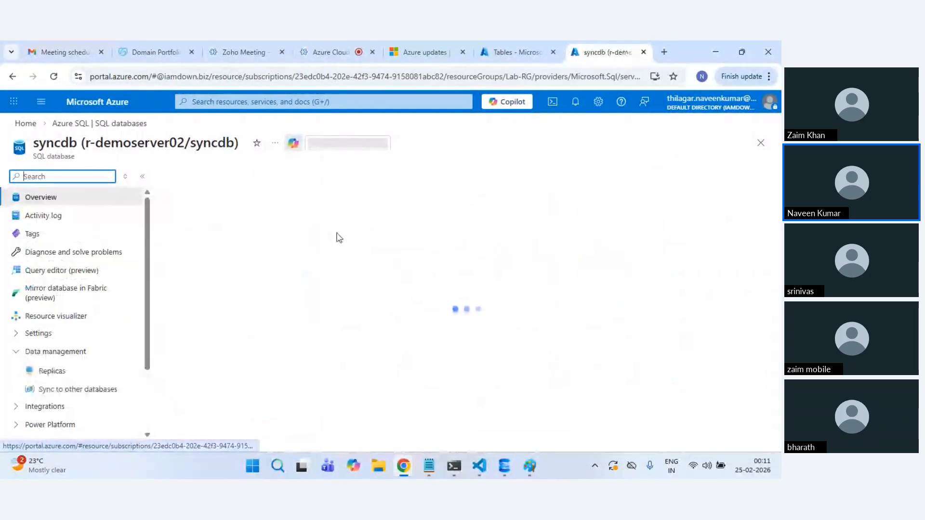
click(79, 388)
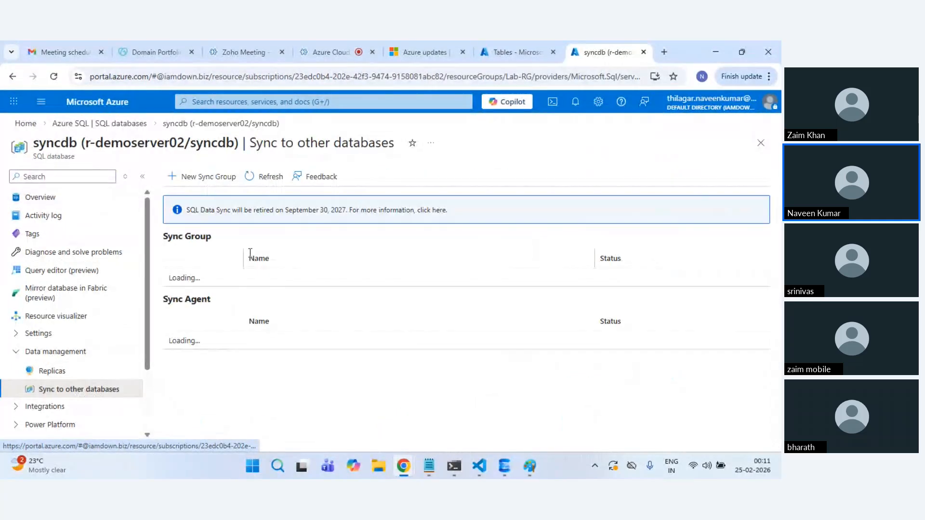
click(241, 275)
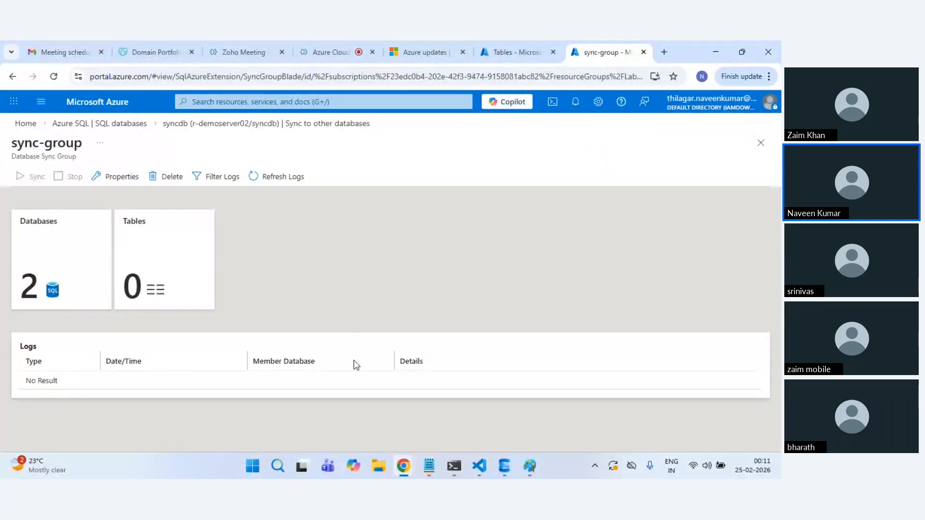
Step: Refresh the sync-group logs several times and check the table loading in the other portal browser tab
click(268, 182)
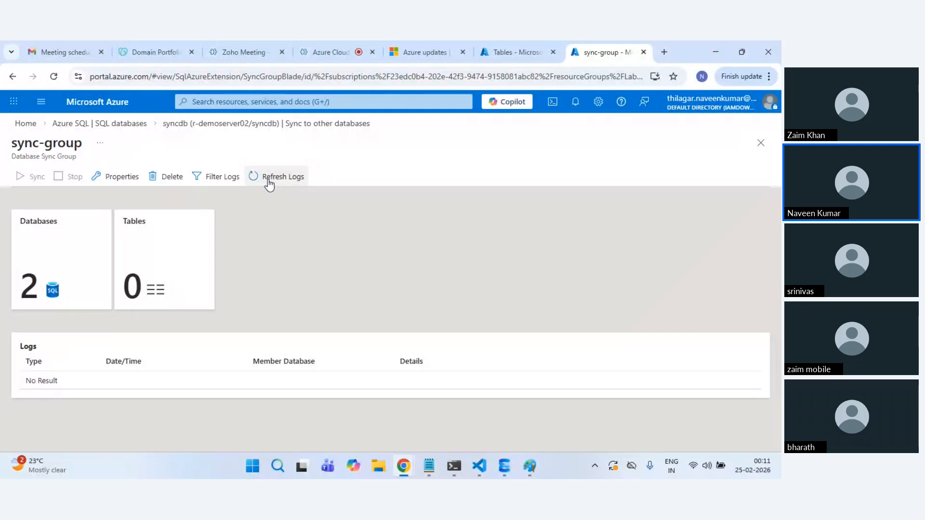
click(514, 52)
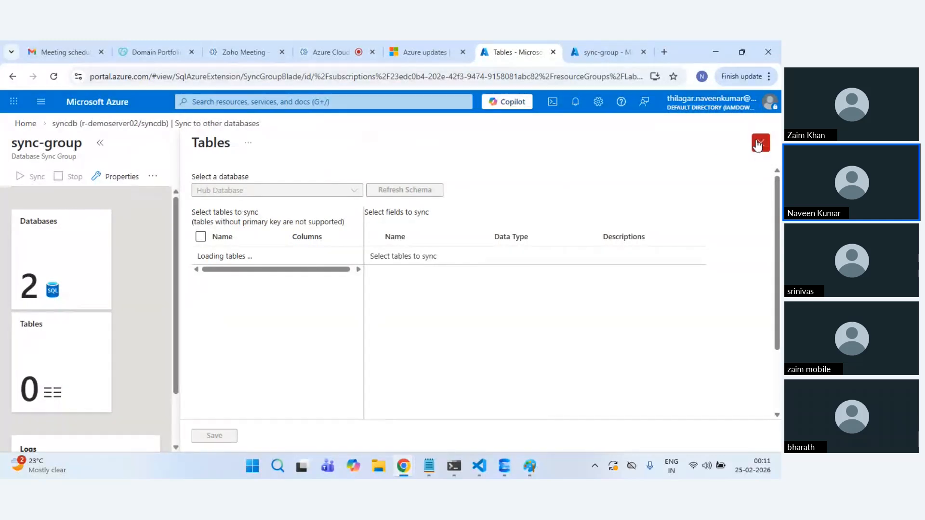
click(588, 51)
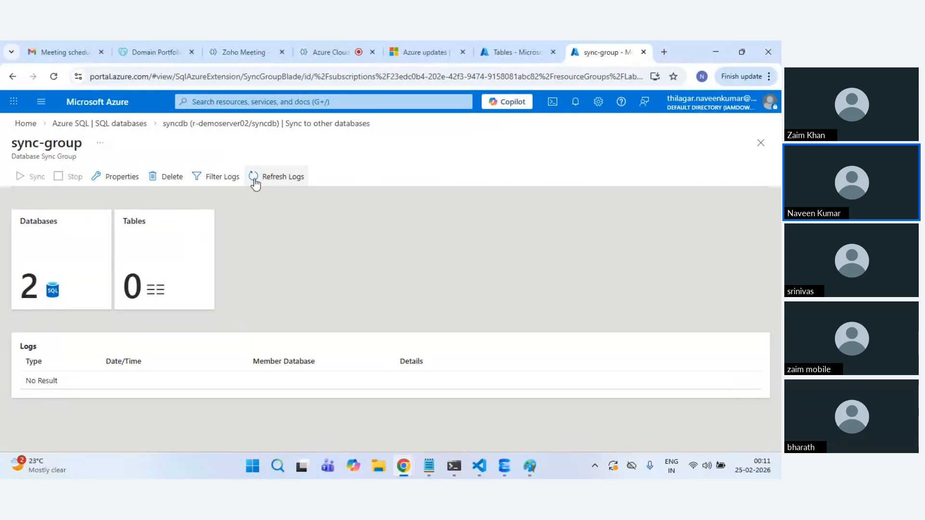
click(272, 177)
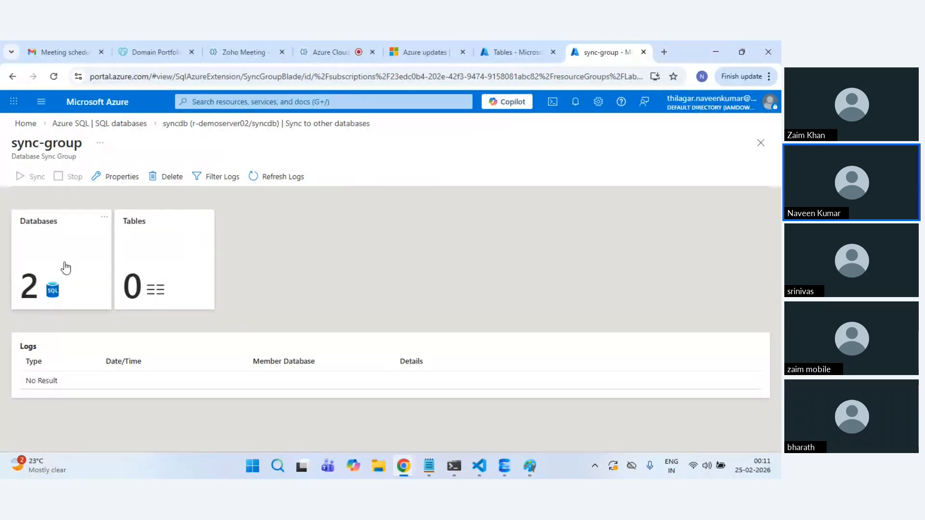
click(64, 266)
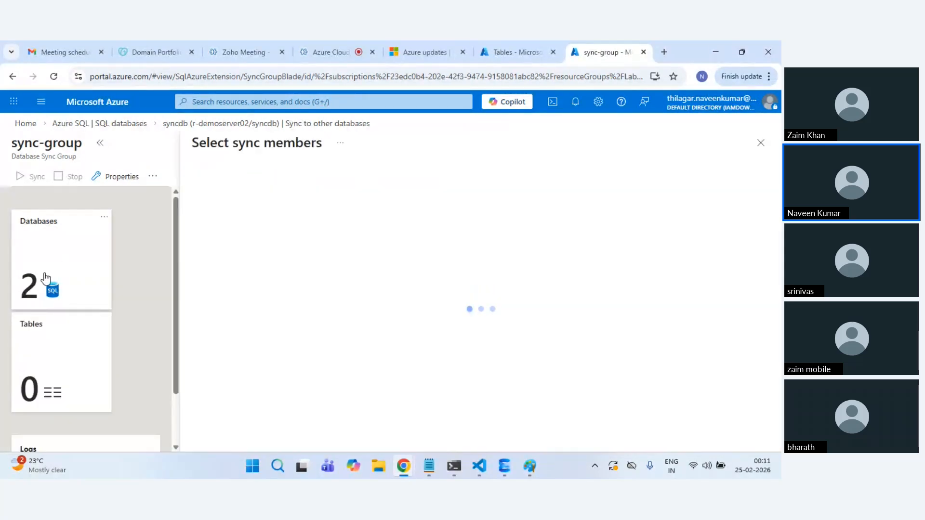
click(761, 143)
click(292, 177)
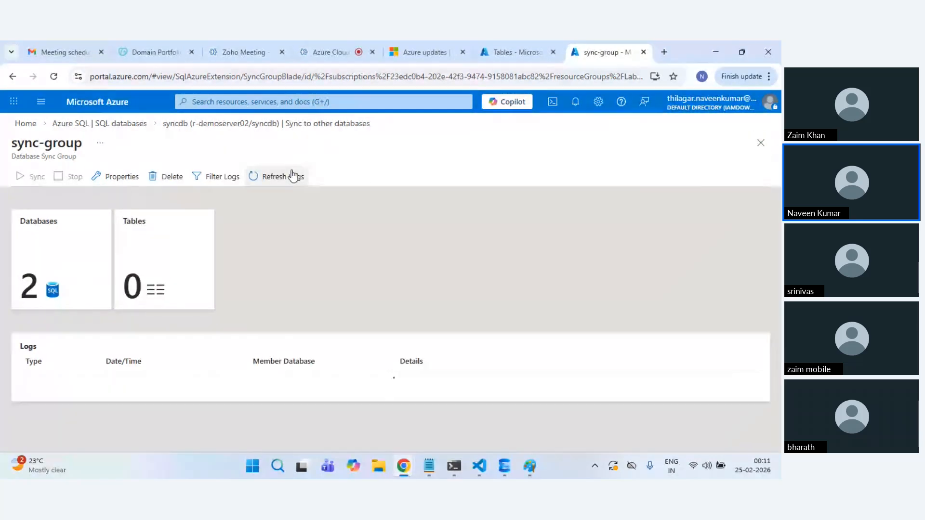
Step: Recheck the hub table list, refresh the sync-group logs again and examine the newest entry's details
click(495, 48)
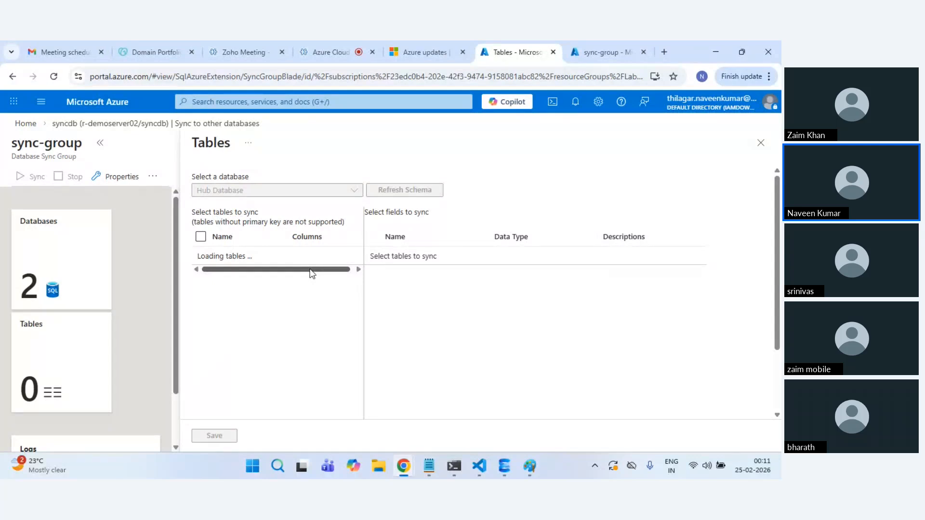
click(589, 51)
click(286, 181)
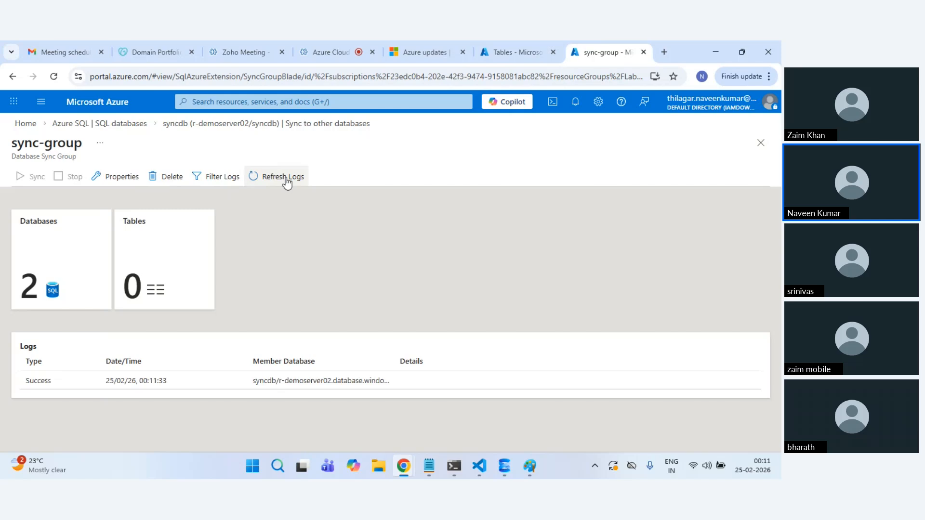
triple_click(528, 385)
Step: Select the hub table dbo.synctable with its id field for syncing and save the table selection
click(522, 52)
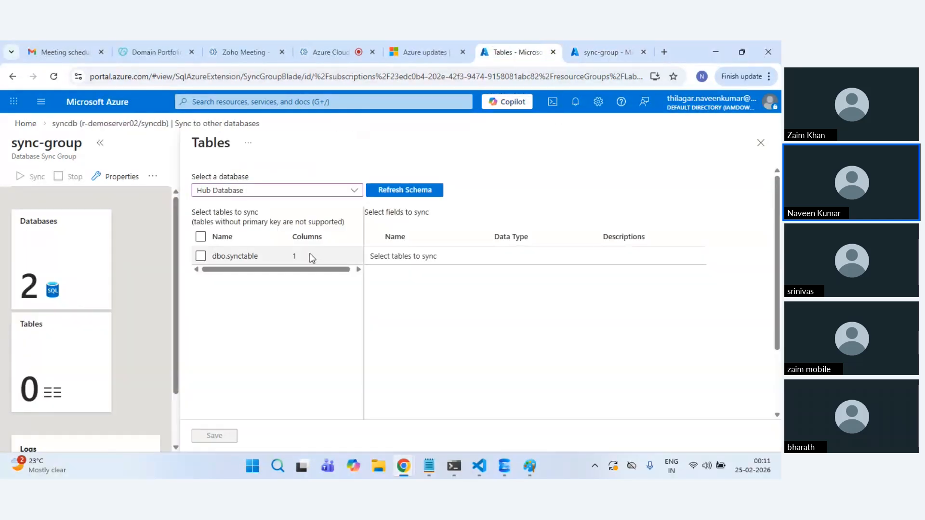
click(200, 258)
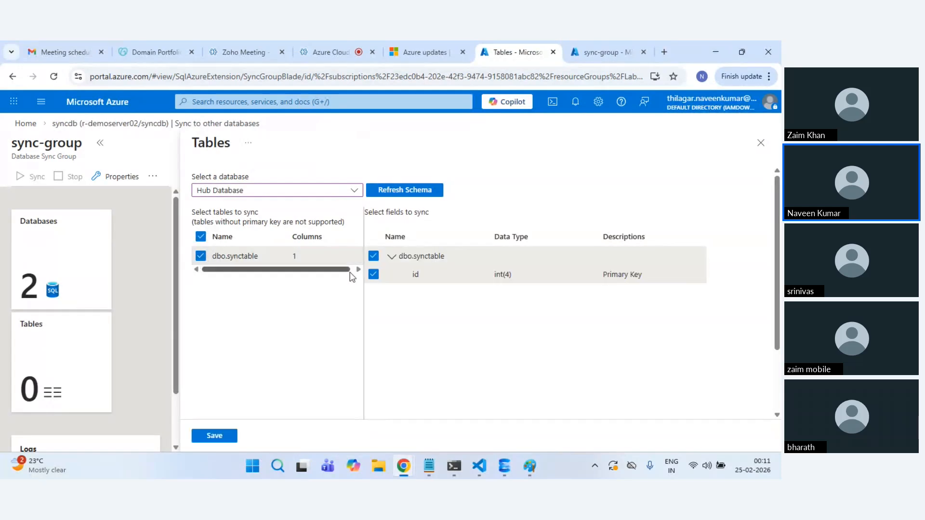
click(622, 50)
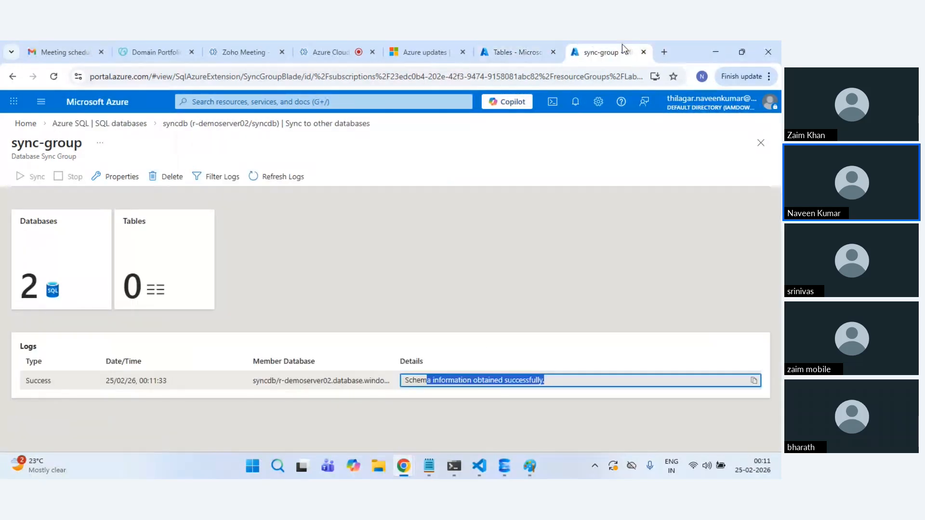
click(500, 48)
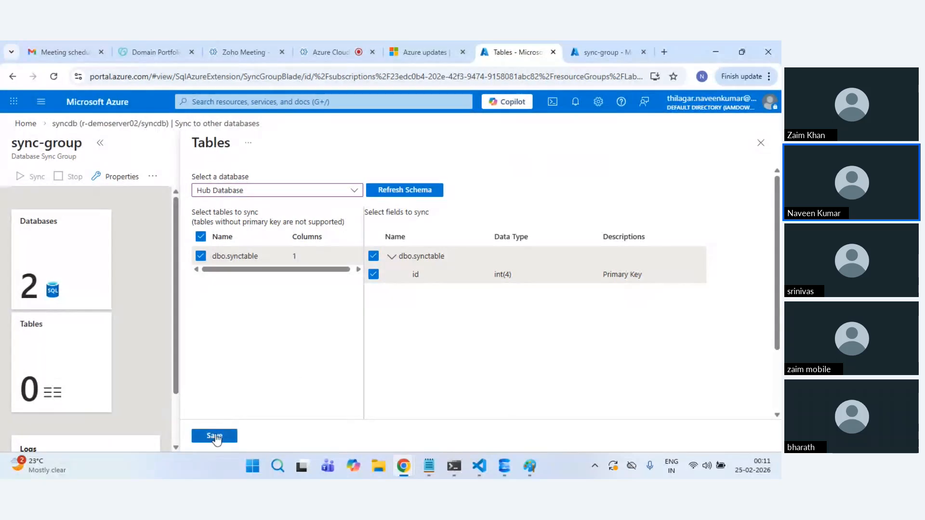
click(214, 435)
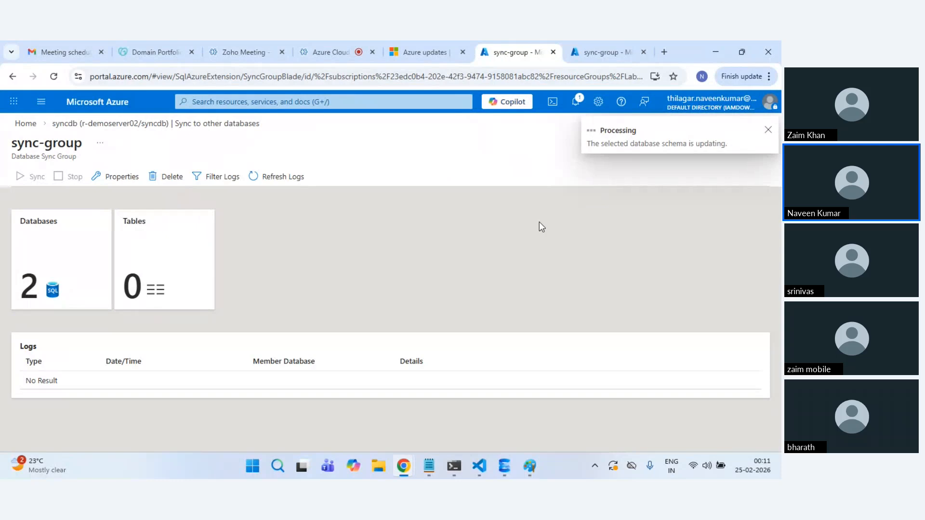
Step: Check the schema update's progress in the notifications and in the refreshed sync-group logs of the other browser tab
click(575, 103)
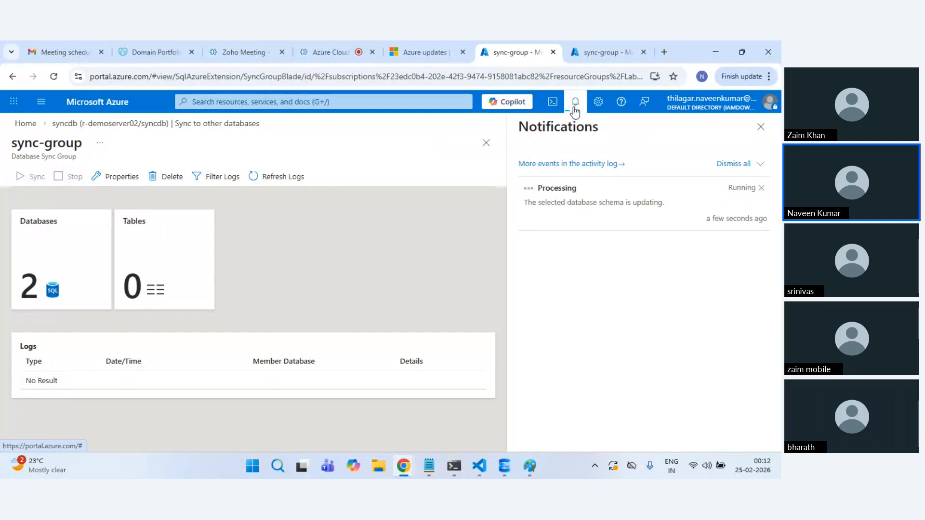
click(574, 103)
click(603, 52)
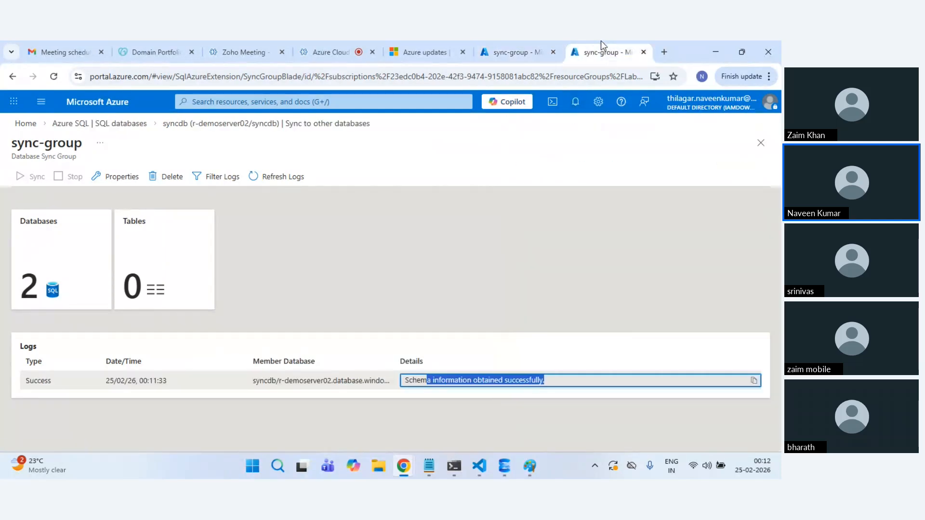
click(270, 178)
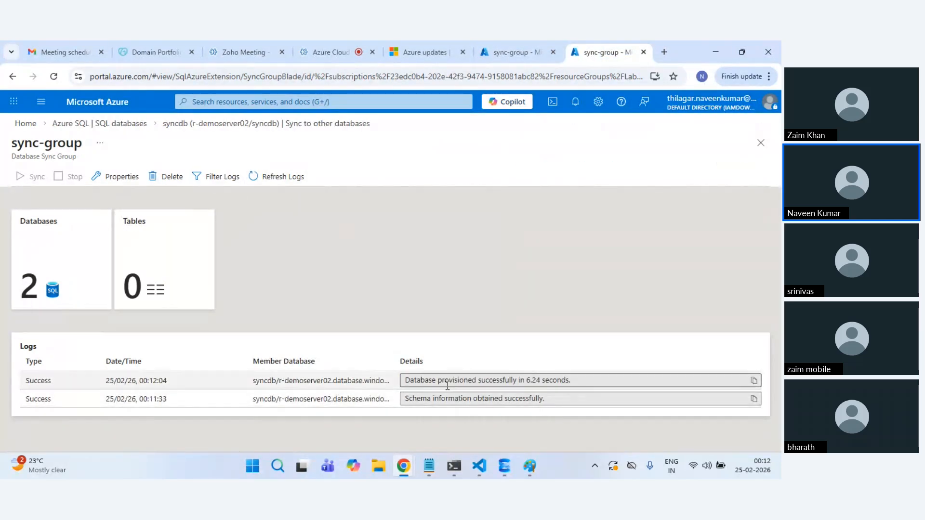
click(530, 50)
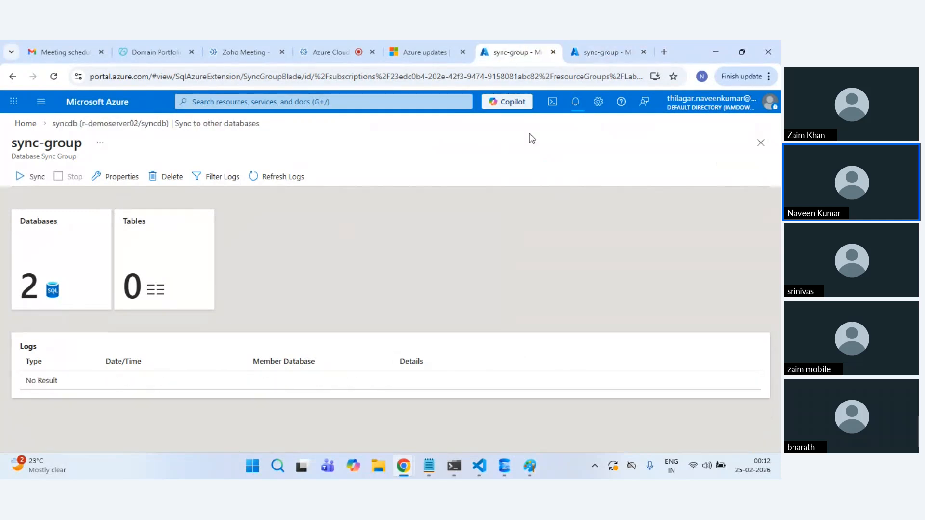
click(577, 104)
click(398, 227)
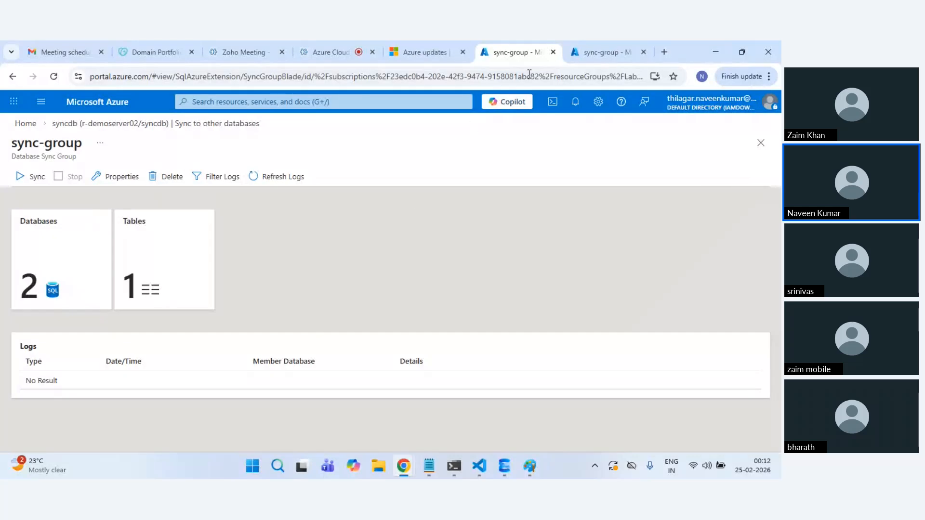
Step: Switch to SQL Server Management Studio and add the statement "insert into synctable default values" below the create table line in the syncdb query
click(502, 467)
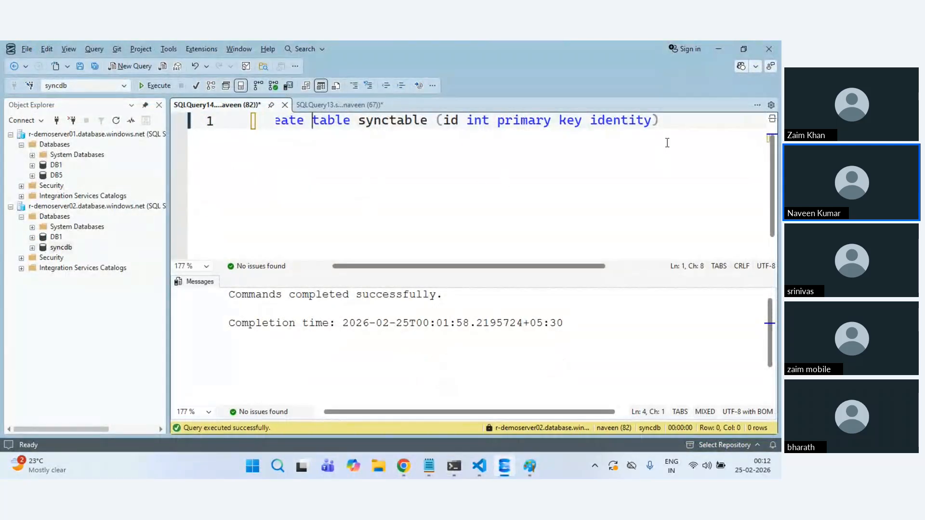
click(685, 138)
key(Return)
key(Return)
text(inse)
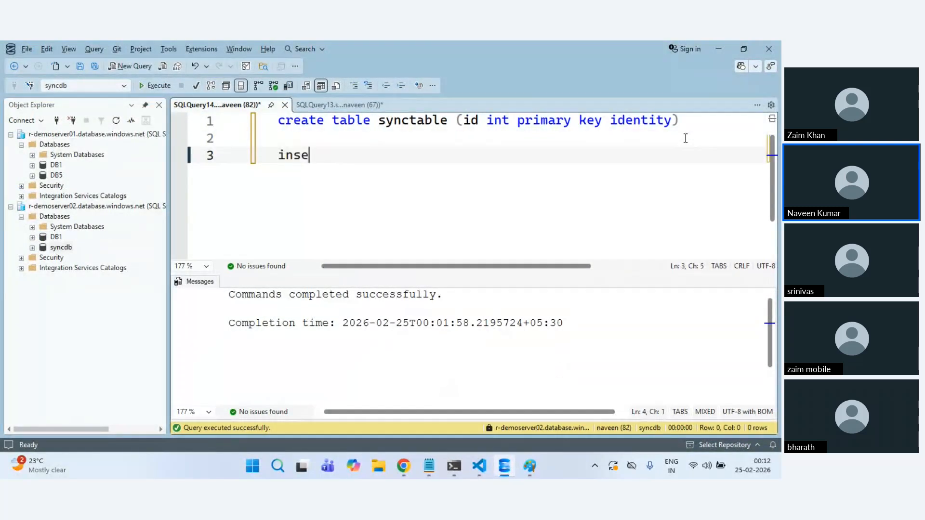
text(rt i)
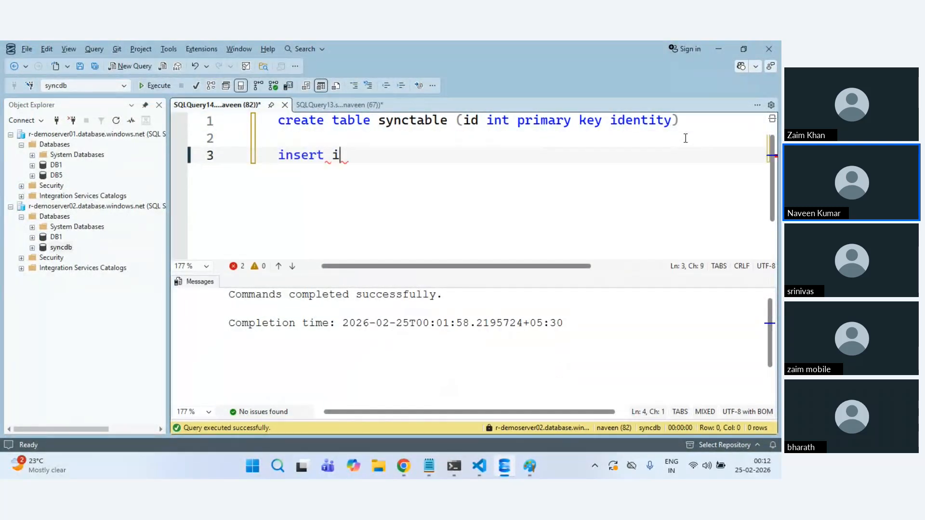
text(nto sync)
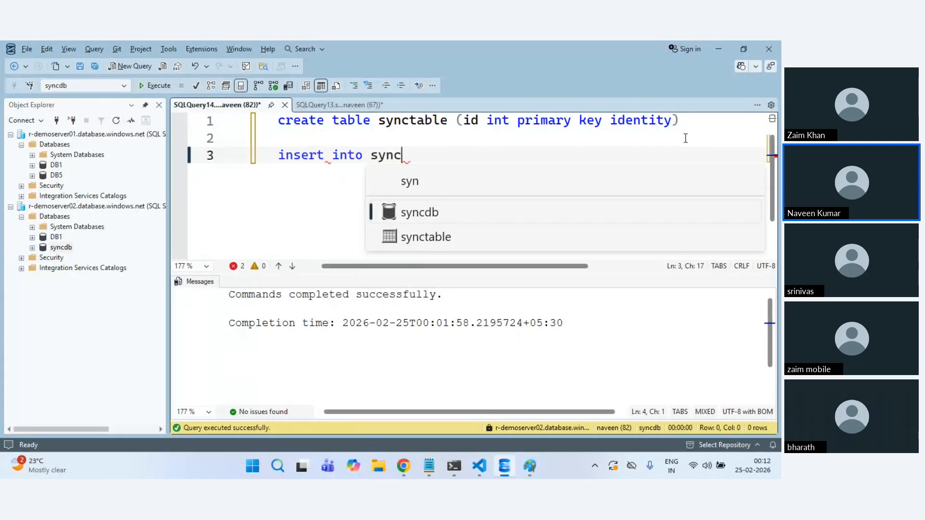
key(Tab)
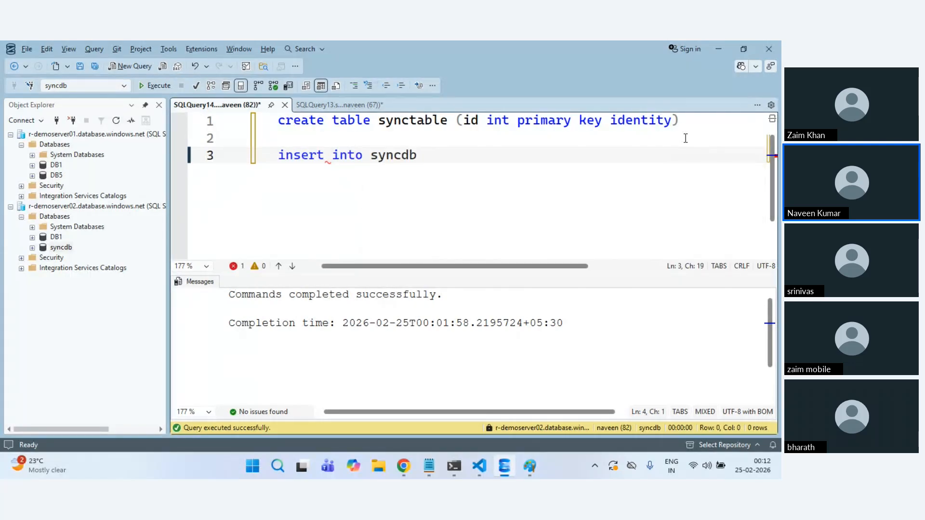
key(BackSpace)
text(ta)
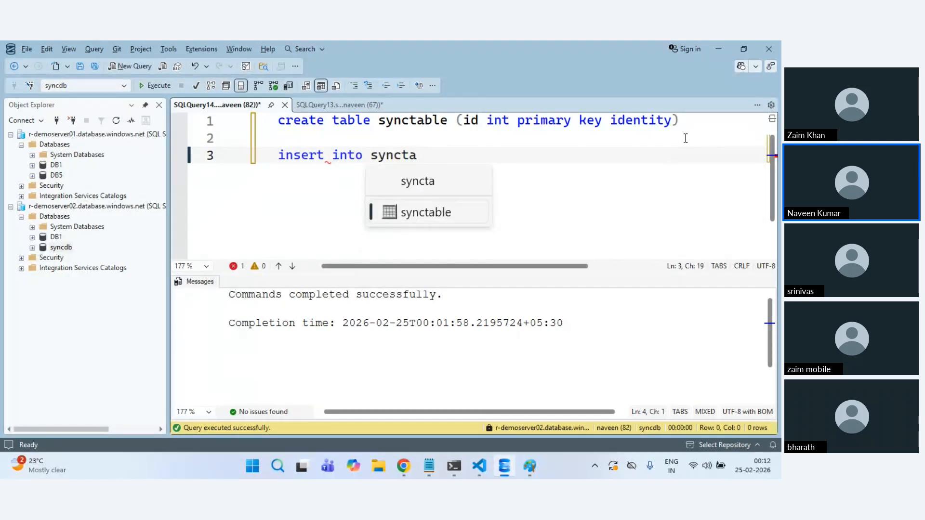
text(ble default)
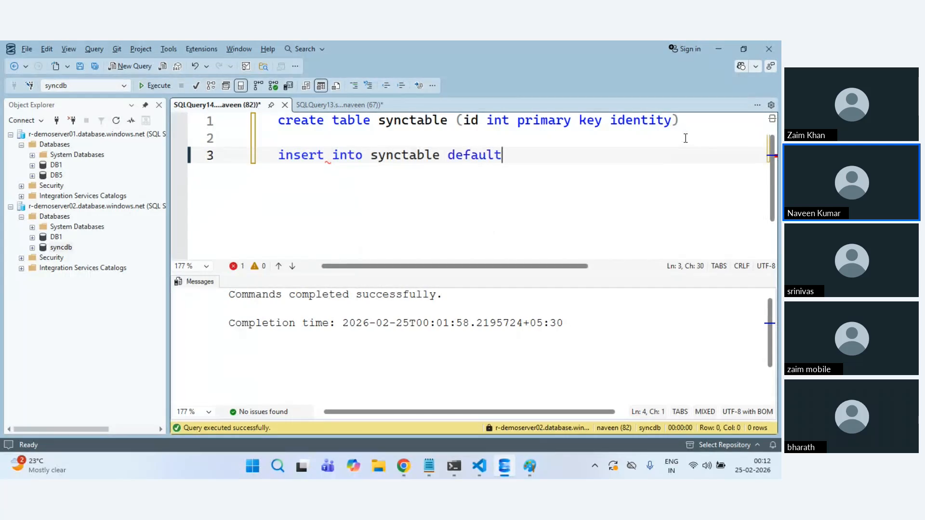
text( values)
key(shift+Up)
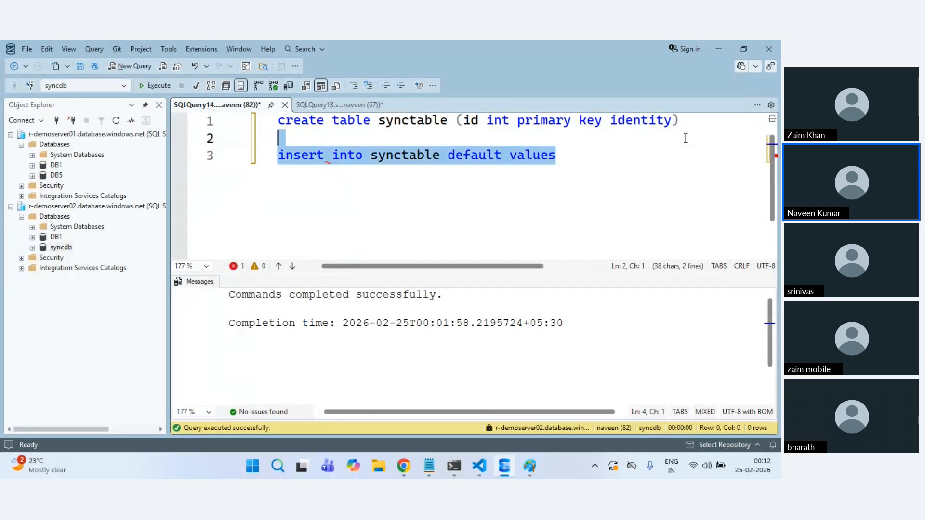
Step: Add "select * from synctable" below the insert statement and execute only that query
key(Return)
text(sel)
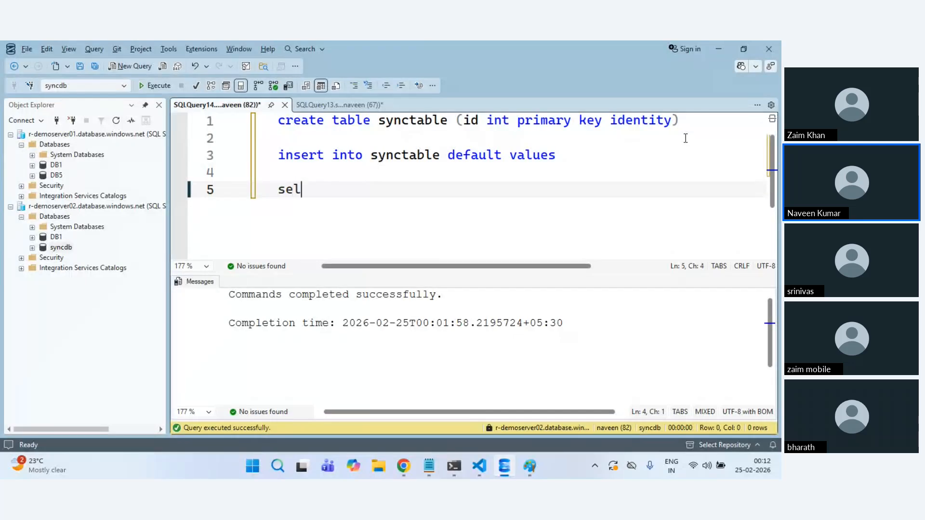
text(ect * from synctable)
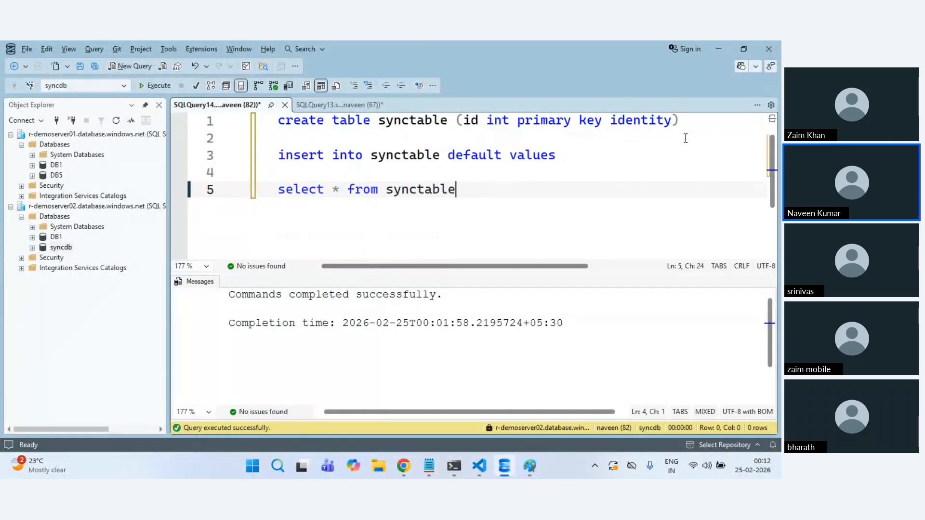
key(shift+Up)
key(F5)
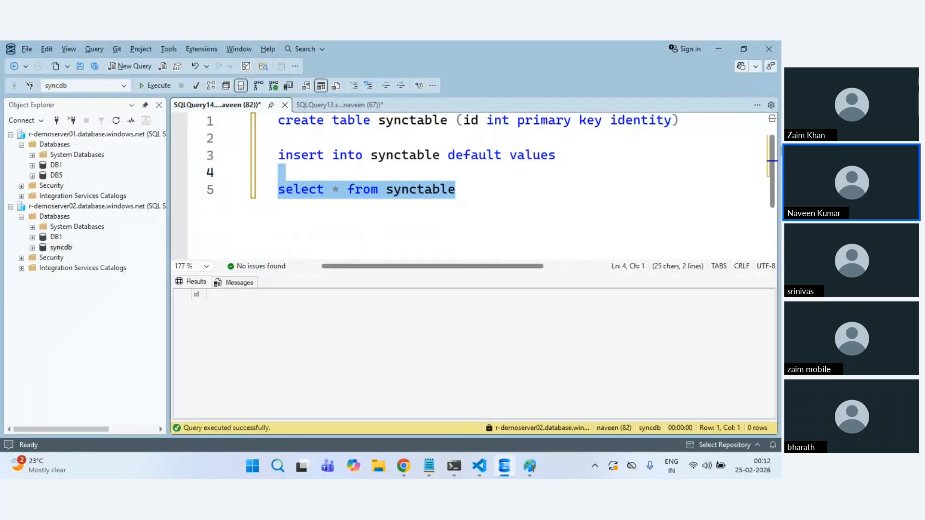
Step: Execute the insert statement twice to add two rows to synctable in syncdb
click(559, 151)
key(shift+Home)
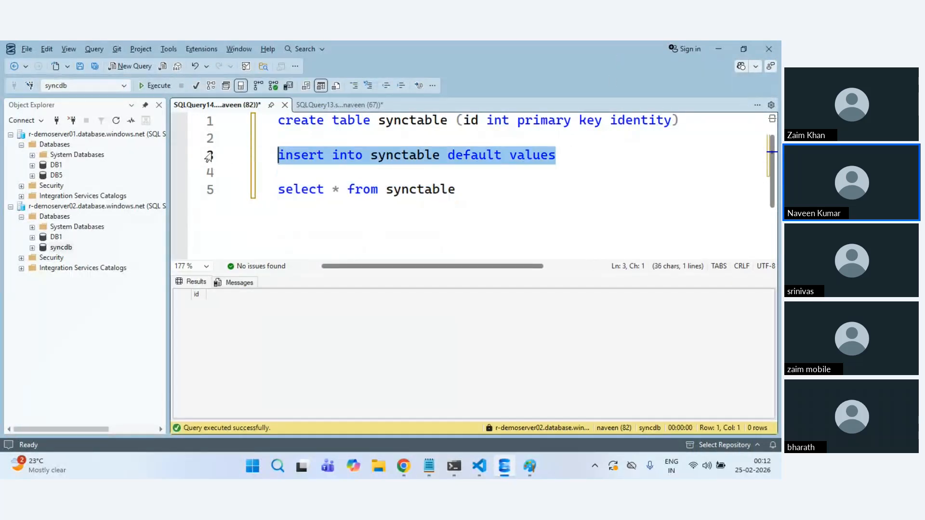
click(151, 86)
click(151, 85)
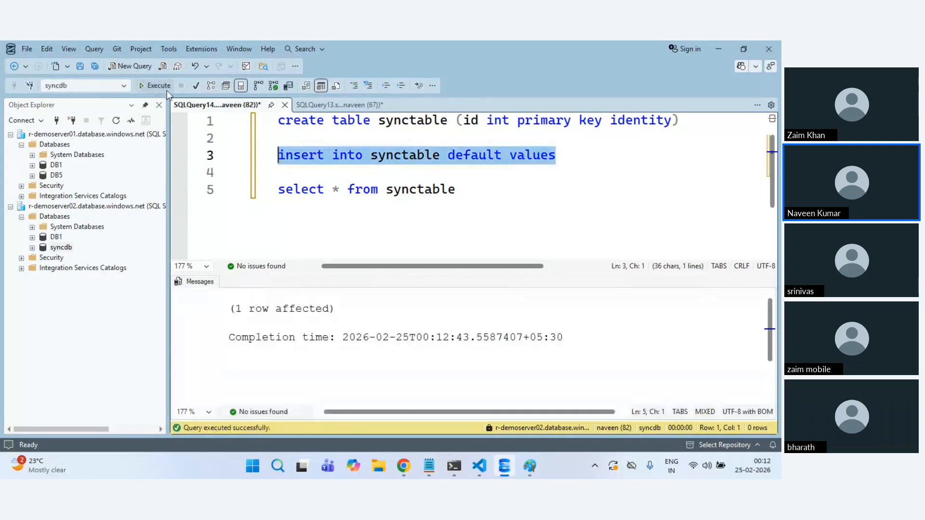
Step: Copy the "select * from synctable" statement and rerun it on syncdb
drag(457, 190, 272, 195)
key(ctrl+c)
click(153, 85)
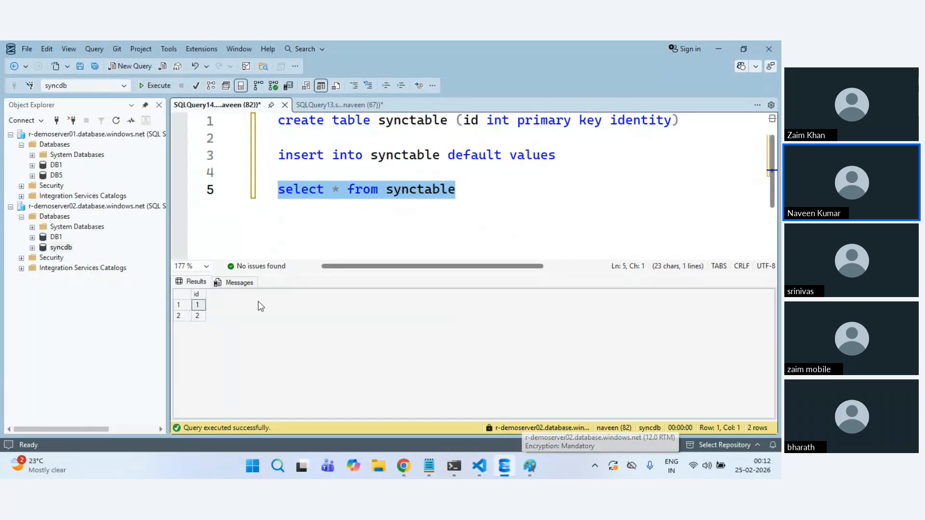
Step: Refresh r-demoserver01 and run the copied "select * from synctable" in a new query on its DB1 database
click(108, 134)
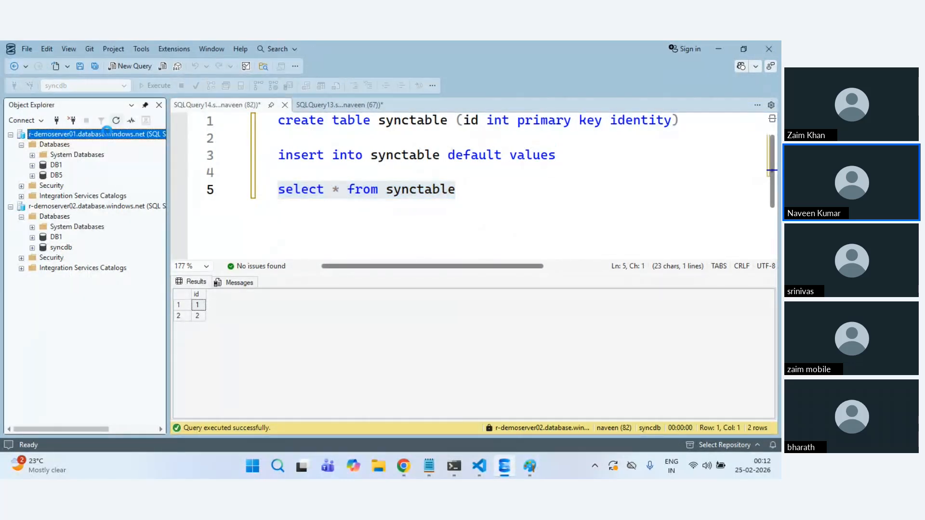
click(116, 121)
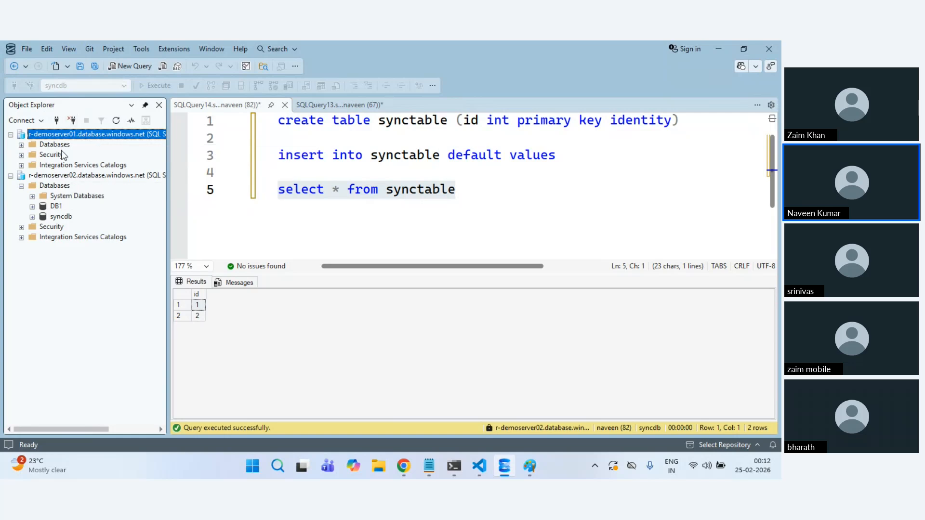
click(22, 145)
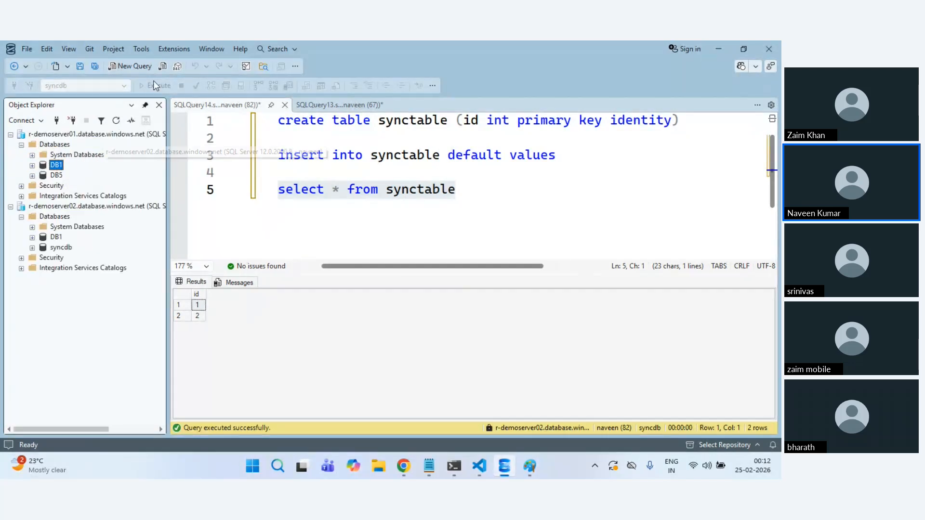
click(135, 66)
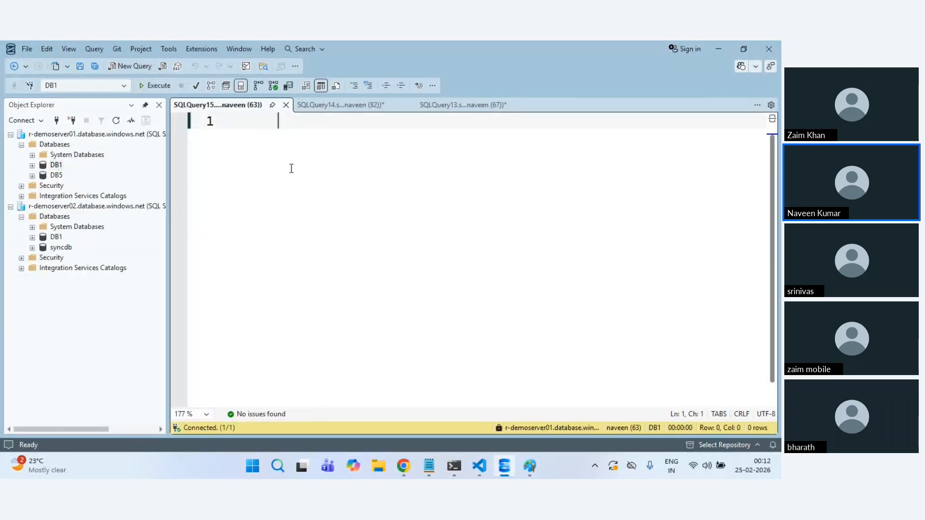
key(ctrl+v)
click(155, 85)
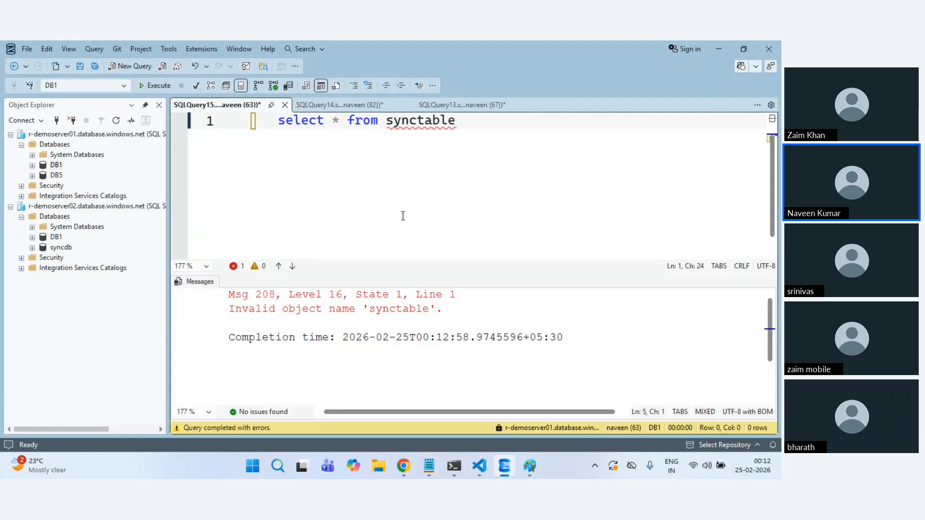
Step: Switch to the Azure portal, refresh the sync-group logs and copy the DB1 error entry's details into a Notepad document for reading
key(alt+Tab)
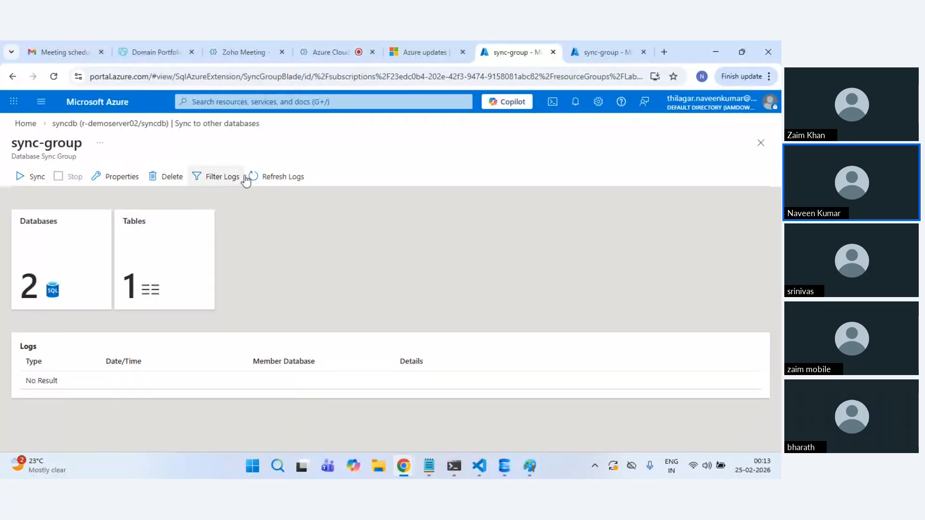
click(268, 178)
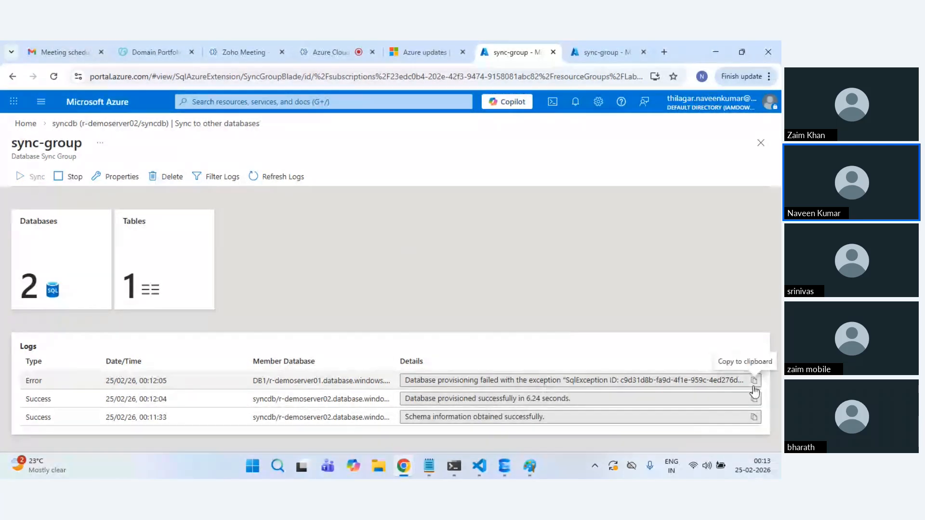
click(754, 381)
key(super+r)
text(notepad)
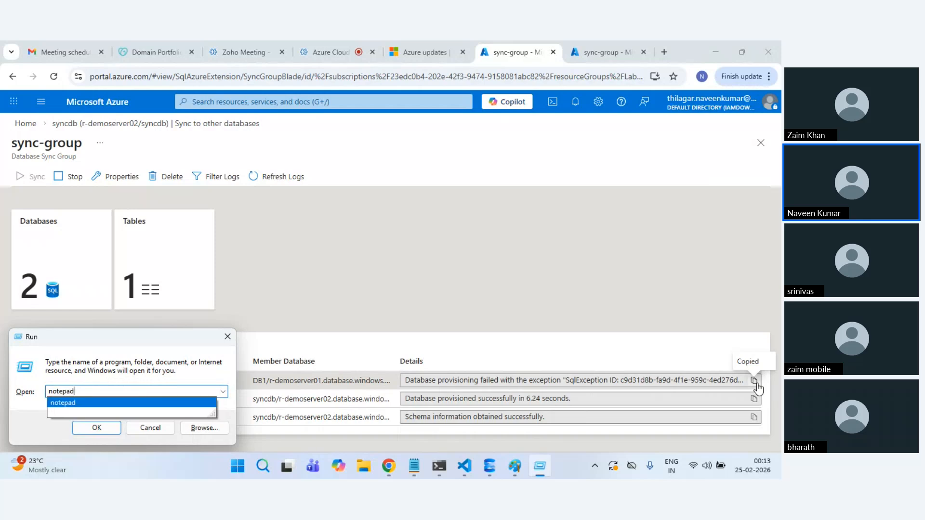
key(Return)
key(ctrl+v)
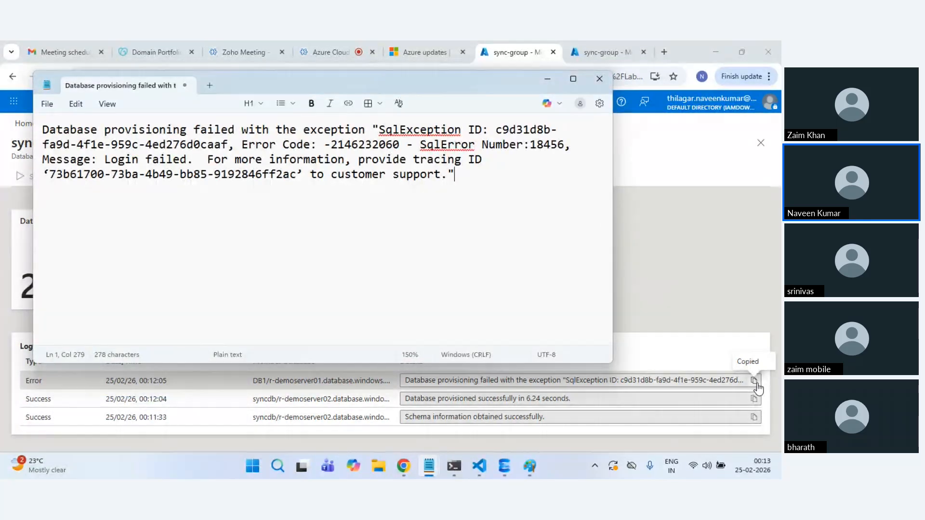
click(675, 269)
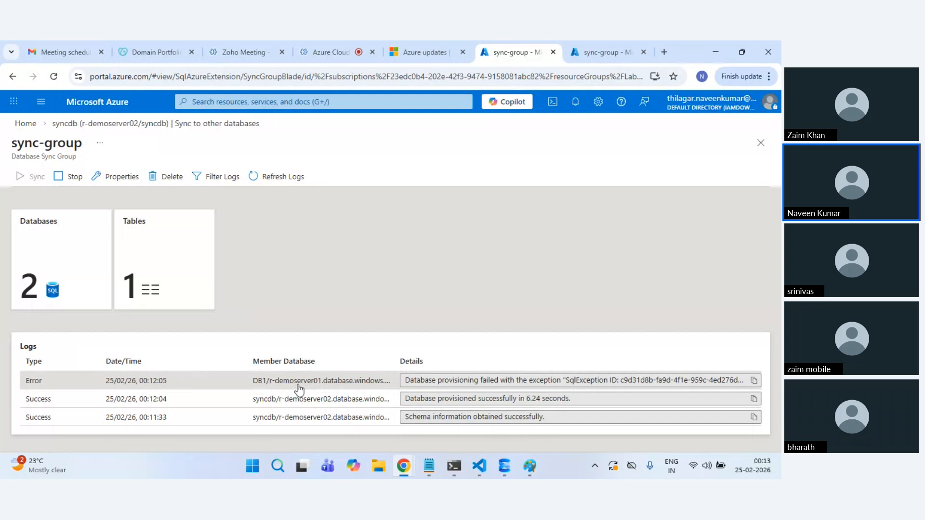
Step: Open the sync-member database of sync-group, enter its username and password, and save the credentials
click(74, 243)
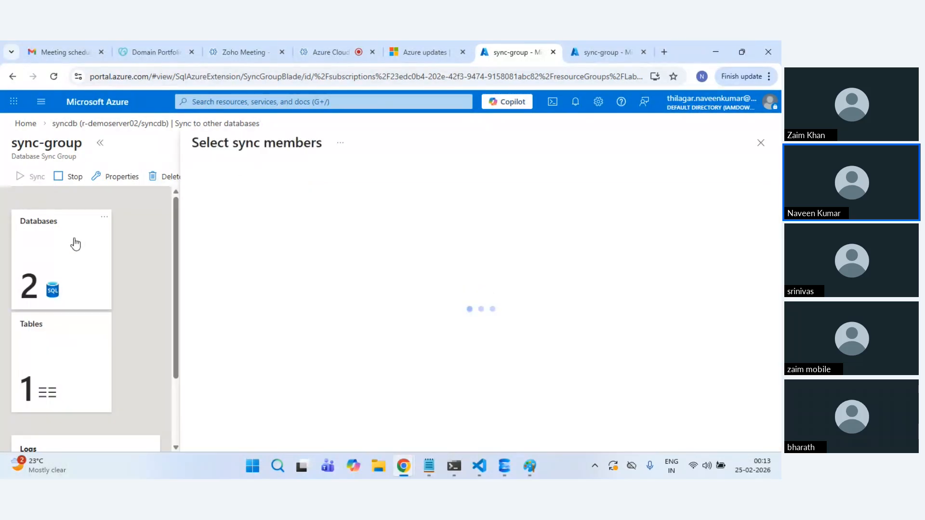
click(266, 270)
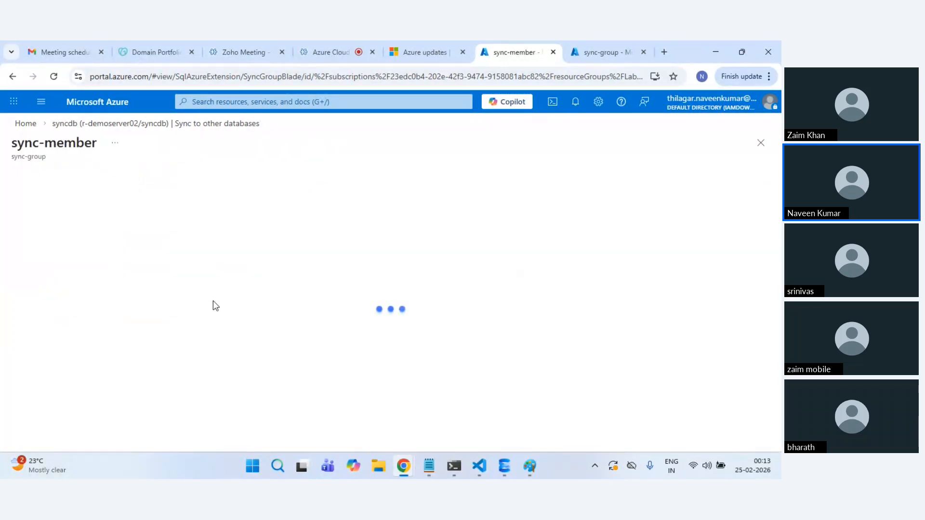
click(55, 314)
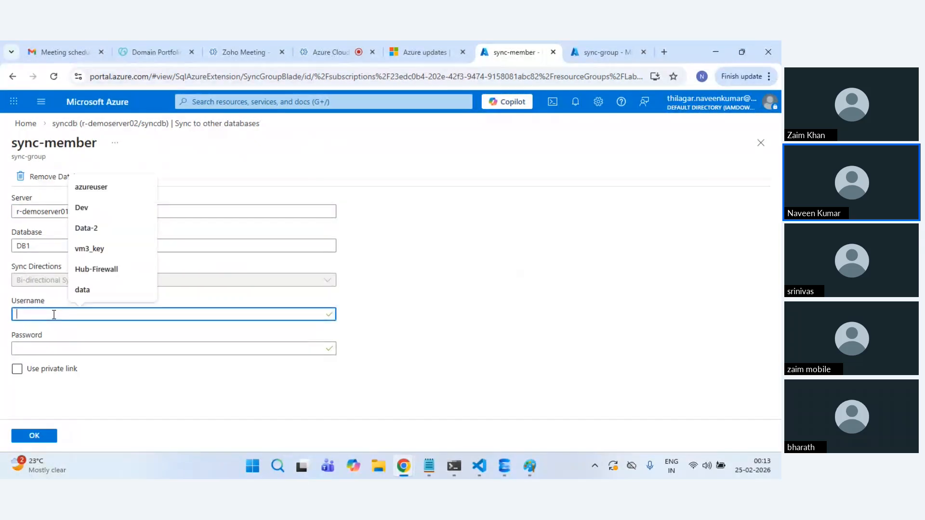
text(naveen)
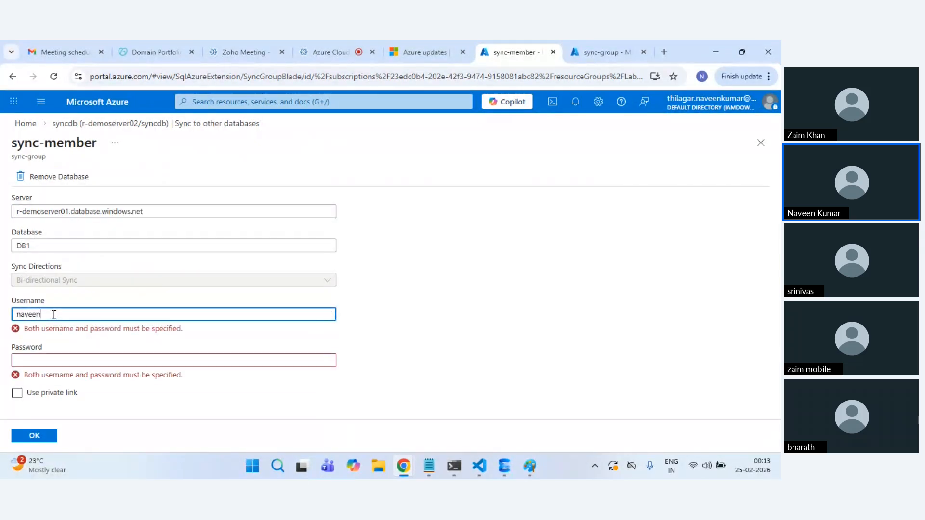
key(Tab)
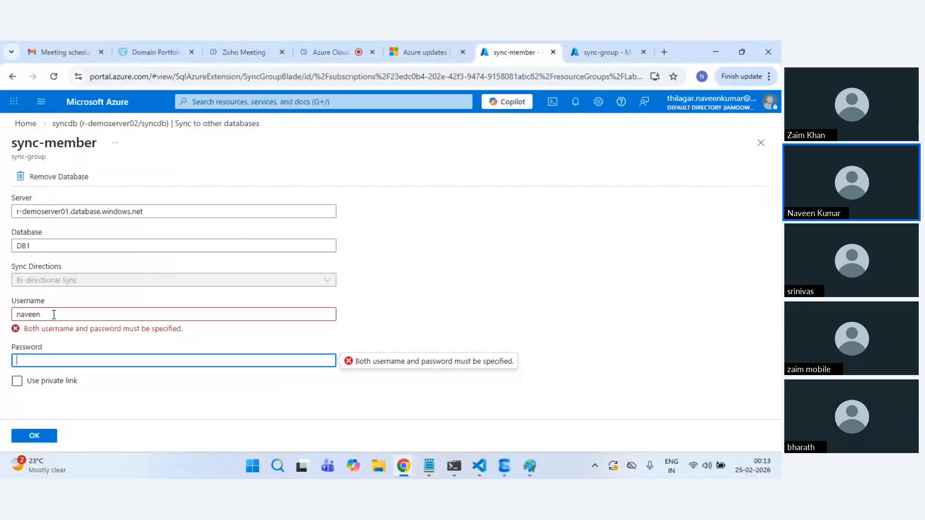
text(••••••)
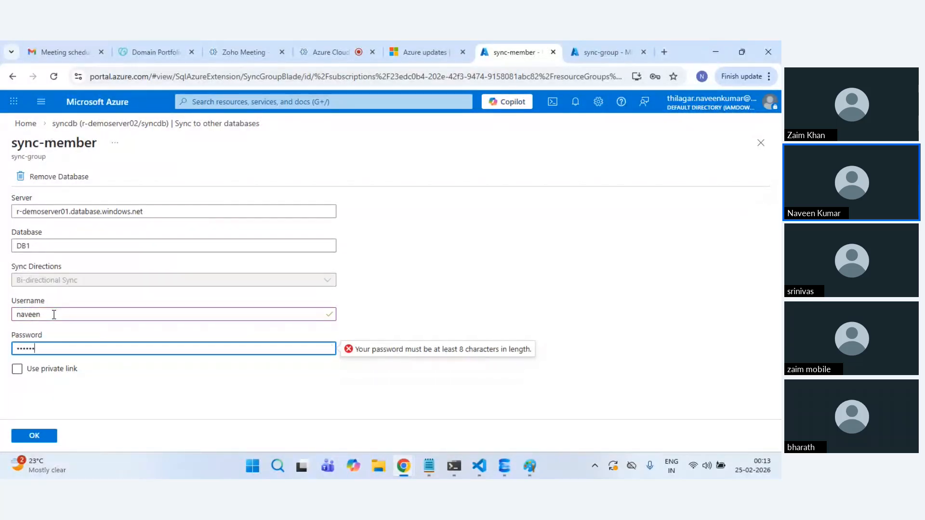
text(••••••)
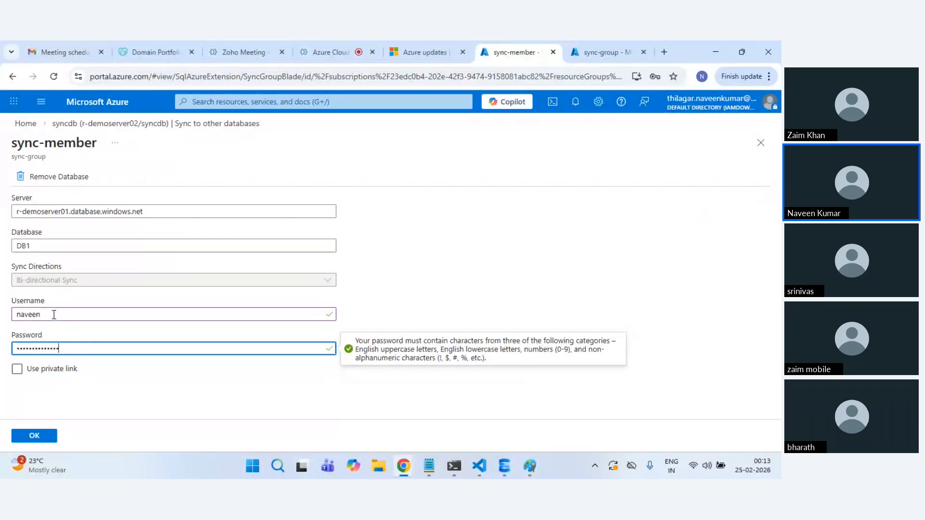
click(30, 435)
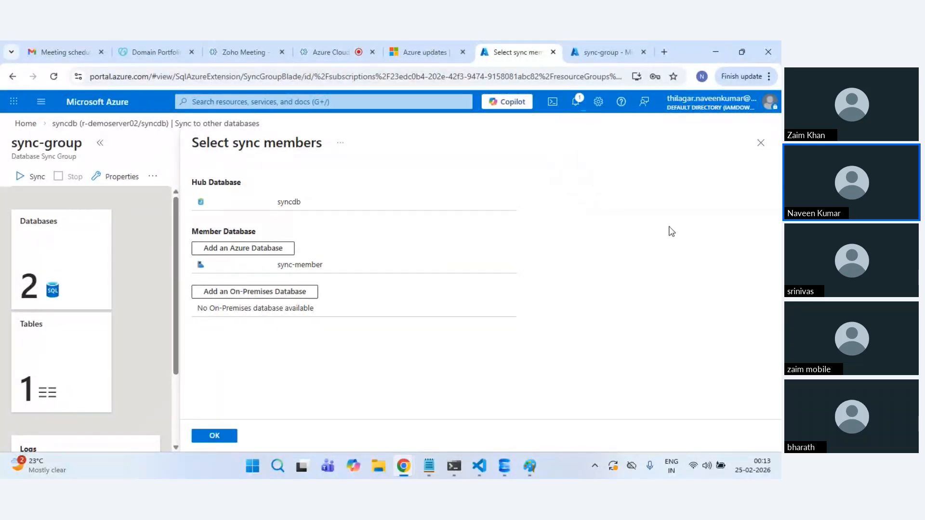
Step: Check the progress of the sync-member update in the notifications and dismiss the update message
click(574, 111)
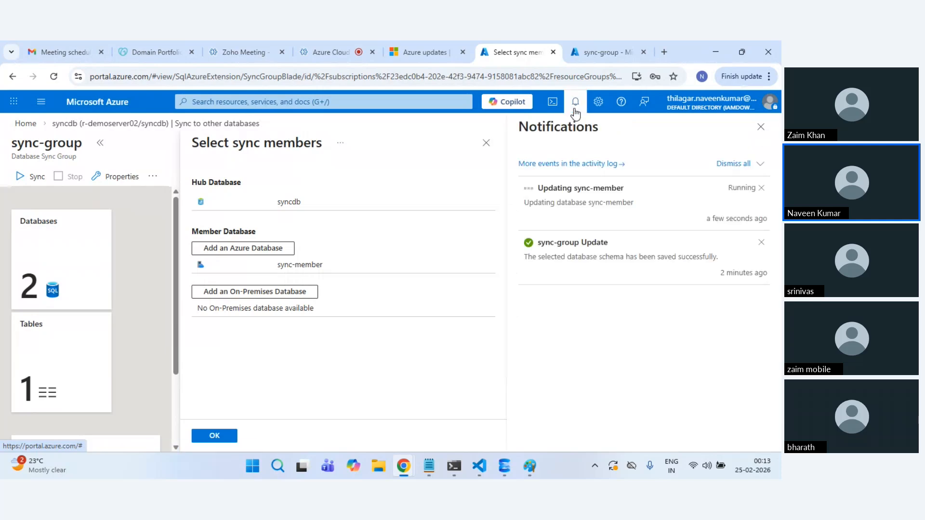
click(575, 113)
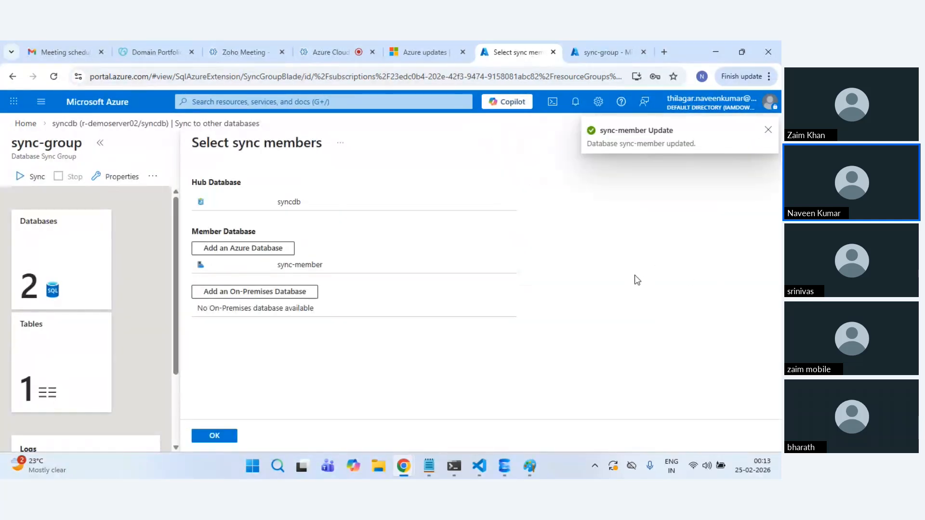
click(768, 131)
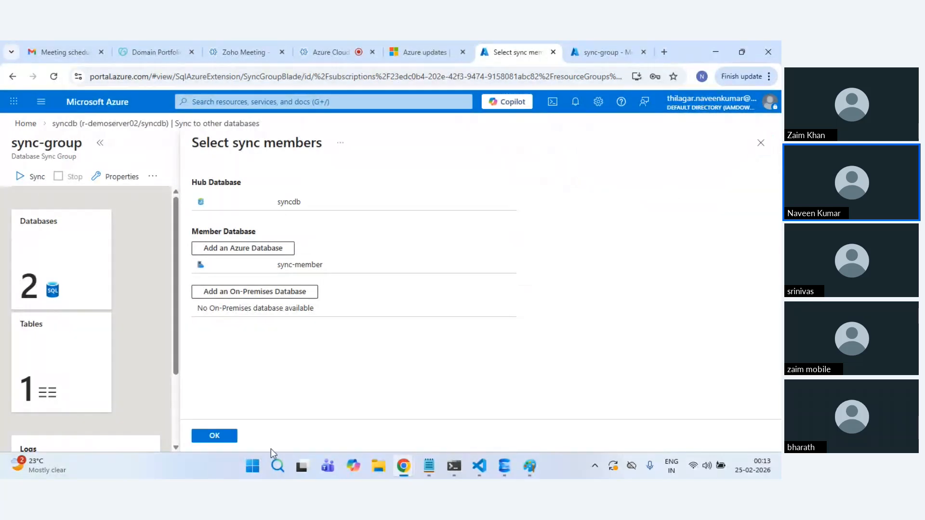
Step: Confirm the sync members, start a sync of sync-group and refresh its logs
click(214, 436)
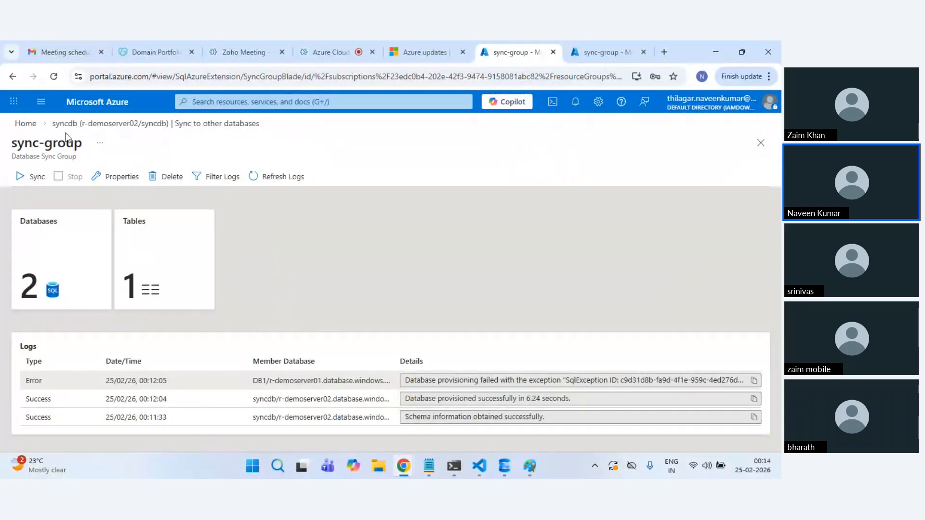
click(35, 177)
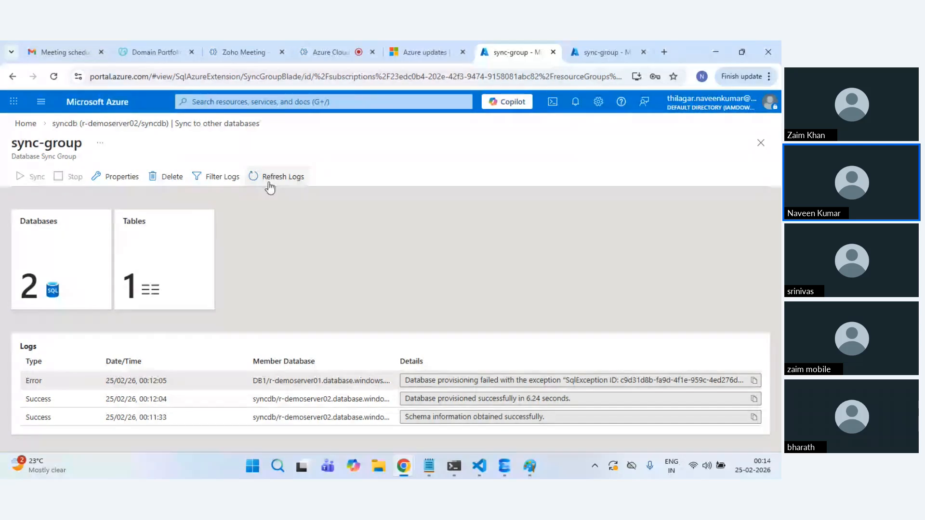
click(298, 179)
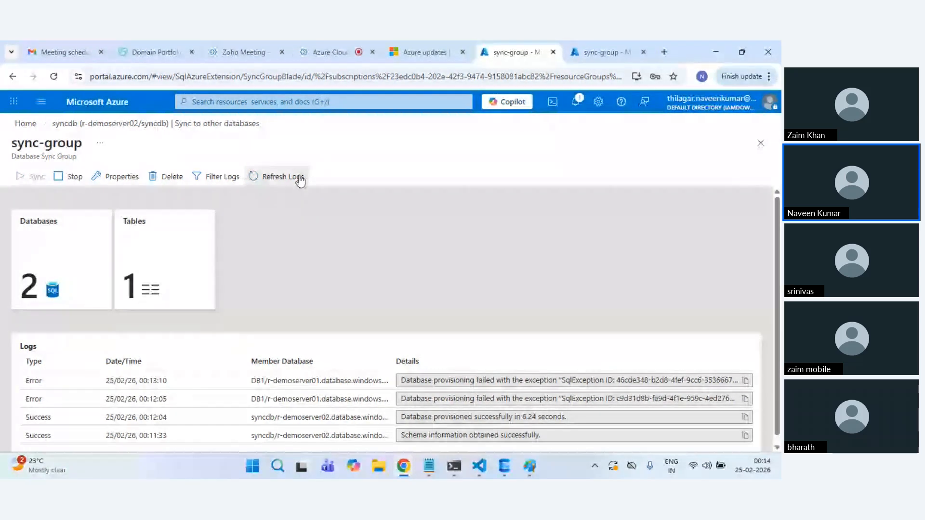
click(301, 182)
click(300, 181)
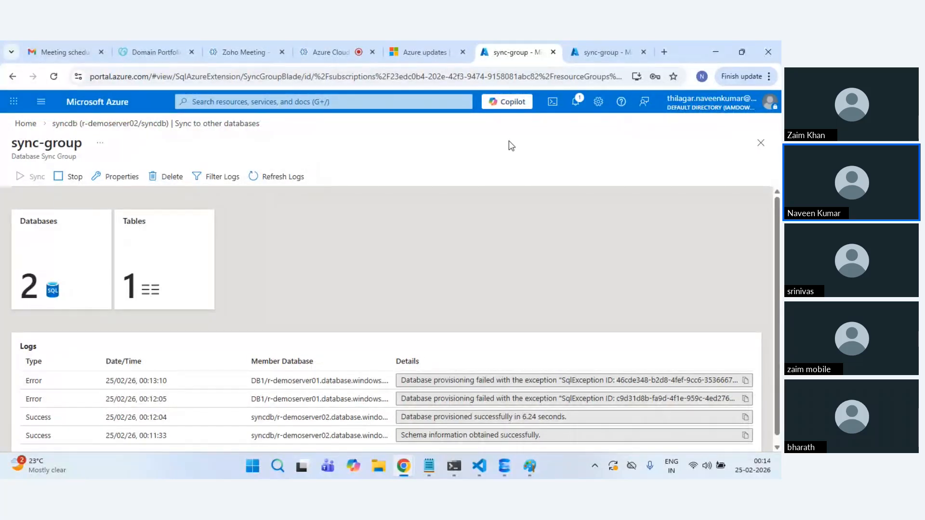
Step: Check the portal notifications and keep refreshing the sync-group logs to follow the sync of DB1
click(576, 102)
click(576, 102)
click(265, 178)
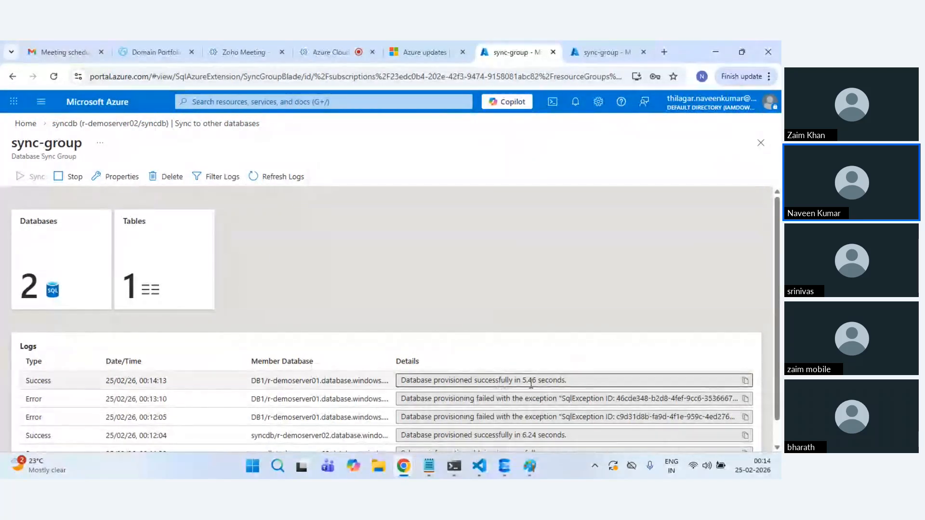
click(277, 183)
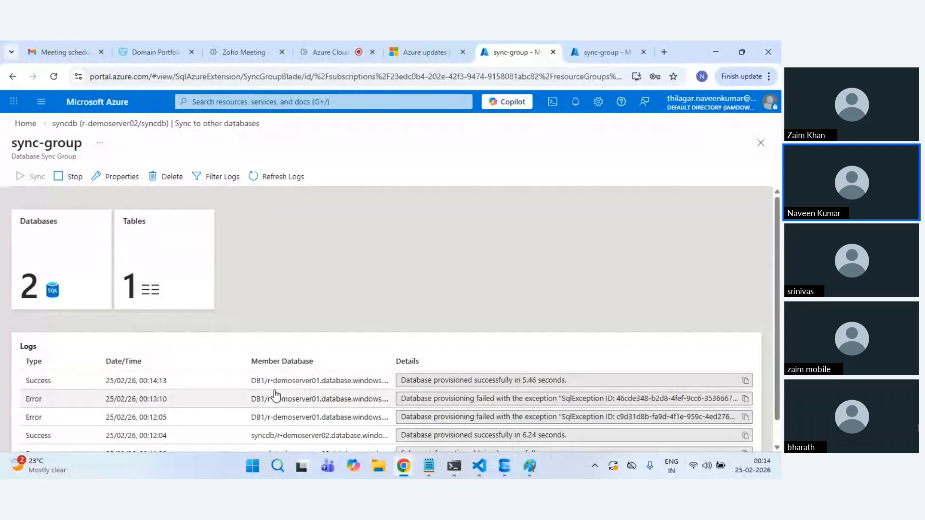
scroll(275, 392, down, 2)
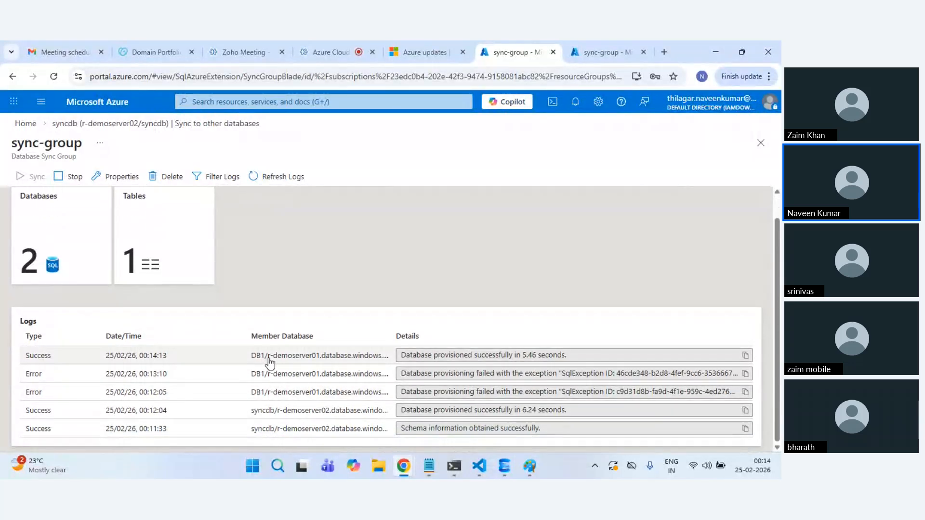
click(262, 178)
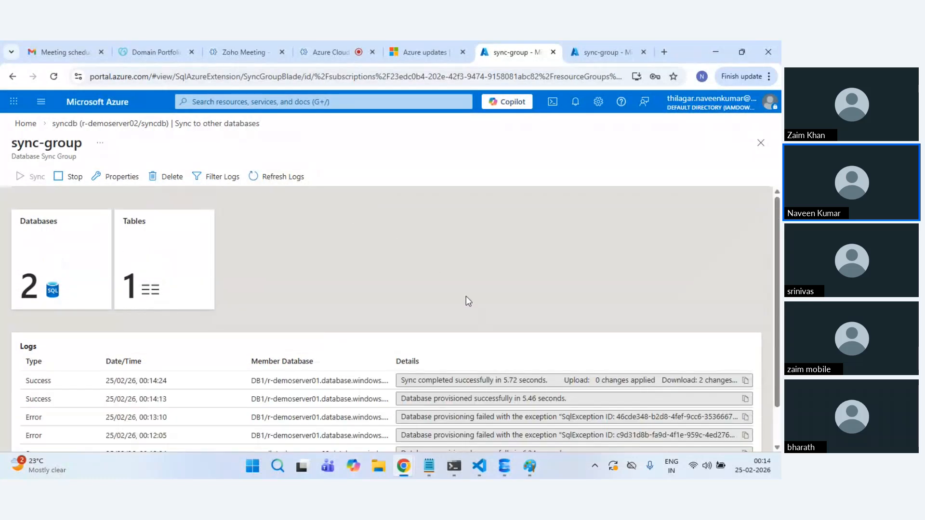
Step: Copy the newest DB1 log entry's details over the old text in Notepad and highlight the download change count
scroll(492, 336, down, 1)
scroll(491, 335, down, 1)
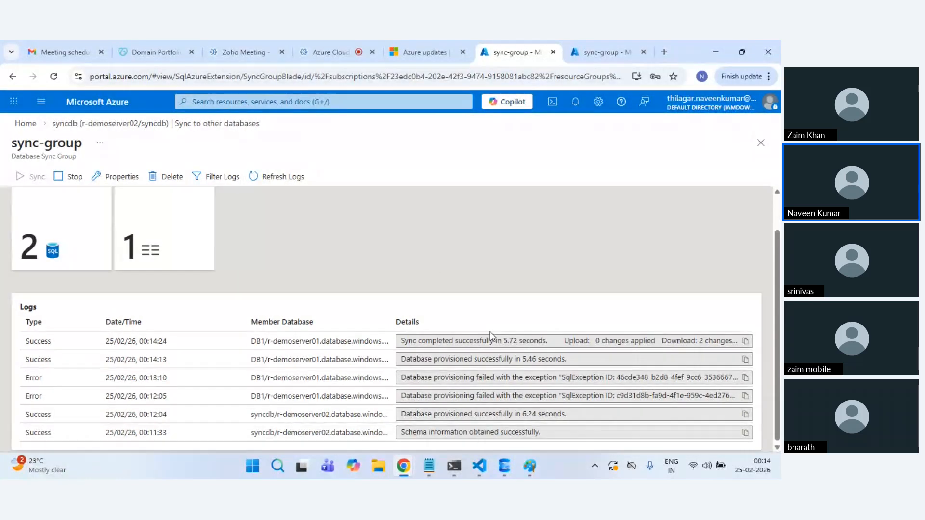
click(492, 340)
key(alt+Tab)
key(ctrl+a)
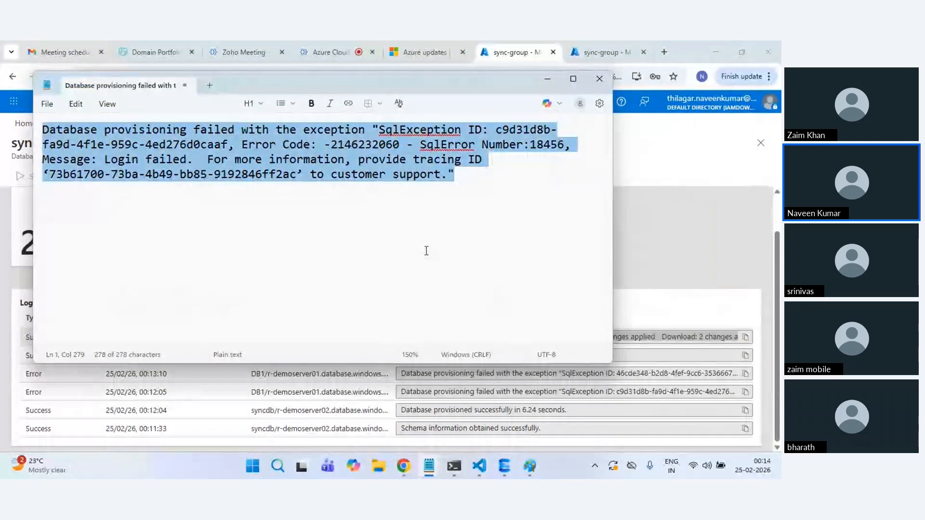
text(Sync completed successfully in 5.72 seconds.	Upload:	0 changes applied				Download: 2 changes applied)
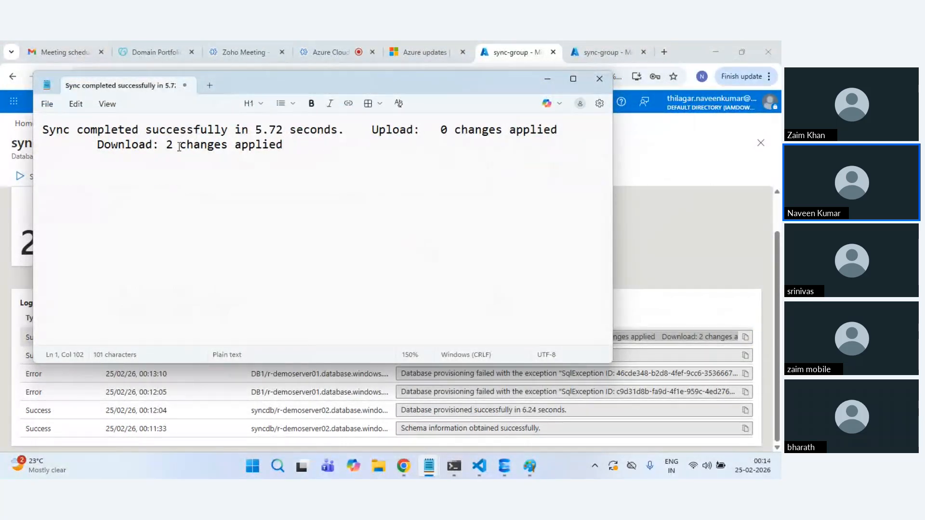
drag(166, 145, 316, 145)
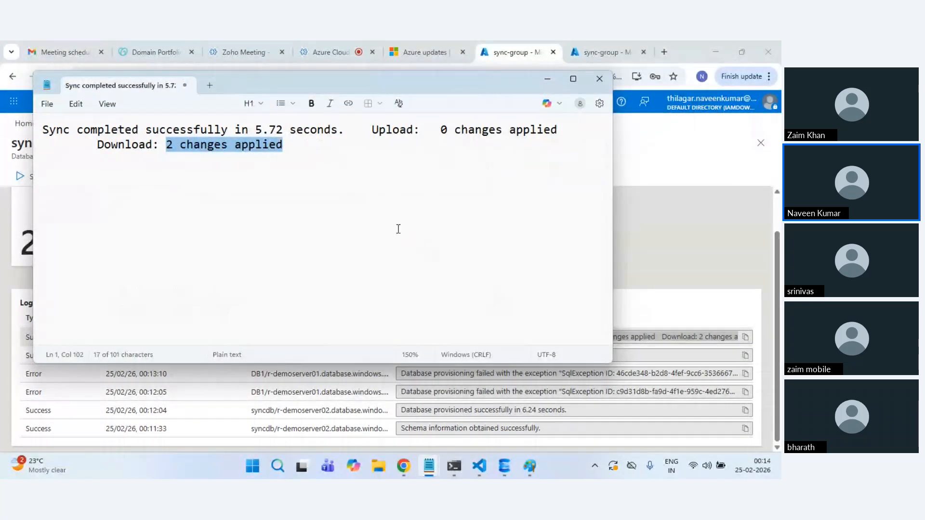
Step: Refresh the sync-group logs in the portal, switch to SSMS and rerun "select * from synctable" on r-demoserver01's DB1
key(alt+Tab)
click(285, 181)
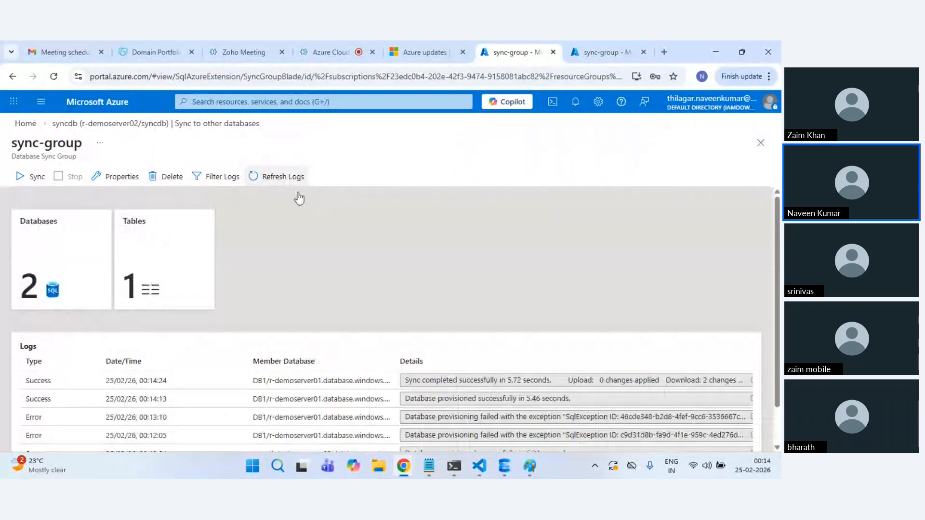
key(alt+Tab)
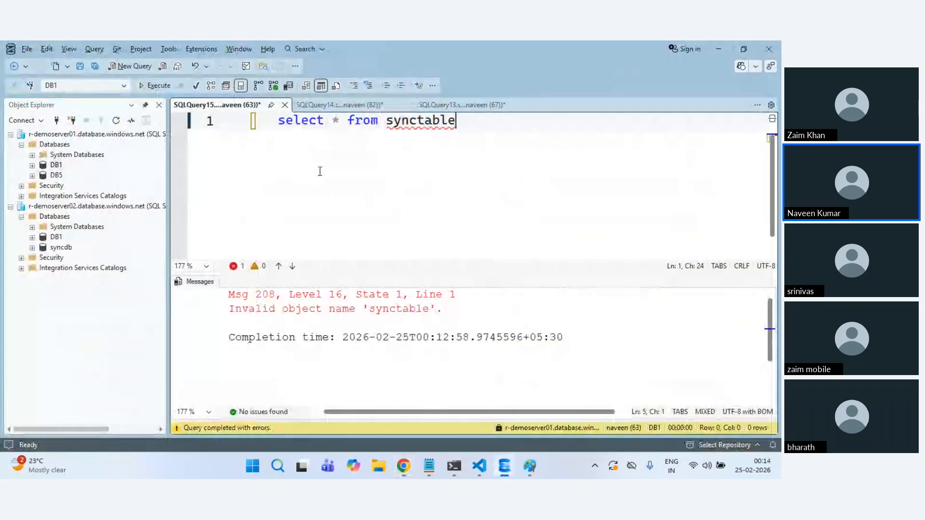
click(320, 171)
click(154, 85)
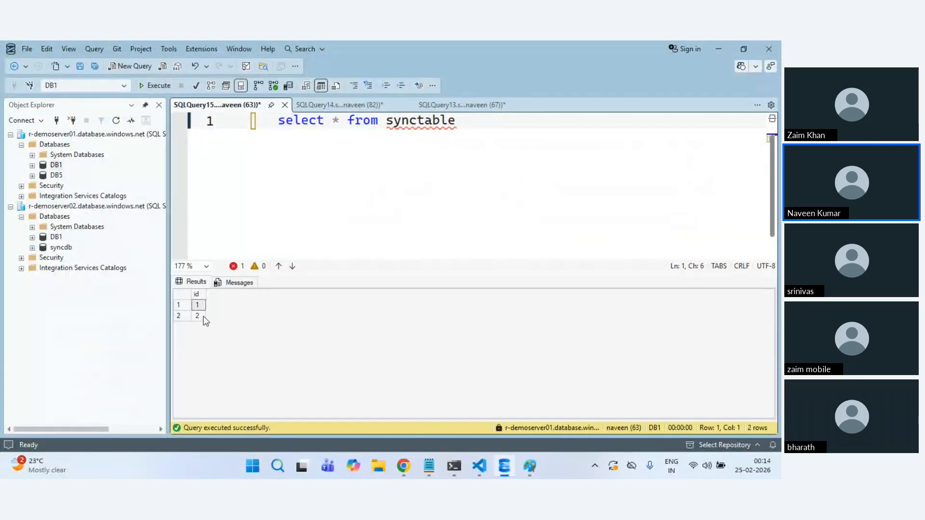
drag(198, 301, 199, 315)
click(442, 168)
drag(464, 124, 388, 123)
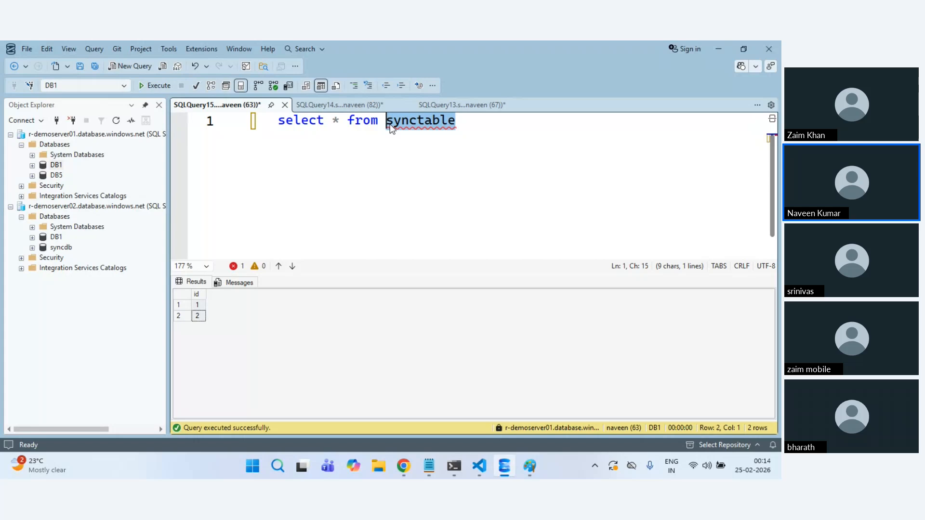
Step: Copy "insert into synctable default values" from the syncdb query into the DB1 query, a few lines below the select statement
click(326, 108)
click(543, 164)
drag(559, 155, 242, 156)
key(ctrl+c)
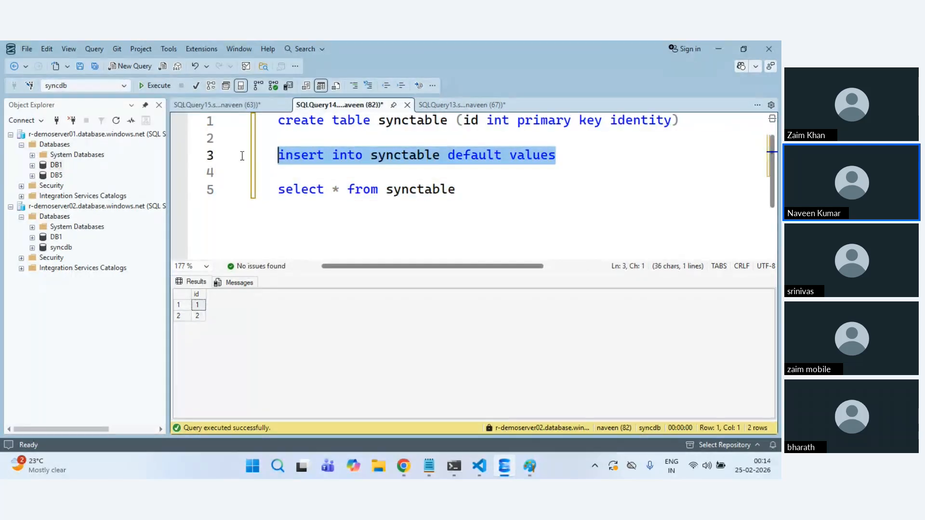
click(224, 102)
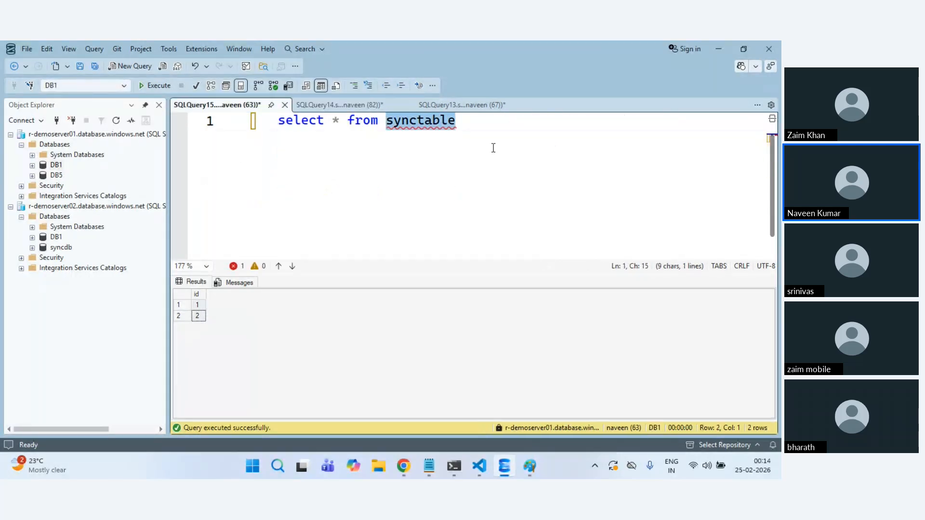
key(End)
key(Return)
key(Return)
key(Return)
key(ctrl+v)
Step: Run only the insert statement three times on DB1 to add three rows to synctable
drag(556, 172, 277, 172)
click(147, 84)
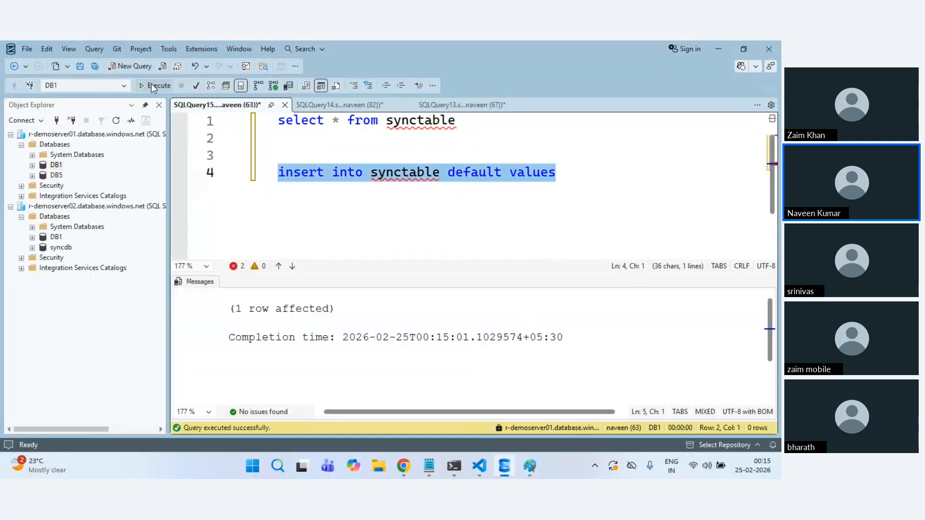
click(151, 84)
click(152, 84)
Step: Run only "select * from synctable" in the syncdb query on r-demoserver02
click(346, 107)
drag(455, 189, 256, 193)
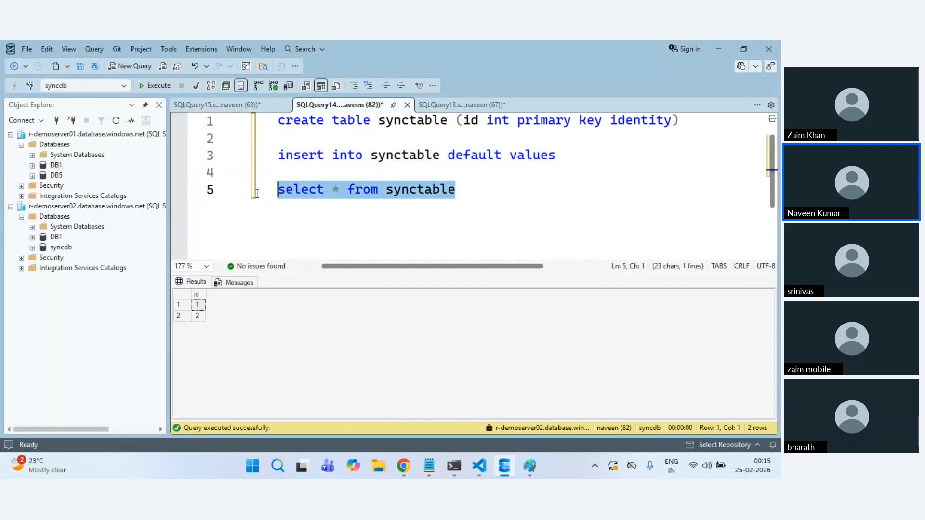
click(157, 85)
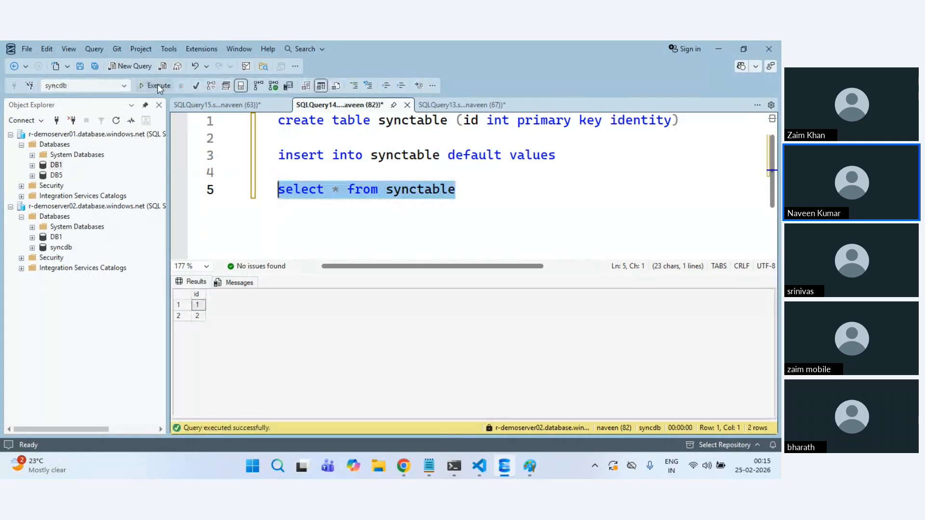
Step: Switch to the Azure portal and refresh the sync-group logs
key(alt+Tab)
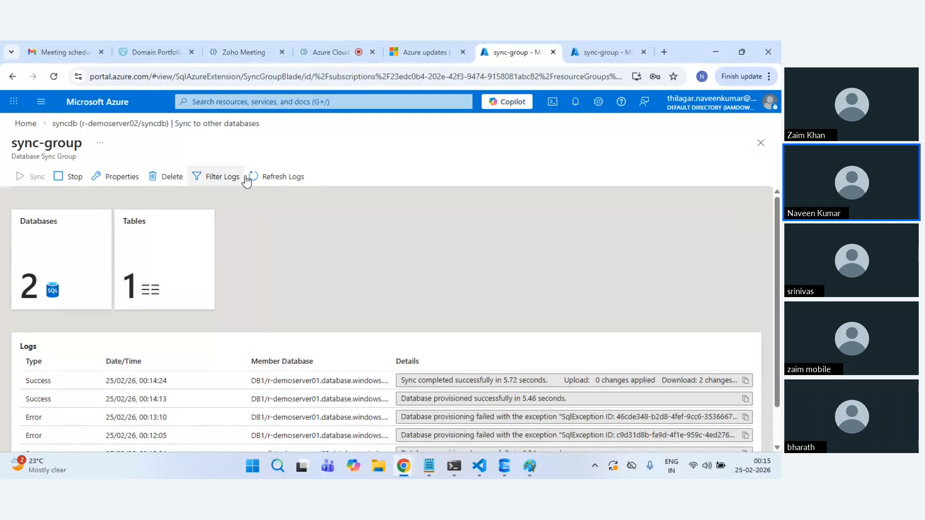
click(276, 184)
click(276, 184)
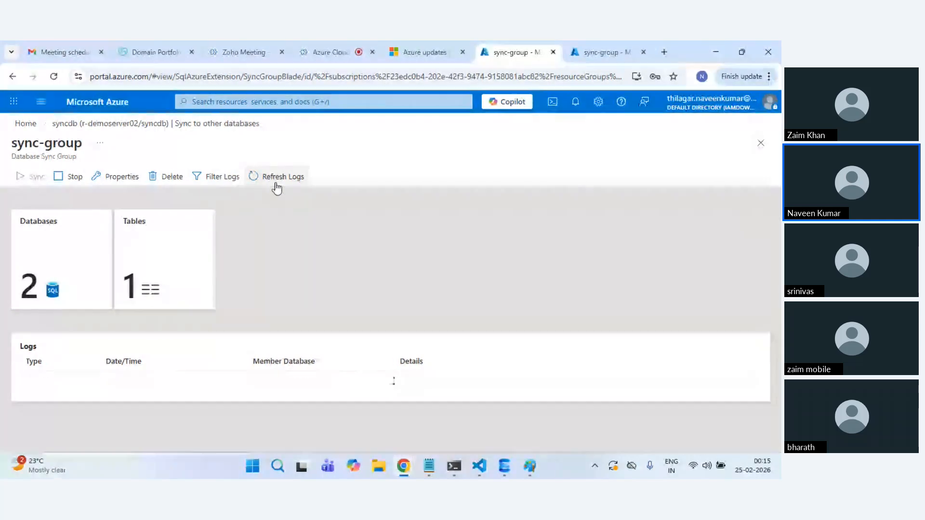
Step: Return to SSMS, rerun the select on syncdb, highlight ids 3 to 5 in the results and review the DB1 query
key(alt+Tab)
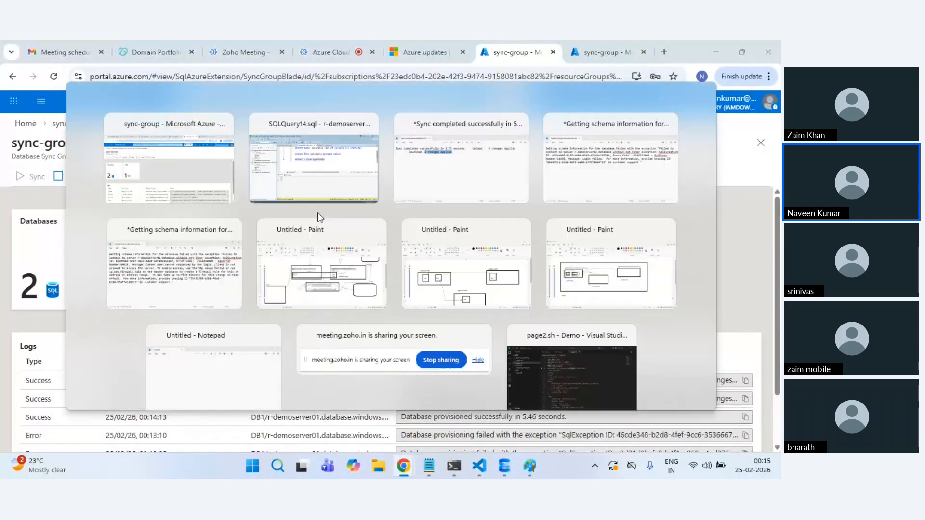
click(141, 86)
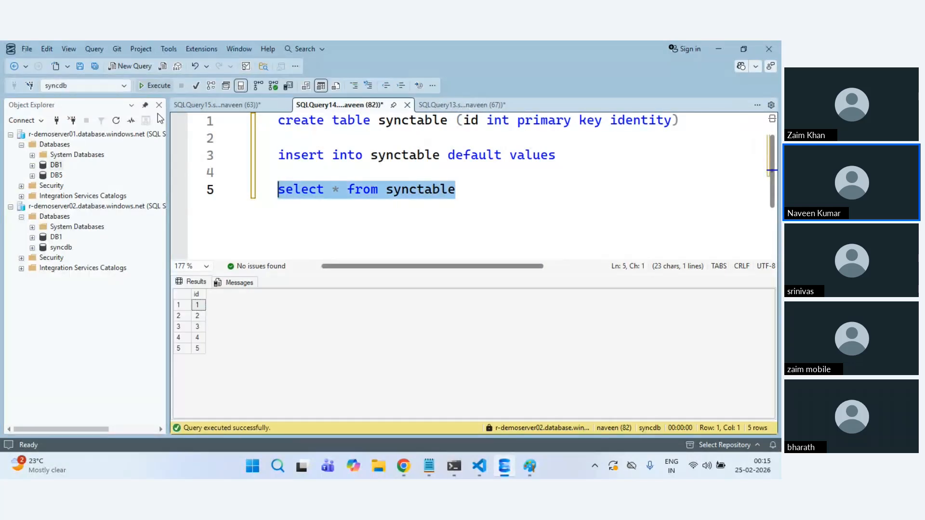
drag(197, 327, 198, 348)
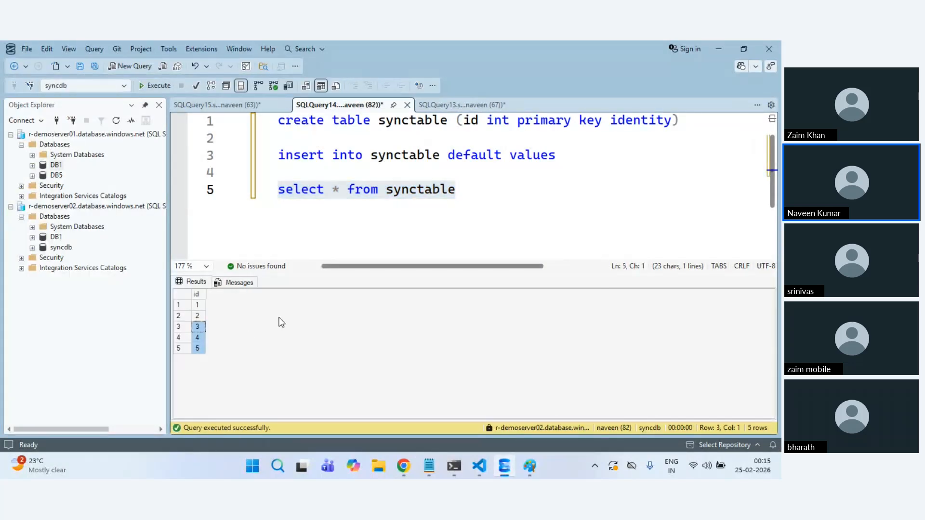
click(414, 219)
click(231, 105)
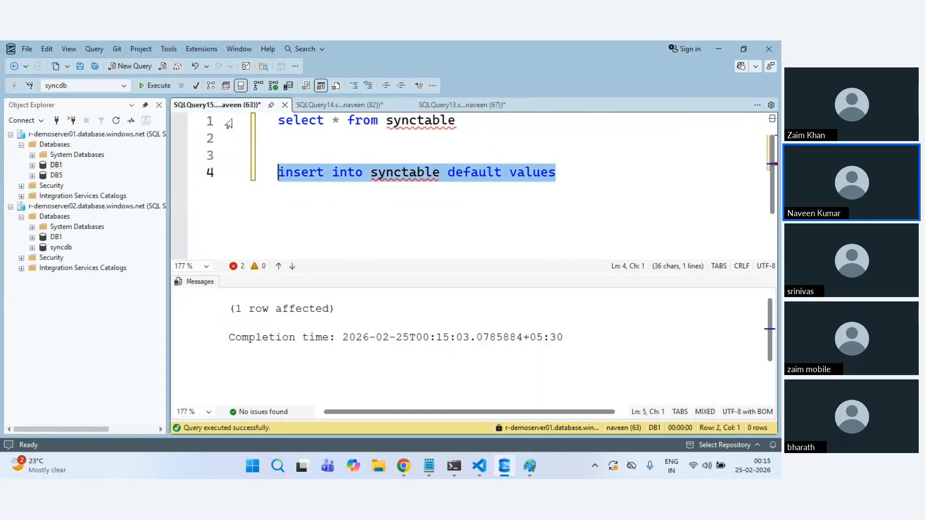
click(375, 187)
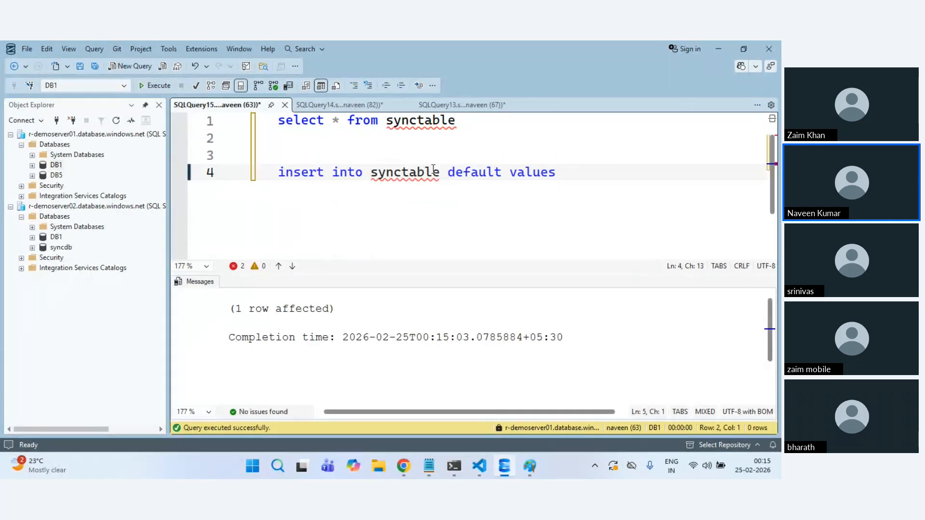
Step: Switch to the syncdb query and start a new line below the select statement
click(338, 107)
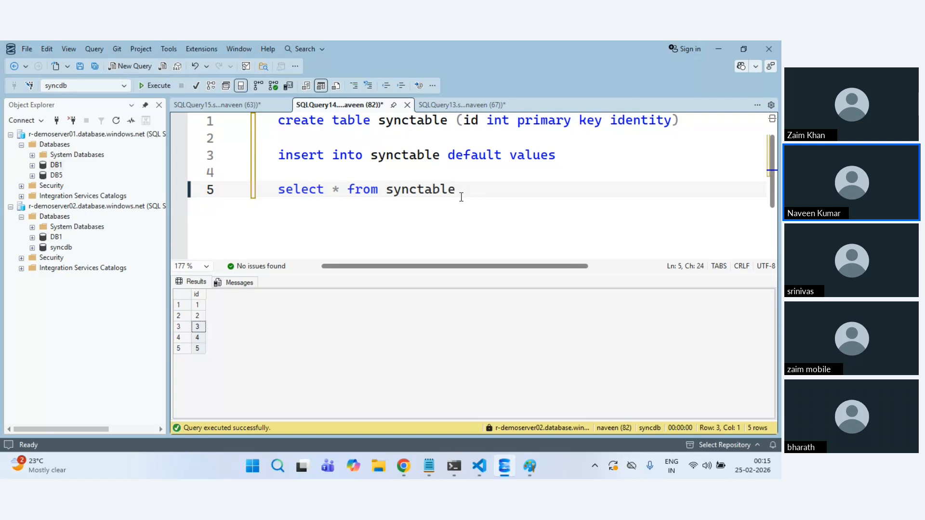
key(Return)
key(Return)
text(alt)
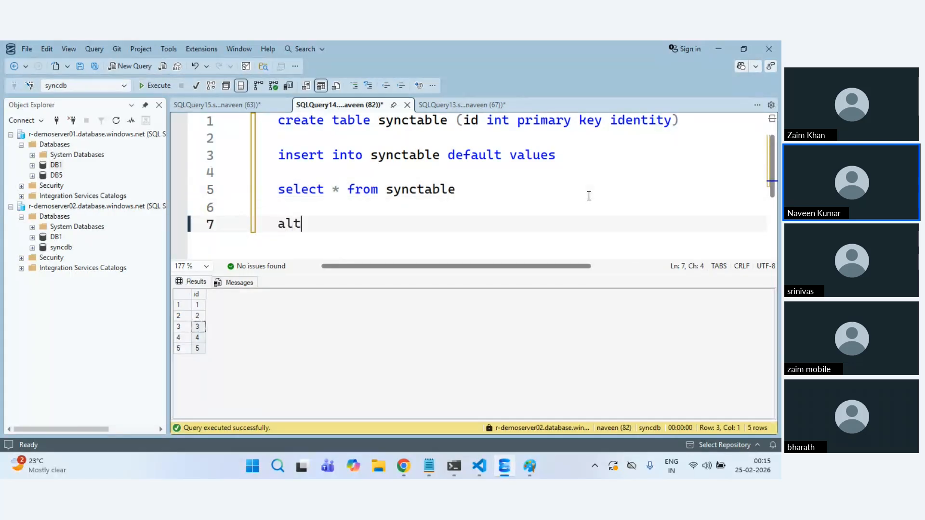
text(er table )
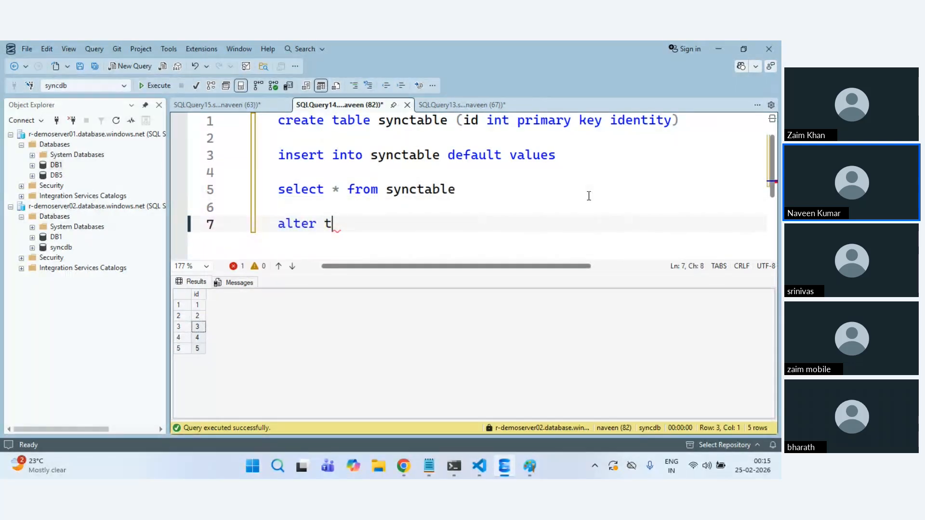
text(syn)
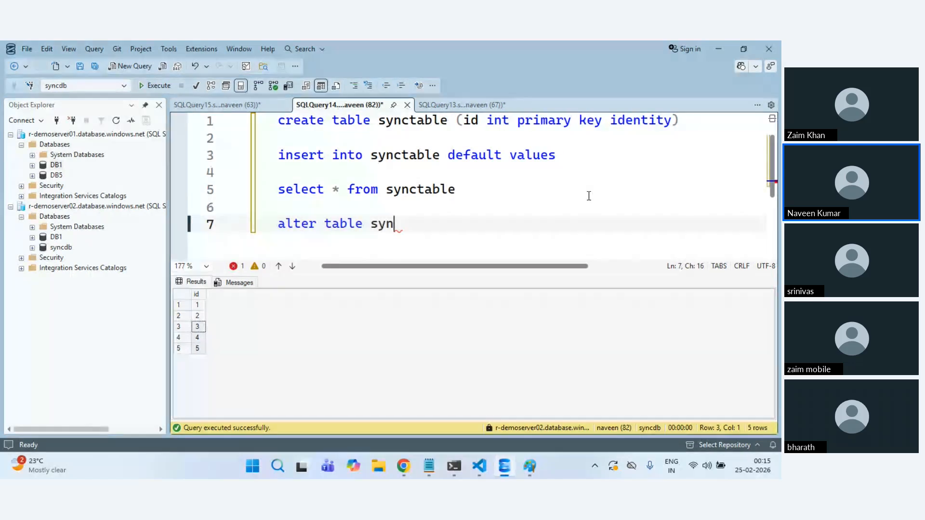
text(c)
key(ctrl+shift+Left)
key(ctrl+shift+Left)
text(s)
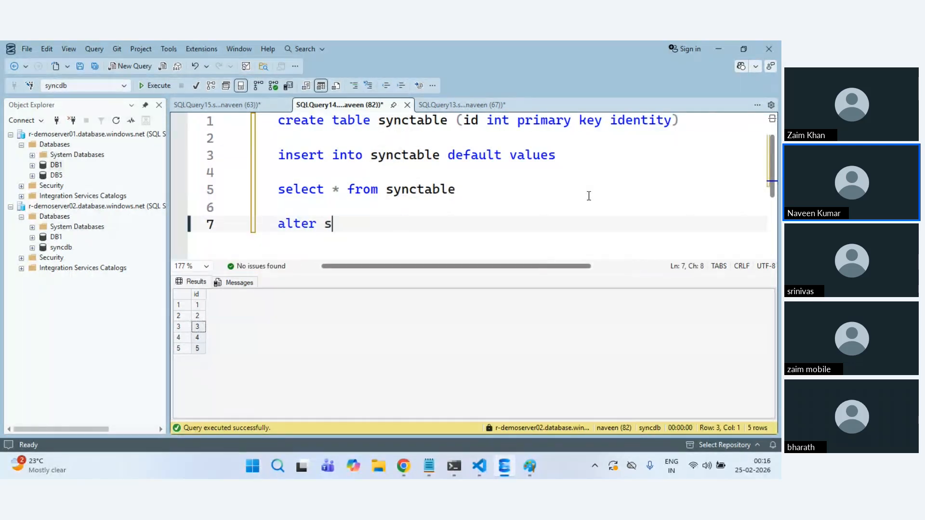
text(ynctable )
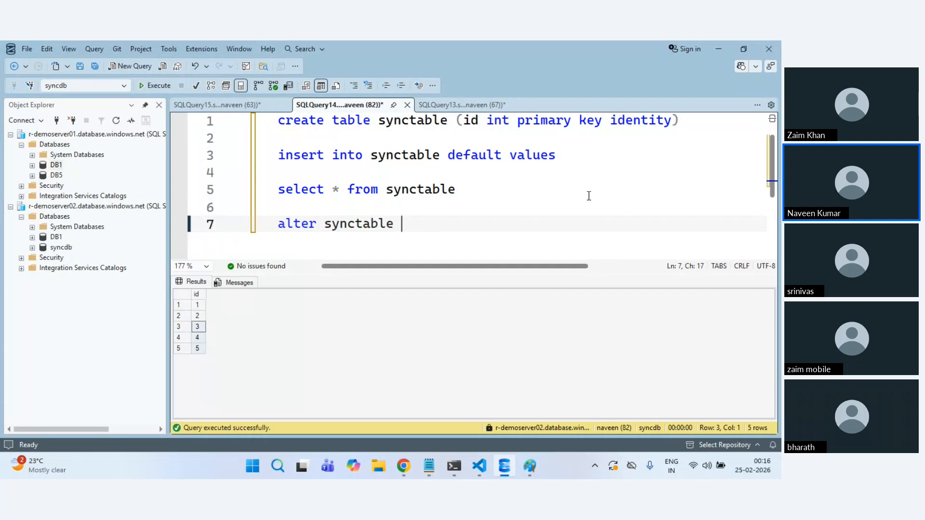
text(add column )
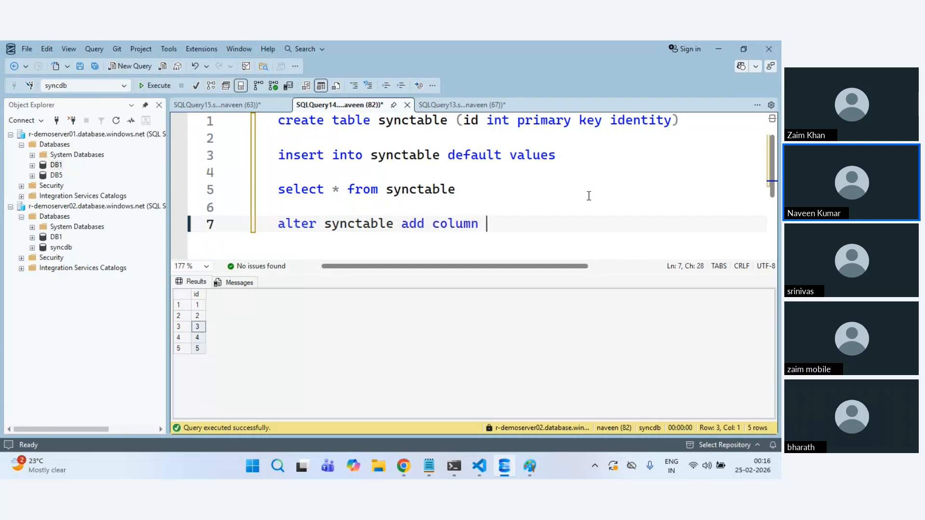
text(()
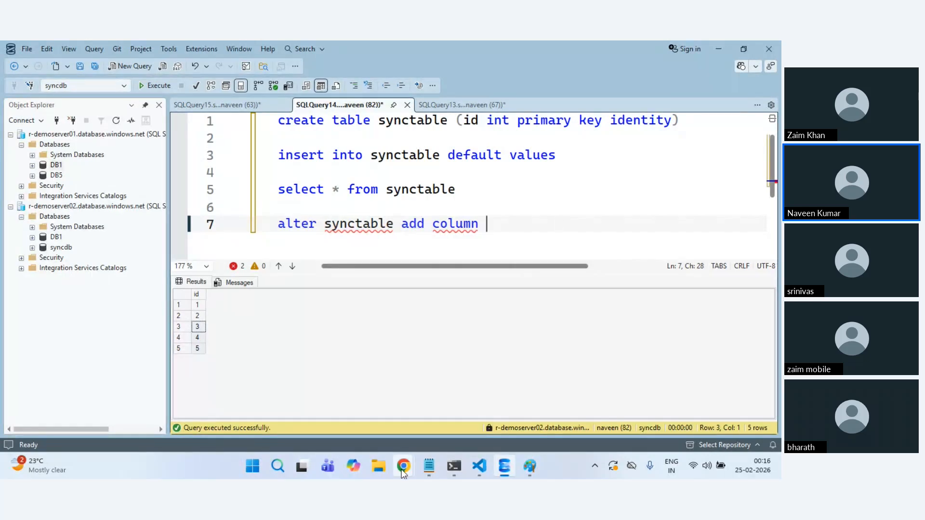
Step: Switch to Chrome and search in a new tab for "alter table add column"
mouse_move(403, 471)
click(384, 422)
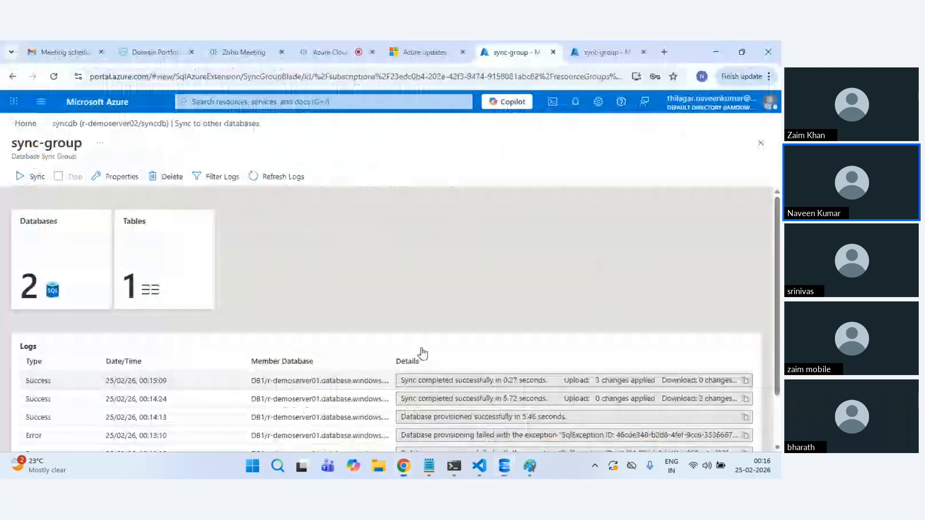
click(665, 44)
text(alter table)
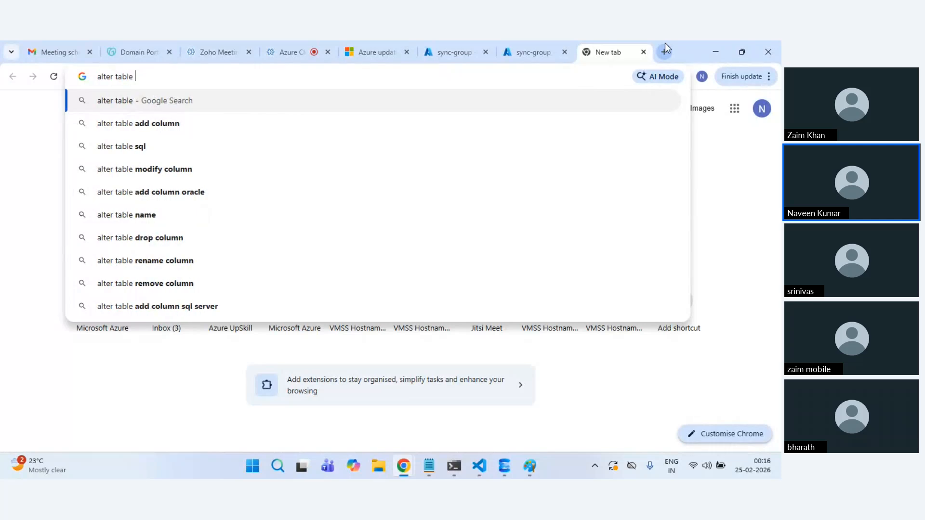
key(Down)
key(Return)
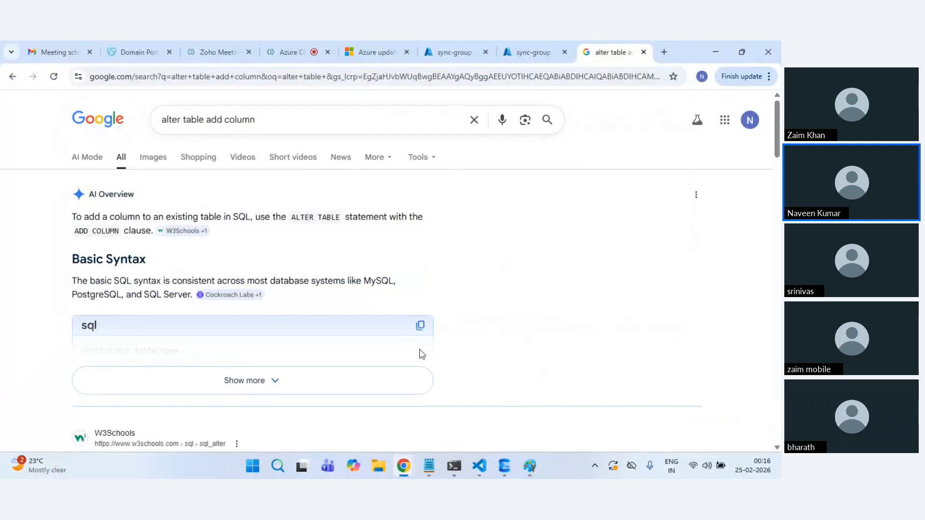
Step: Expand the AI overview, copy its ALTER TABLE syntax and paste it over the unfinished alter line in the syncdb query in SSMS
click(296, 381)
drag(268, 370, 19, 347)
key(ctrl+c)
key(alt+Tab)
key(shift+Home)
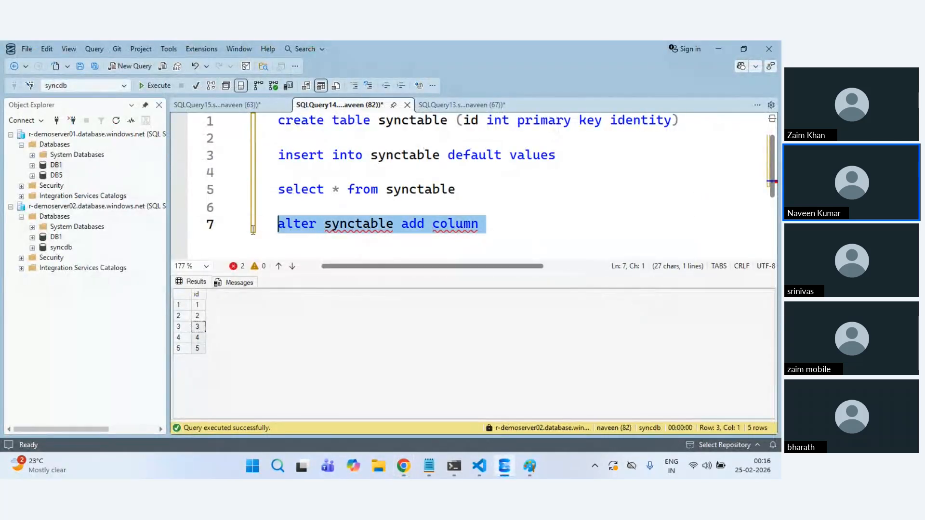
key(ctrl+v)
Step: Edit the pasted ADD clause to define column name as varchar(10), removing the constraints placeholder and semicolon
double_click(353, 239)
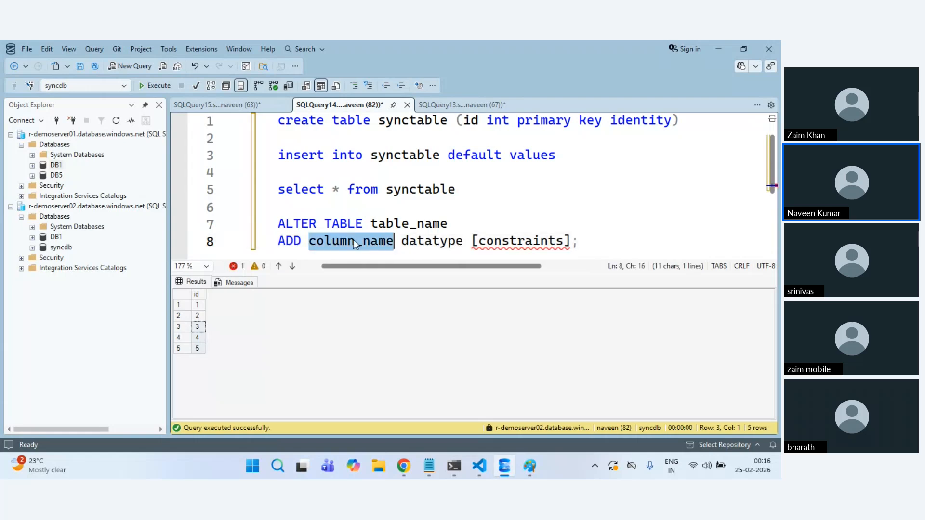
text(name)
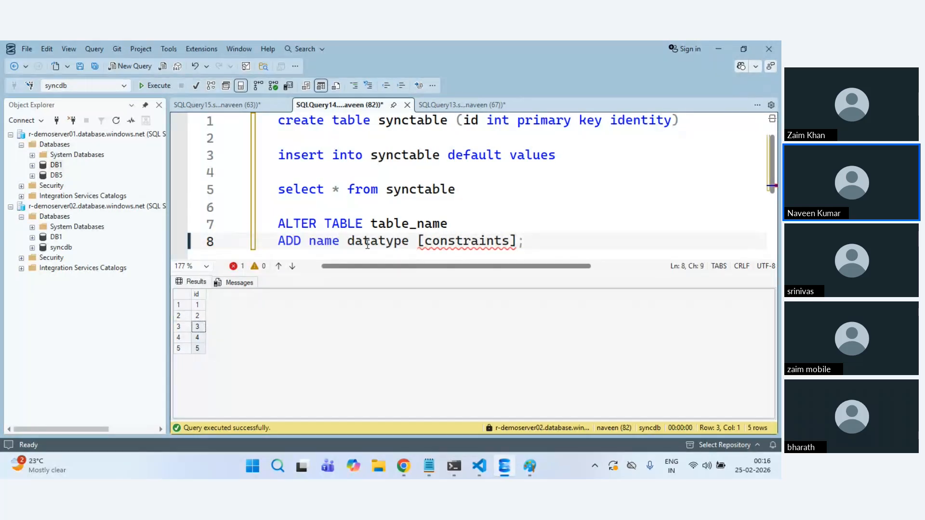
drag(417, 241, 533, 243)
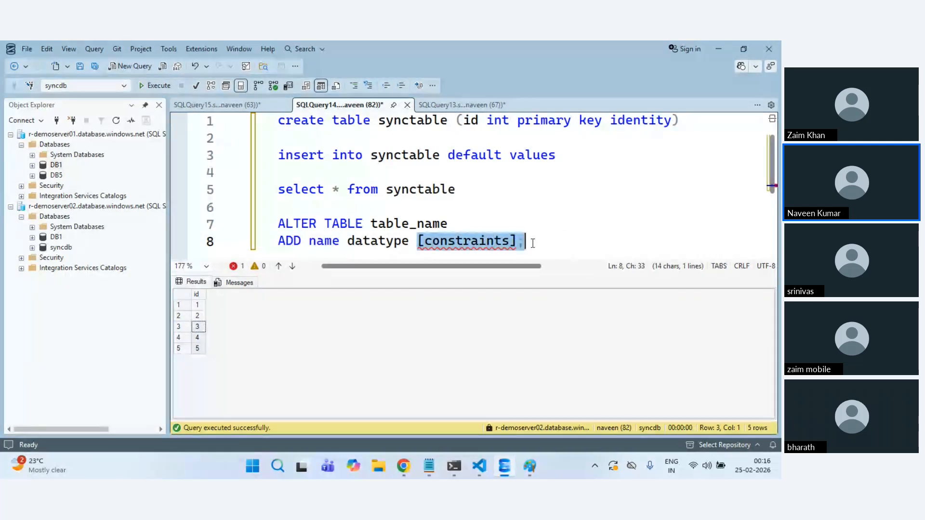
key(BackSpace)
key(ctrl+shift+Left)
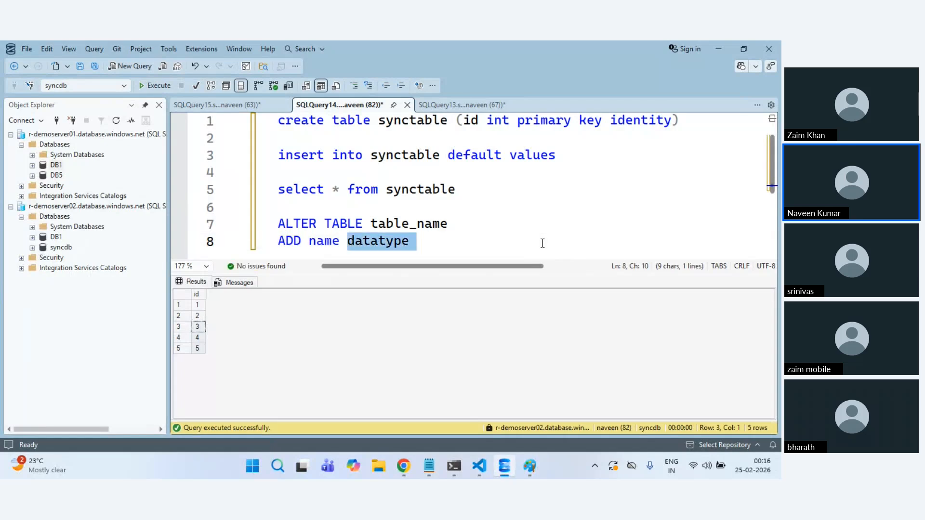
text(var)
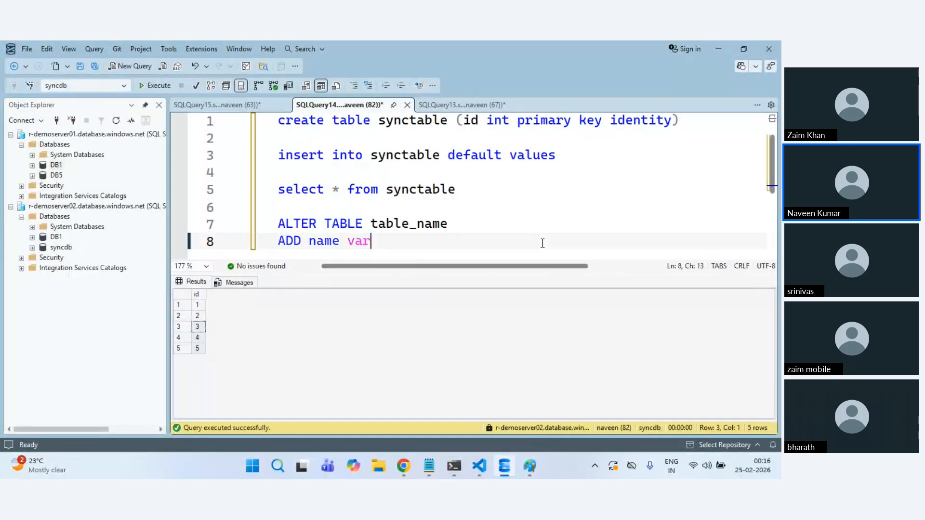
text(char)
text((10))
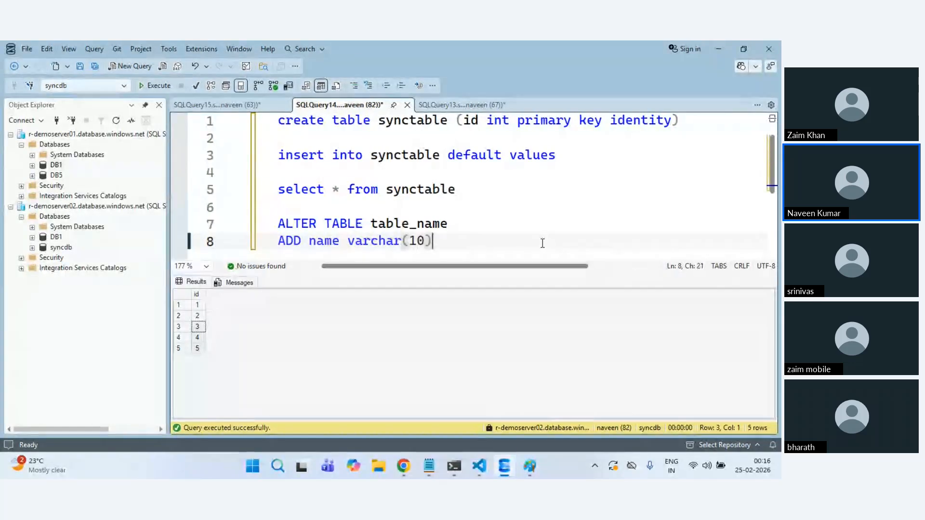
Step: Try to run only the ALTER TABLE statement with the table_name placeholder on syncdb
key(shift+Up)
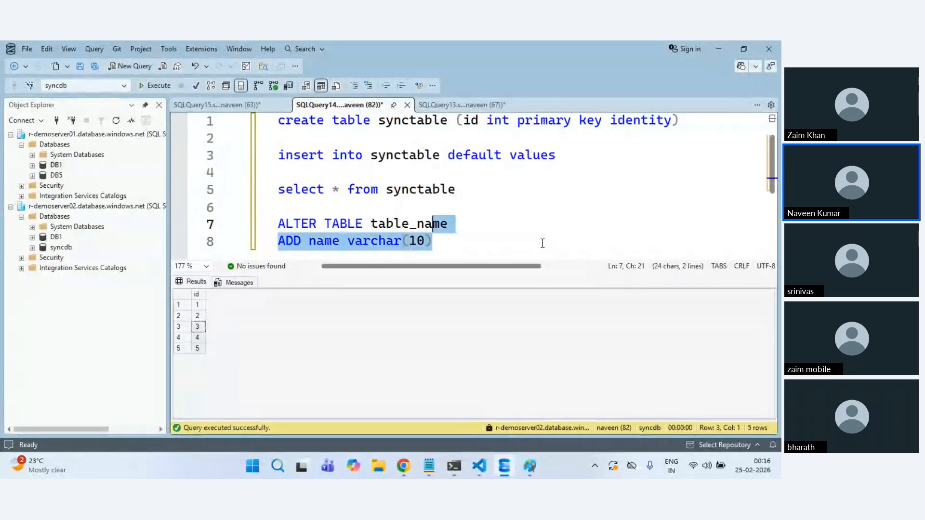
key(shift+Up)
key(F5)
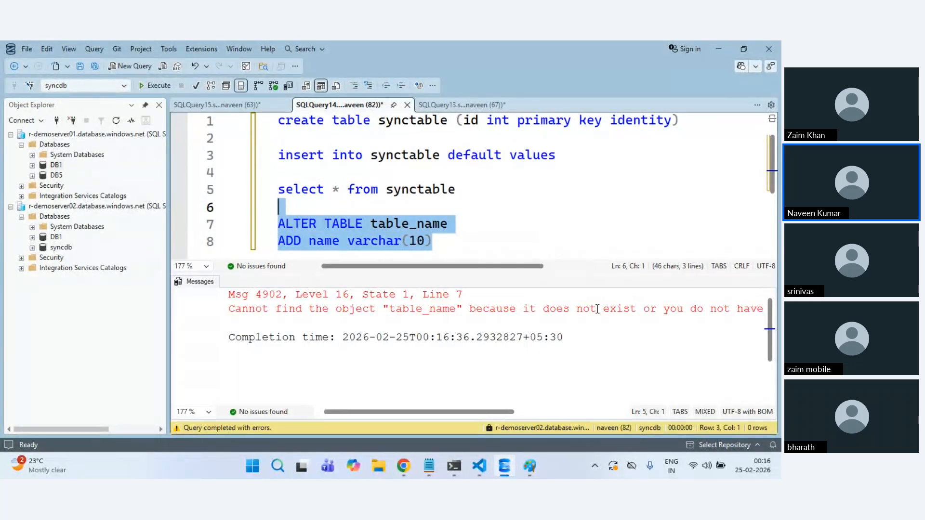
Step: Replace the table_name placeholder with synctable and run only the ALTER TABLE statement on syncdb
drag(475, 186, 406, 165)
double_click(398, 160)
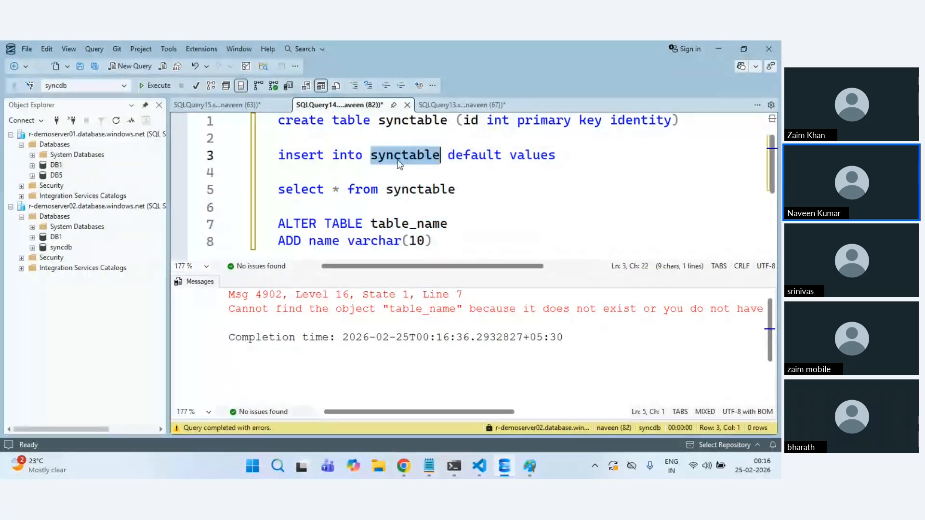
key(ctrl+c)
double_click(409, 223)
key(ctrl+v)
drag(434, 240, 230, 209)
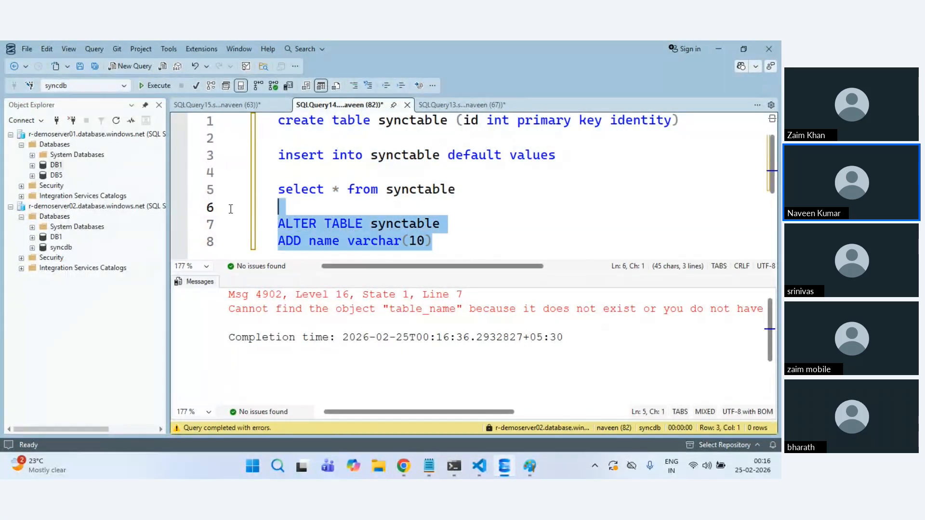
key(F5)
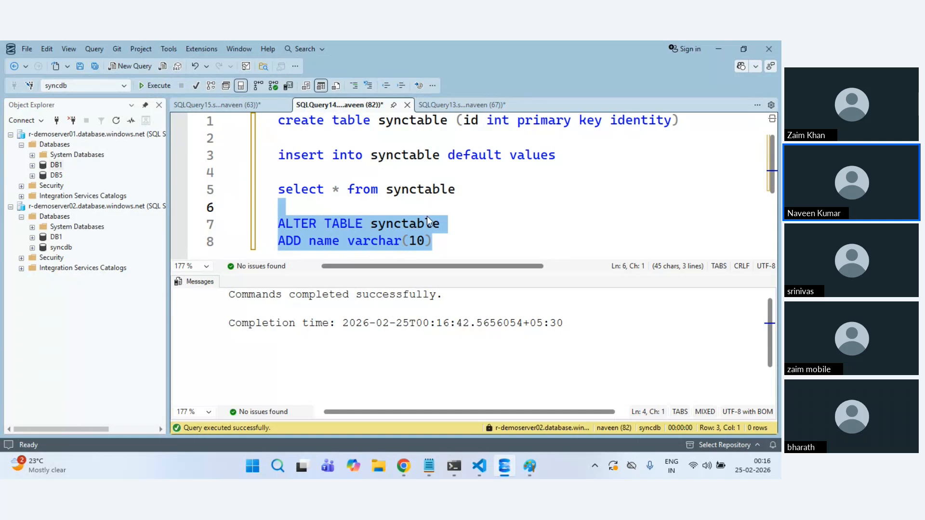
Step: Run only "select * from synctable" on syncdb to check the table's columns
click(439, 225)
drag(462, 196, 278, 189)
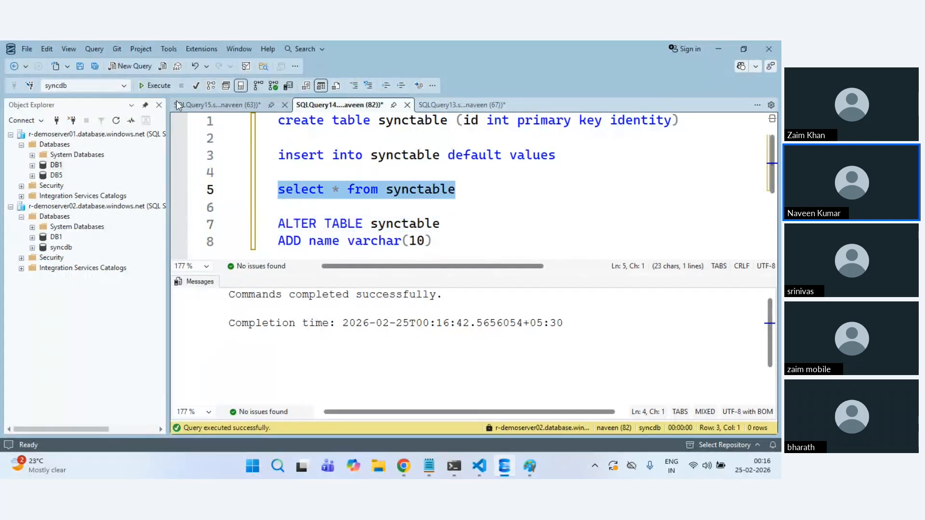
key(F5)
Step: Write "update synctable set name='Azure'" on two lines between the select and ALTER TABLE statements
click(482, 200)
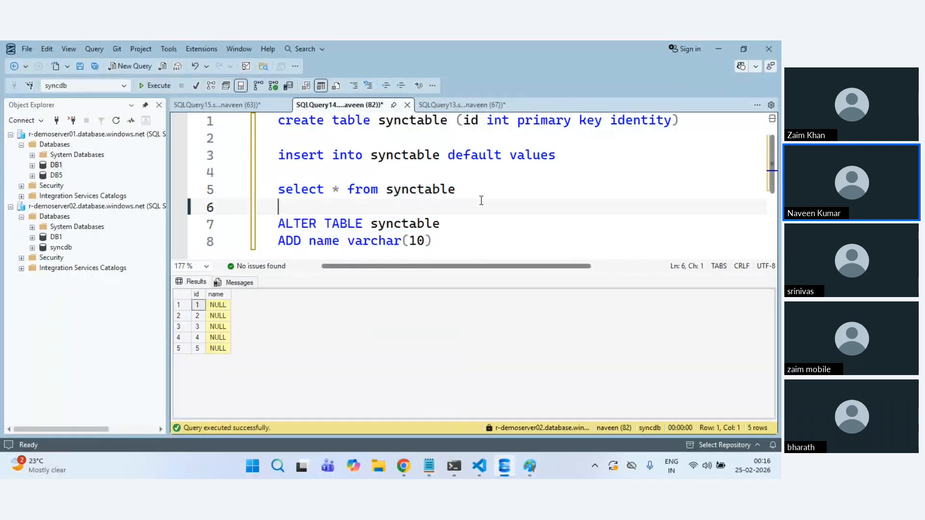
text(update)
key(Return)
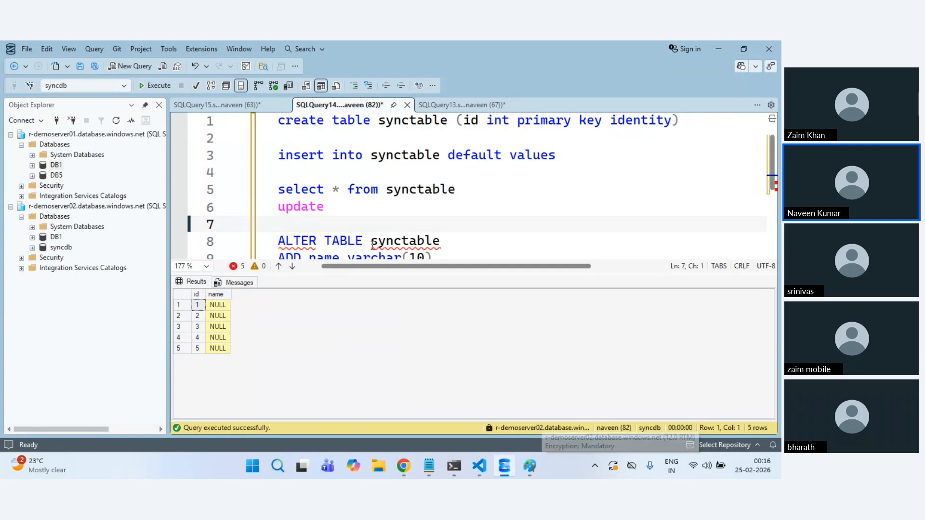
click(402, 192)
double_click(402, 192)
click(348, 208)
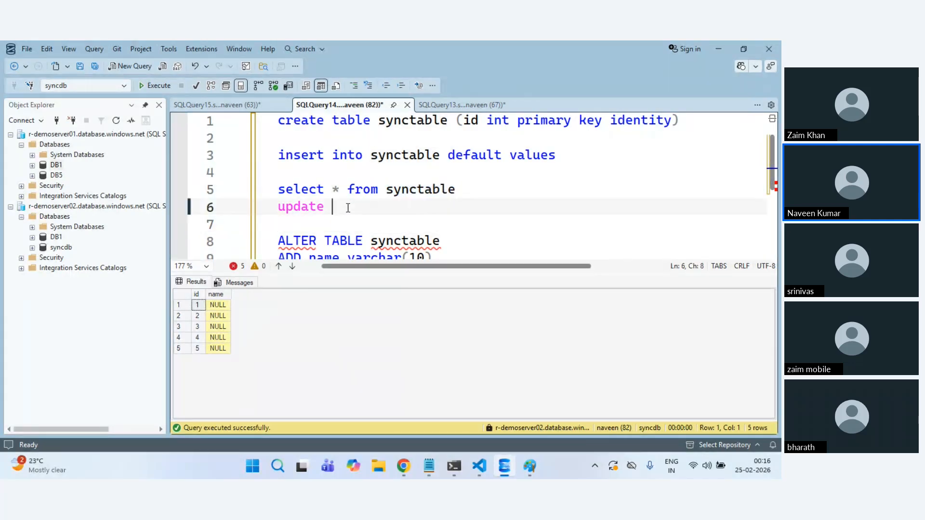
text(synctable)
key(Return)
text(set name)
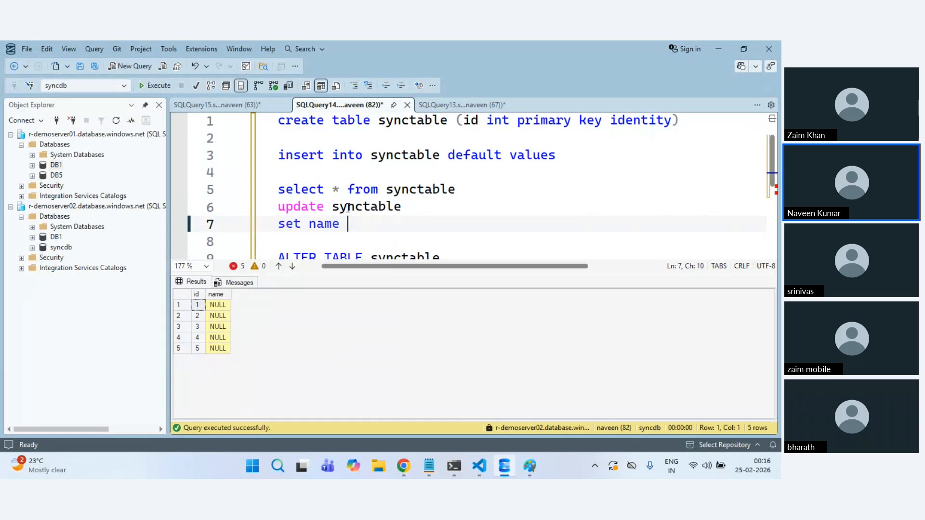
key(BackSpace)
text(='A)
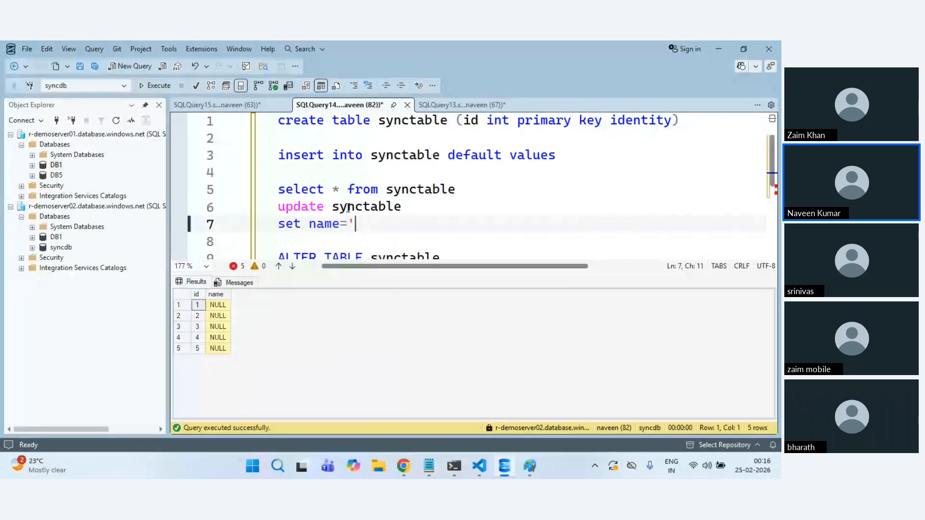
text(zure')
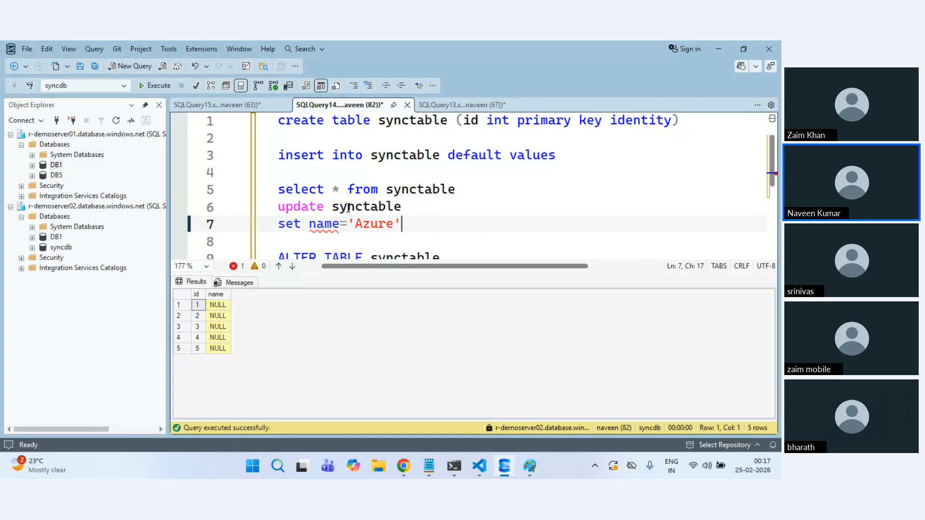
Step: Run only the update statement on syncdb
scroll(356, 213, down, 1)
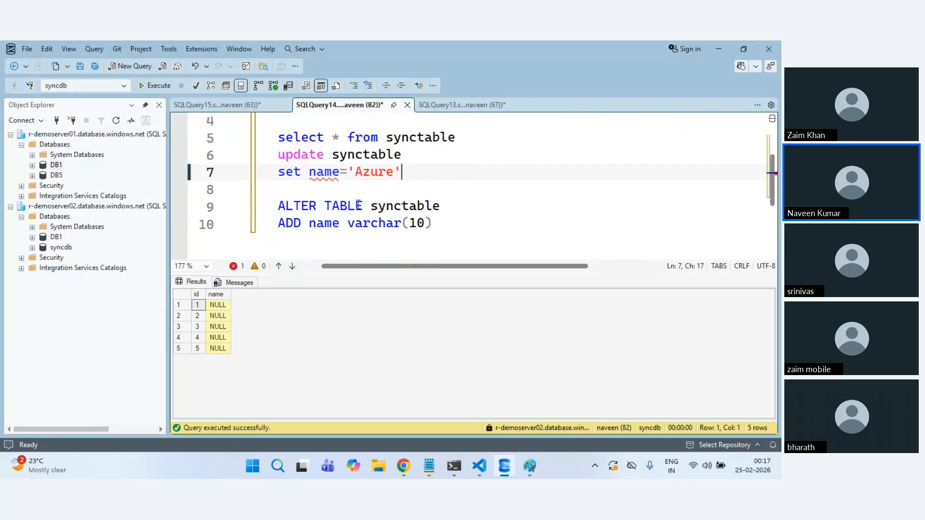
drag(409, 173, 278, 154)
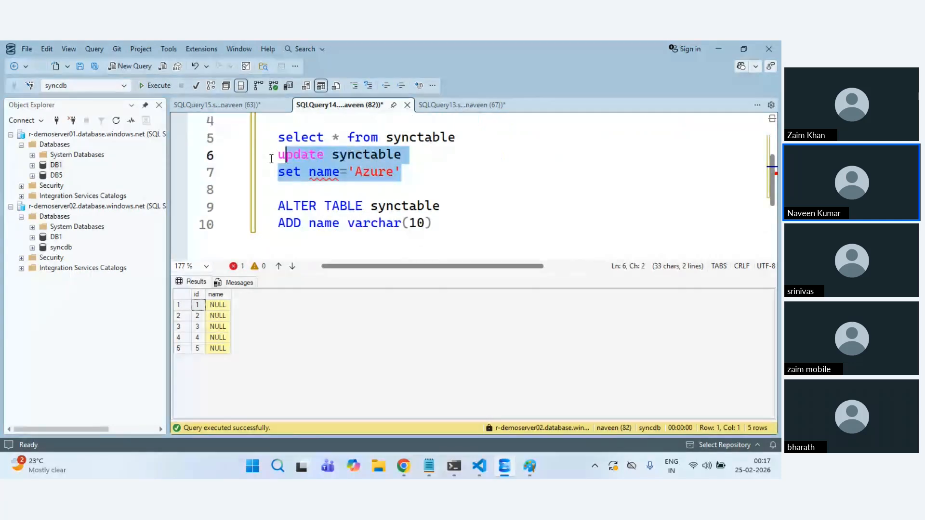
click(152, 87)
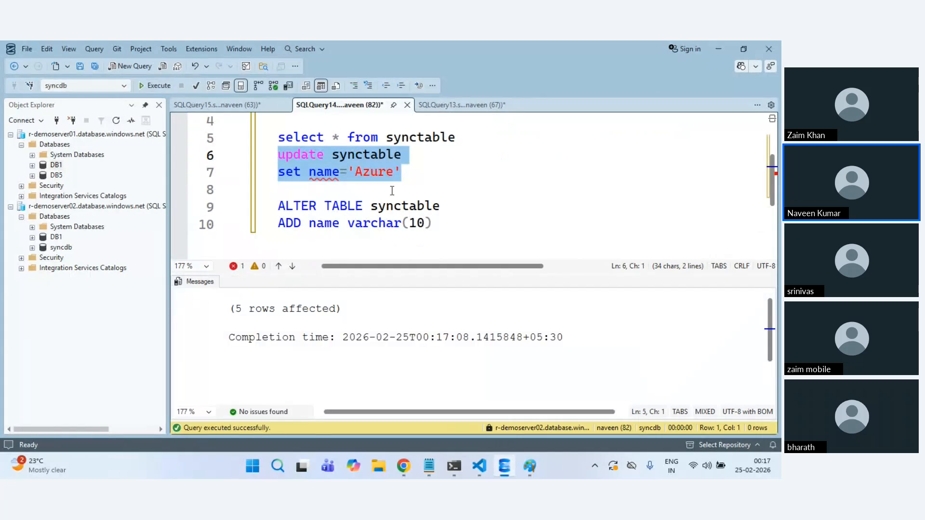
Step: Add "update synctable set name='SQL'" below the insert statement in the DB1 query and try to run only that update
click(217, 104)
click(582, 185)
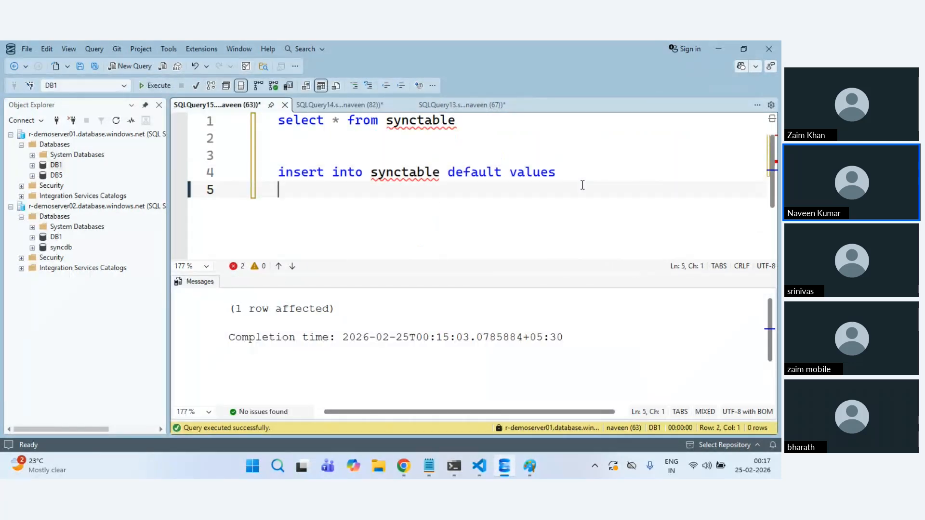
key(ctrl+v)
double_click(359, 225)
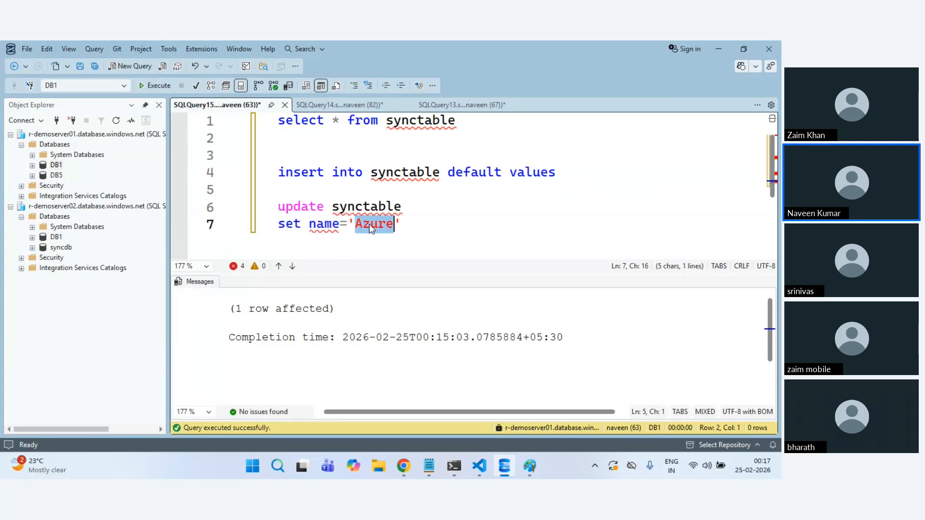
text(SQL)
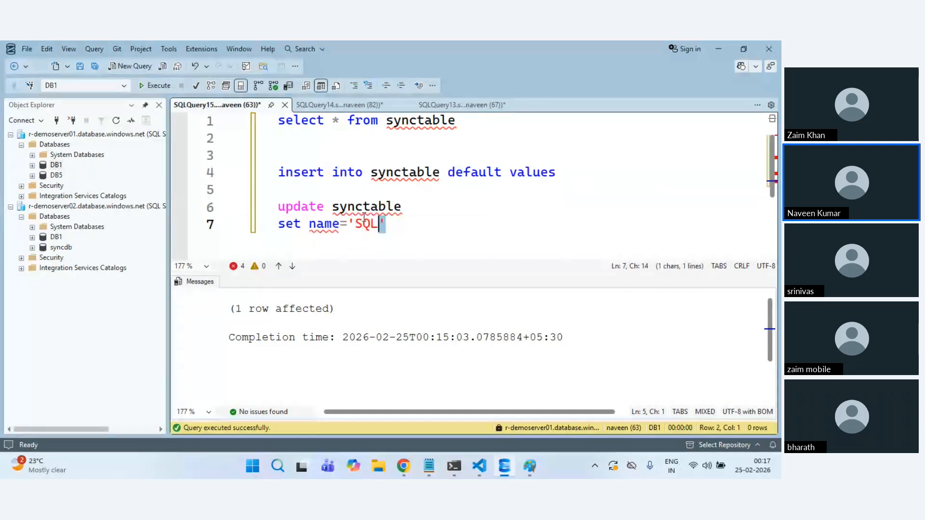
drag(386, 224, 275, 207)
click(161, 87)
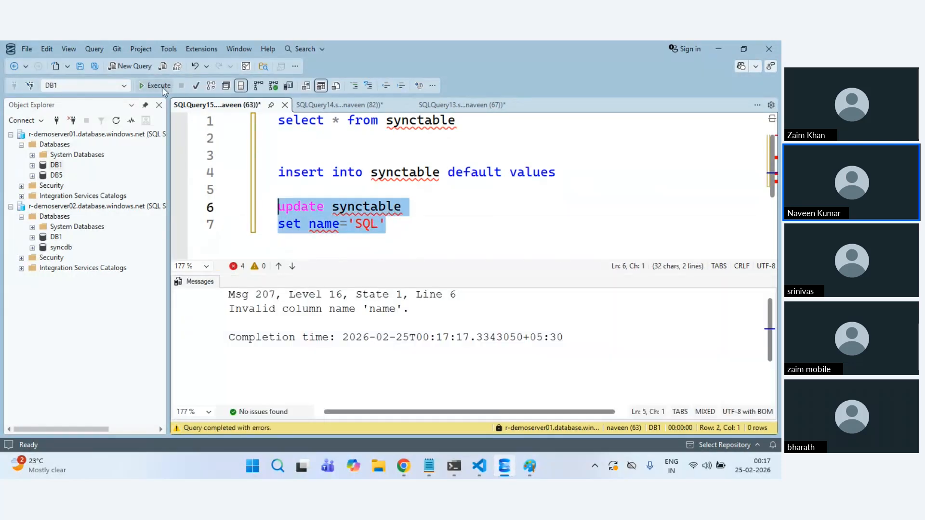
Step: Review the ALTER TABLE statement in the syncdb query, and run only "select * from synctable" on DB1 to check its columns
click(340, 104)
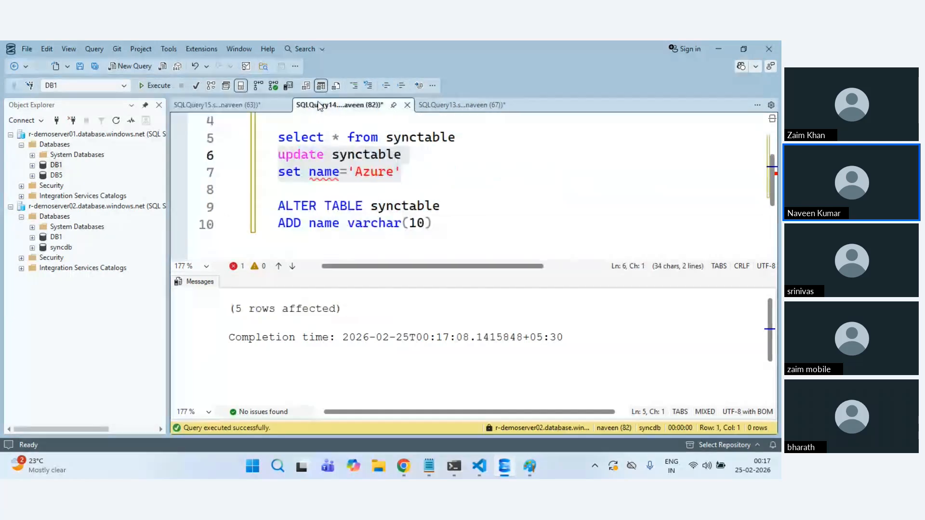
scroll(426, 210, up, 1)
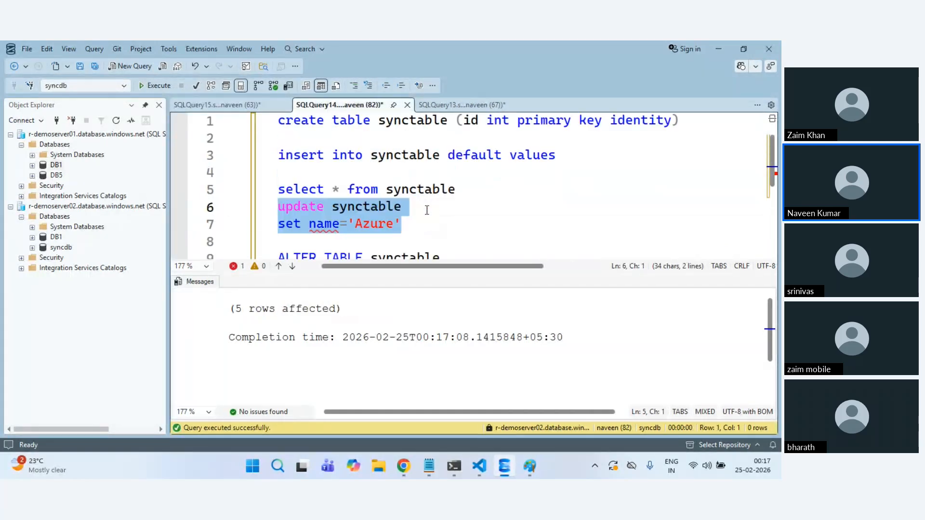
scroll(427, 211, down, 1)
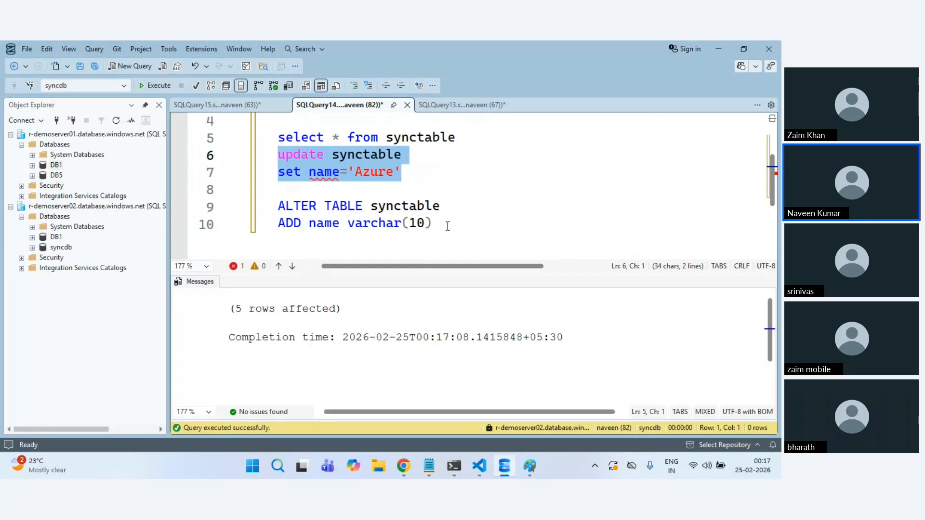
drag(448, 226, 331, 208)
click(392, 214)
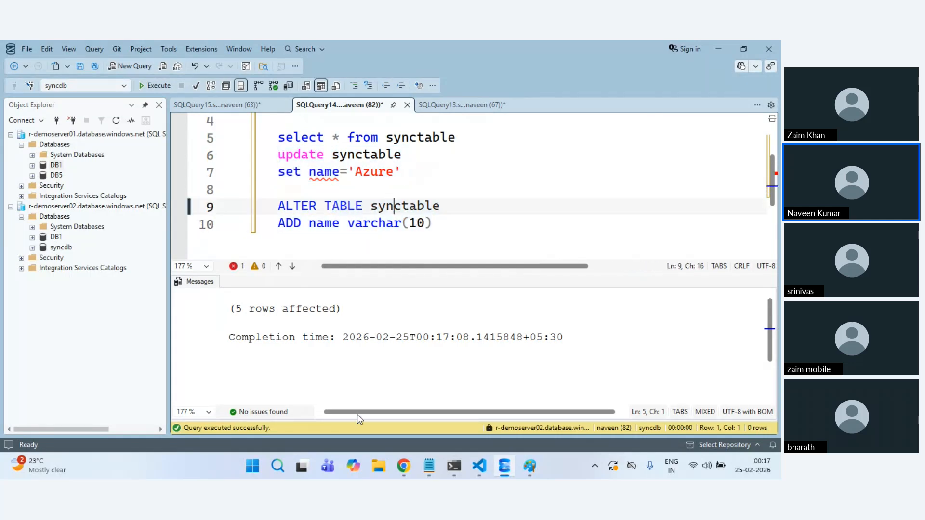
click(249, 105)
drag(468, 121, 278, 120)
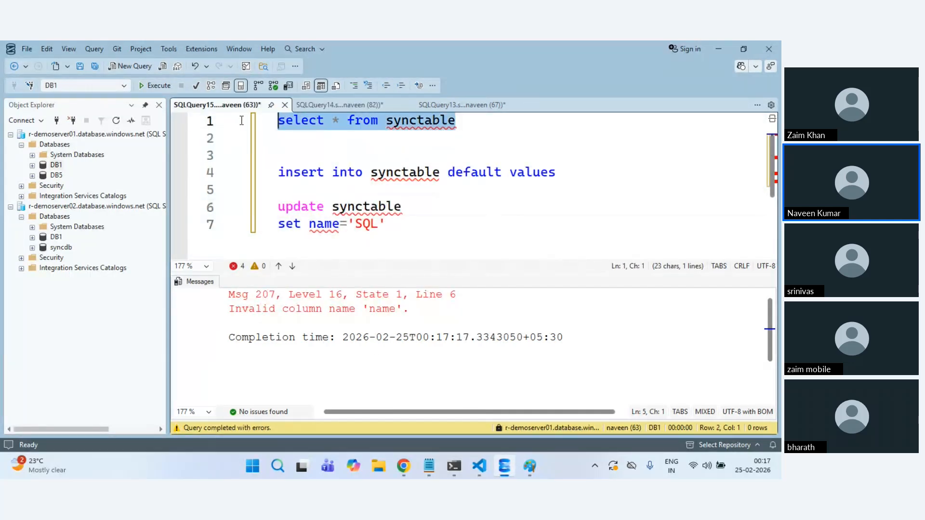
click(143, 89)
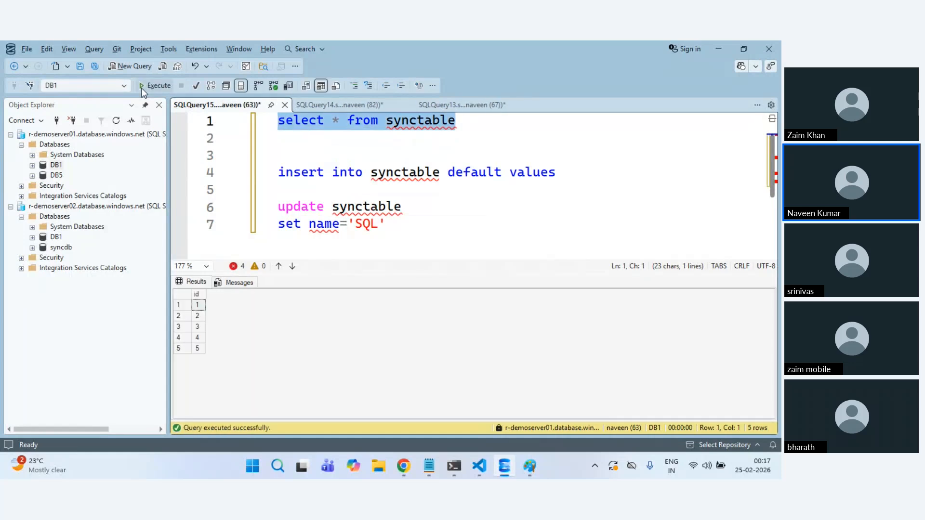
Step: Switch to the sync-group page in the Azure portal and refresh its logs to read the latest sync entries
key(alt+Tab)
key(alt+Tab)
key(alt+Tab)
click(524, 46)
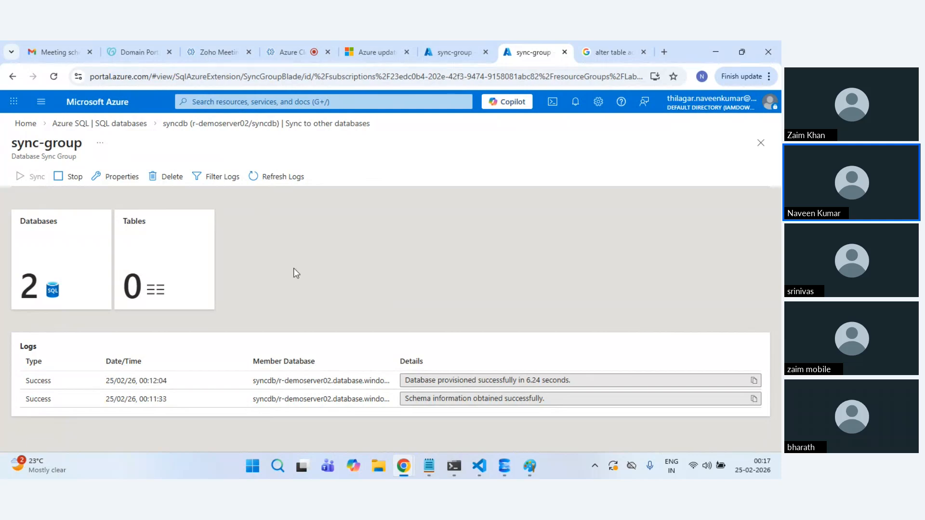
click(273, 177)
scroll(442, 338, down, 2)
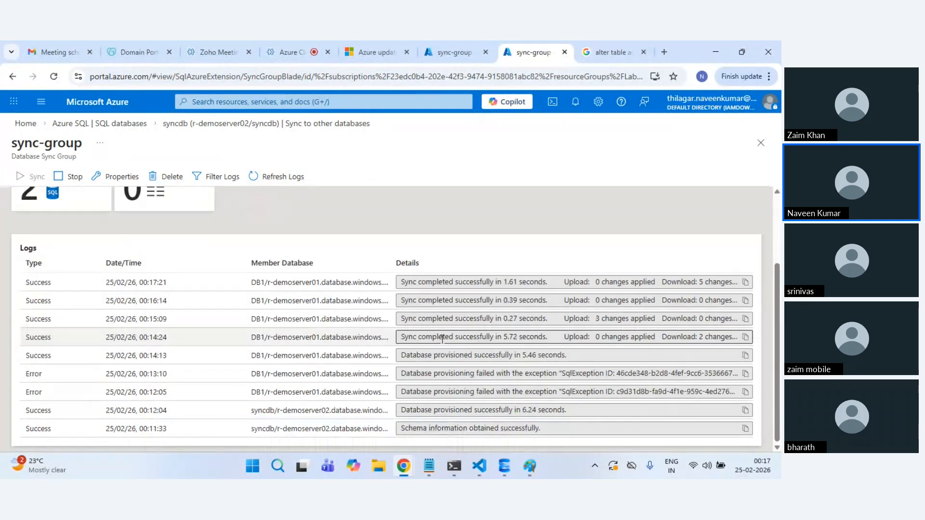
Step: Switch back to SQL Server Management Studio and rerun the select query on DB1 to recheck synctable
key(alt+Tab)
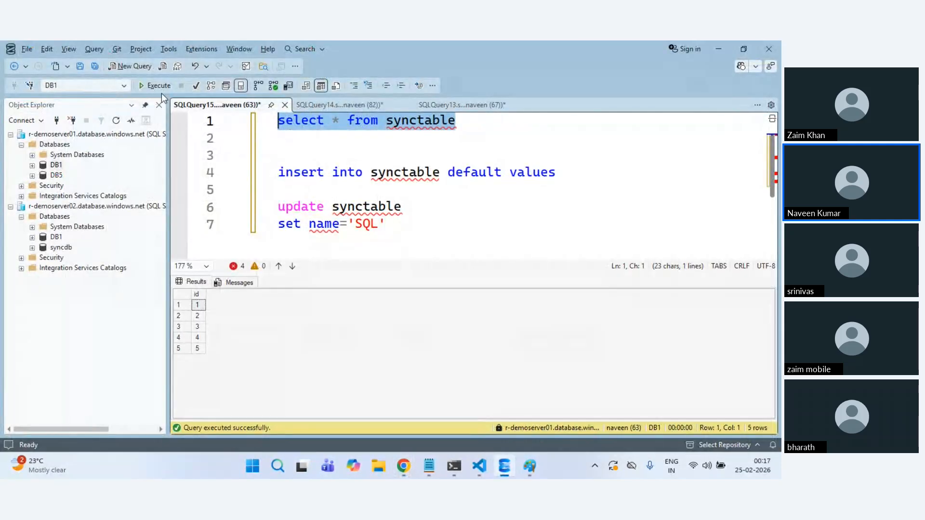
click(161, 86)
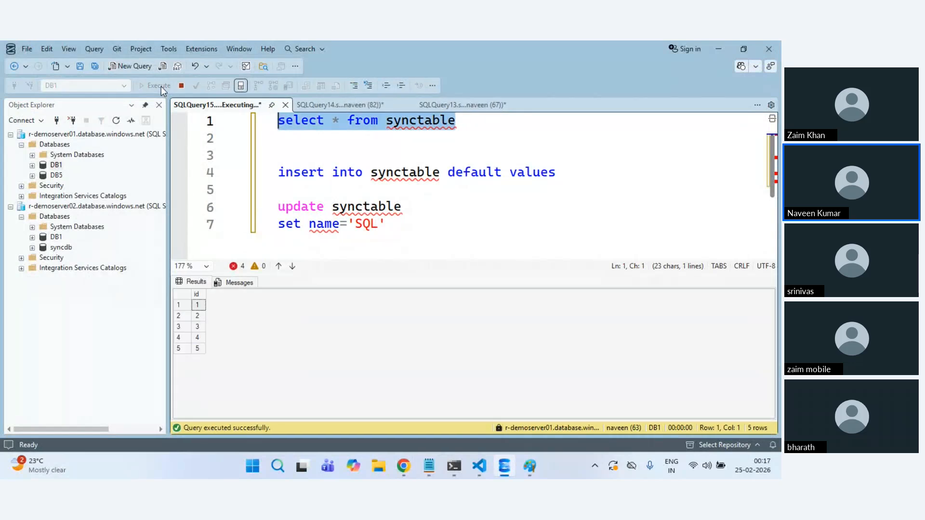
click(339, 105)
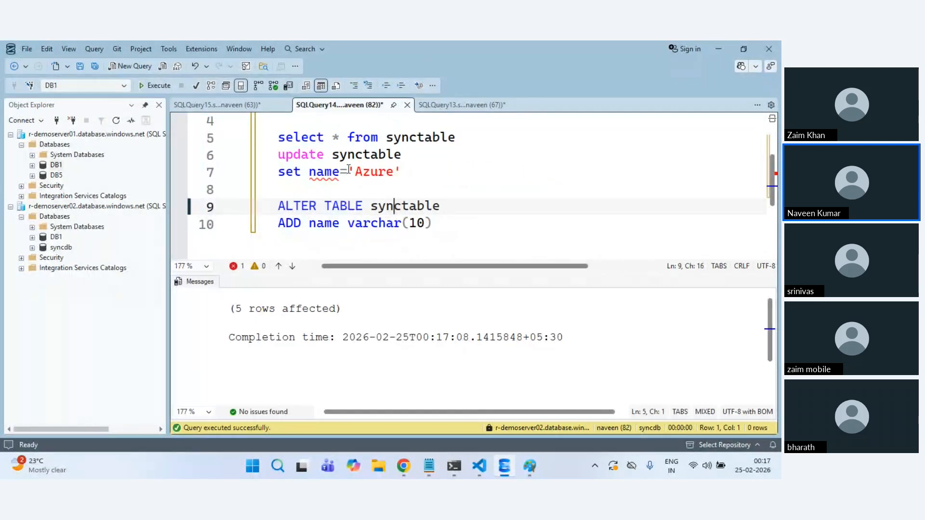
Step: Return to the Azure portal and refresh the sync-group logs again to look for a newer sync entry
key(alt+Tab)
click(284, 179)
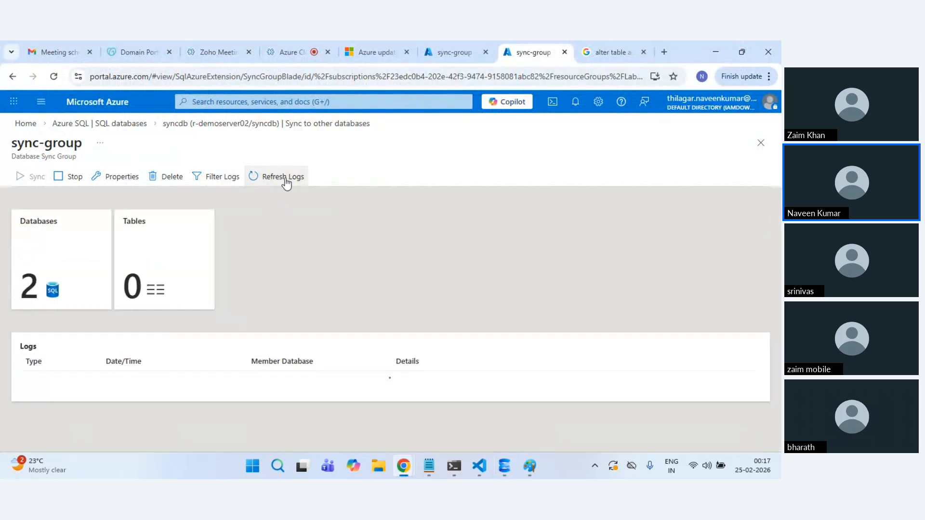
scroll(417, 306, down, 3)
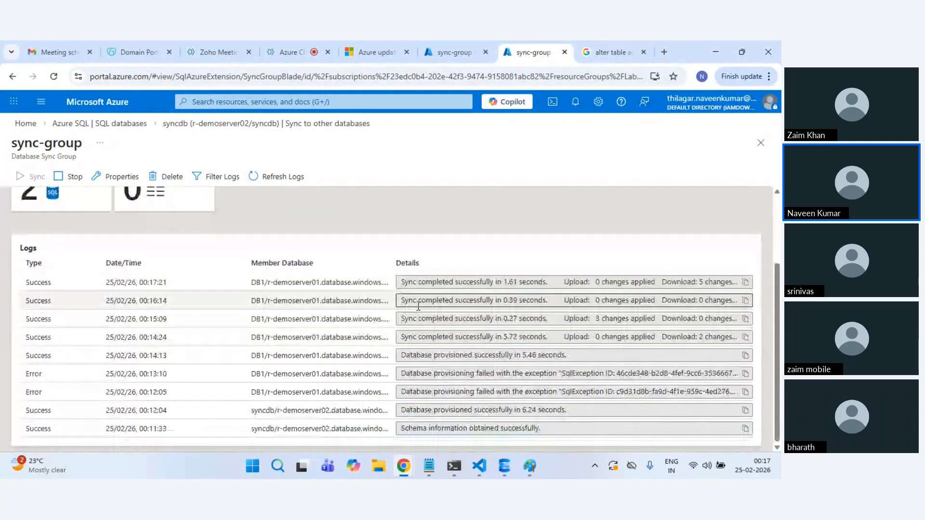
Step: Go back to SQL Server Management Studio and run the DB1 select query once more to check for the name column
key(alt+Tab)
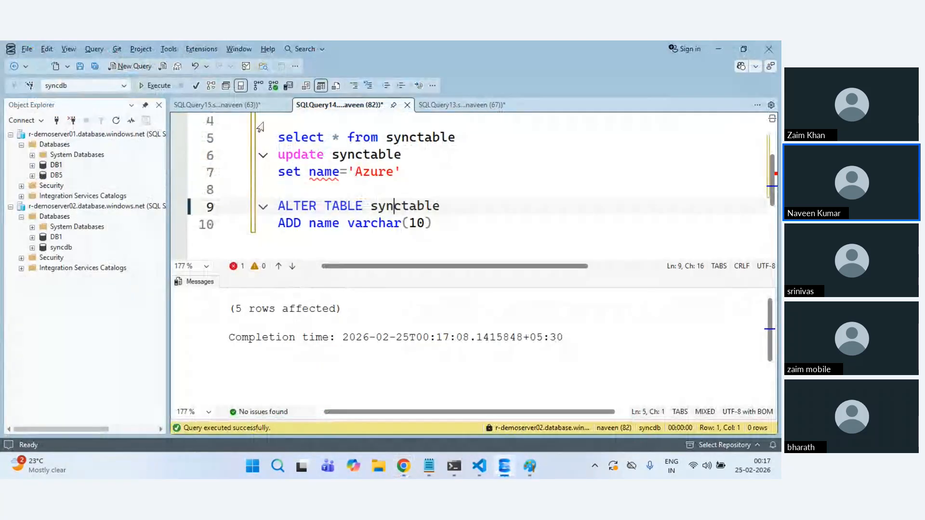
click(217, 105)
click(155, 87)
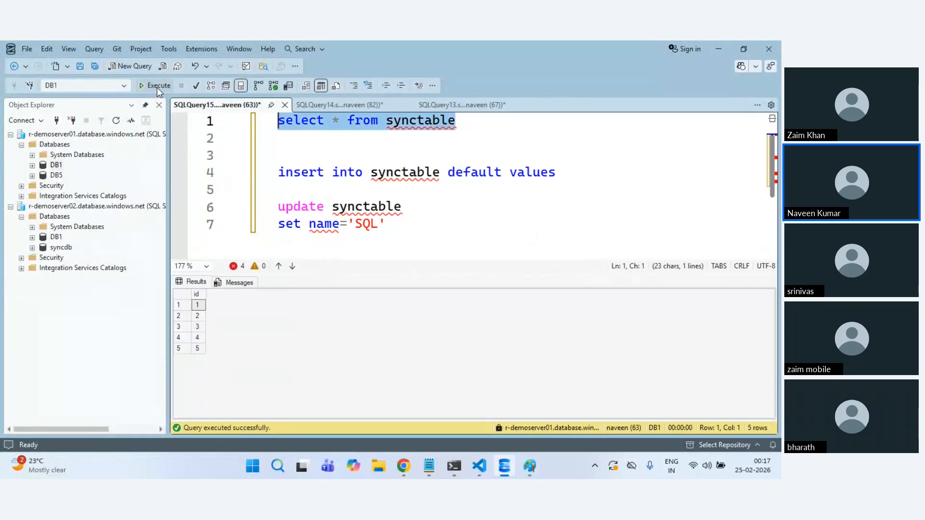
click(157, 87)
Step: Copy the ALTER TABLE statement adding name varchar(10) from the syncdb query above DB1's insert statement, and run only it on DB1
click(346, 104)
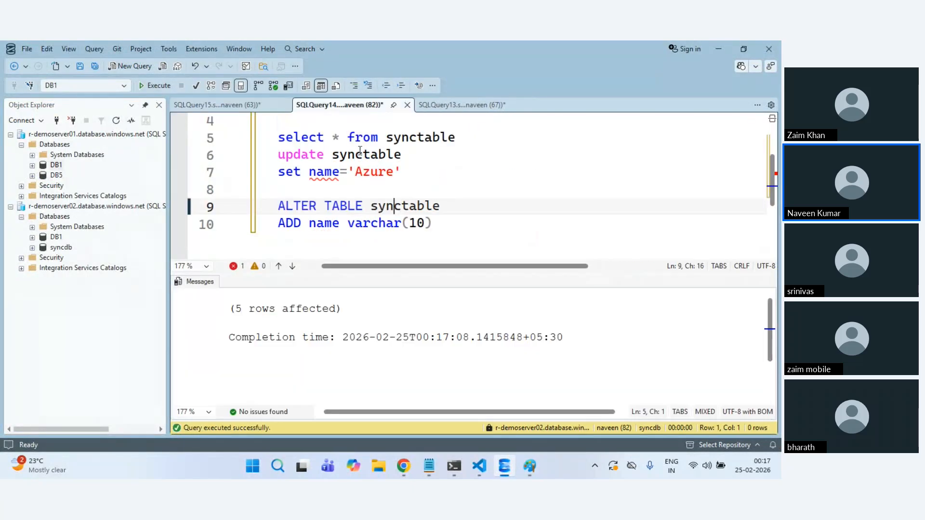
drag(432, 223, 270, 201)
key(ctrl+c)
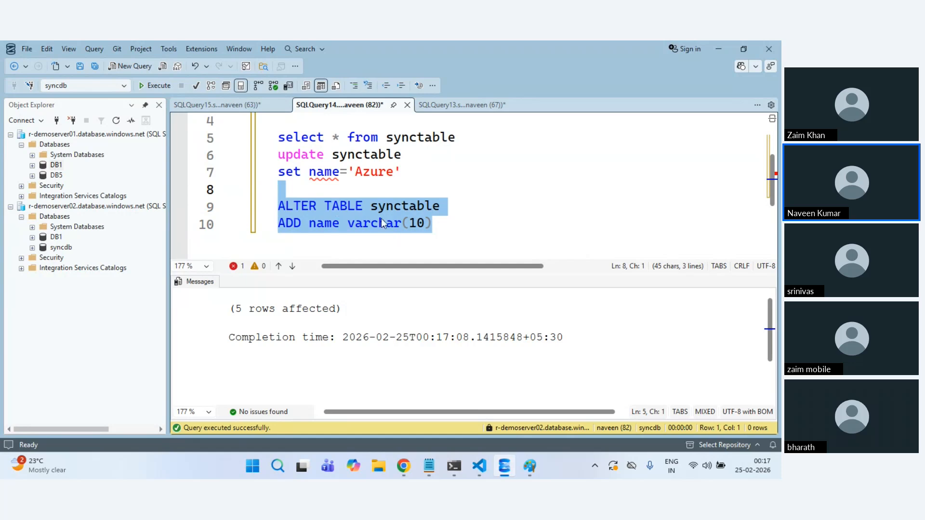
click(217, 104)
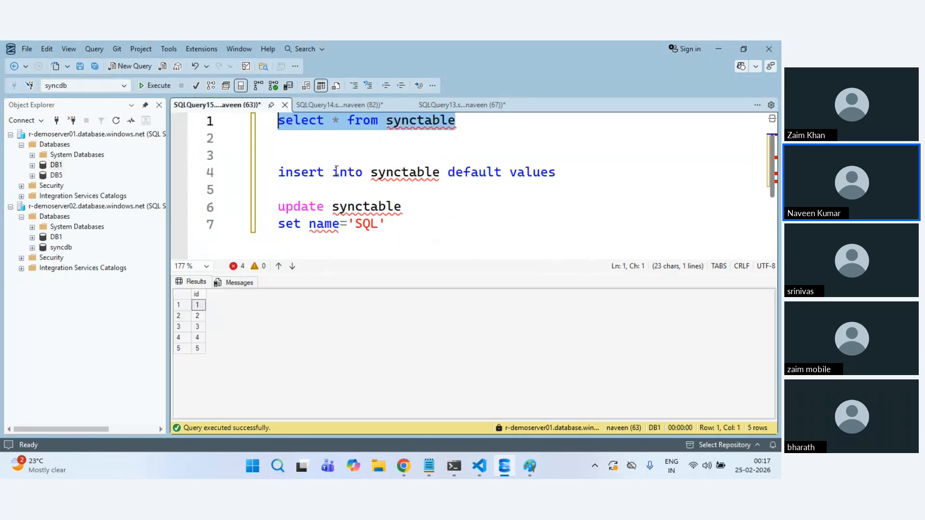
click(362, 153)
key(ctrl+v)
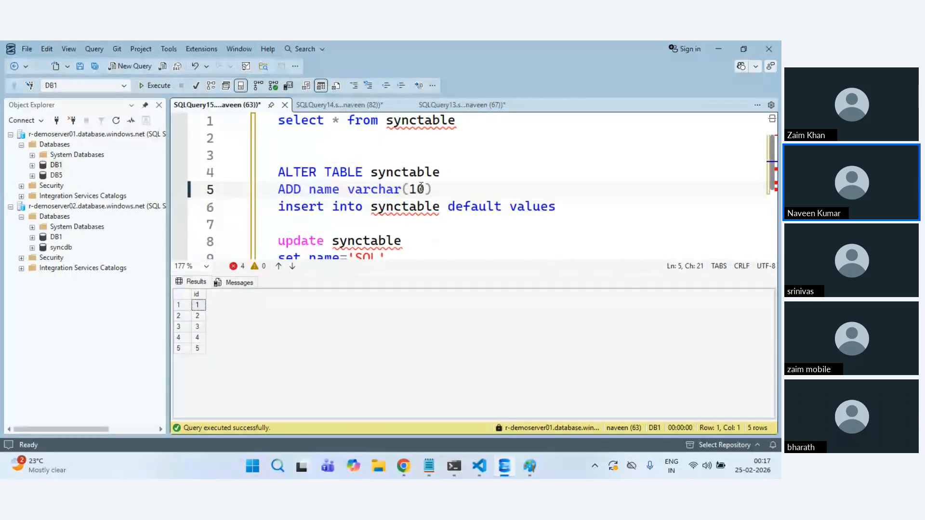
drag(429, 189, 270, 174)
click(152, 85)
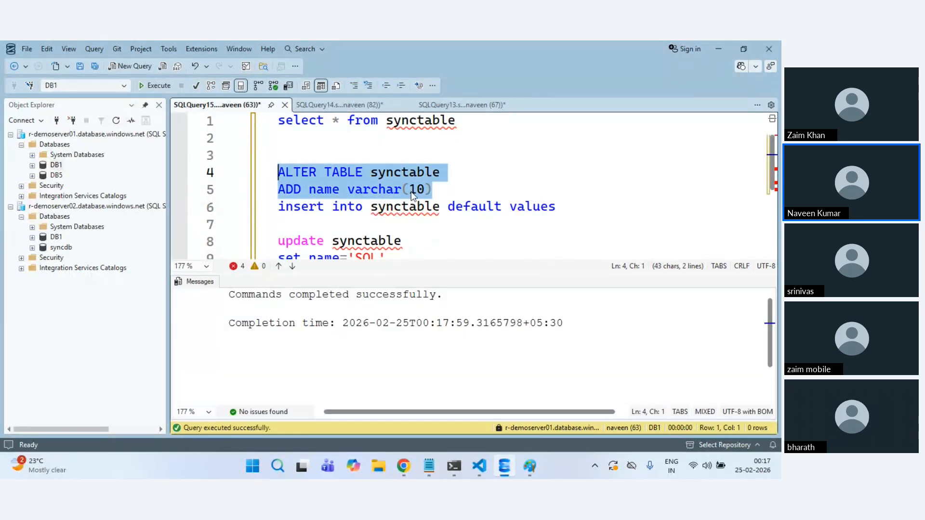
Step: Add a blank line after DB1's ALTER TABLE statement and run only the update setting name to 'SQL'
click(432, 189)
key(Return)
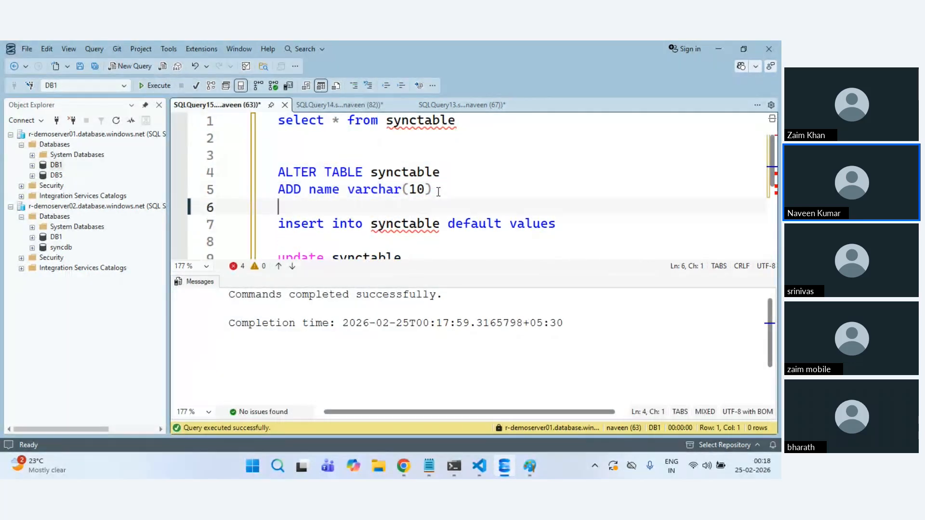
scroll(439, 192, down, 2)
drag(415, 173, 257, 151)
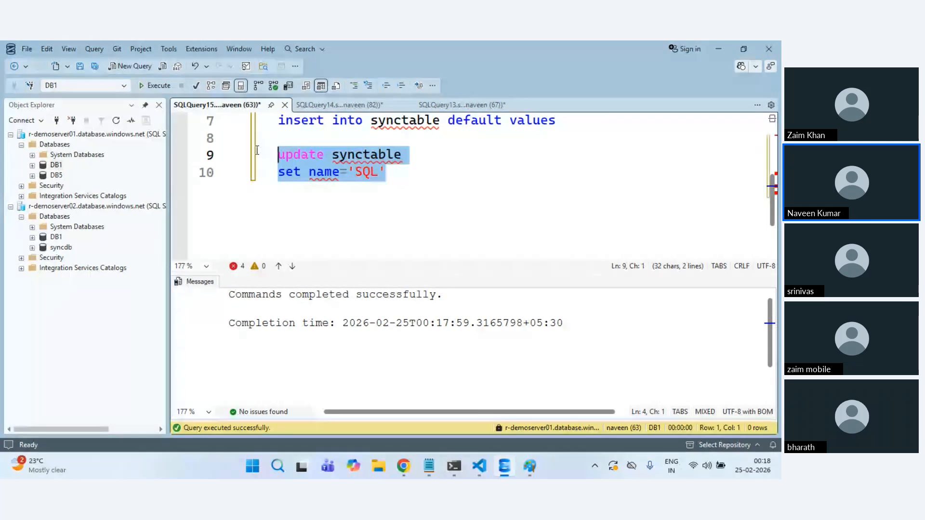
click(157, 91)
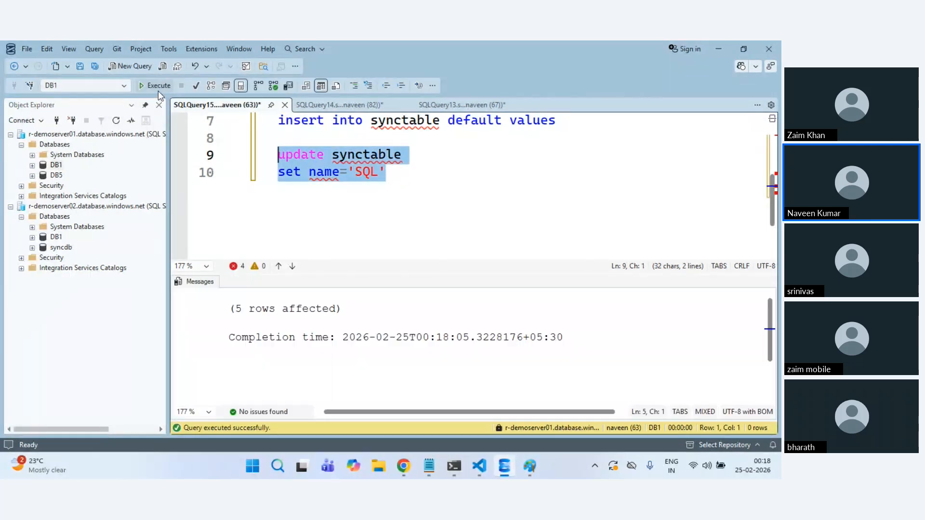
Step: Run only "select * from synctable" on DB1 to check the name values
click(387, 174)
scroll(375, 159, up, 2)
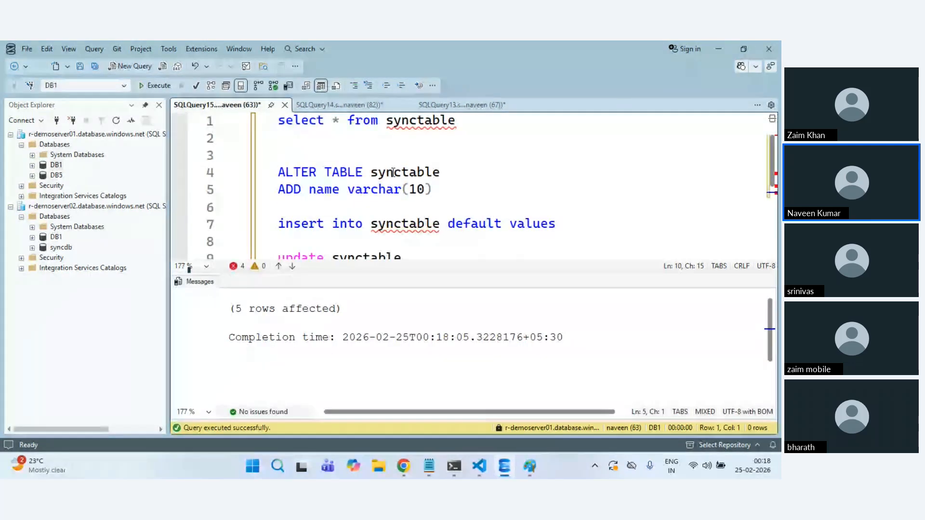
drag(456, 121, 212, 120)
click(152, 85)
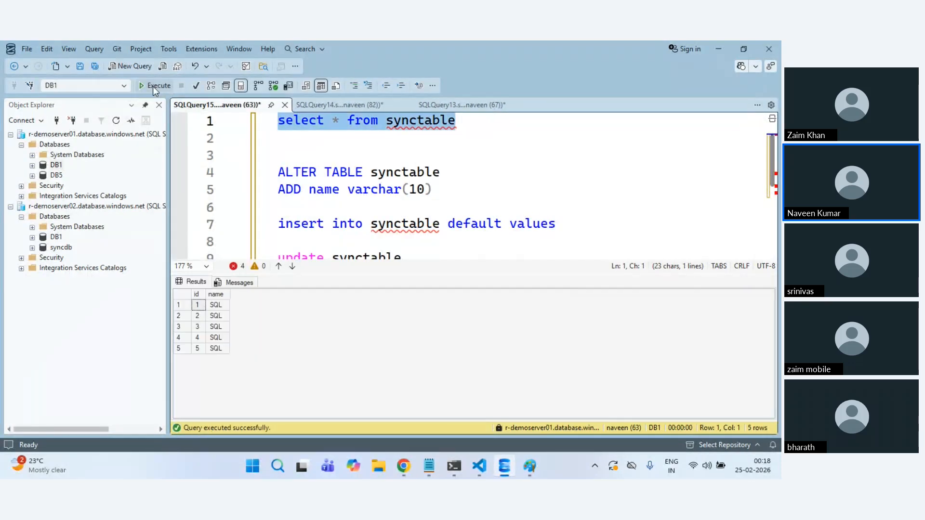
Step: Run only "select * from synctable" on syncdb to compare its name values with DB1
click(356, 102)
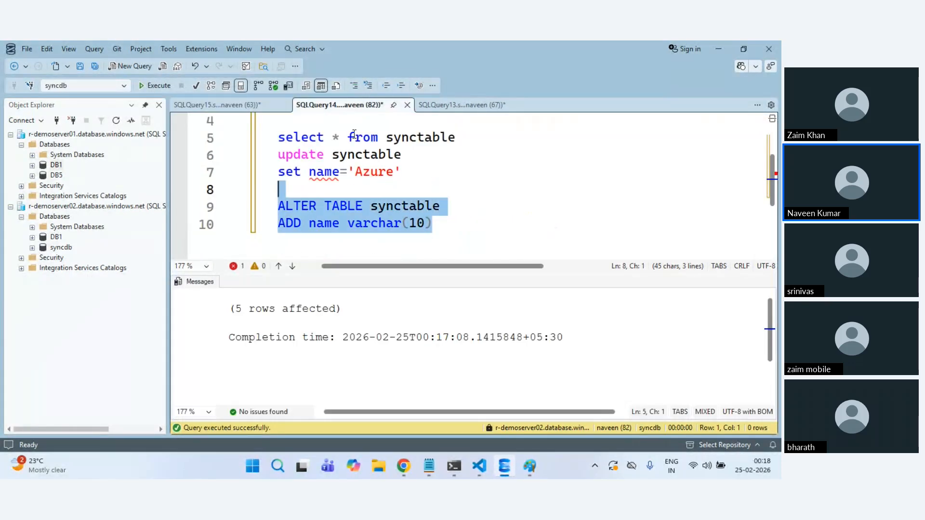
scroll(358, 164, up, 1)
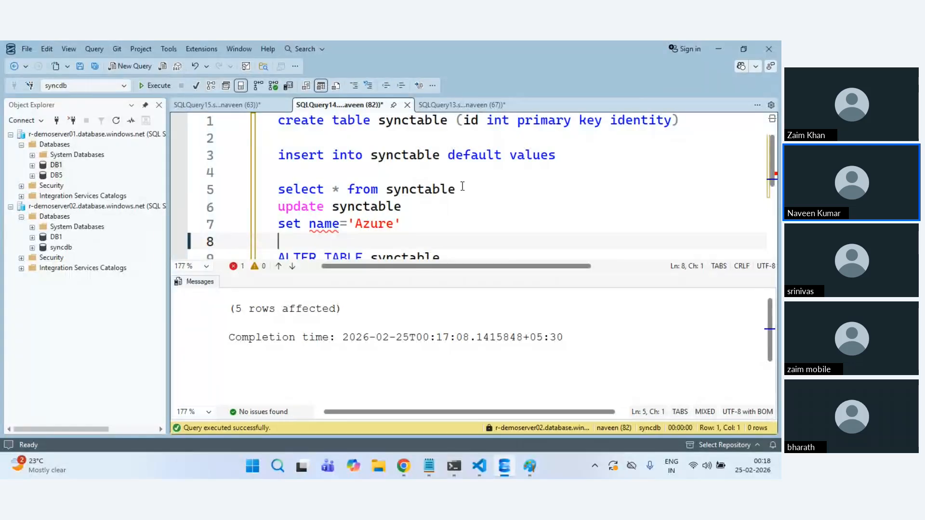
drag(455, 189, 211, 190)
click(156, 87)
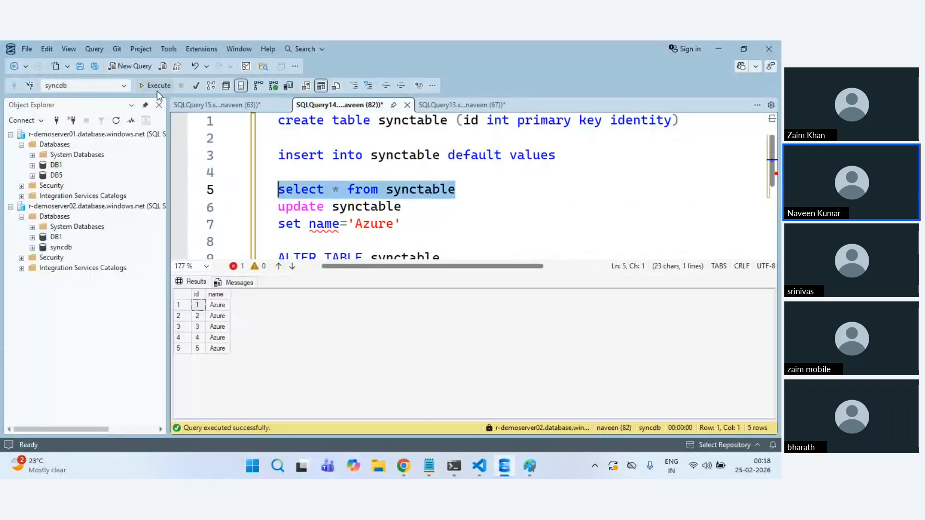
Step: Change syncdb's insert statement to "insert into synctable values ('new')" and run only that statement
scroll(441, 246, down, 2)
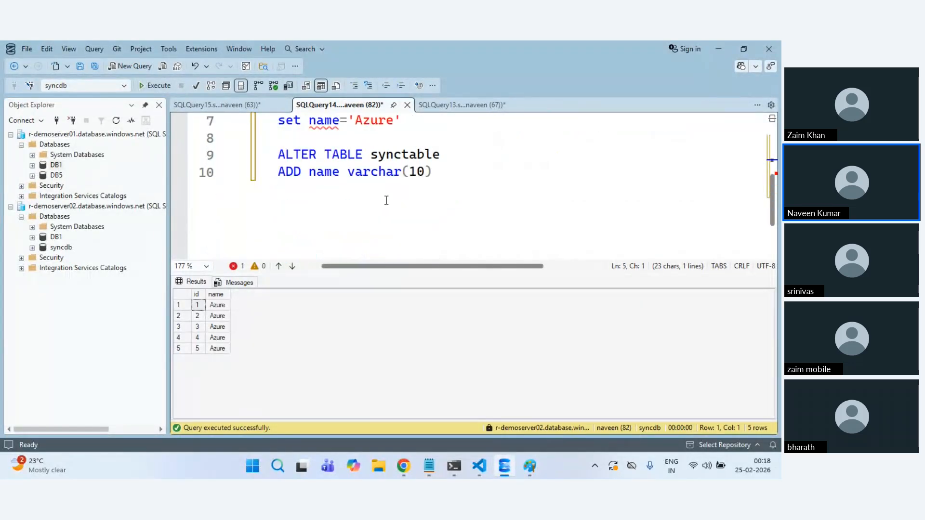
scroll(489, 198, up, 2)
click(577, 165)
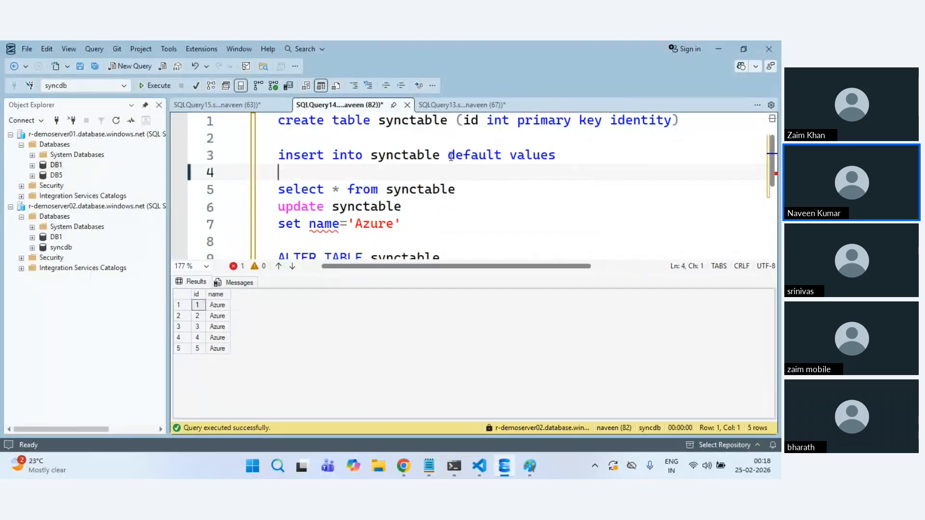
drag(450, 157, 569, 154)
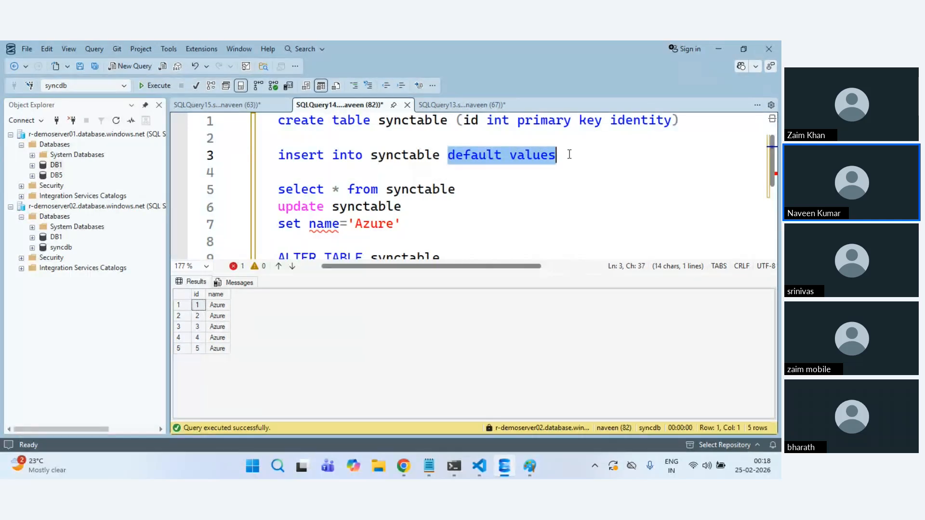
text(valuye)
key(BackSpace)
key(BackSpace)
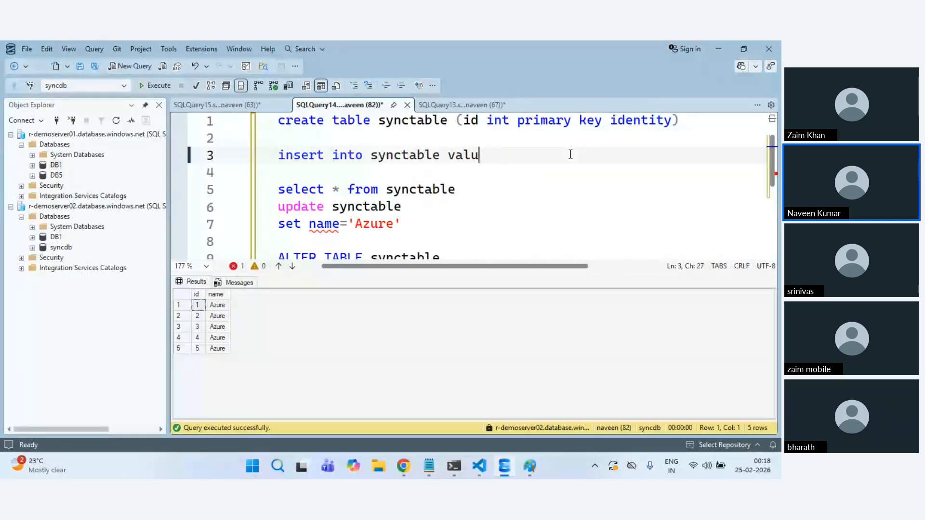
text(es ('new)
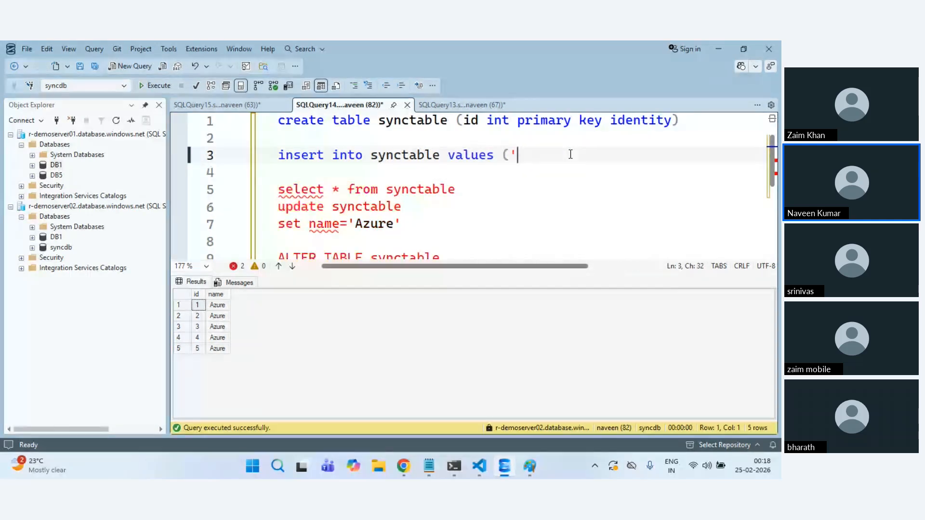
text('))
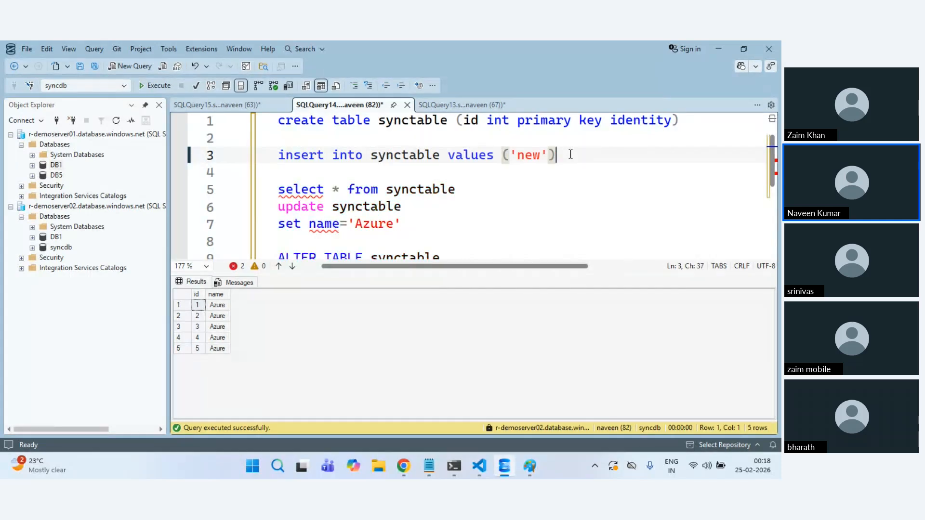
key(shift+Home)
key(F5)
key(End)
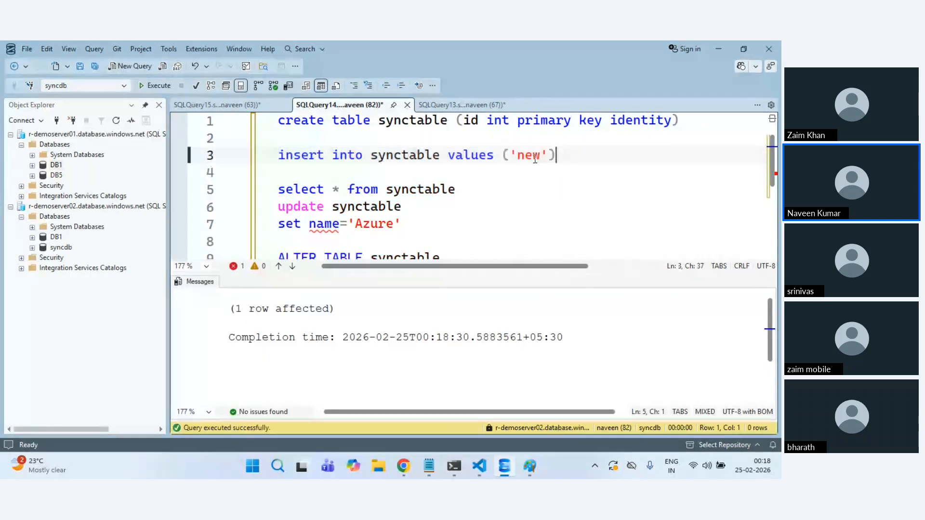
Step: Run only "select * from synctable" on syncdb to check the inserted row
key(Down)
key(Down)
key(shift+Home)
click(159, 86)
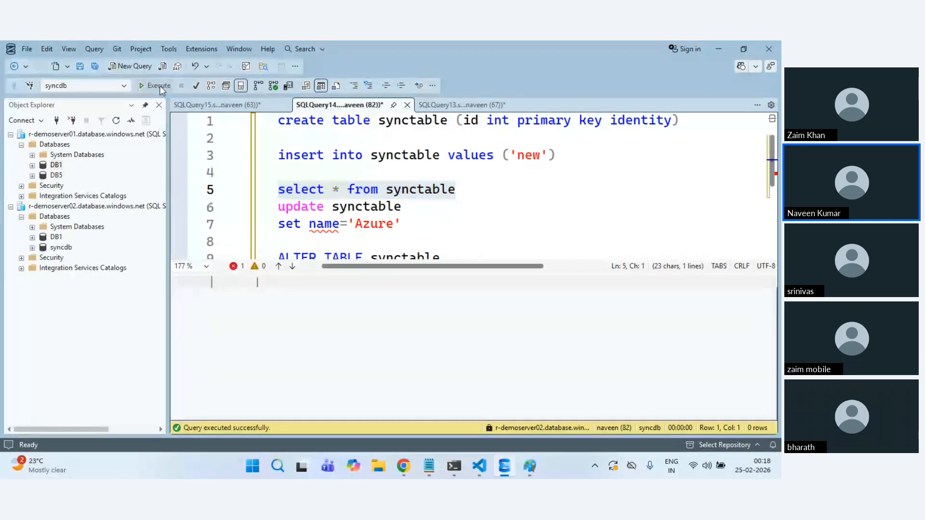
Step: Copy syncdb's insert statement with the value 'new' onto a new line below the select statement in the DB1 query
key(Up)
key(Up)
key(End)
key(shift+Home)
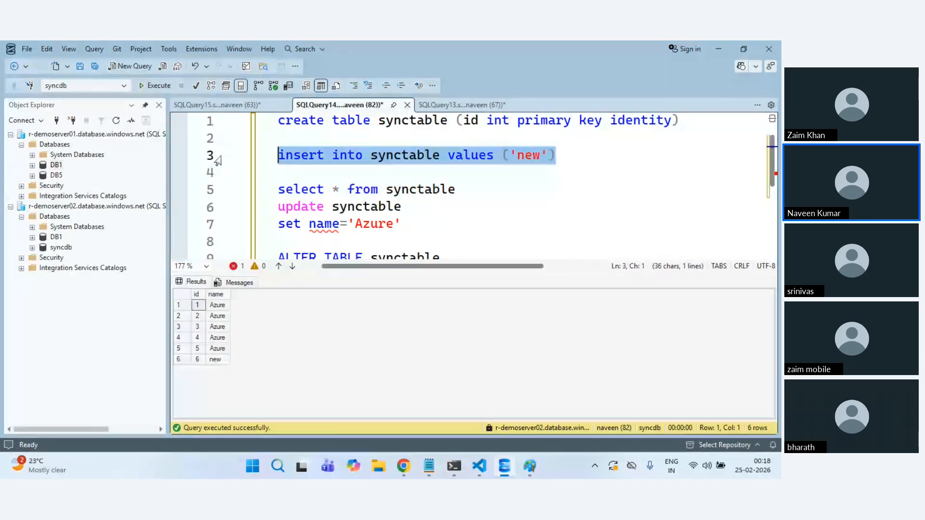
key(ctrl+c)
click(217, 105)
key(End)
key(Return)
key(ctrl+v)
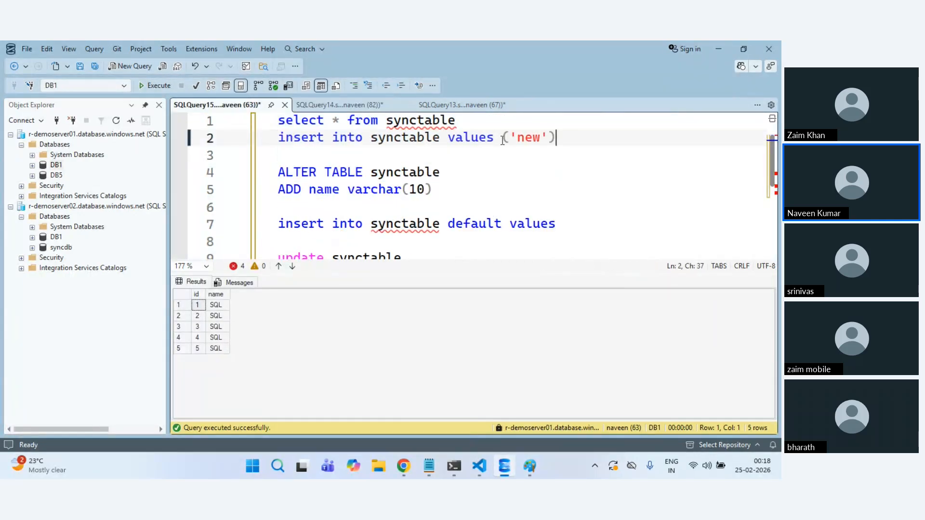
Step: Replace 'new' with 'old' in DB1's pasted insert statement and run only that statement
double_click(529, 138)
text(old)
key(End)
key(shift+Home)
click(156, 86)
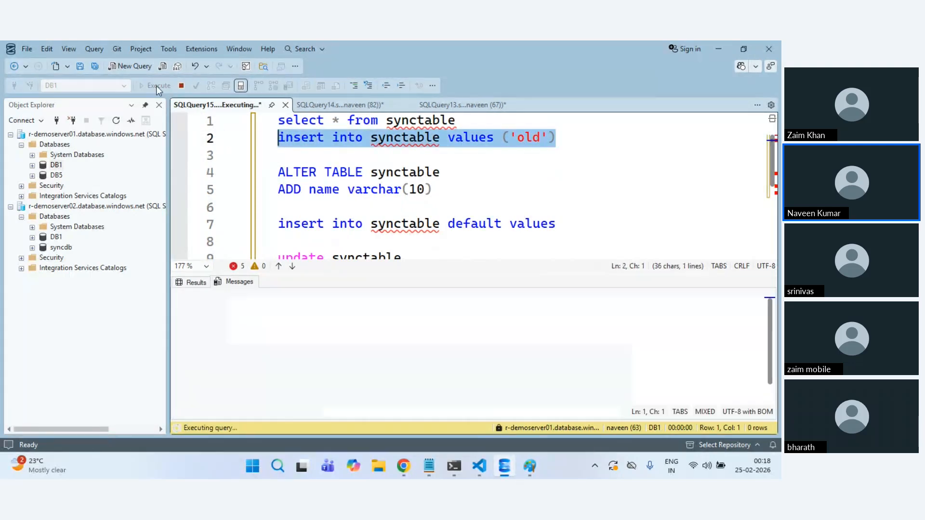
Step: Run only "select * from synctable" on DB1 to check its inserted row
click(407, 140)
drag(460, 120, 277, 121)
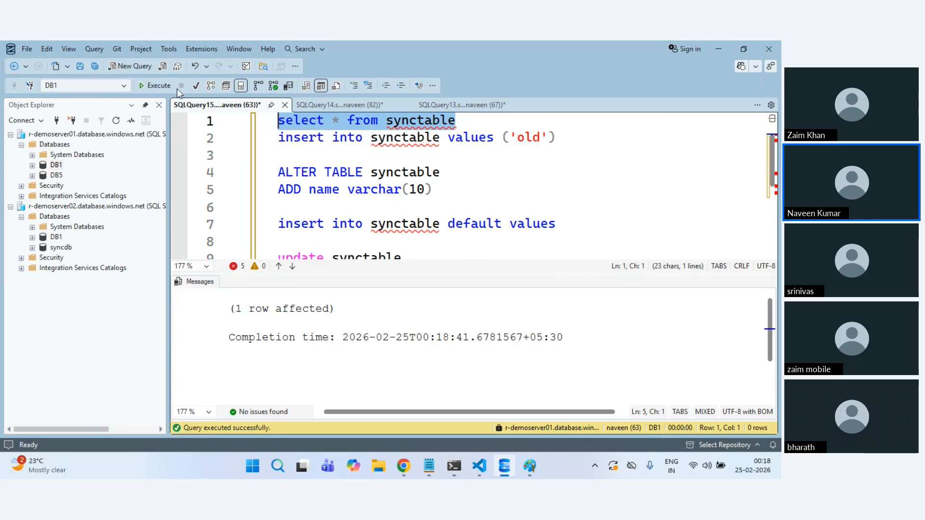
click(158, 83)
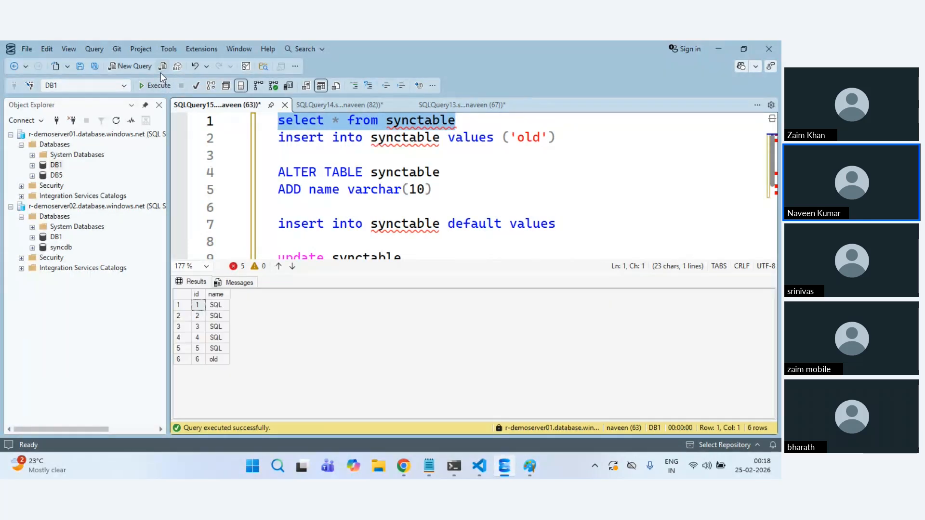
click(162, 67)
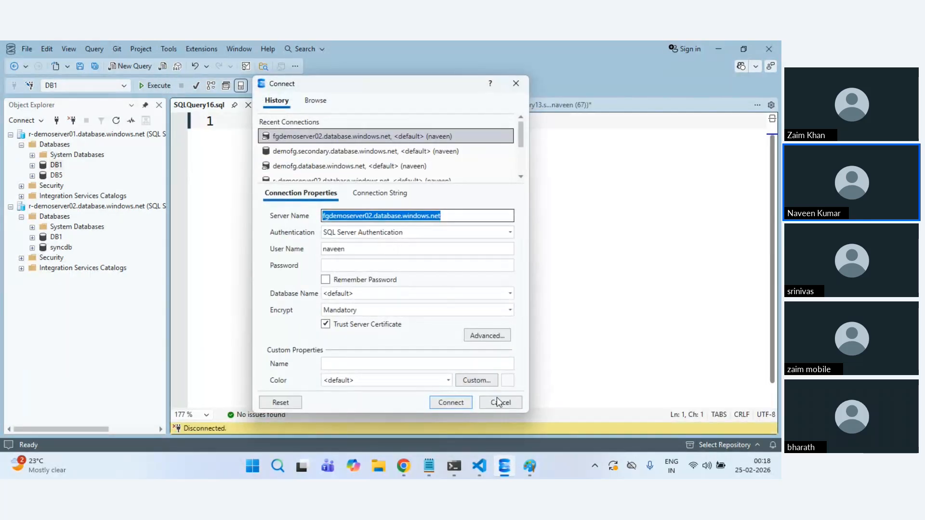
click(498, 402)
click(339, 105)
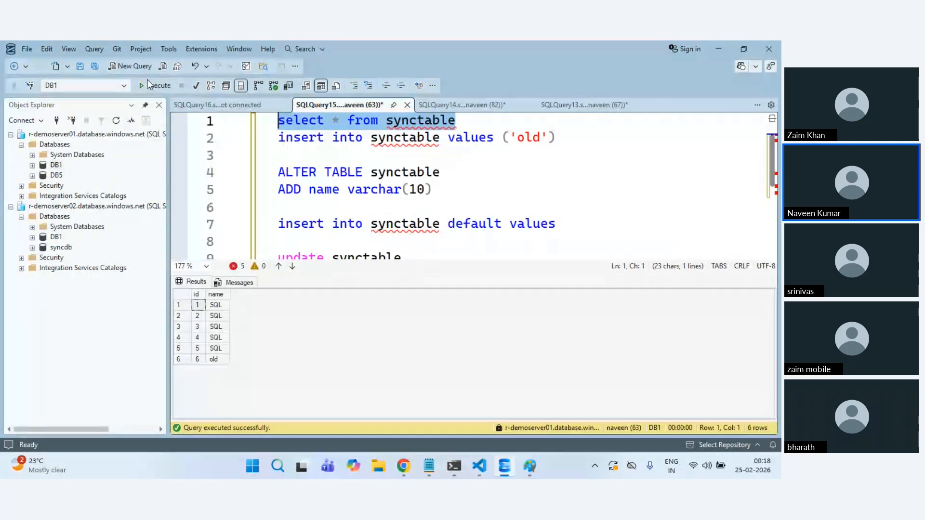
Step: Rerun only the synctable select on syncdb to view its rows before syncing
click(461, 104)
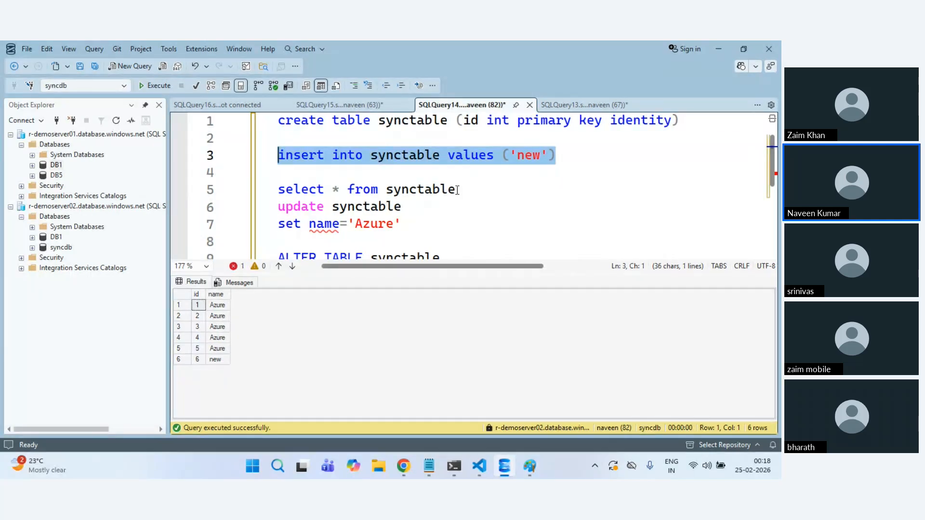
drag(457, 190, 264, 180)
click(157, 87)
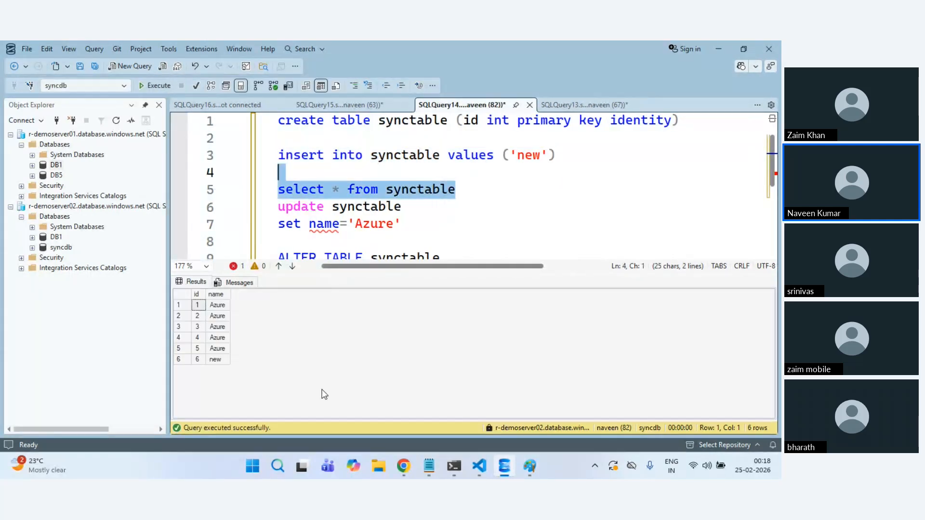
Step: Switch to the sync-group page in the Azure portal and refresh its logs to review the recent sync entries
mouse_move(404, 465)
click(375, 420)
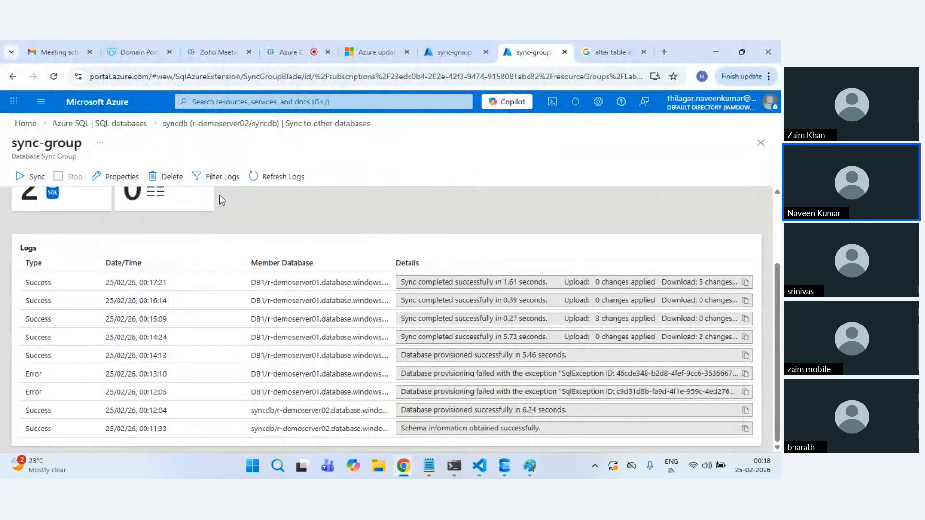
click(271, 187)
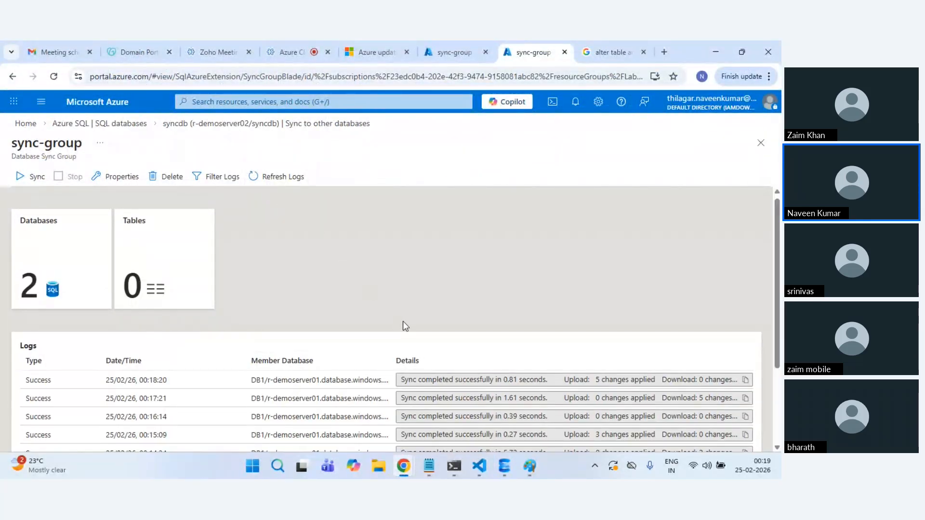
scroll(403, 321, down, 1)
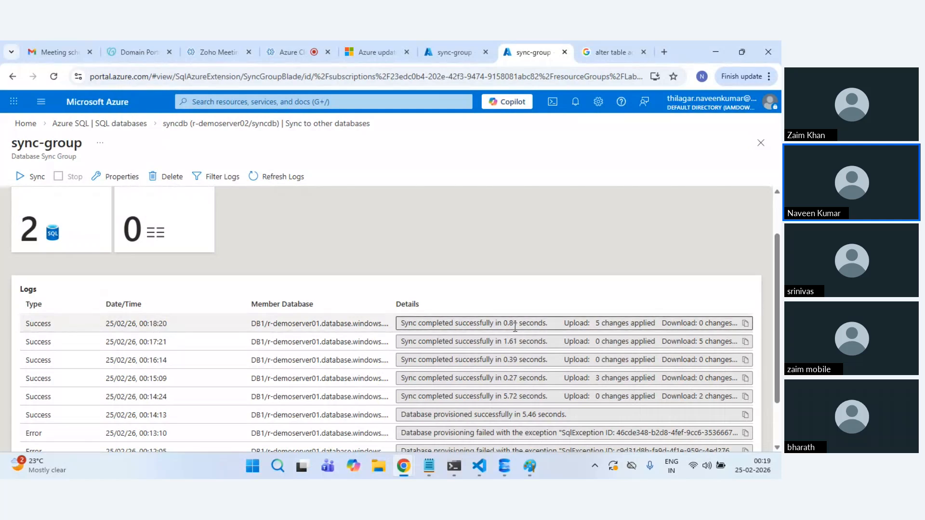
scroll(311, 299, up, 1)
click(282, 179)
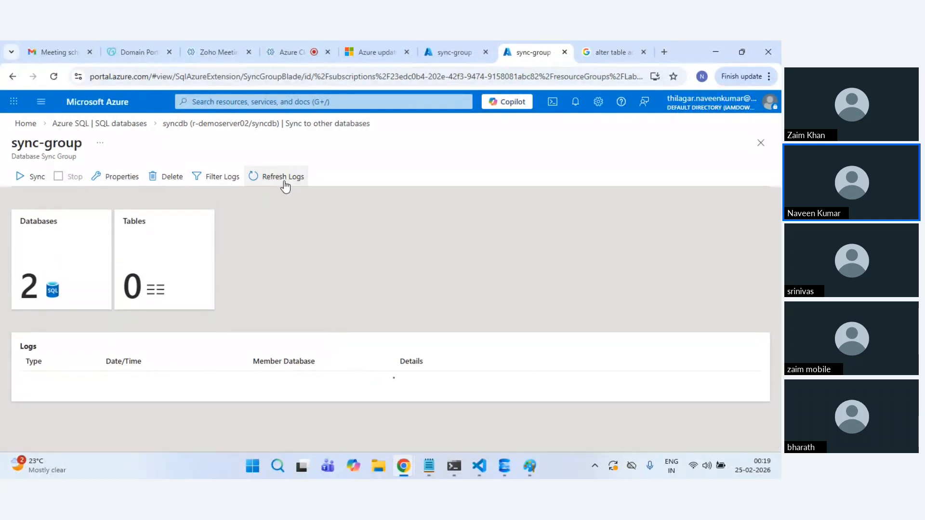
Step: Trigger a manual sync of sync-group, refresh its logs, and inspect the upload and download details of the newest entry
click(20, 178)
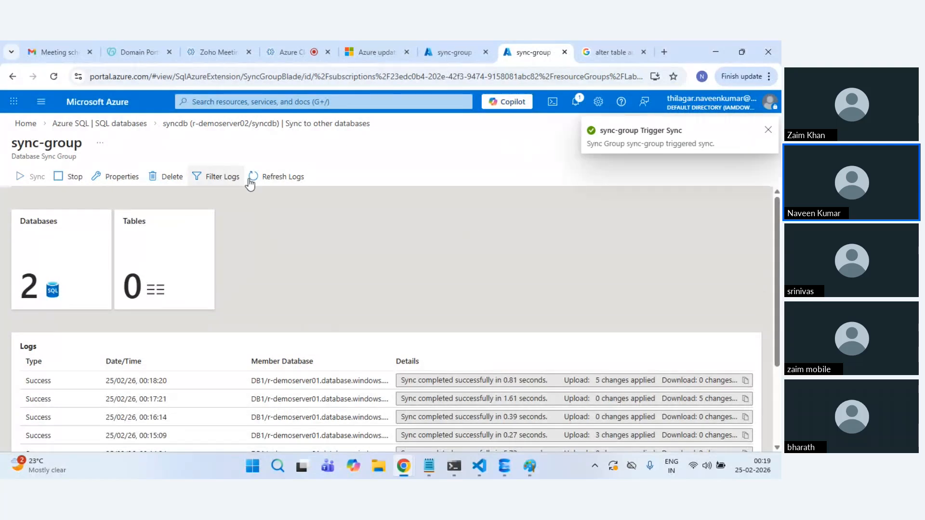
click(283, 179)
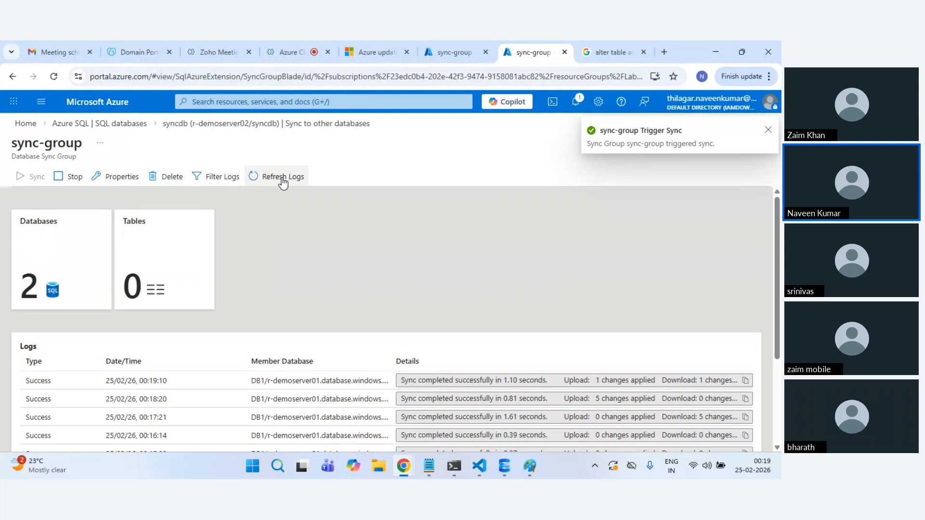
key(alt+Tab)
key(alt+Tab)
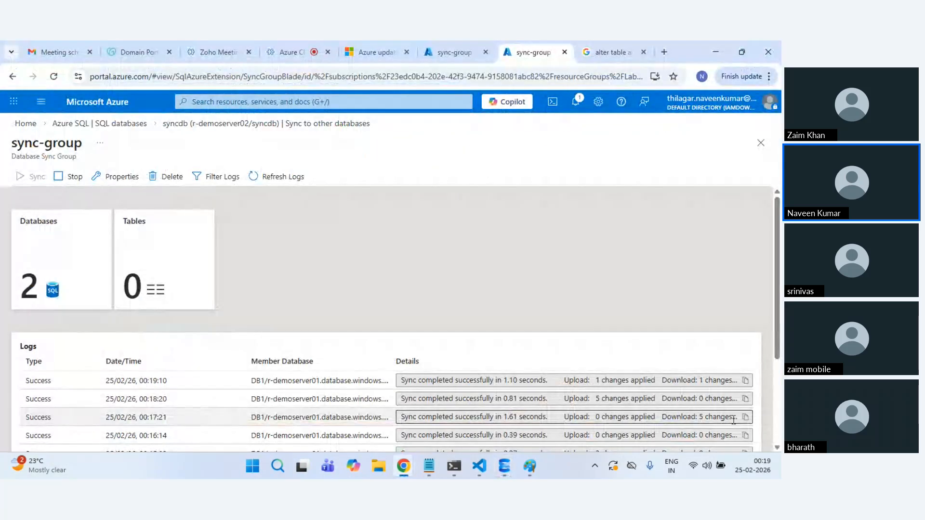
drag(668, 380, 752, 376)
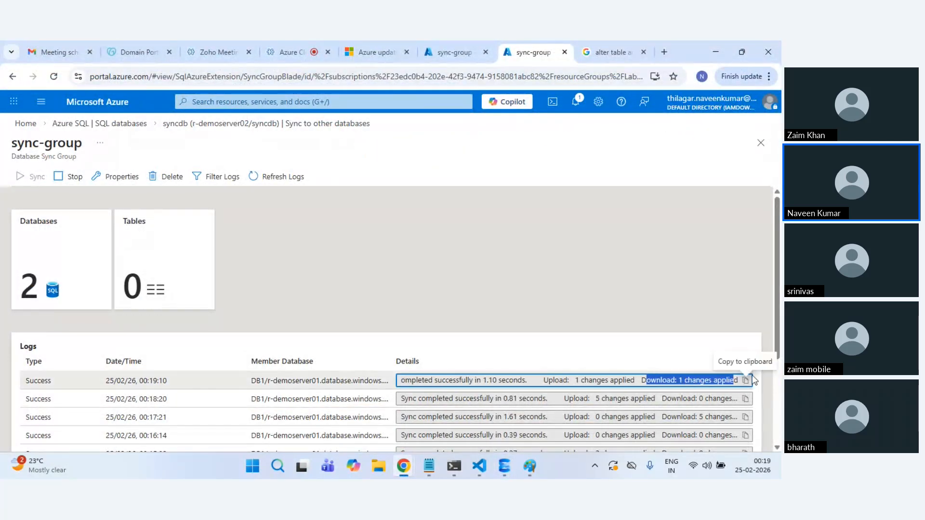
click(685, 391)
Step: Switch to SQL Server Management Studio and rerun the synctable select on both syncdb and DB1
key(alt+Tab)
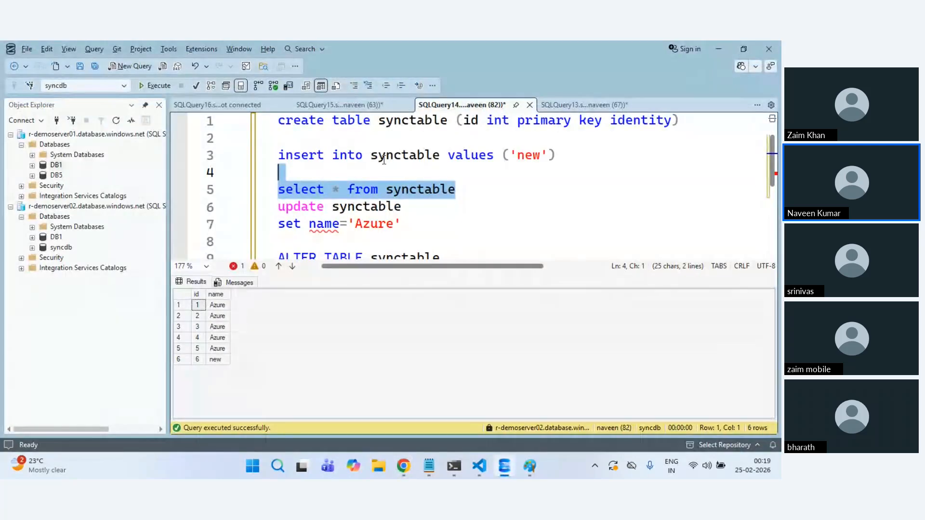
click(157, 86)
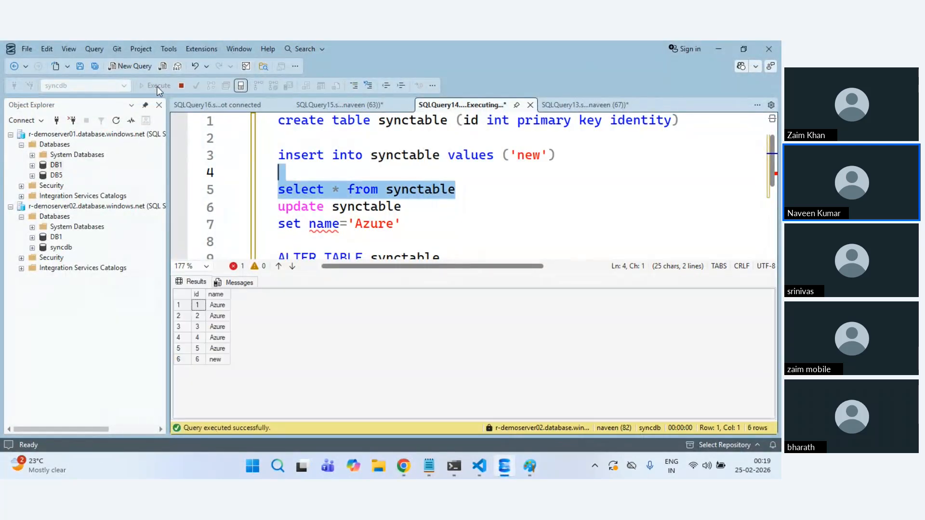
click(363, 109)
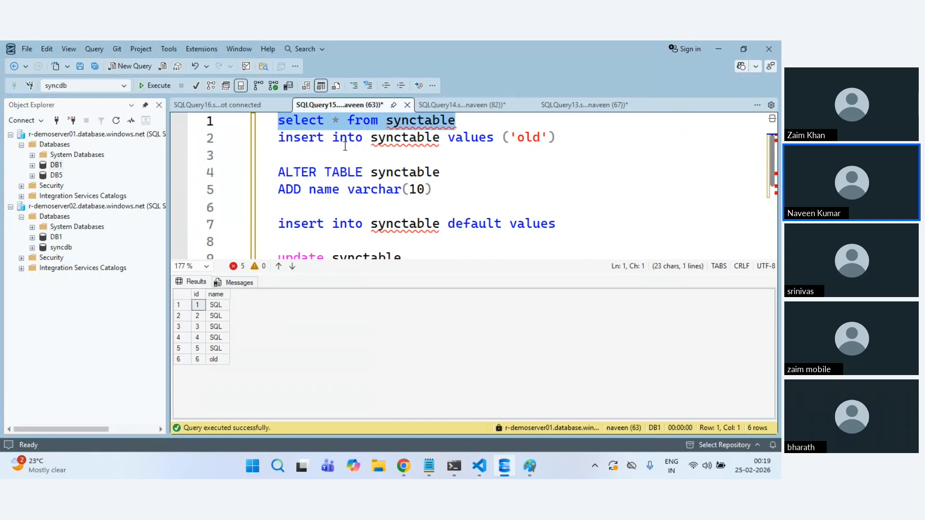
click(163, 87)
click(163, 88)
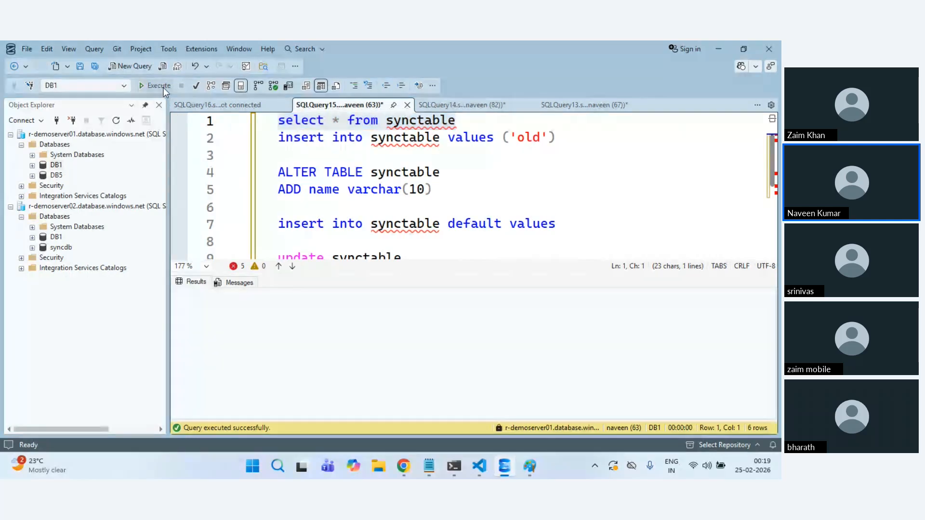
Step: Compare the name values, especially the row with id 6, between the DB1 and syncdb results
click(348, 224)
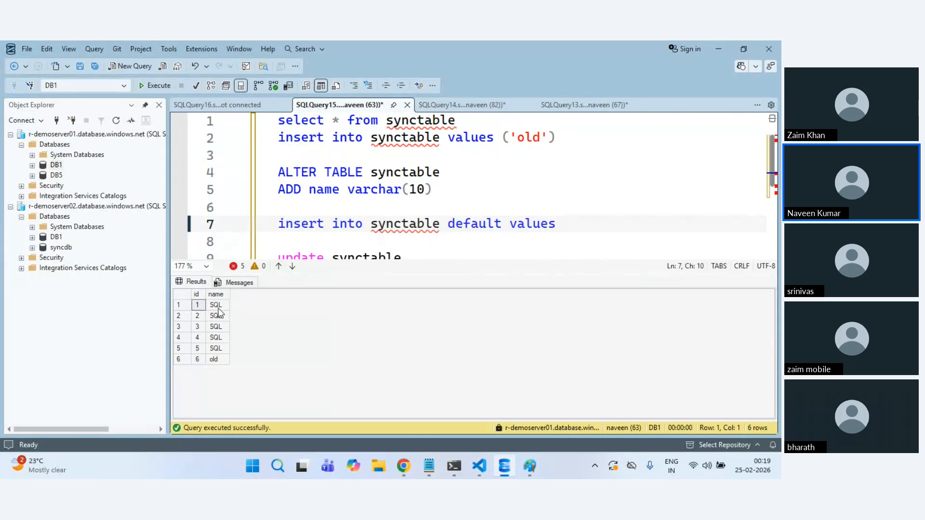
drag(216, 305, 229, 364)
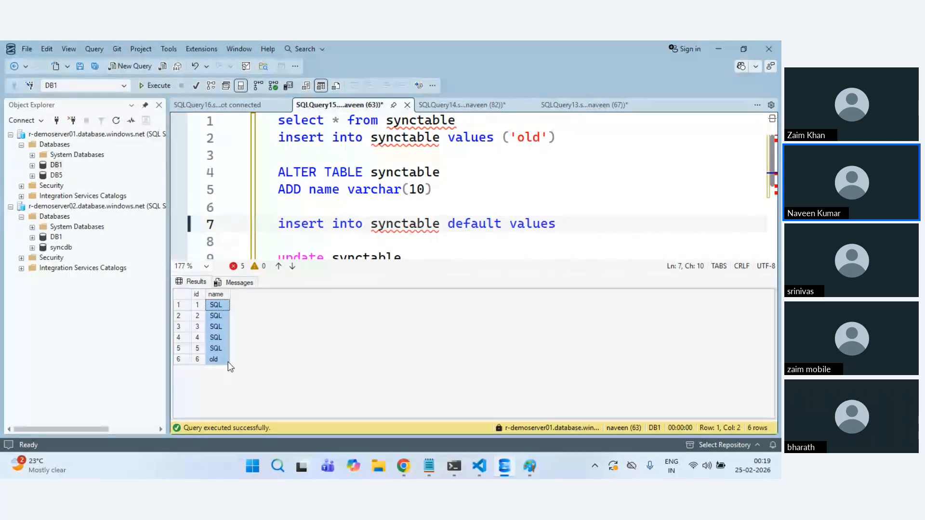
click(445, 189)
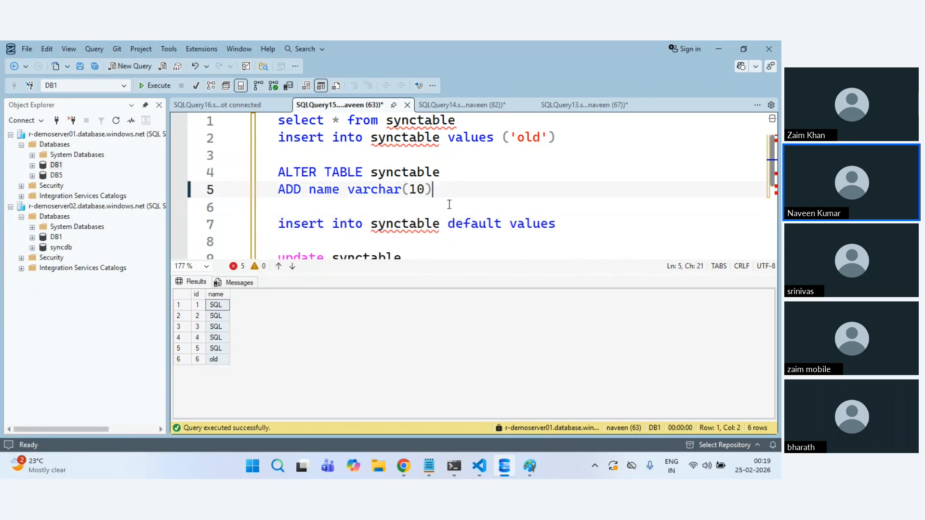
click(461, 105)
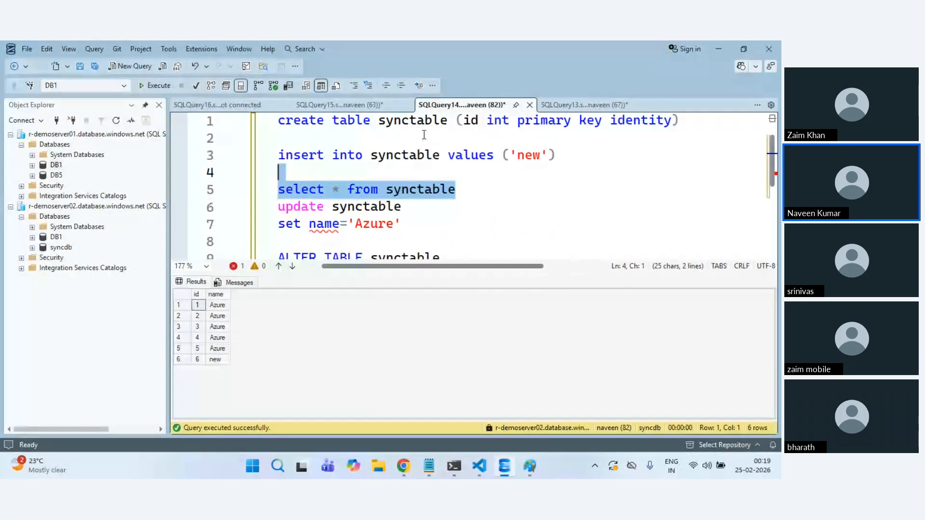
click(199, 361)
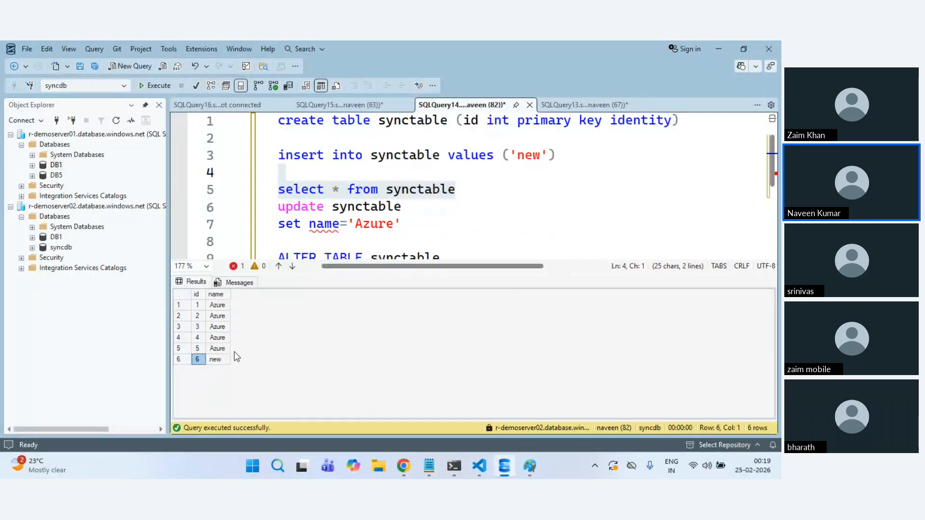
click(345, 105)
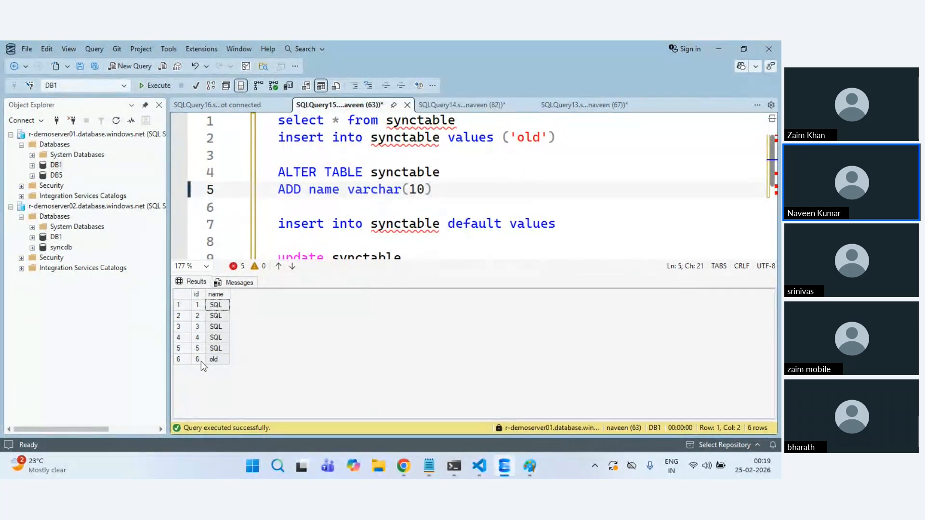
Step: Highlight the id 6 row in the DB1 results and check it against the same row in the syncdb results
drag(197, 365, 215, 359)
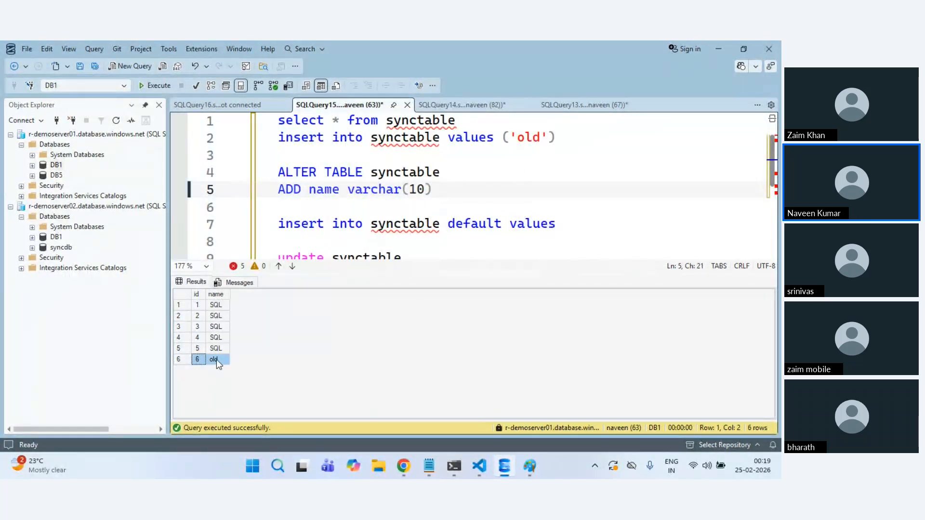
click(461, 106)
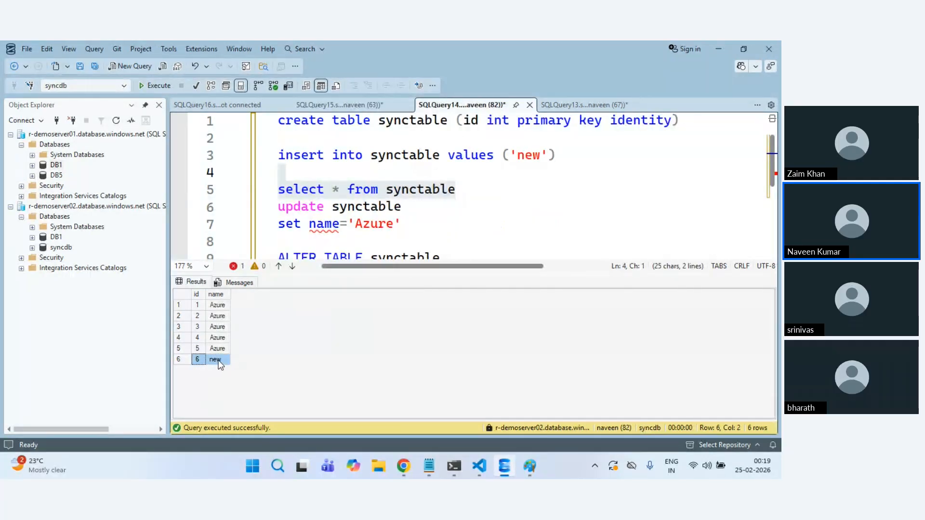
click(348, 105)
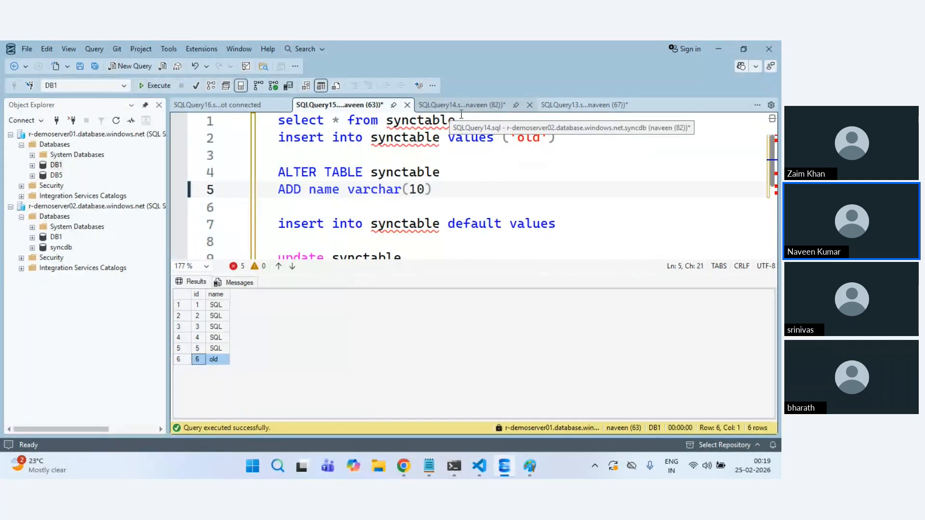
Step: Highlight the ALTER TABLE statement that adds the name varchar(10) column in the DB1 query to review it
click(452, 189)
drag(401, 188, 258, 170)
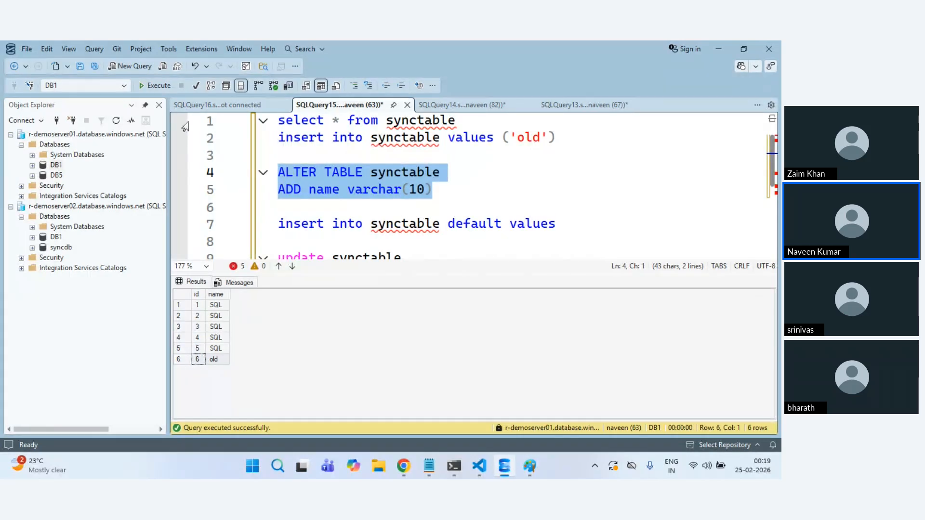
click(385, 171)
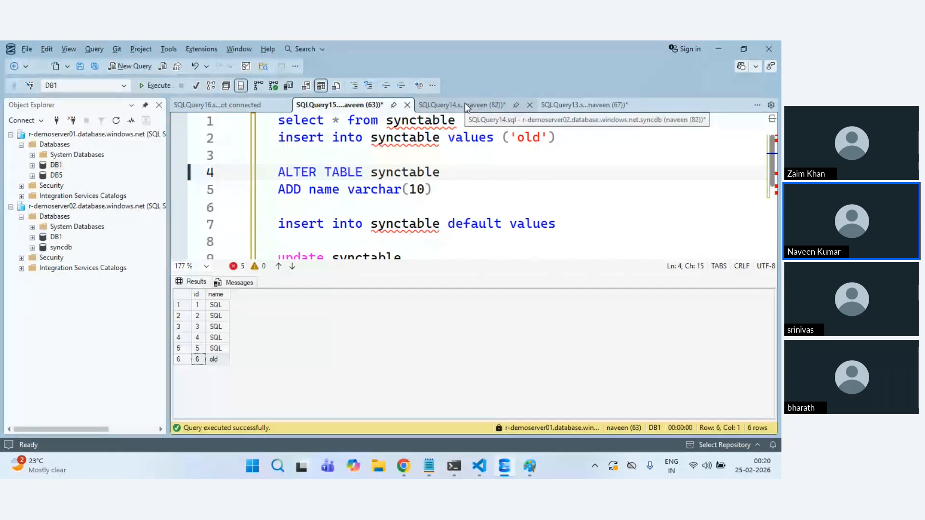
Step: Refresh the sync-group logs in the Azure portal, then switch back to SQL Server Management Studio and rerun the synctable select on DB1
key(alt+Tab)
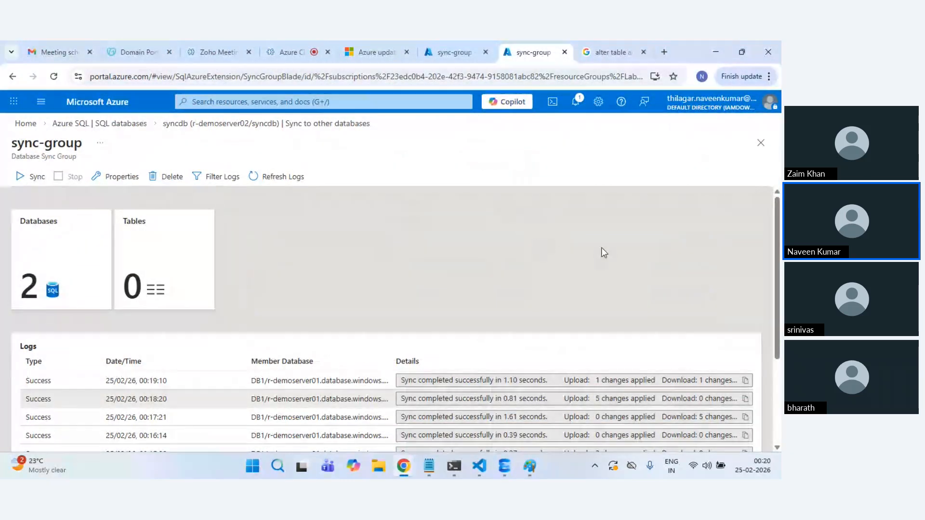
click(292, 176)
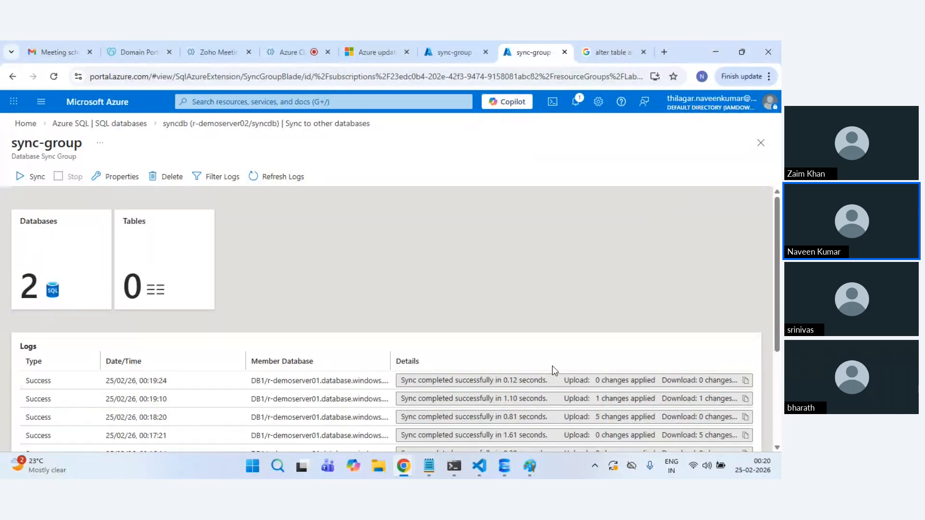
key(alt+Tab)
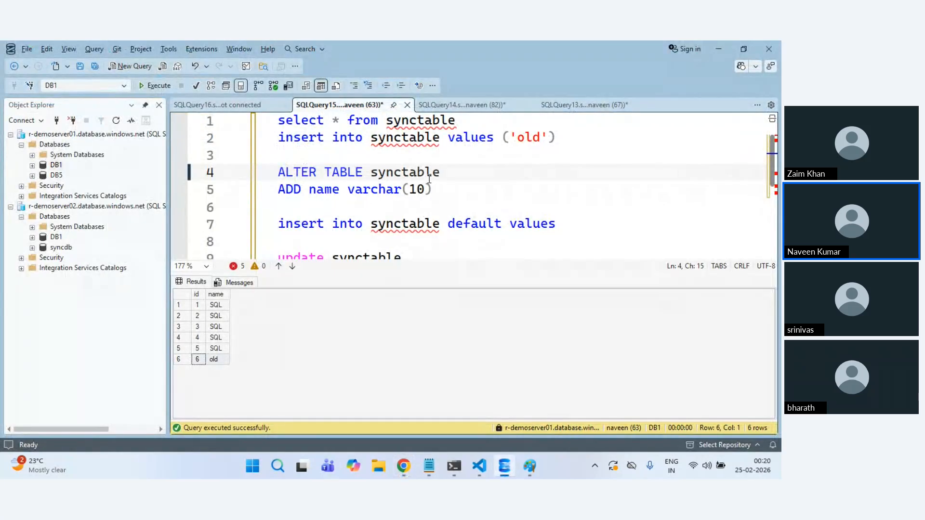
drag(463, 126, 265, 124)
click(152, 86)
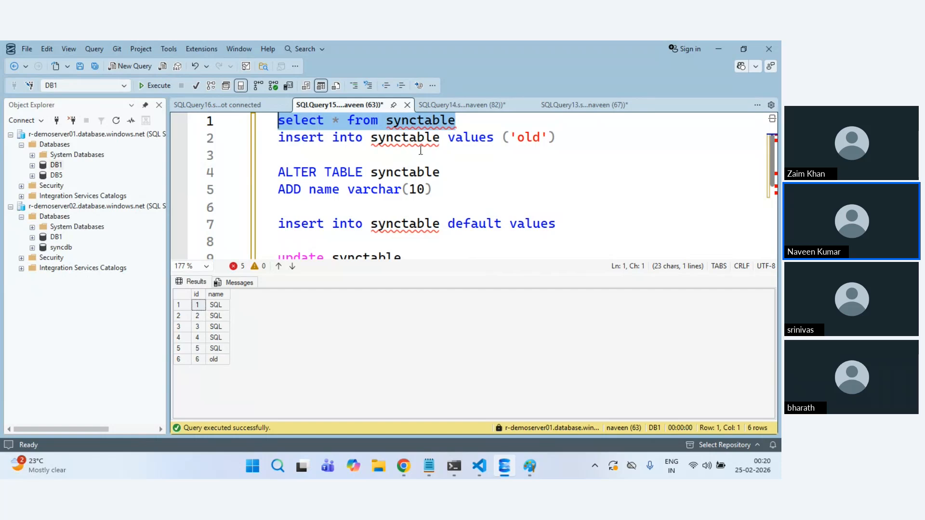
key(alt+Tab)
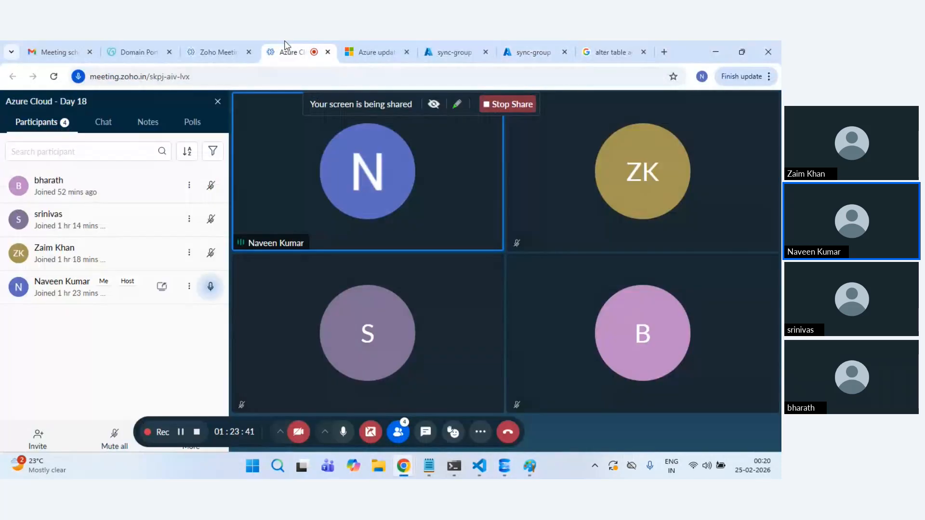
click(480, 432)
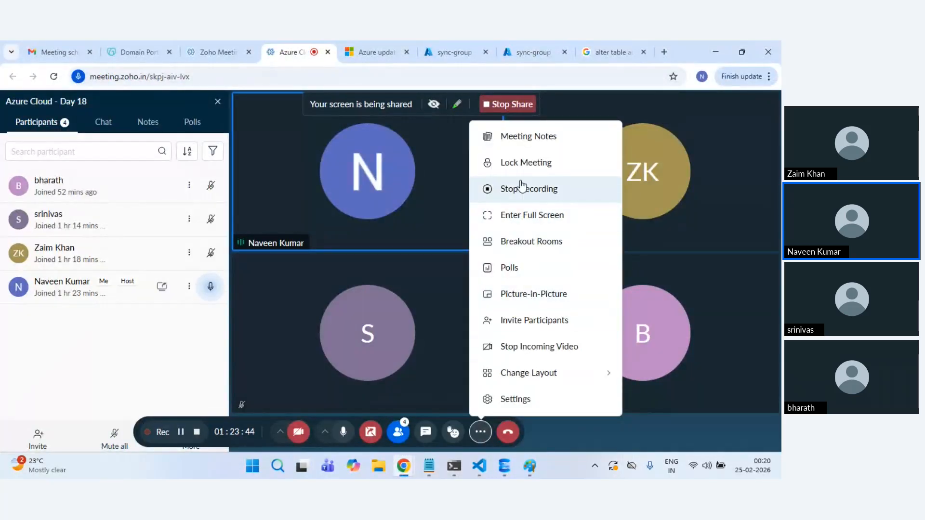